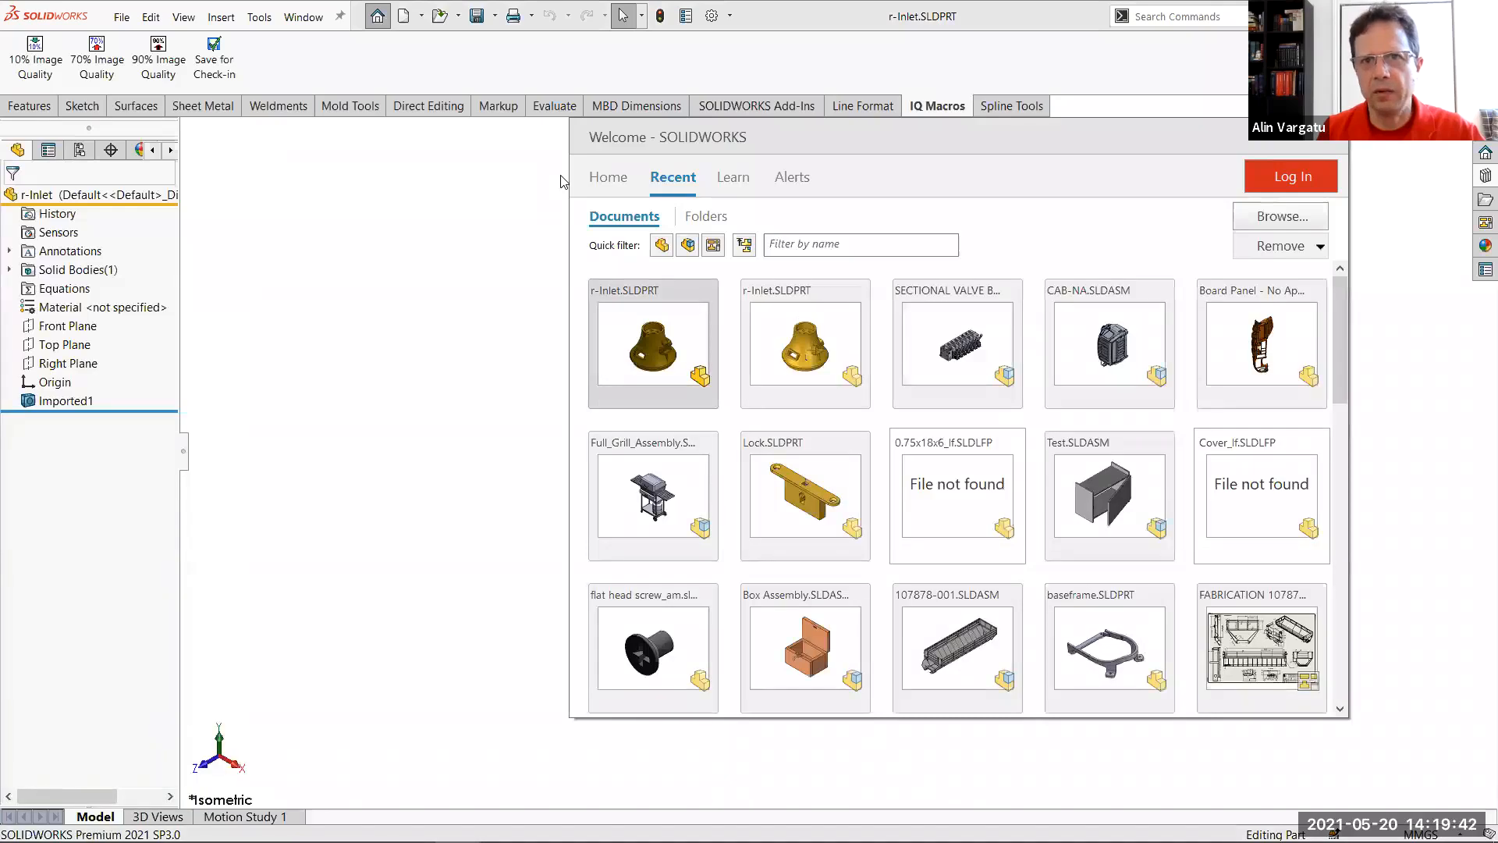
Show the folder of the recent document r-Inlet.SLDPRT to check its file size, and return to the part
mouse_move(636, 399)
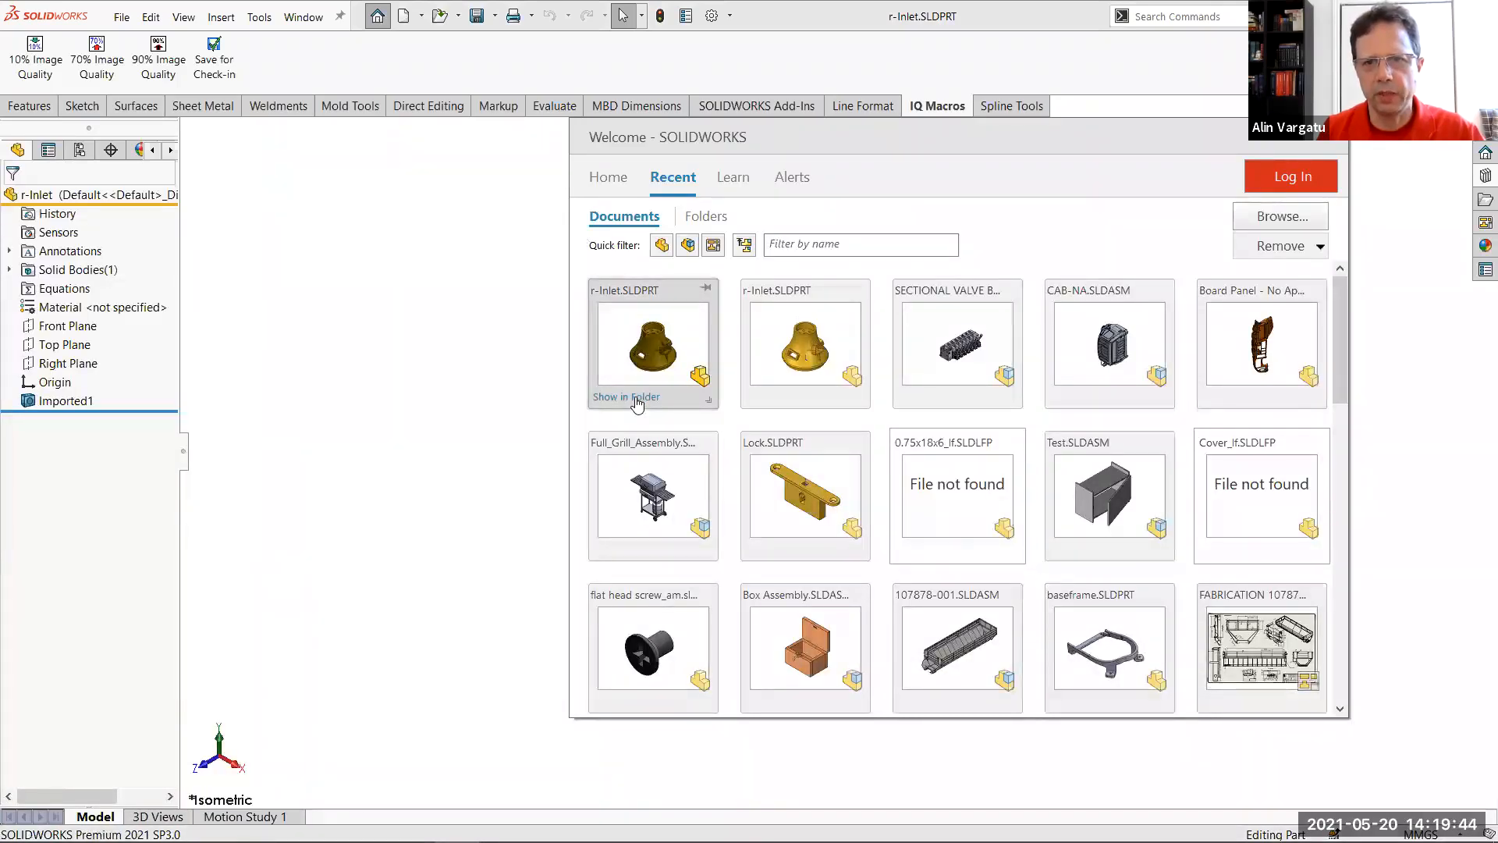
click(636, 398)
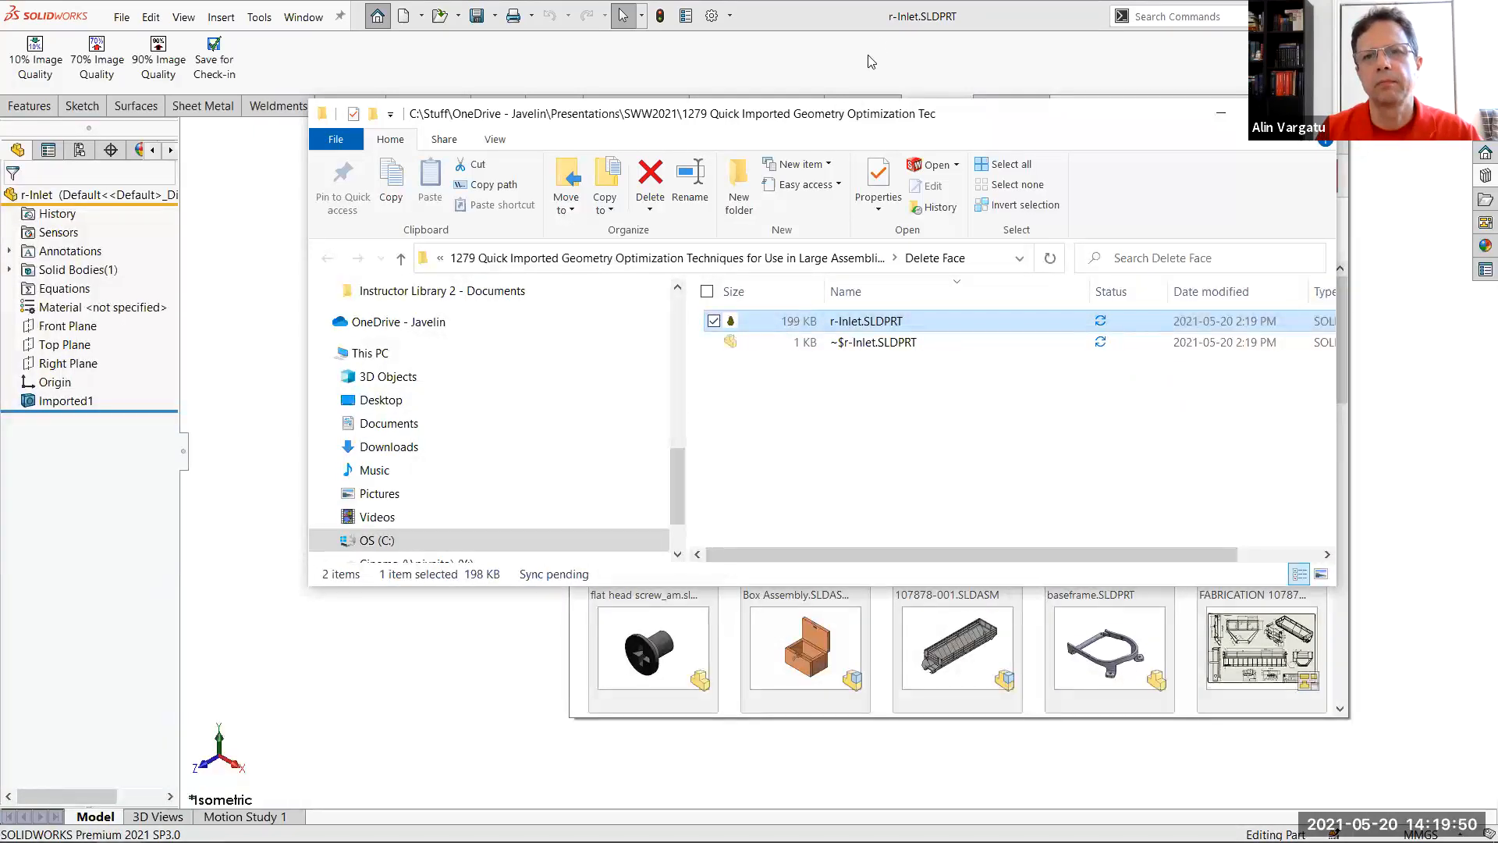
click(876, 28)
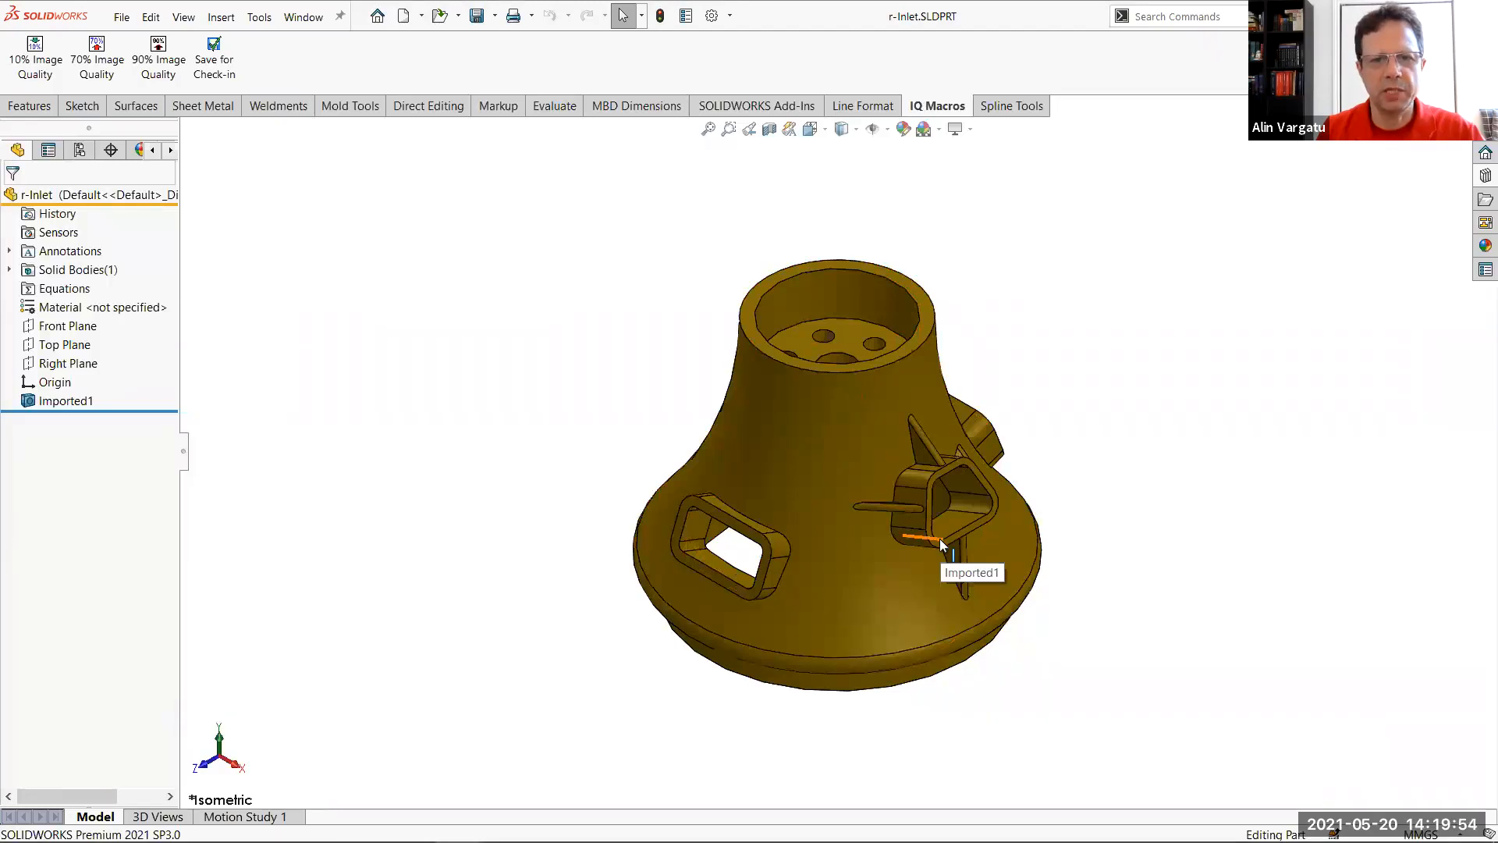
Remove the cylindrical face of a 6 mm hole inside the neck using Delete Face with the Delete option
scroll(863, 344, down, 3)
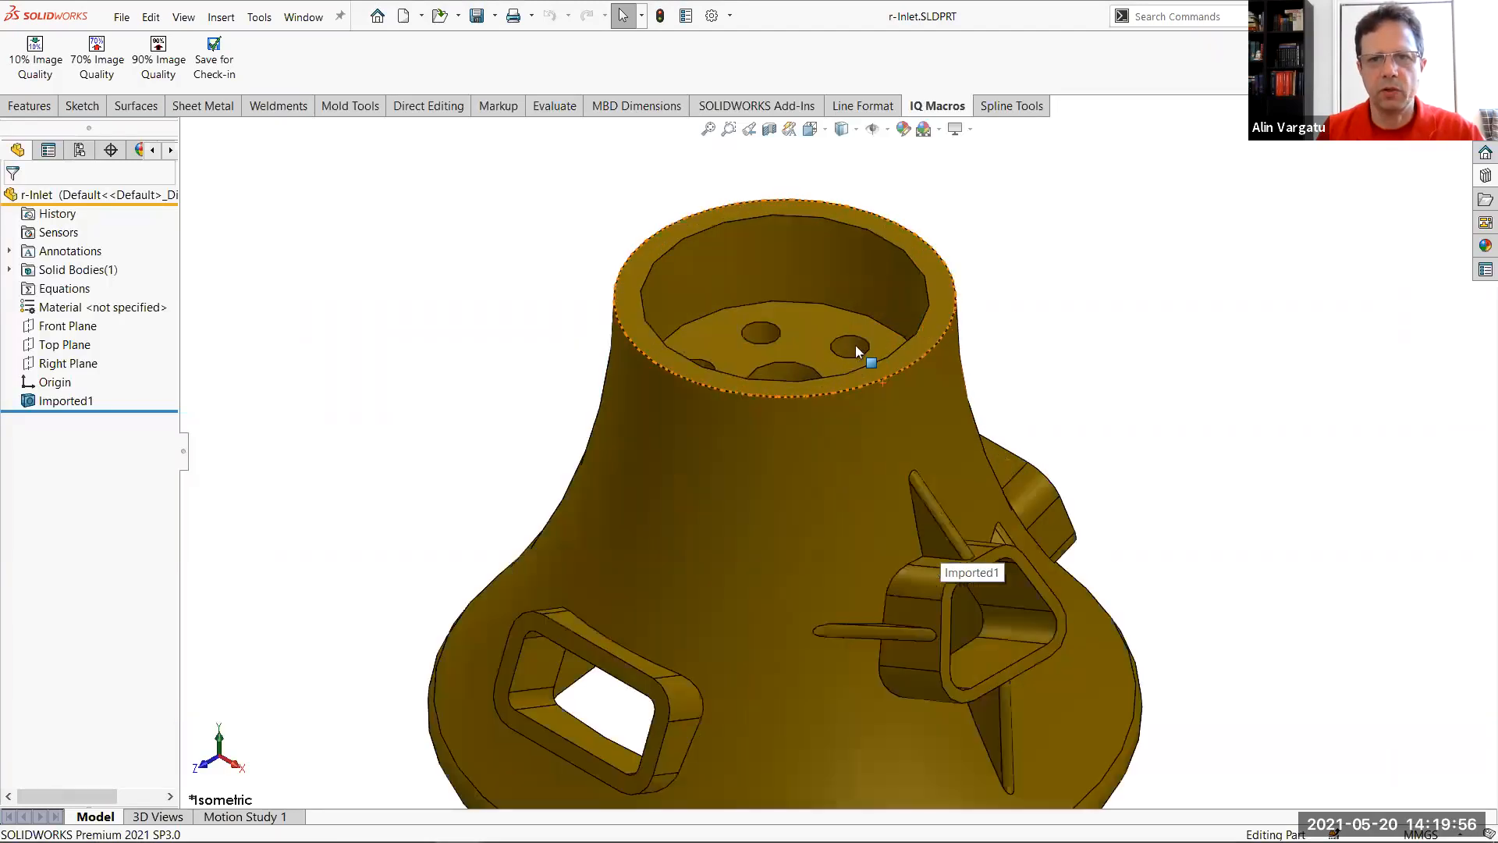
click(851, 348)
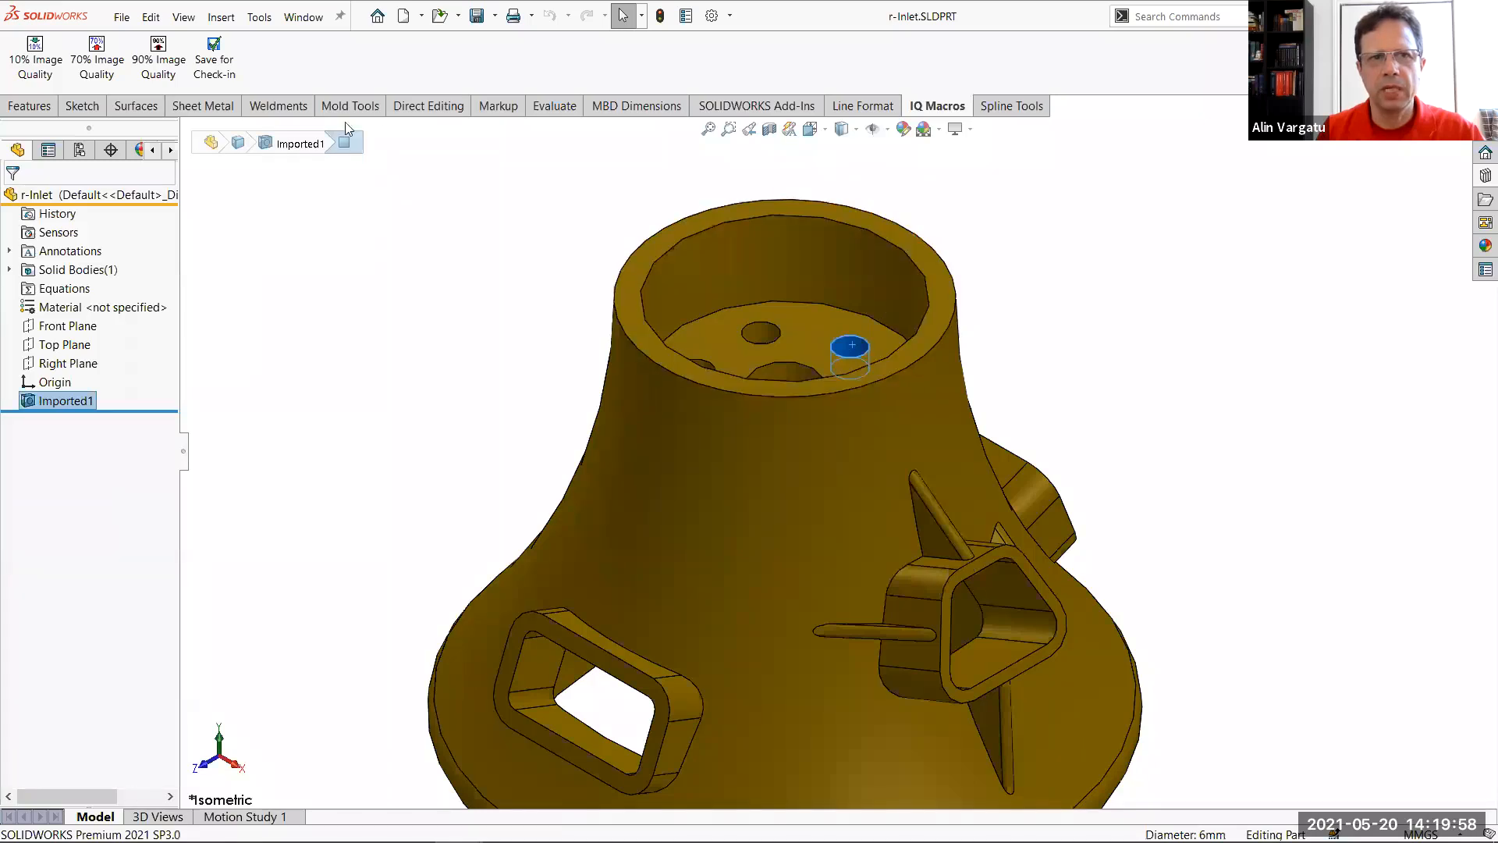
click(428, 105)
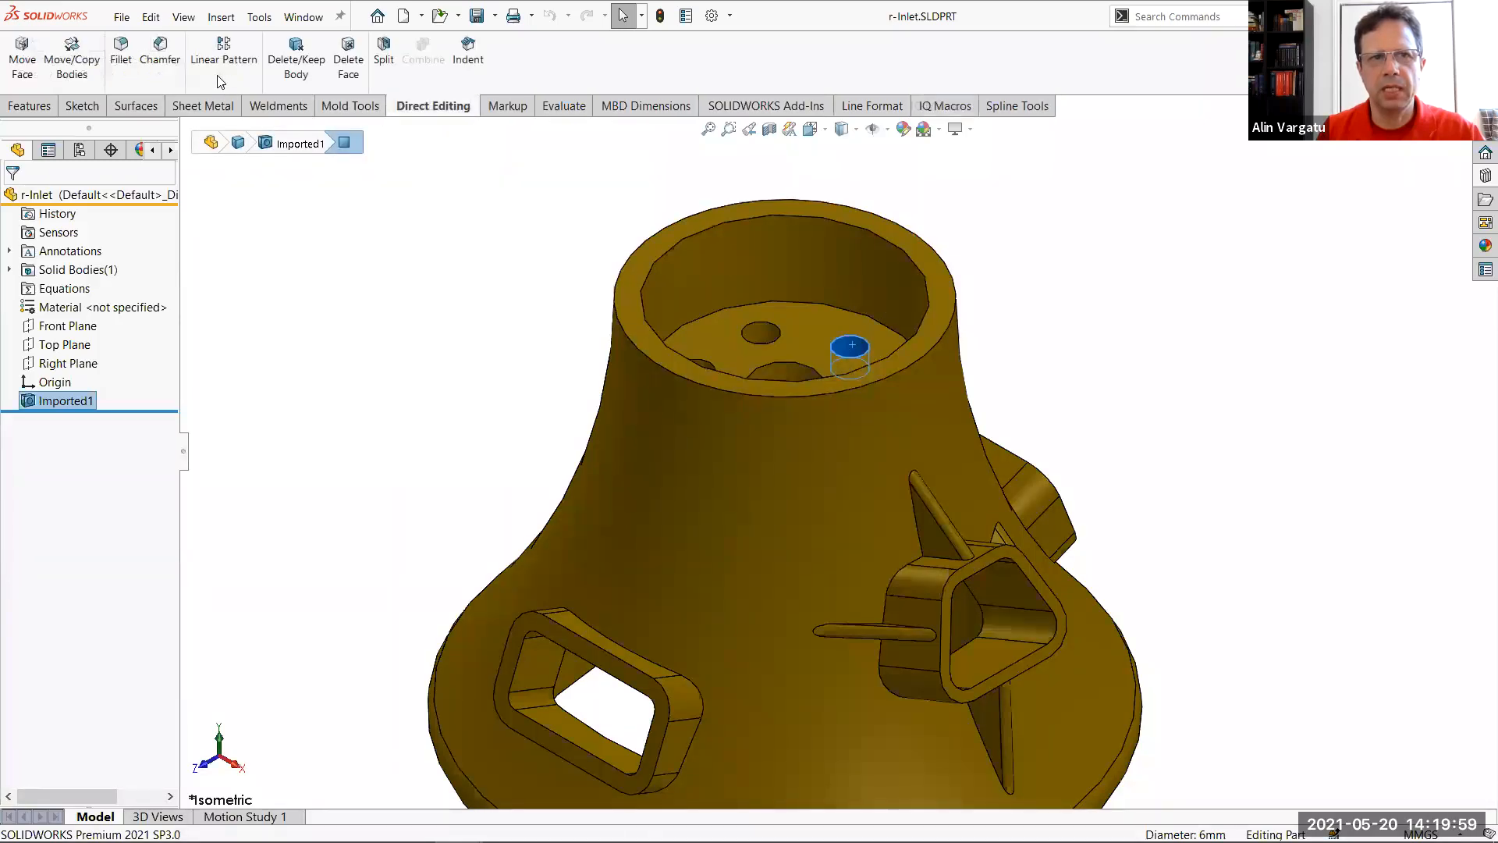
click(354, 74)
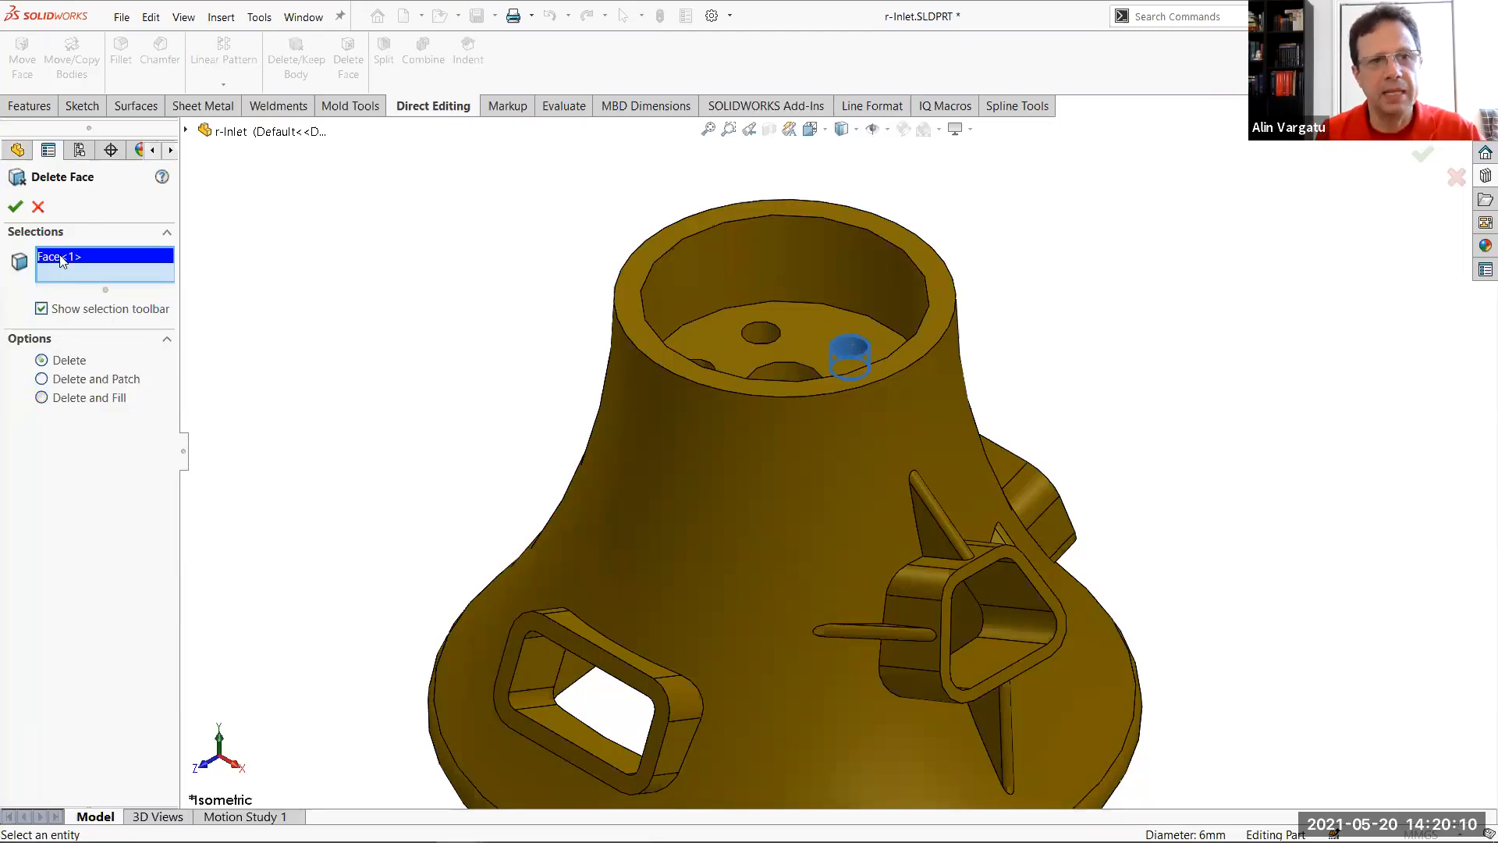
click(17, 208)
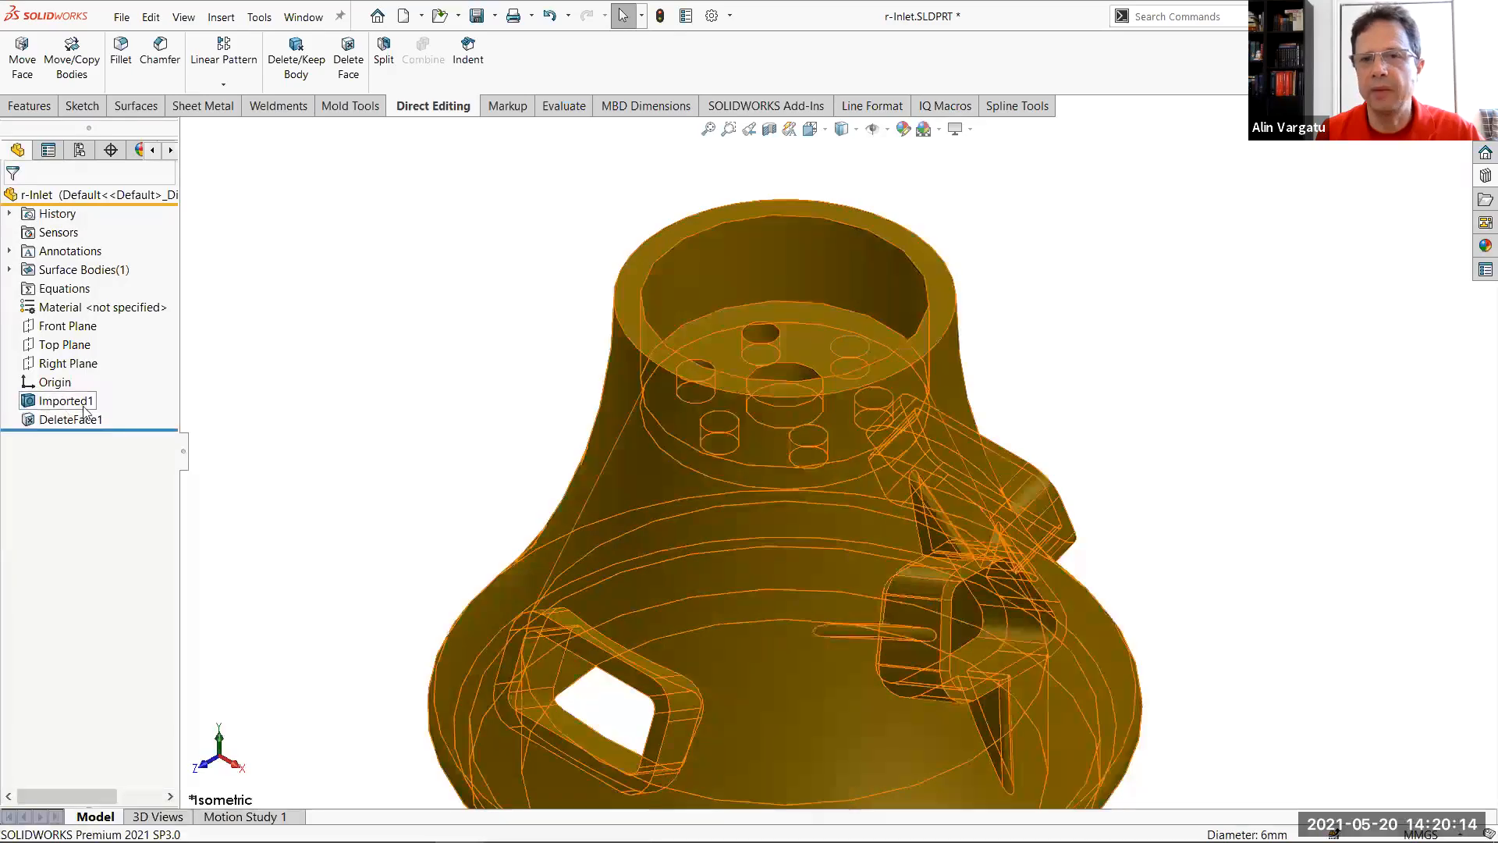
mouse_move(55, 400)
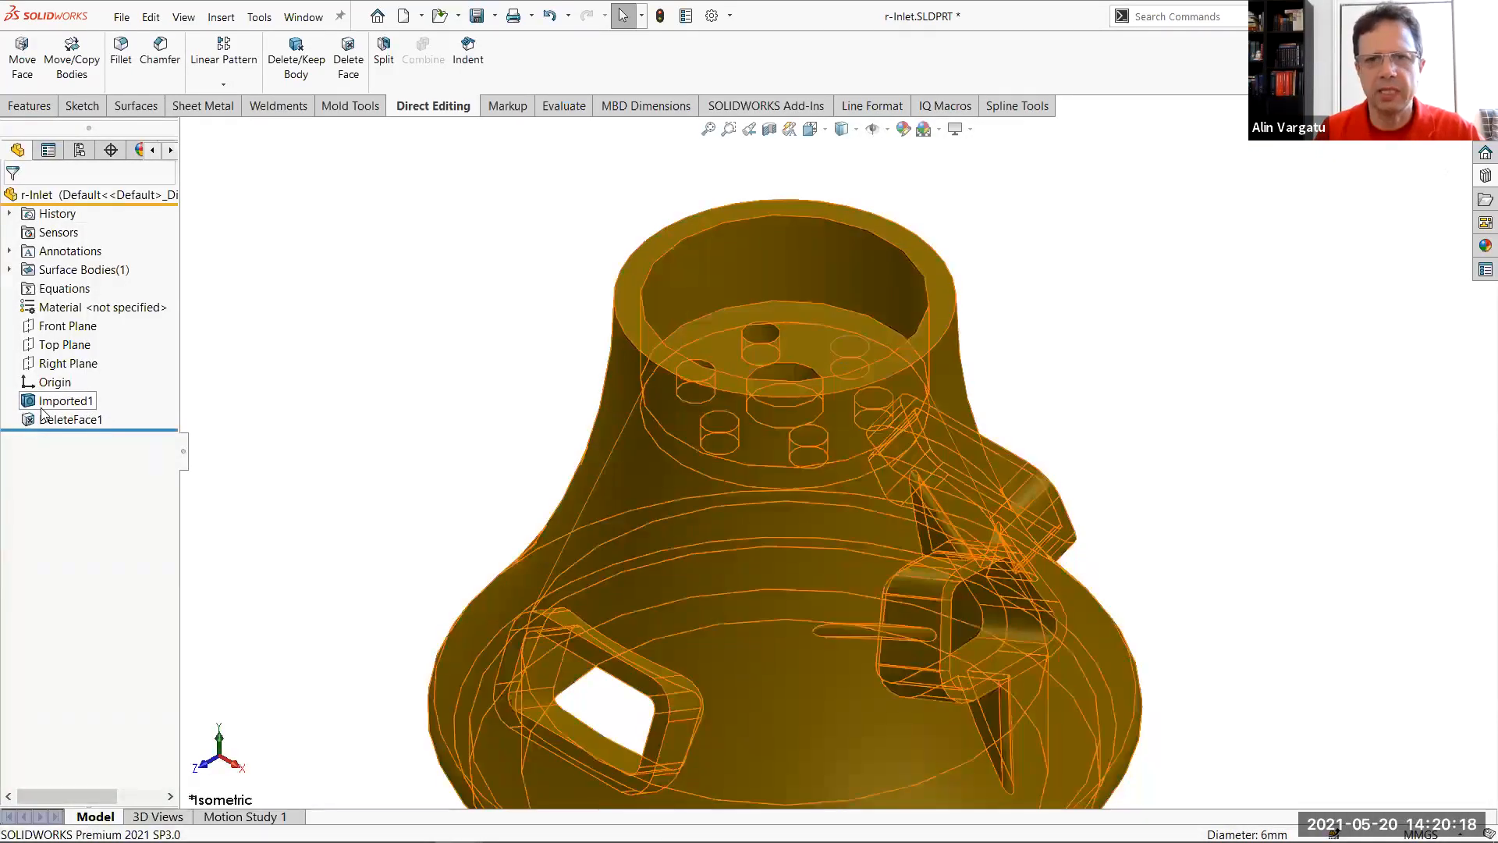
Save the part, check the file size of r-Inlet.SLDPRT in File Explorer, and return to SOLIDWORKS
click(480, 21)
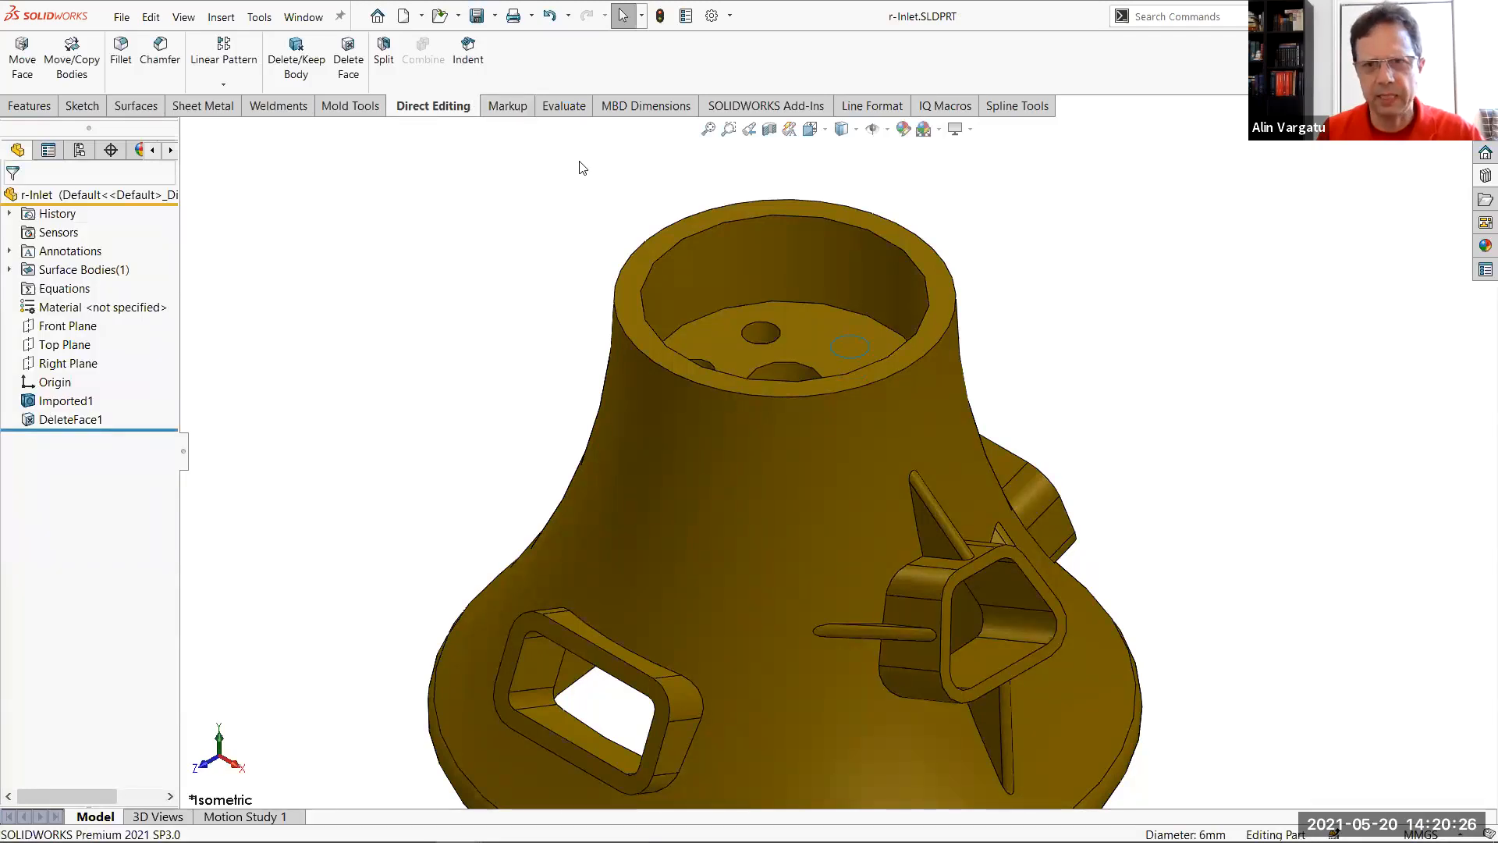
key(alt+Tab)
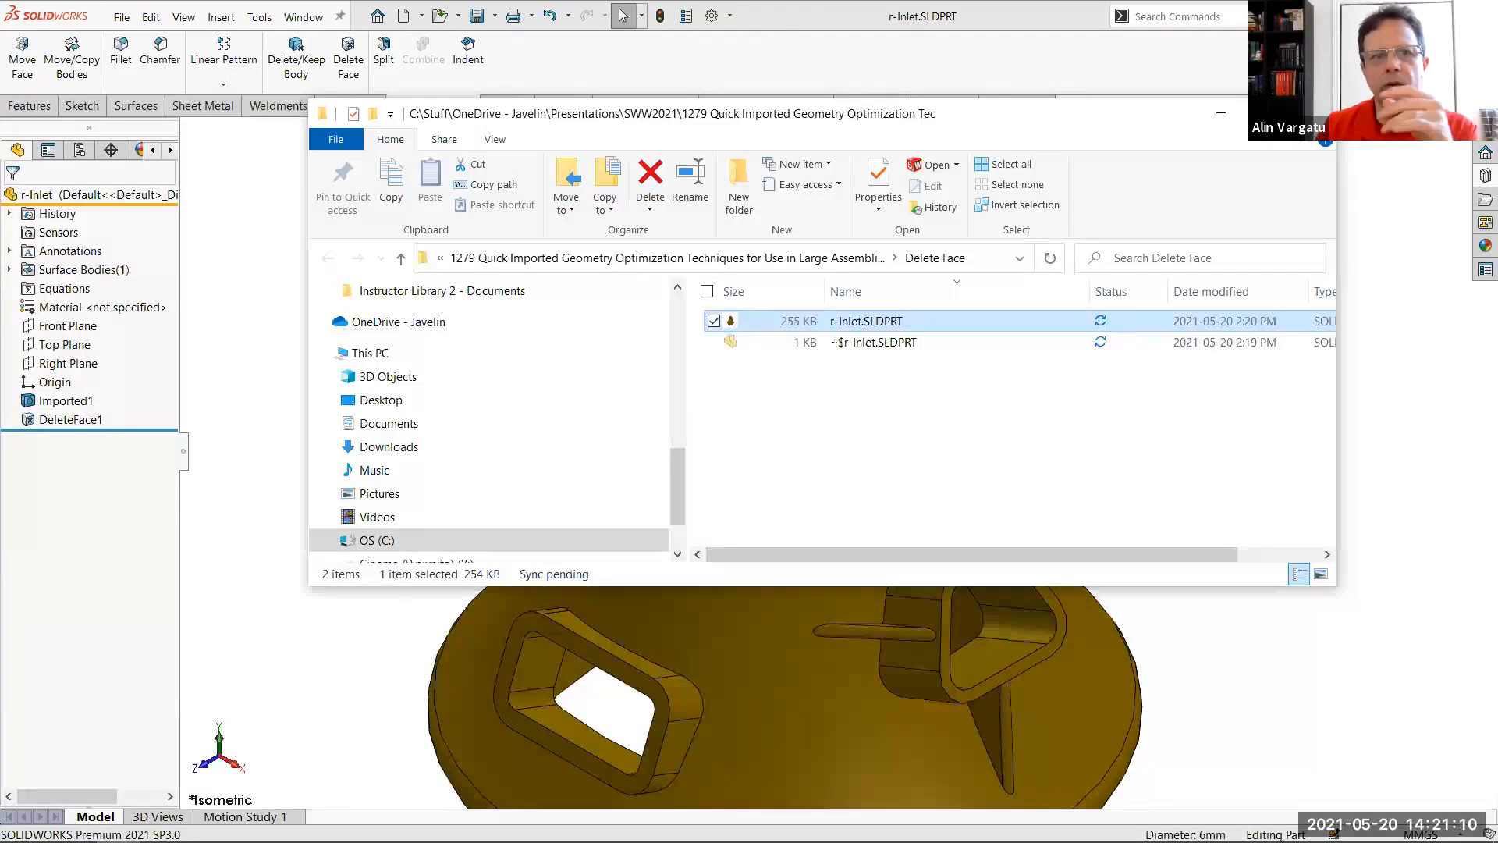
click(298, 454)
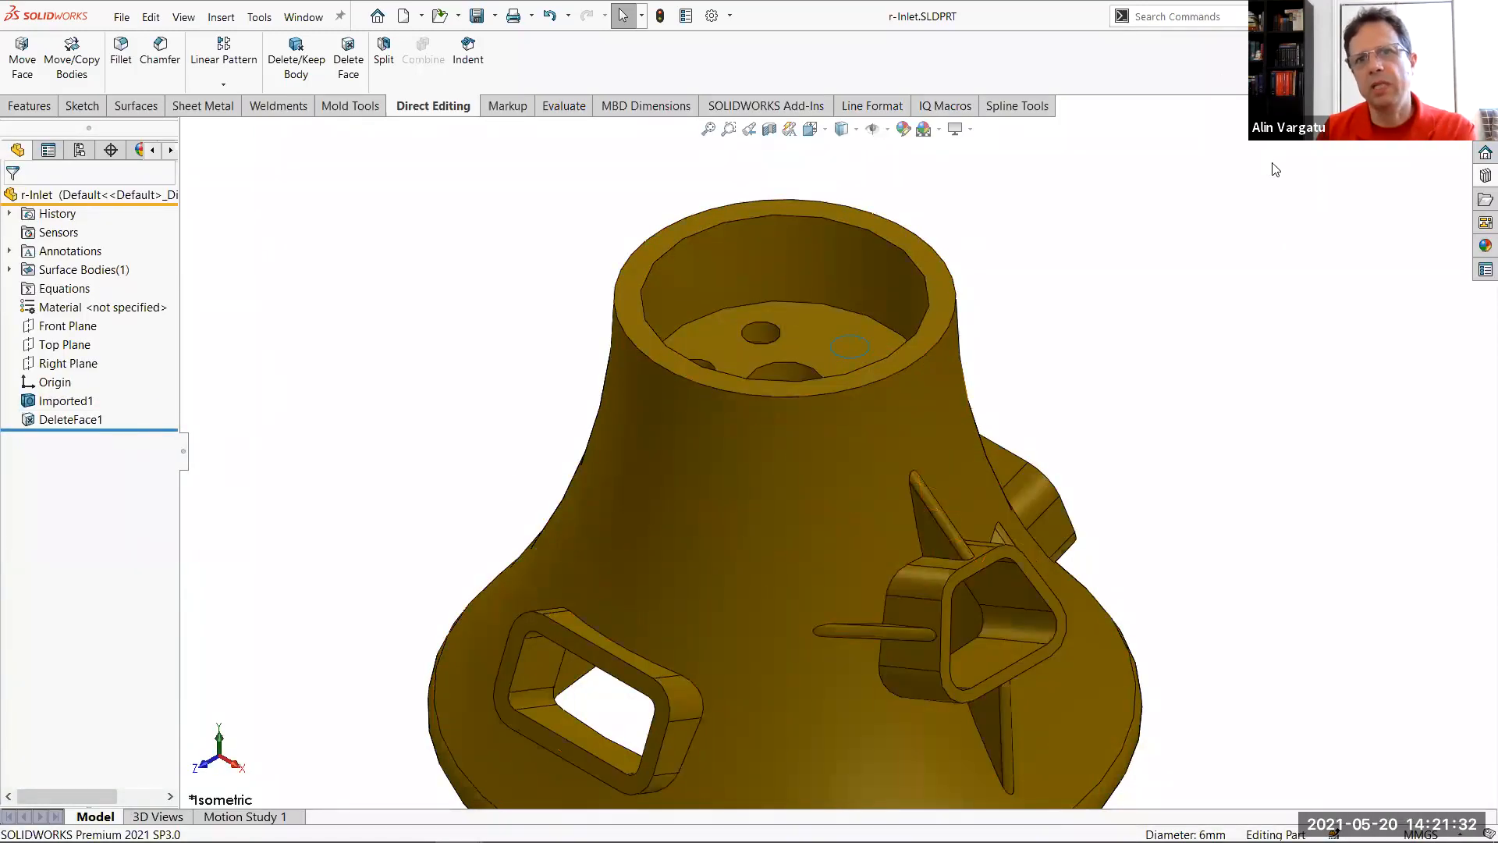
Delete the DeleteFace1 feature from the r-Inlet part, bring up the part's folder, and save the part
click(77, 424)
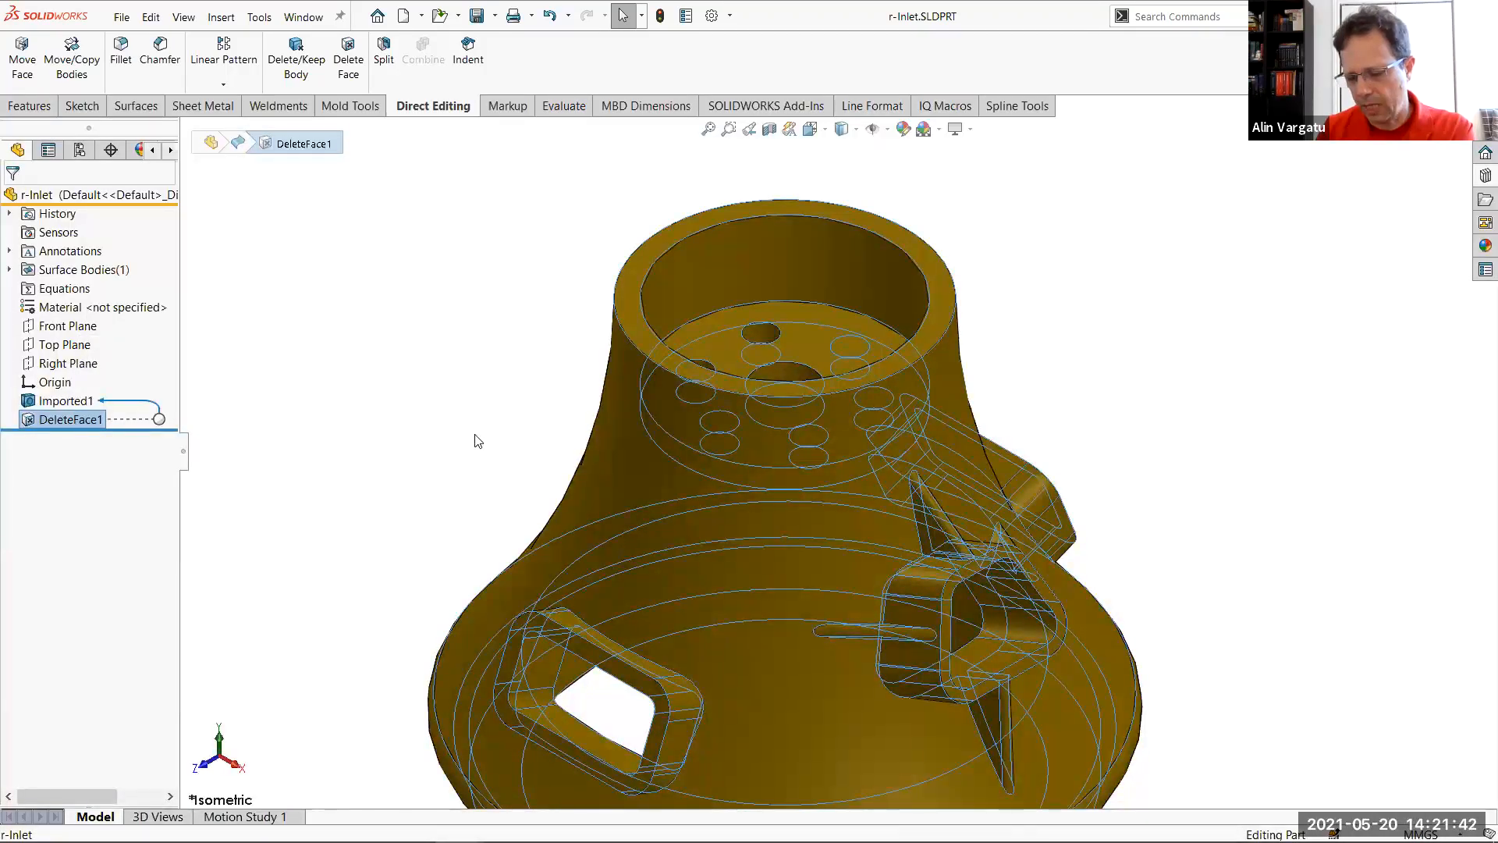
key(Delete)
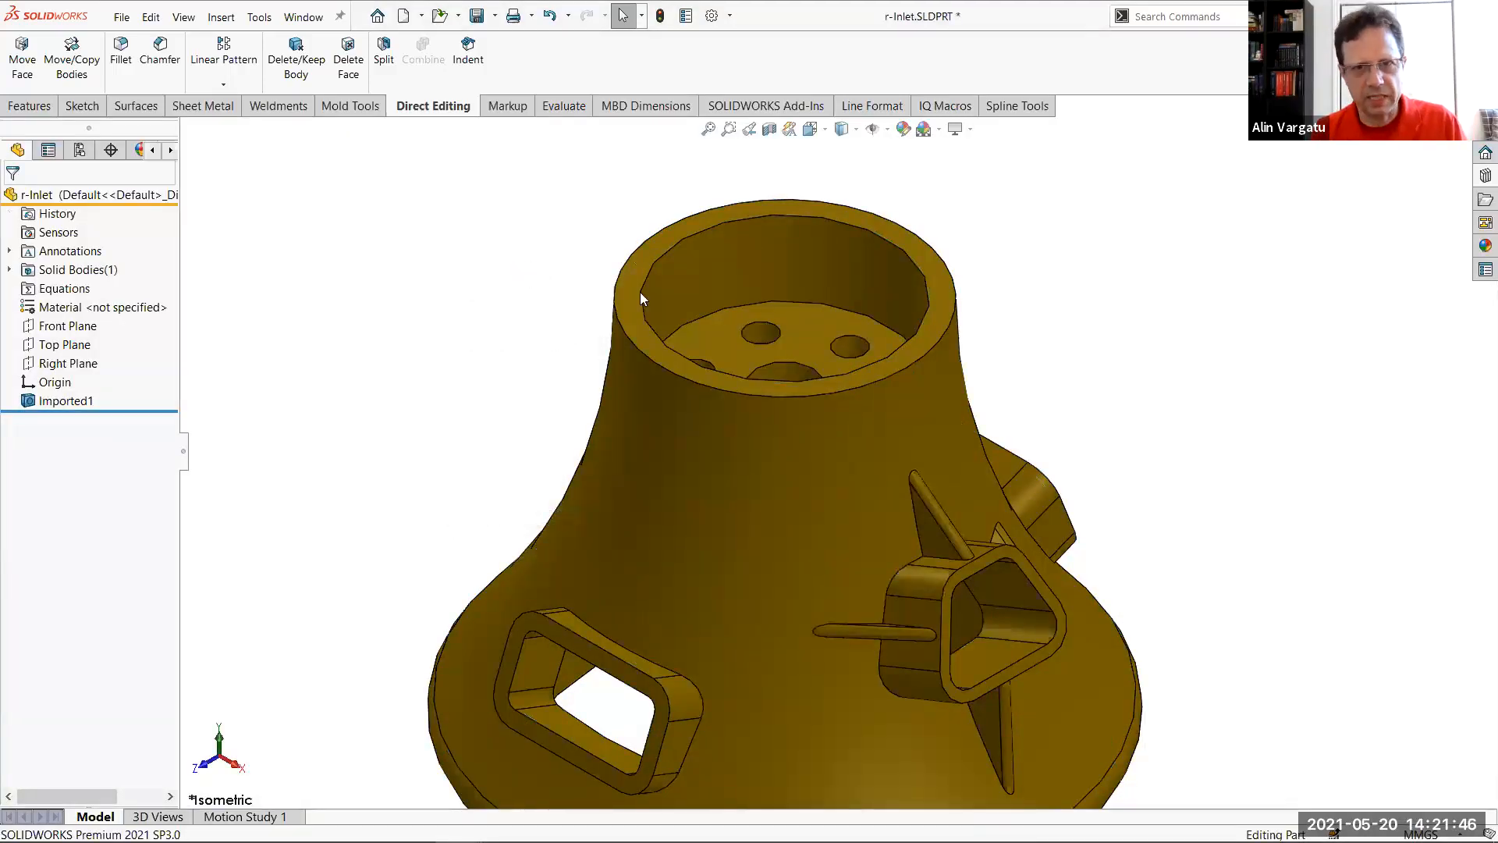
key(alt+Tab)
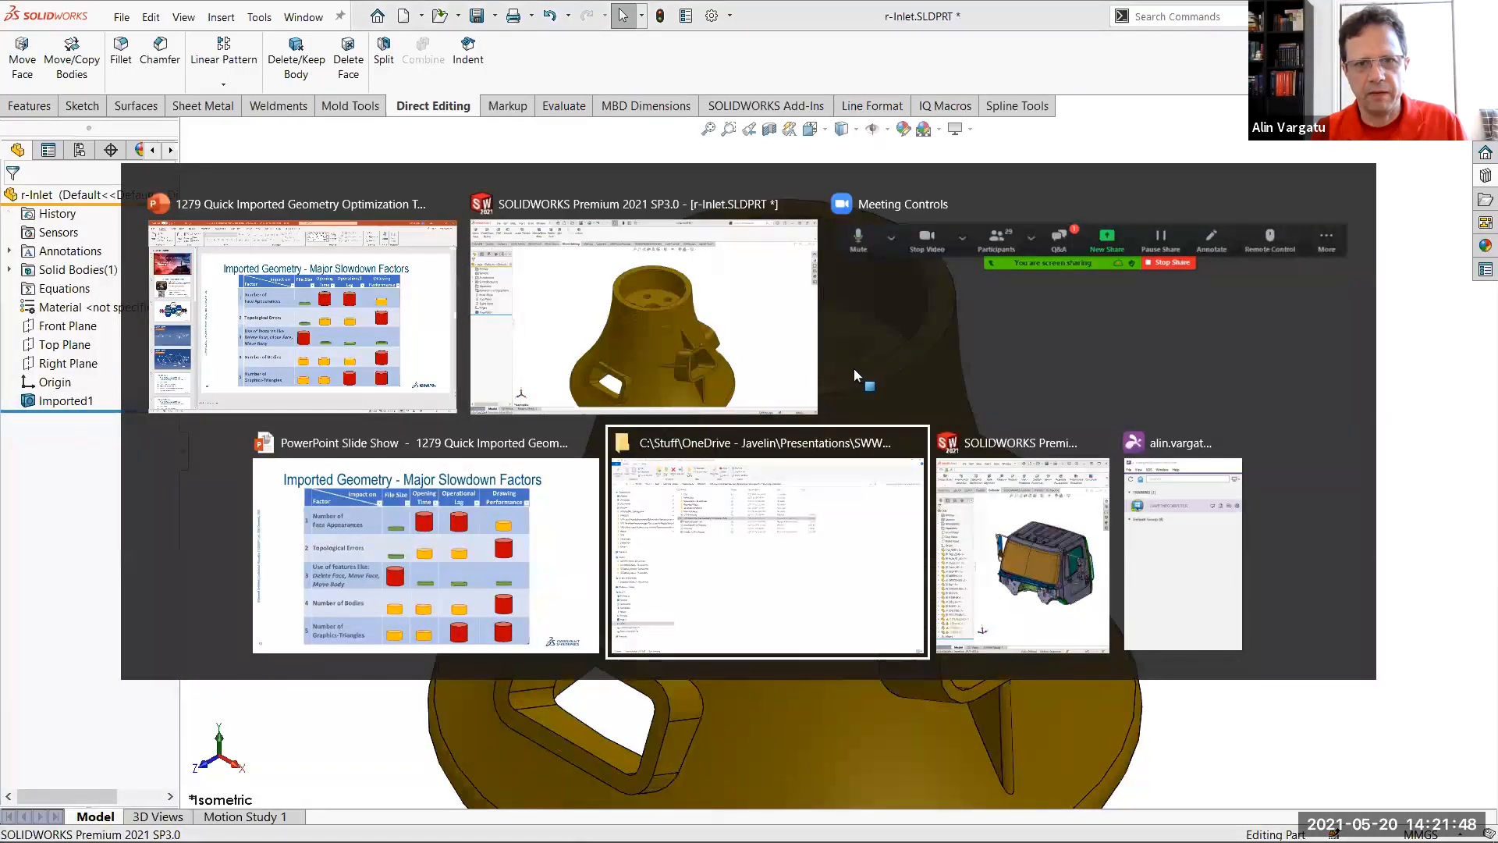
key(alt+Tab)
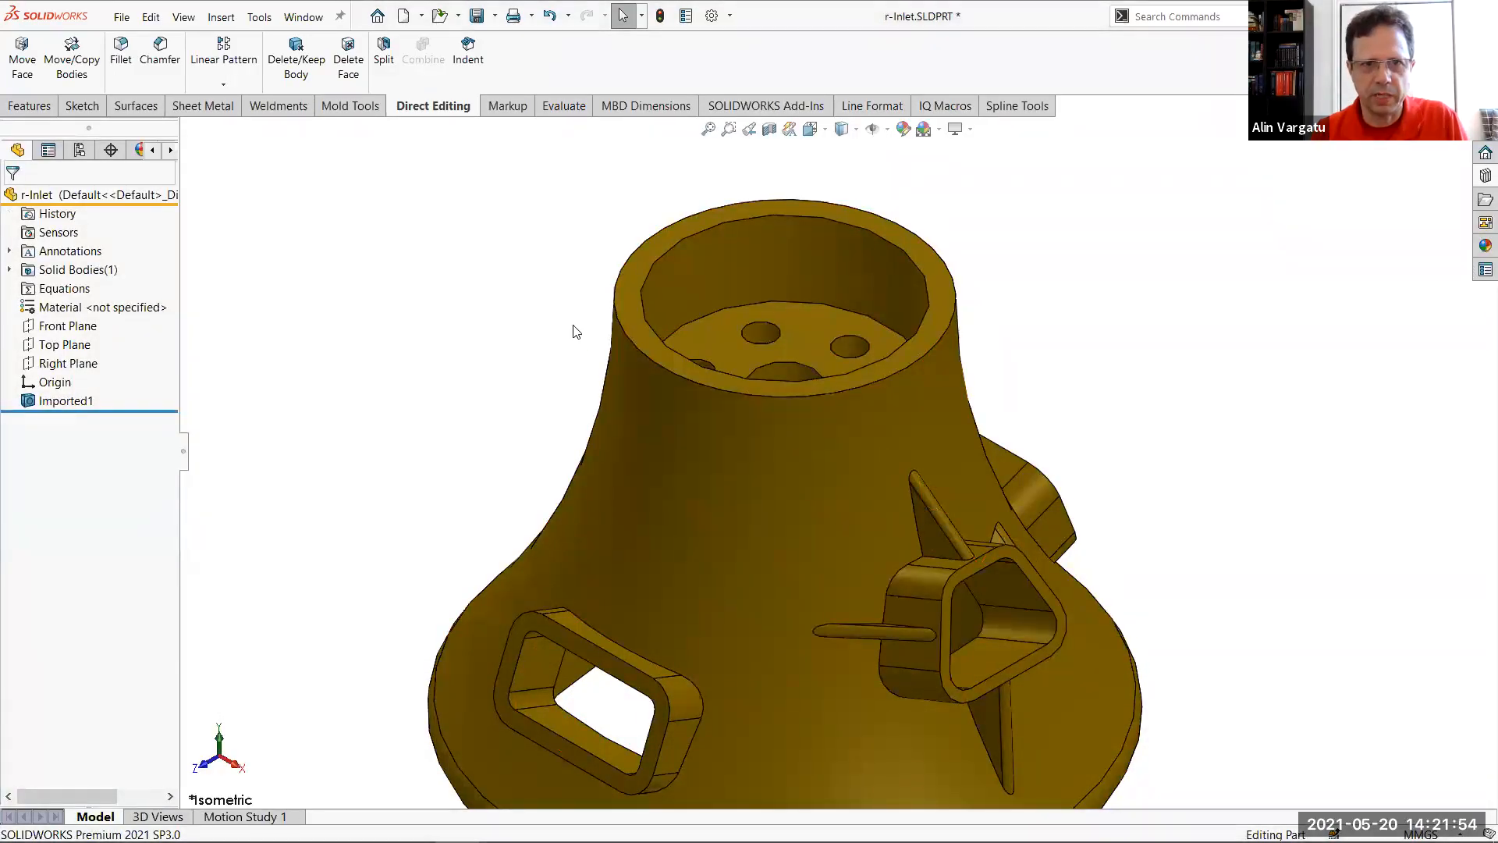
key(r)
click(643, 396)
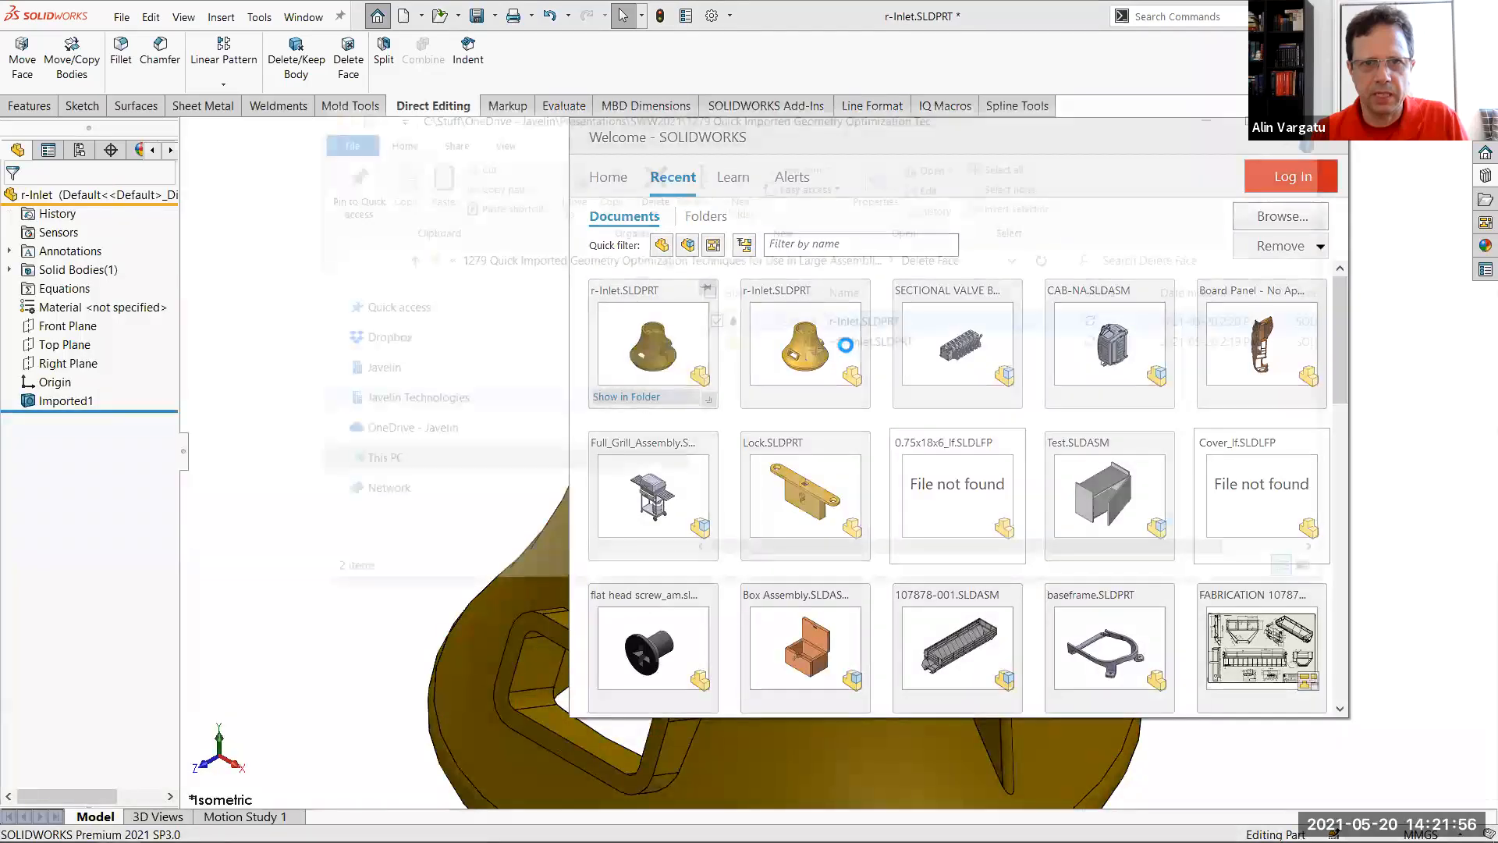
click(479, 19)
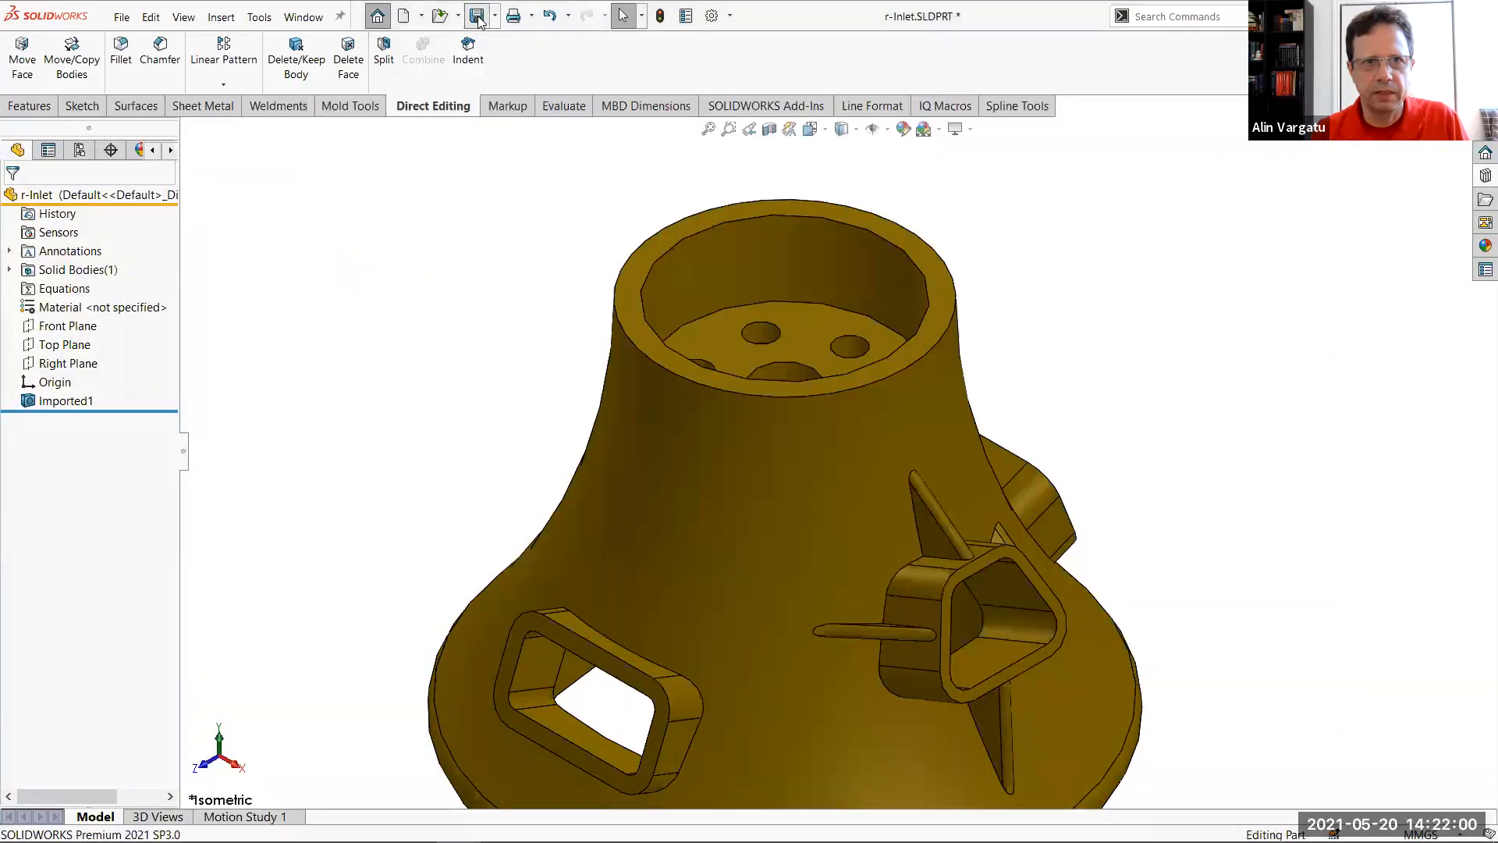
Check the saved r-Inlet.SLDPRT's file size in the Delete Face folder and return to the model
key(alt+Tab)
click(835, 323)
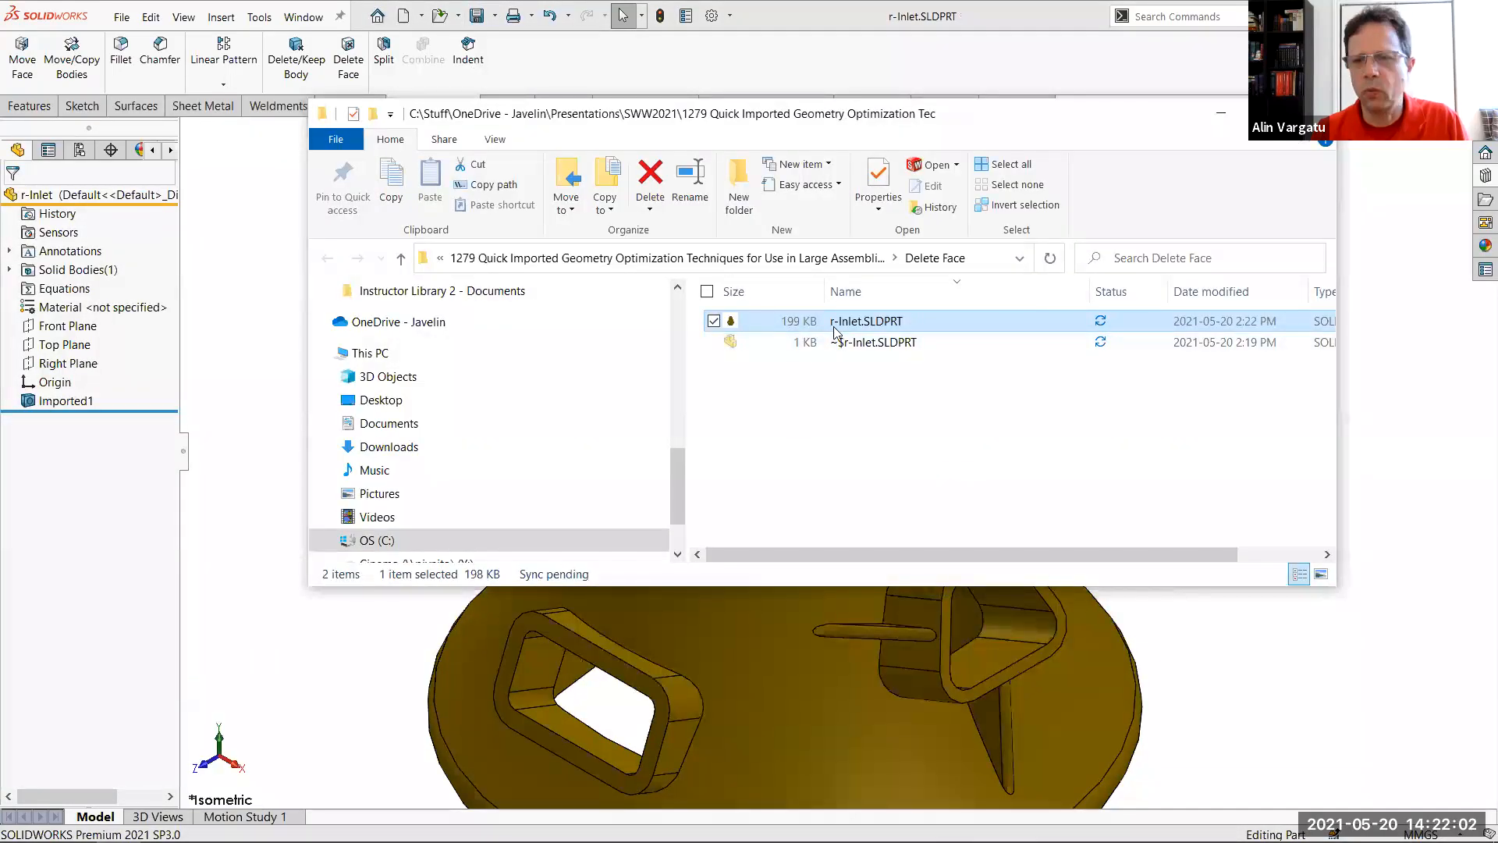
click(208, 418)
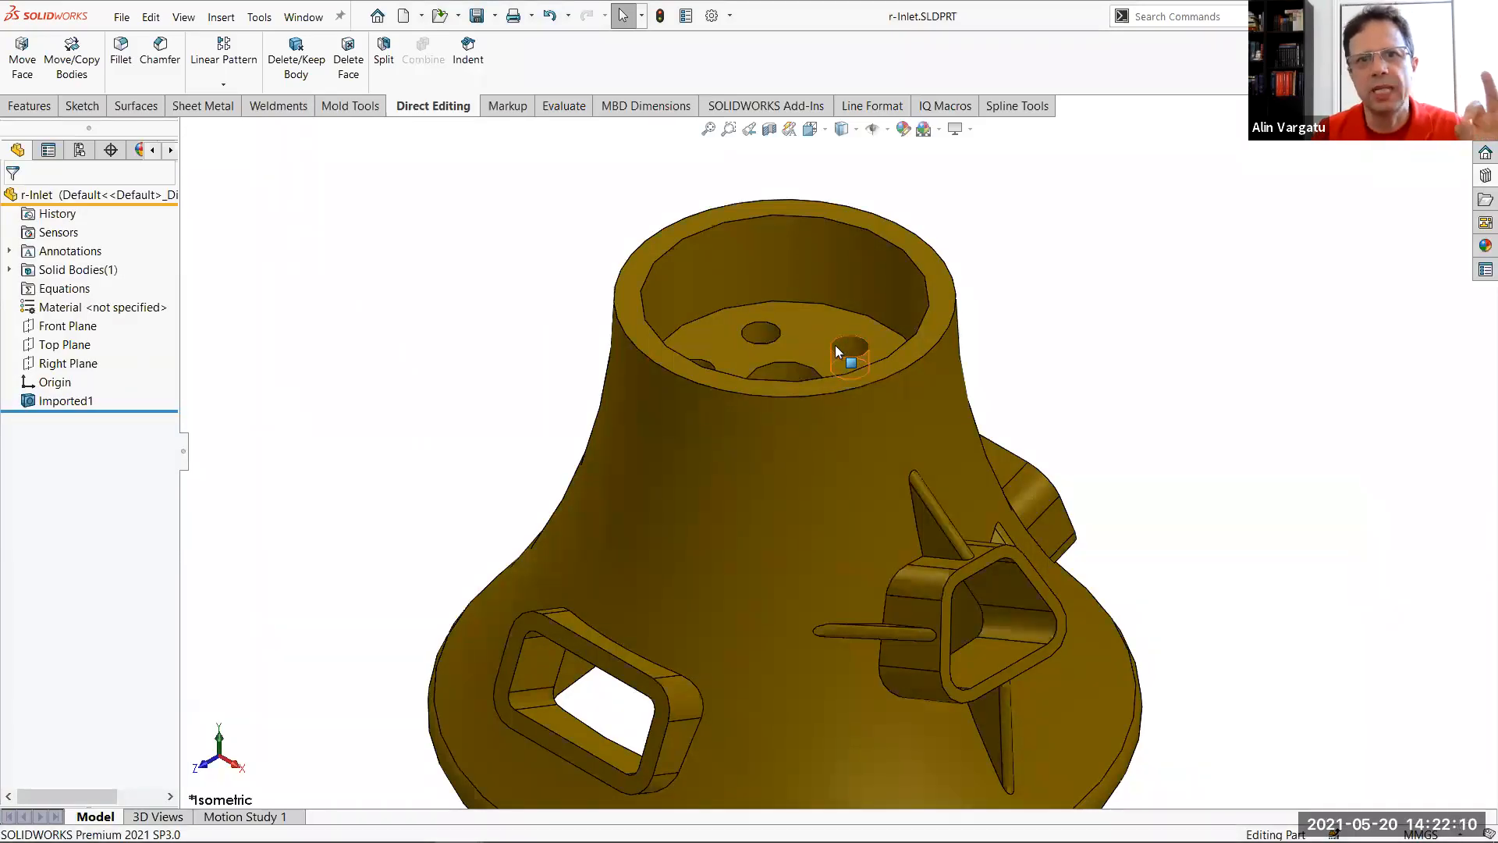
Run Import Diagnostics on Imported1, delete the same small hole's cylindrical face within it, and accept the result
right_click(70, 404)
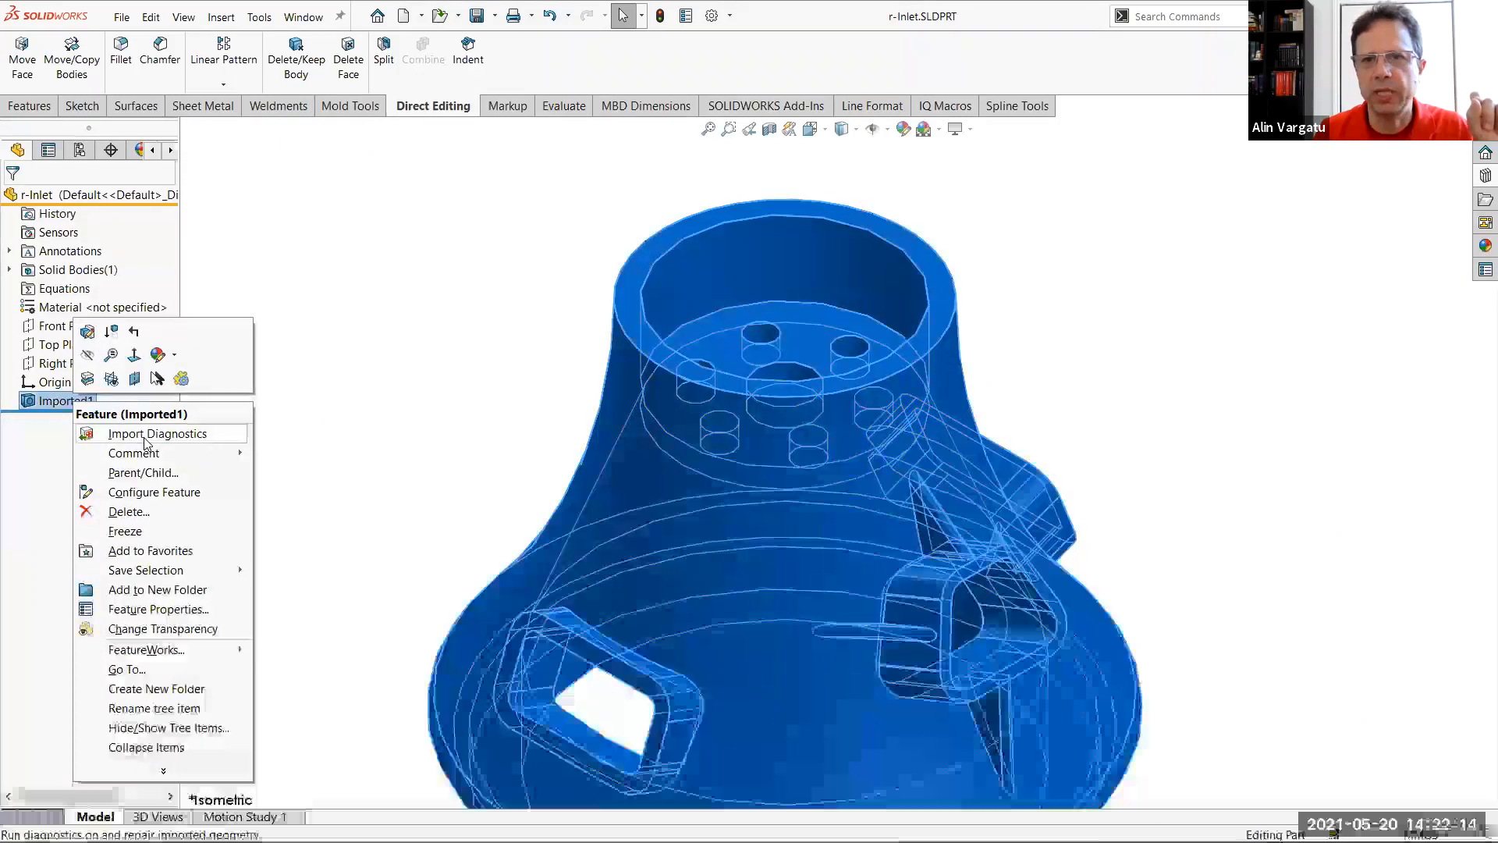
click(144, 435)
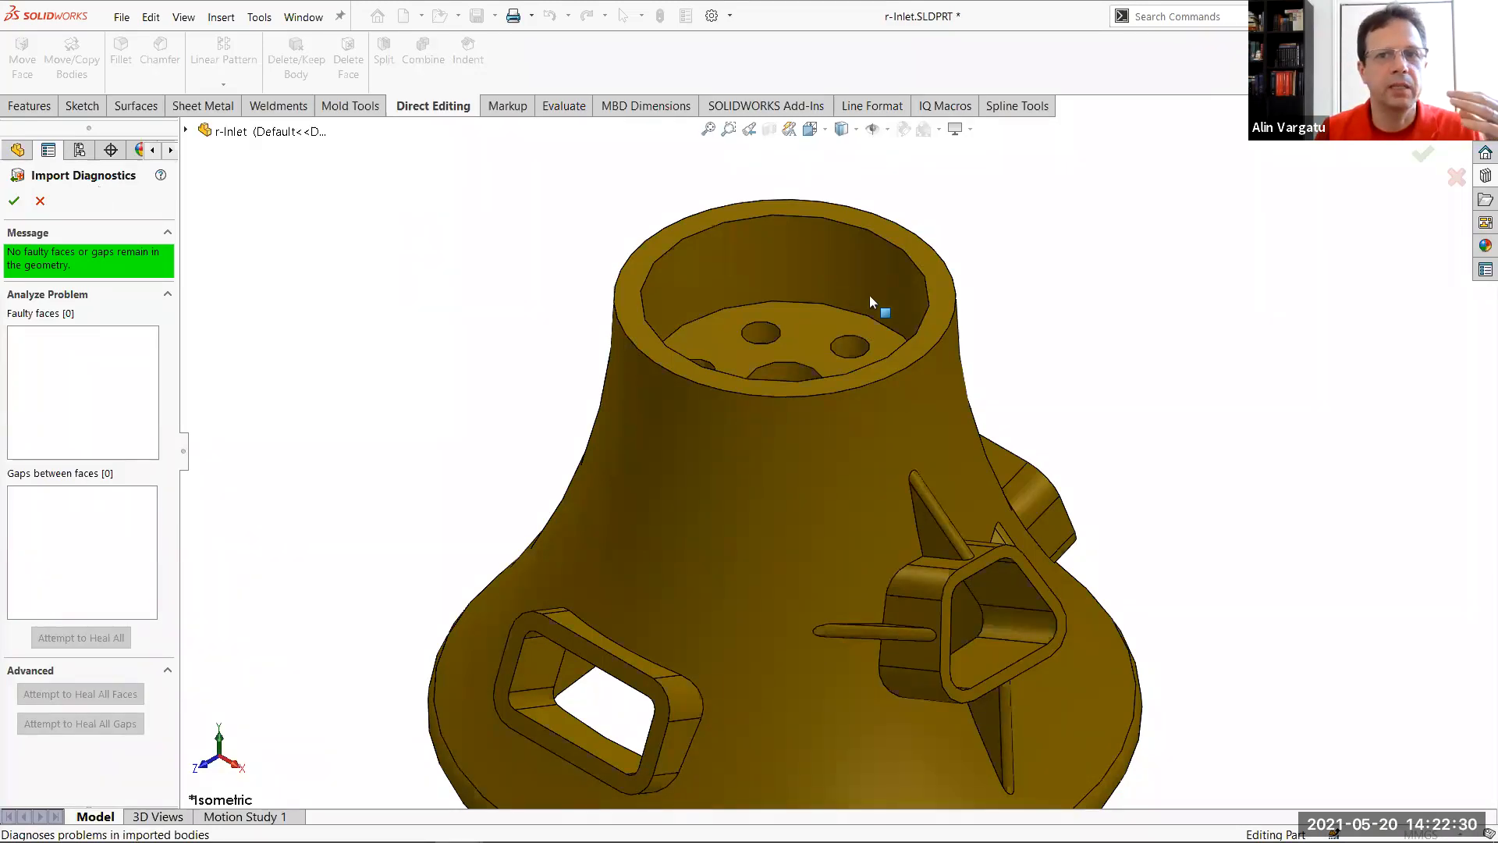
click(850, 350)
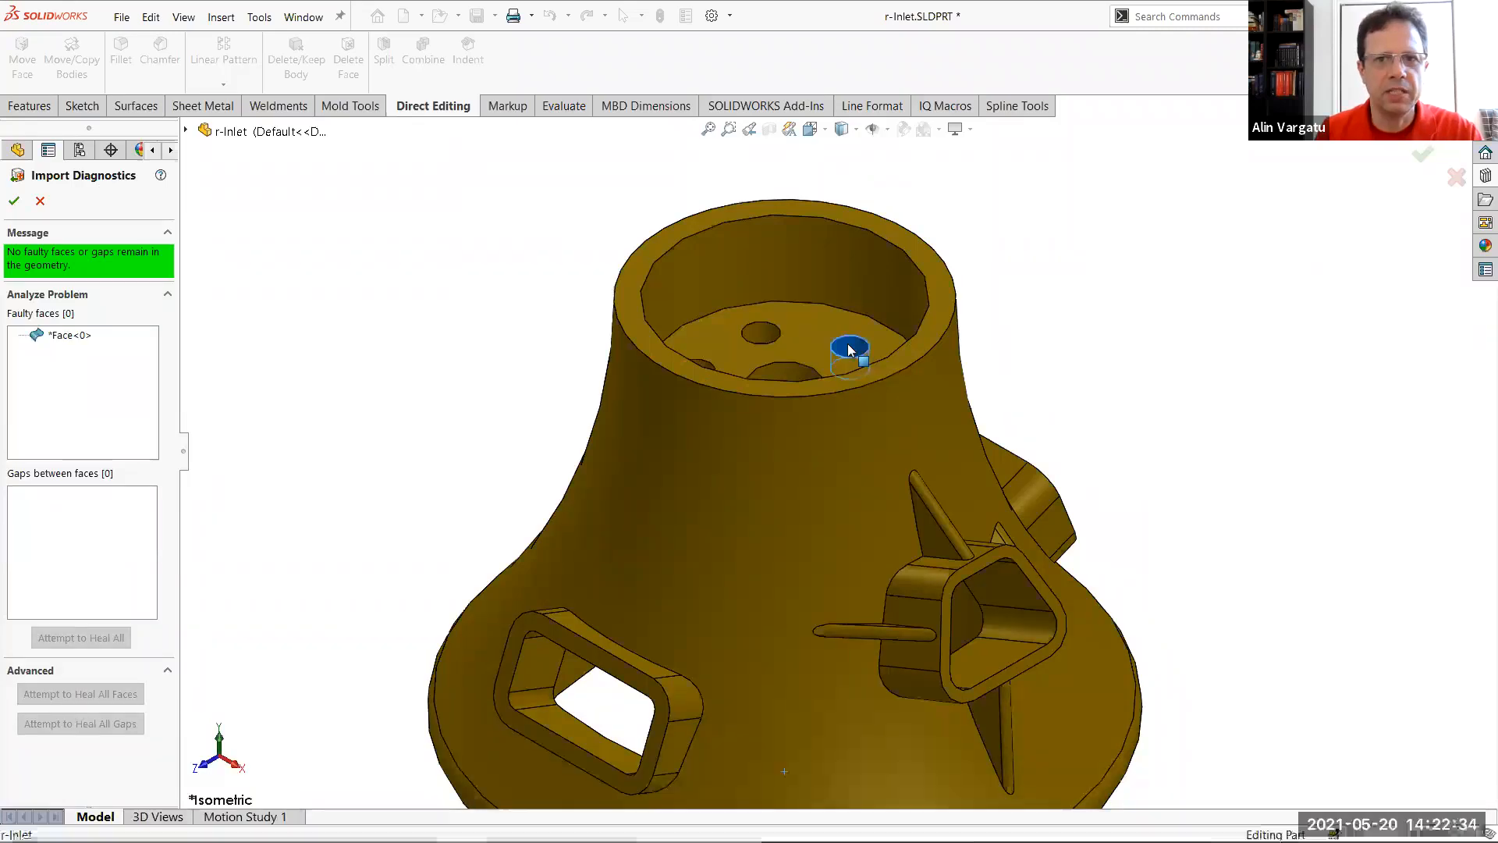
right_click(850, 348)
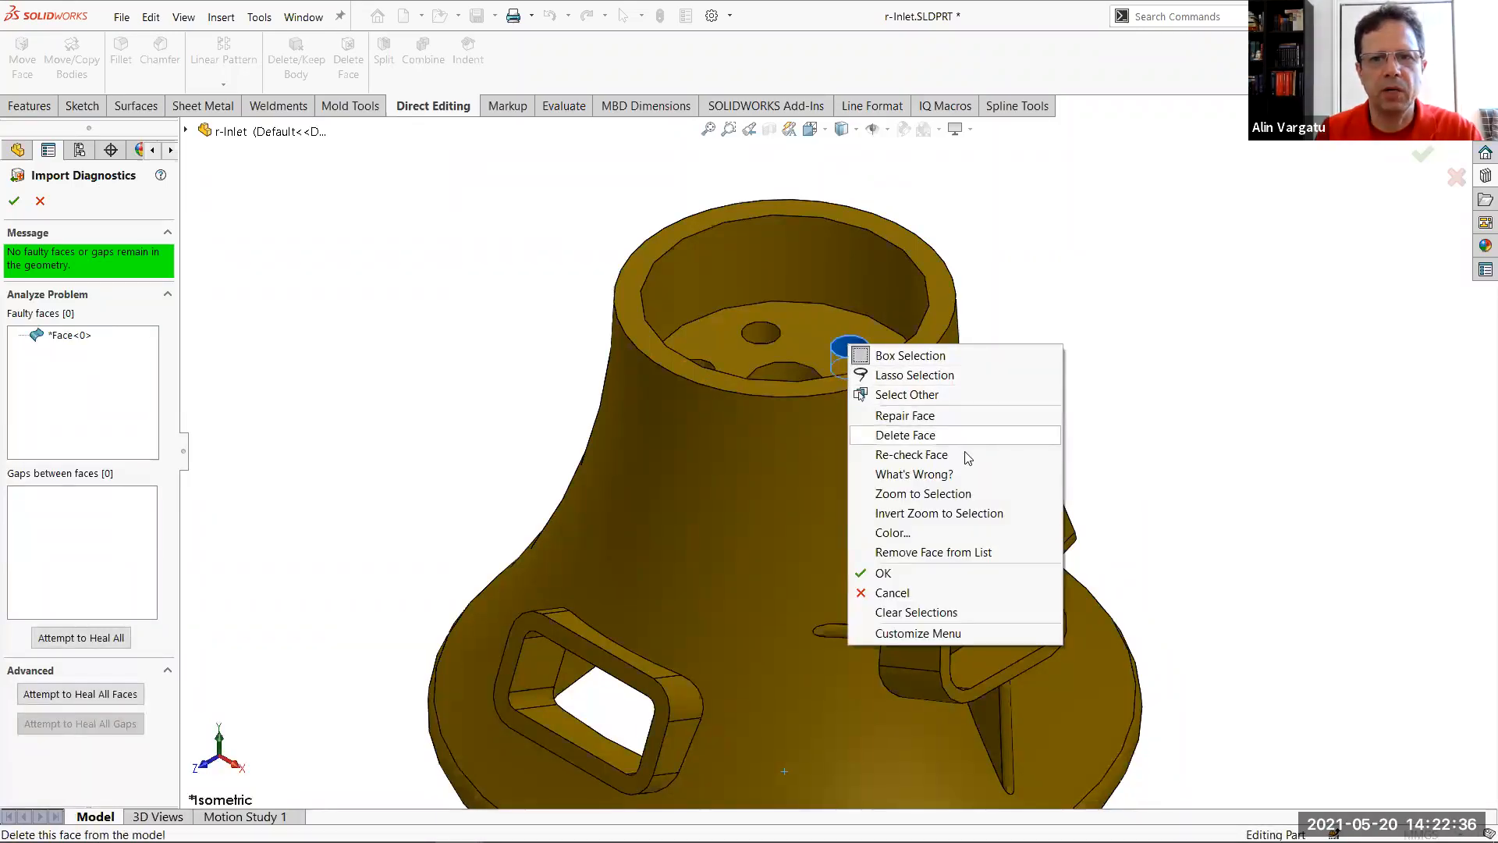
click(932, 434)
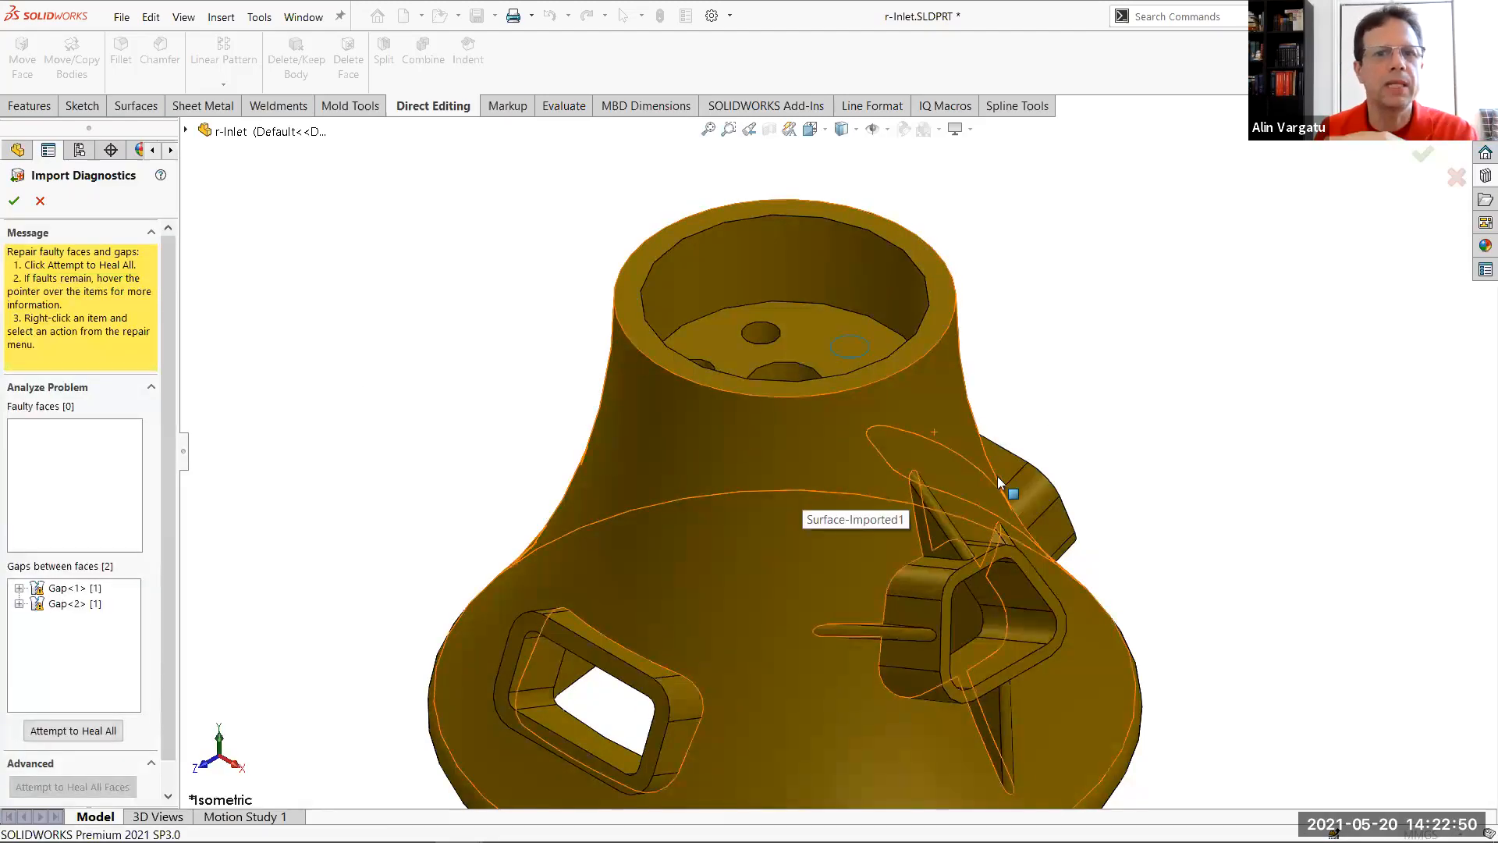
click(14, 200)
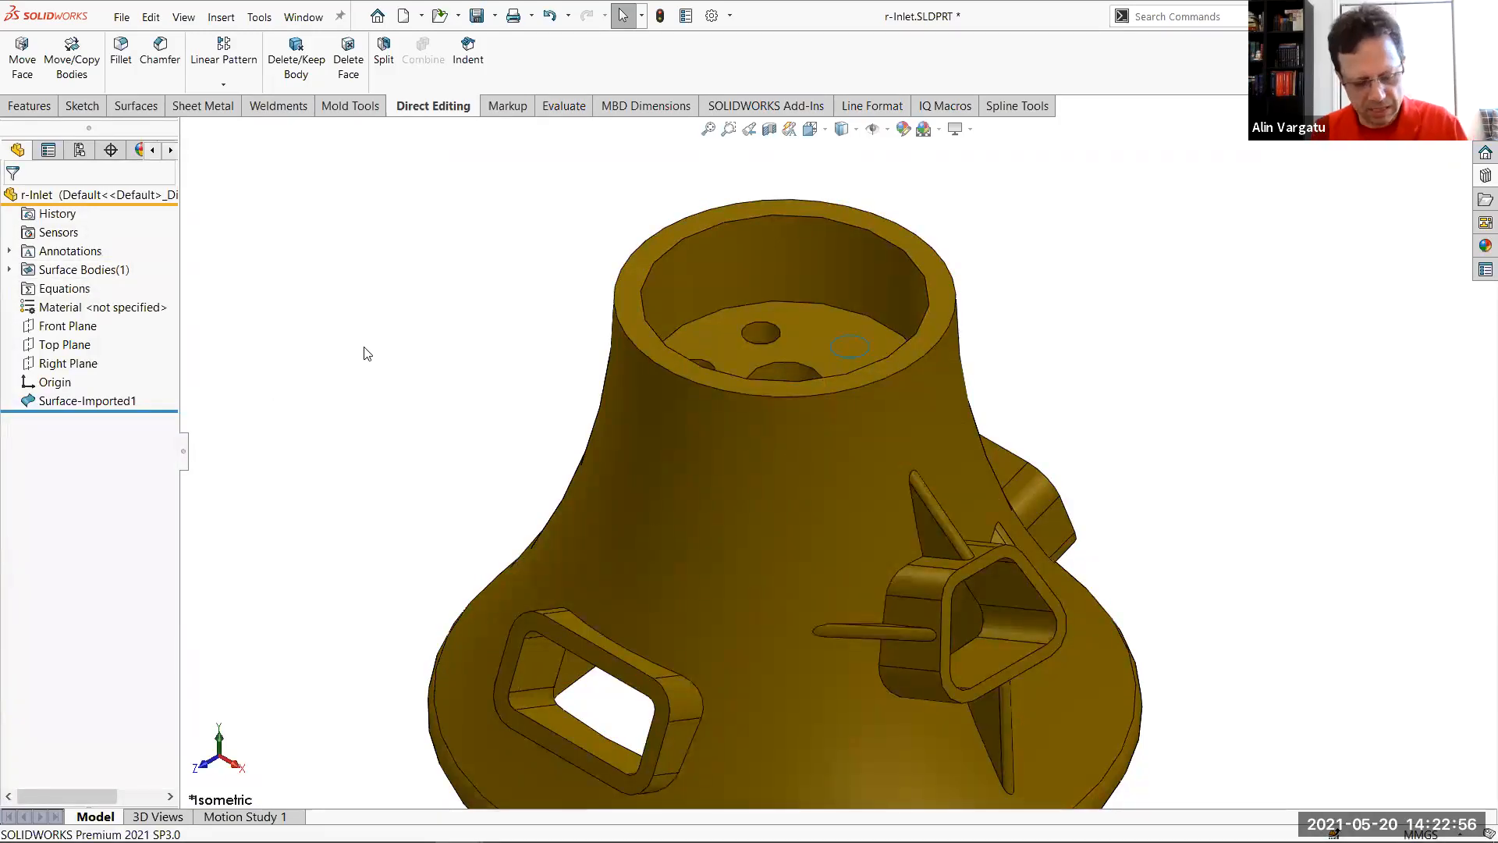
Save the r-Inlet part and compare its file size in File Explorer before returning to the model
key(alt+Tab)
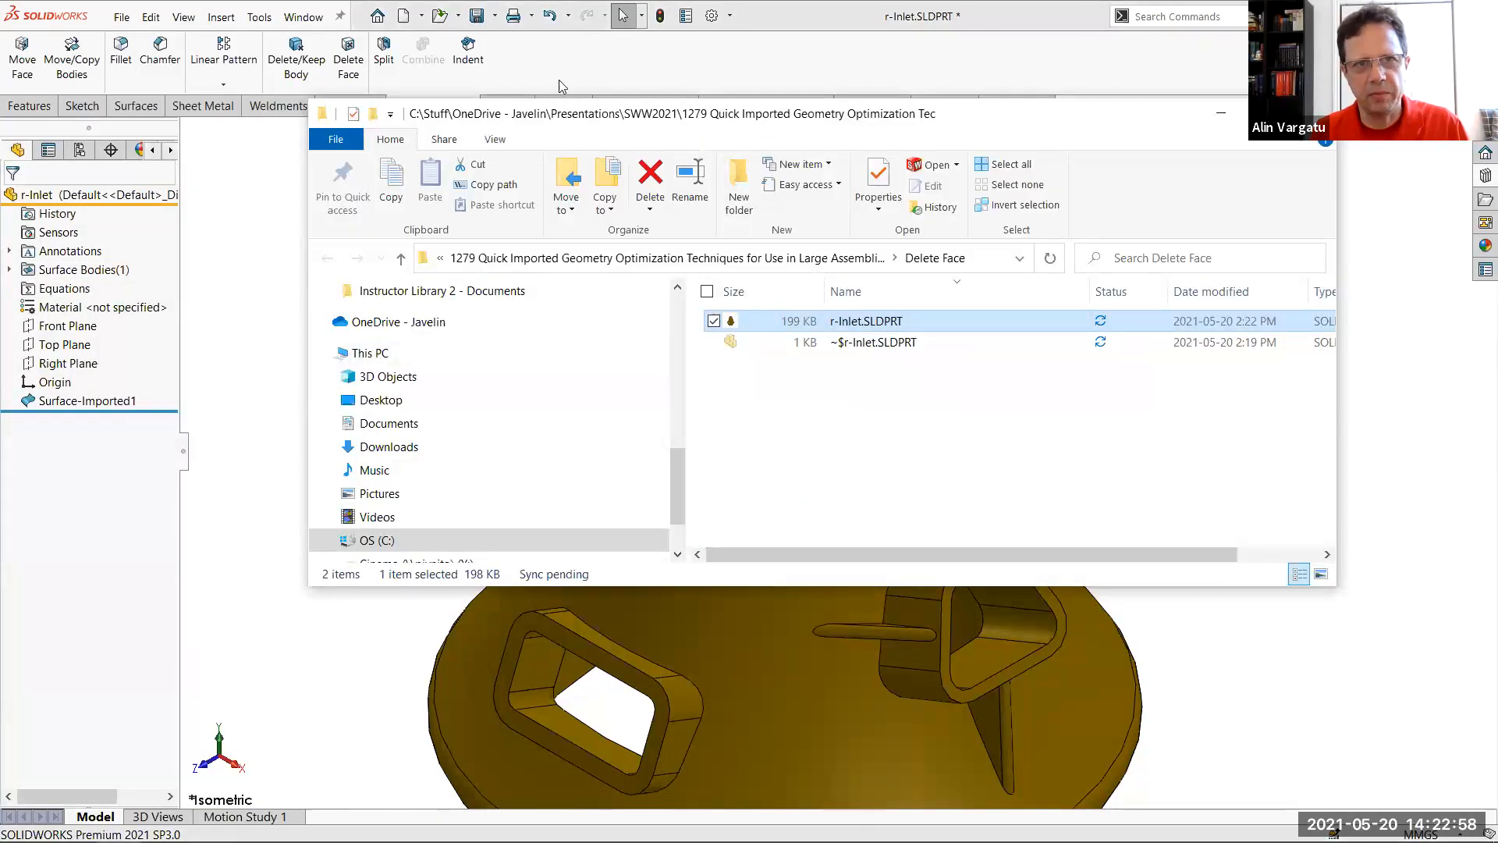
click(481, 17)
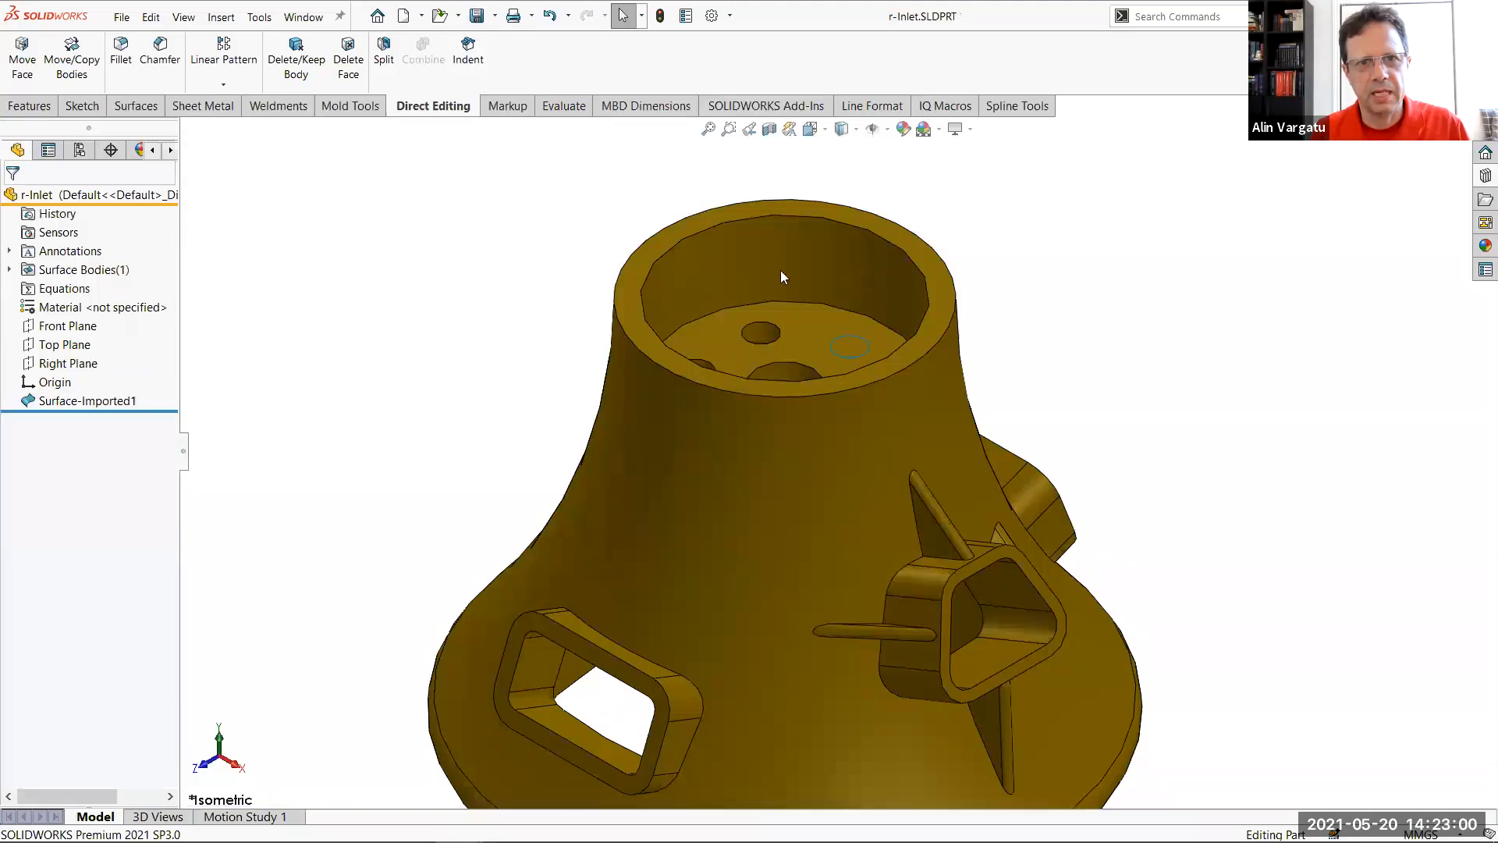
key(alt+Tab)
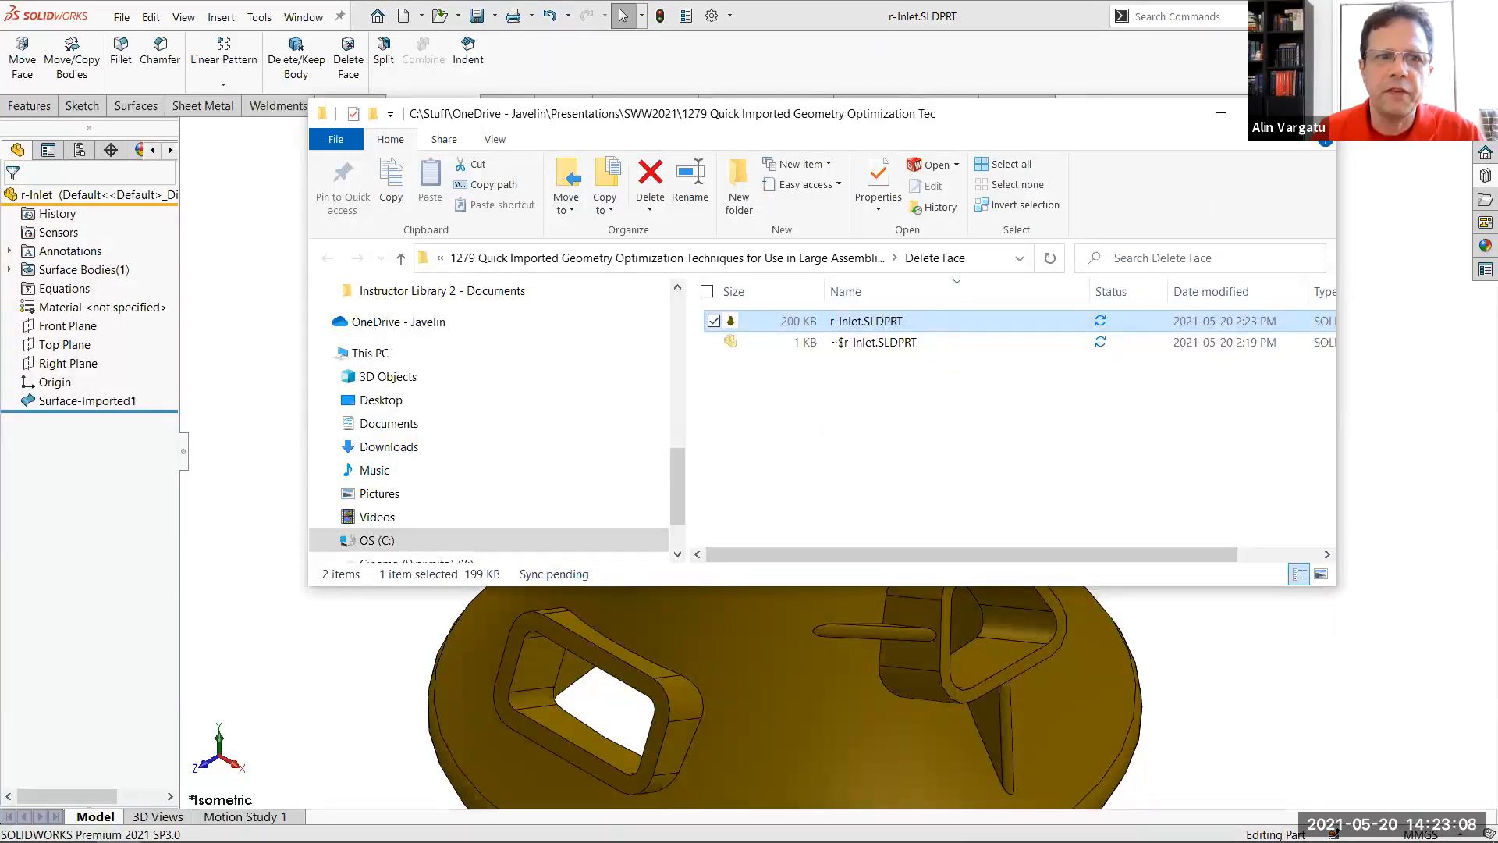
click(267, 401)
click(107, 400)
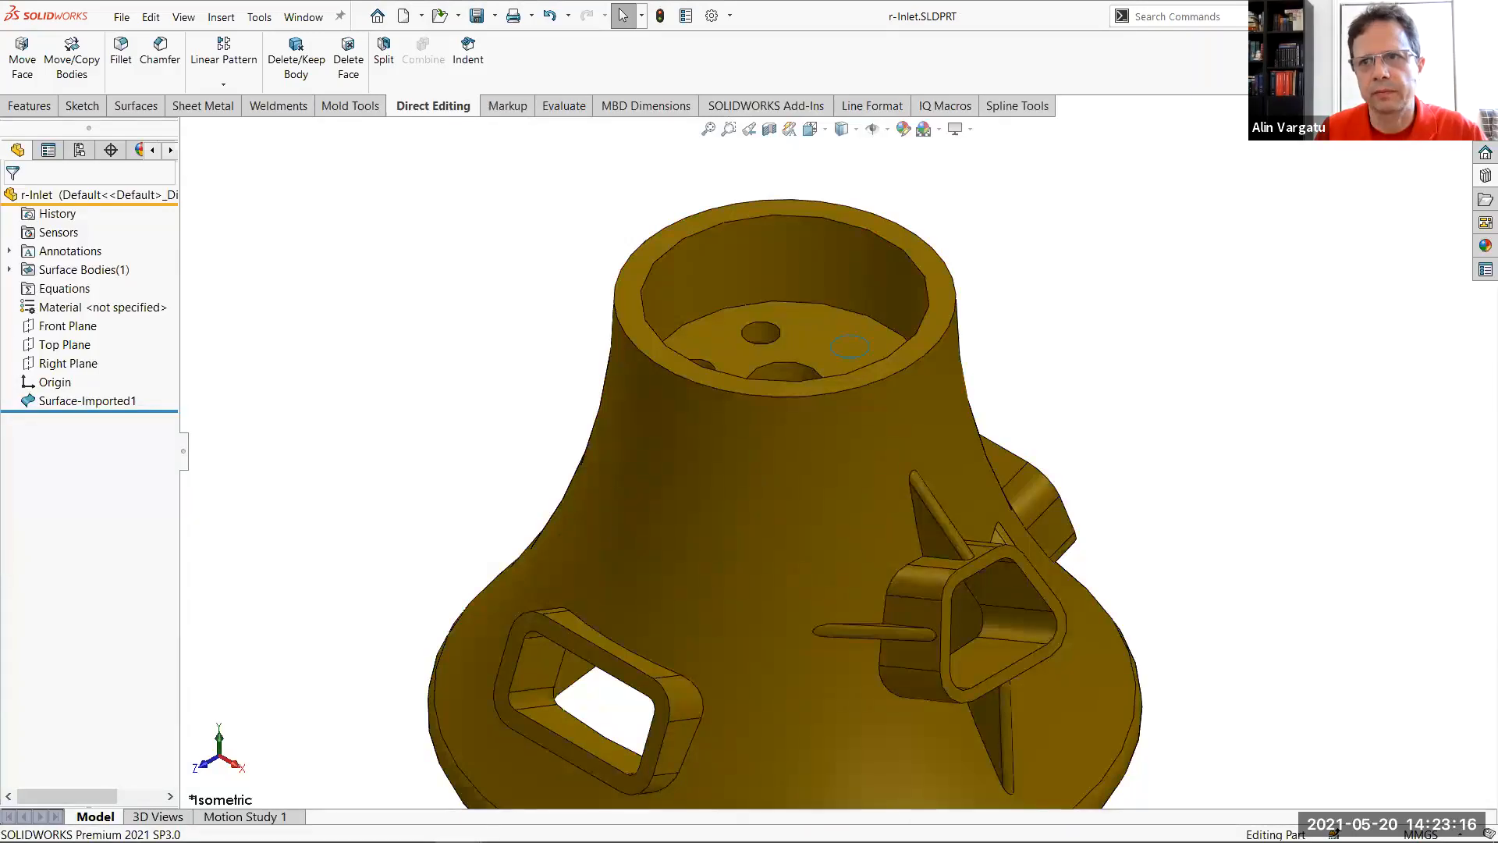
Switch to the PowerPoint slide show on the major slowdown factors of imported geometry
key(ctrl+Tab)
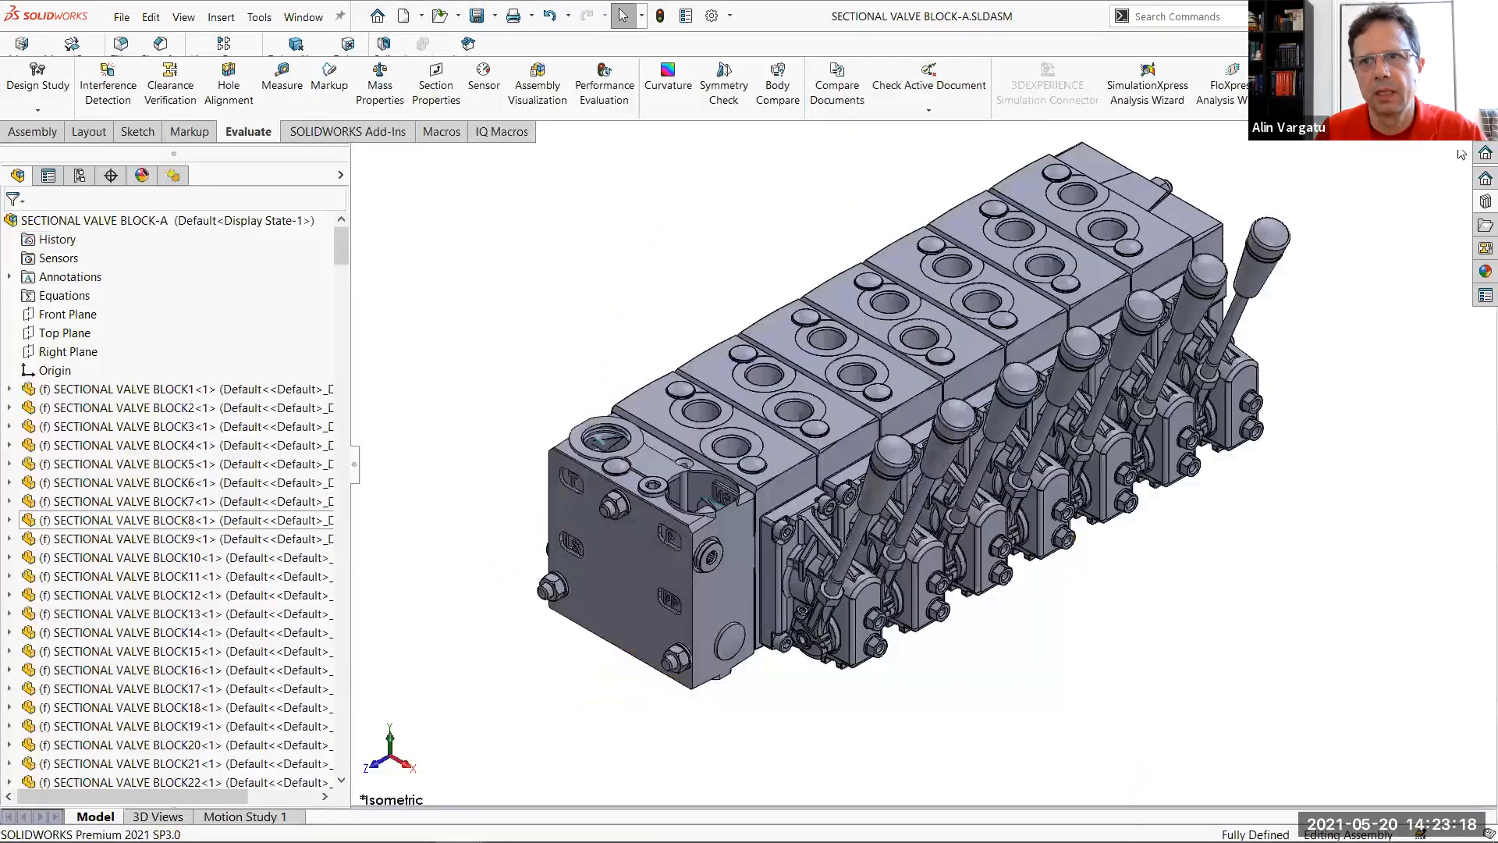
key(alt+Tab)
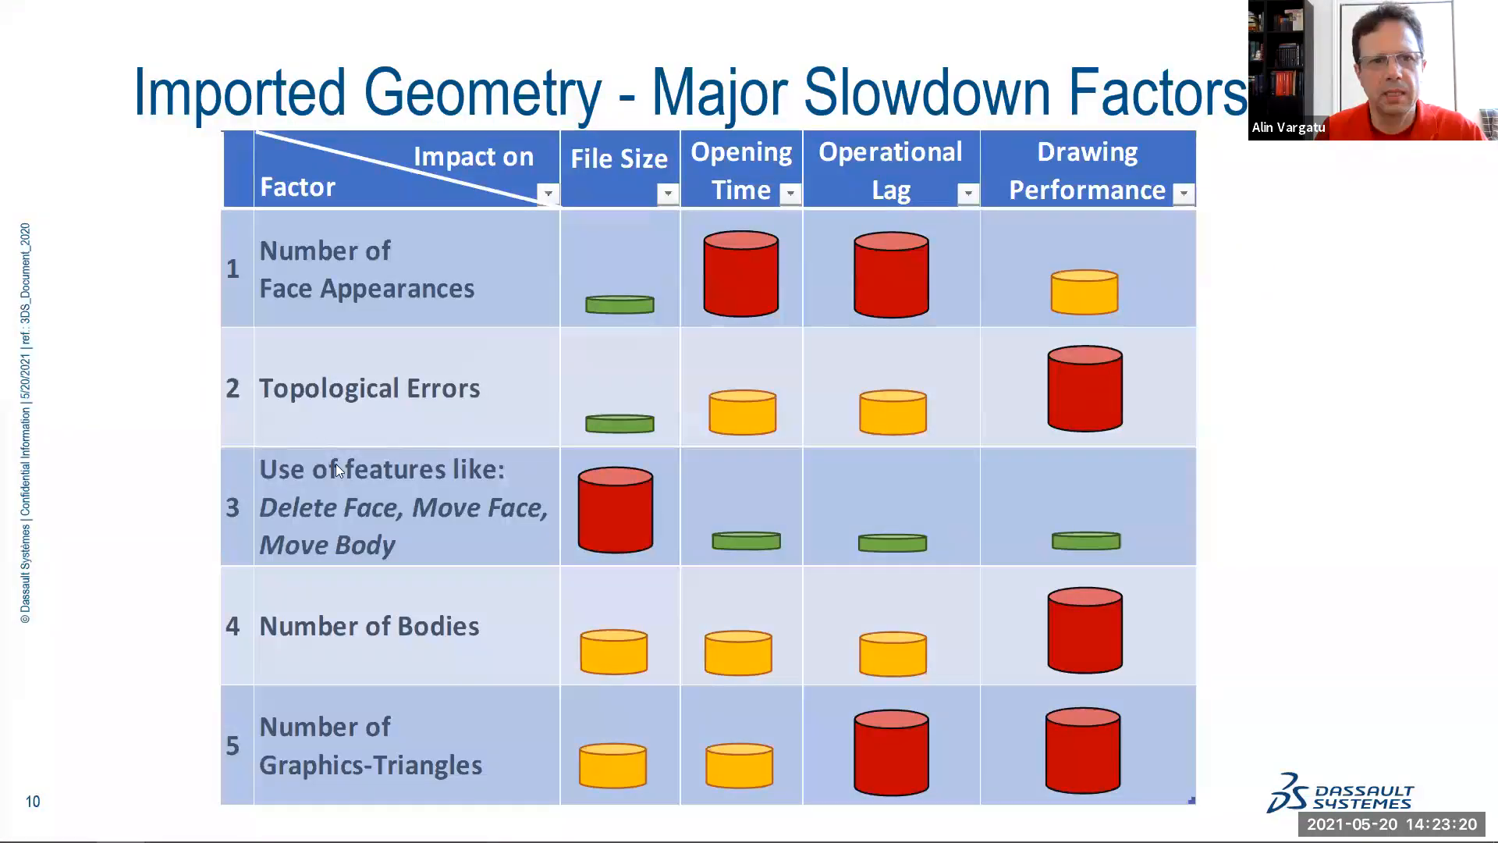
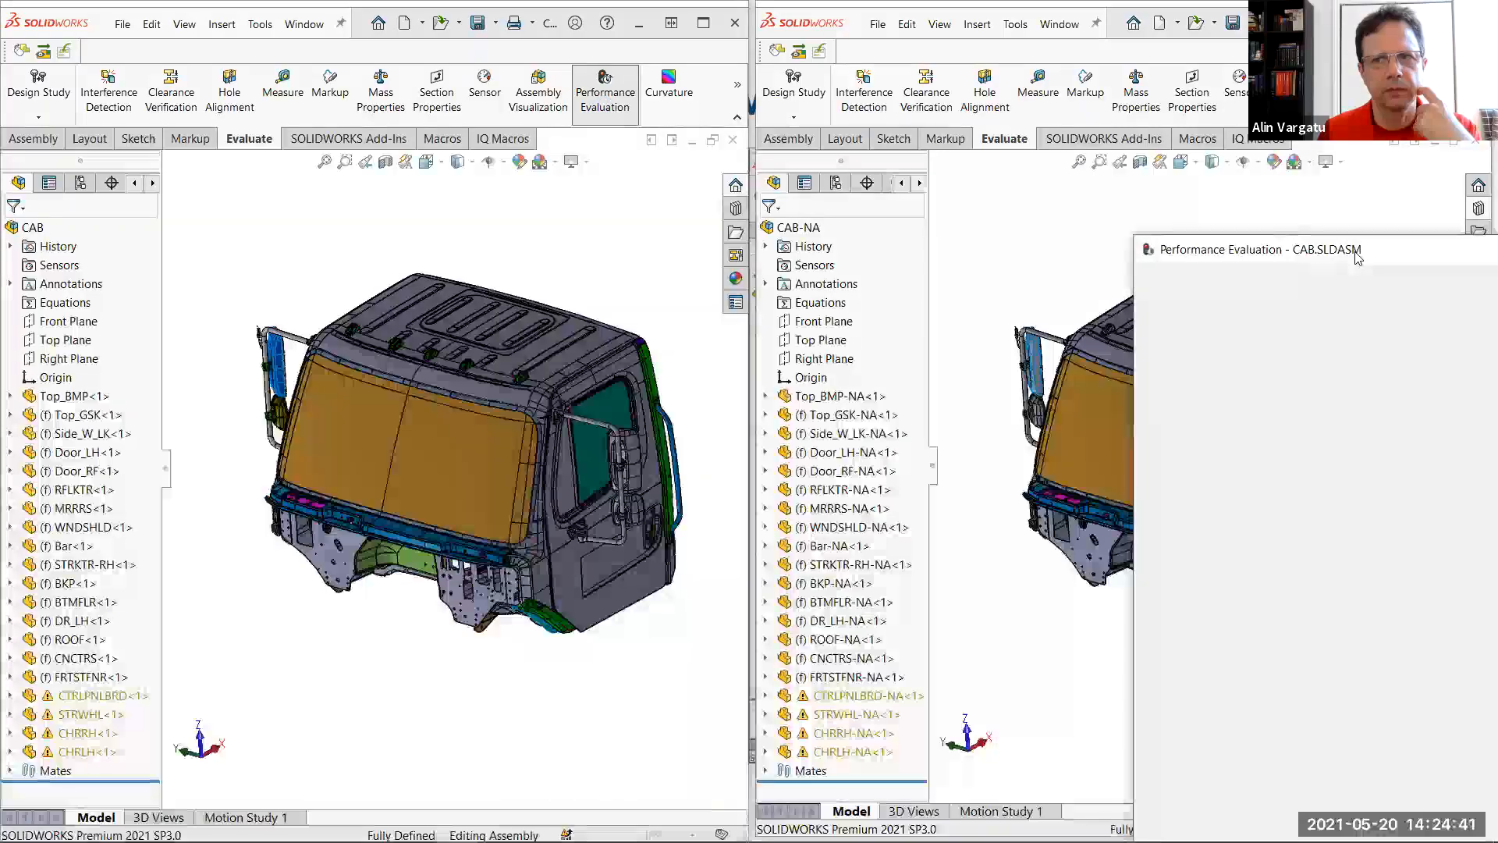
Place the Performance Evaluation reports of CAB.SLDASM and CAB-NA.SLDASM side by side and compare their component open times
drag(1352, 257, 217, 133)
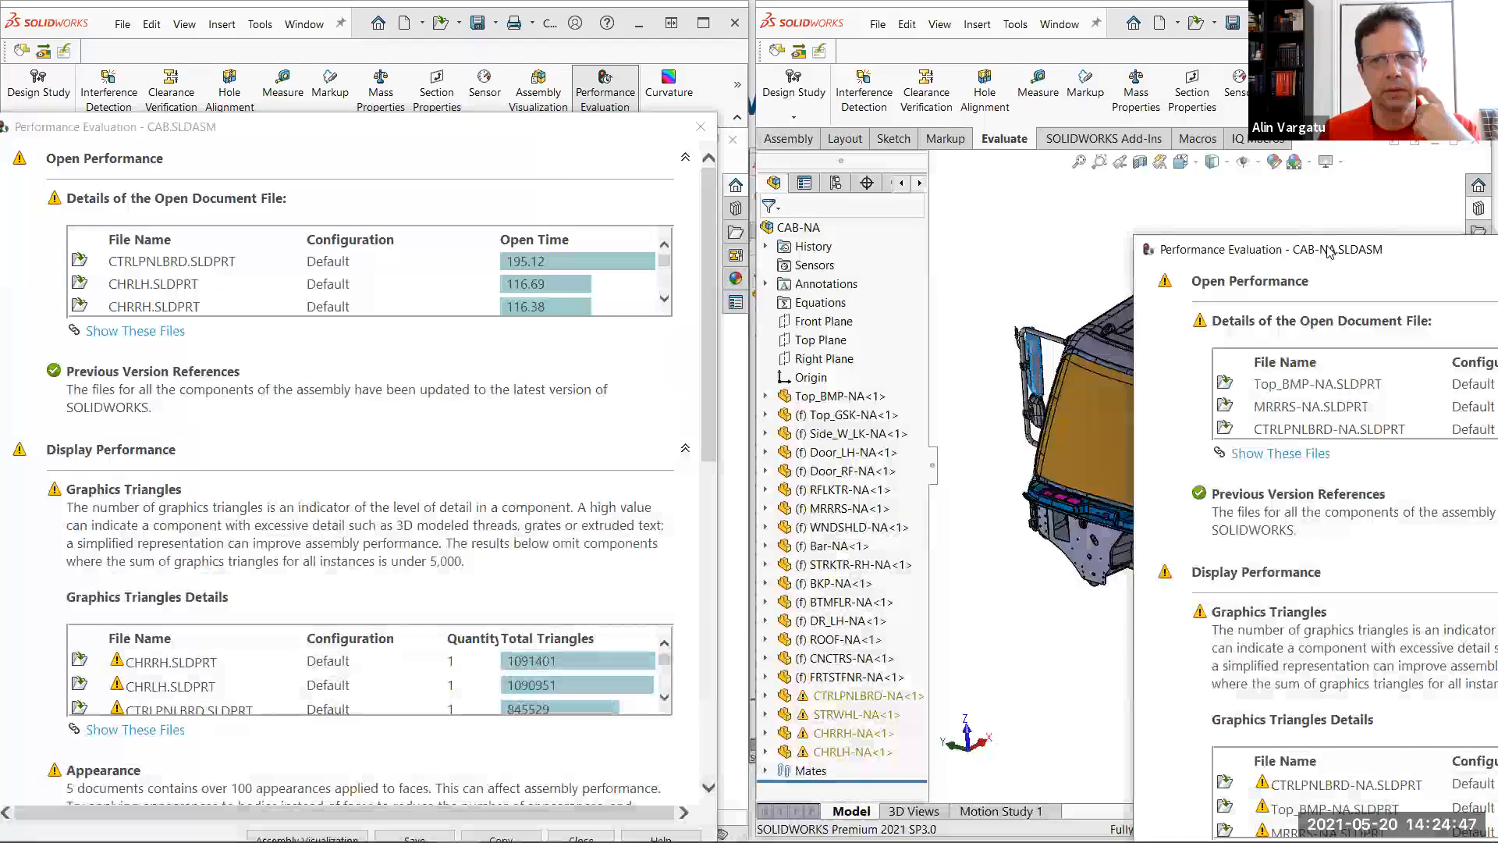
drag(1329, 250, 970, 95)
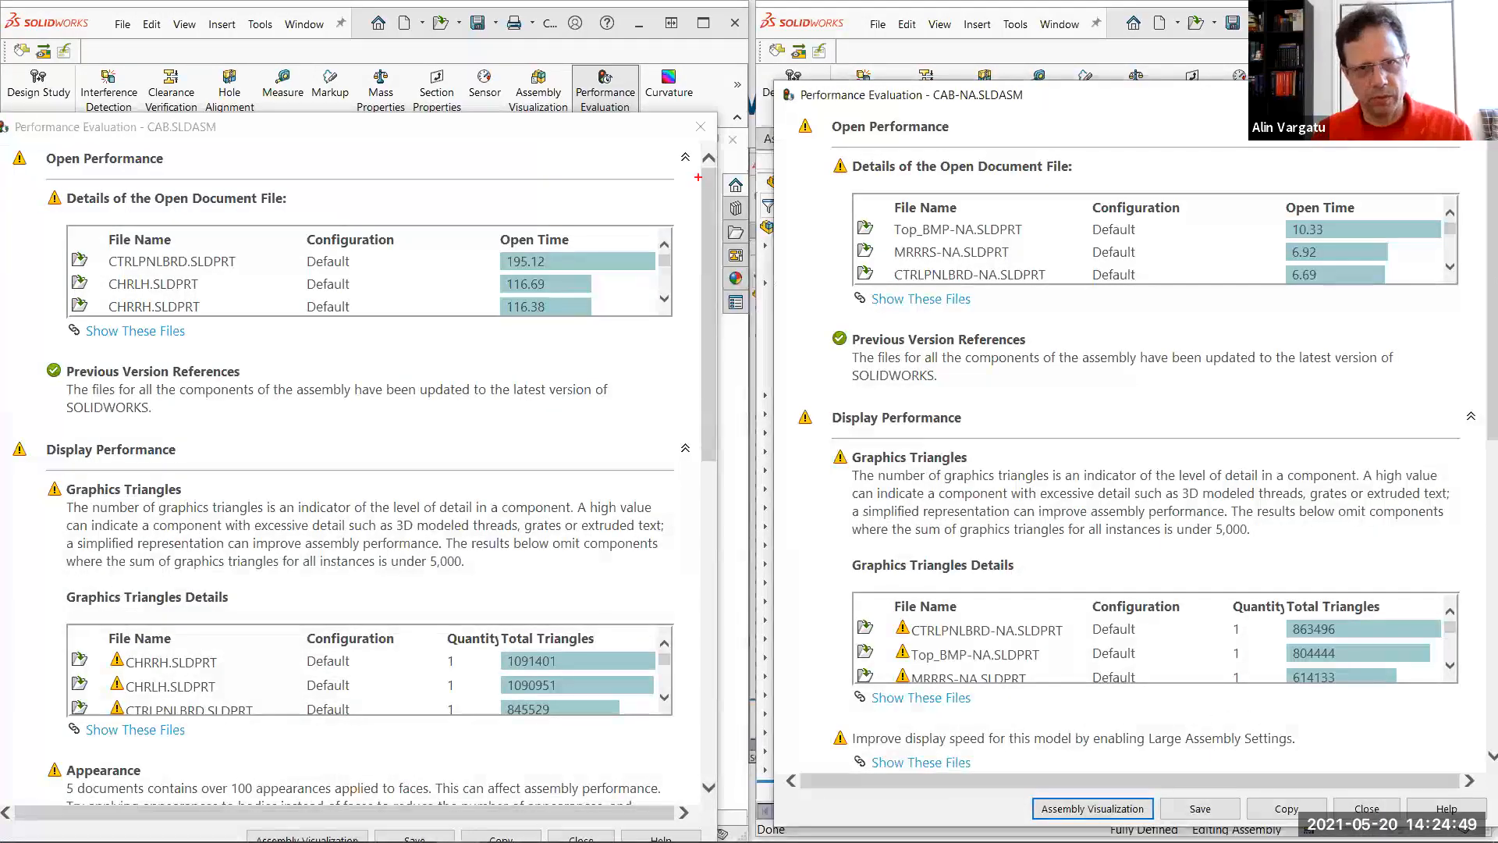
drag(476, 205, 596, 330)
drag(1276, 170, 1395, 300)
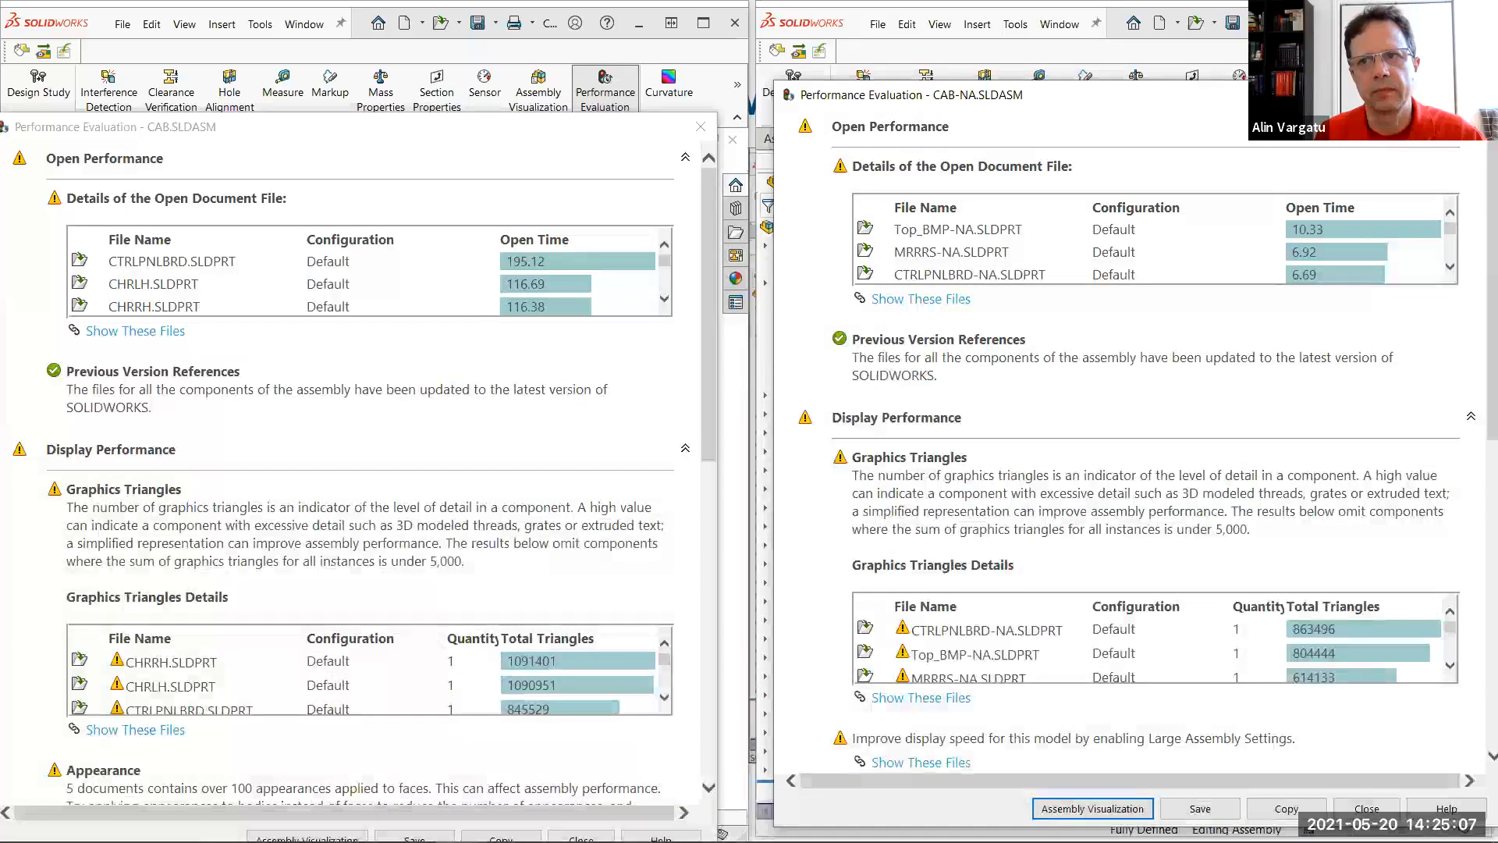
key(Escape)
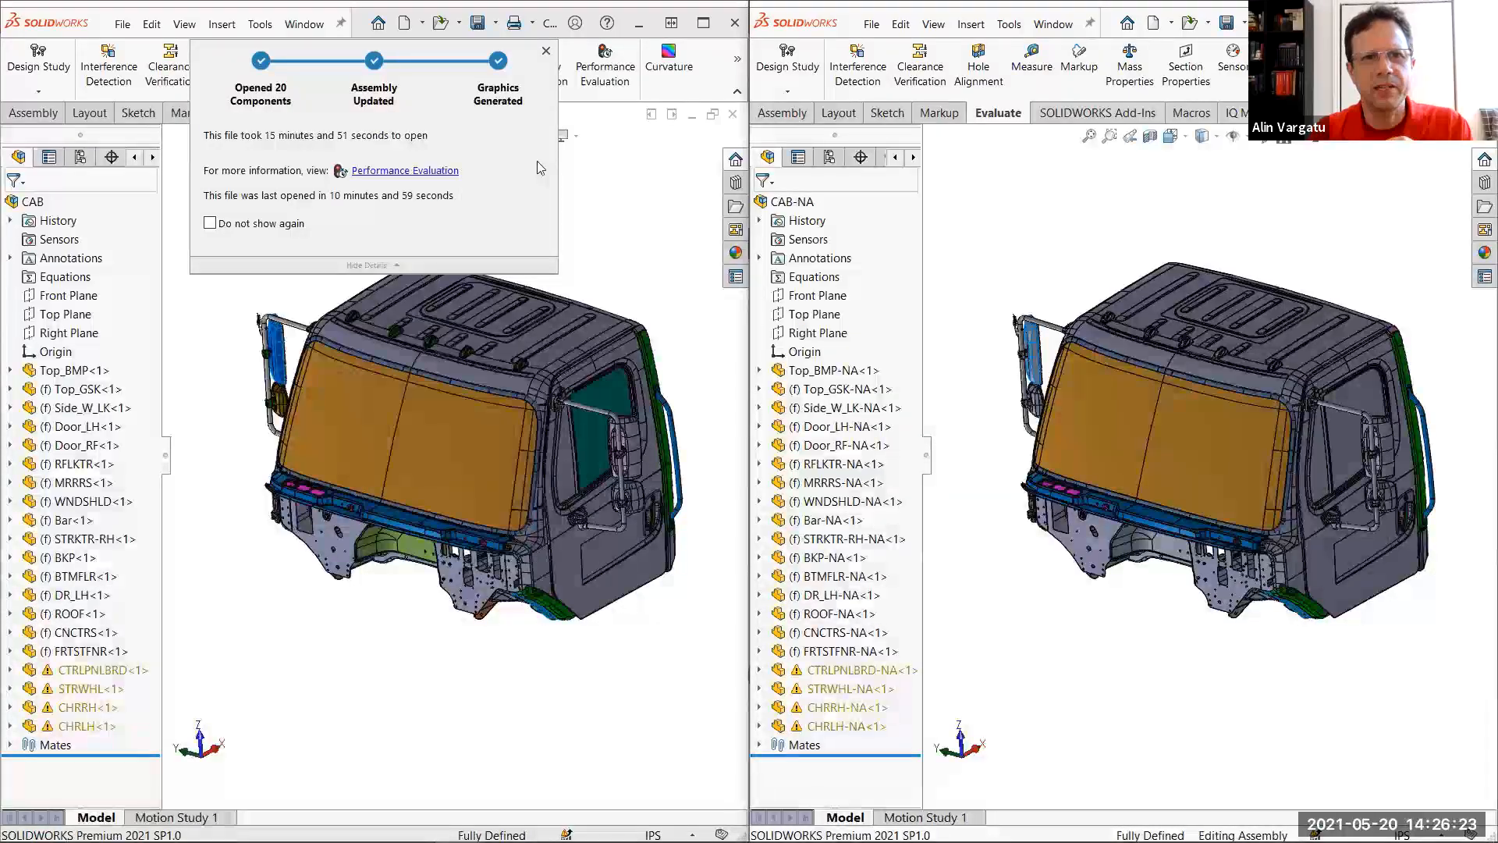
Review the Performance Evaluation of CAB.SLDASM and list the files with over 100 appearances applied to faces
mouse_move(425, 168)
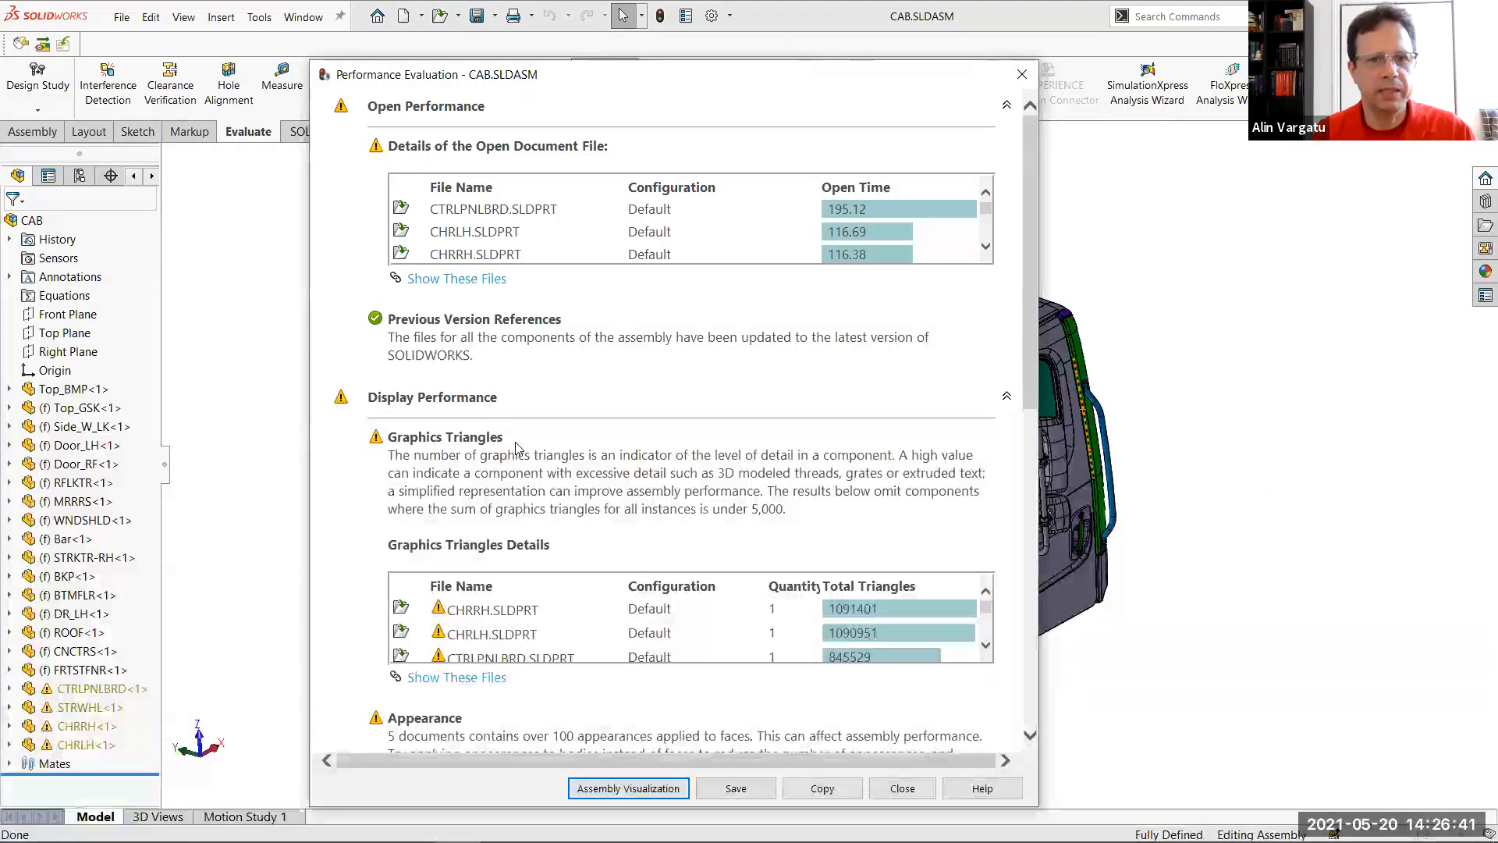
scroll(515, 446, down, 5)
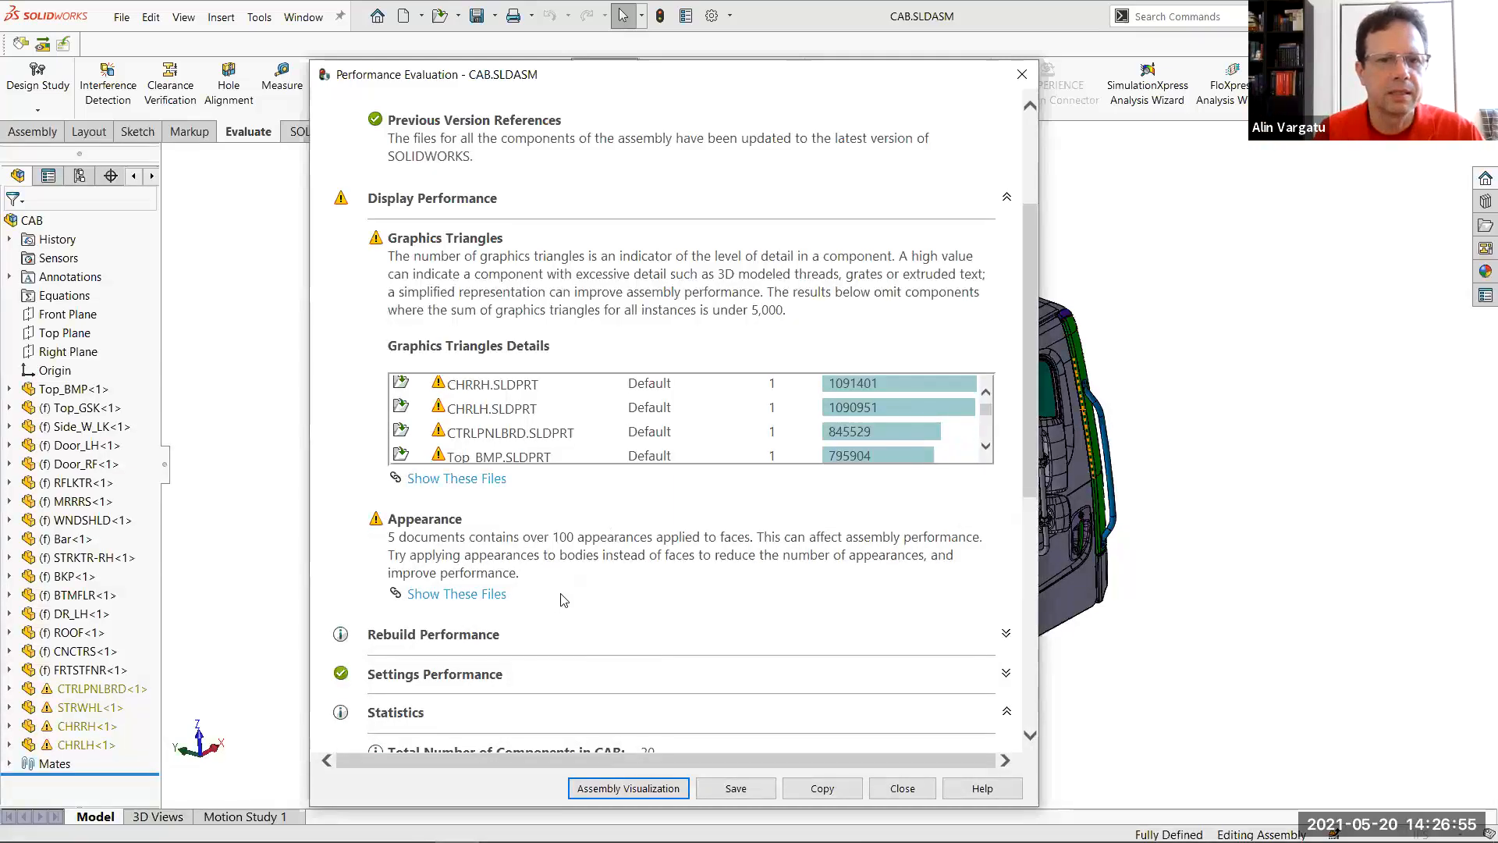
click(490, 593)
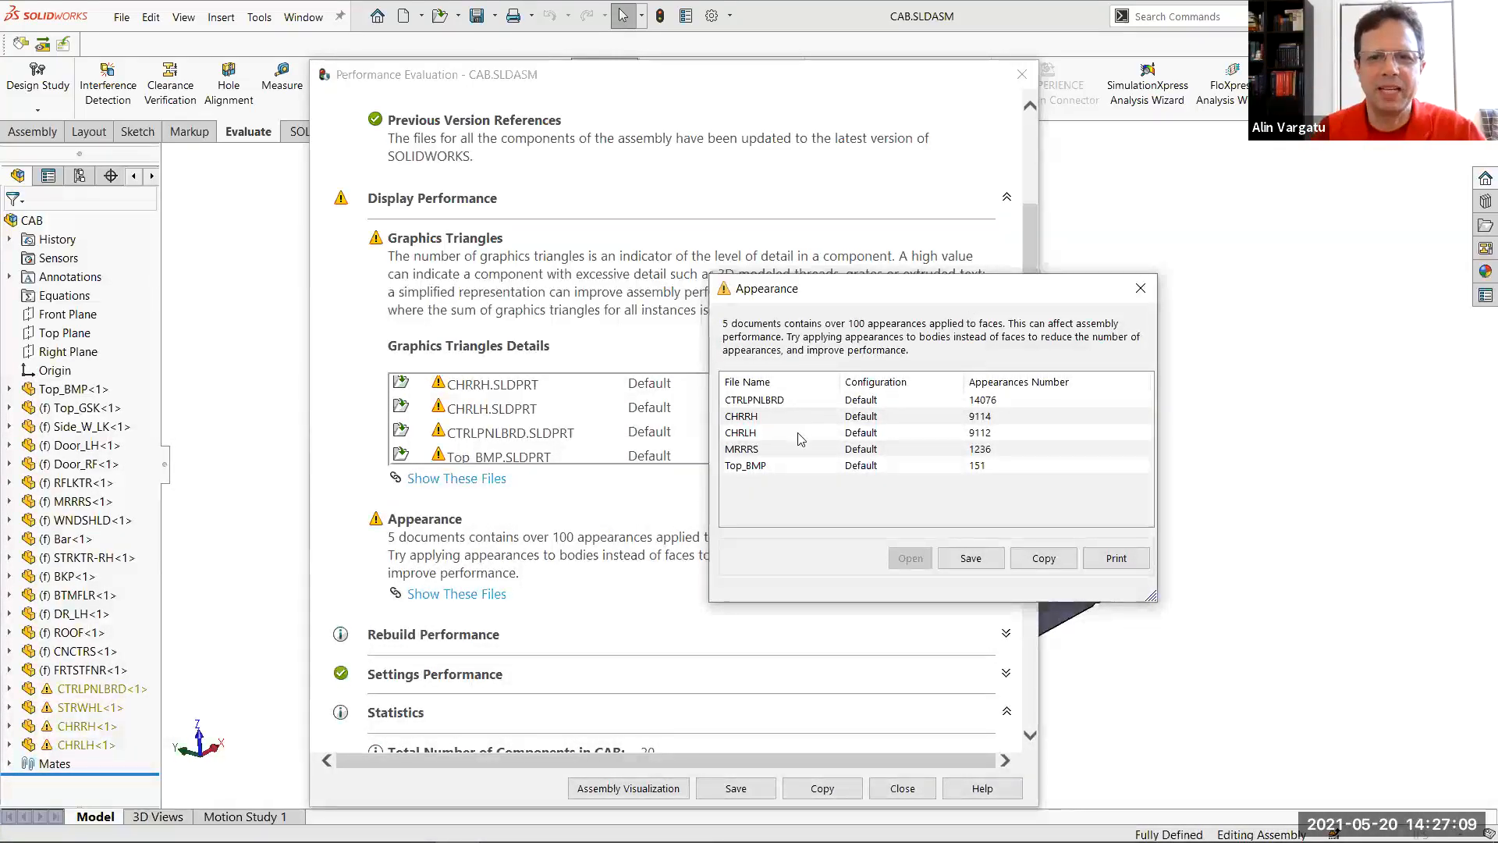
Open the CTRLPNLBRD part from the Appearance file list and close the list and the Performance Evaluation report
click(989, 400)
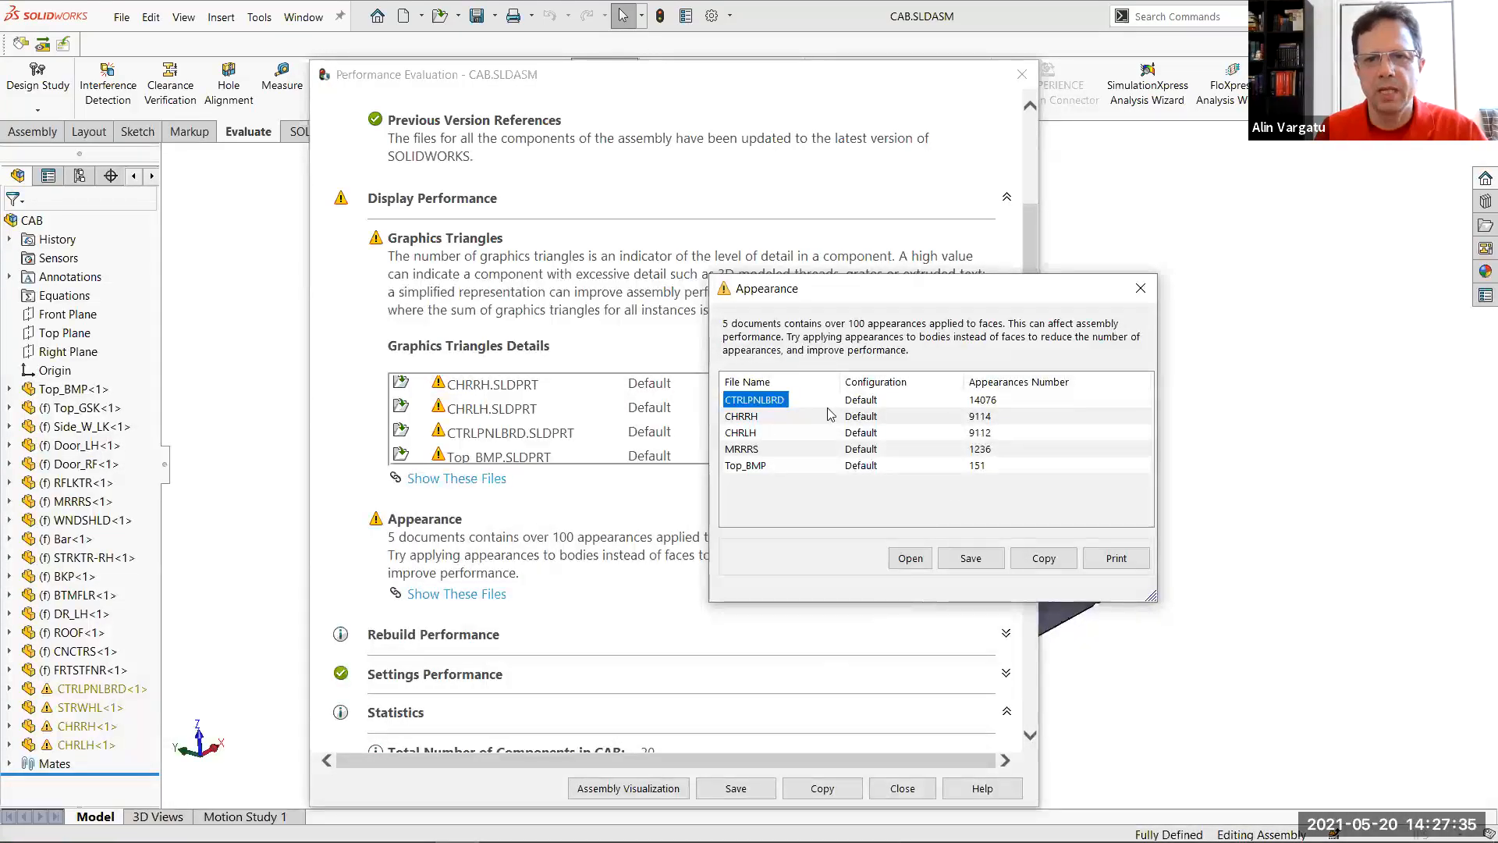
click(913, 567)
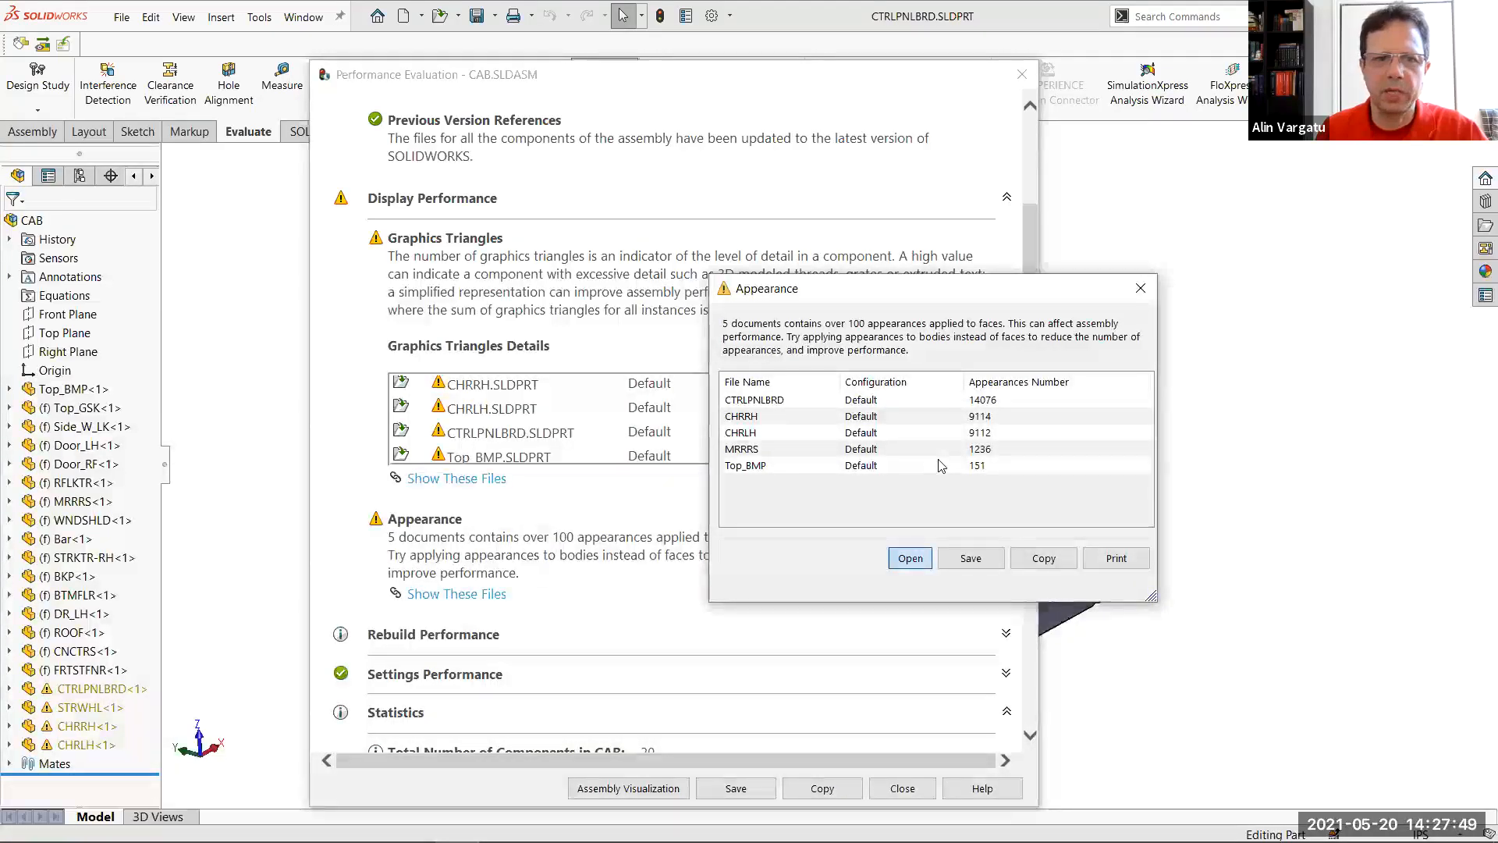
click(1140, 288)
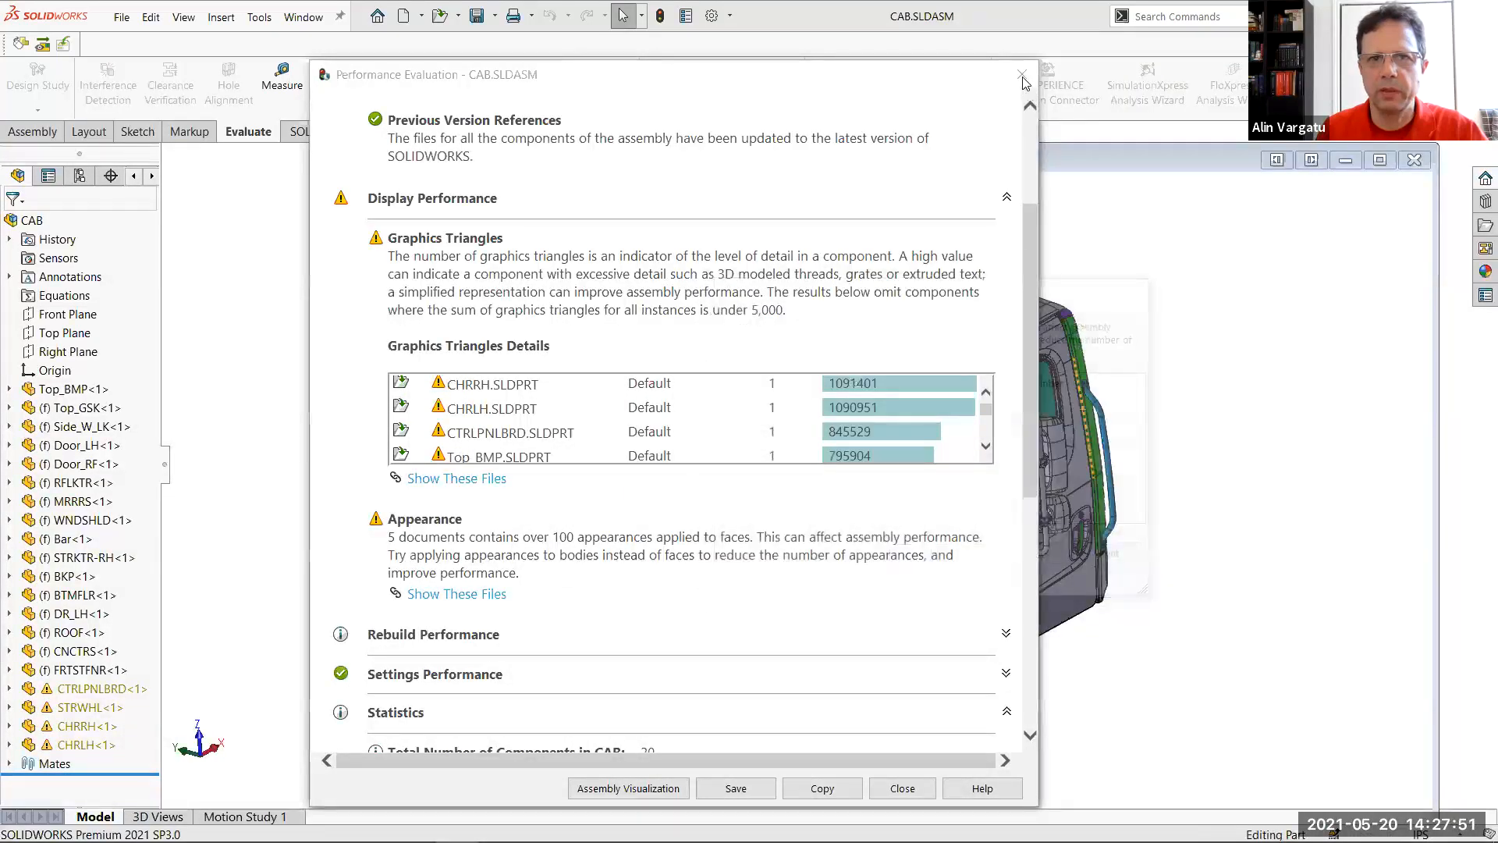
click(901, 789)
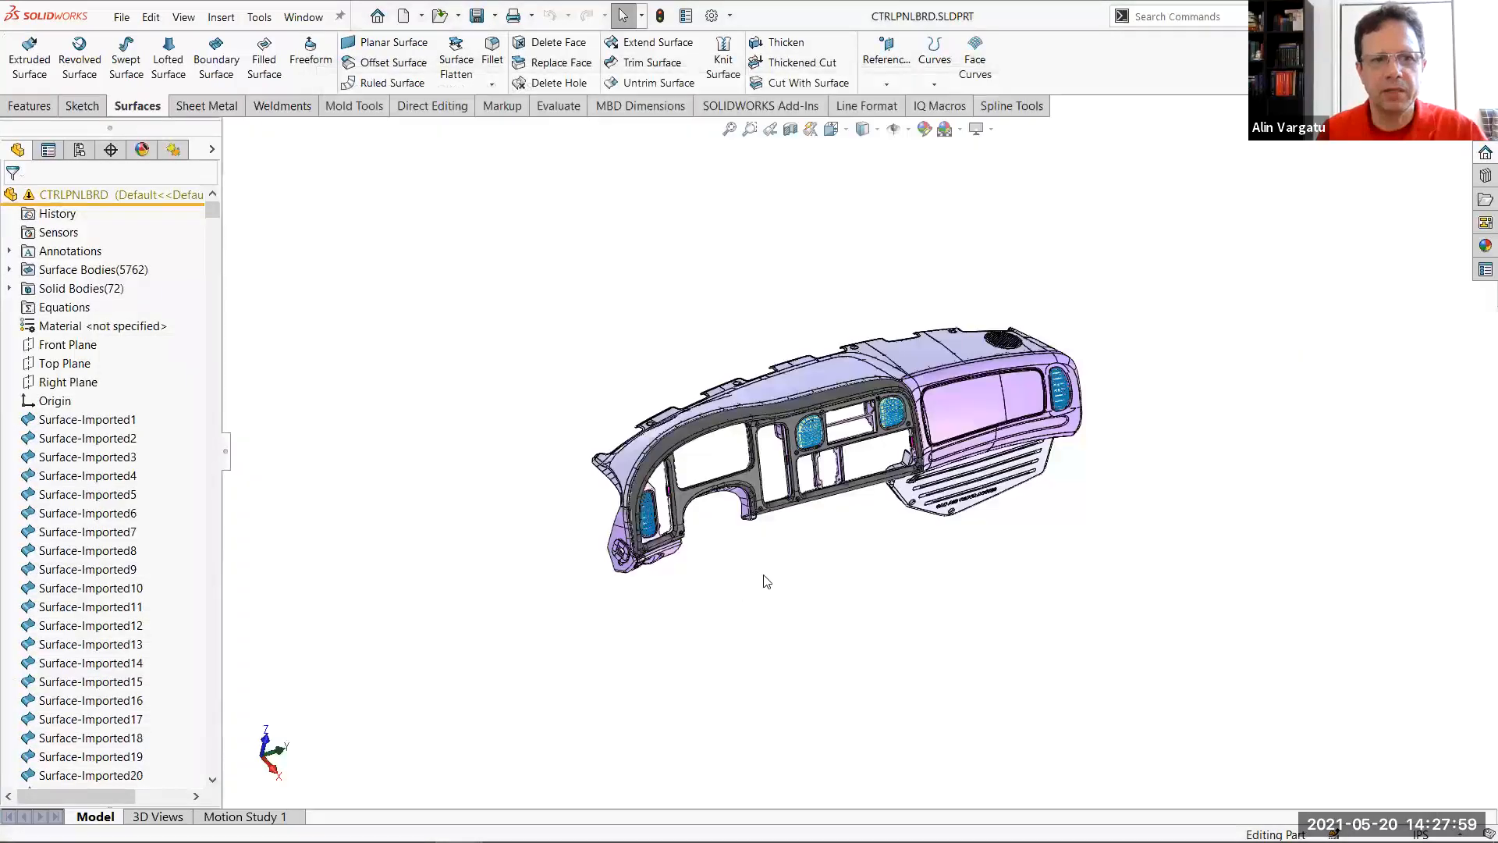
Show the CTRLPNLBRD part's appearances and set their sort order to Hierarchy
scroll(905, 468, down, 2)
scroll(905, 465, down, 2)
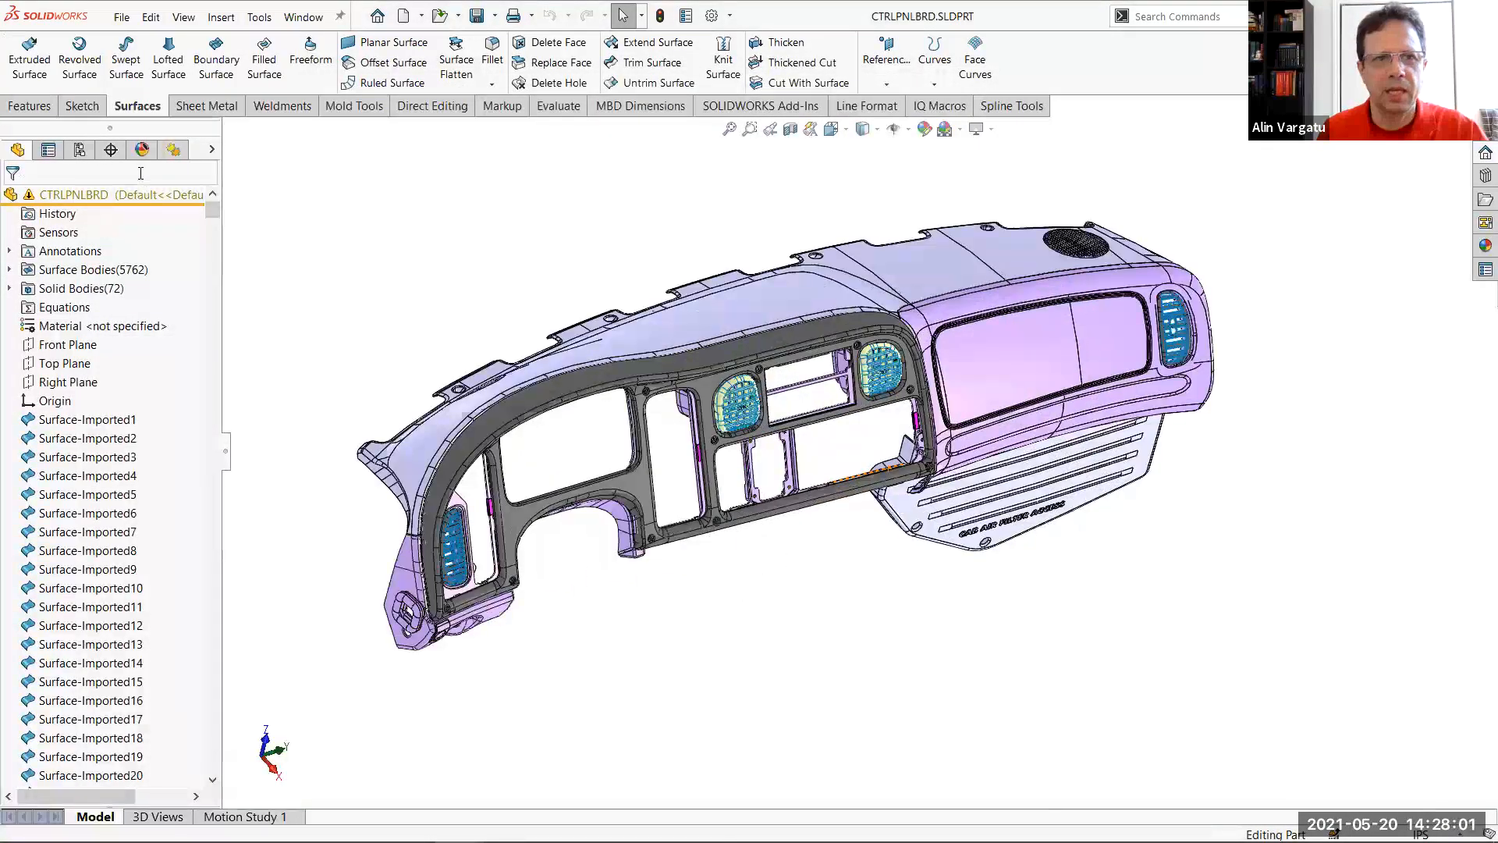
click(142, 156)
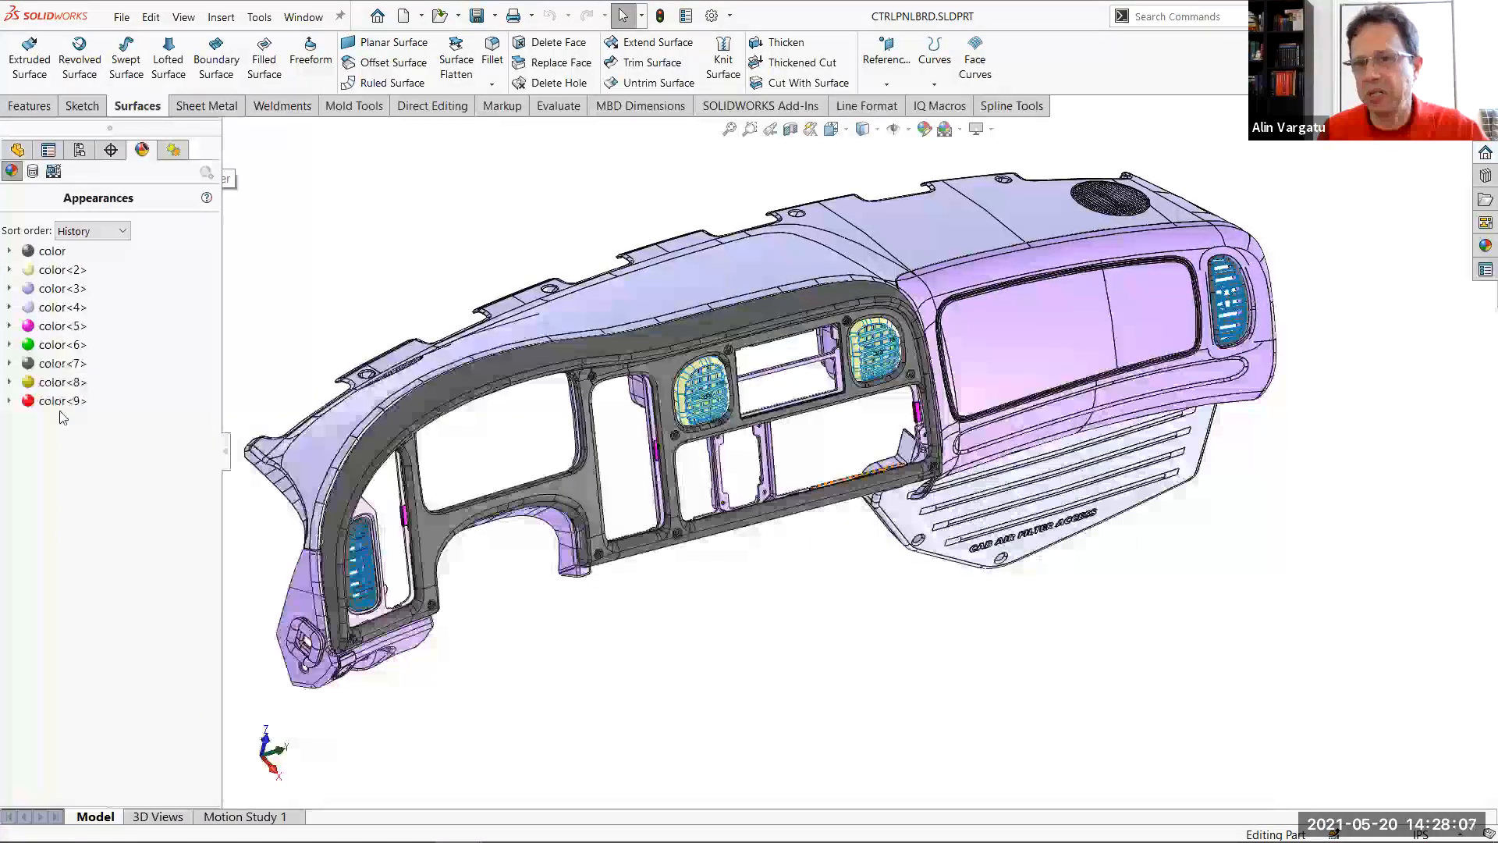
click(105, 231)
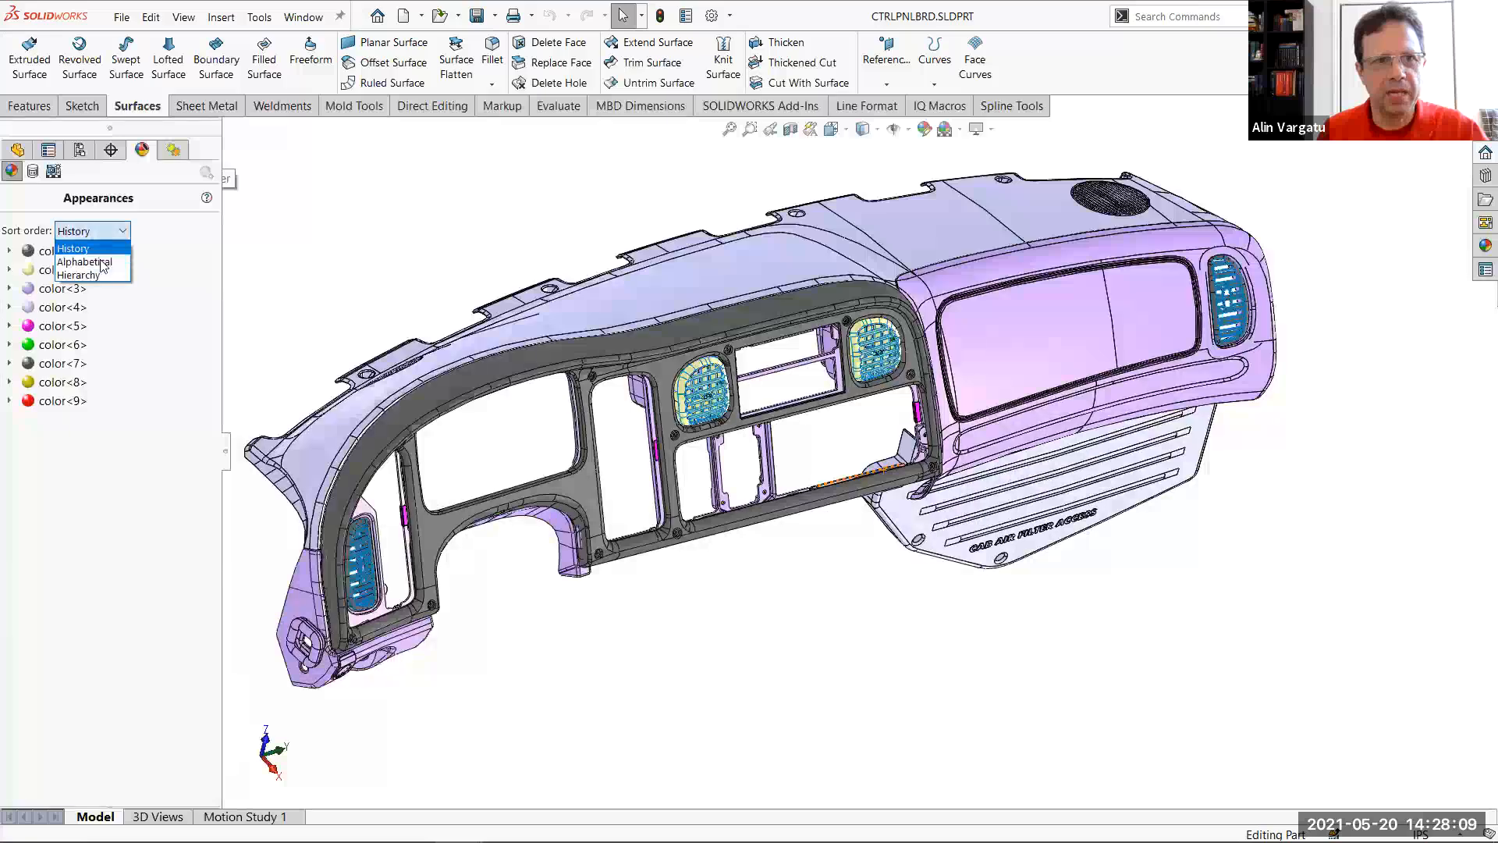
click(98, 275)
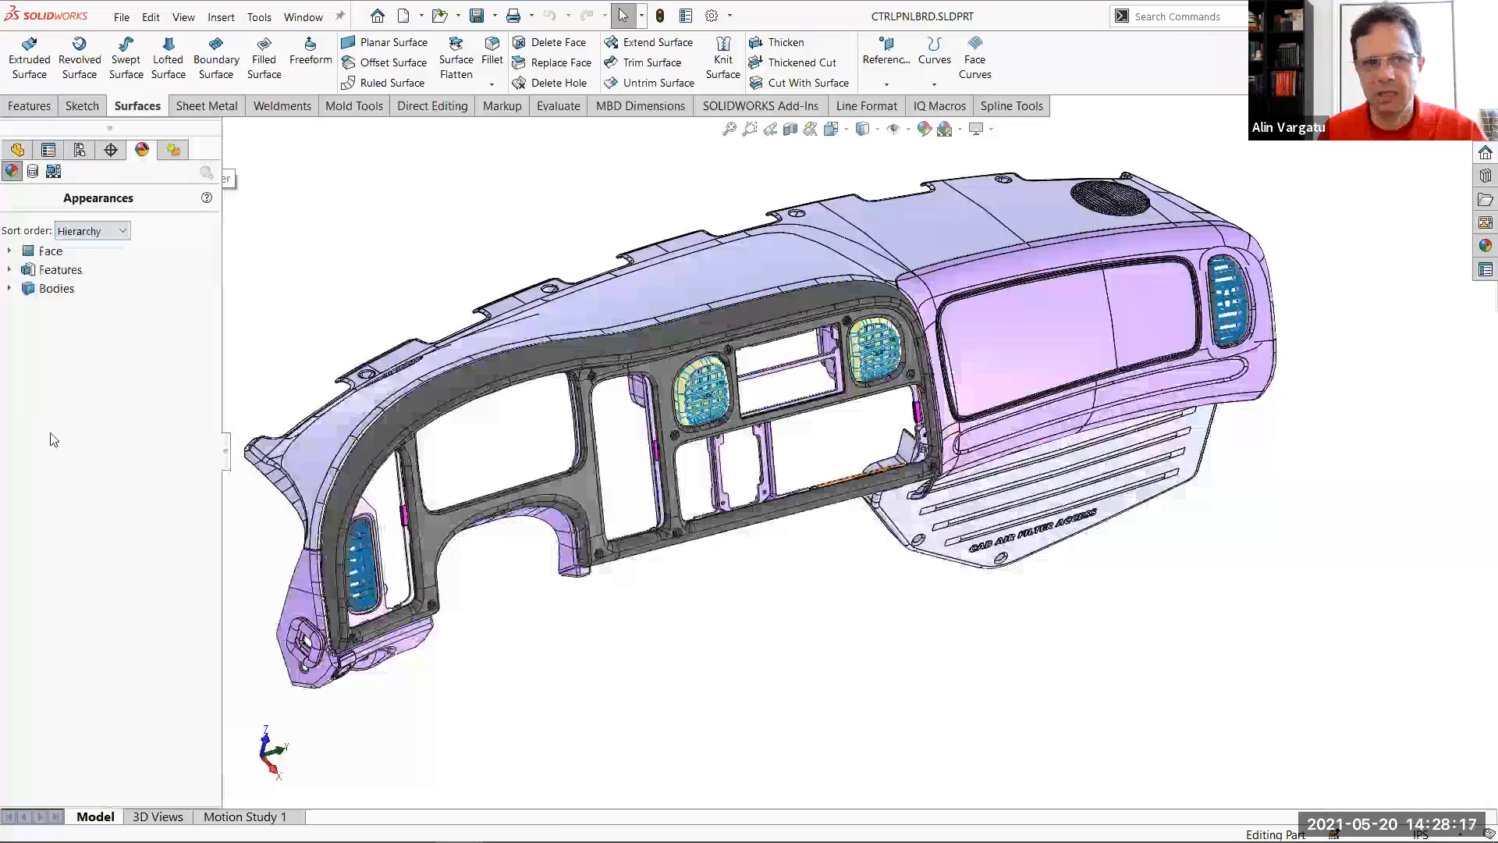
Examine the faces listed under both face-level colors and return to the part's feature tree
click(10, 251)
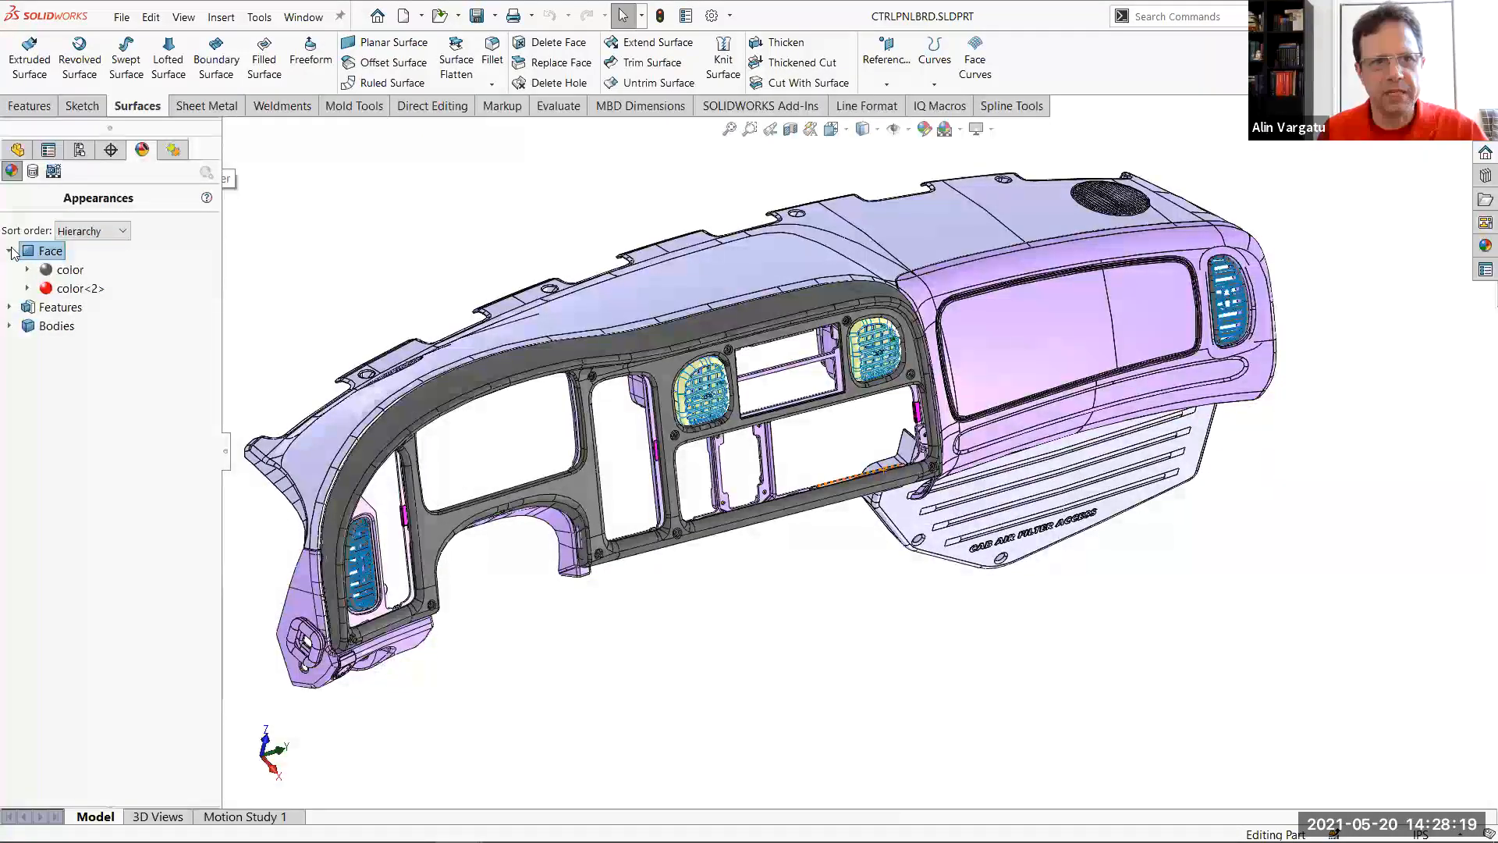
mouse_move(61, 298)
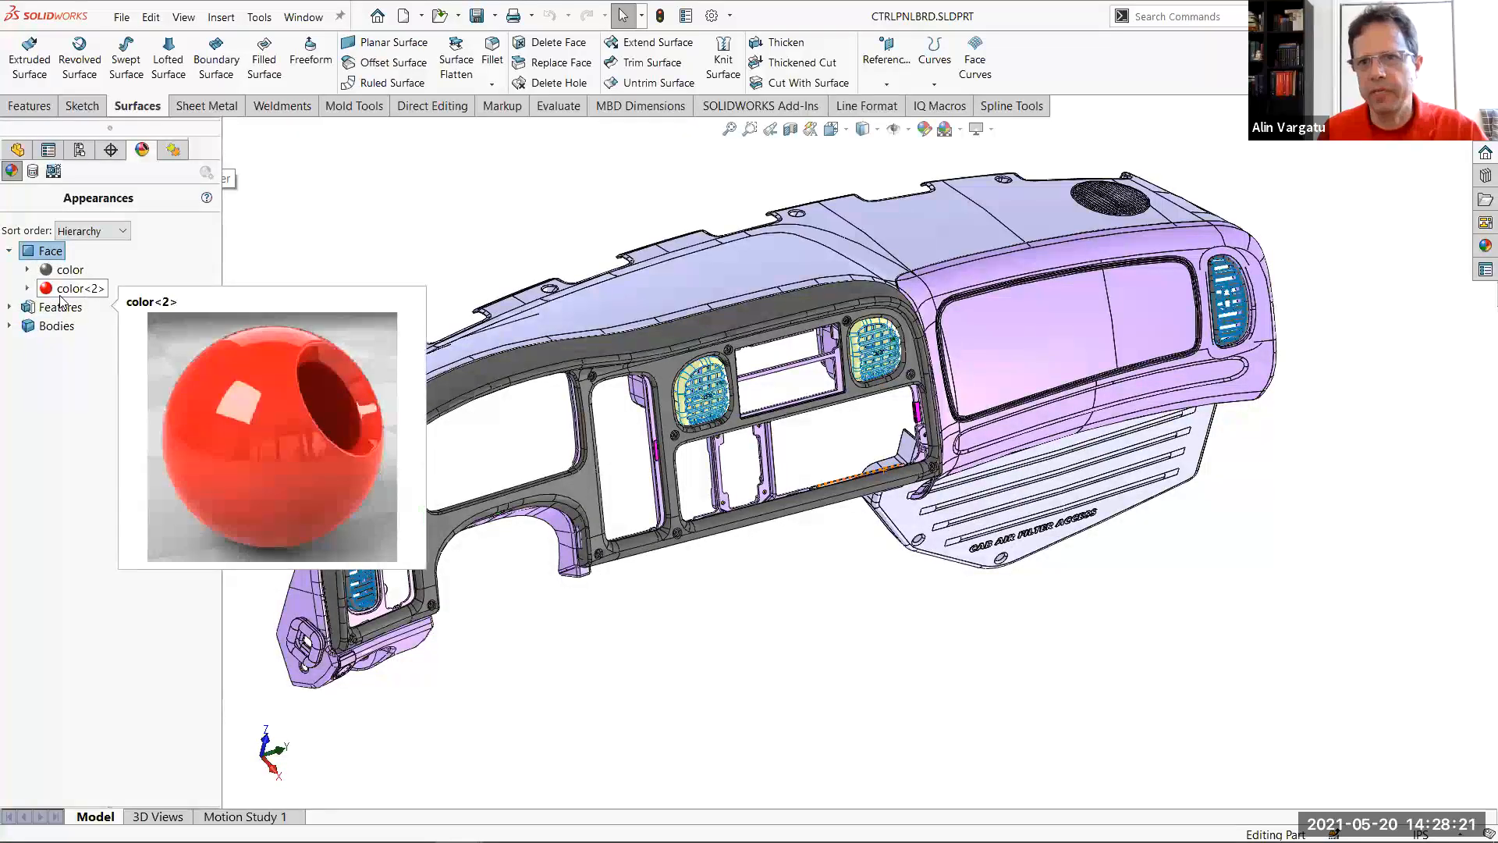
click(27, 269)
drag(209, 268, 210, 797)
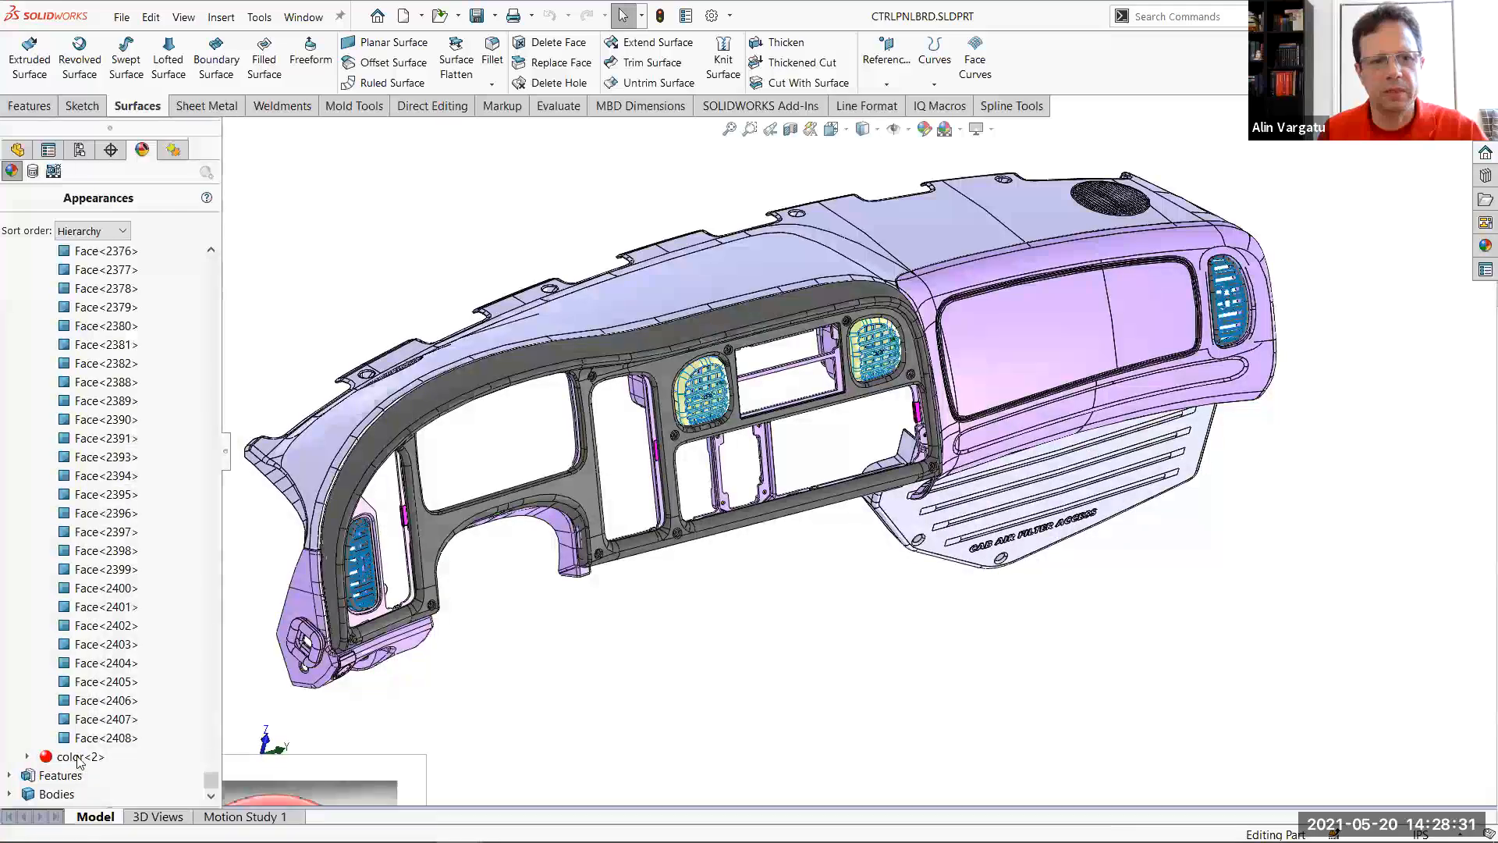
click(26, 756)
drag(210, 664, 172, 167)
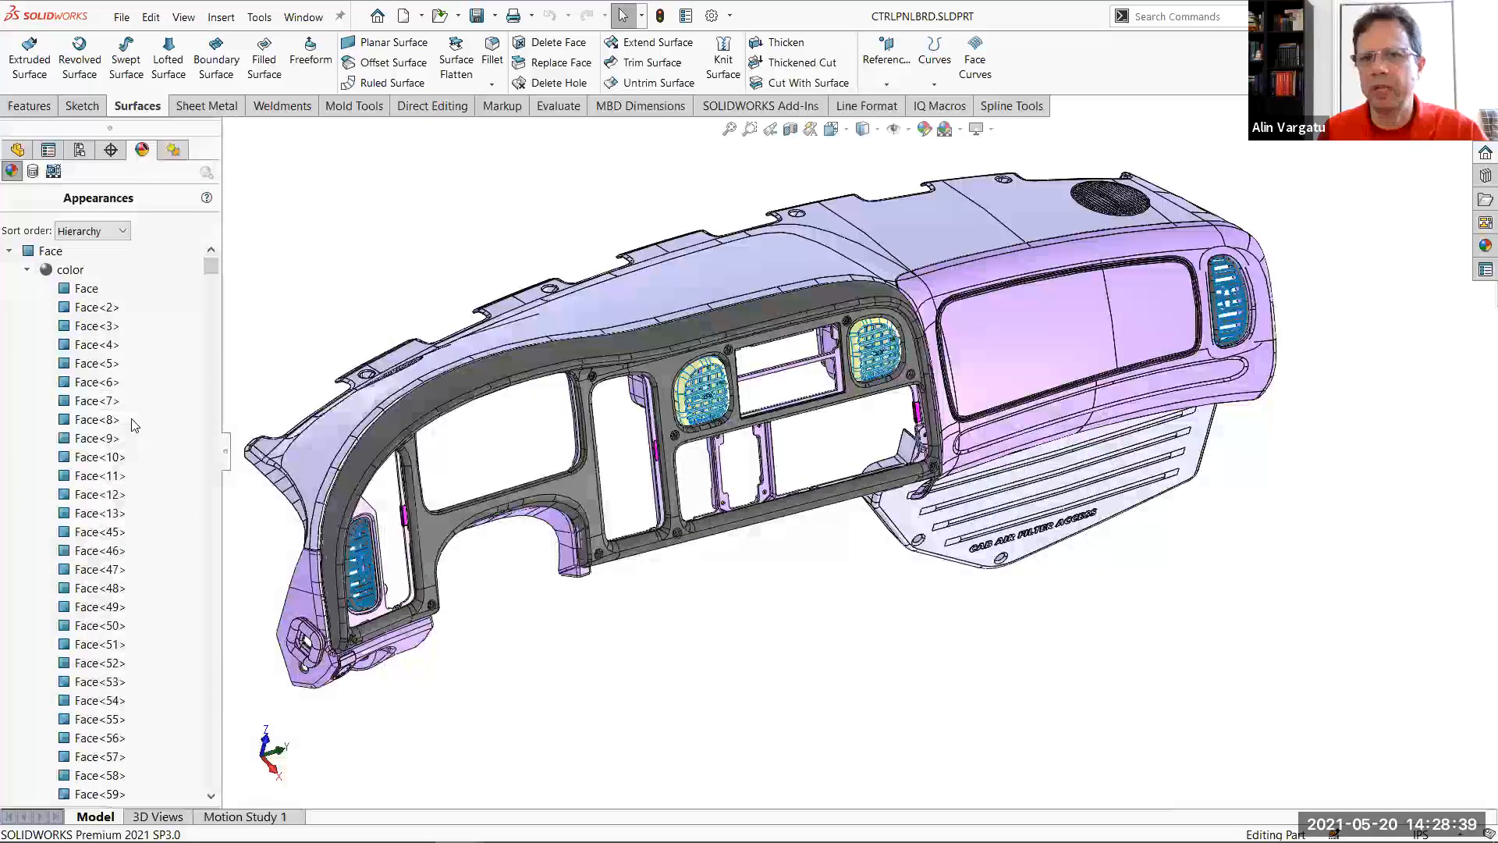
click(17, 149)
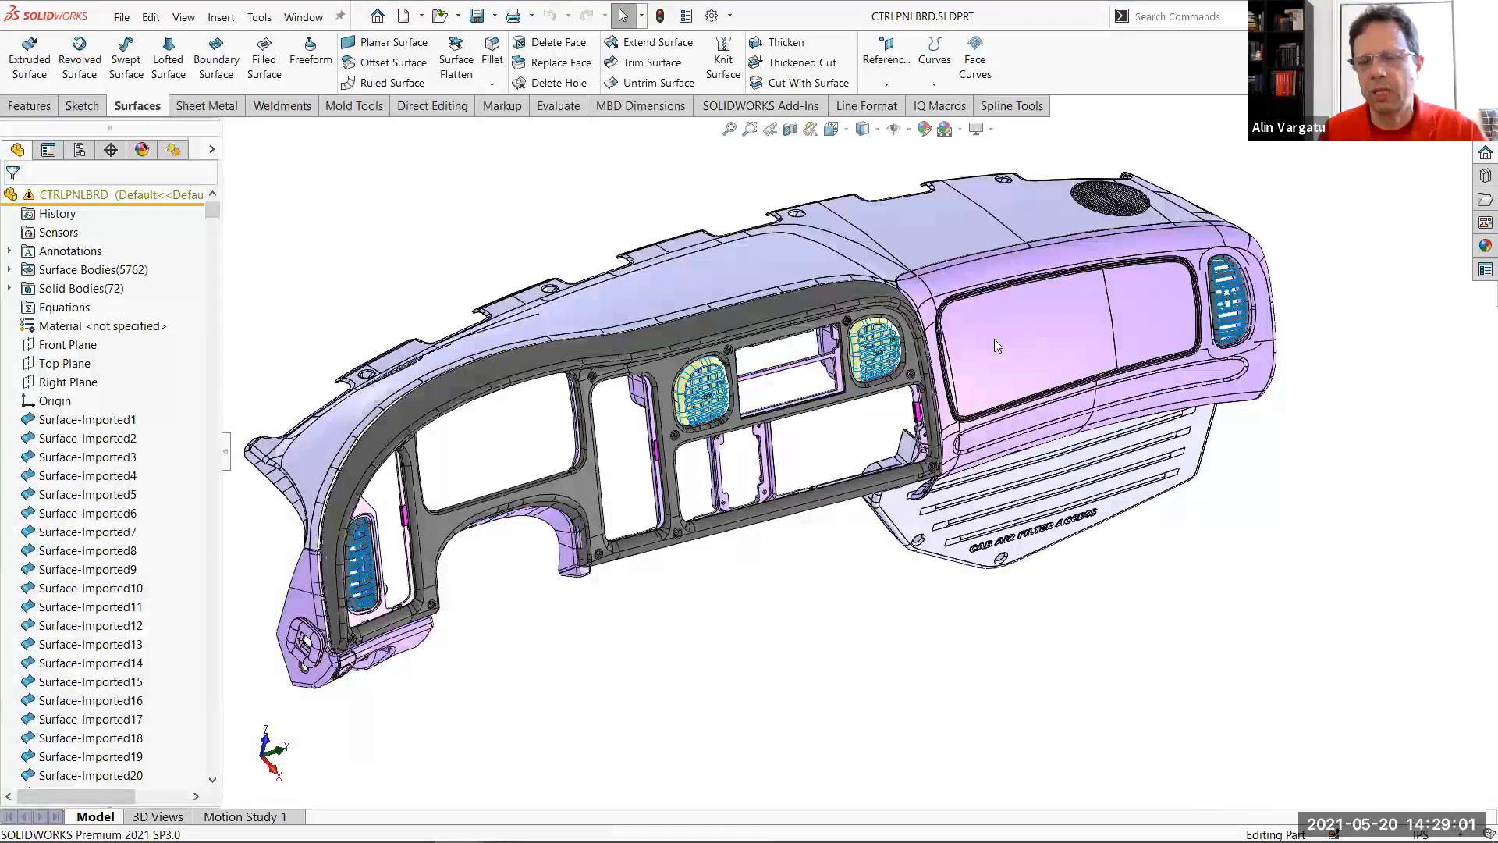
Check the appearance options of the CTRLPNLBRD part and the commands available for its configurations and display states
right_click(101, 196)
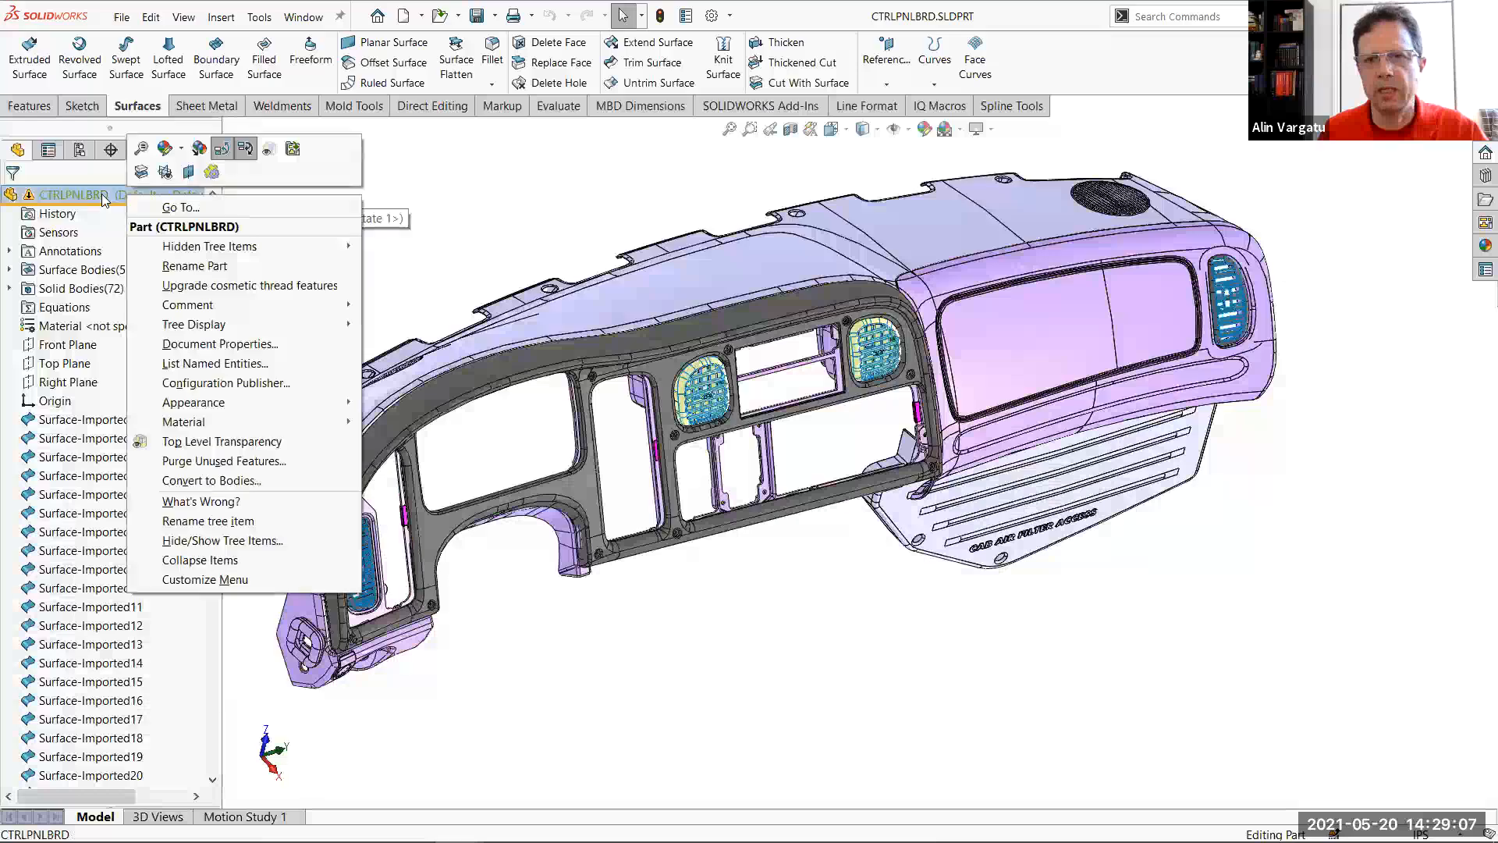
click(182, 150)
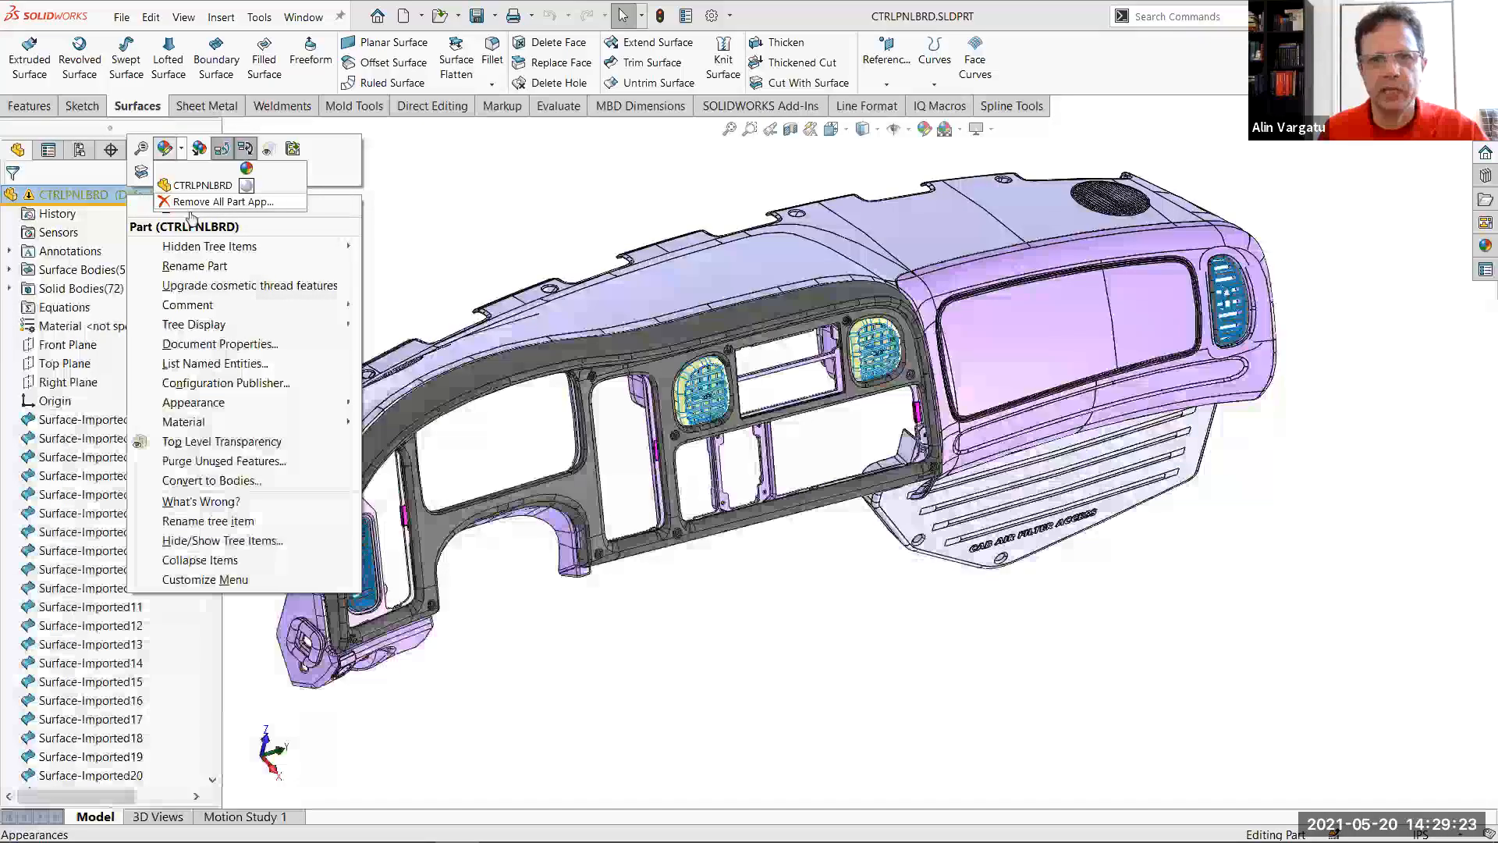
click(501, 207)
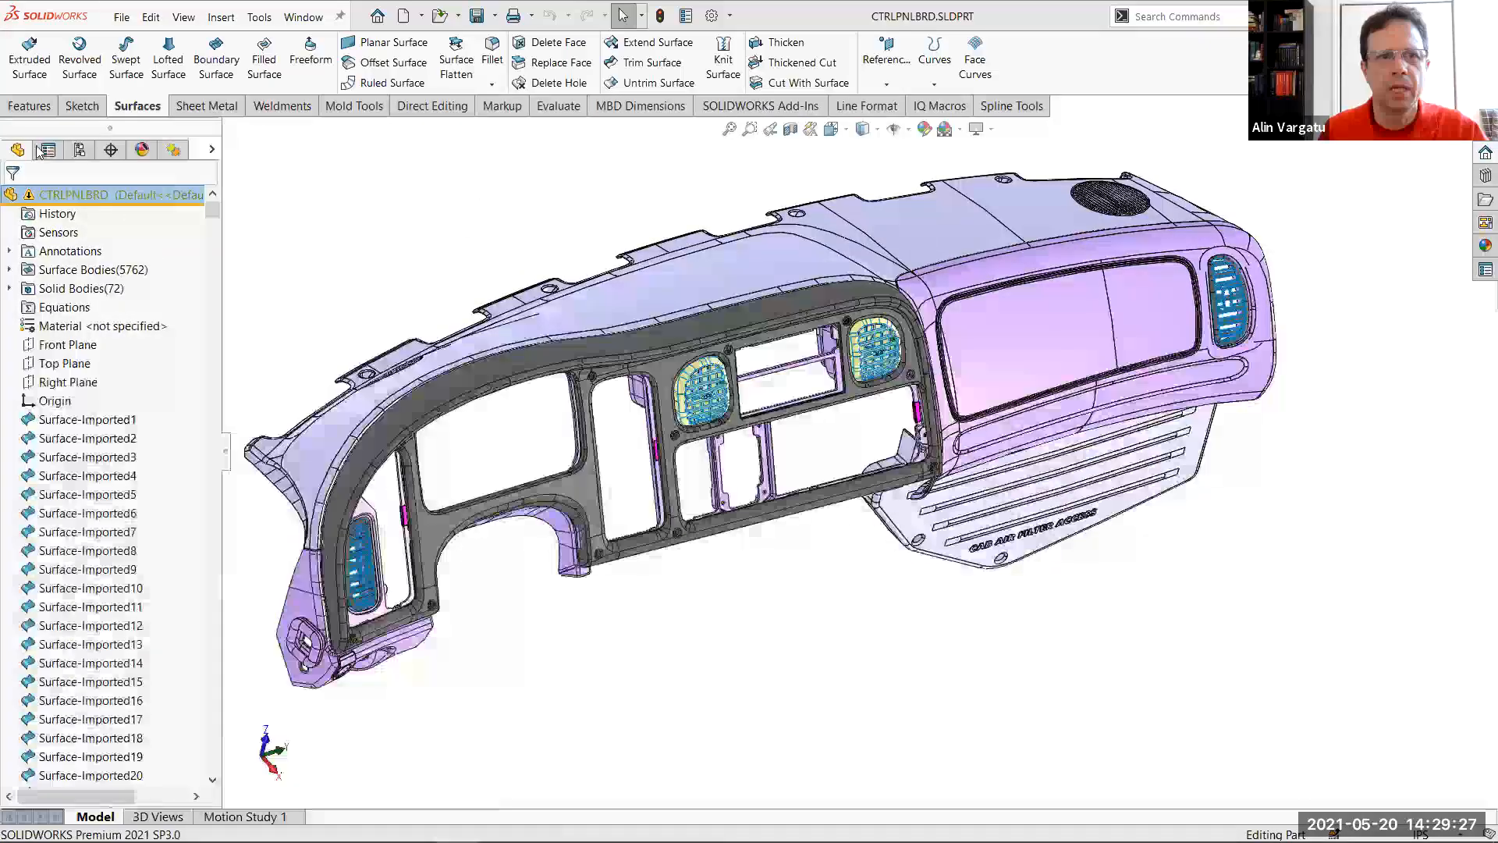
click(79, 150)
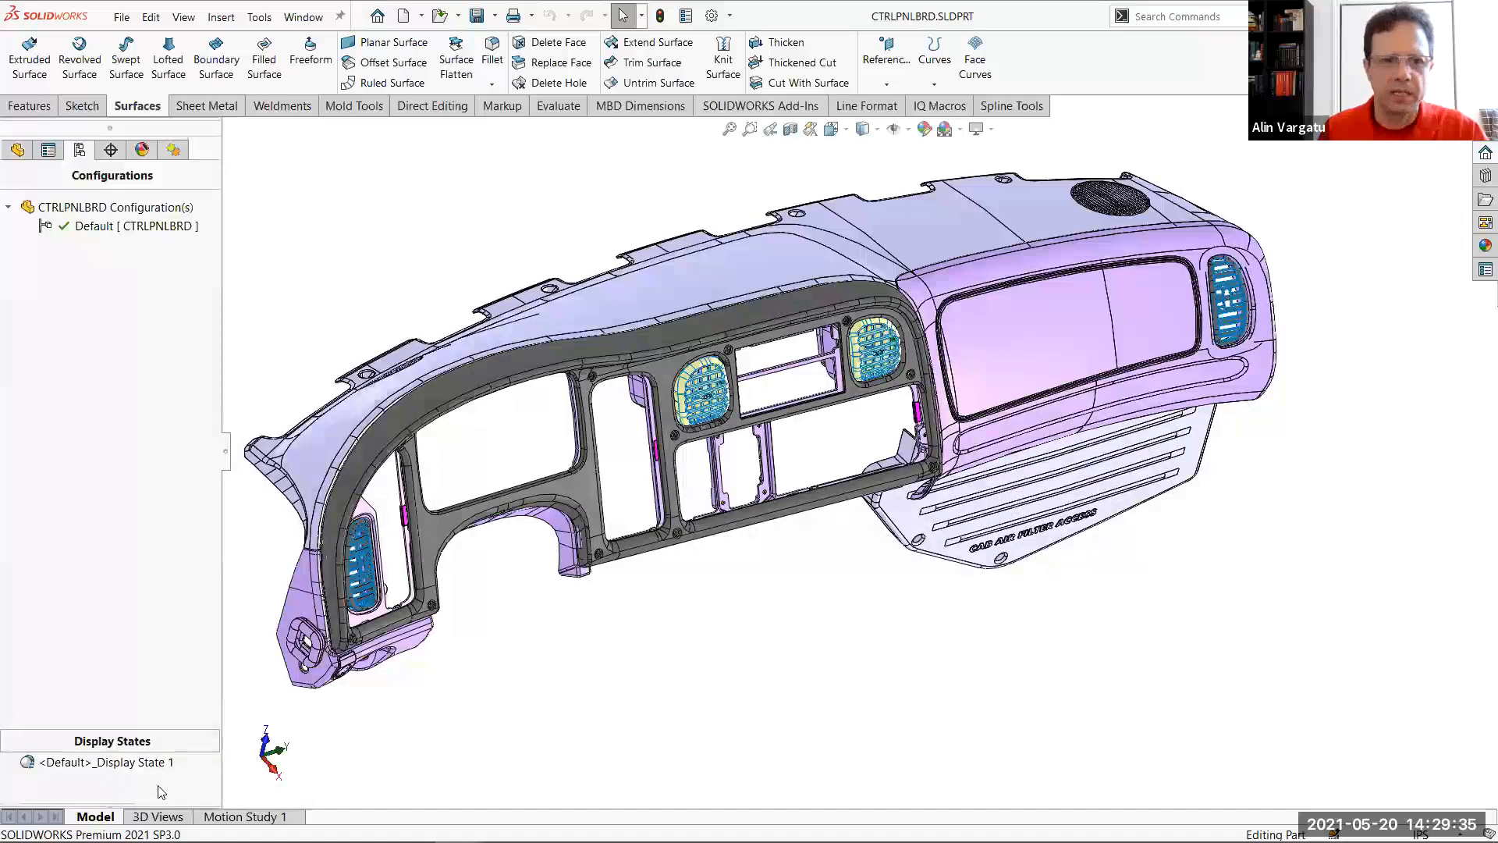
right_click(123, 353)
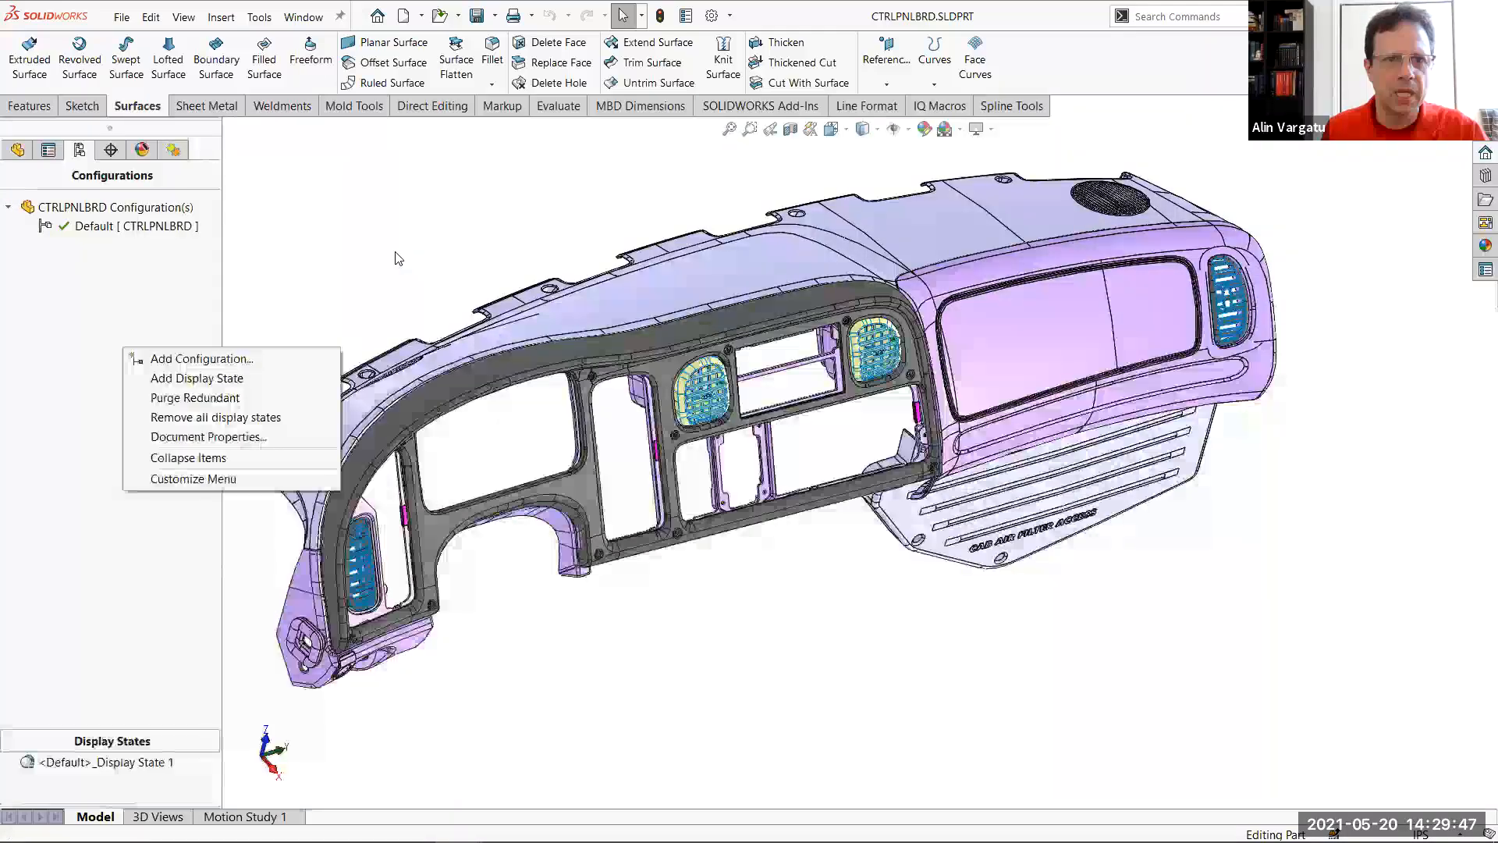
click(917, 649)
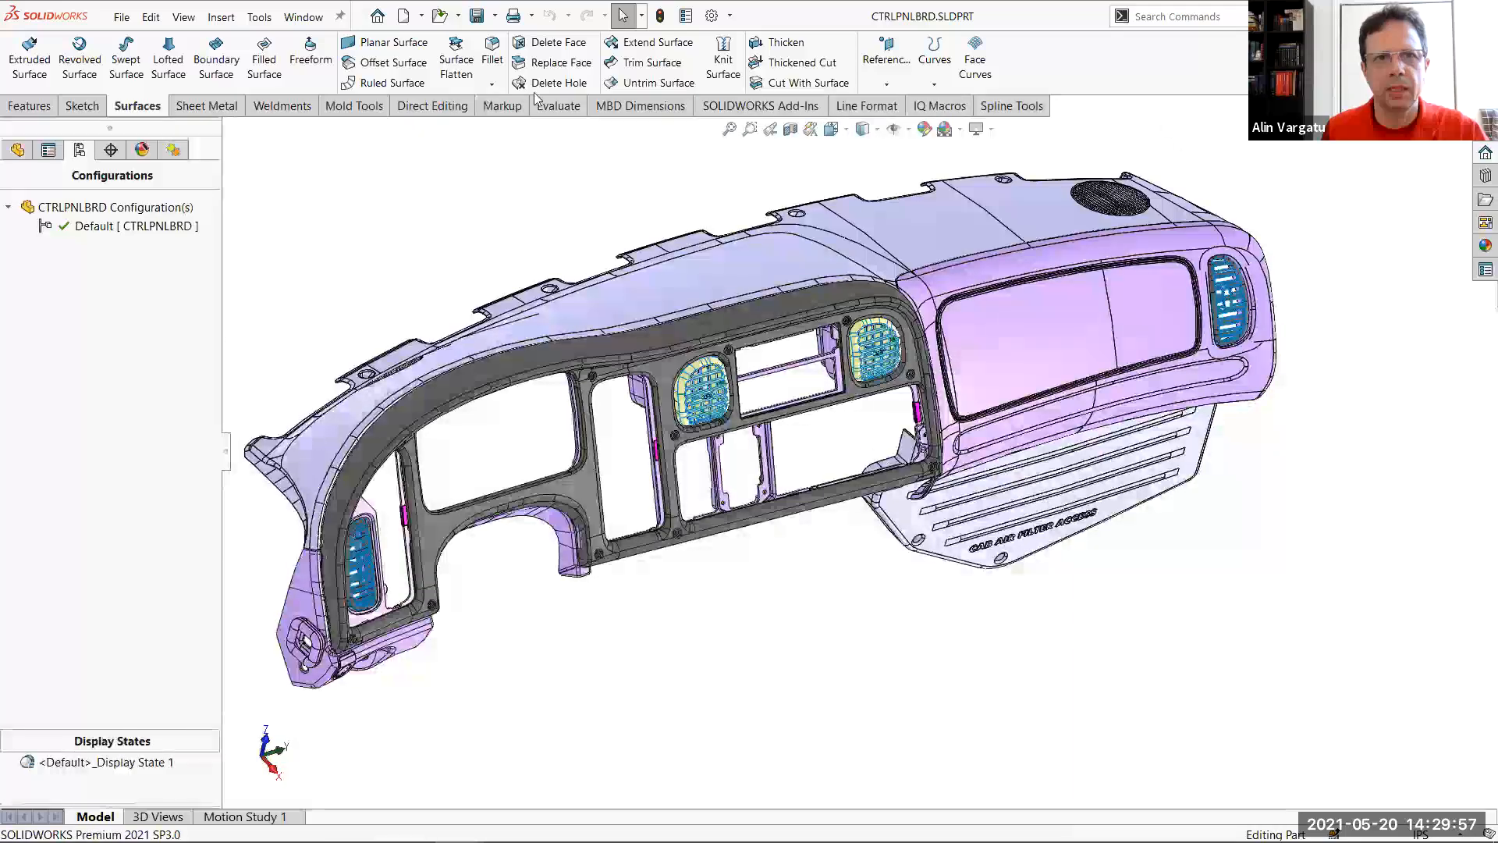
Switch to CAB.SLDASM, close the assembly, and check the list of open documents
click(303, 17)
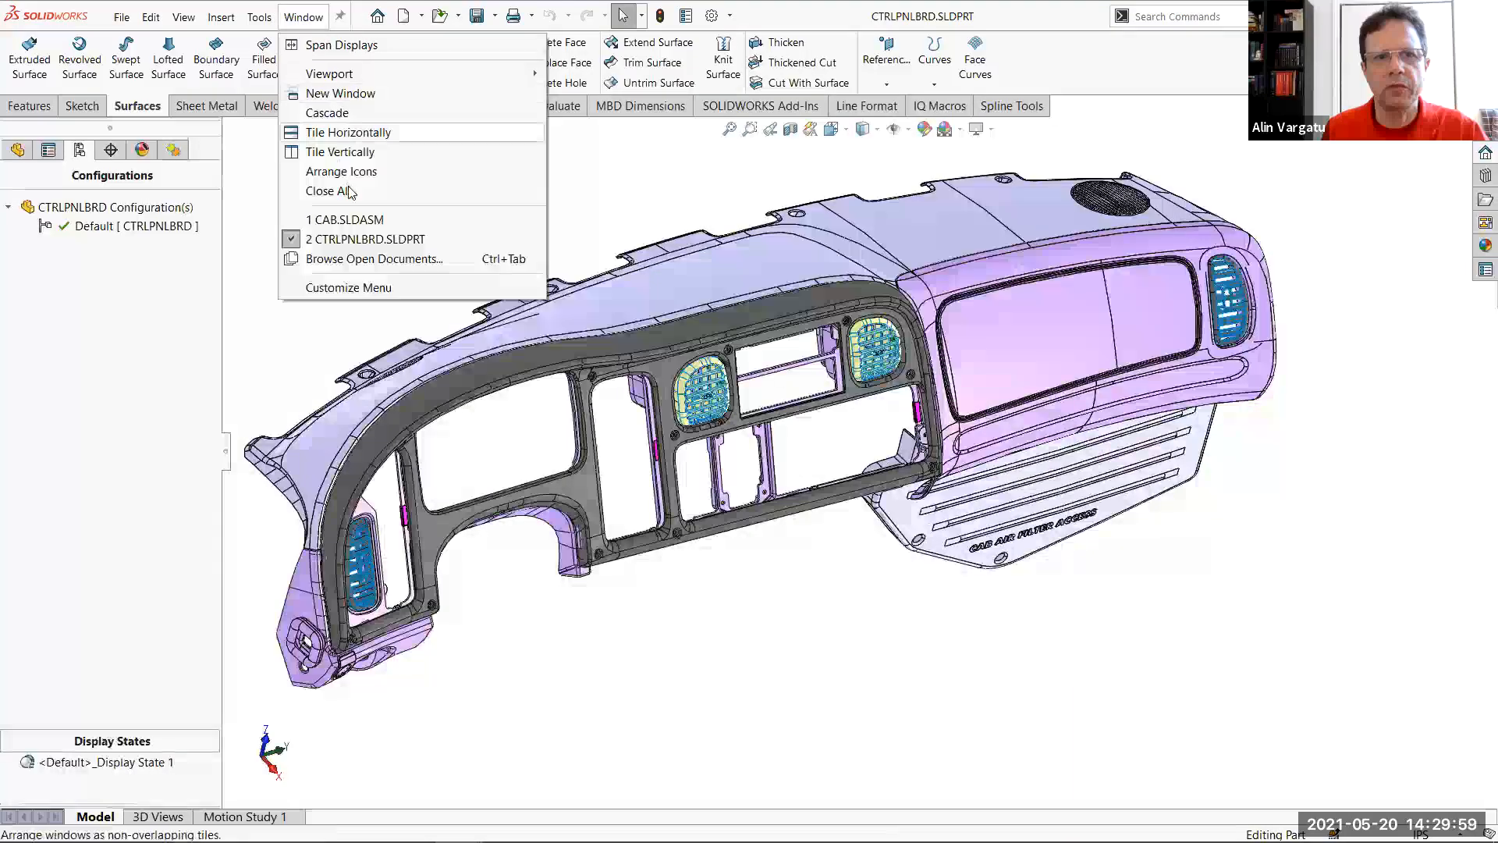
click(535, 220)
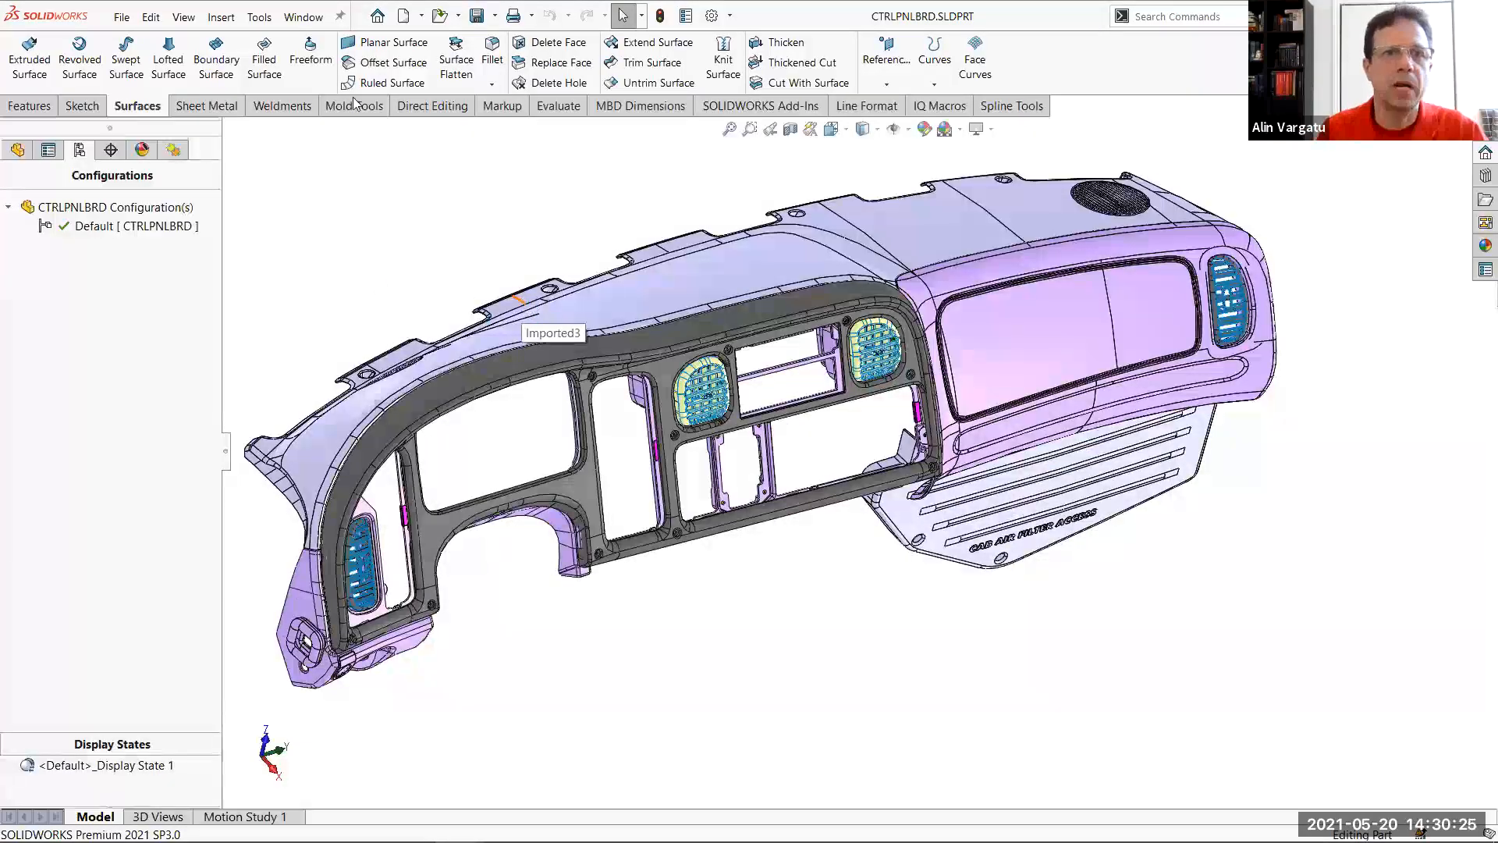
click(303, 17)
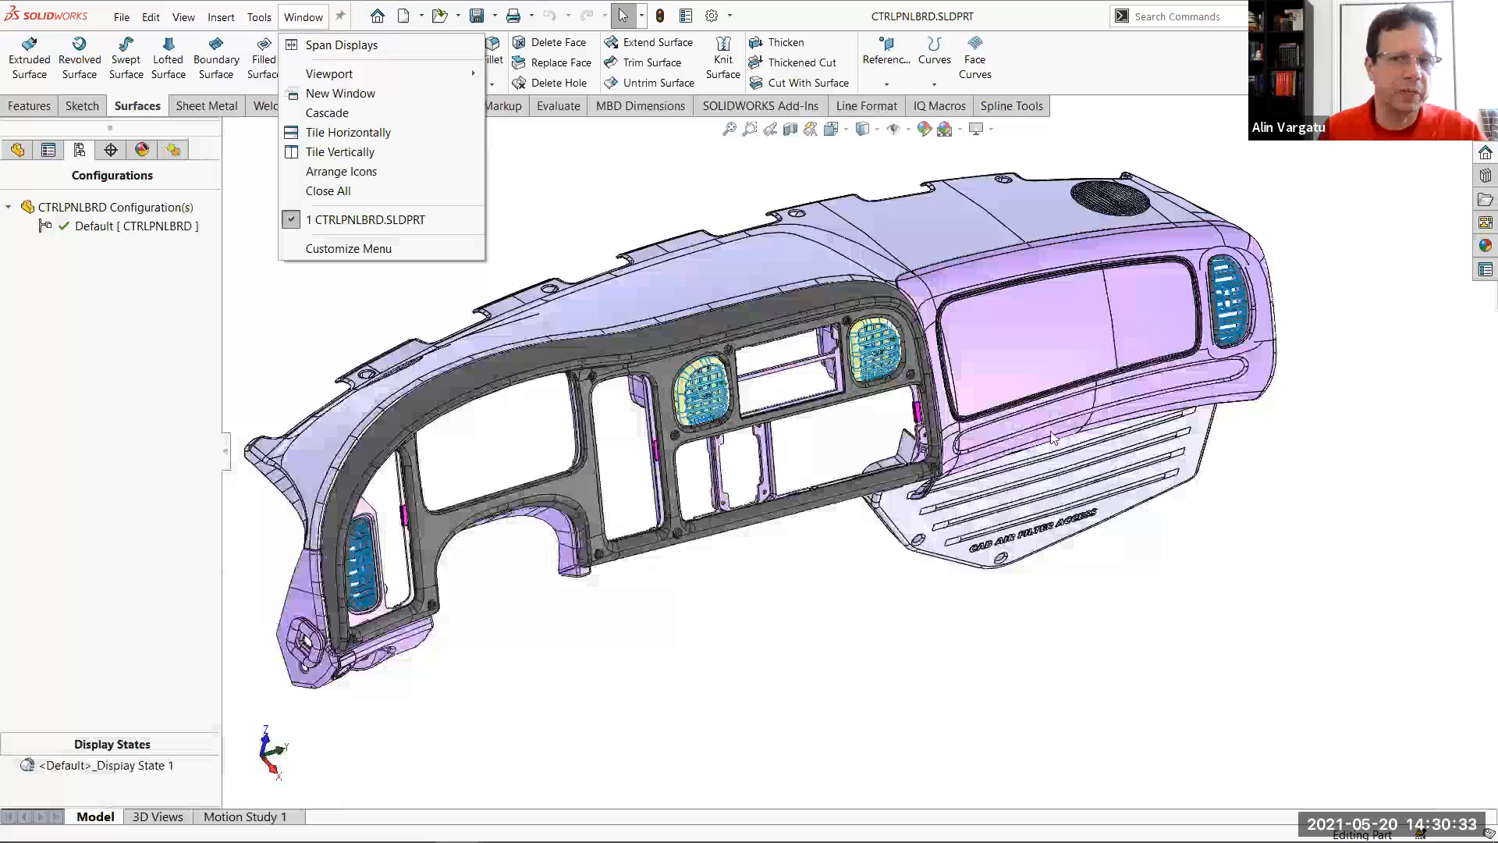
click(473, 427)
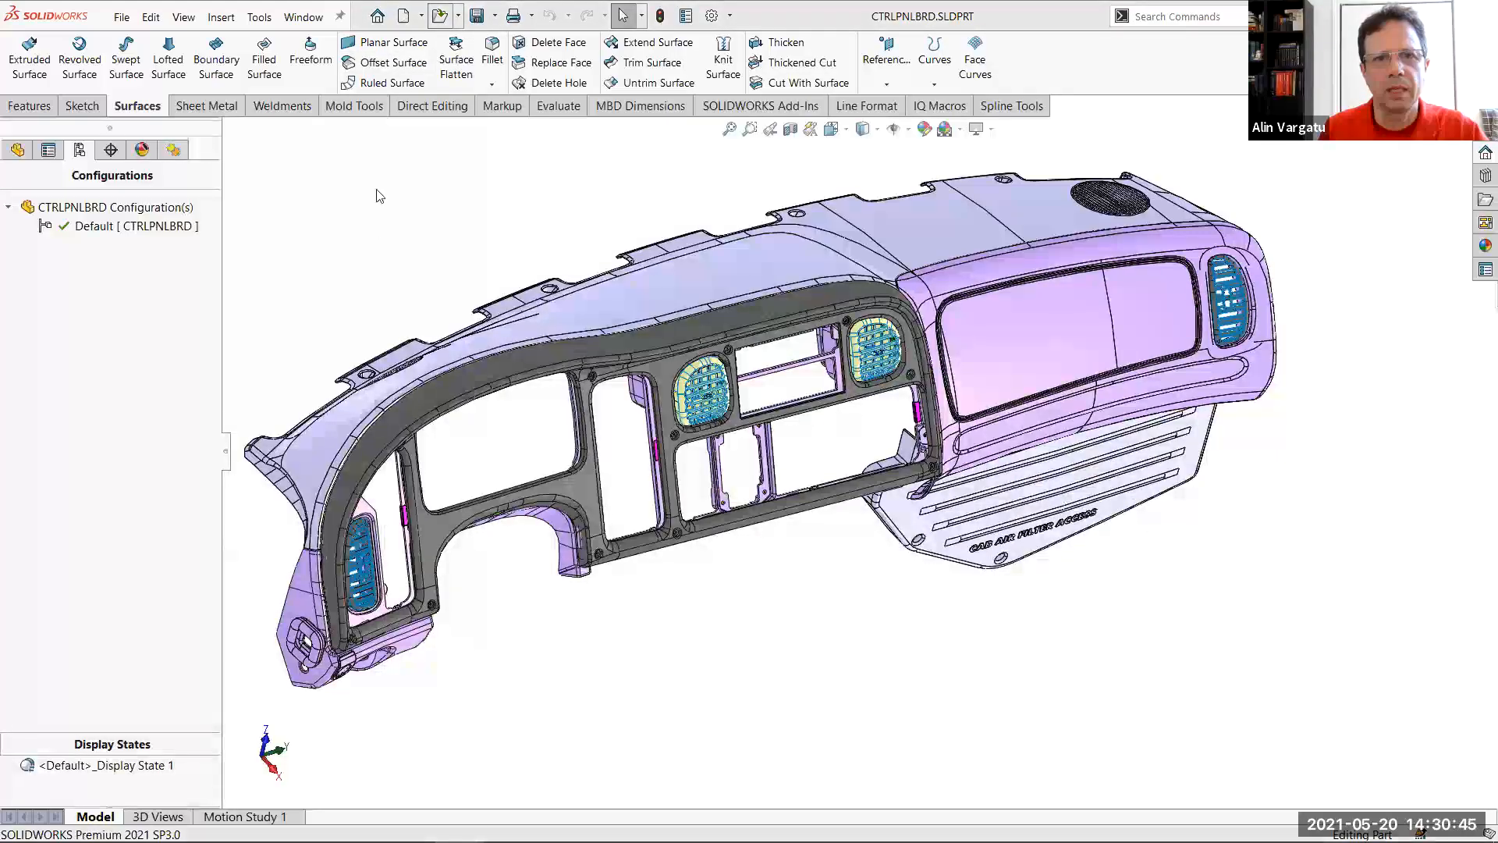
Open Board Panel - No Appearances.SLDPRT from the Optimization - Board Panel folder
key(ctrl+o)
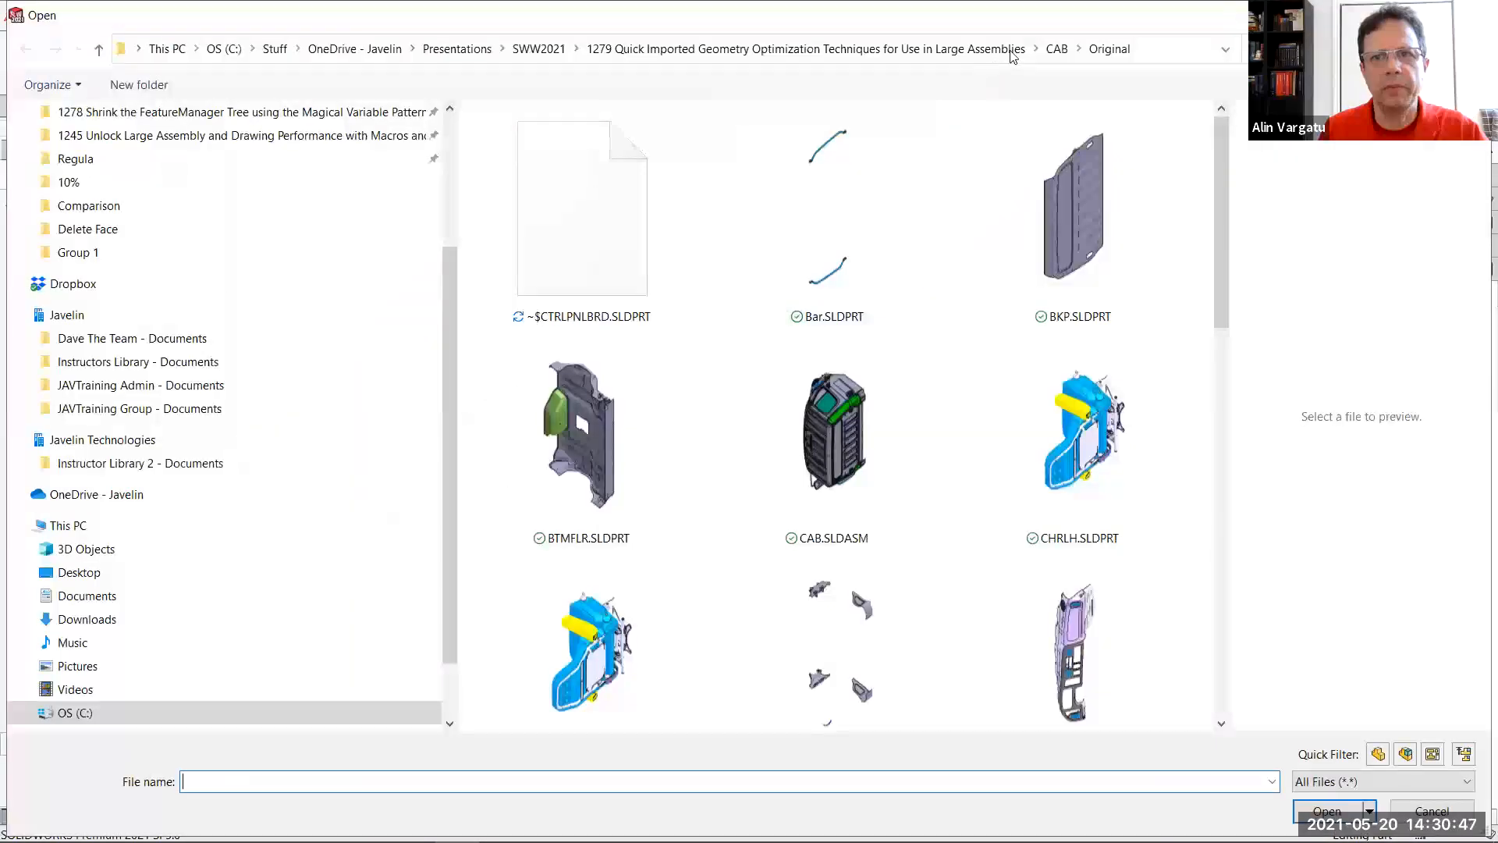
click(1014, 50)
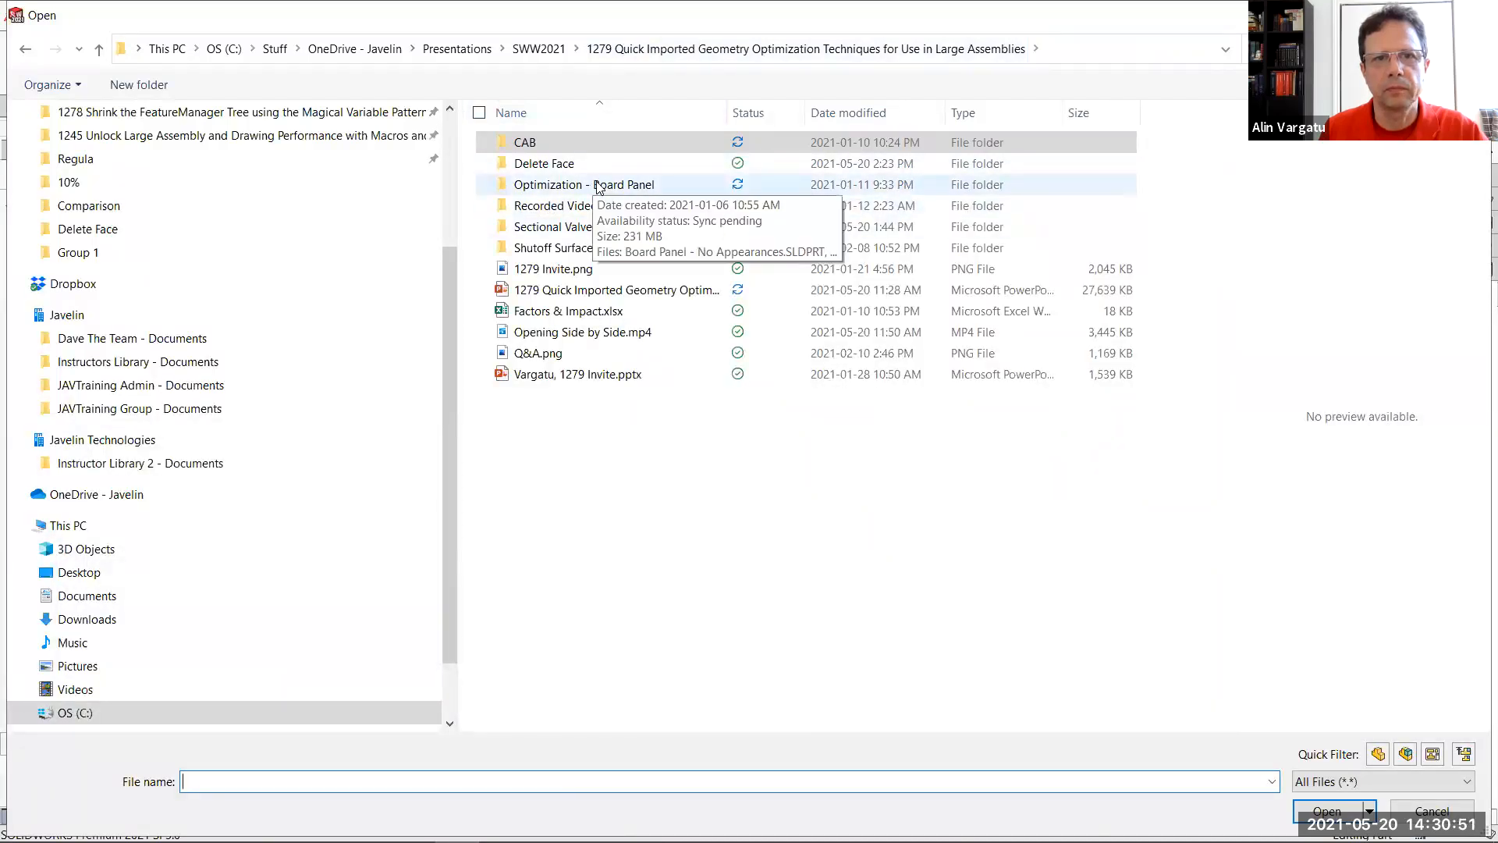
double_click(595, 186)
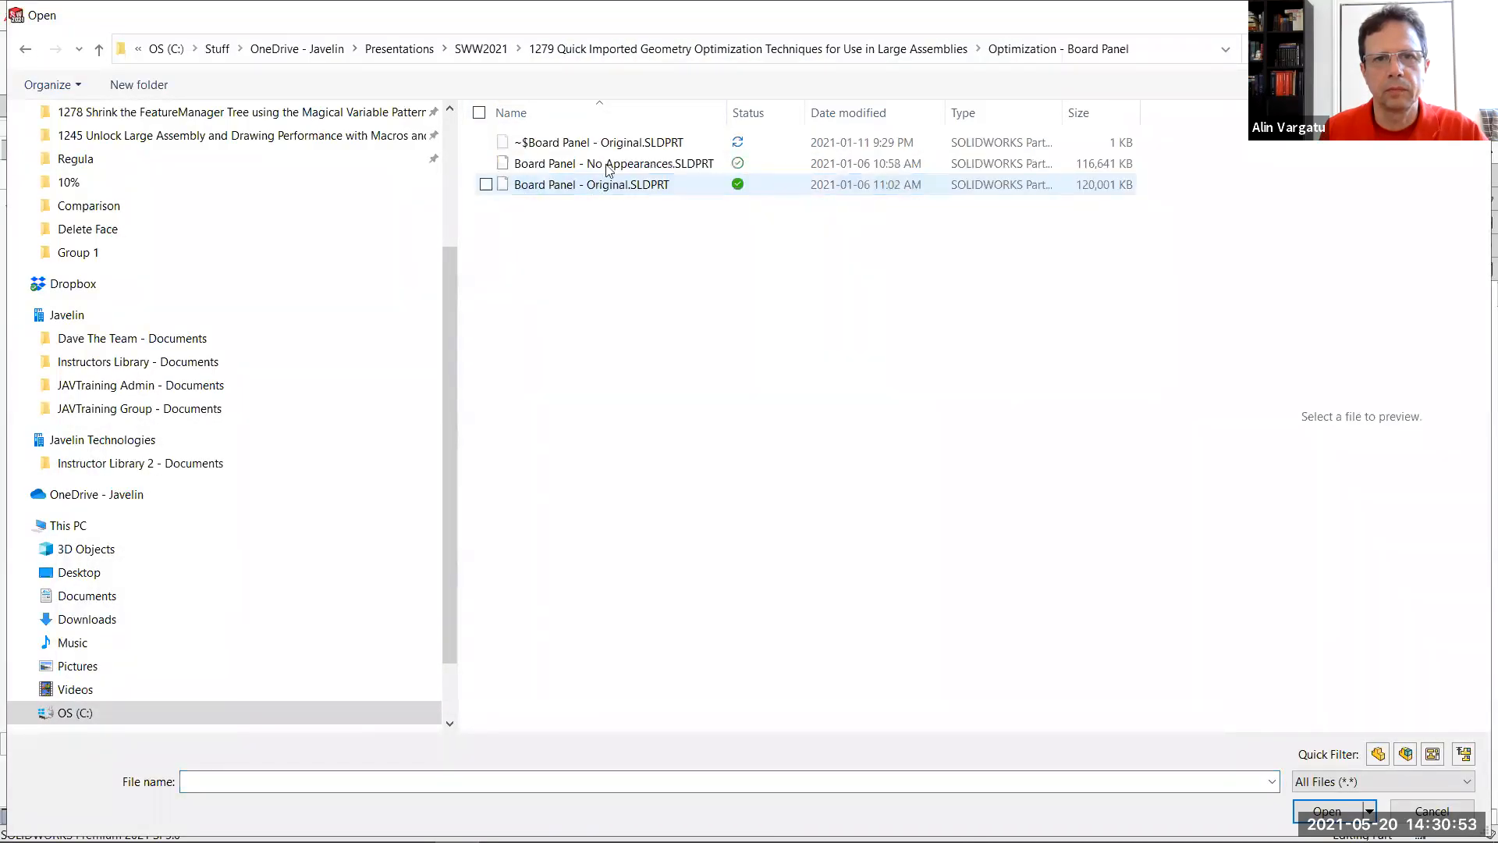
double_click(609, 165)
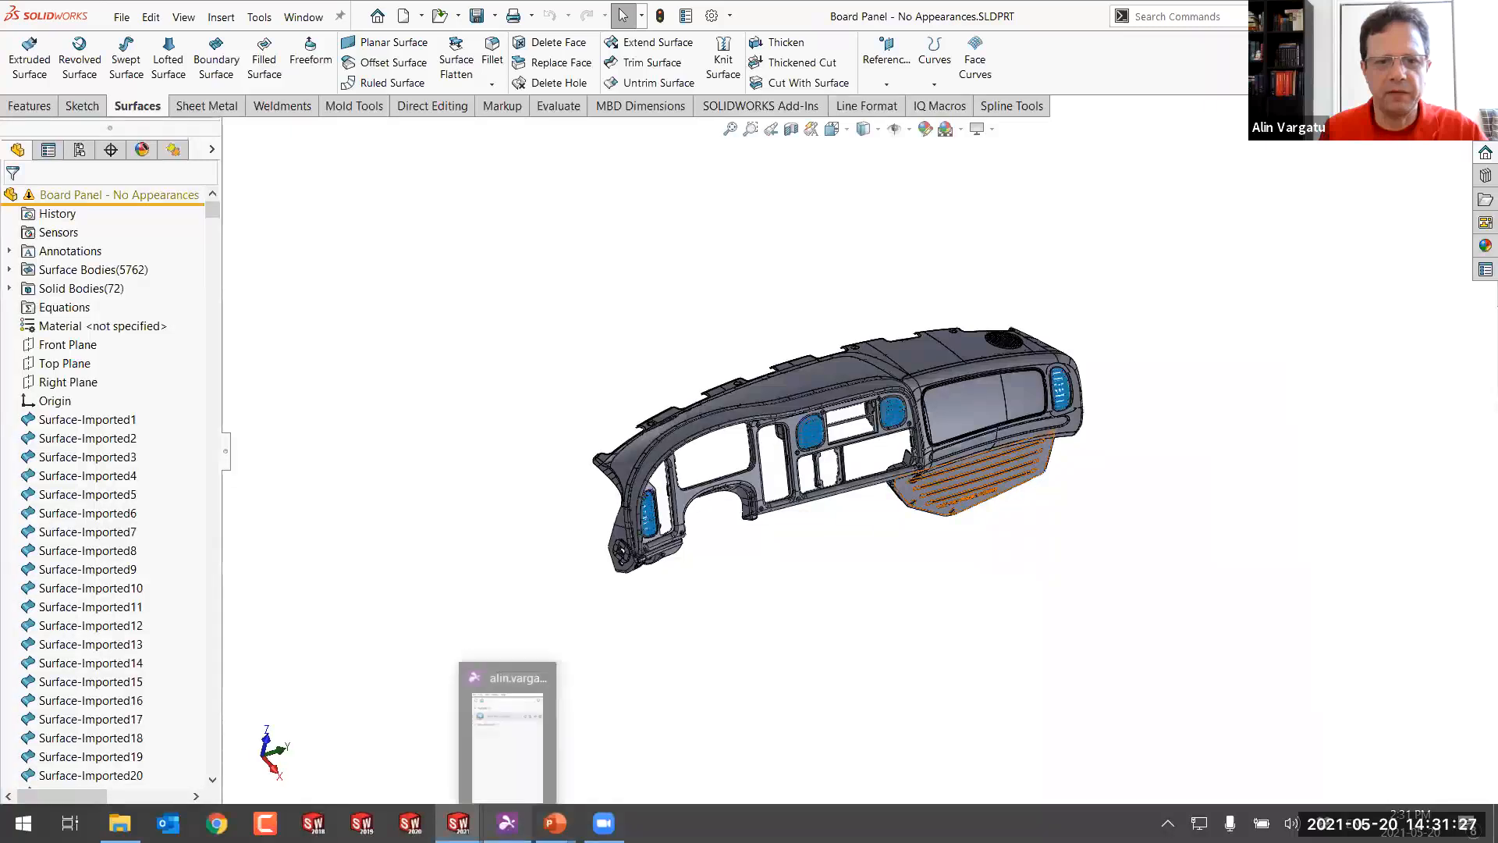
Switch to the PowerPoint slide show on the impact of face level appearances
mouse_move(555, 823)
click(624, 721)
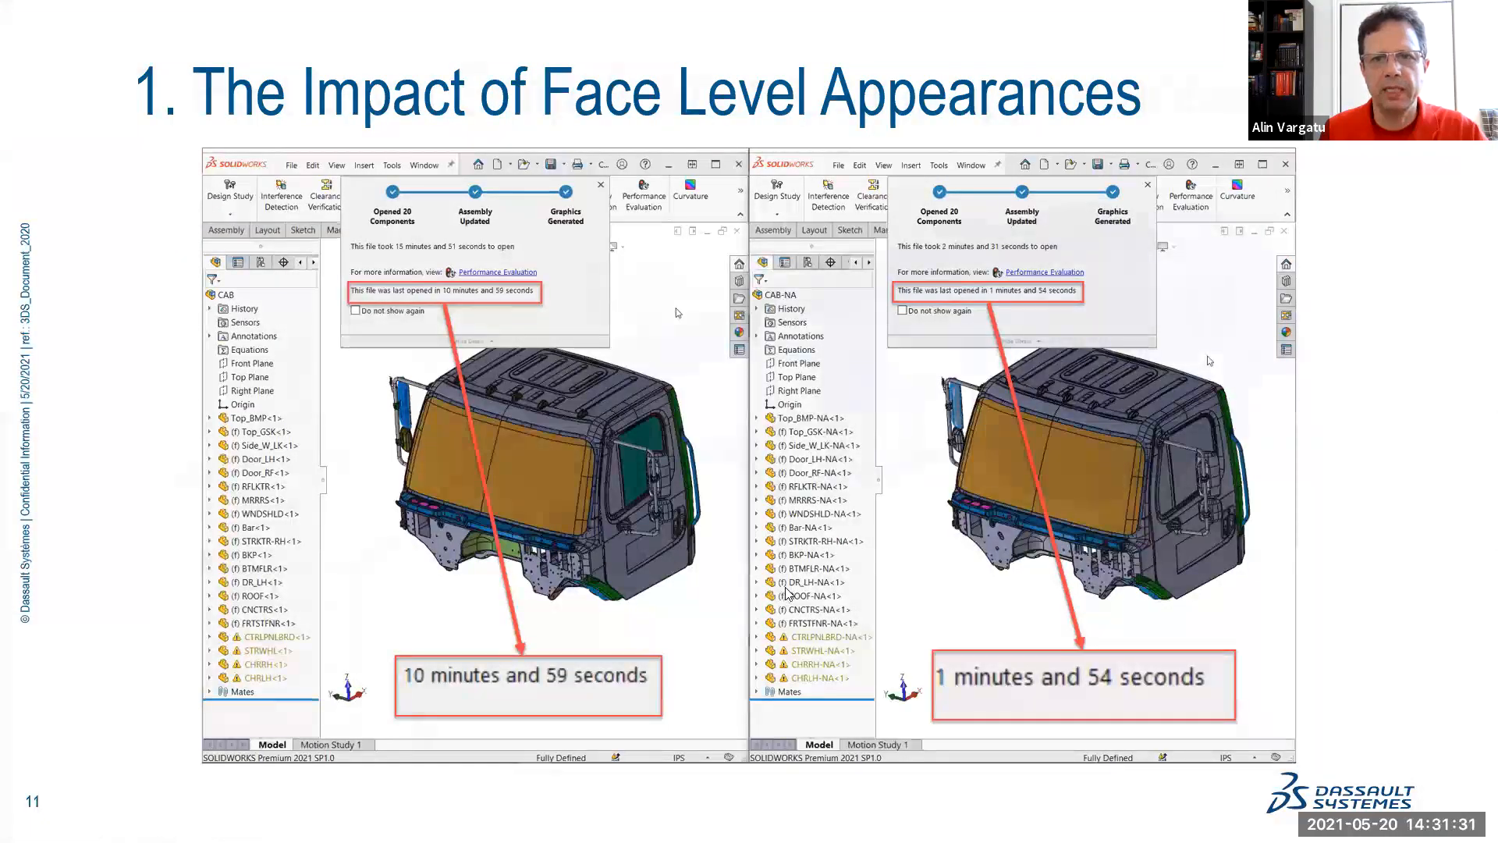
Switch from the PowerPoint slide show to the CTRLPNLBRD part in SOLIDWORKS
click(786, 595)
key(Left)
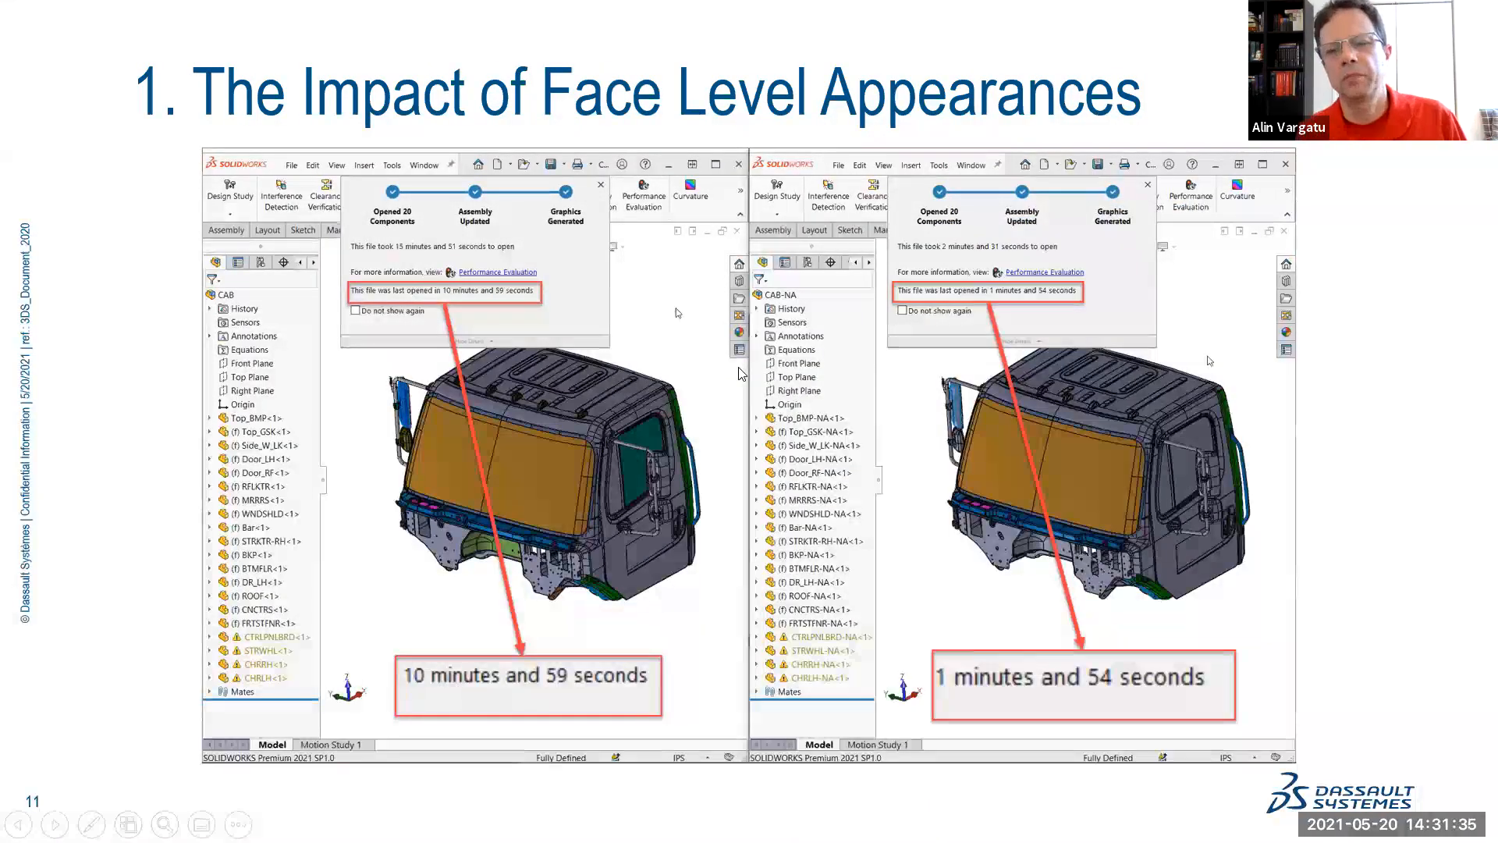
key(alt+Tab)
click(839, 257)
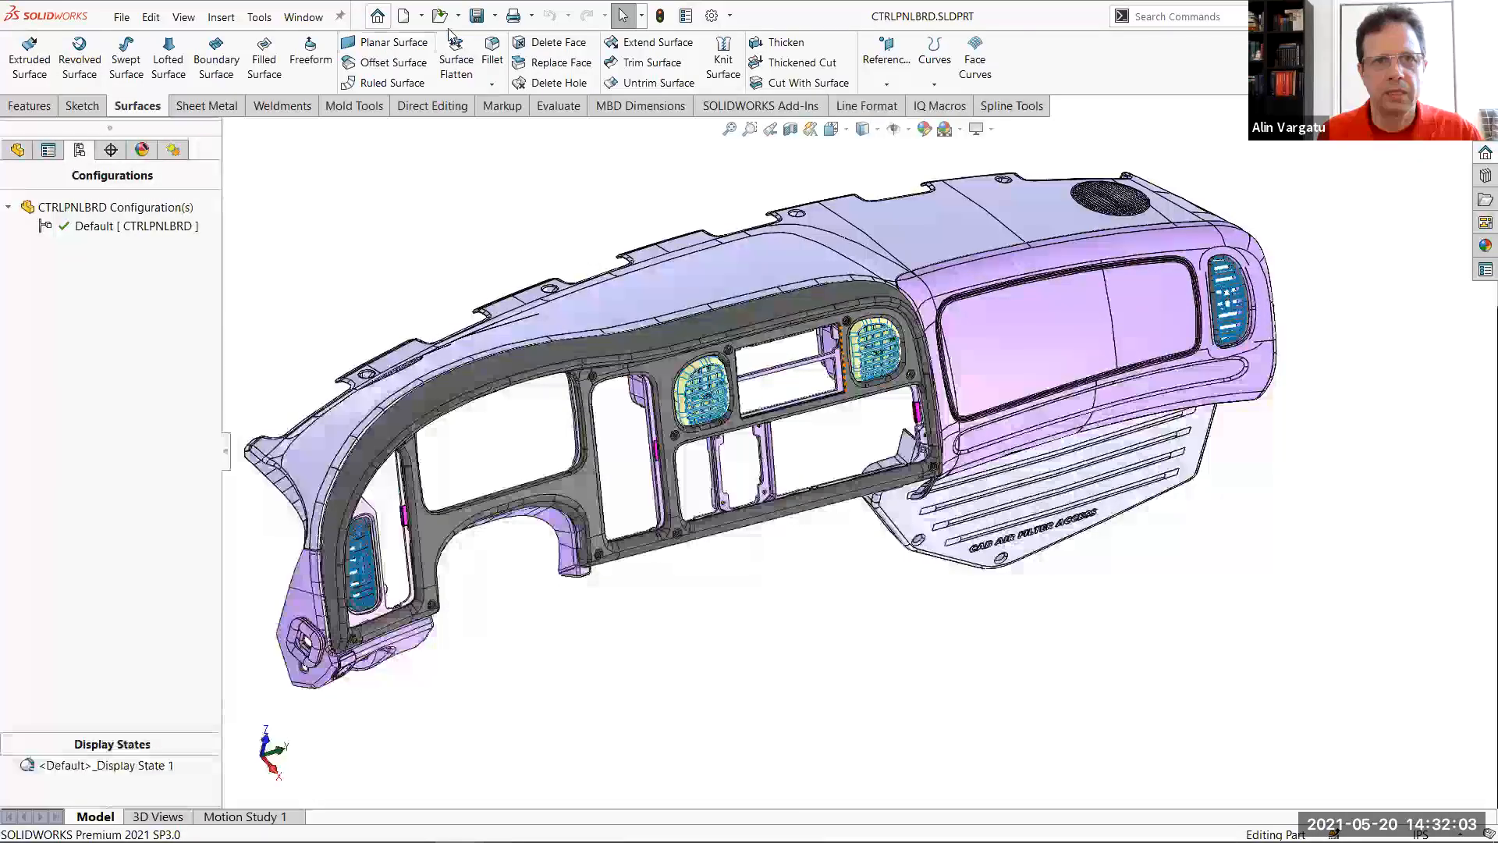
Create a new assembly from the CTRLPNLBRD part, using the second of the two assembly templates
click(422, 16)
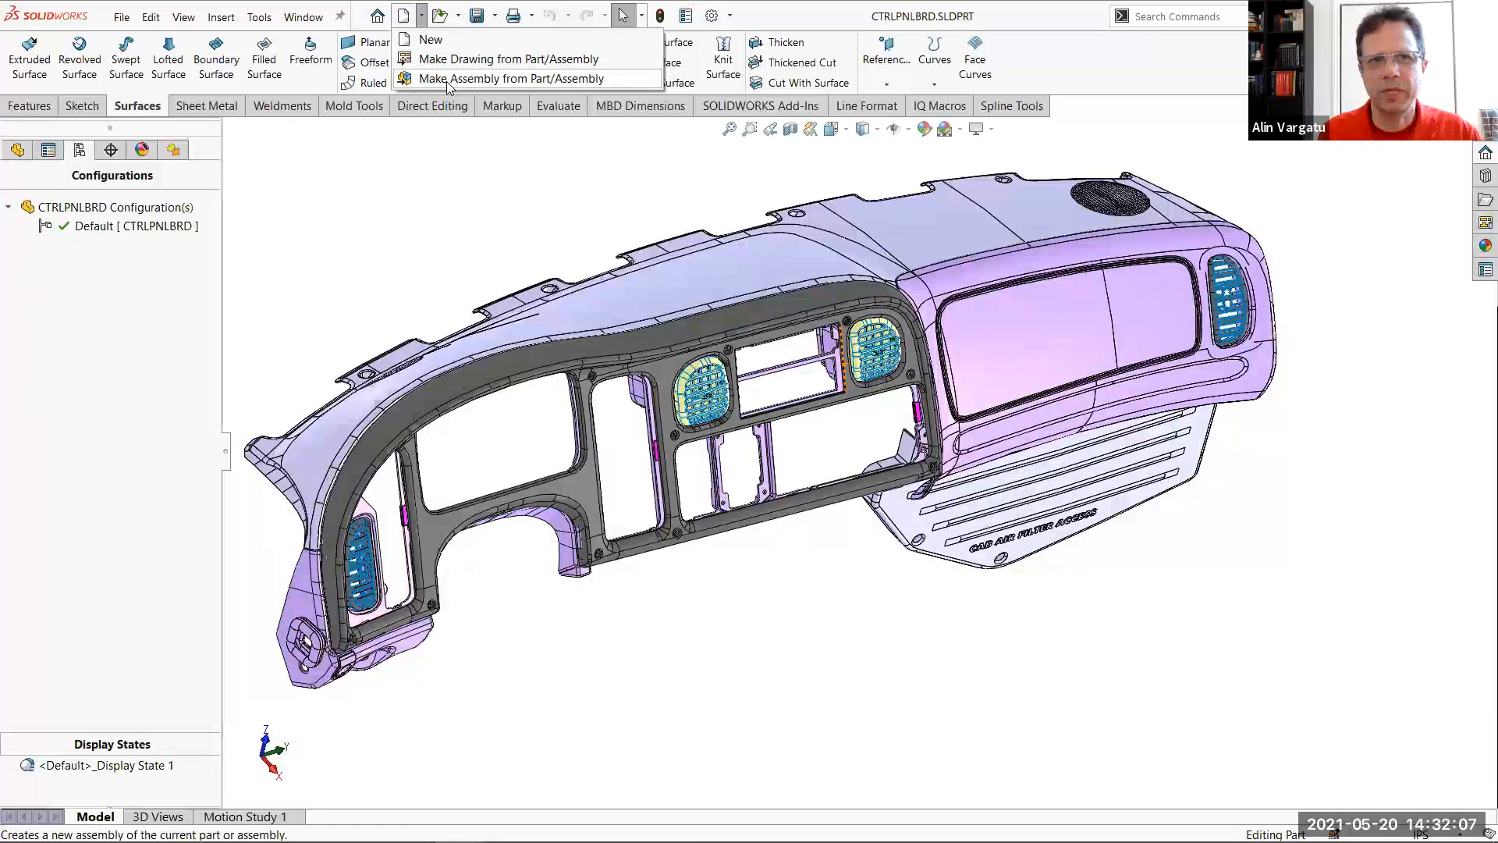
click(448, 80)
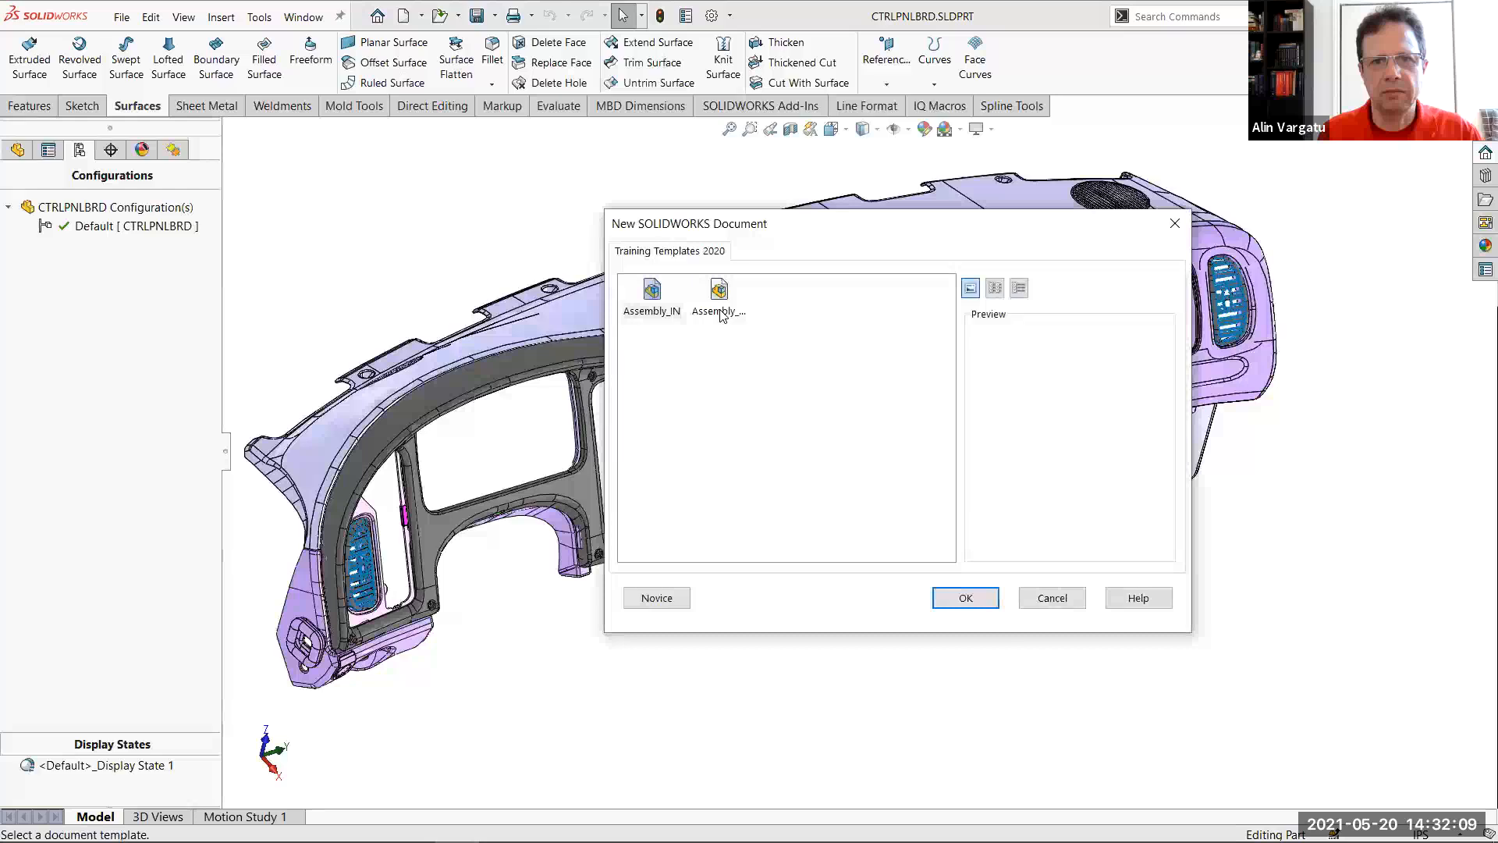
click(719, 300)
click(965, 598)
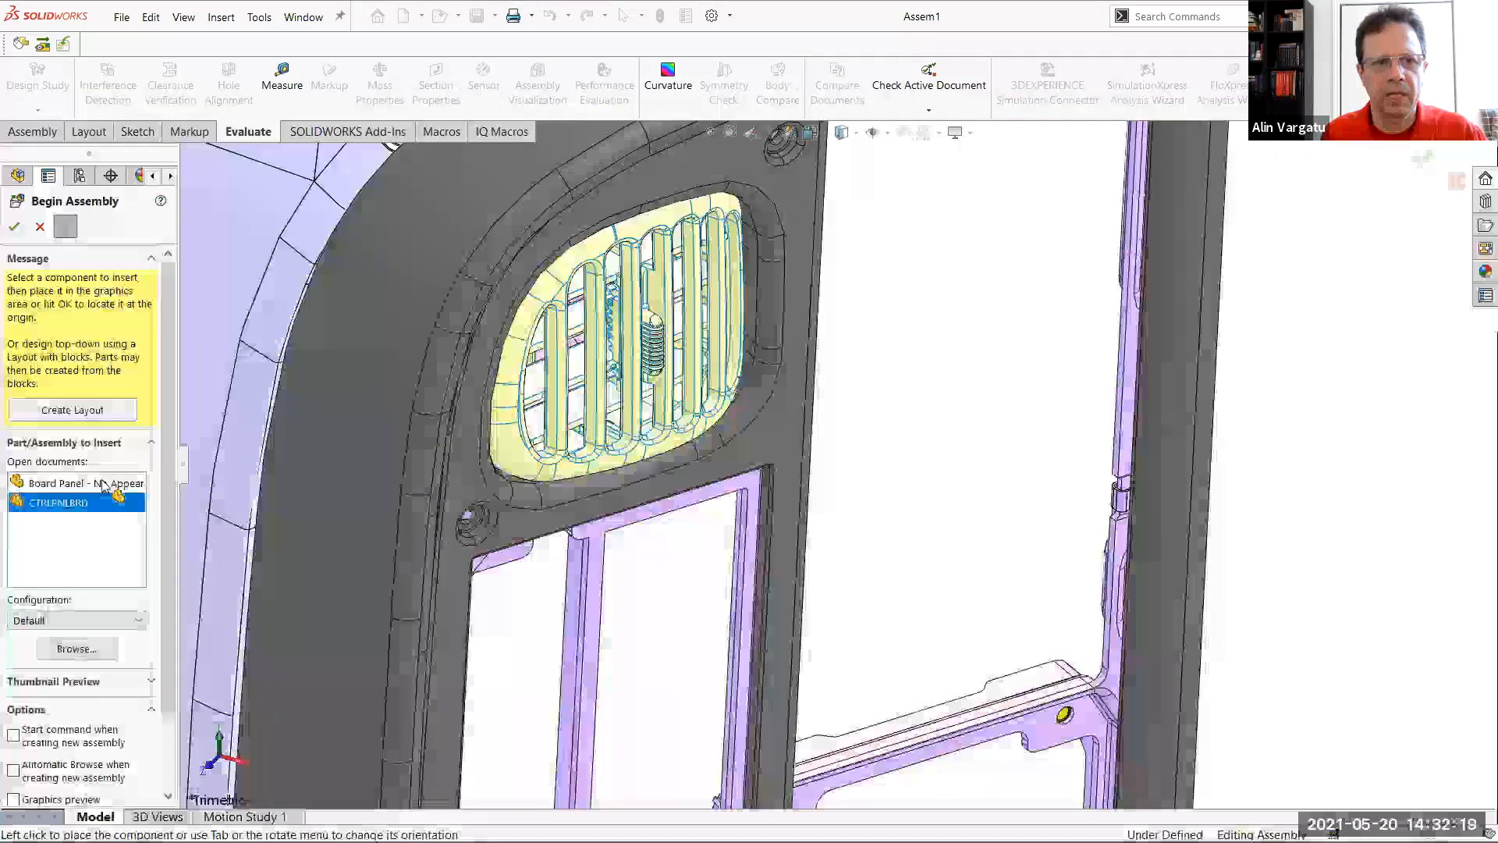
Place the CTRLPNLBRD part and the Board Panel - No Appearances part side by side in the assembly
click(104, 485)
click(1237, 498)
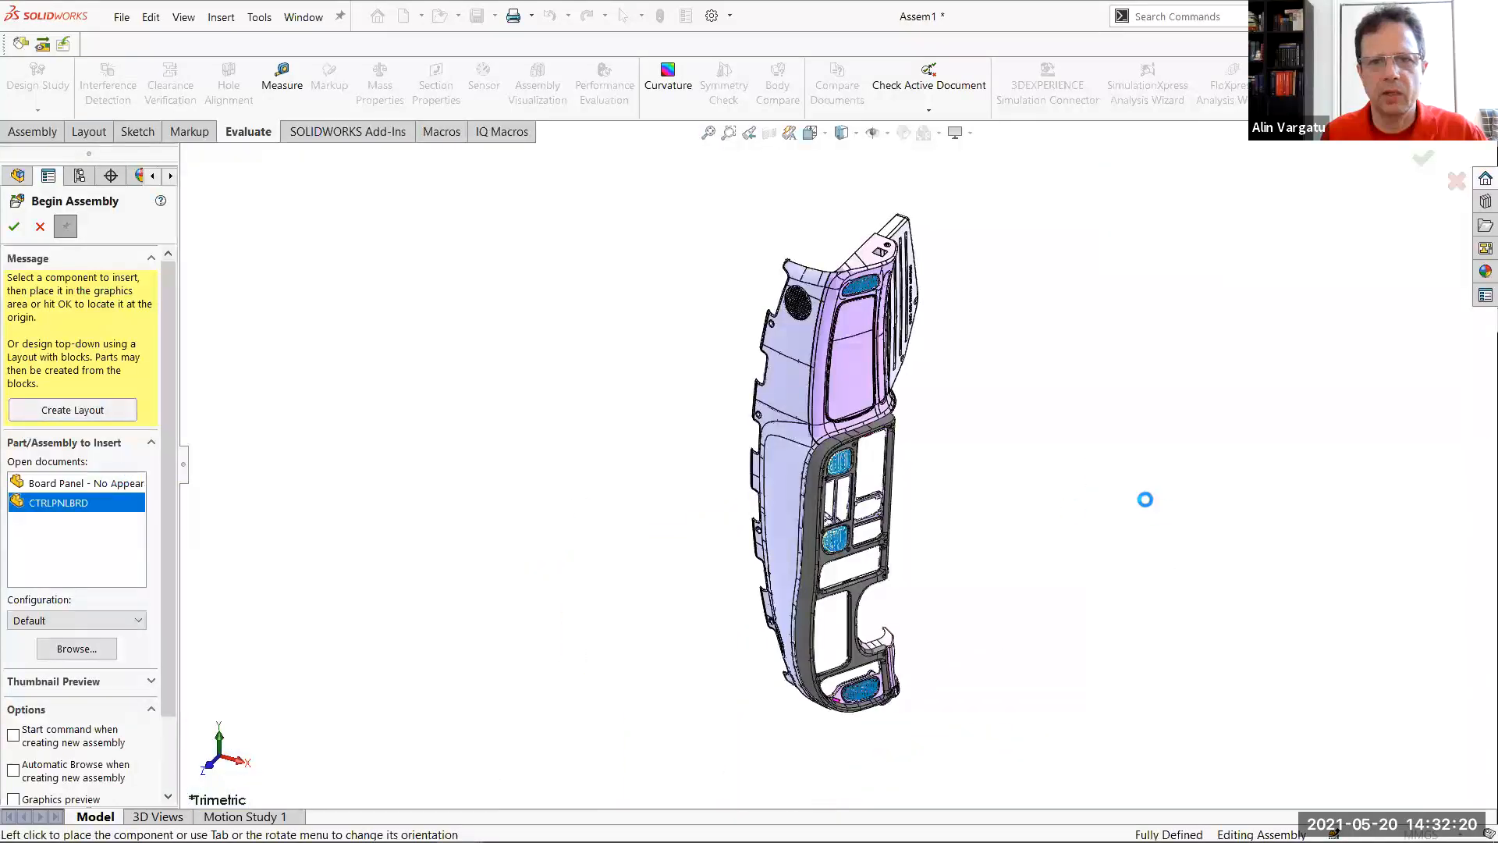
right_click(1087, 473)
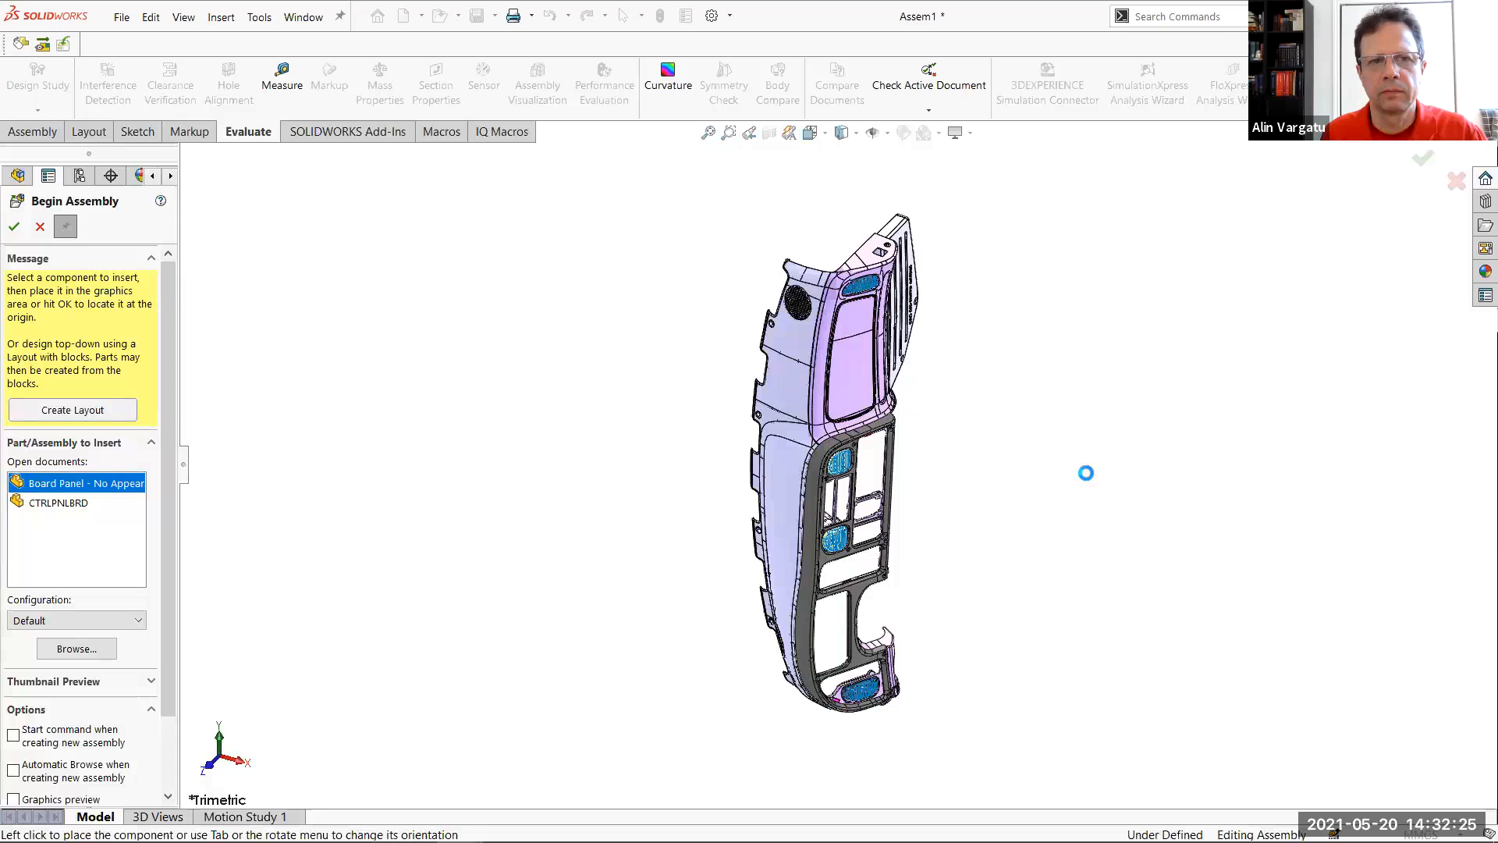
click(1088, 478)
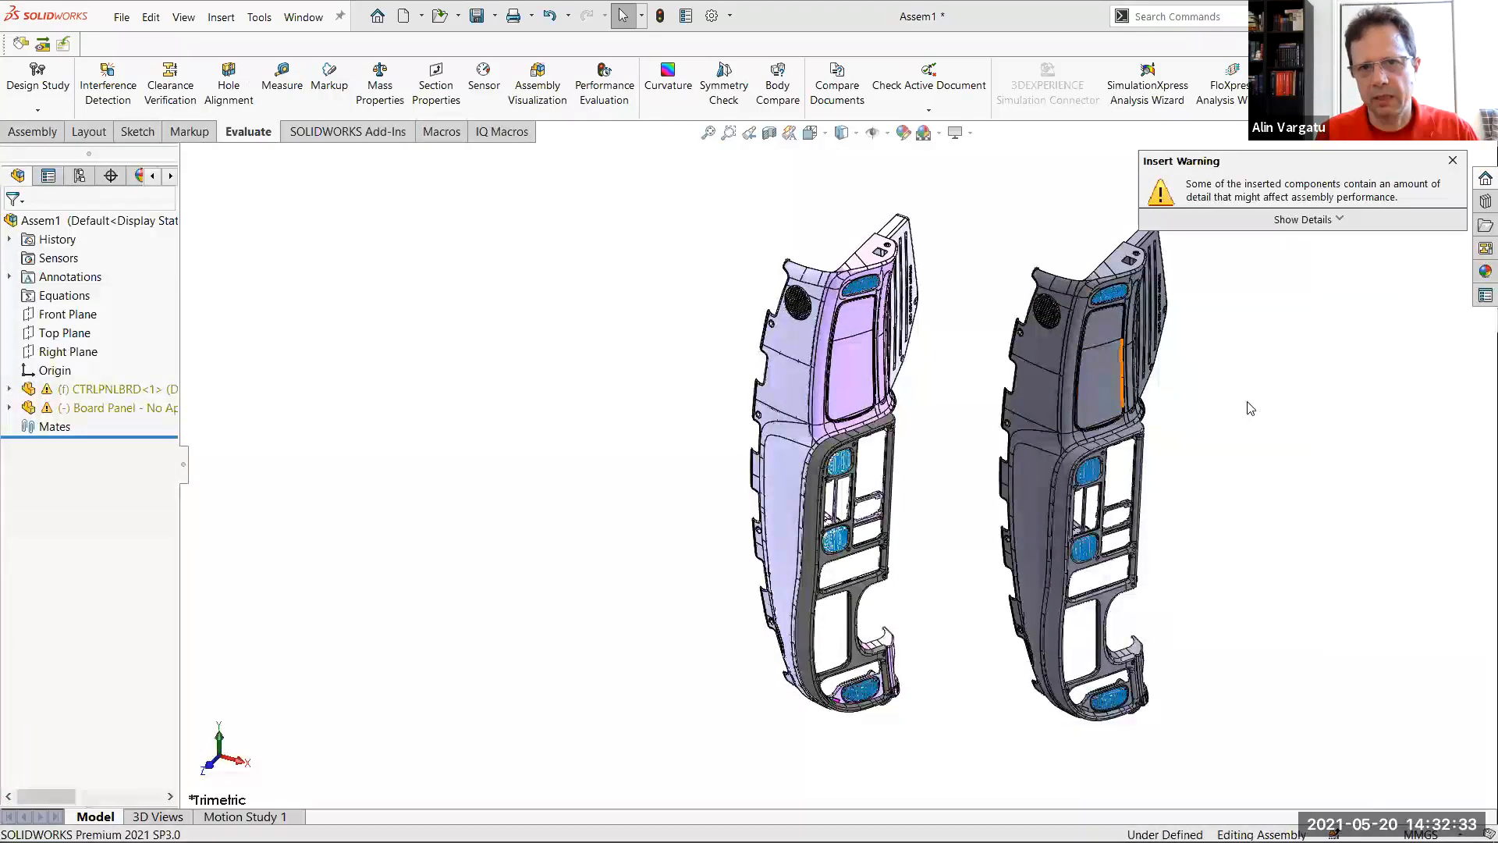
Show the PowerPoint slide on part level simplification using appearances, and return to Assem1 in SOLIDWORKS
key(alt+Tab)
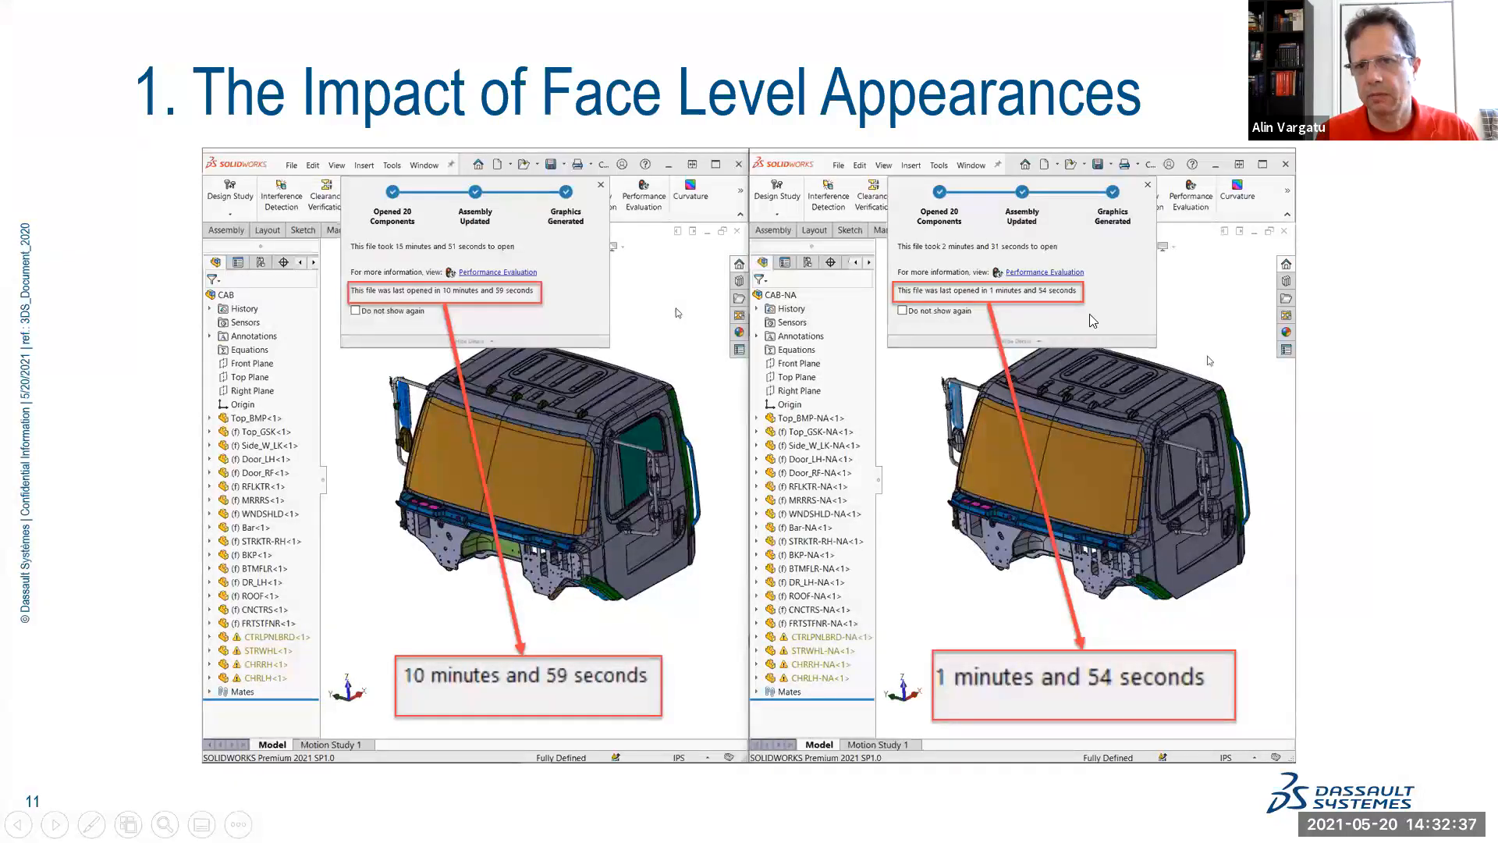
click(1265, 436)
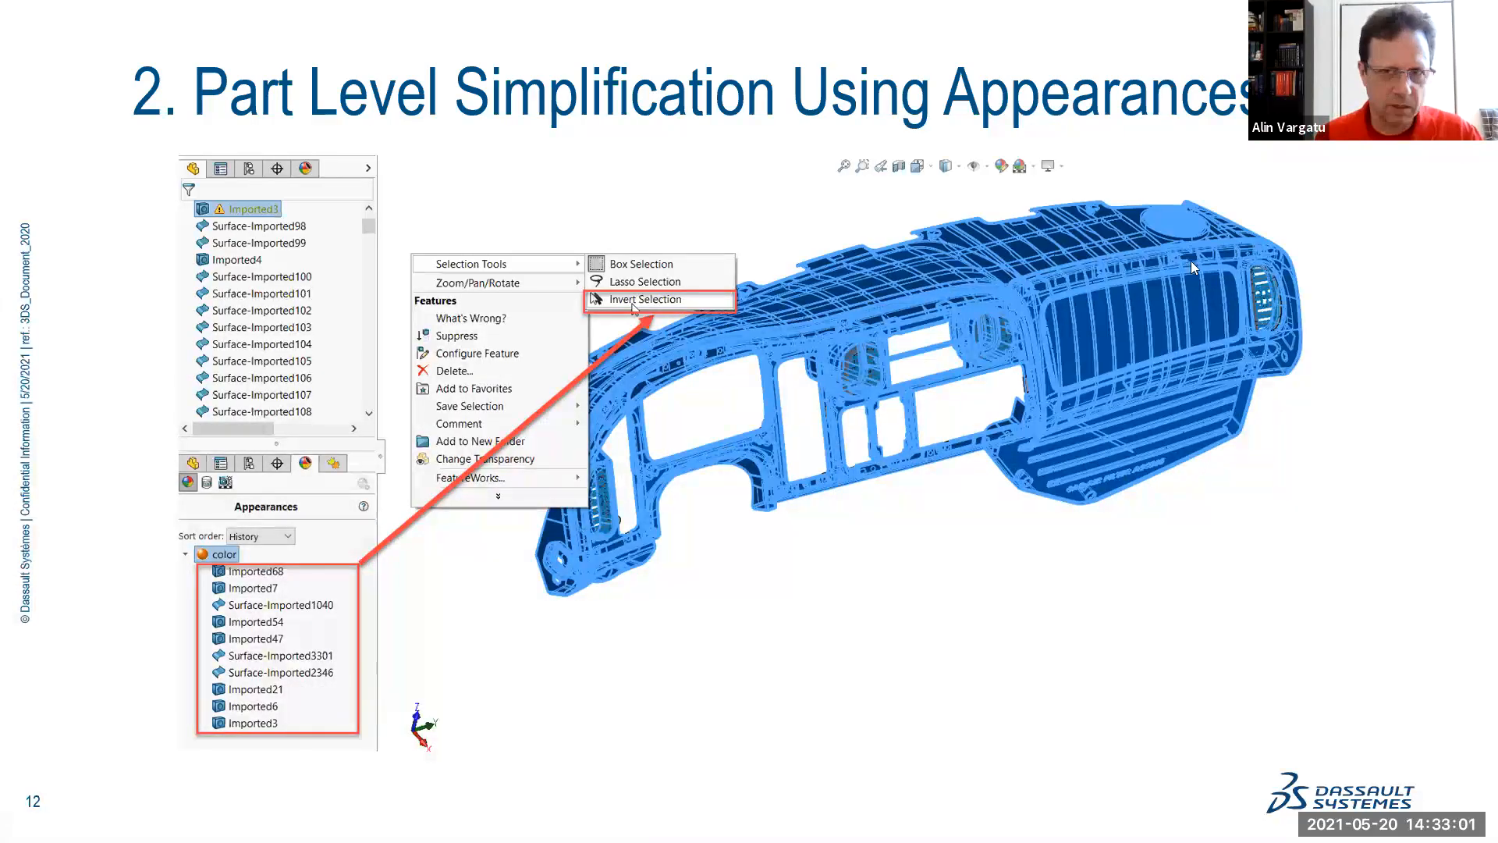
key(alt+Tab)
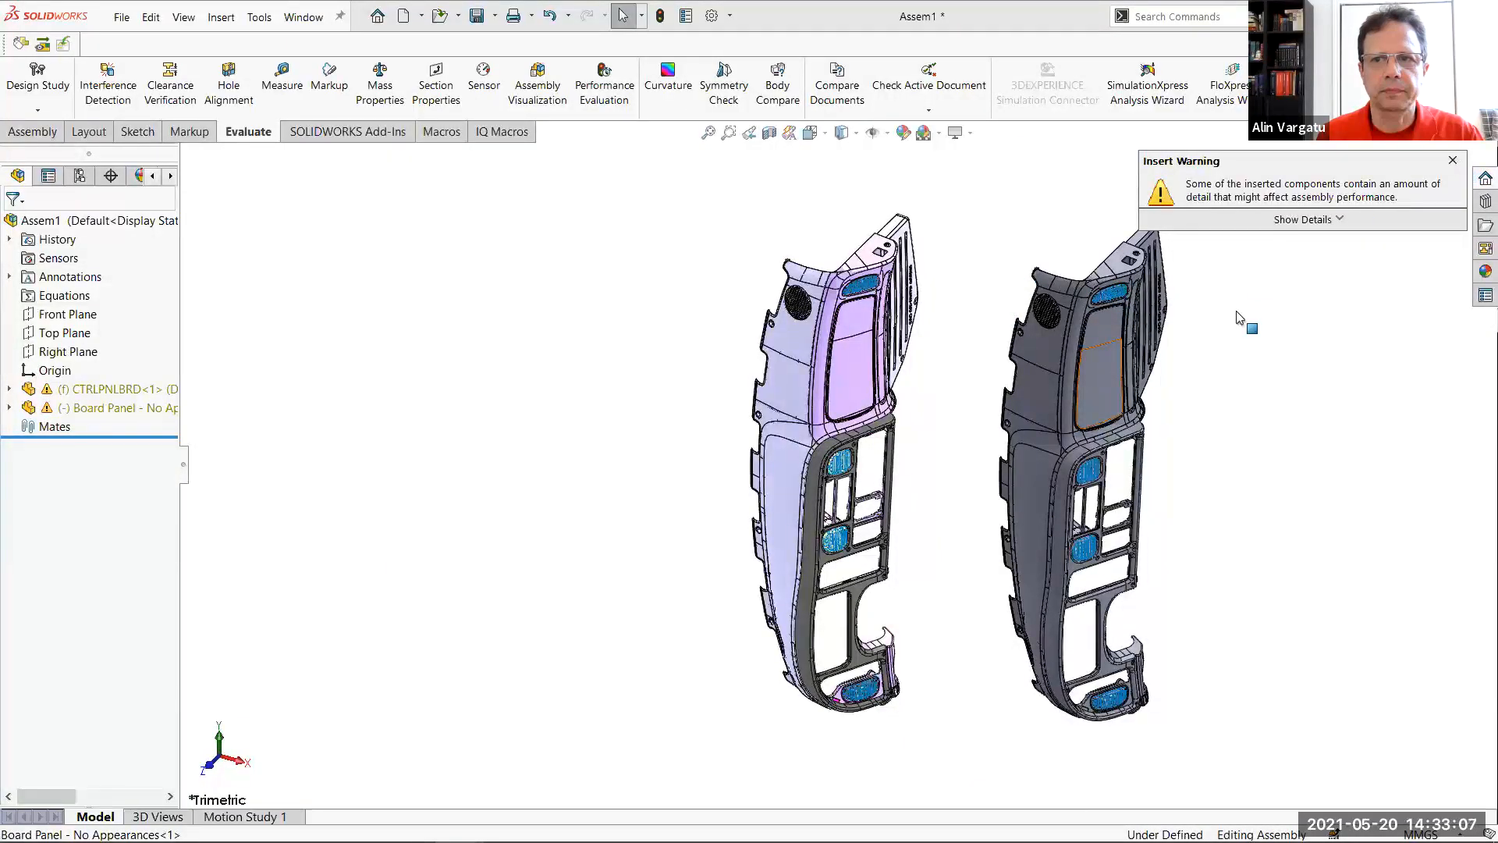
Switch to the CAB-NA assembly, close it, and return to Assem1
mouse_move(556, 837)
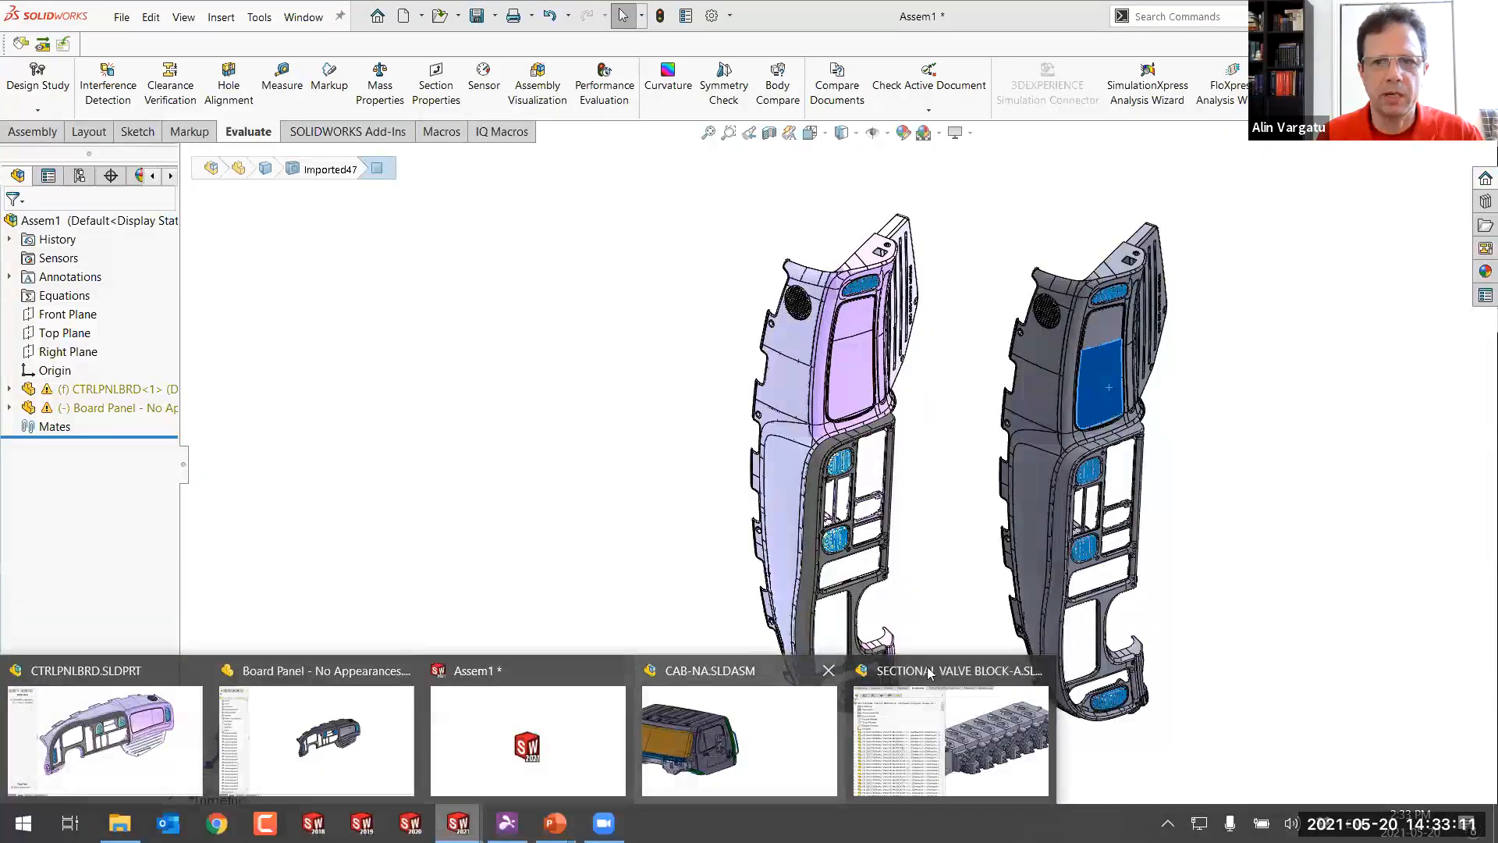
key(alt+Tab)
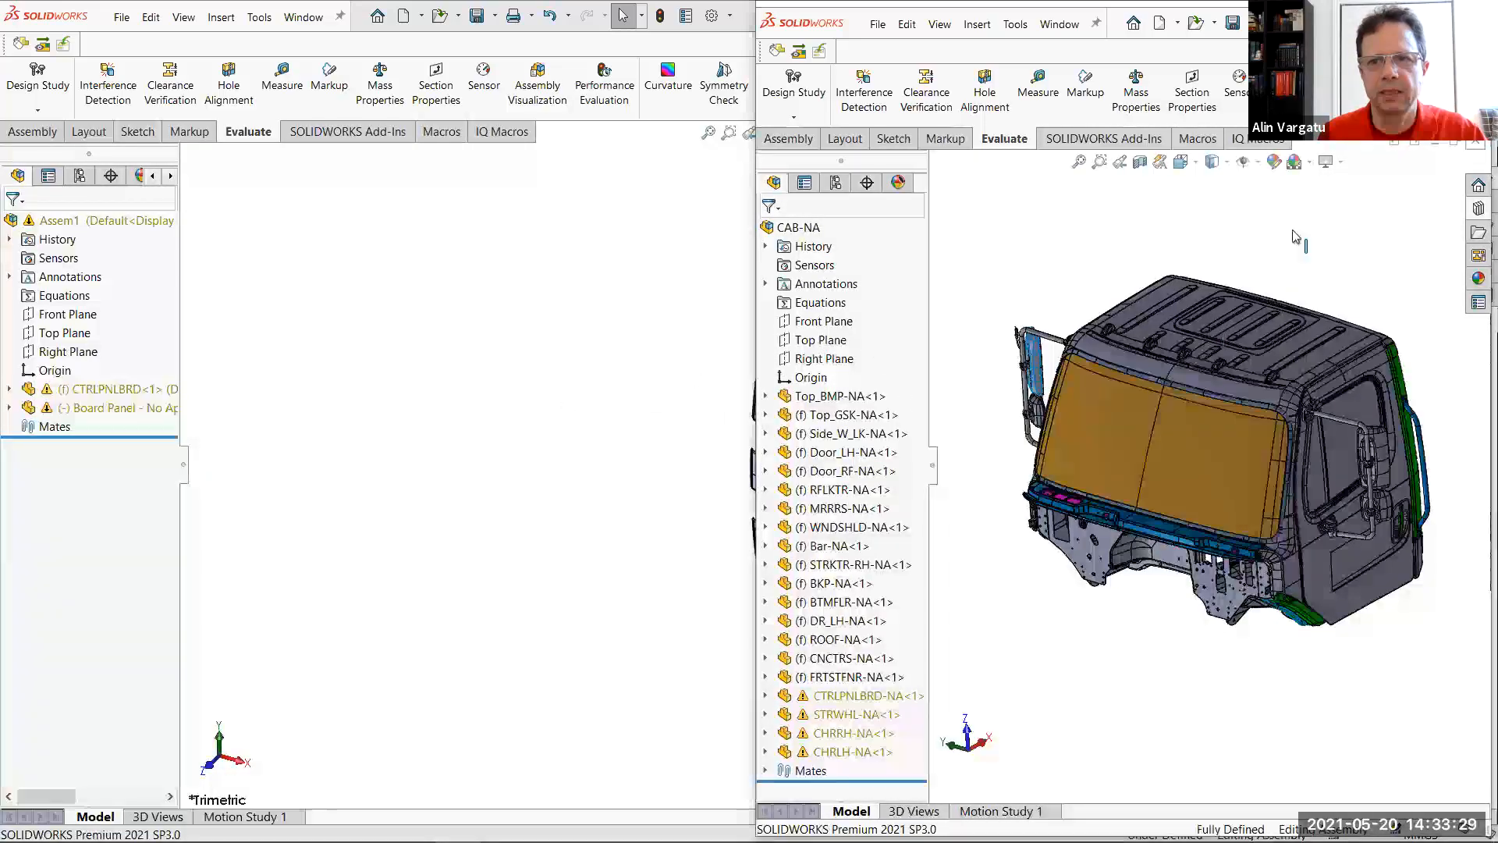
click(1475, 143)
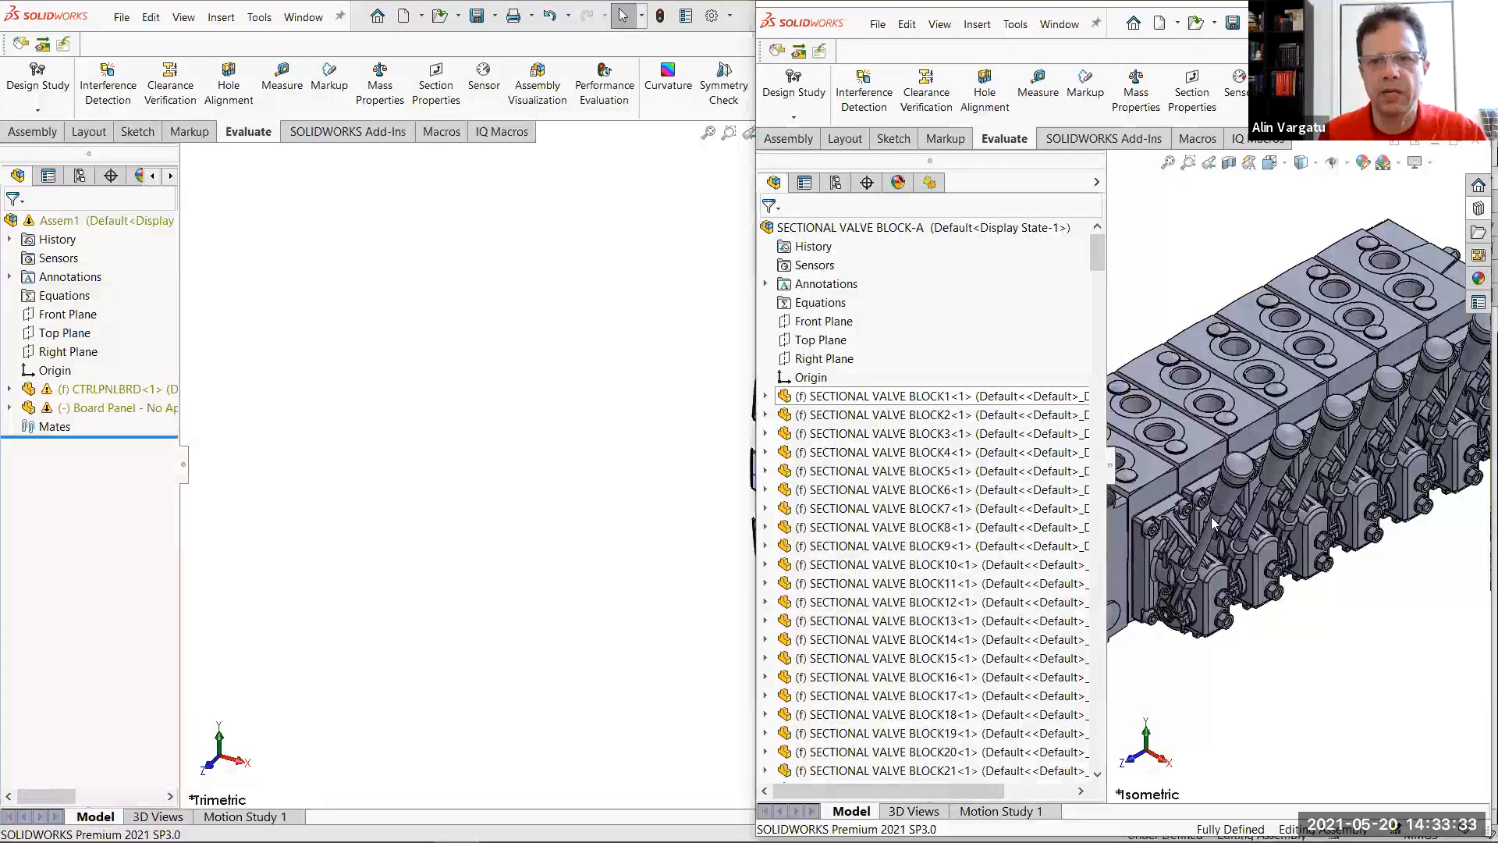
key(alt+Tab)
Open the Board Panel - No Appearances component from the assembly in its own window
scroll(1067, 356, down, 1)
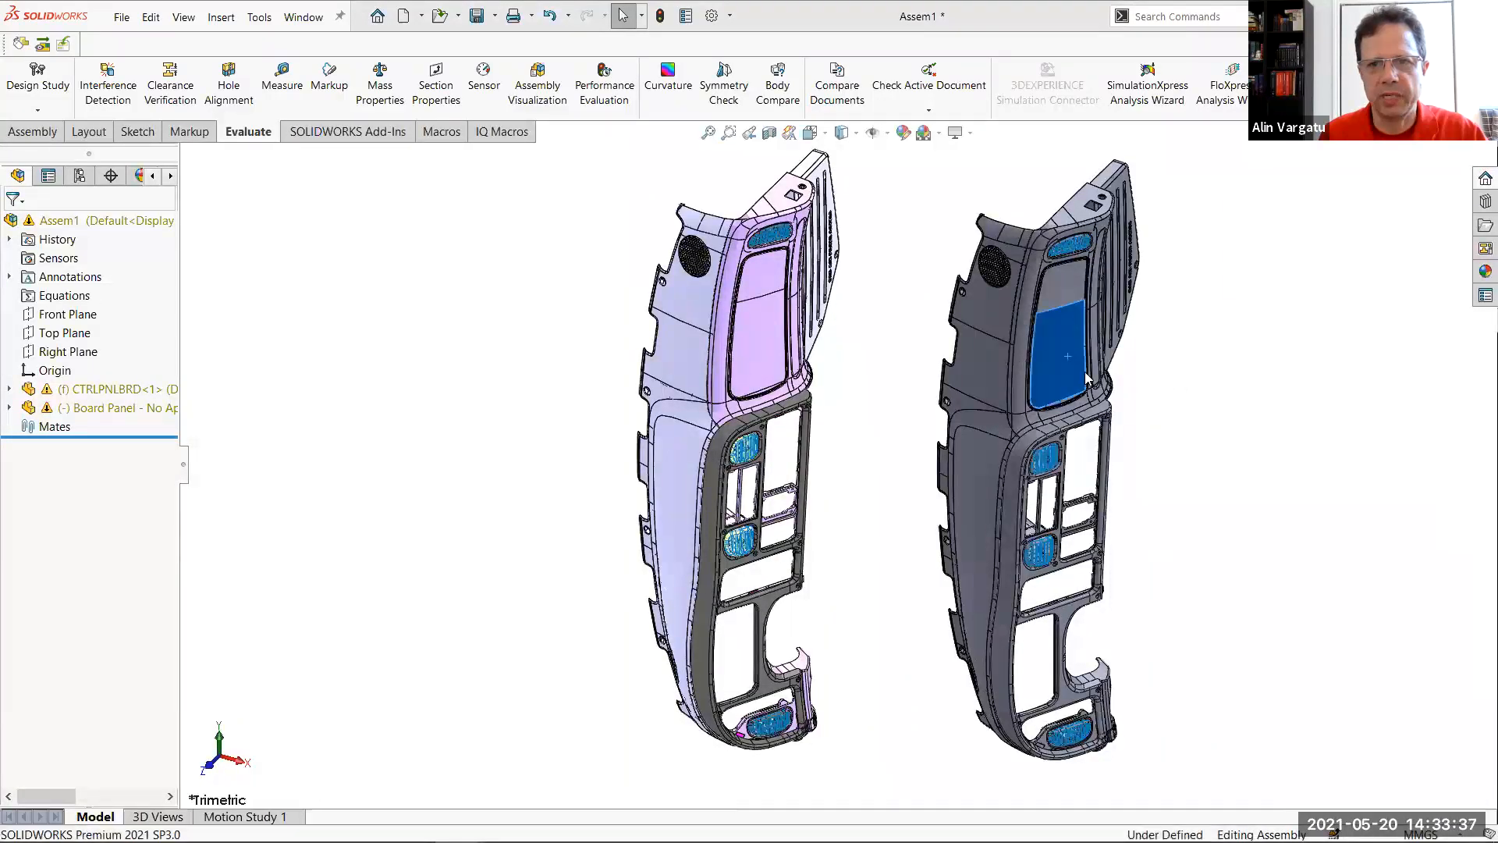
right_click(1055, 371)
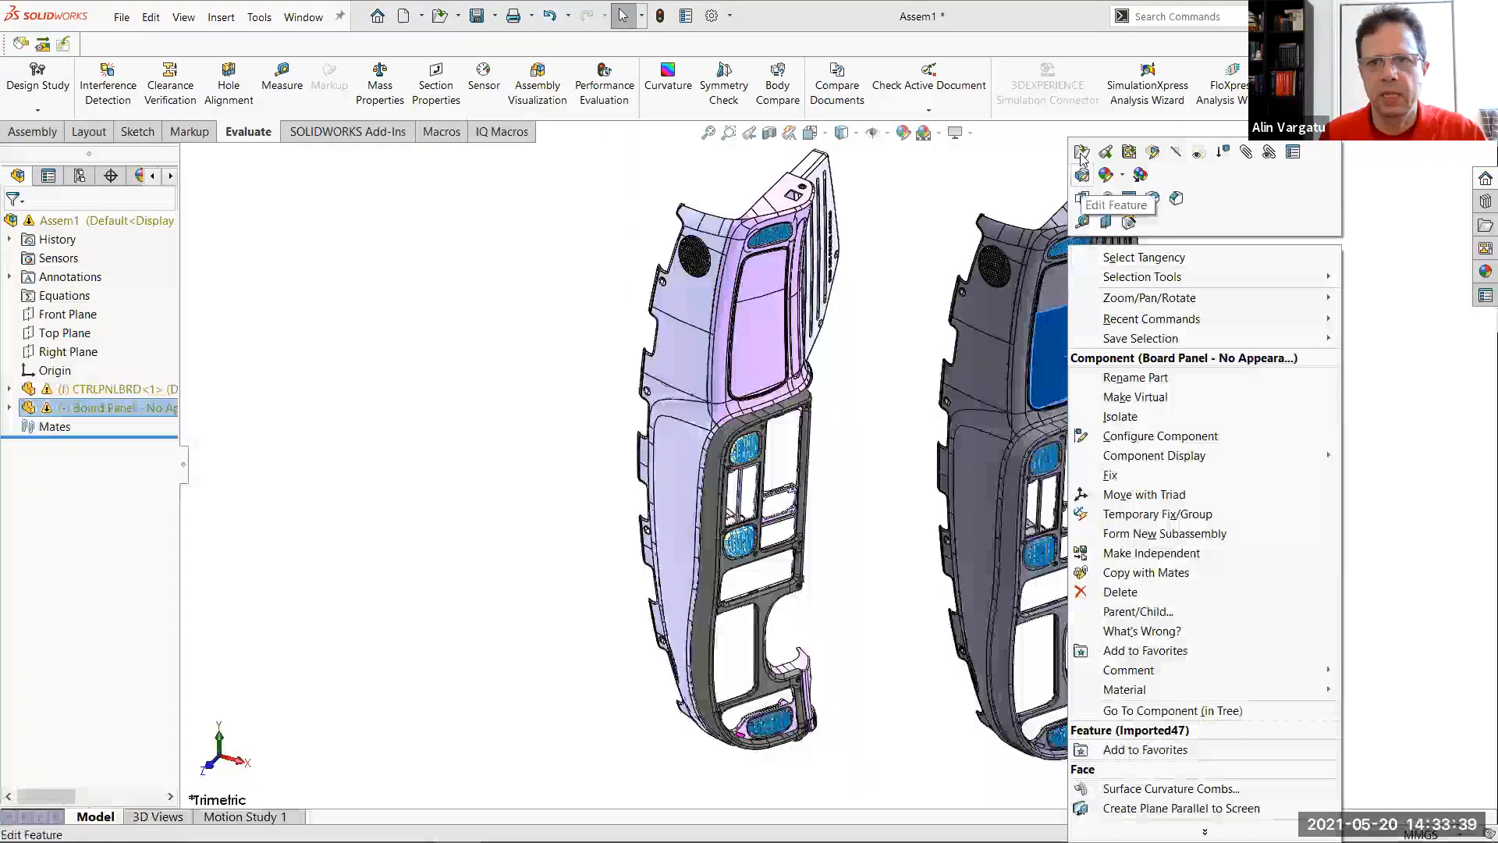
key(Escape)
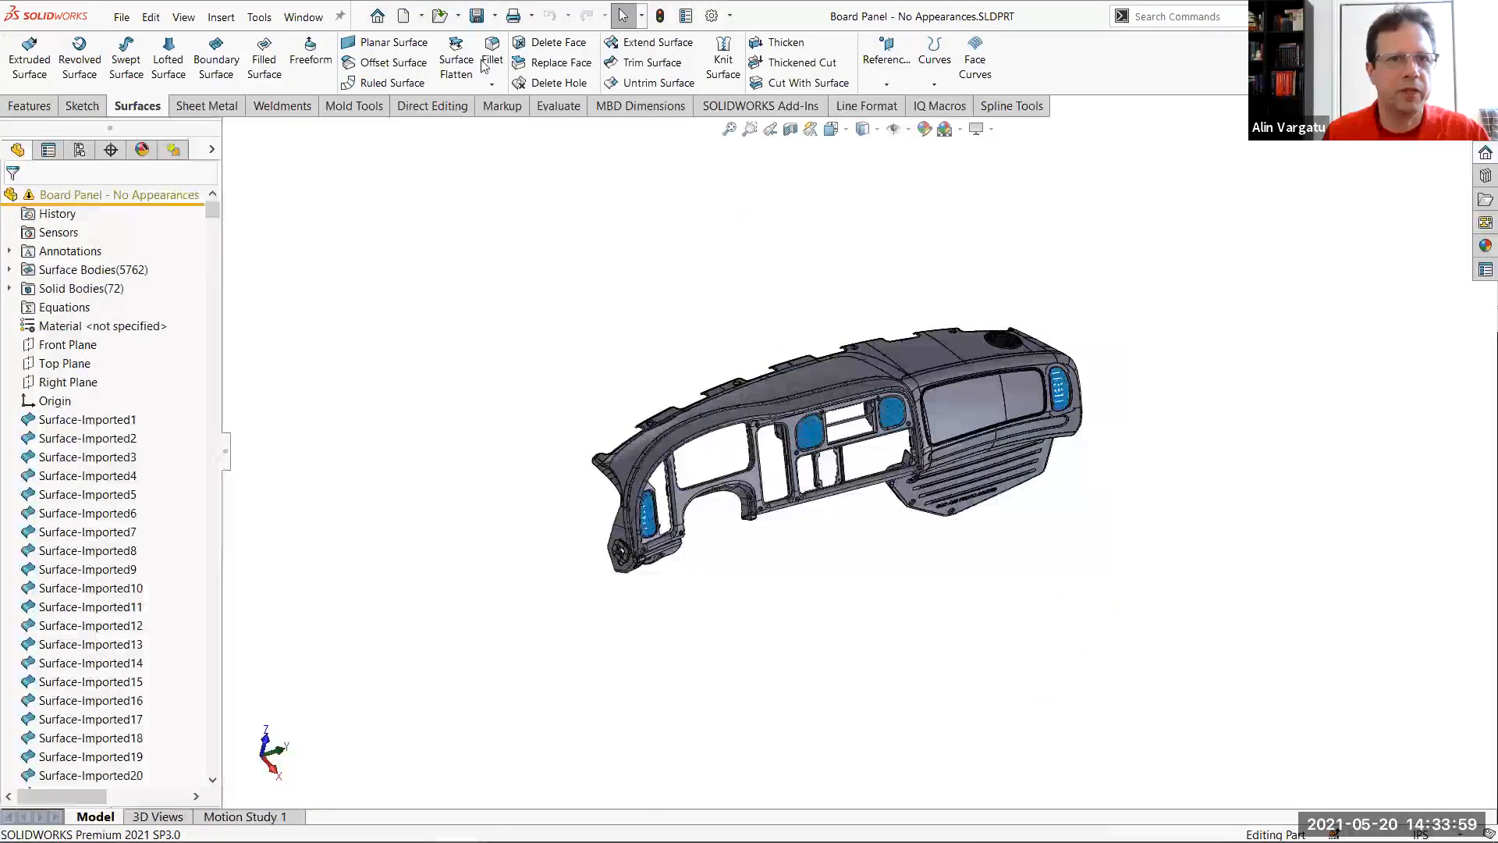
Save the part as a copy and open it as Board Panel - No Appearances-Optimized.SLDPRT, keeping the original document open
click(495, 17)
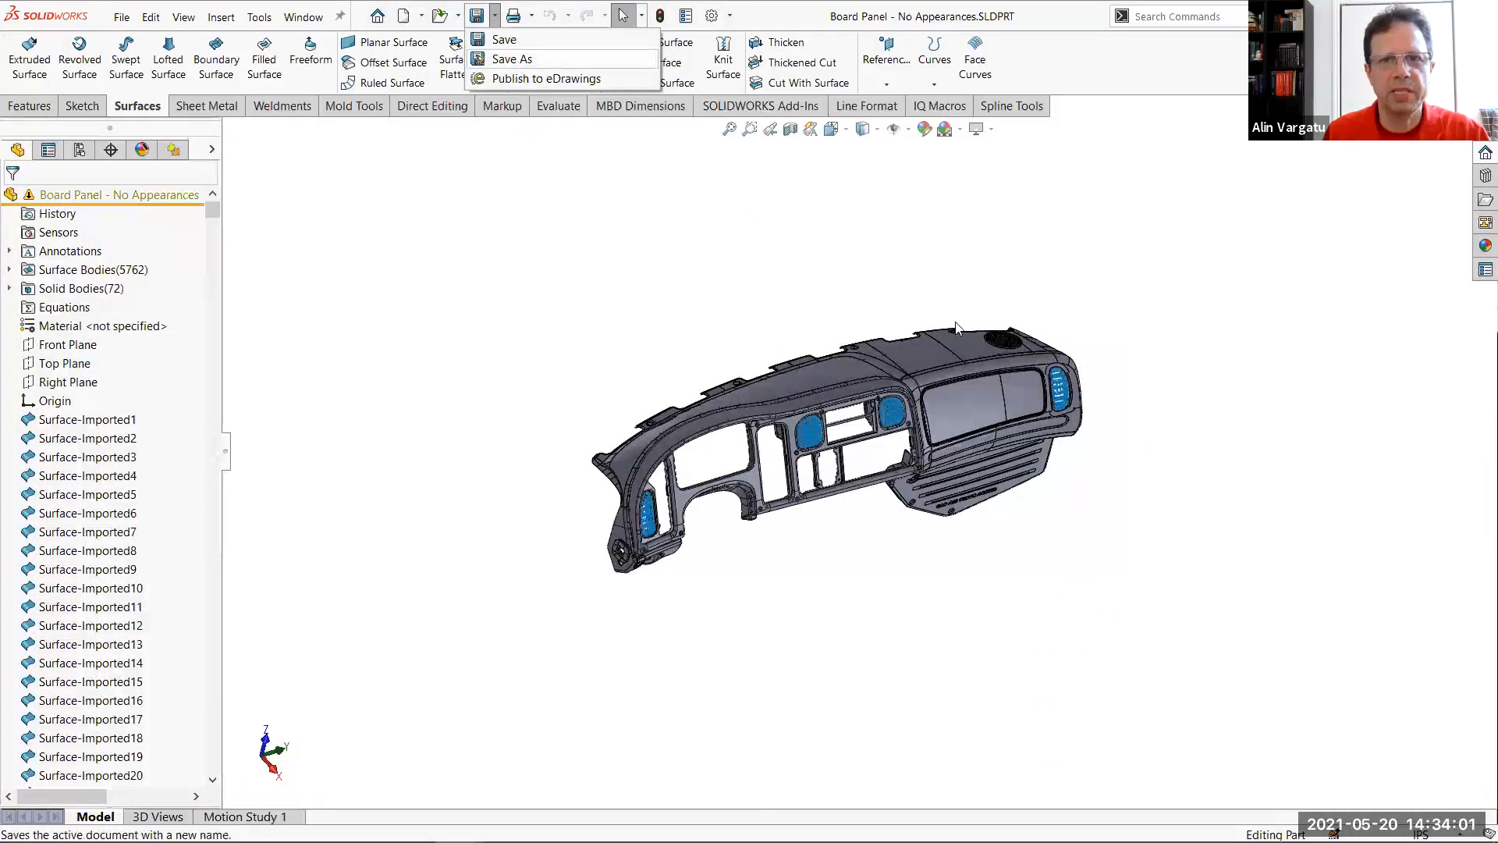
click(516, 54)
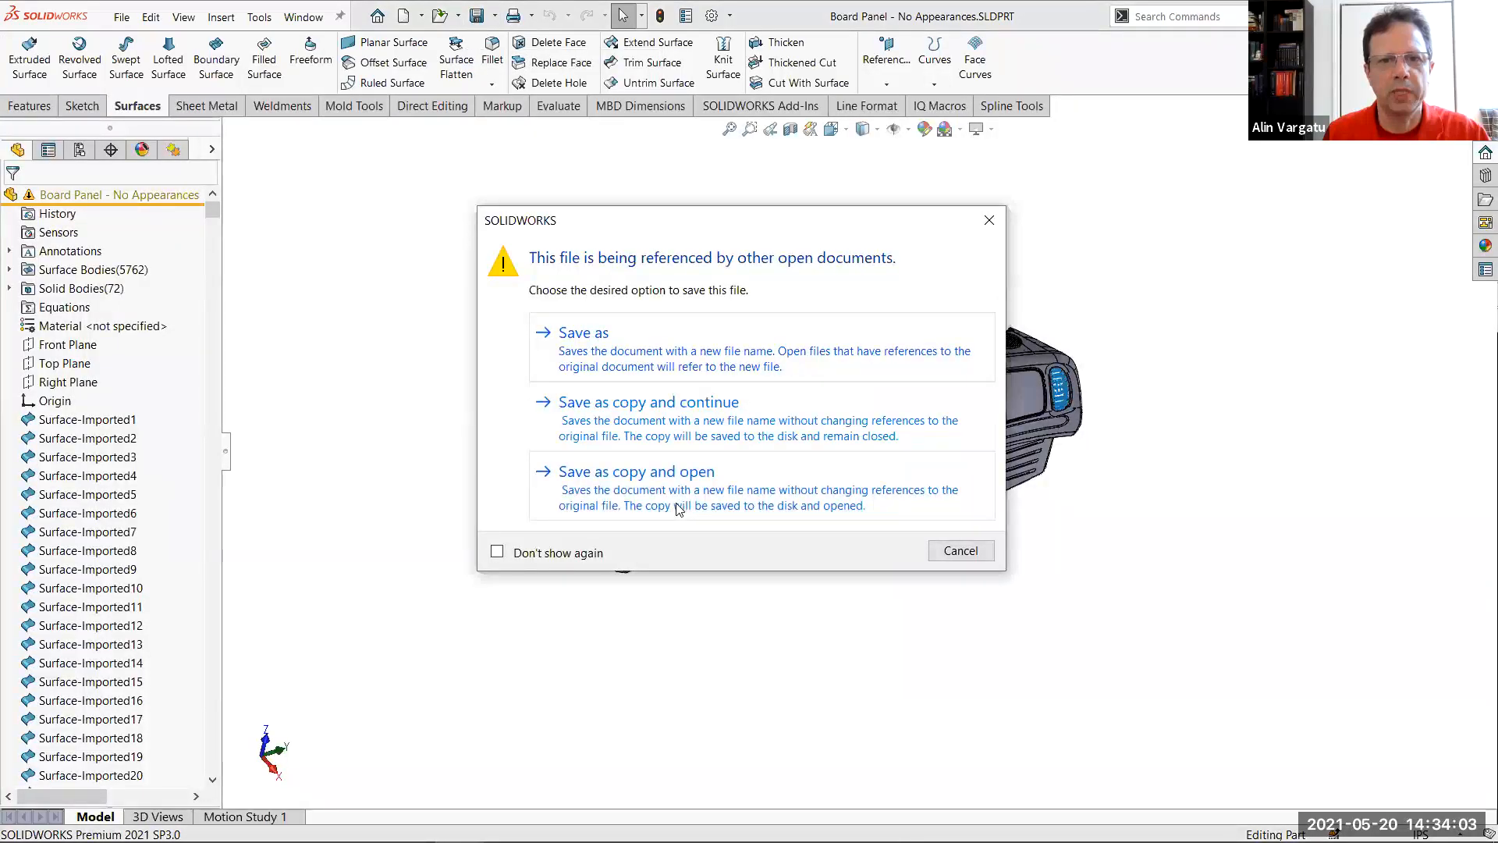
click(677, 507)
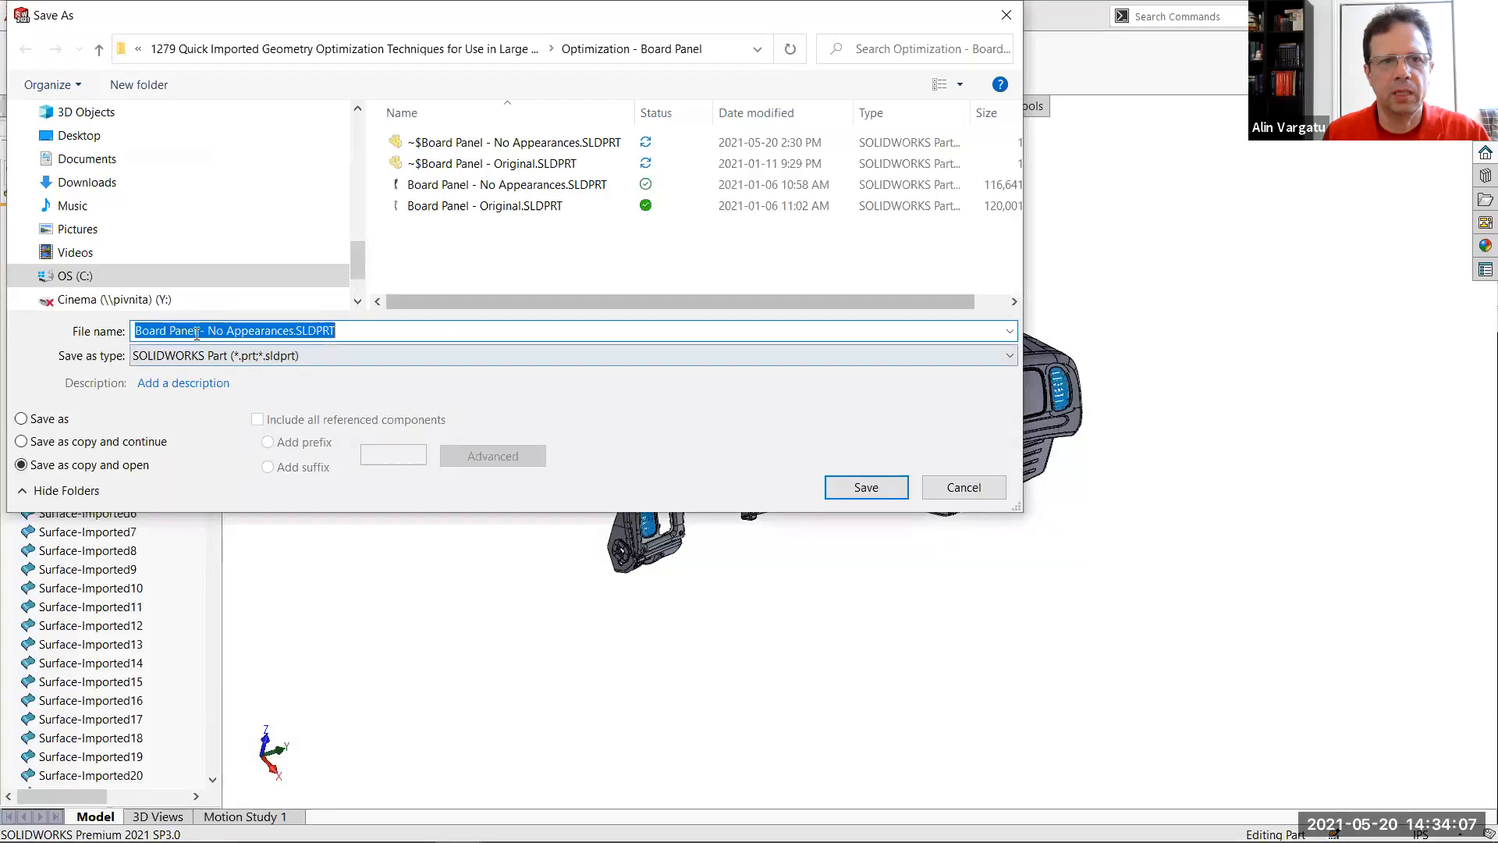
click(294, 330)
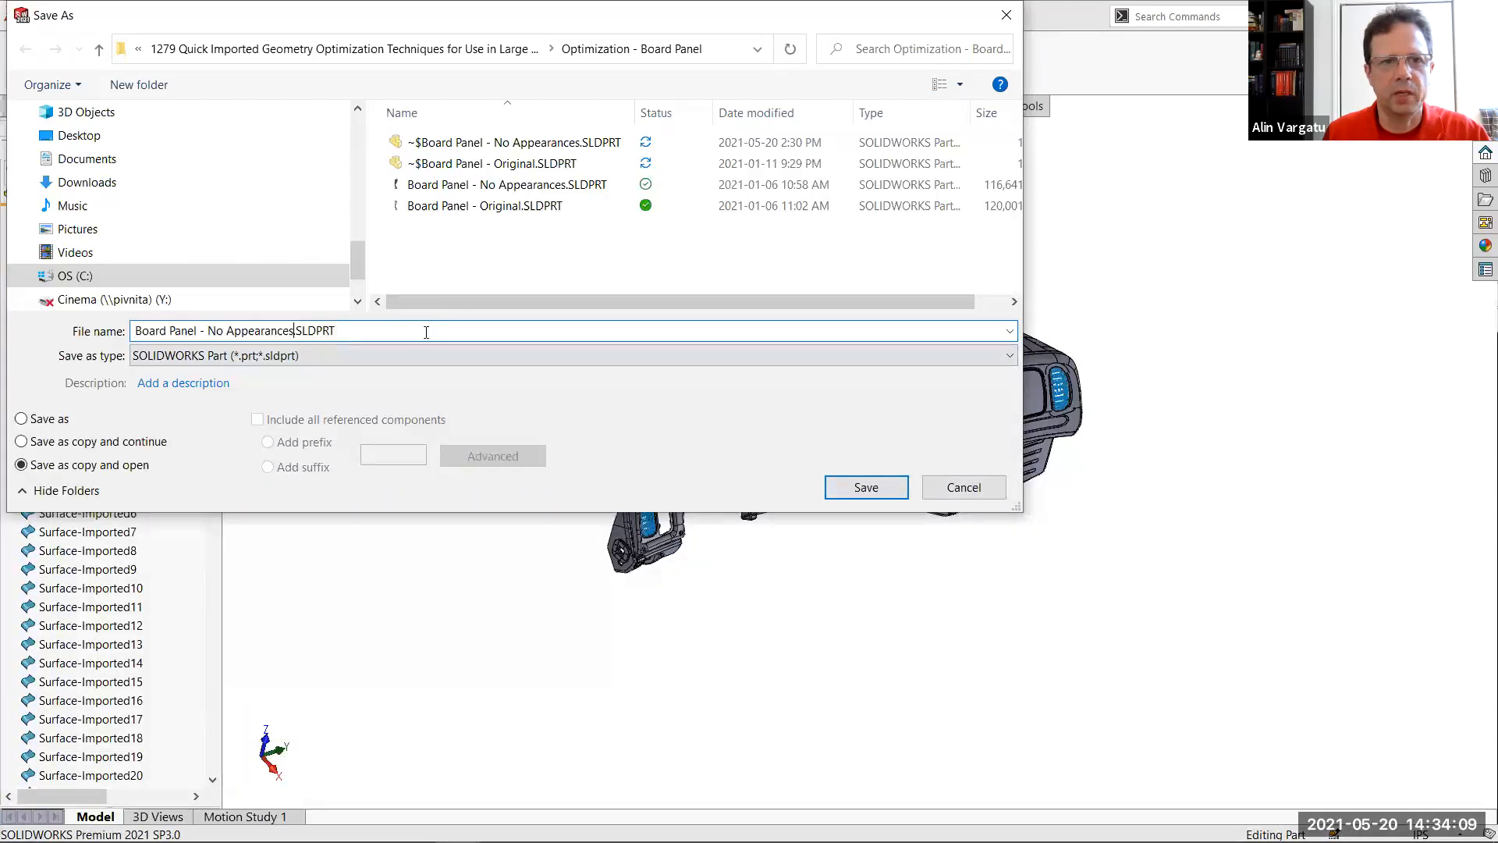
key(Delete)
text(-Optimize)
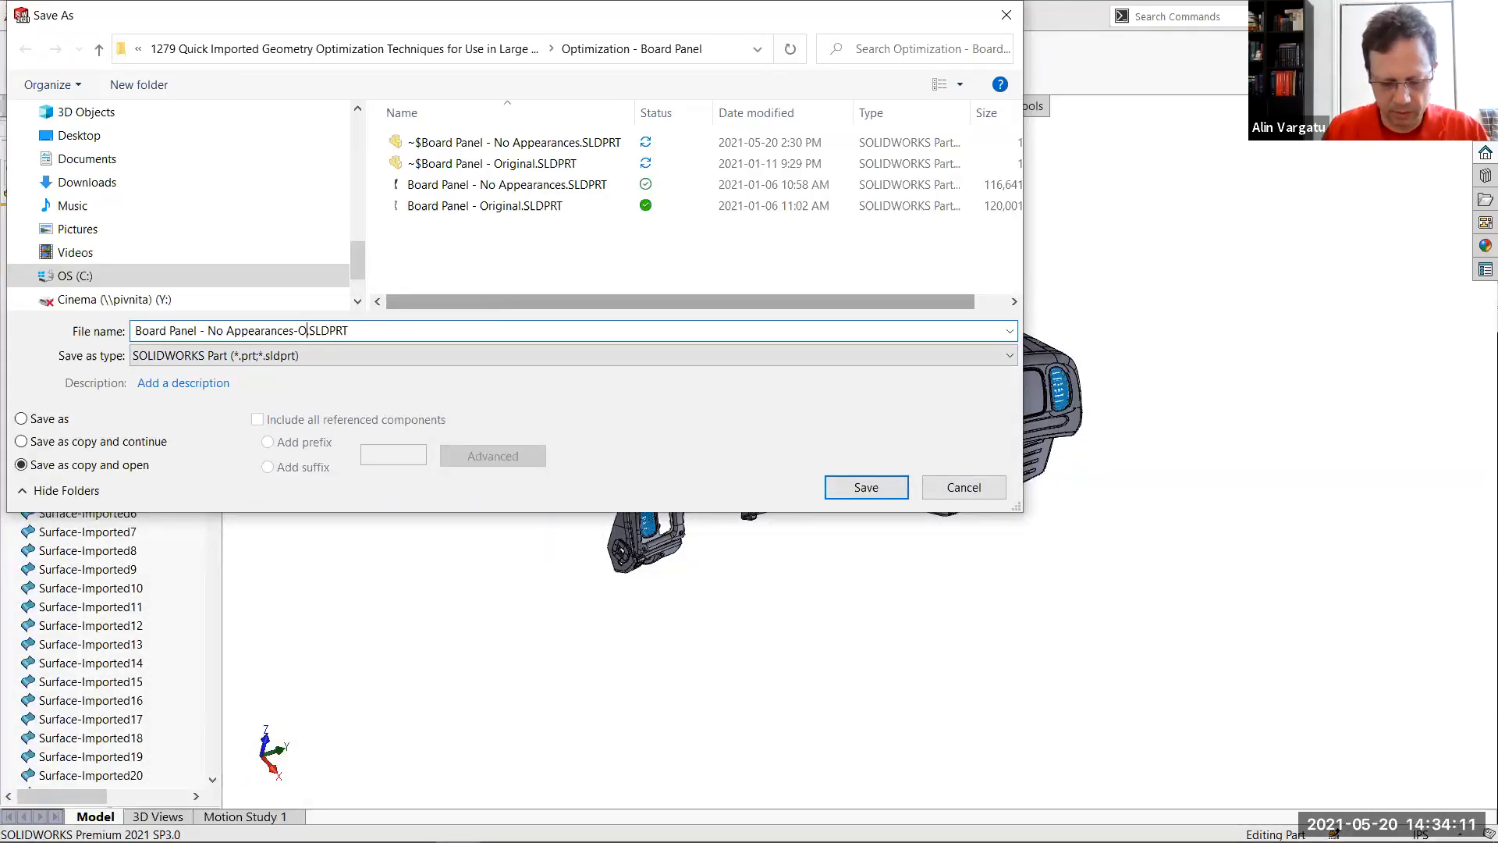
text(d)
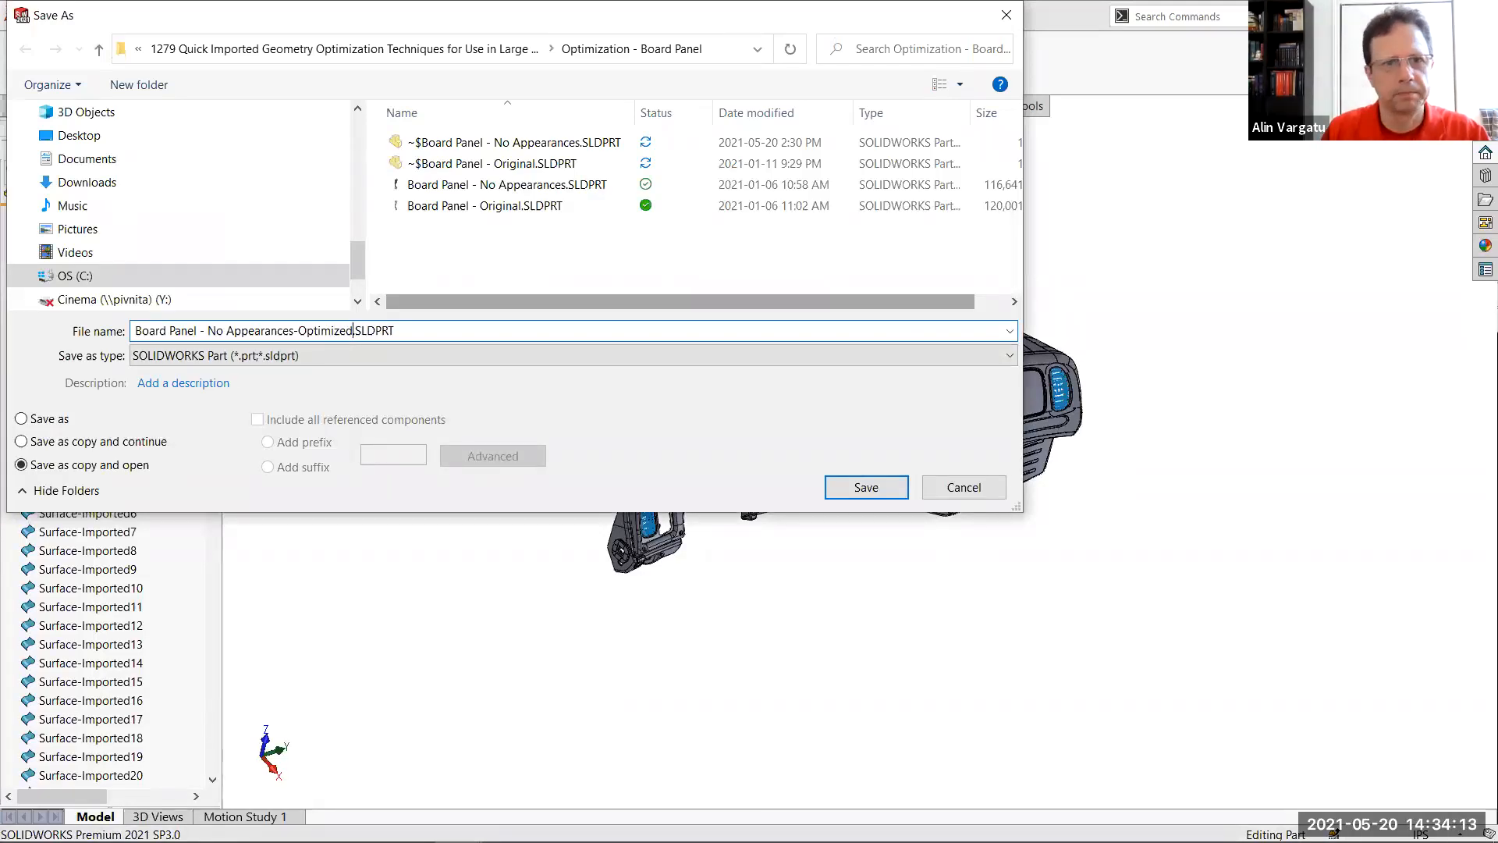
key(Return)
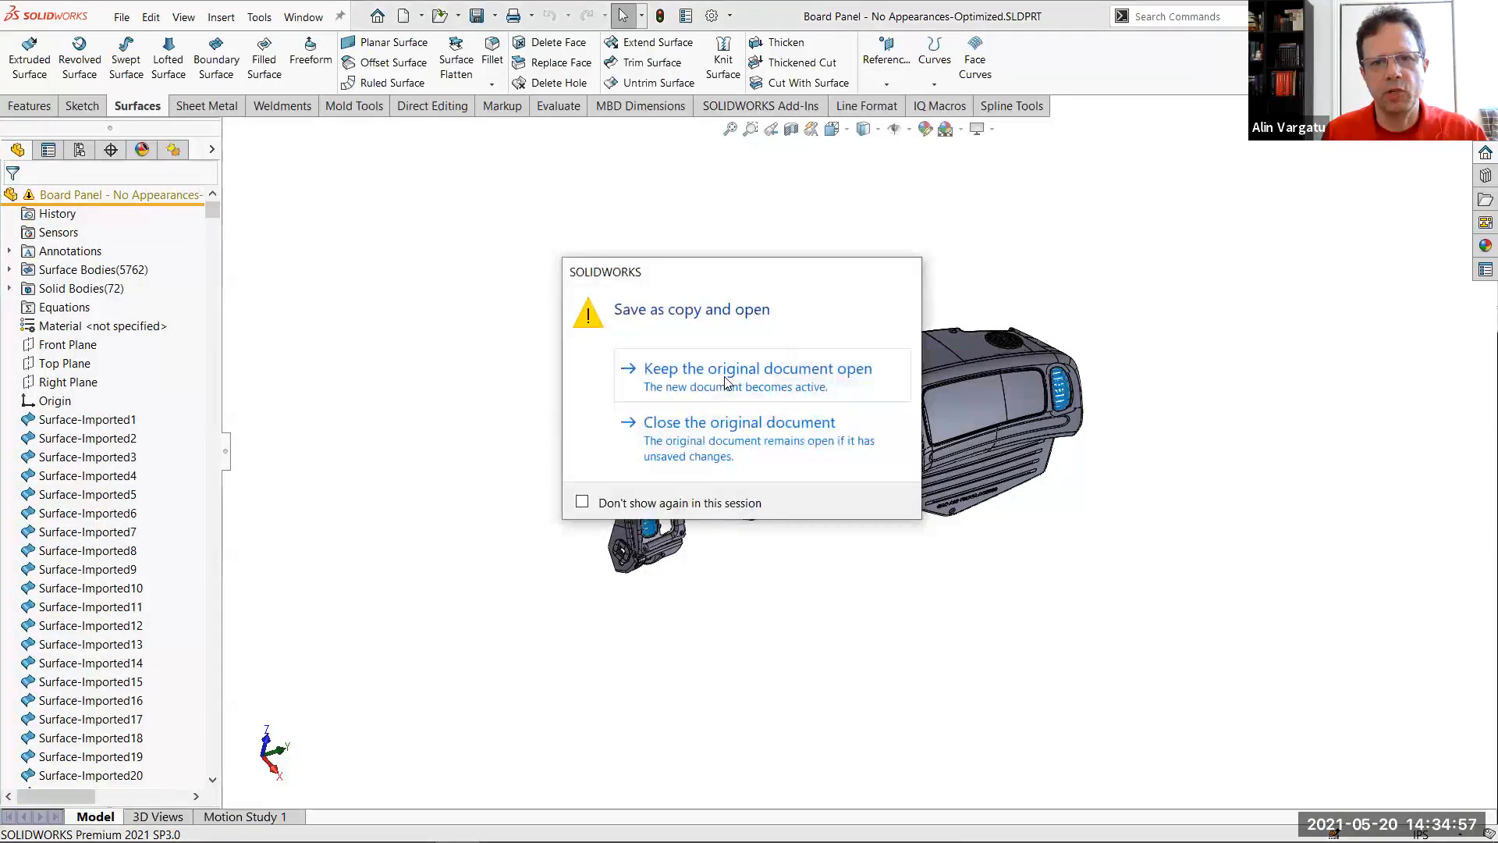
click(724, 378)
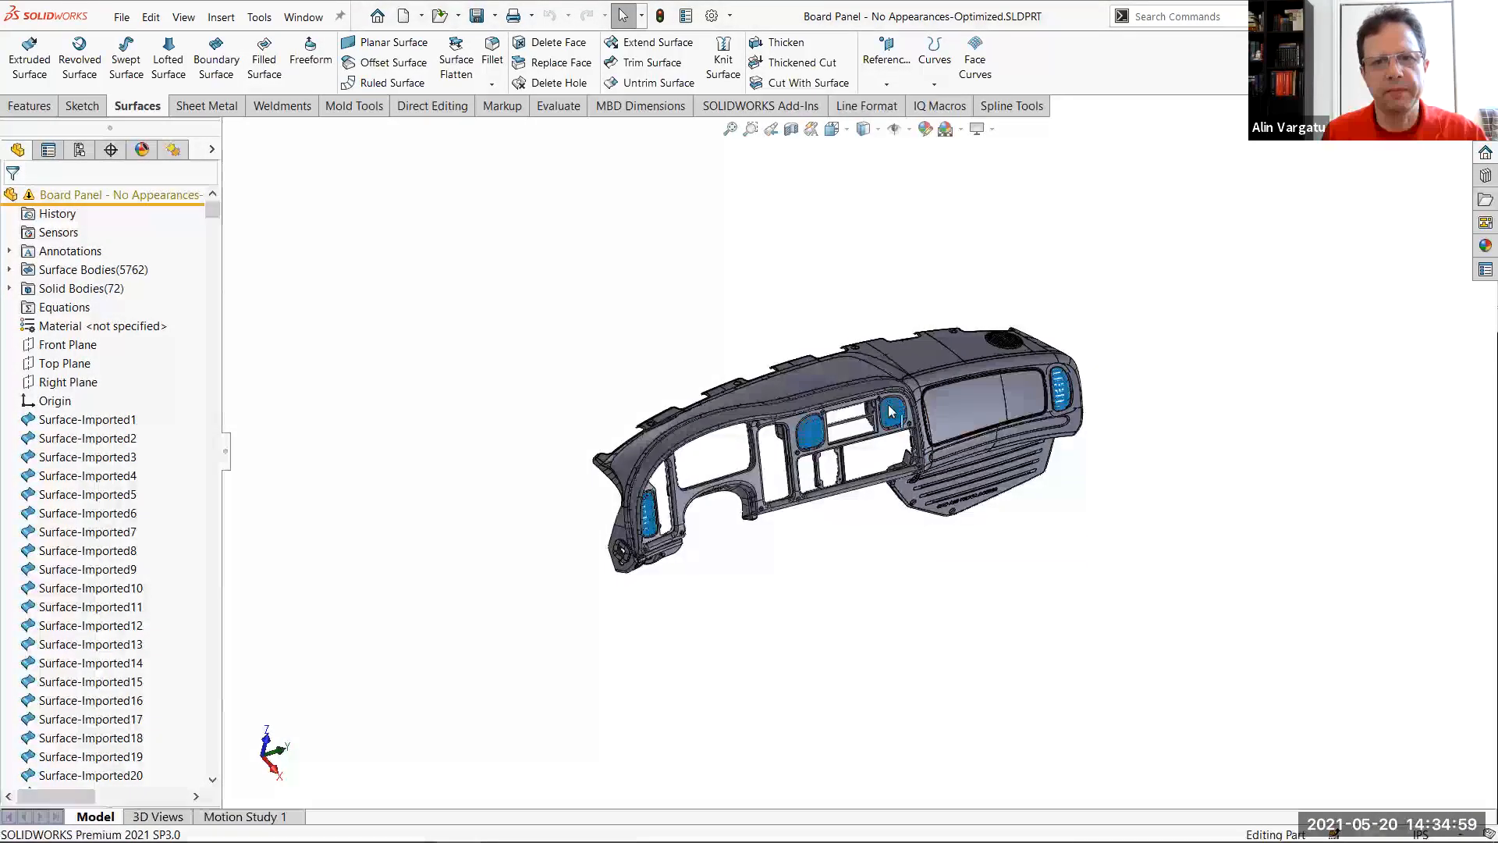
Select a face of Surface-Imported3112 behind the louvres of the dashboard's centre air vent
scroll(890, 411, down, 3)
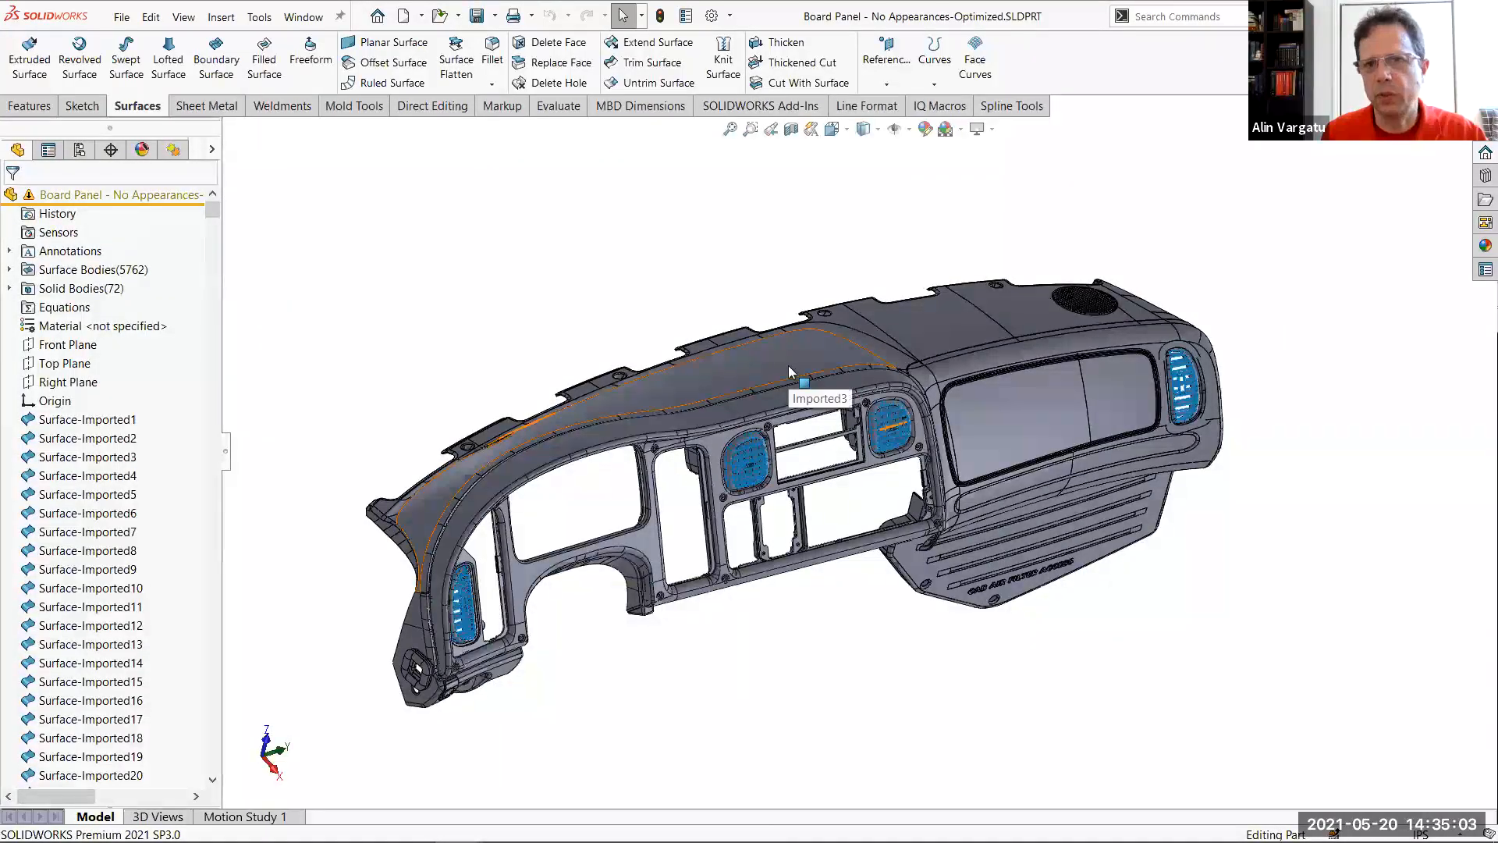
scroll(762, 472, down, 2)
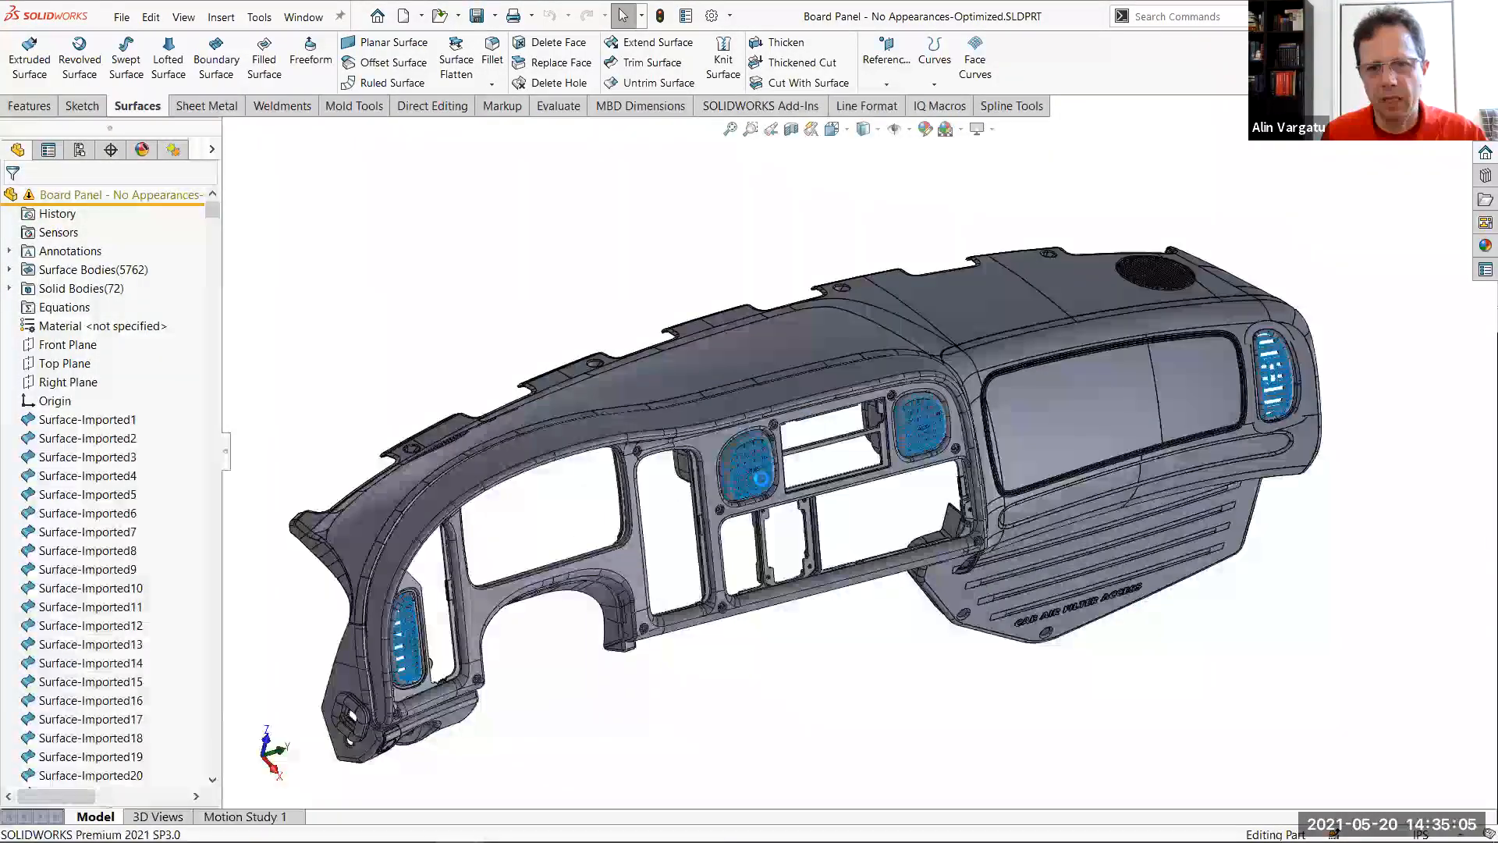
scroll(733, 530, down, 3)
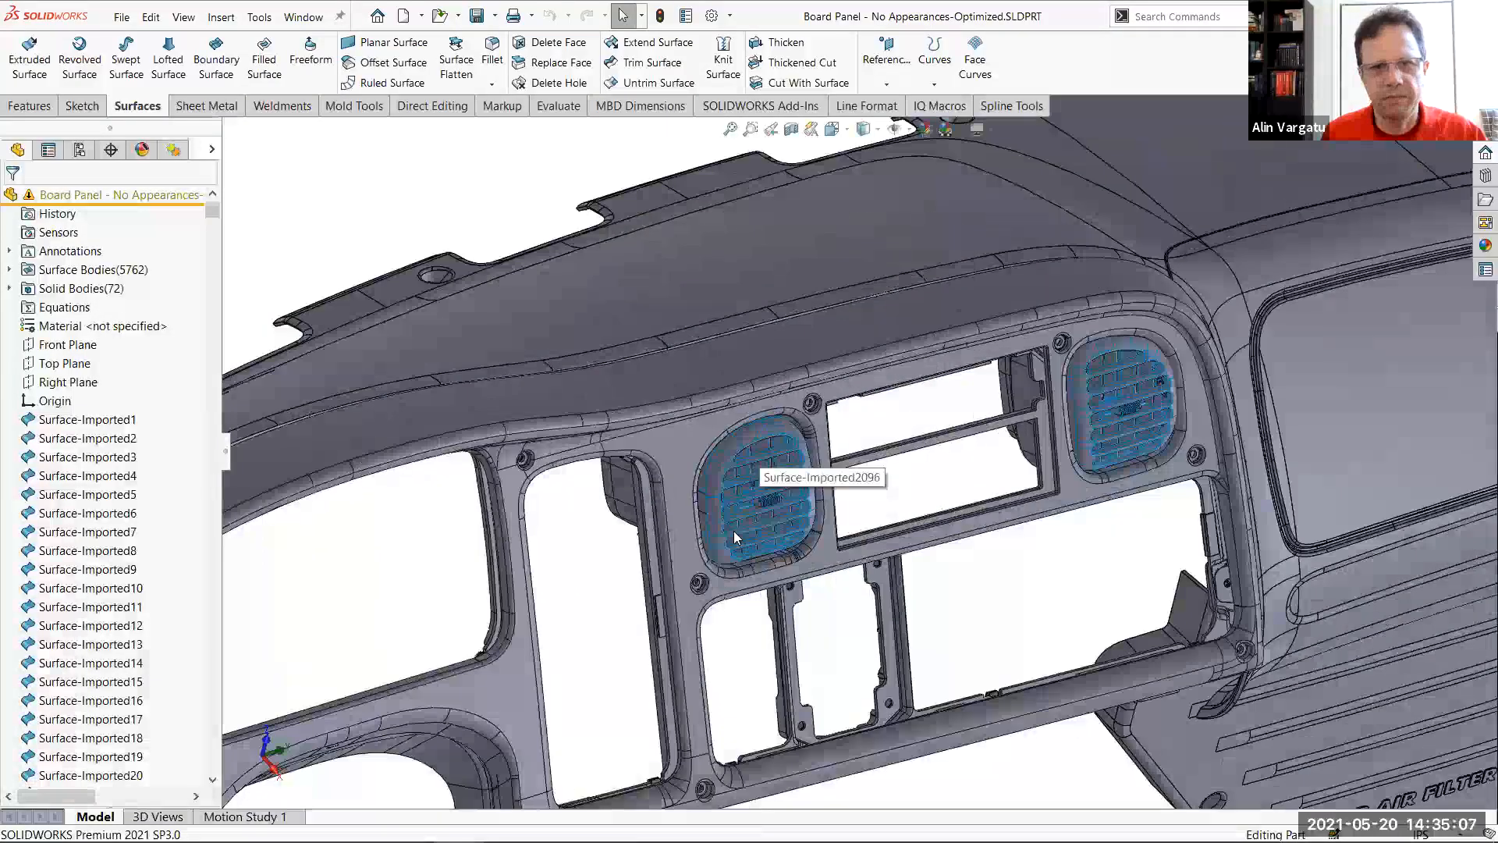
scroll(734, 531, down, 5)
click(733, 532)
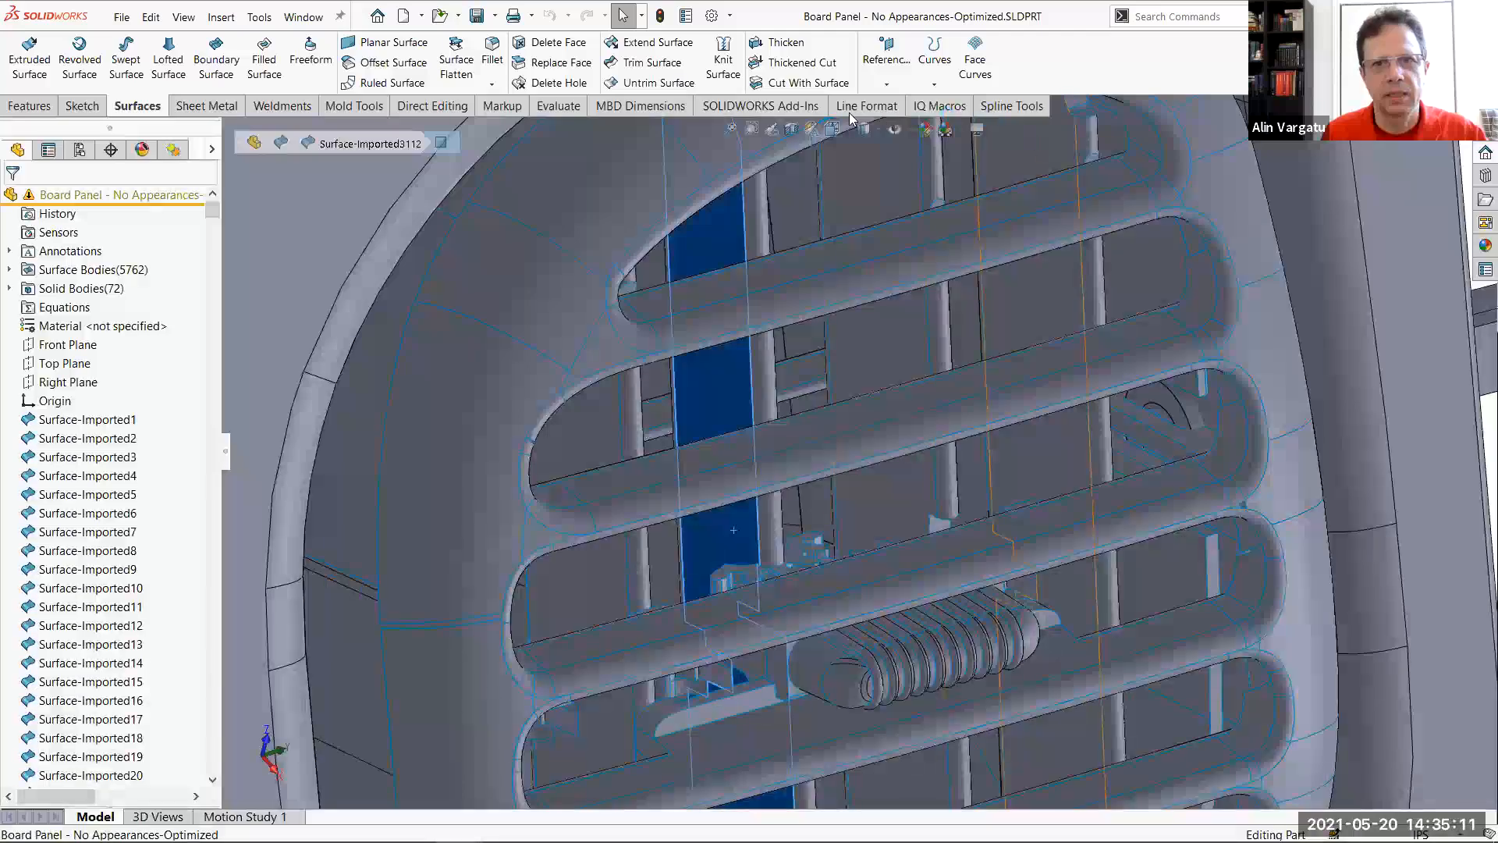
Turn on the FeatureManager system option that scrolls the feature tree to the selected item
click(711, 17)
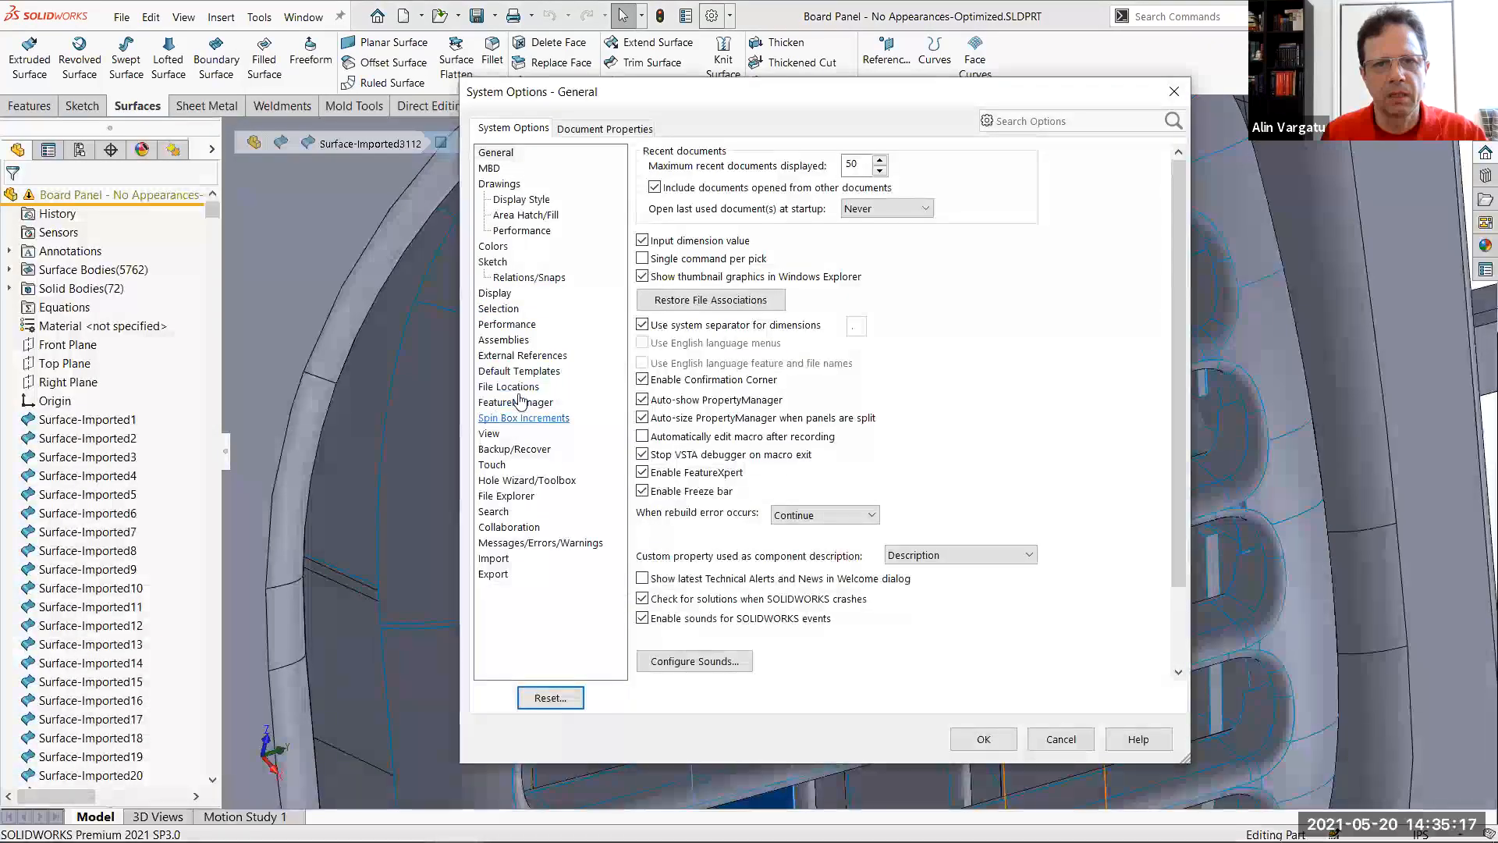
click(516, 402)
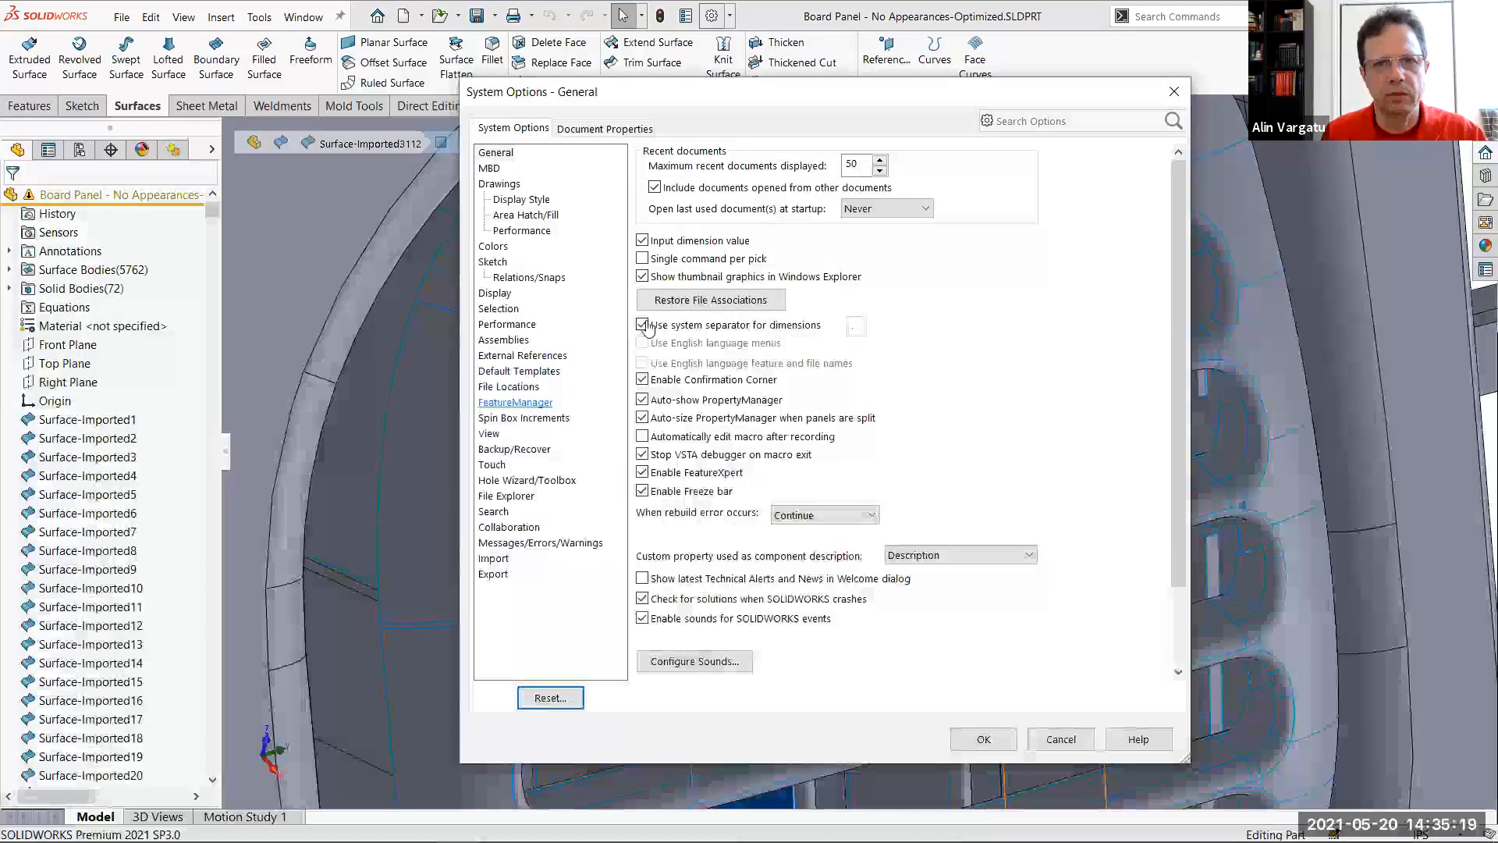
click(664, 154)
click(986, 741)
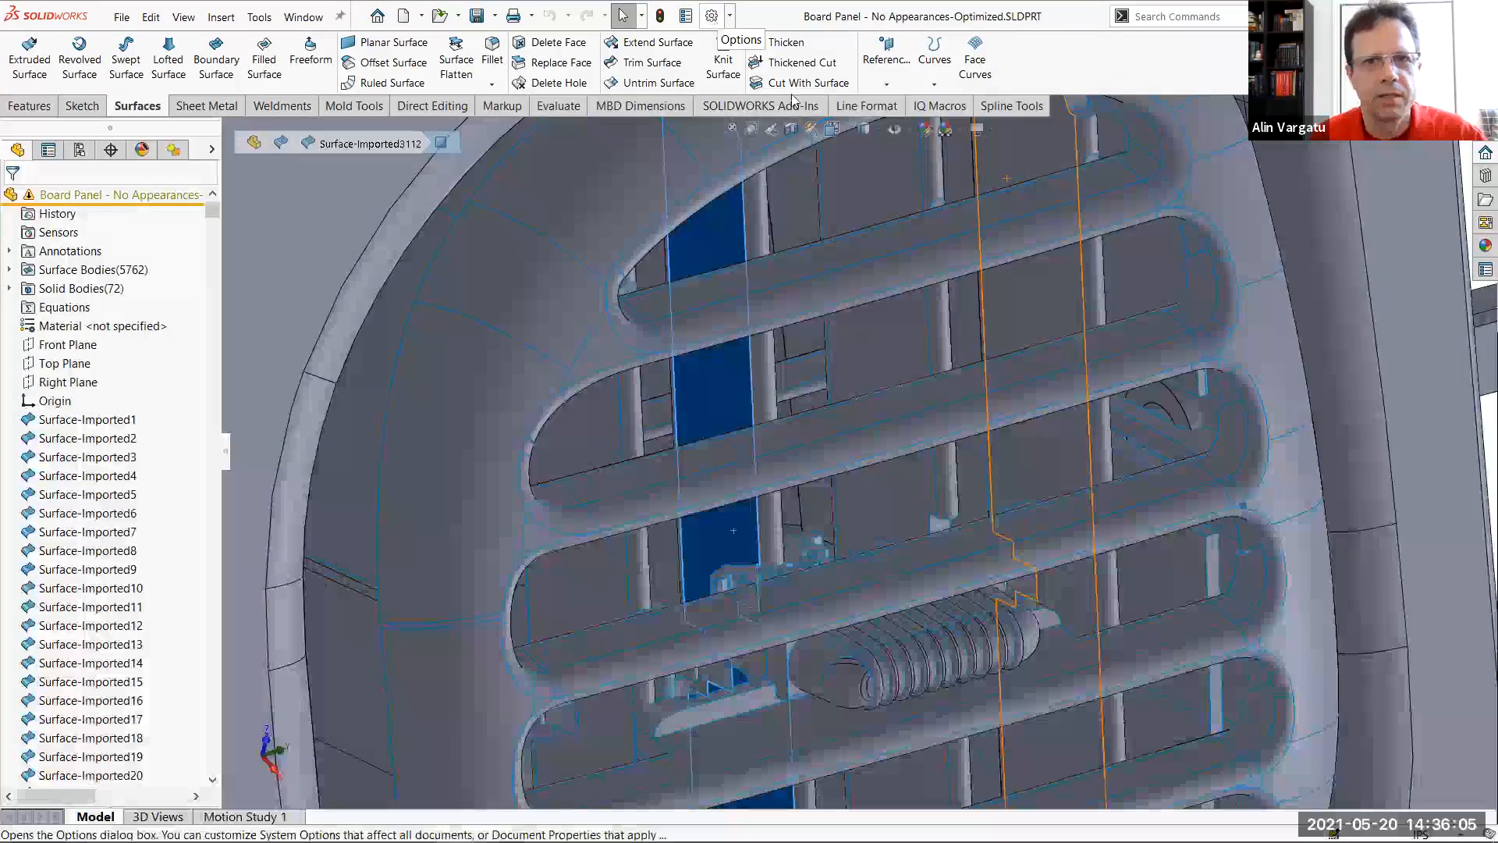
Locate the selected vent surface in the feature tree, and check the tree from its top to its last imported feature
click(724, 256)
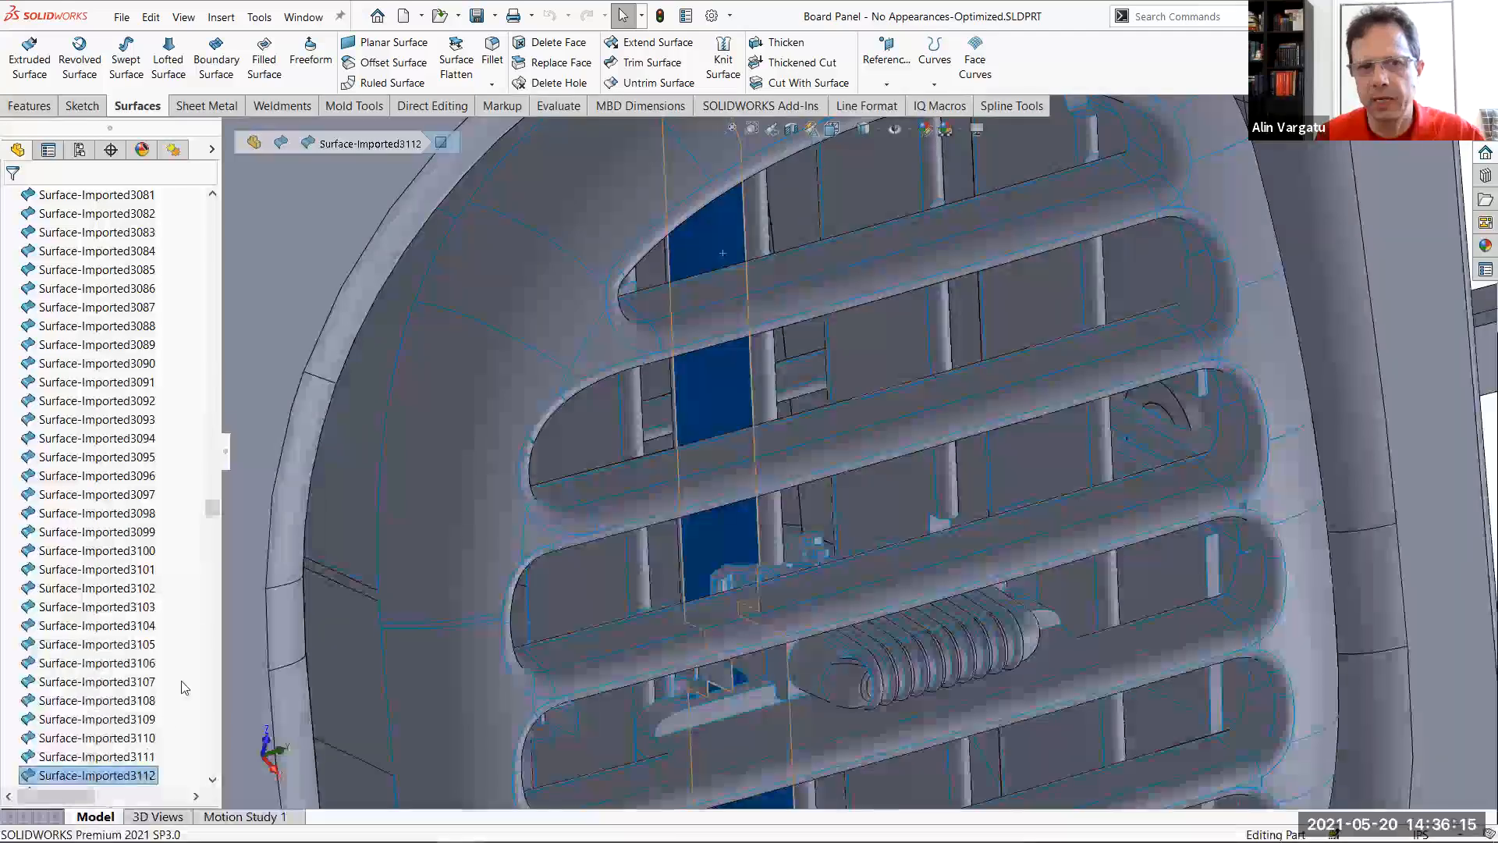
drag(210, 513, 252, 189)
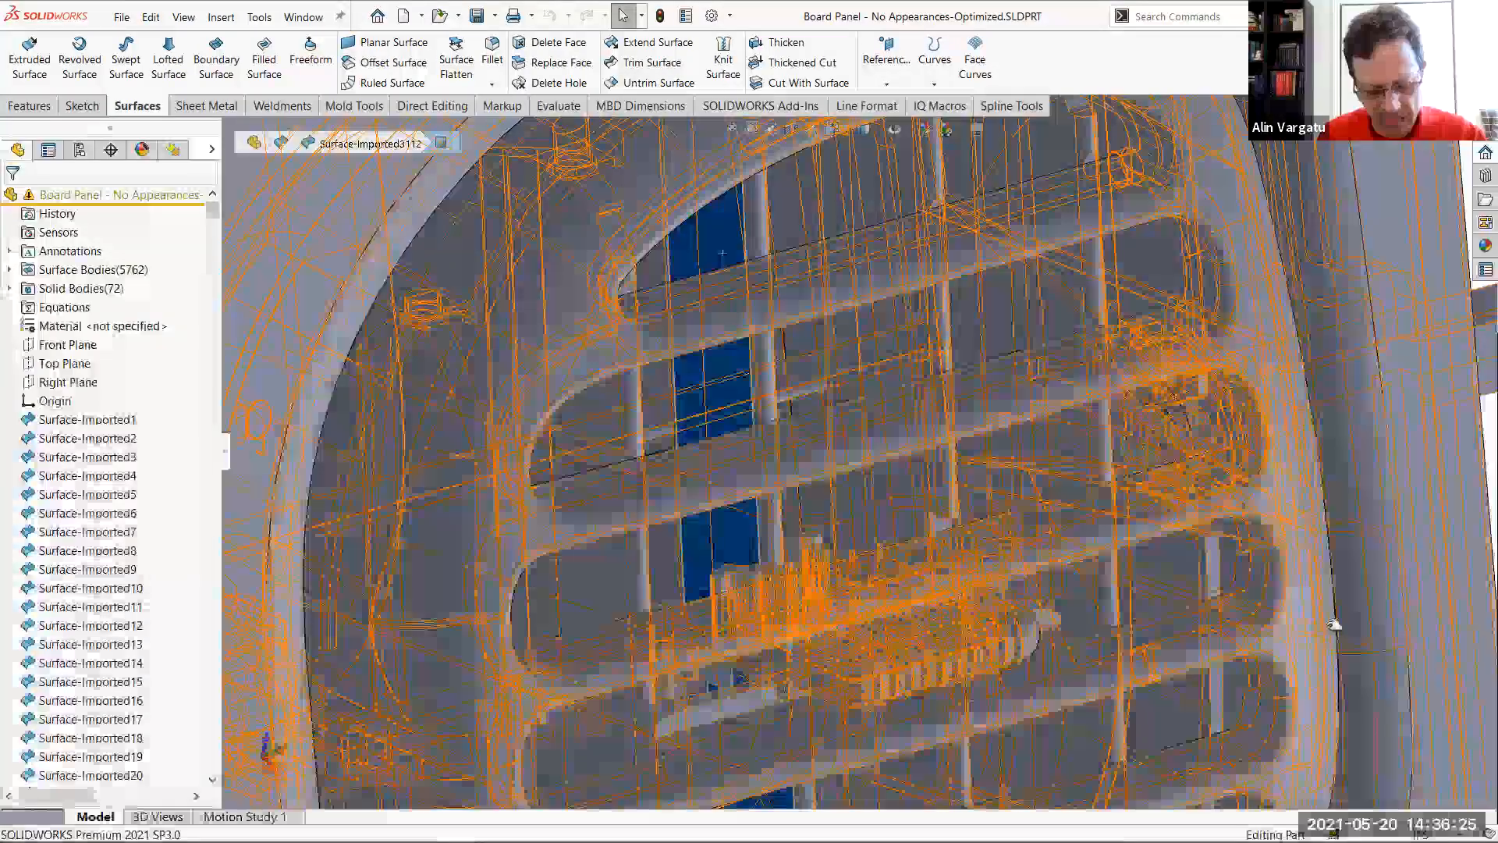
key(End)
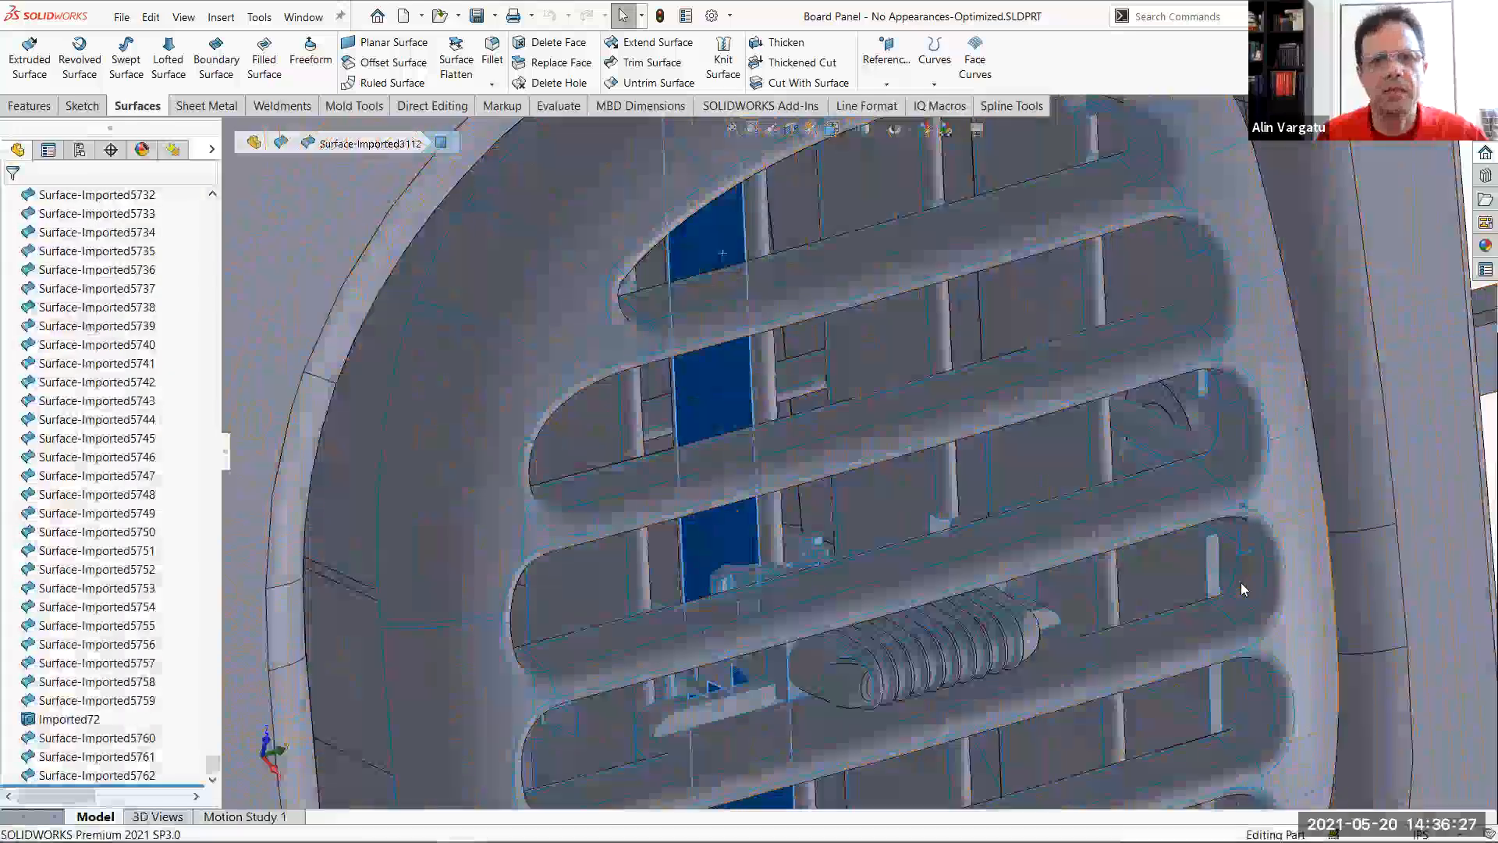
Show the whole dashboard again, clear the surface selection and return to the beginning of the feature tree
key(f)
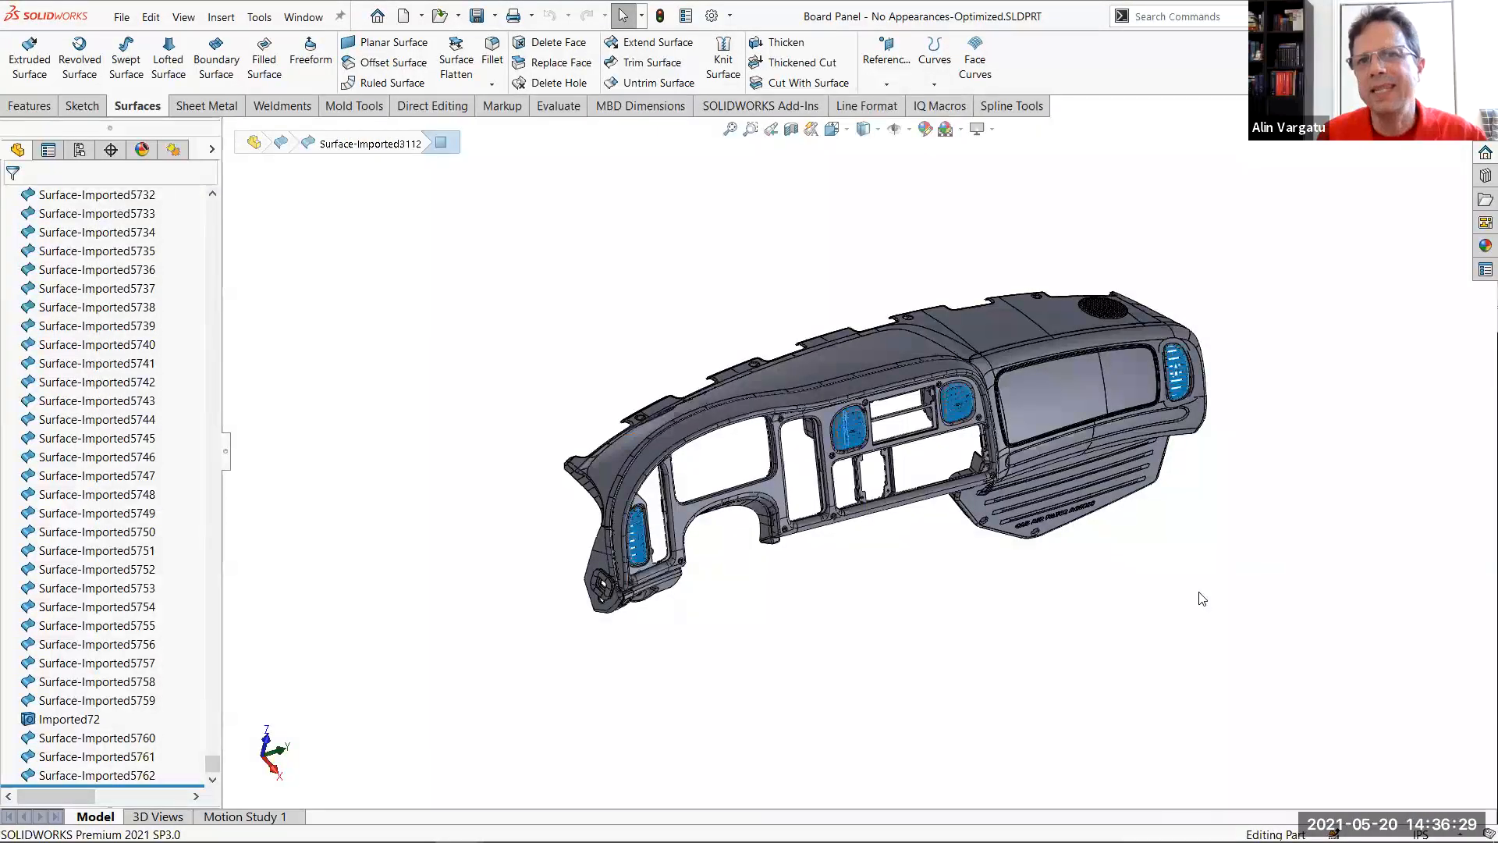
key(Home)
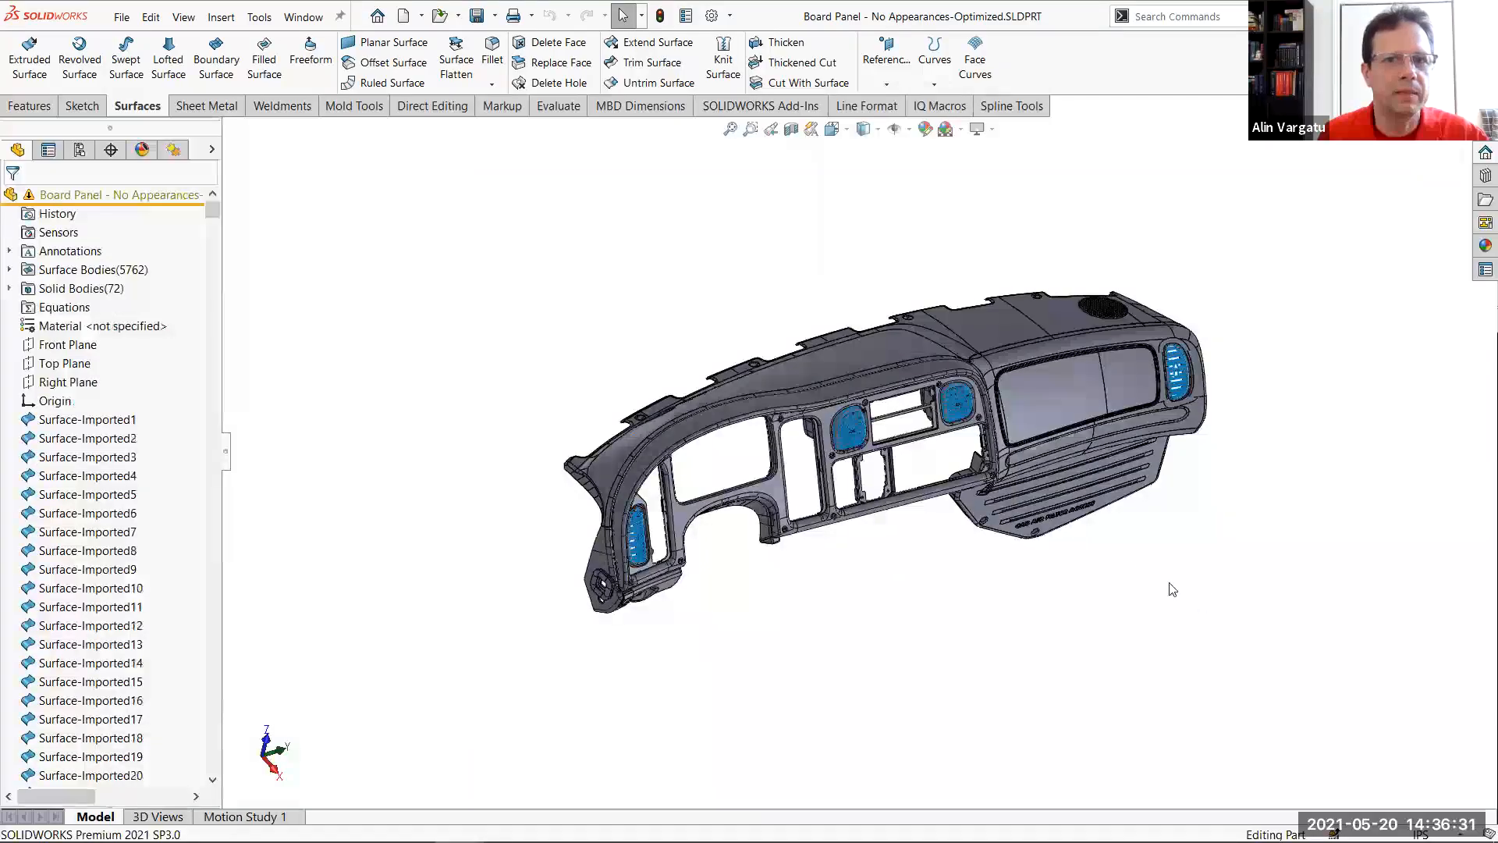
click(879, 345)
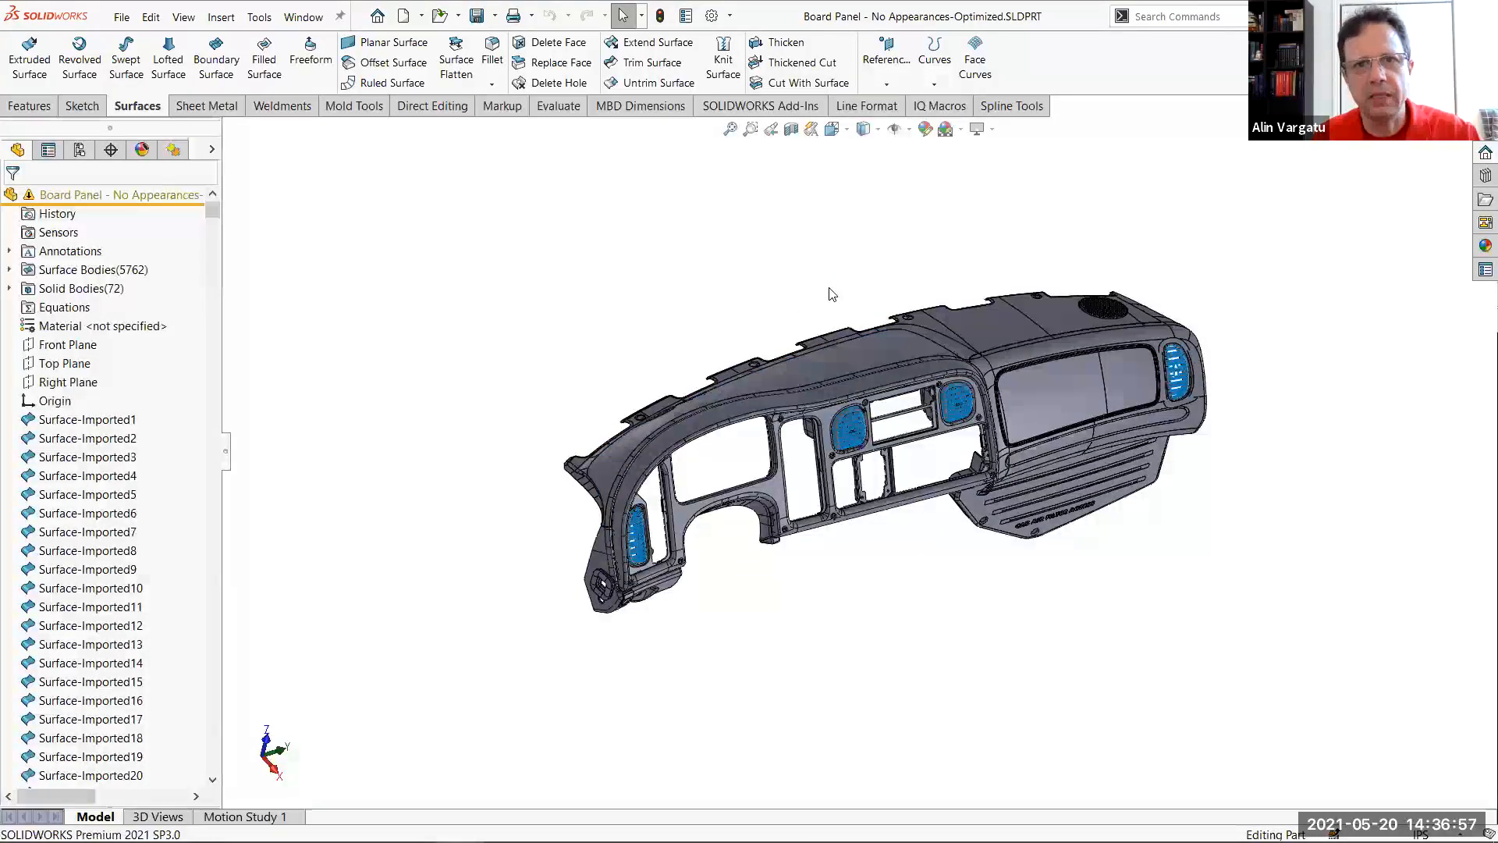
Display the selection filter tools, point them out, and hide them again
key(F5)
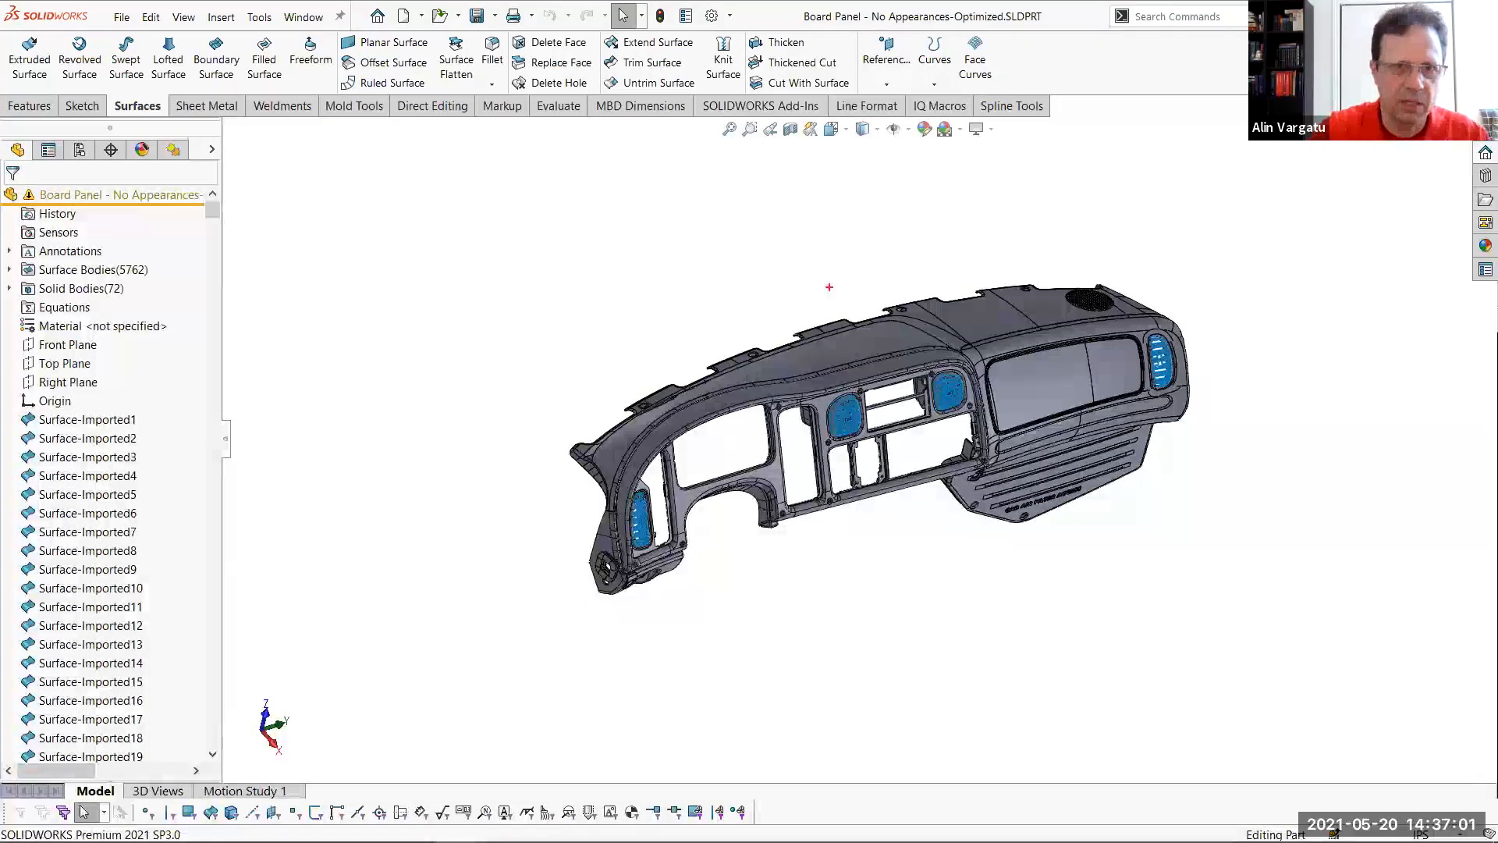
drag(344, 231, 396, 505)
drag(260, 286, 472, 155)
drag(330, 380, 461, 289)
mouse_move(551, 173)
mouse_down()
mouse_move(613, 369)
mouse_move(627, 103)
mouse_up()
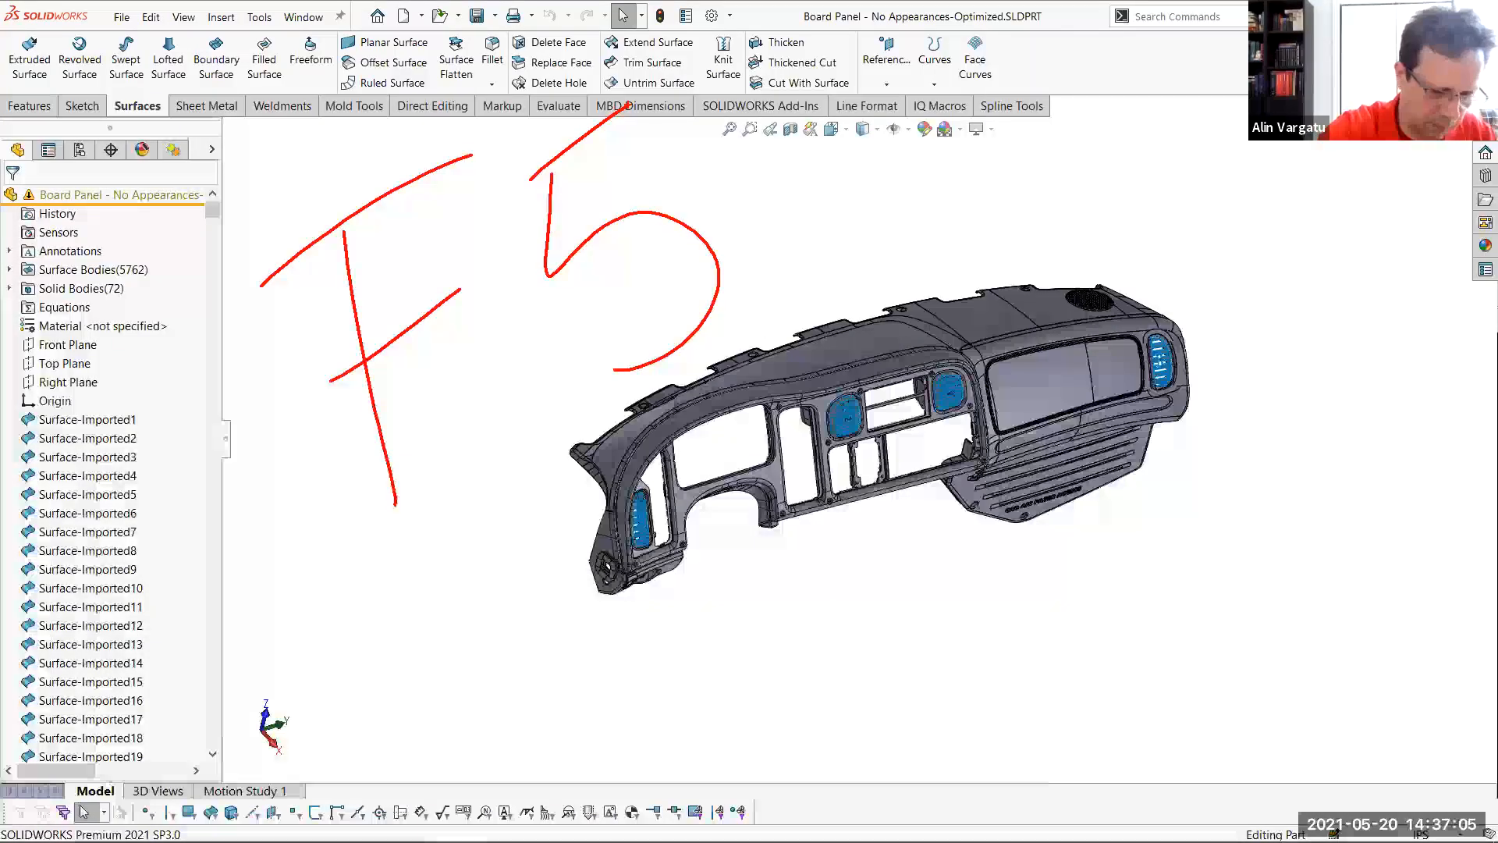
drag(478, 799, 479, 434)
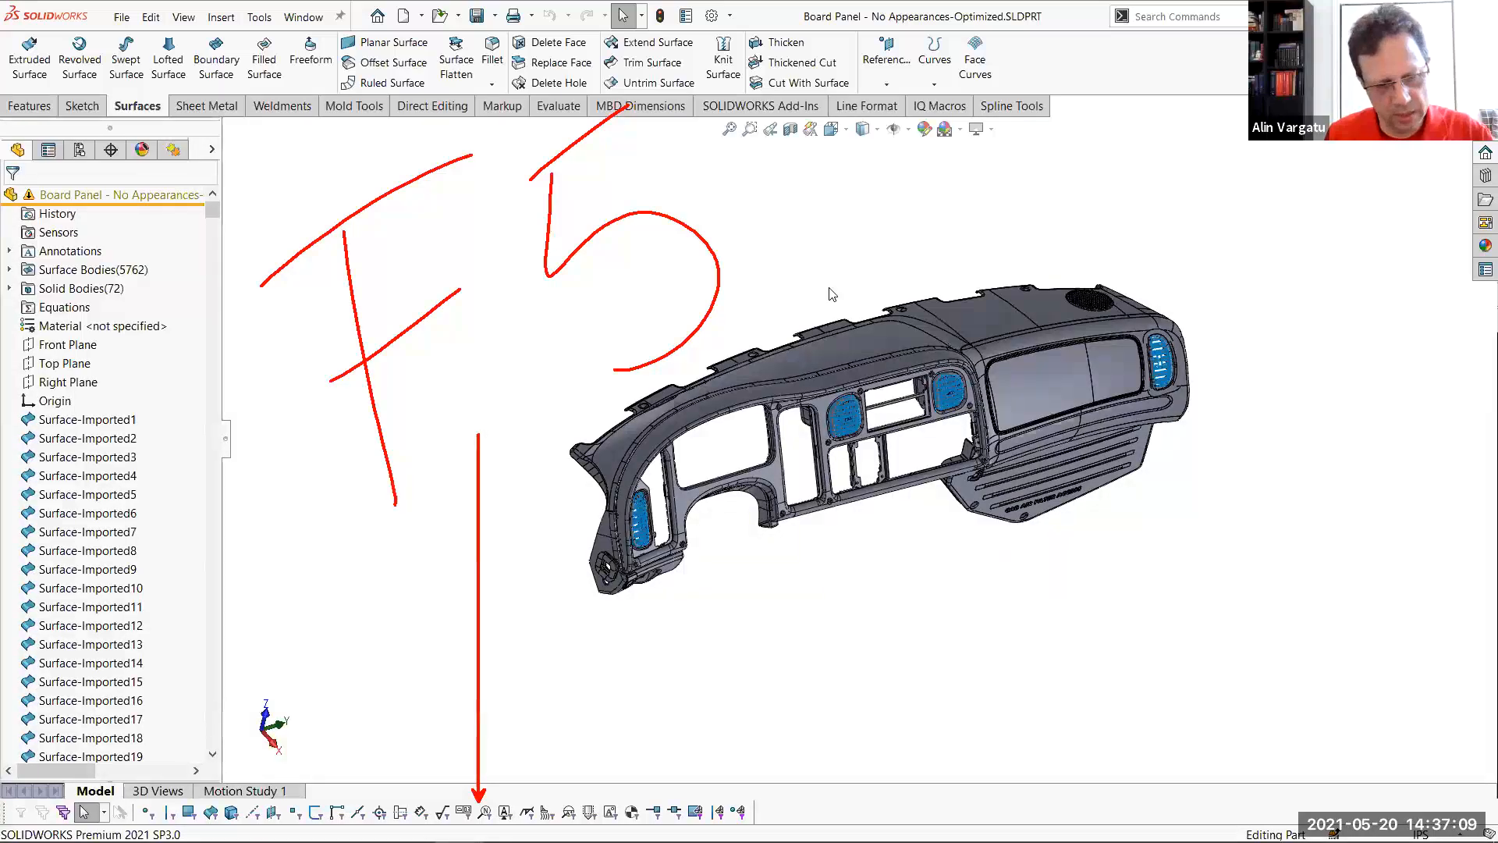
key(Escape)
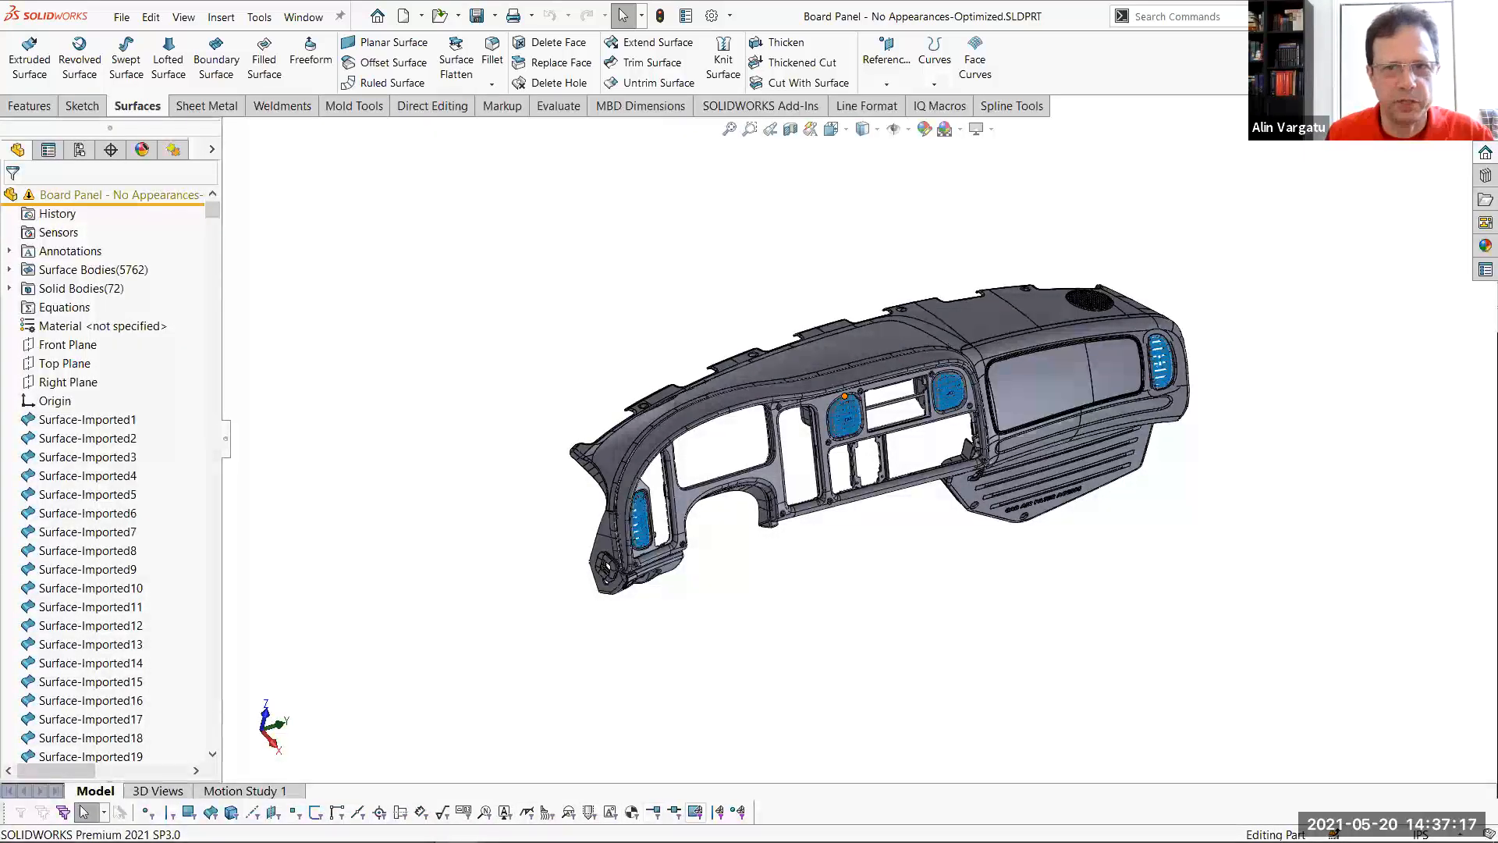
key(F5)
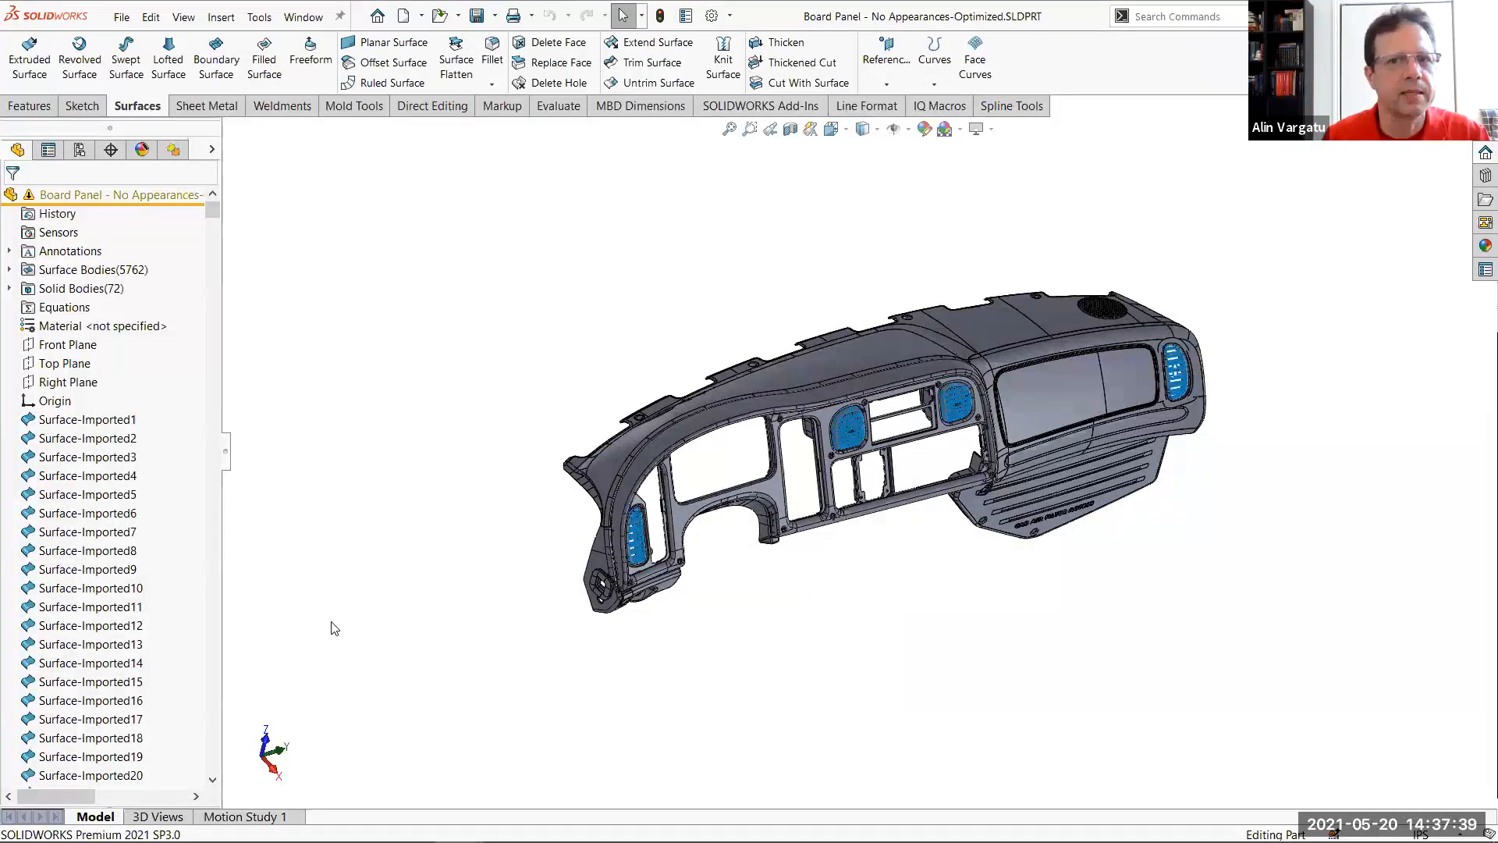
Apply an orange colour appearance at feature level to Imported3, the dashboard's upper cover, using the standard swatches
click(862, 361)
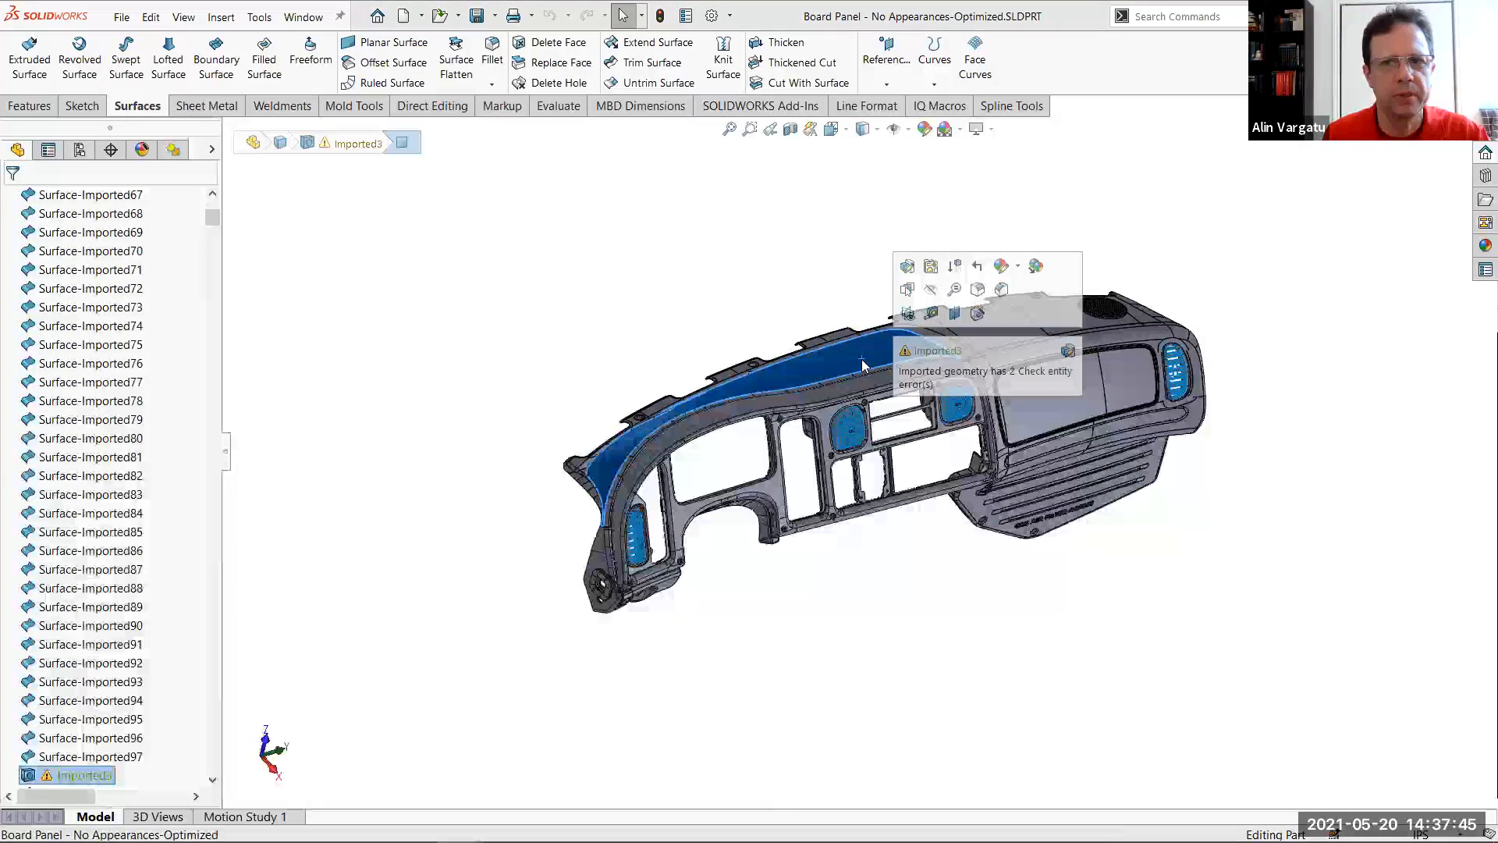
click(1018, 268)
click(1021, 318)
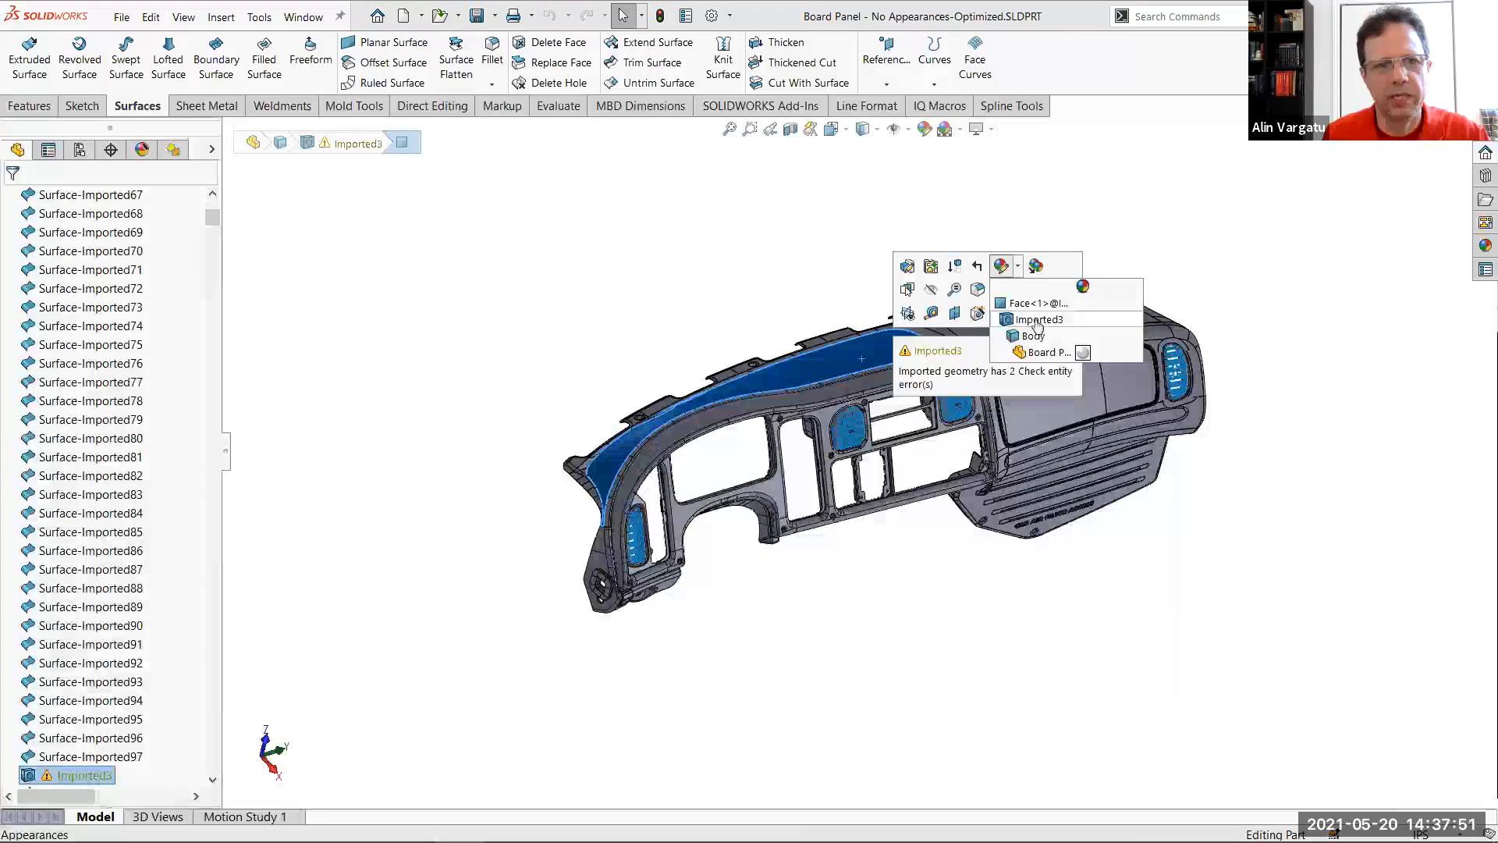
click(1037, 324)
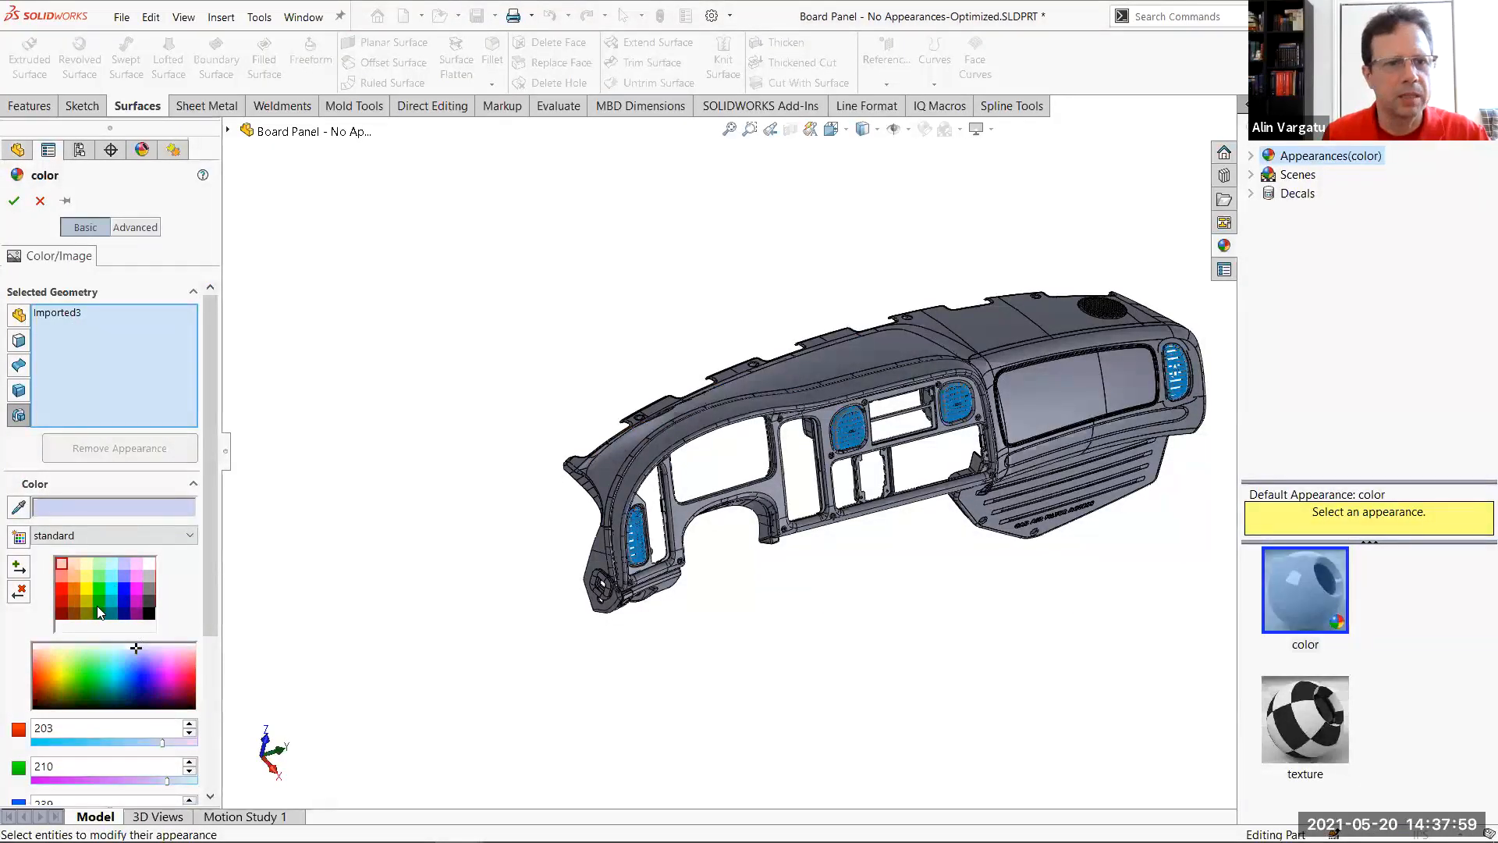
click(72, 588)
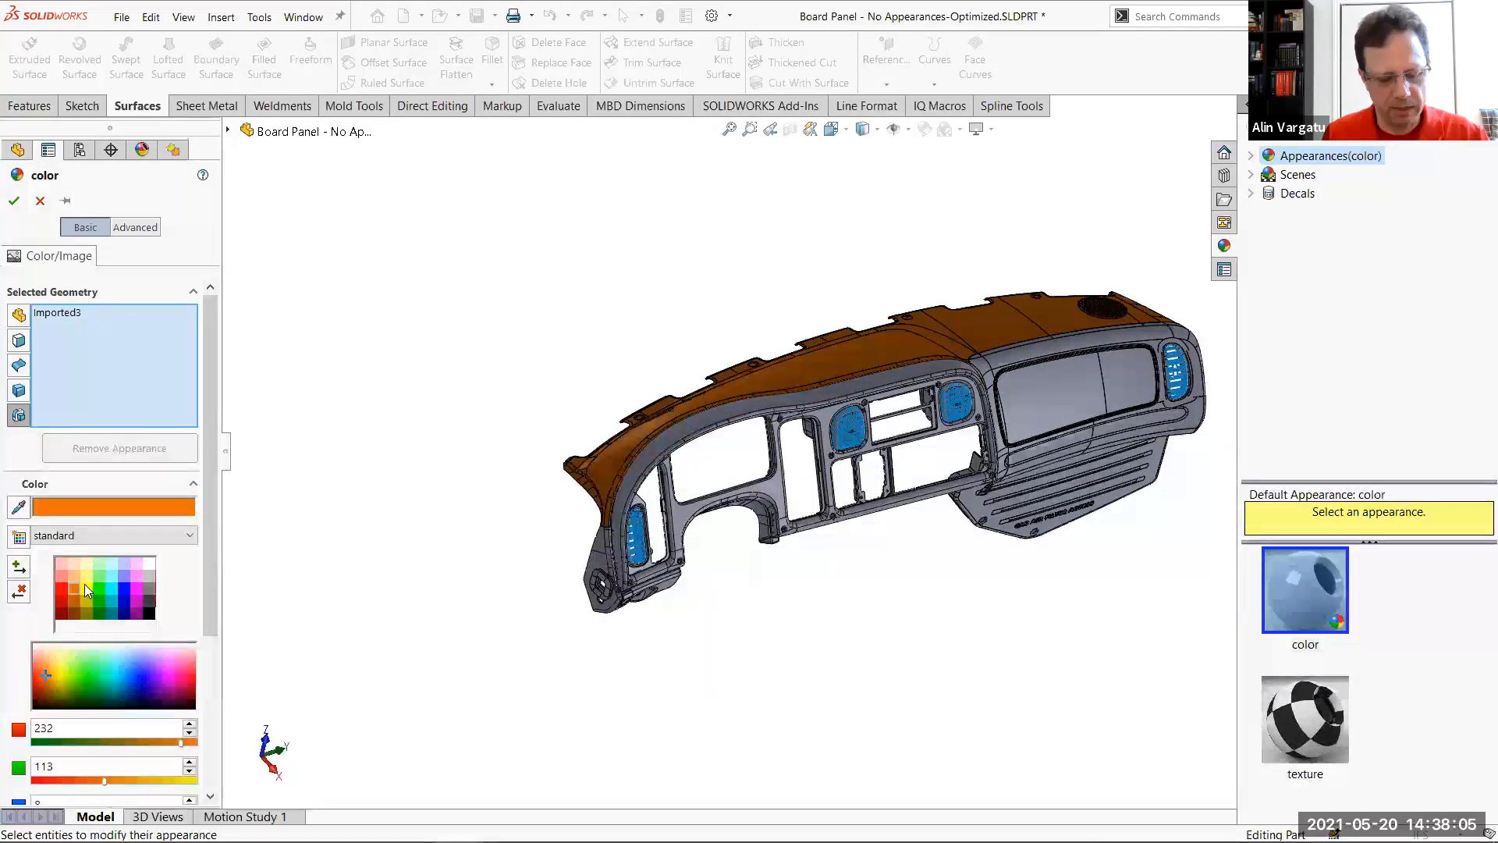
ctrl+drag(8, 399, 43, 425)
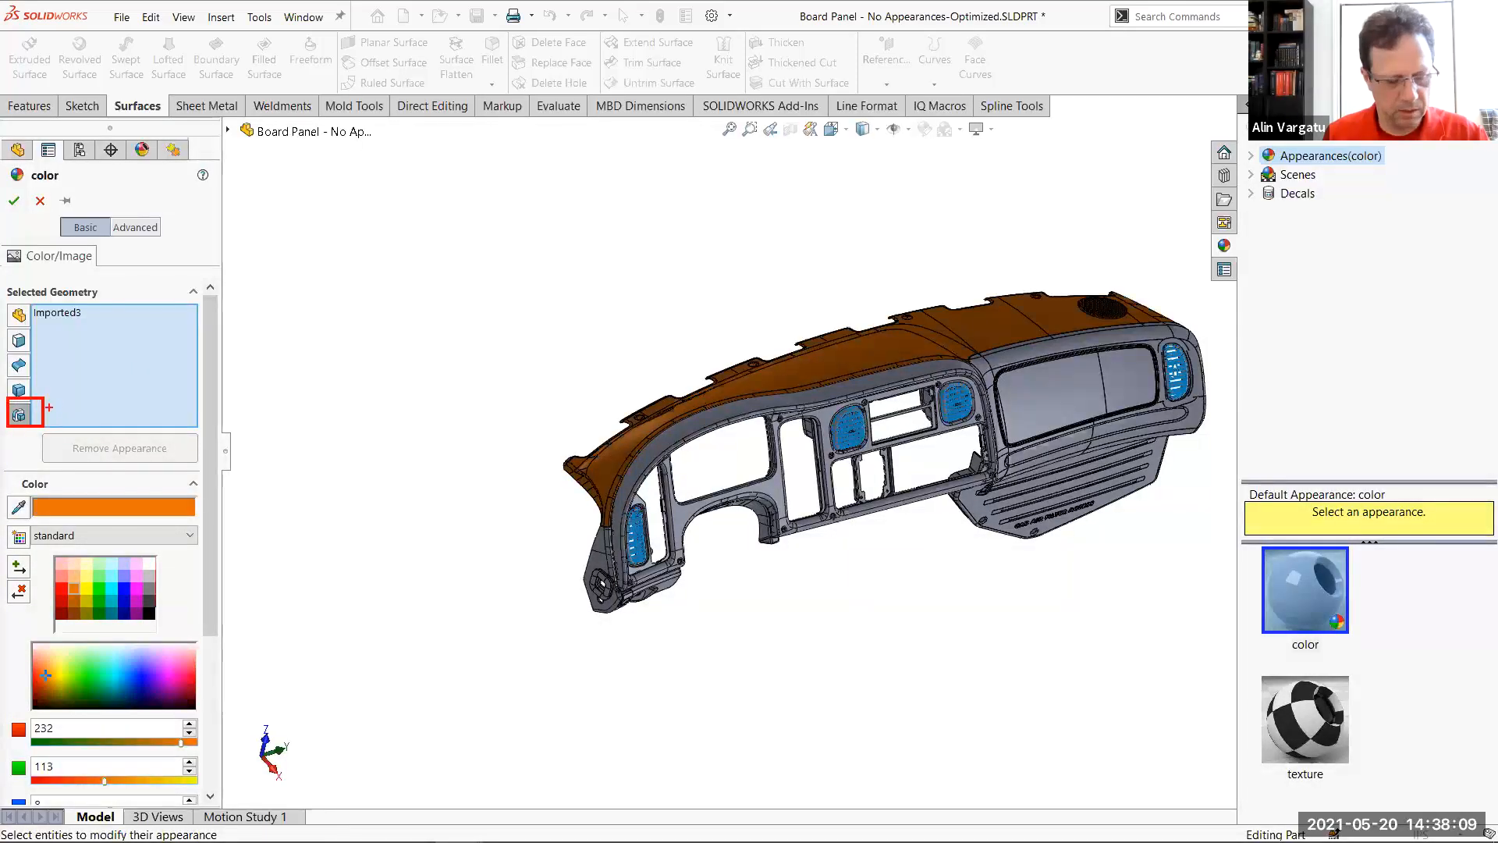
ctrl+shift+drag(44, 408, 261, 306)
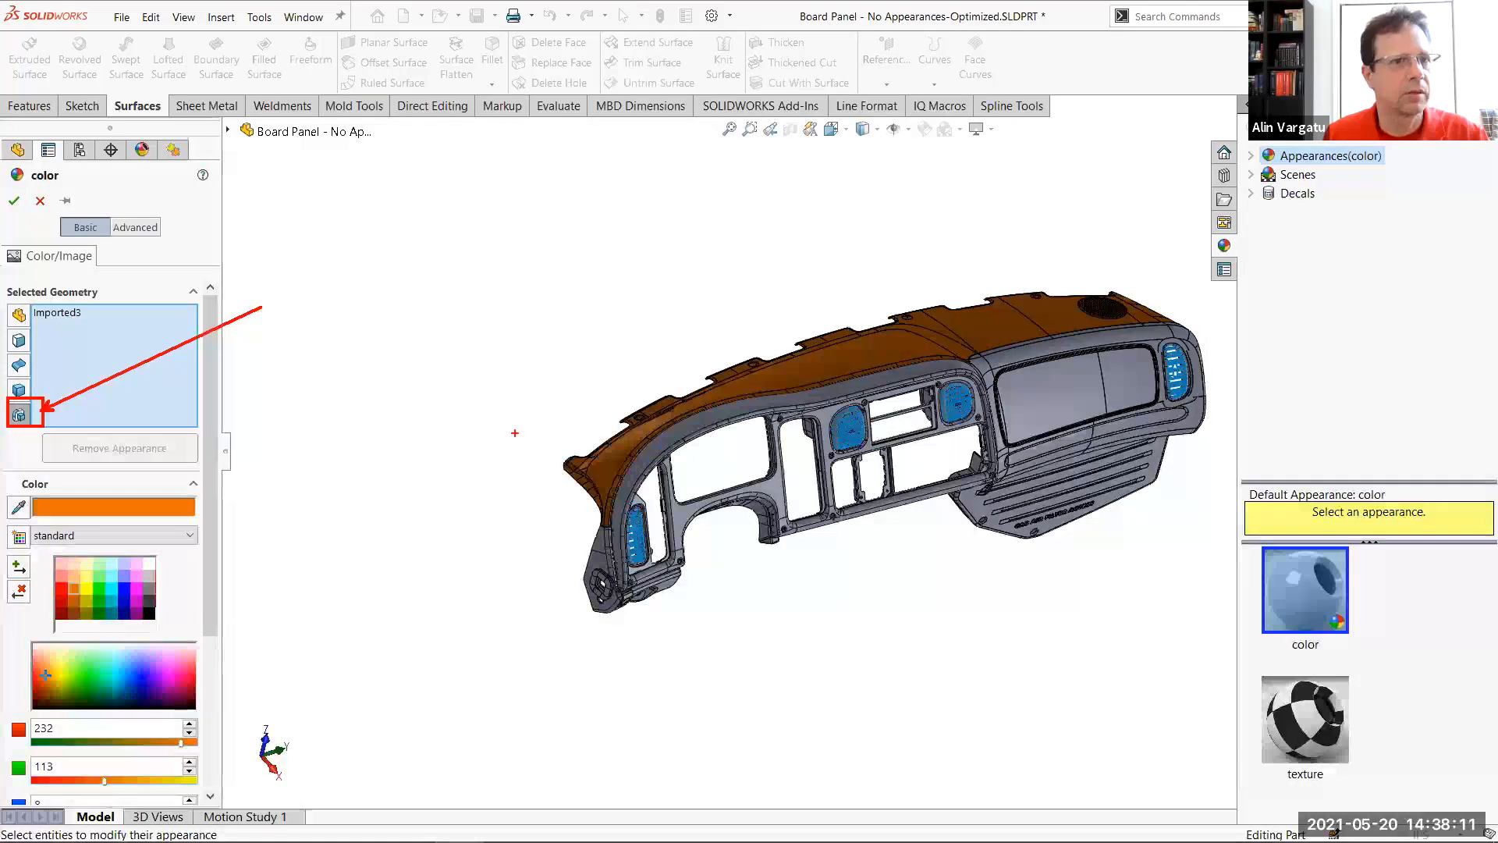
key(Escape)
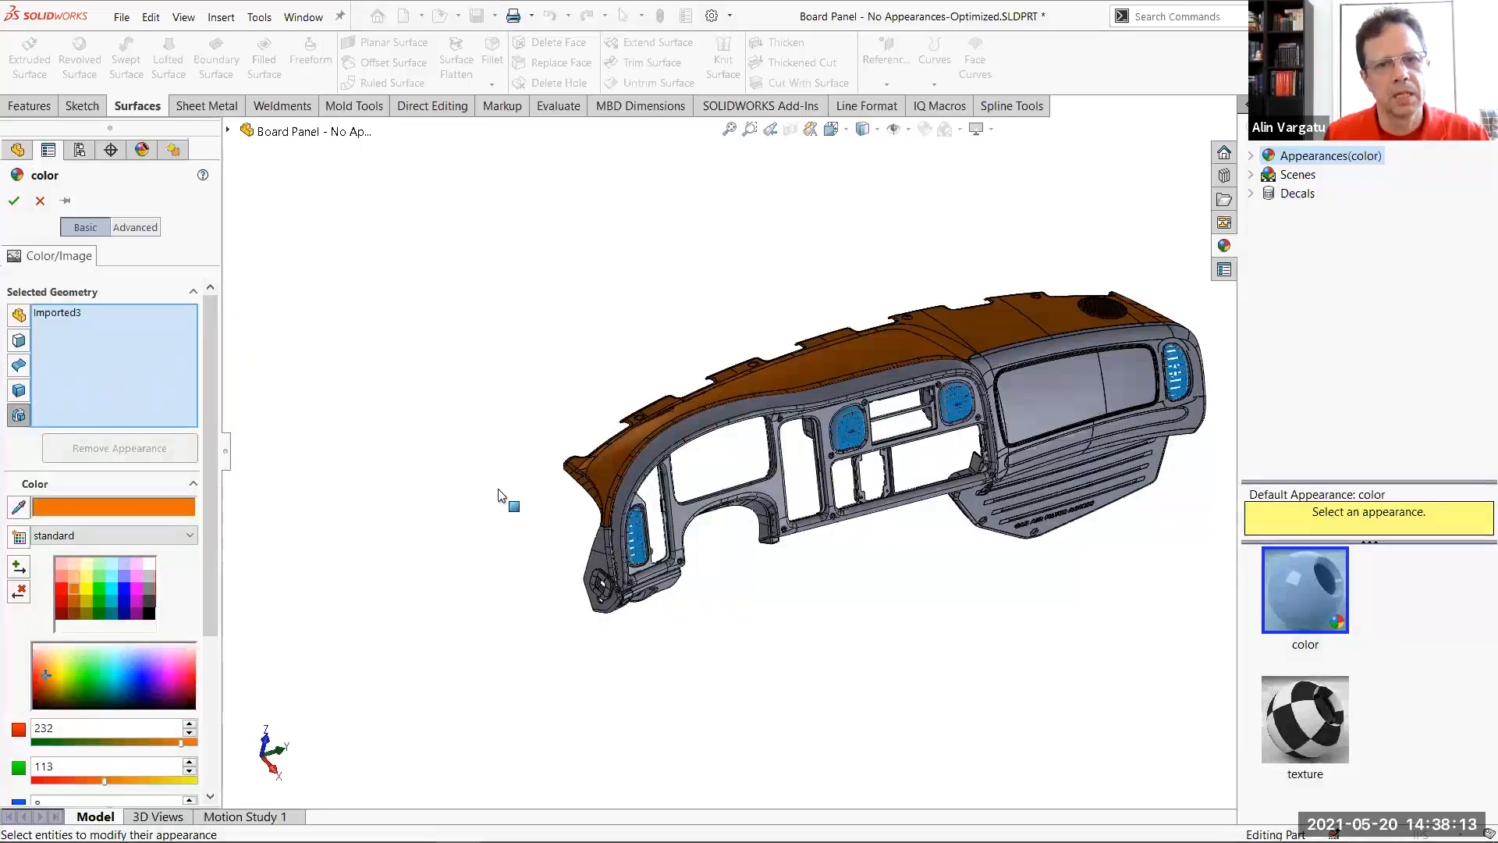
Add the dashboard features Surface-Imported3301, Surface-Imported2346, Imported47 and Imported54 to the orange appearance
click(600, 547)
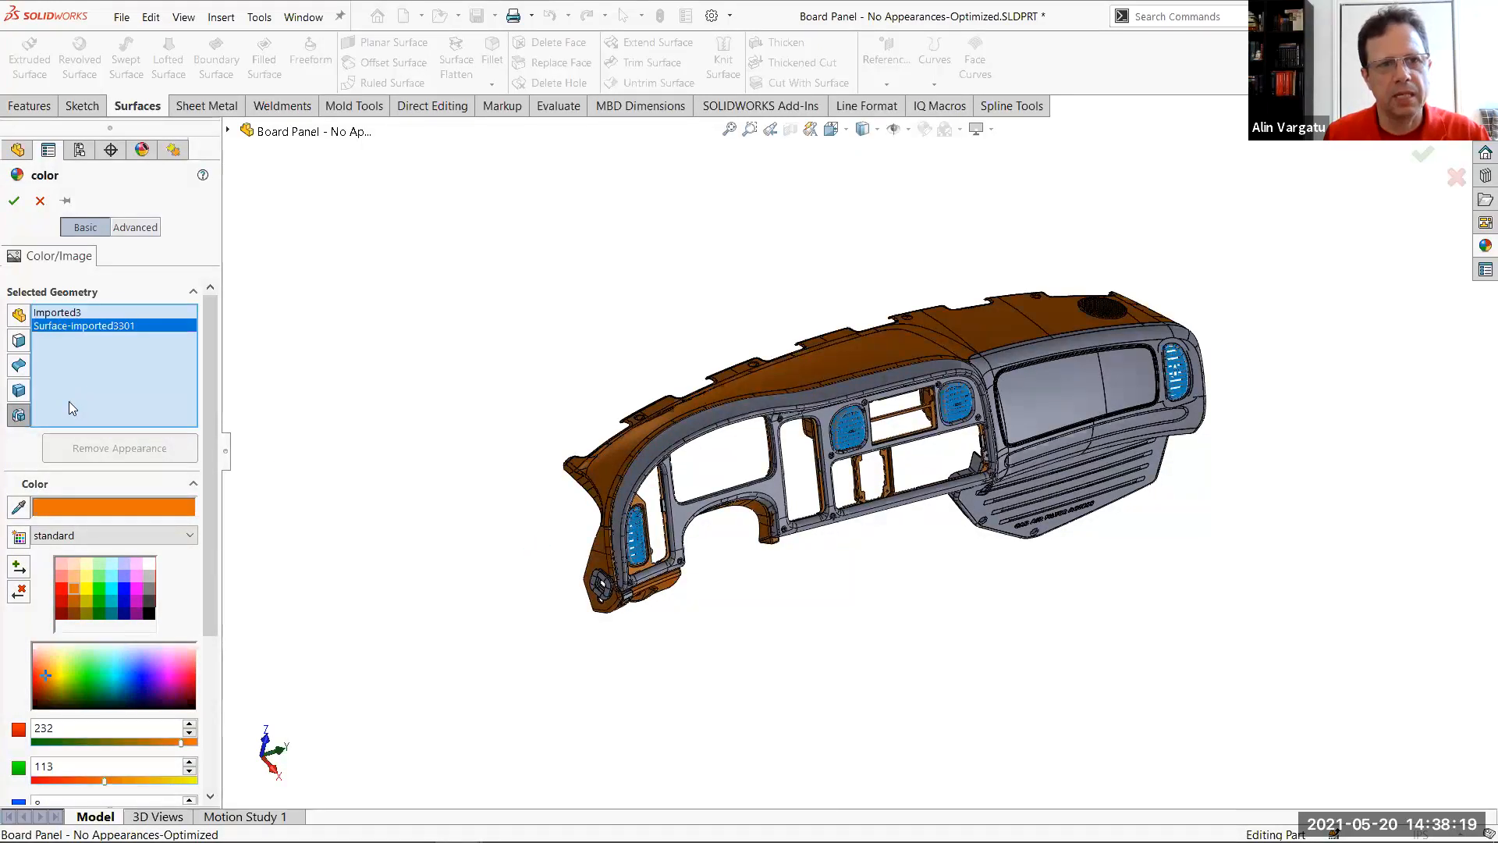
click(1330, 605)
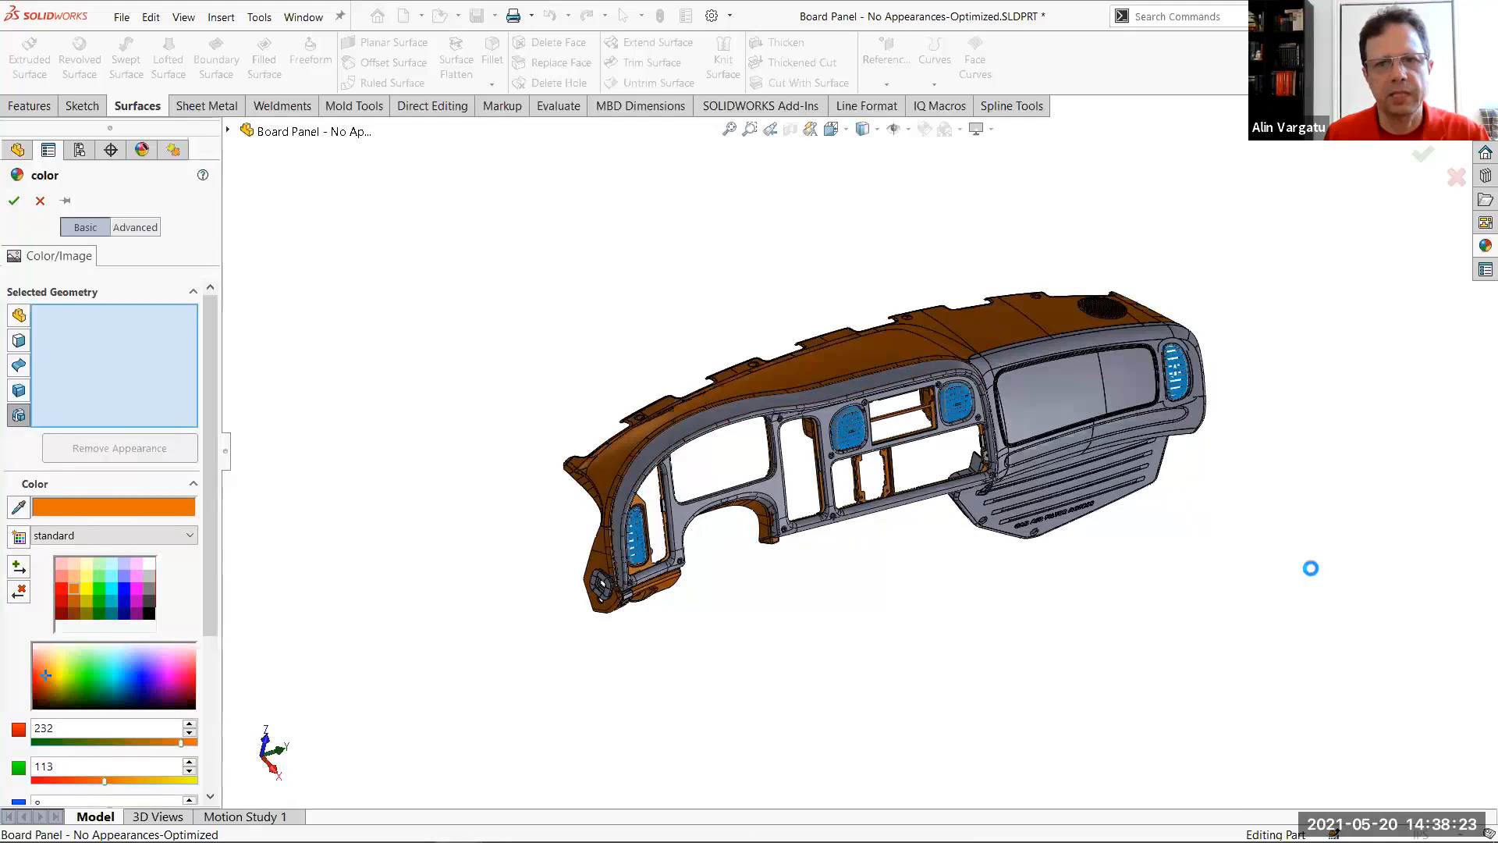
click(1072, 401)
click(1256, 561)
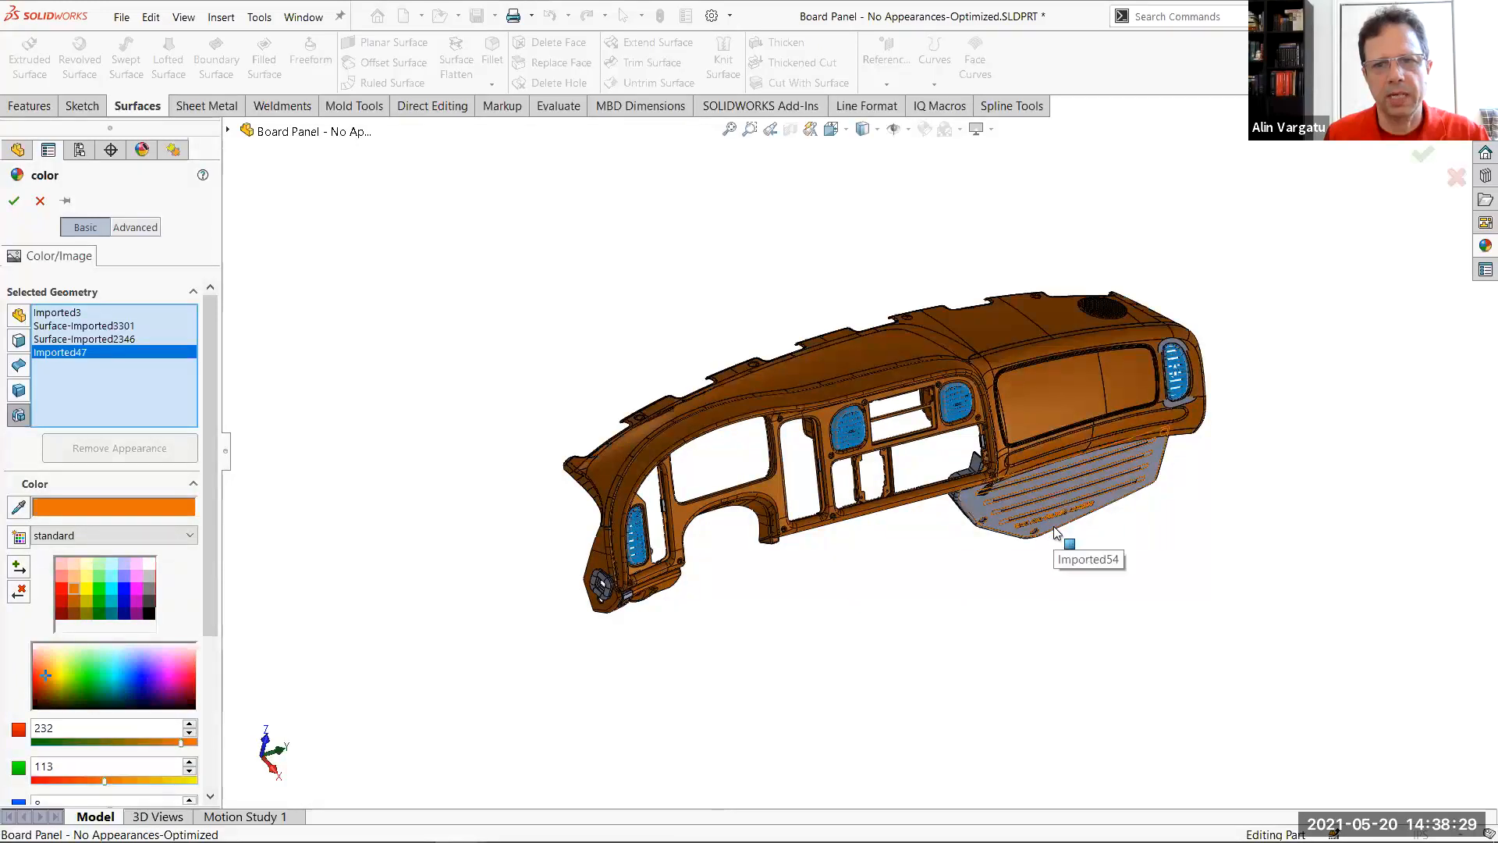
click(1198, 668)
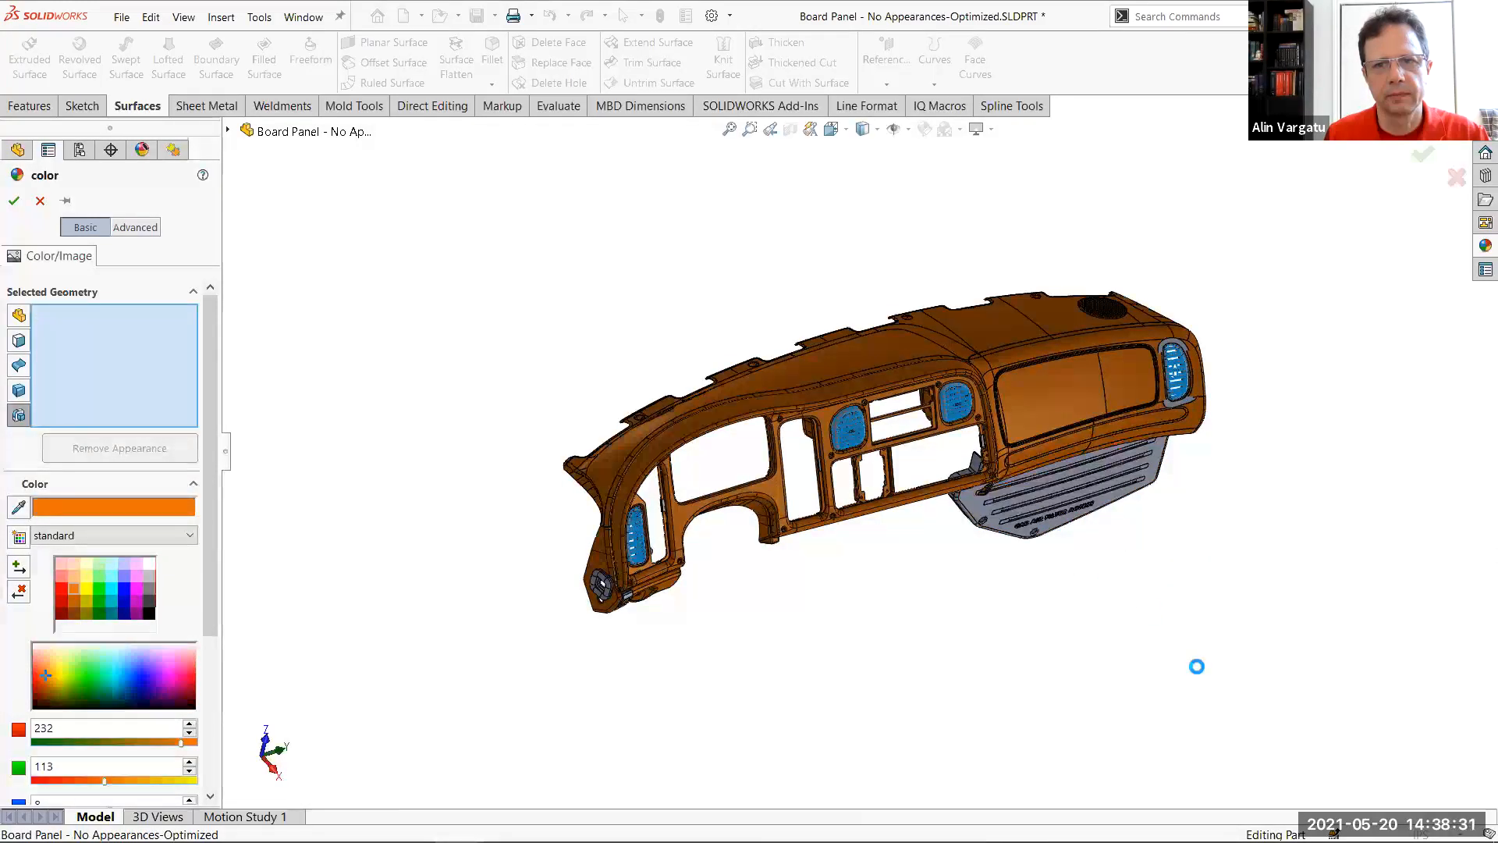
click(1007, 473)
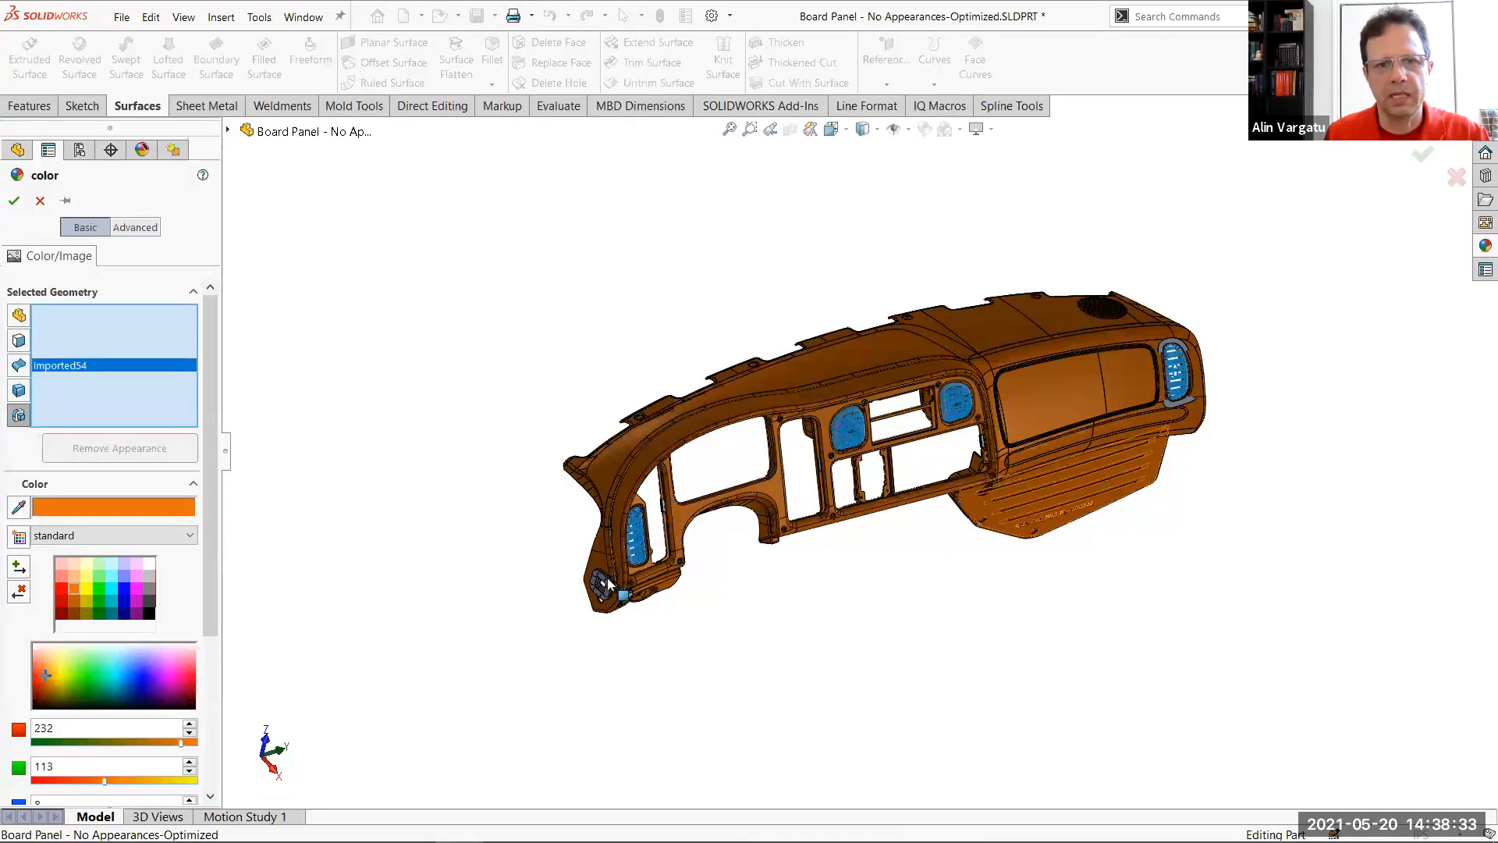
Add the small features Imported6, Imported7, Imported68, Imported51 and Imported16 to the orange appearance, and apply it
scroll(635, 584, down, 3)
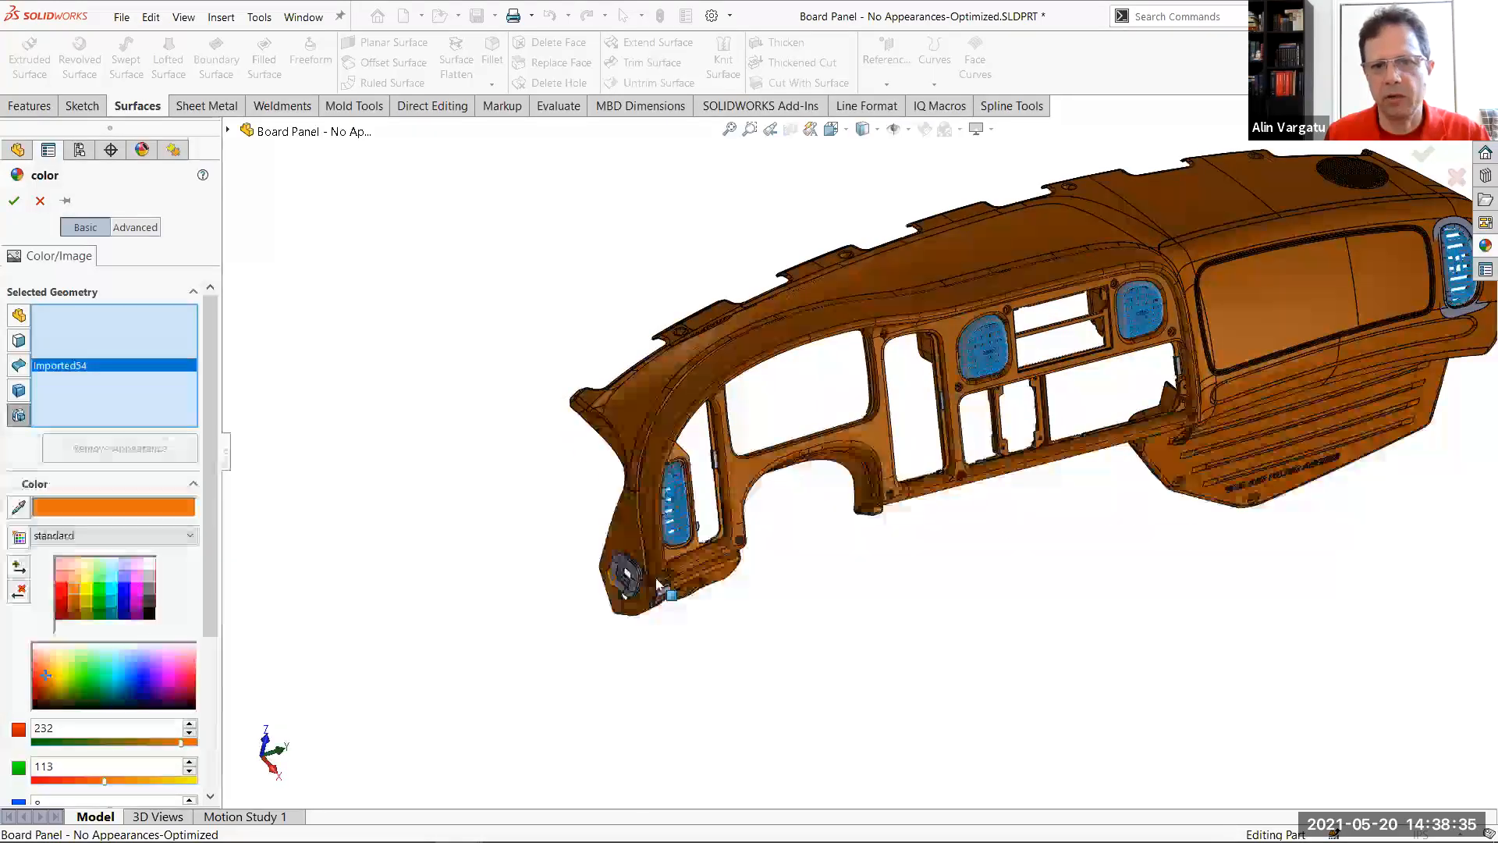
scroll(658, 583, down, 2)
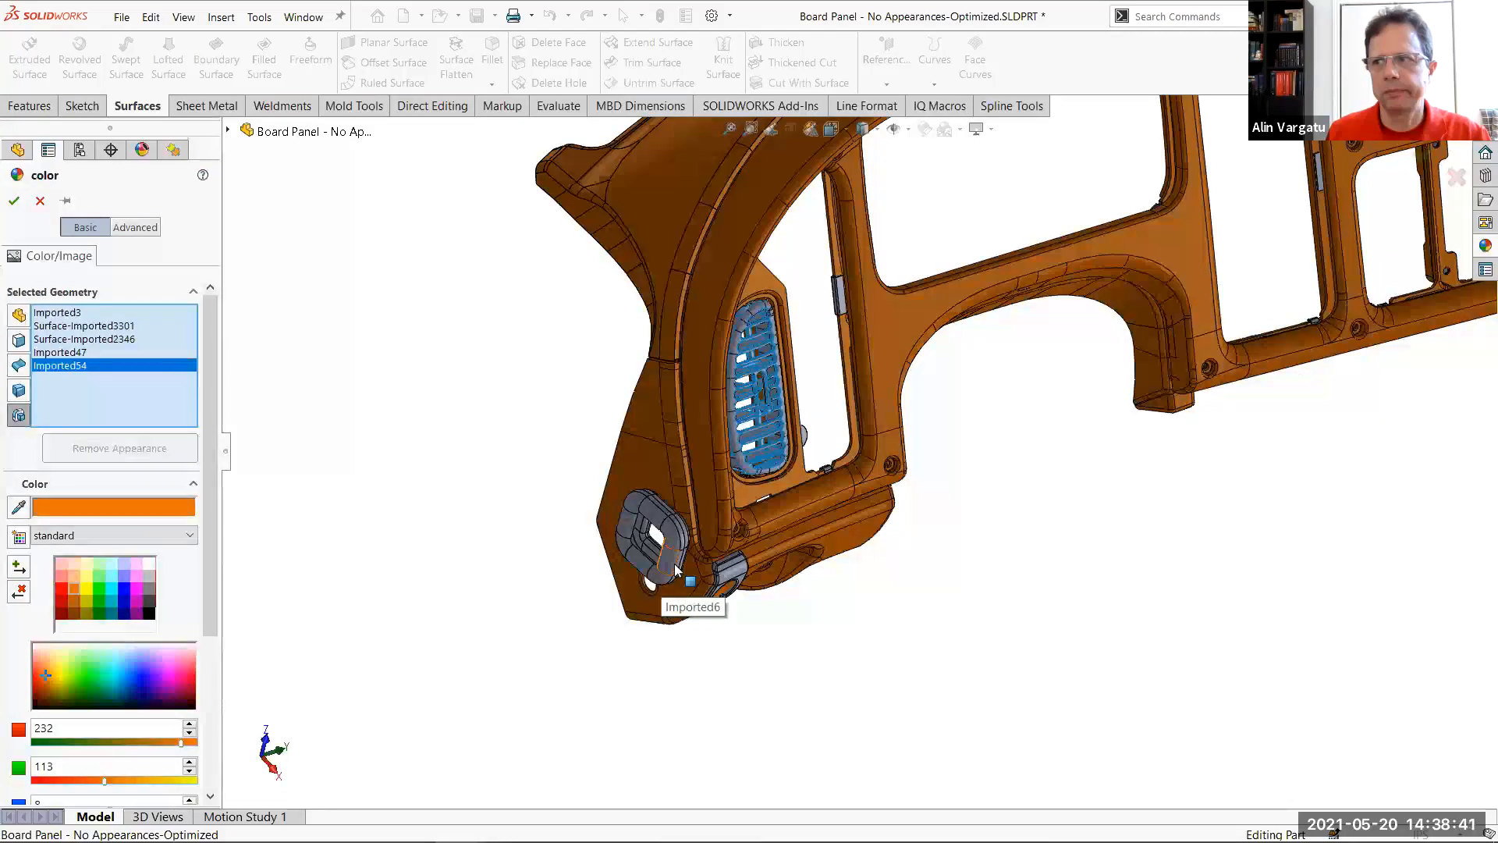
click(738, 569)
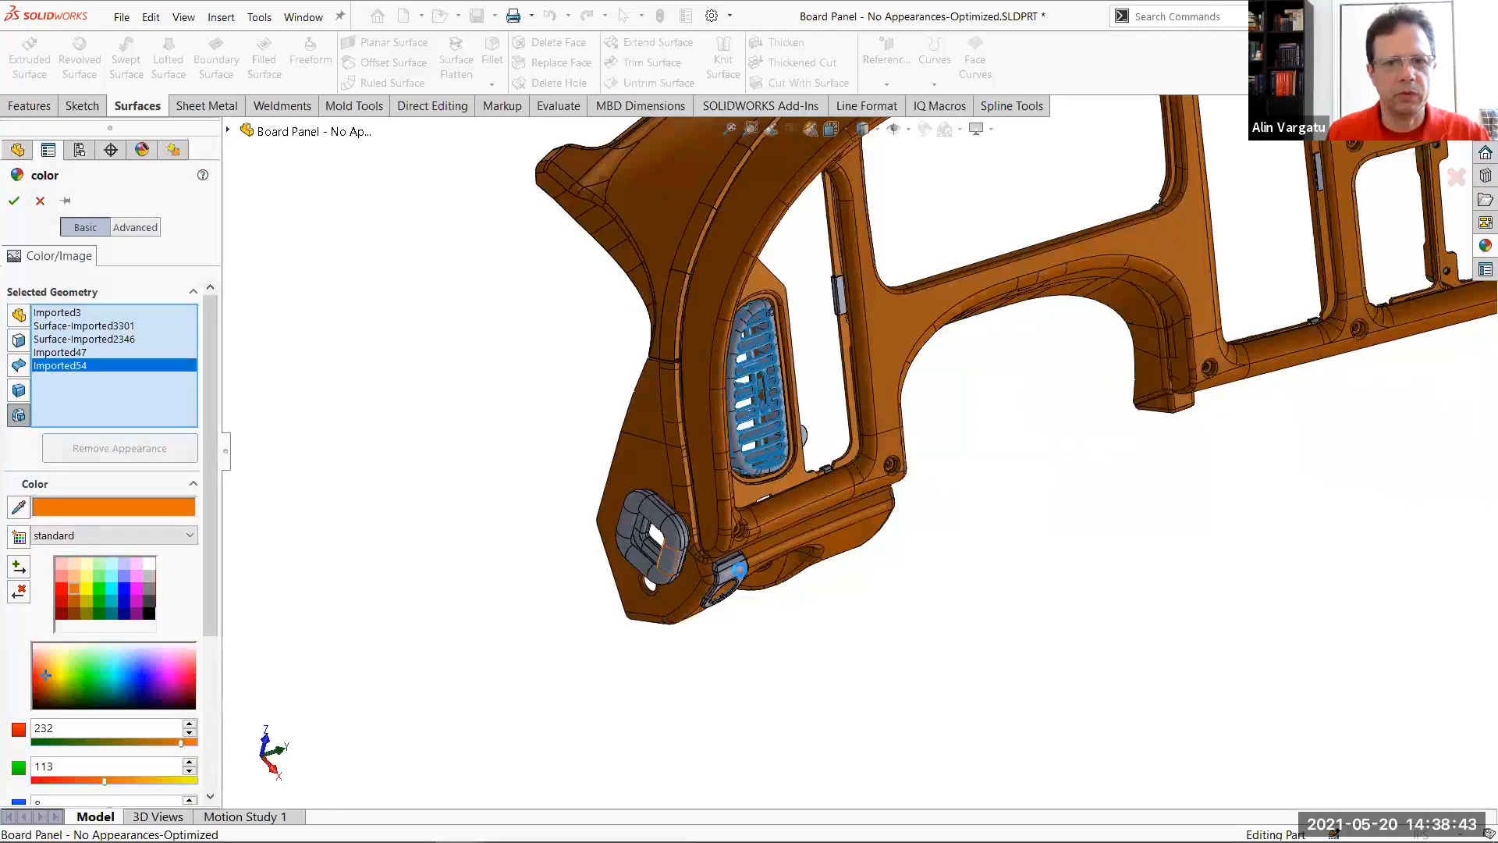
click(737, 555)
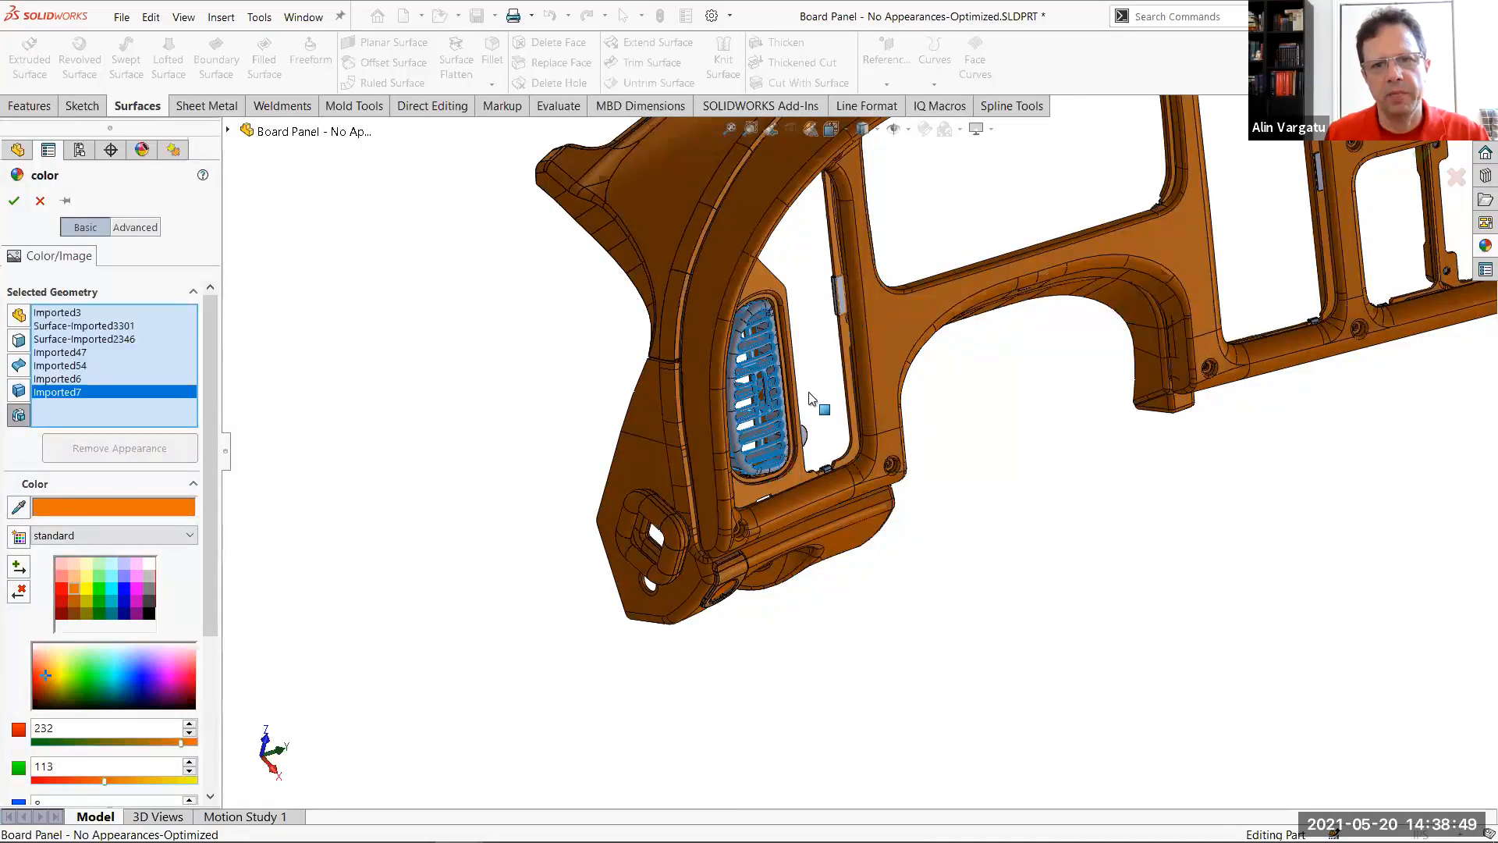
click(805, 433)
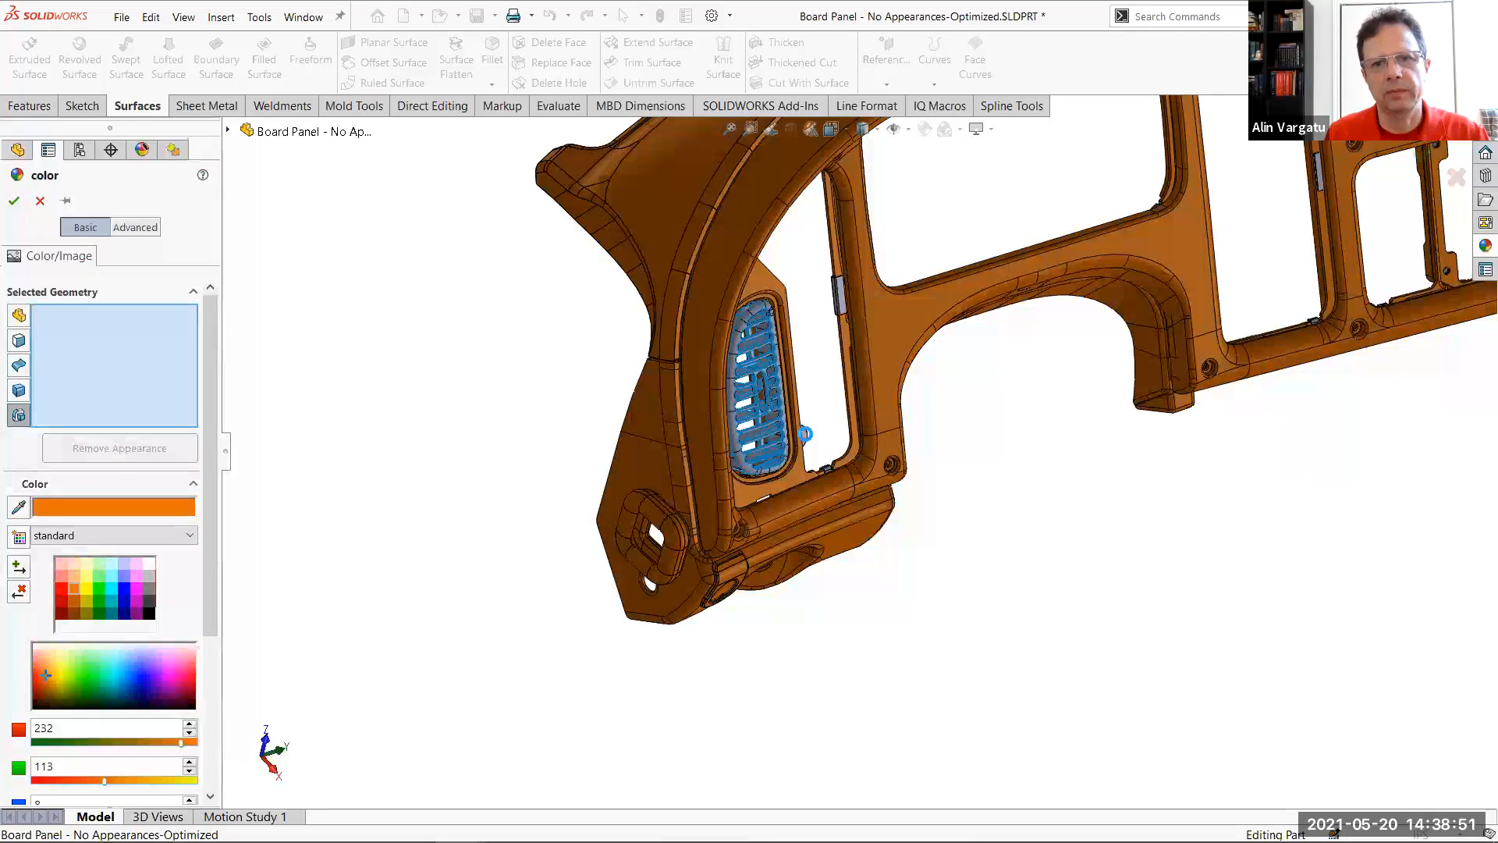
click(804, 434)
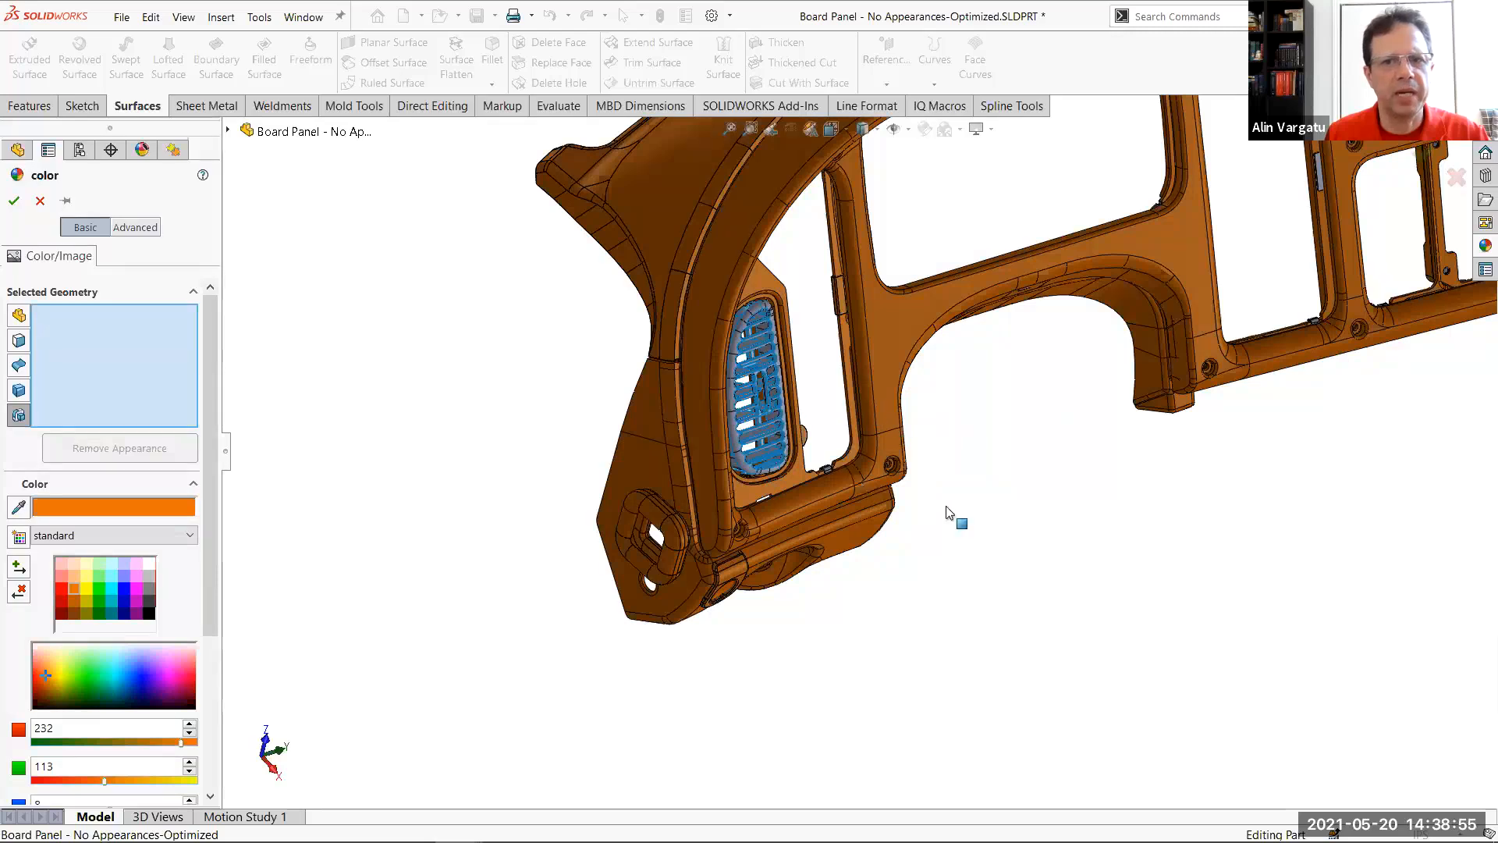
click(1318, 176)
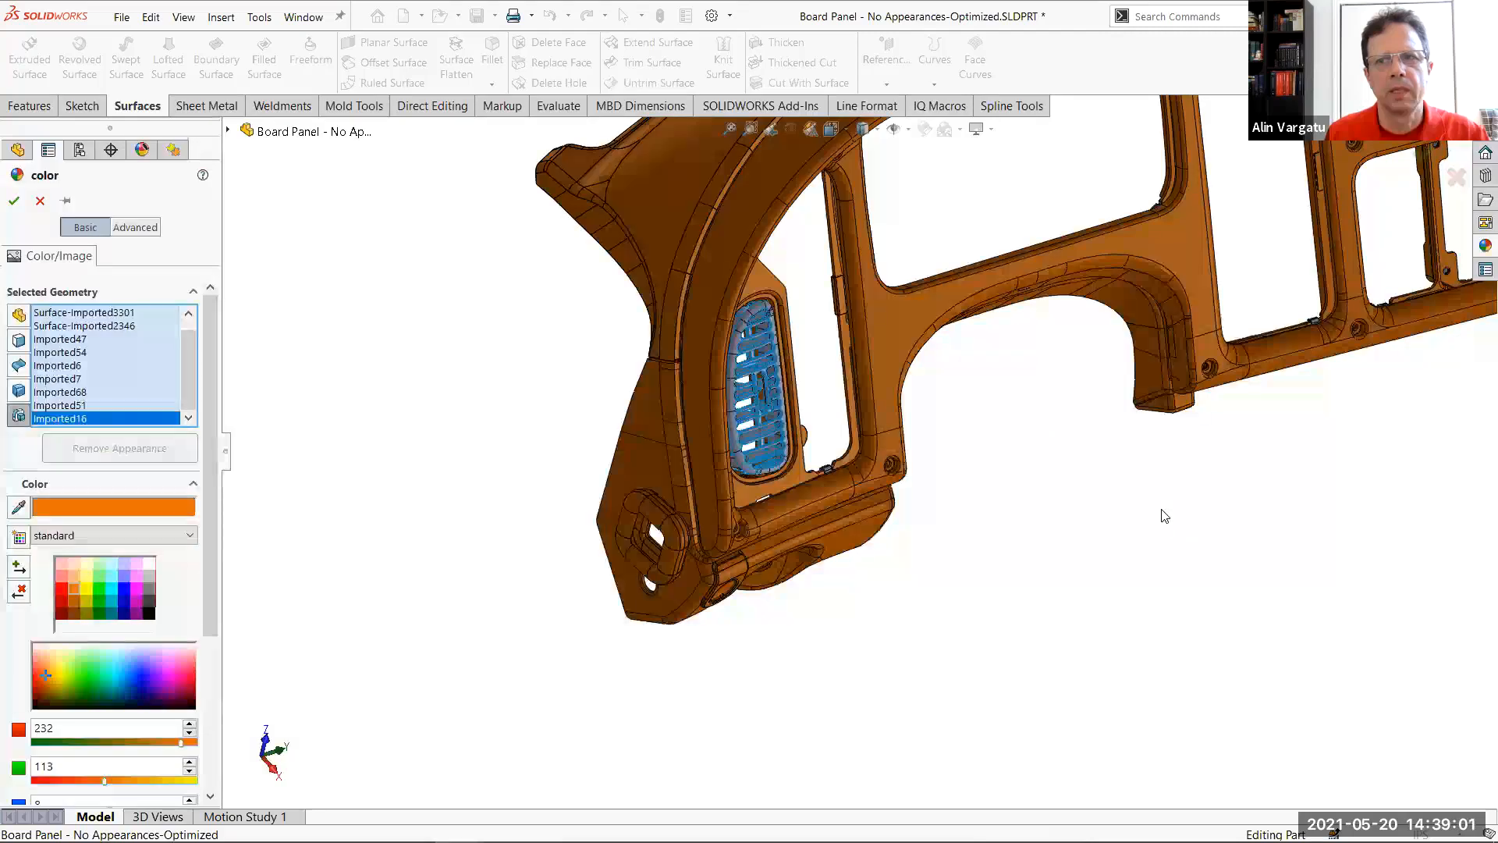
key(f)
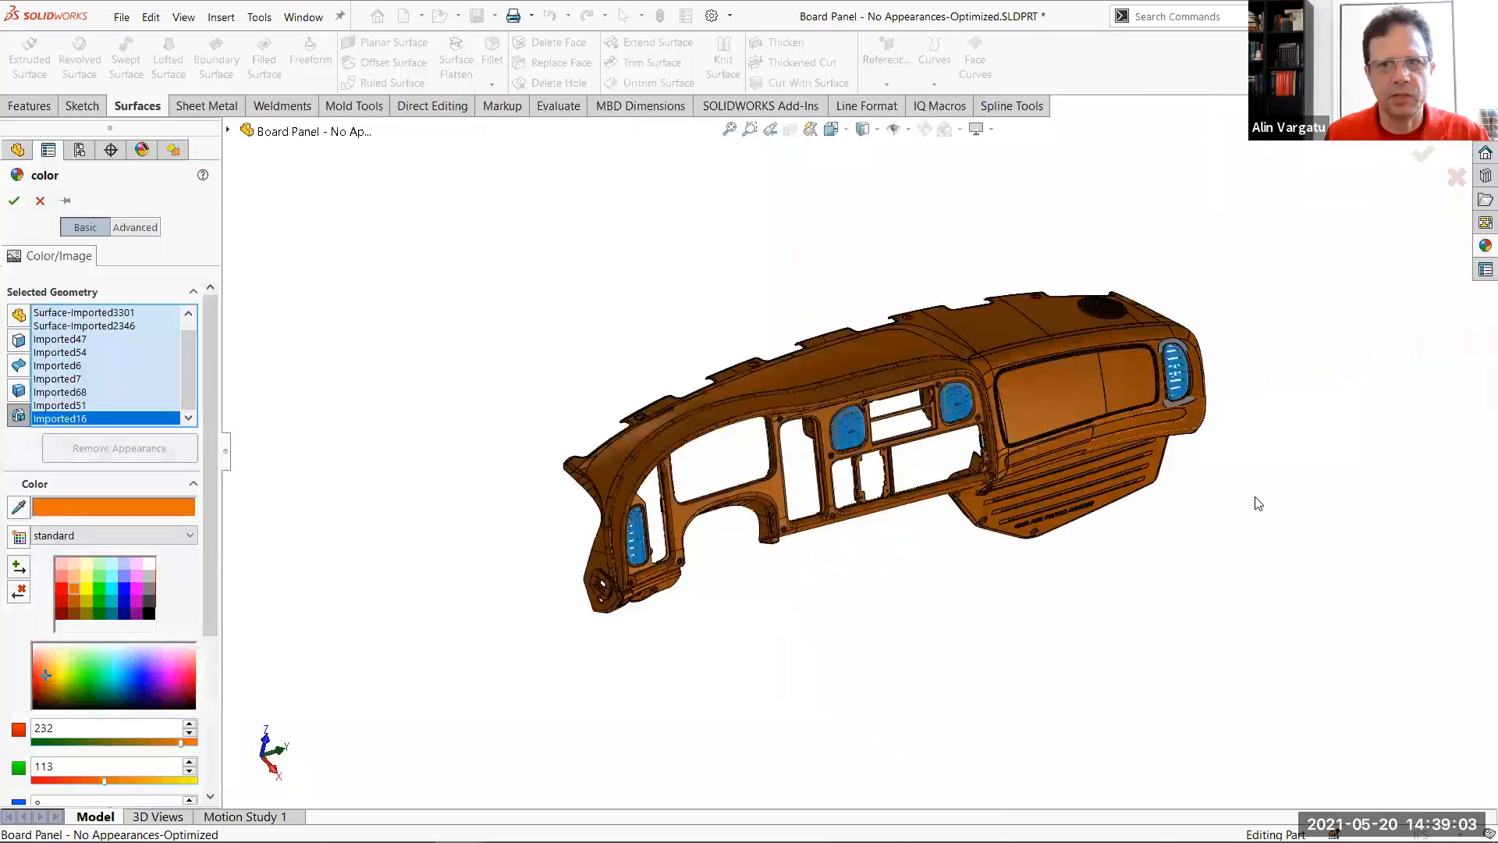
click(15, 202)
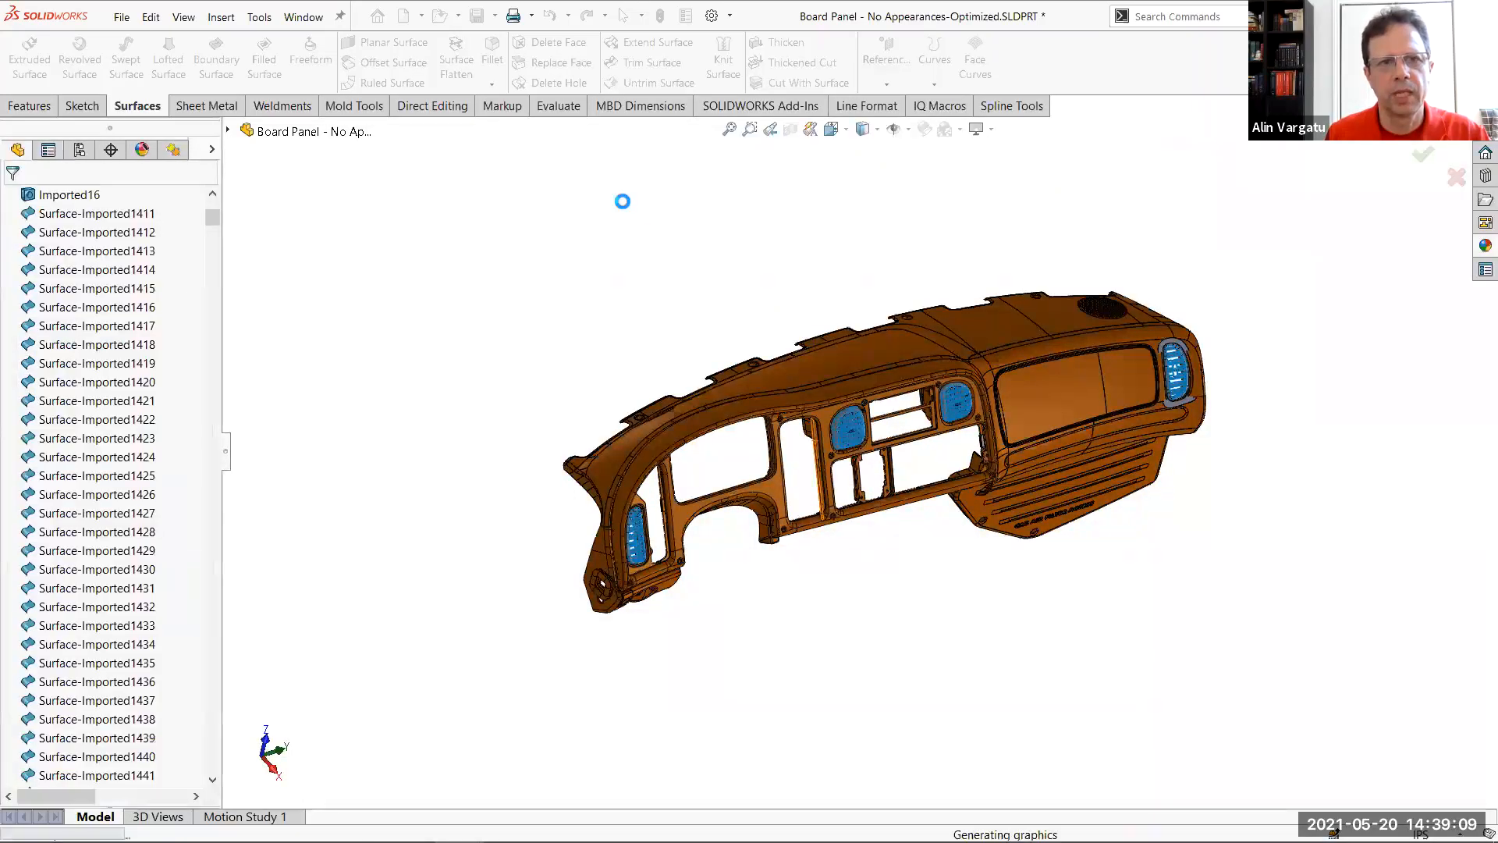
Check the colour shown beside the imported features in the tree, and list all features that carry the orange appearance
click(213, 150)
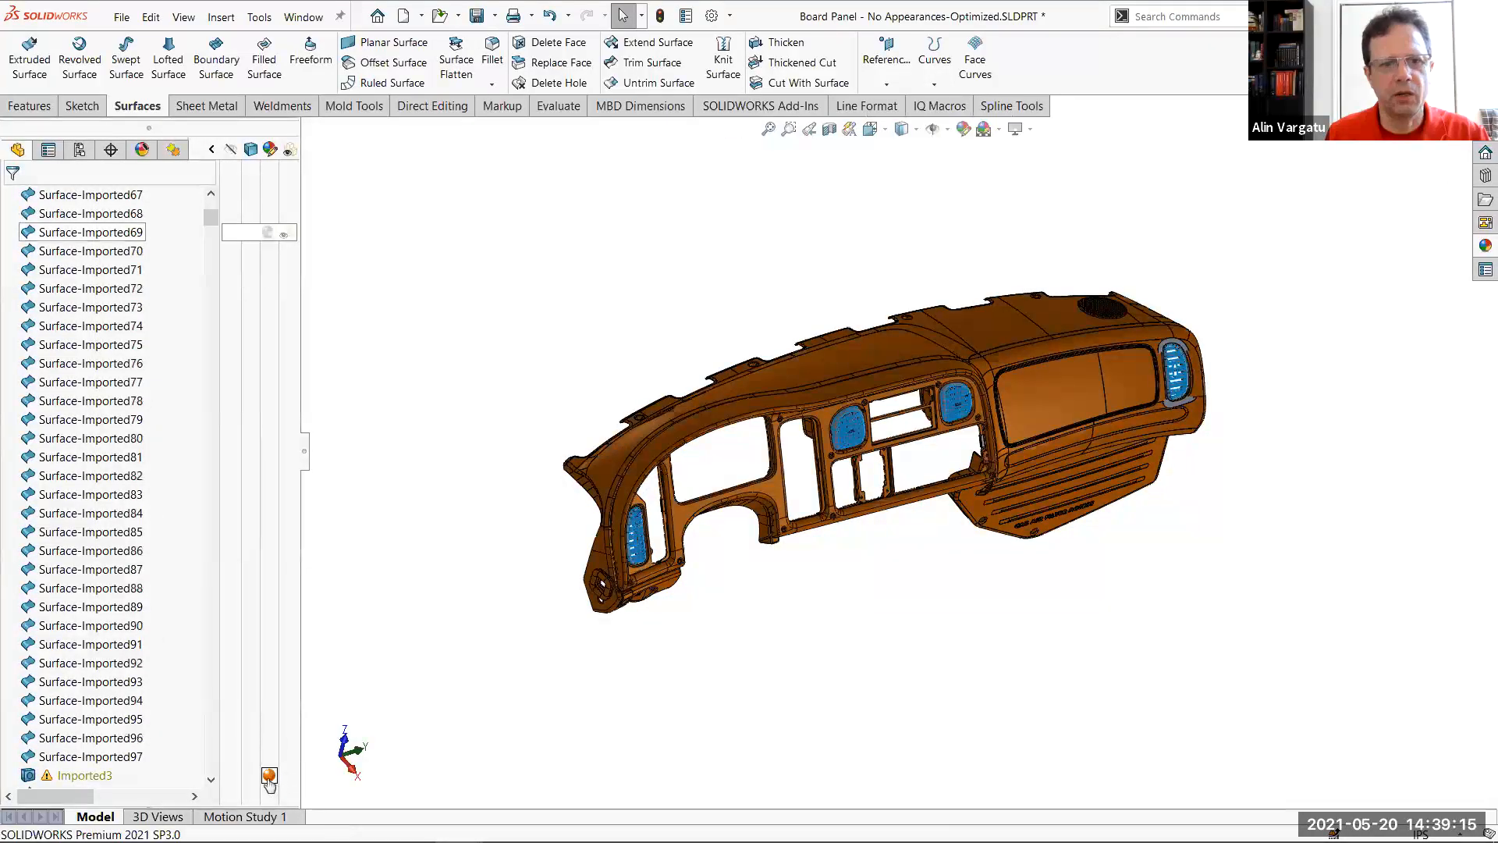
drag(216, 233, 208, 579)
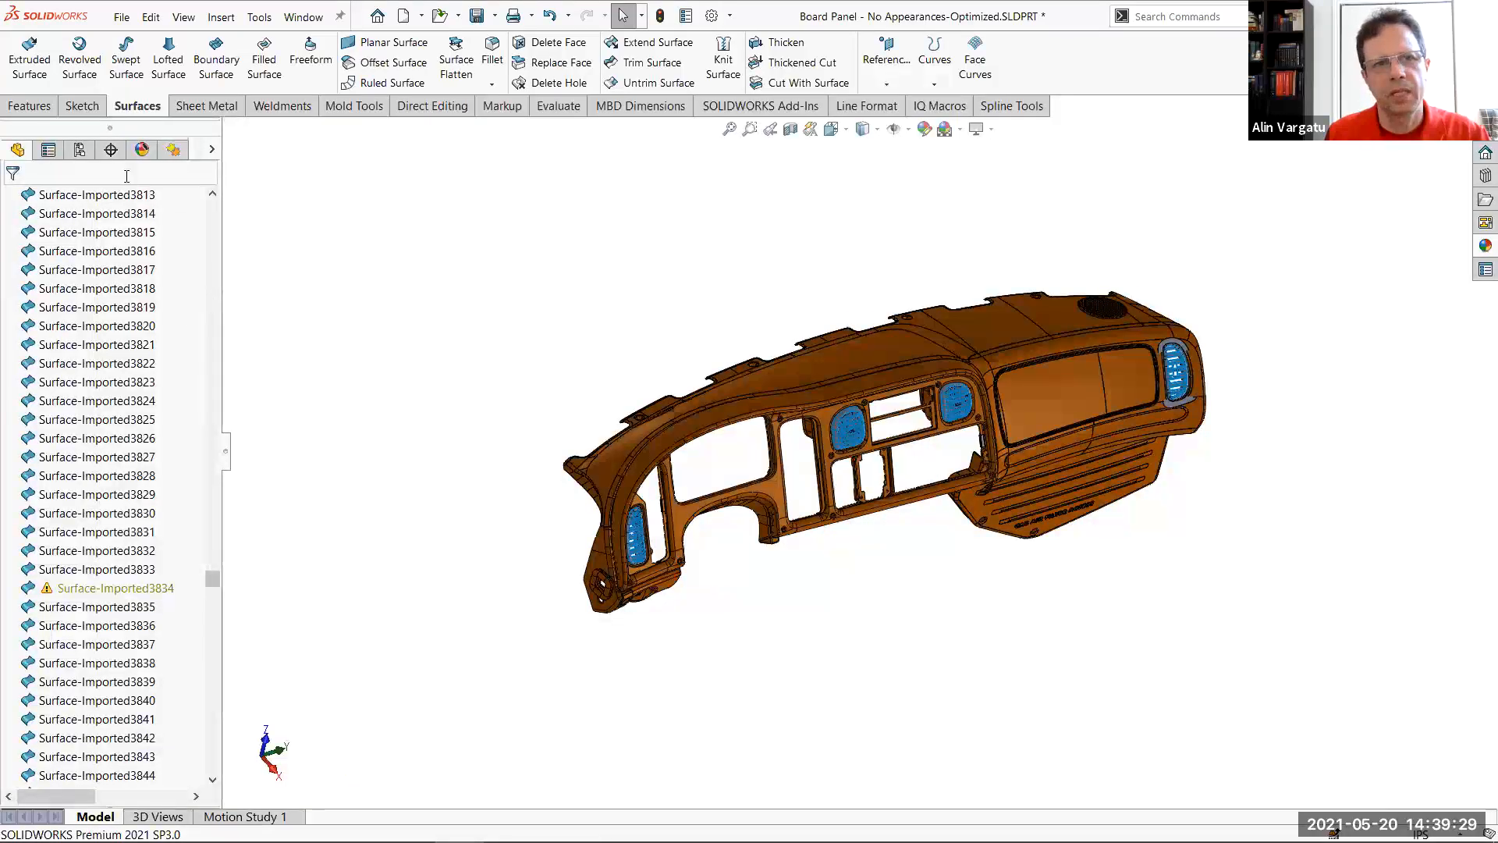
click(142, 153)
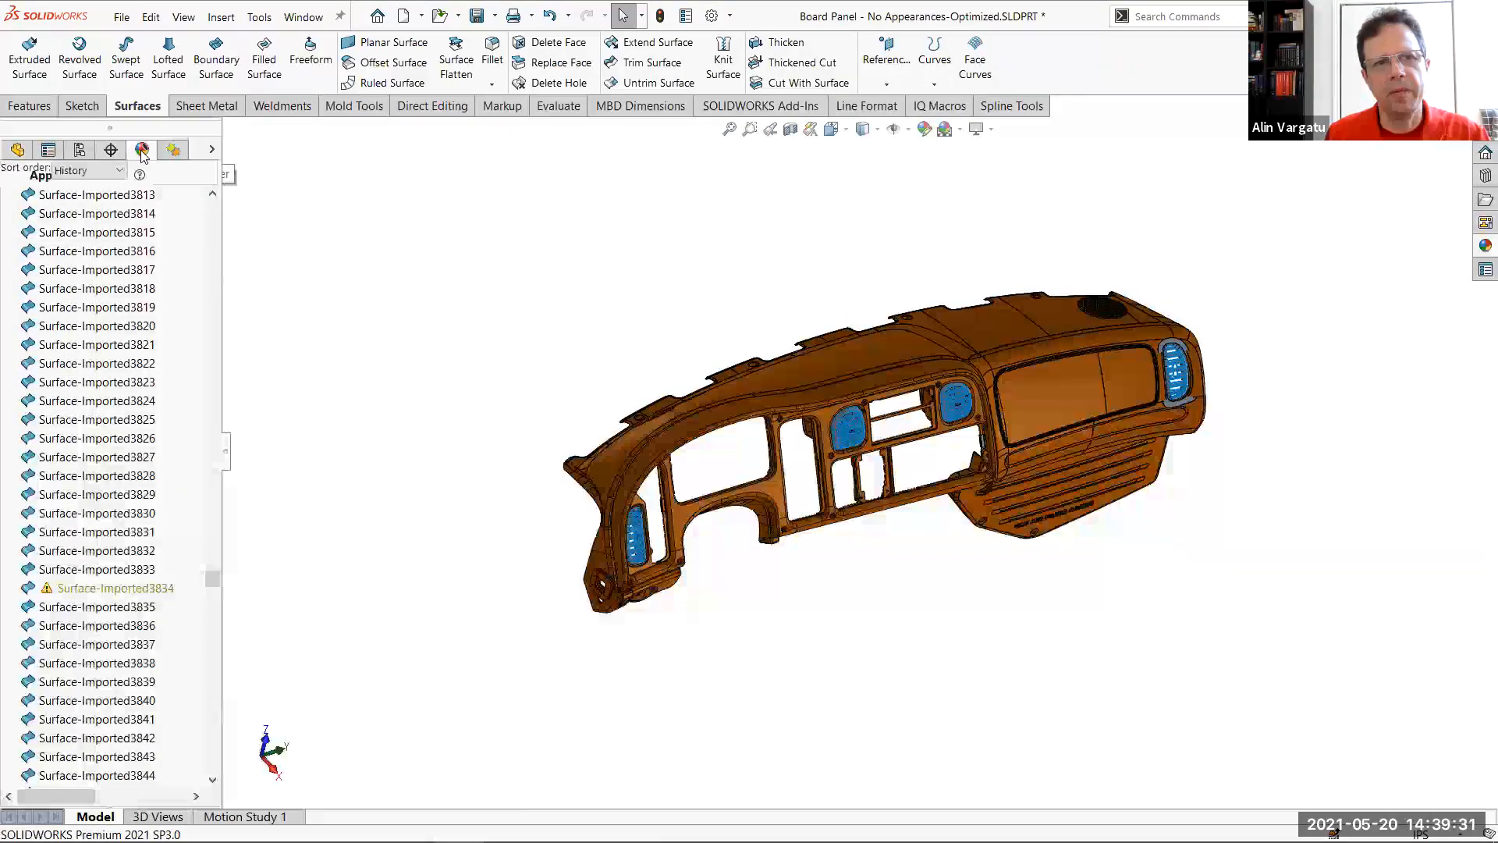
mouse_move(42, 259)
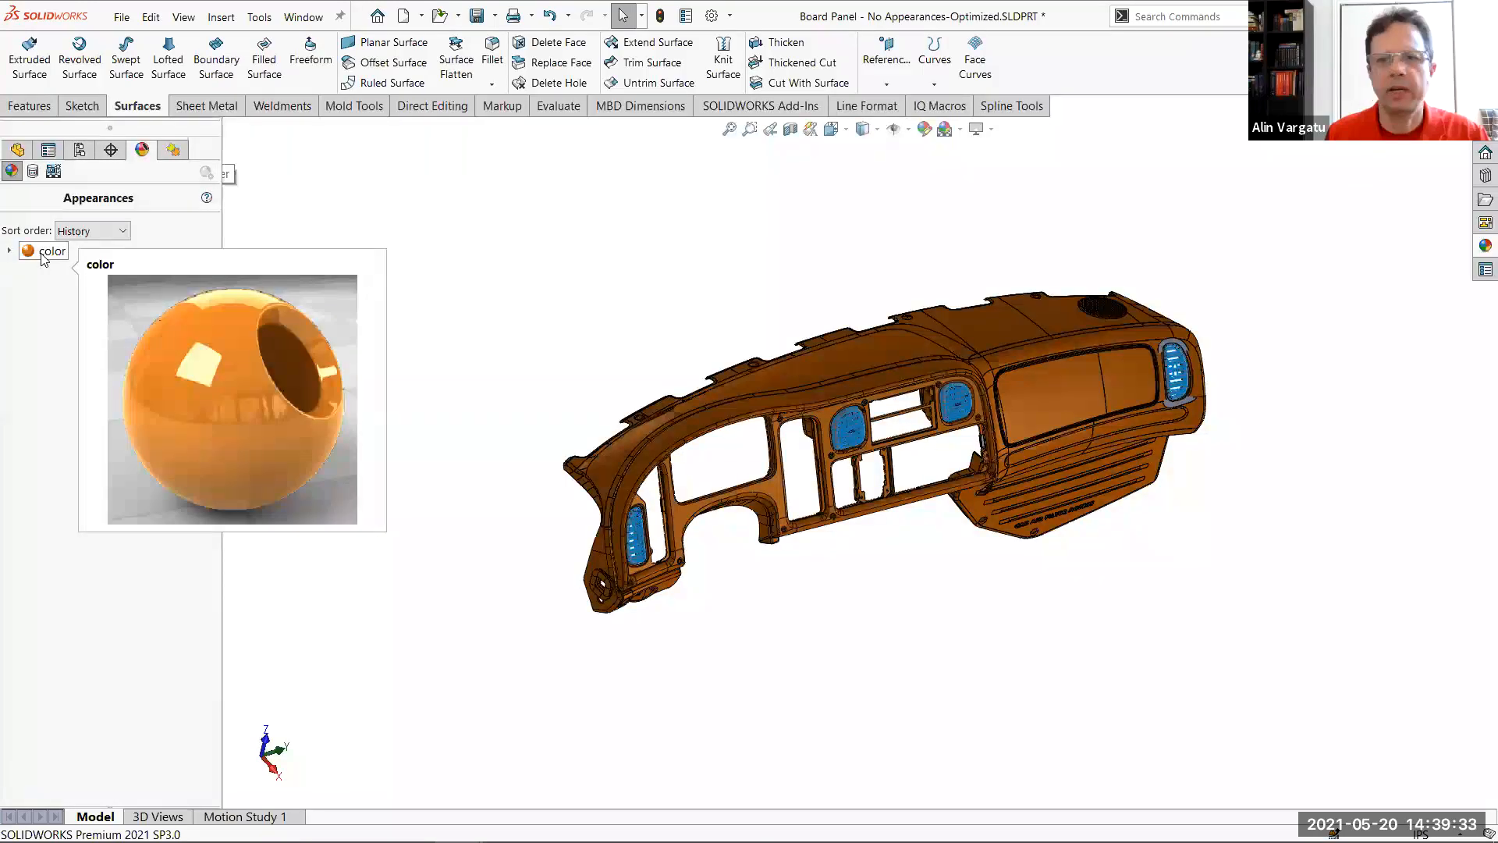
double_click(42, 255)
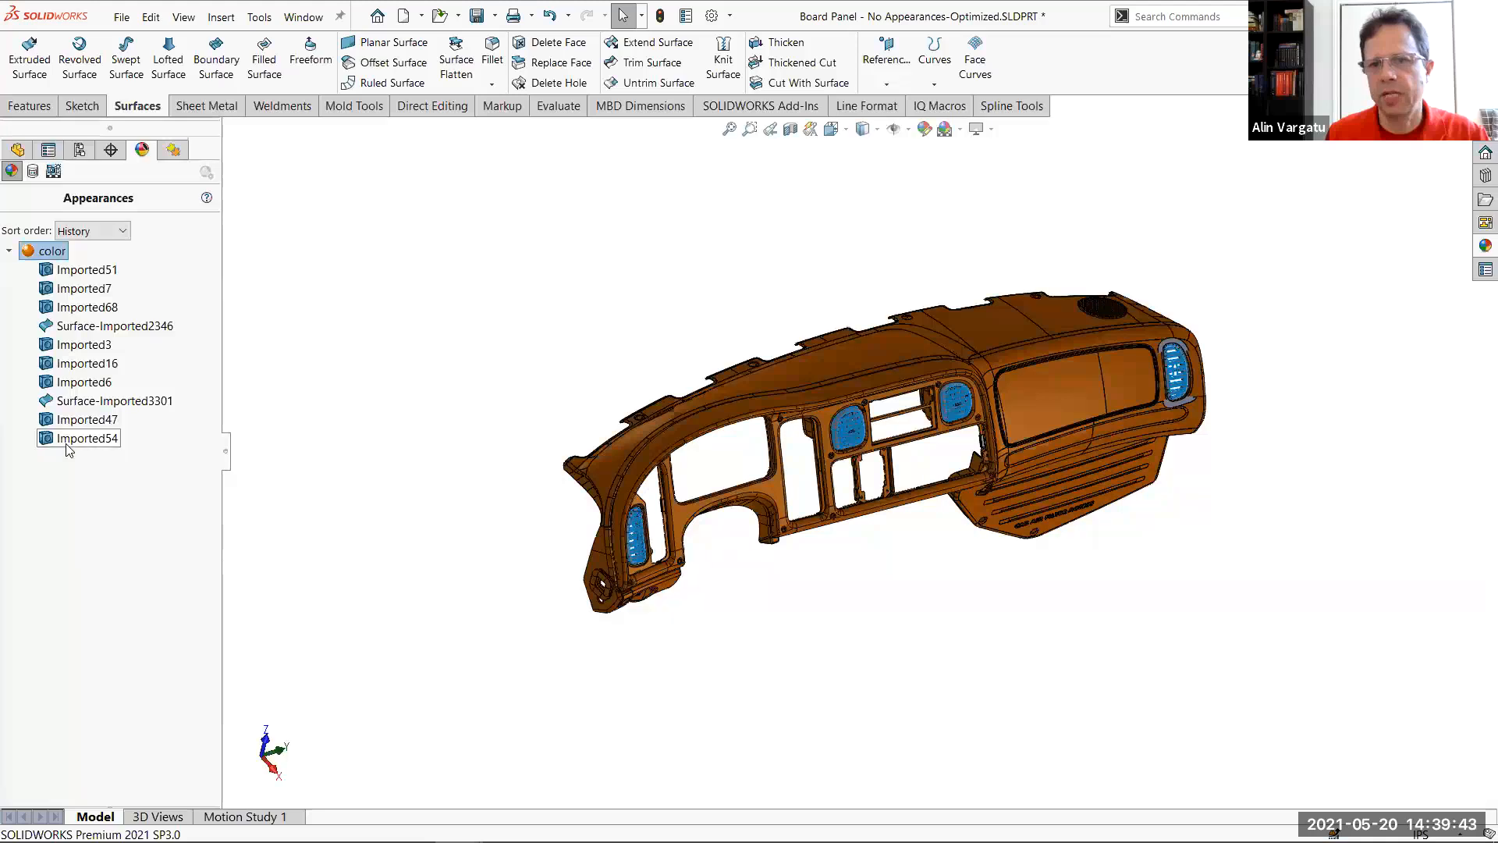
scroll(1311, 382, down, 5)
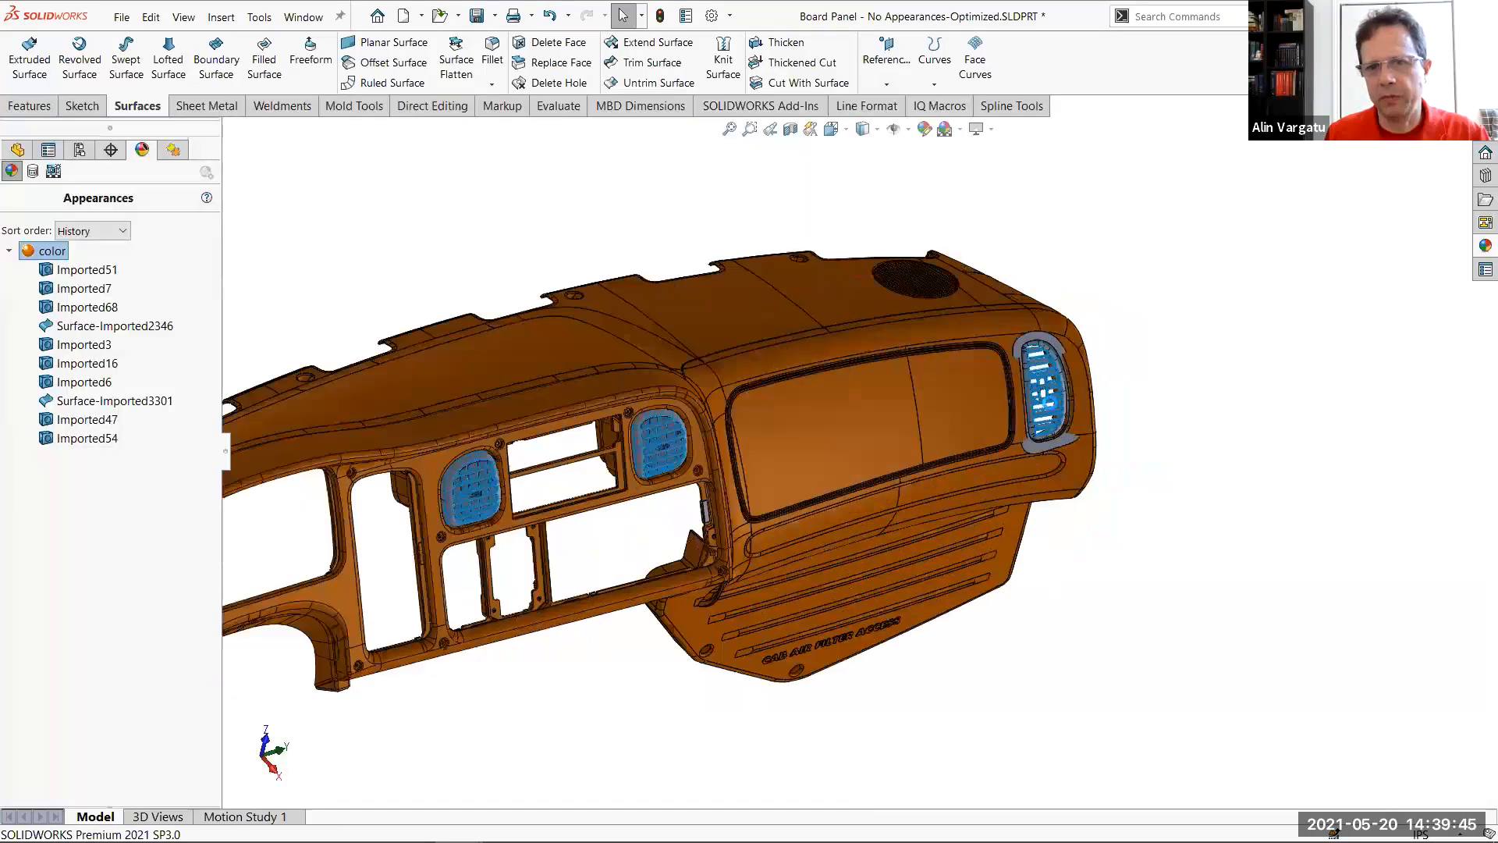
Copy the orange appearance from Imported47 and paste it at feature level onto Imported21, the surround of the outer air vent
scroll(843, 336, down, 6)
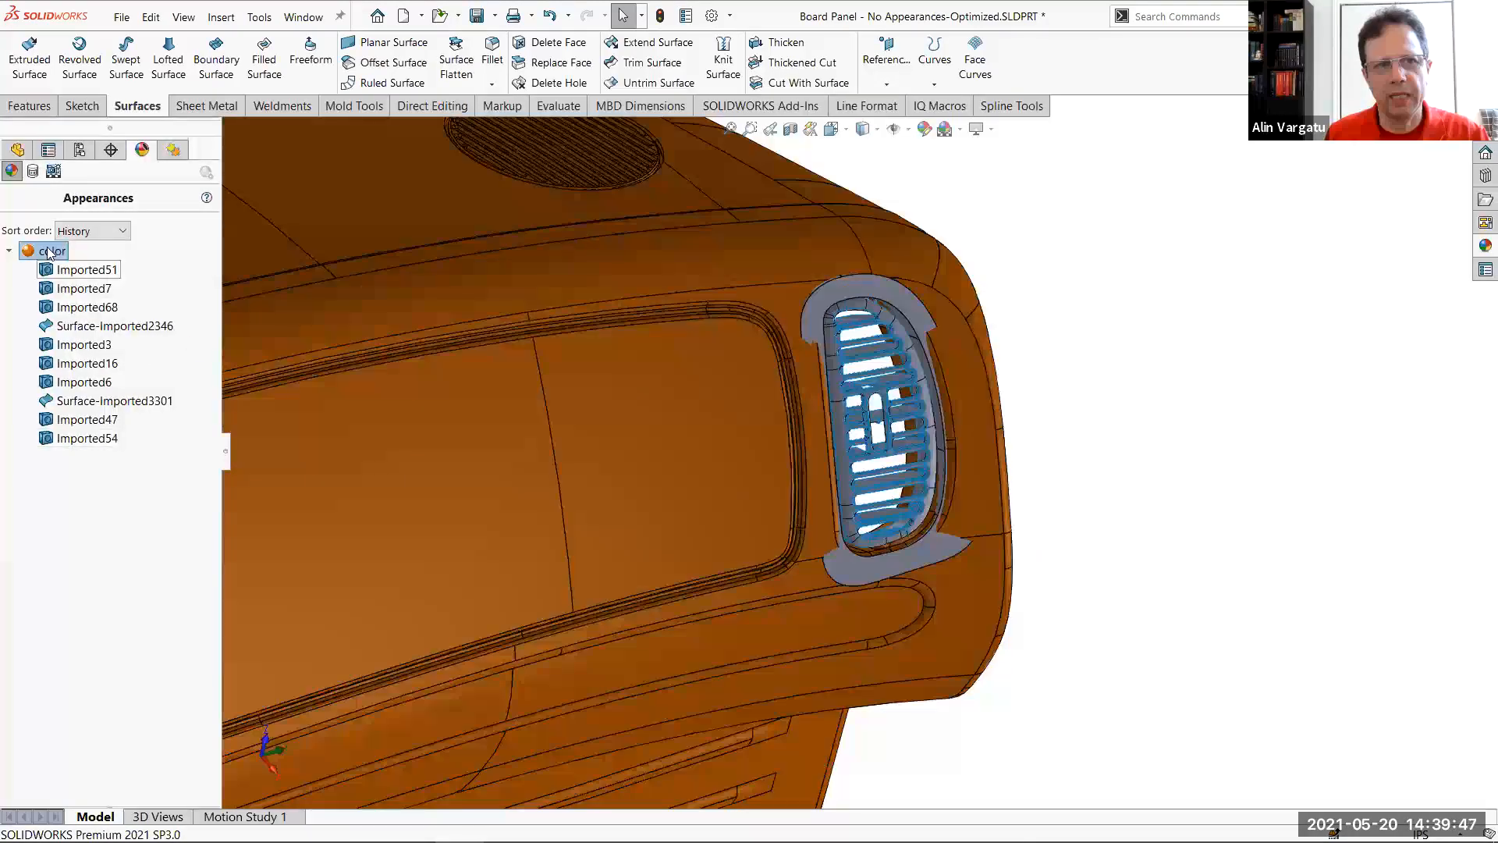
mouse_move(969, 382)
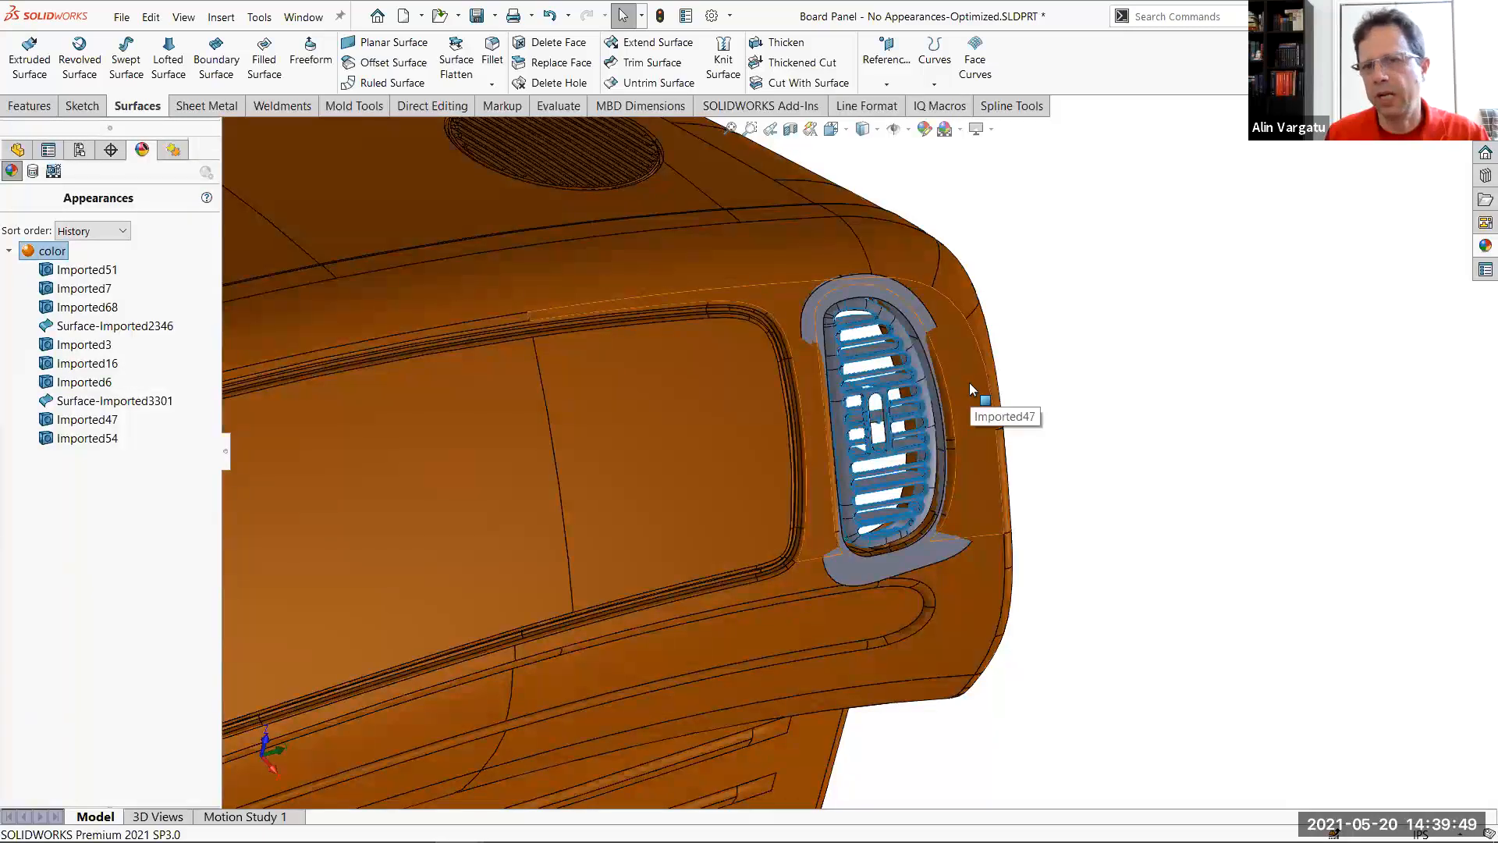
click(968, 382)
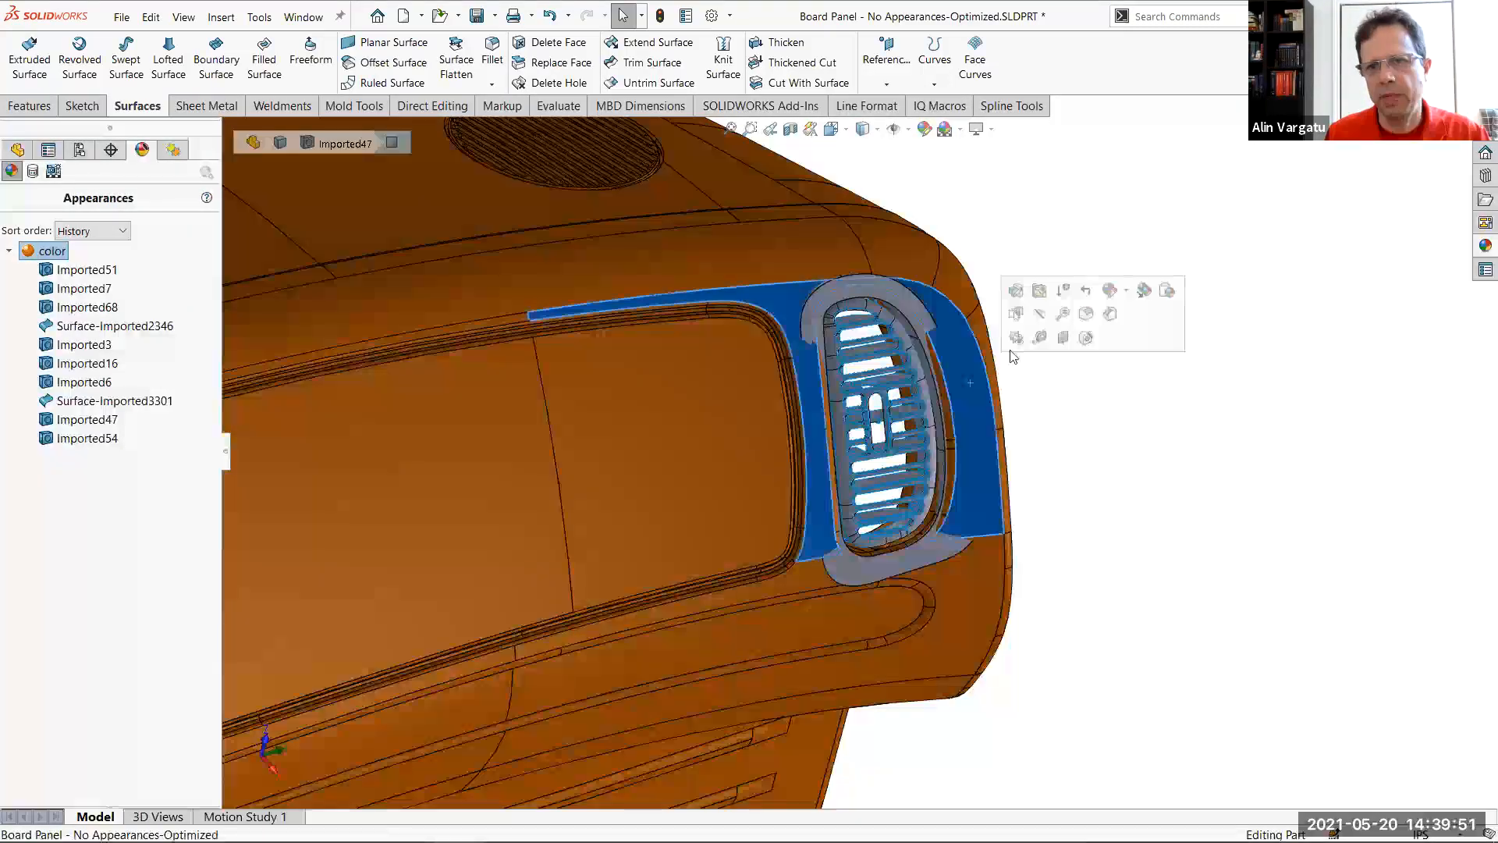
click(1143, 292)
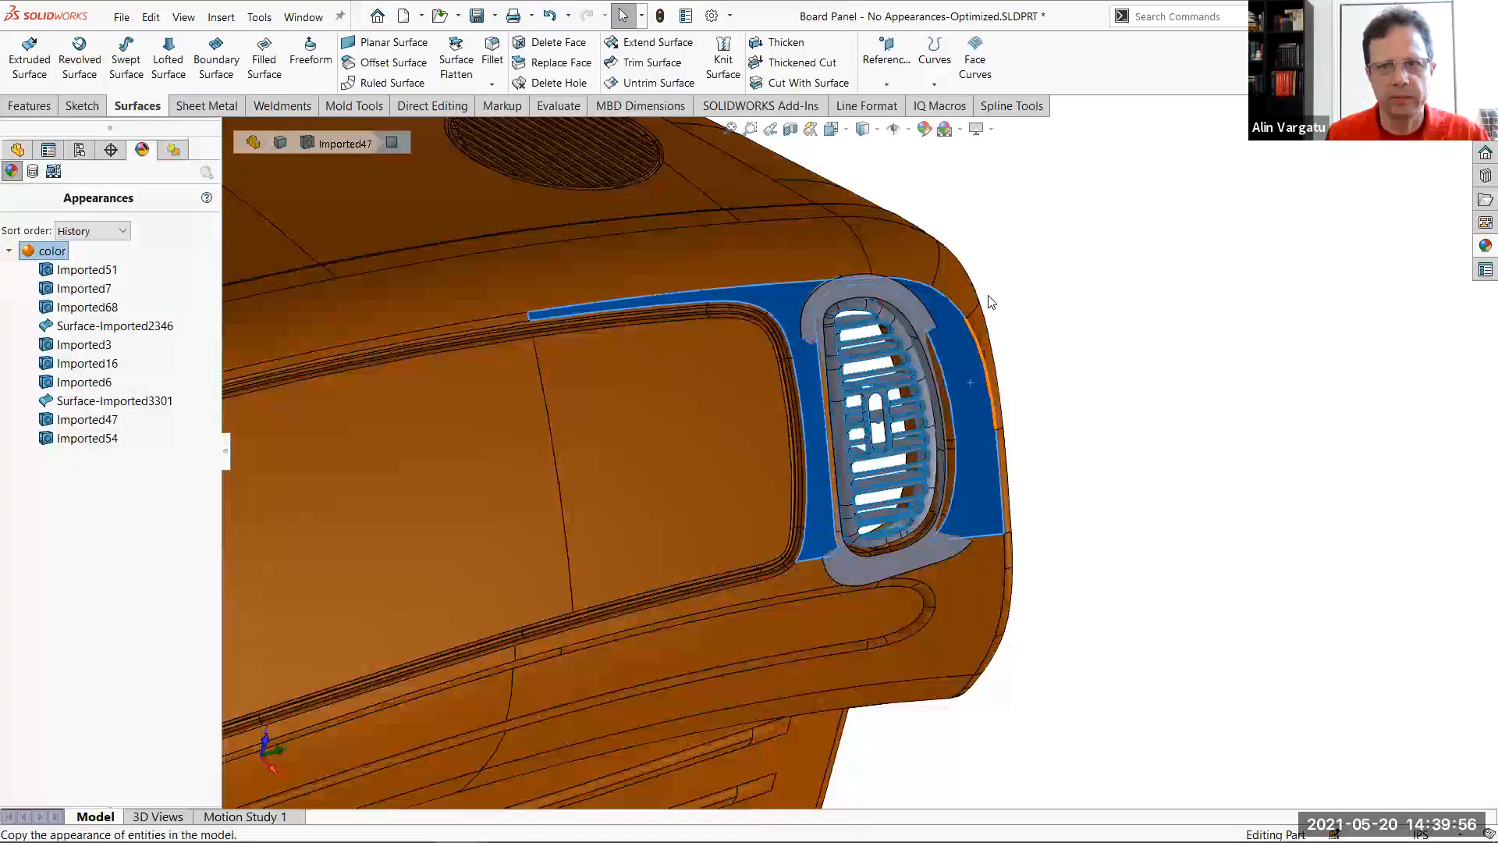
click(912, 310)
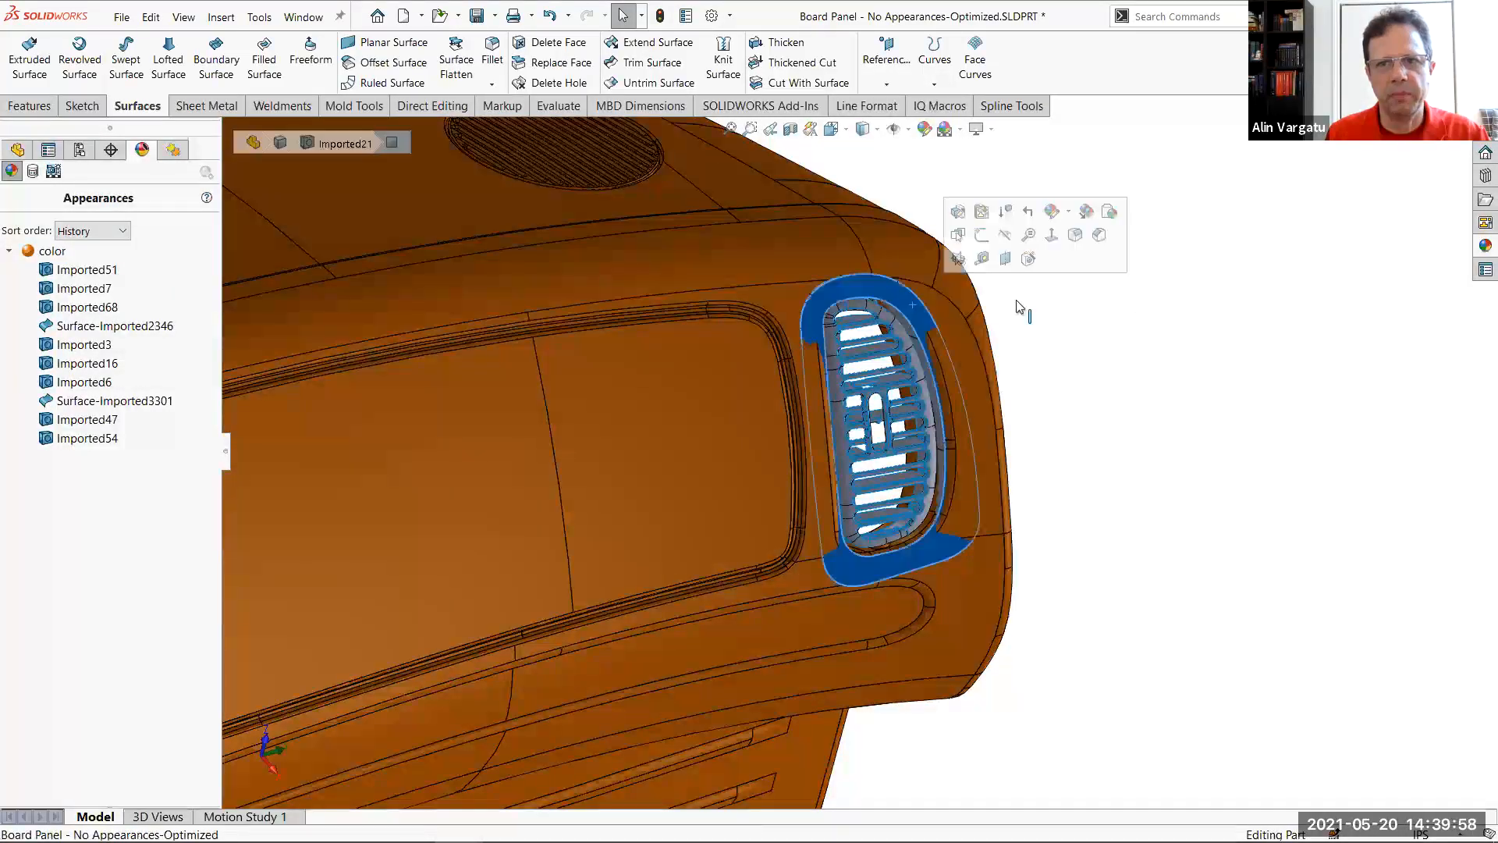
click(1110, 215)
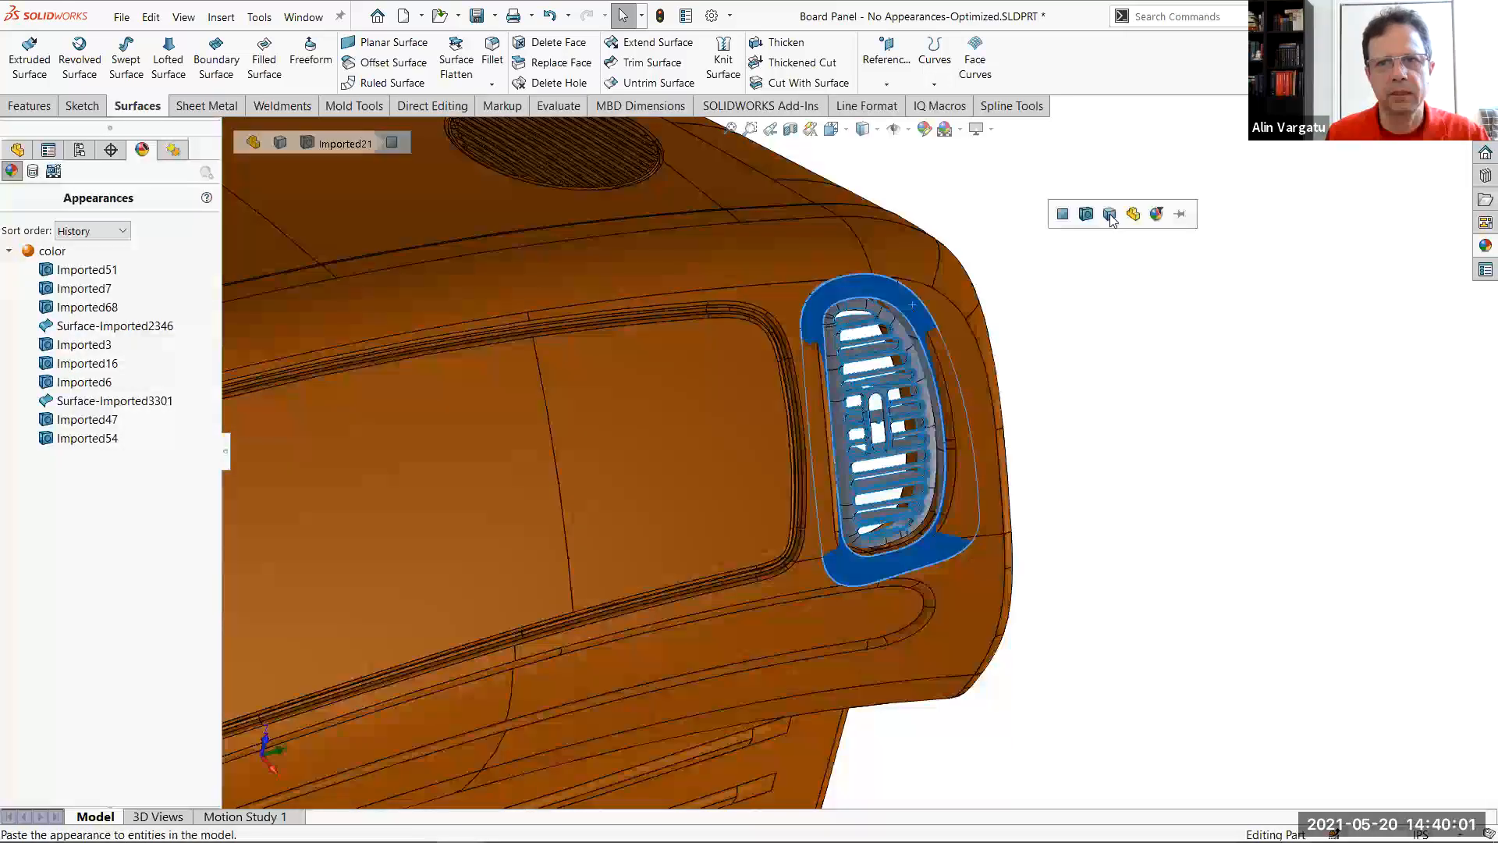
click(1086, 215)
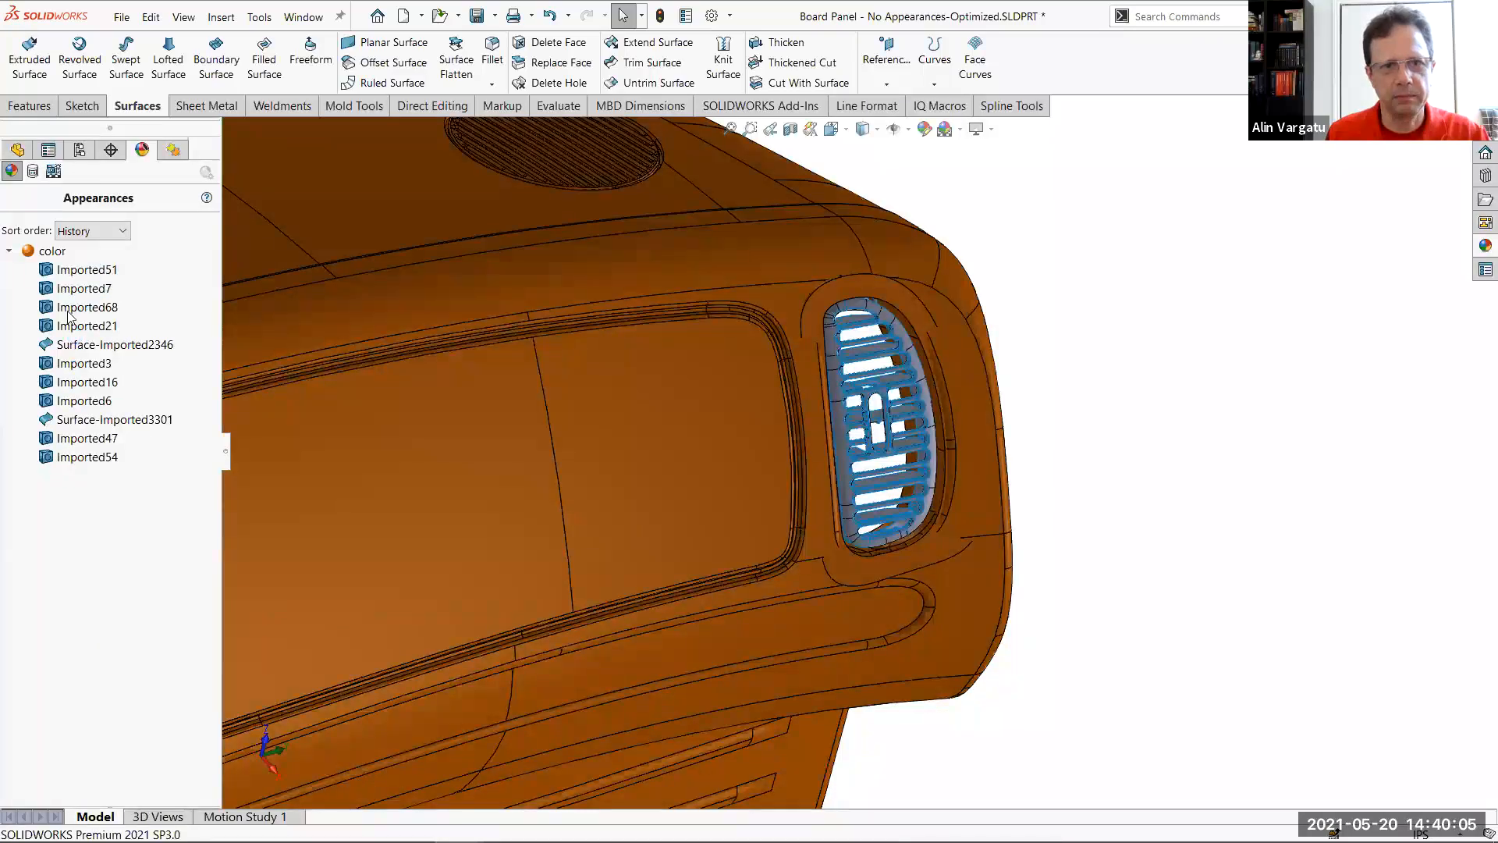
Delete every feature that does not carry the orange appearance by inverting the selection of the orange features and accepting all deletions
key(f)
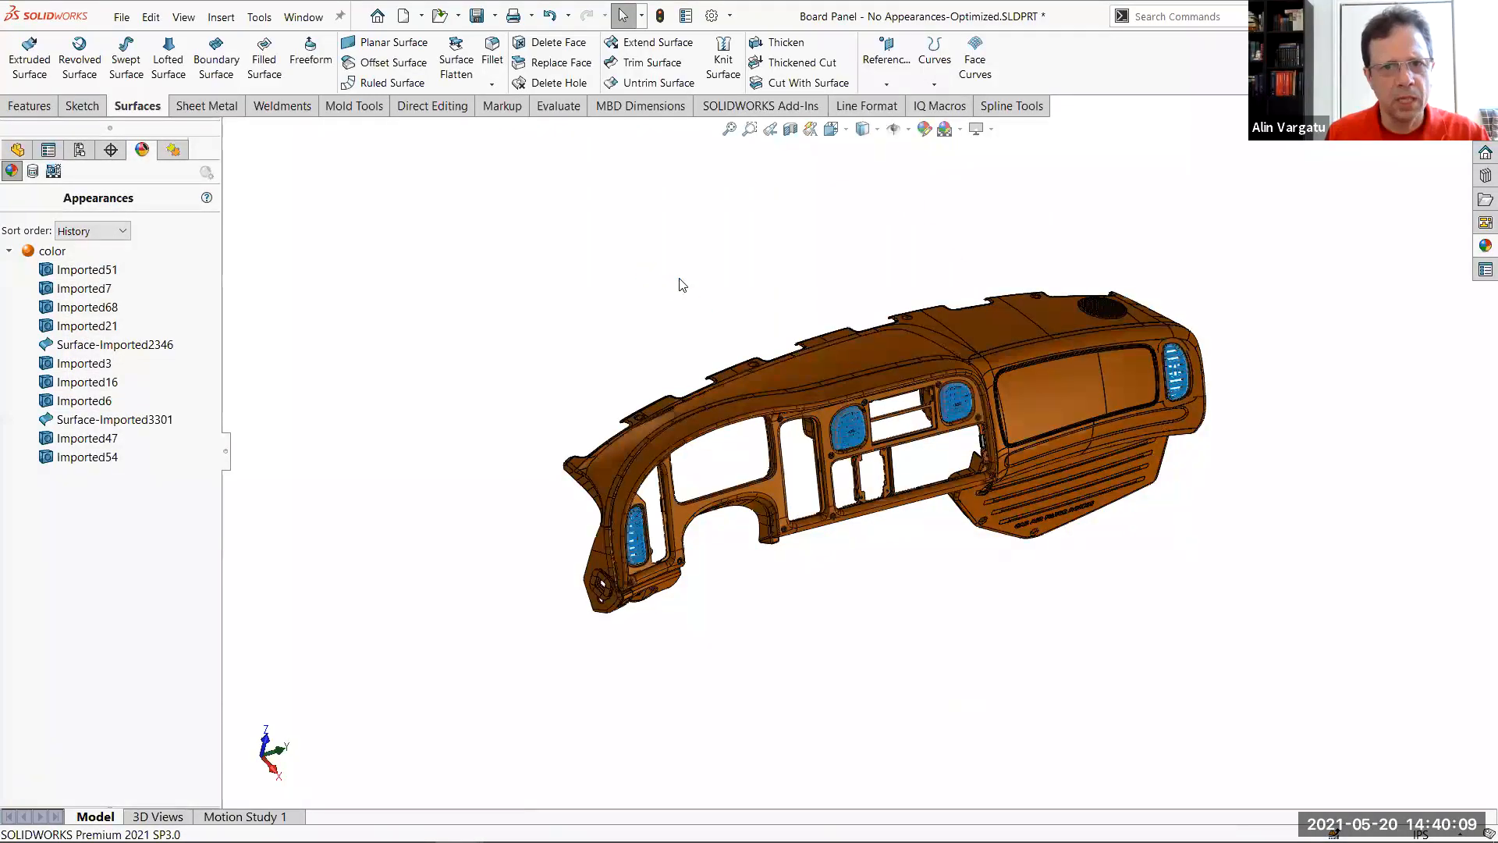
click(47, 252)
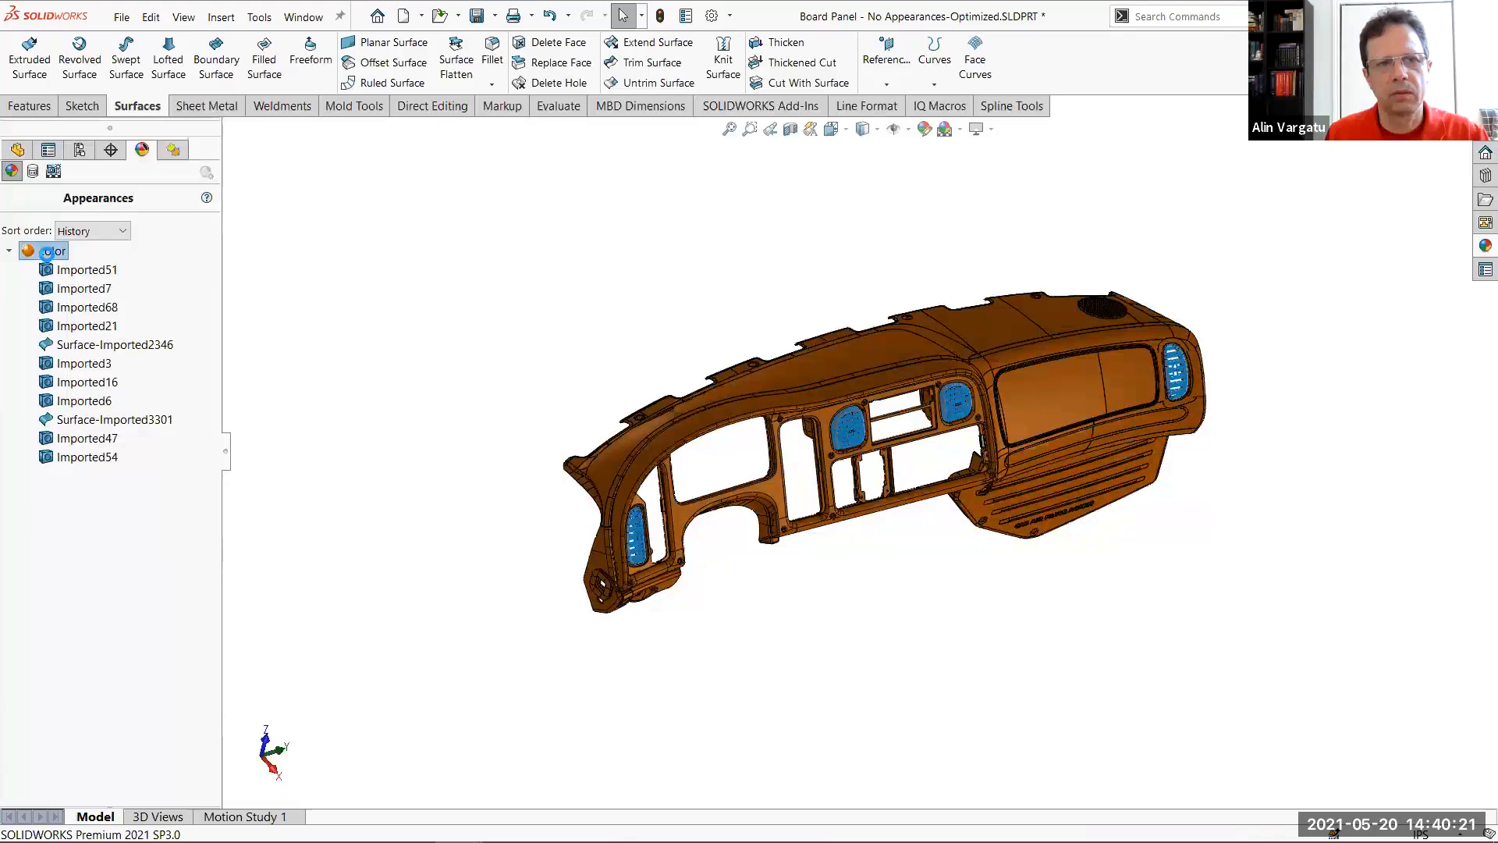
click(22, 153)
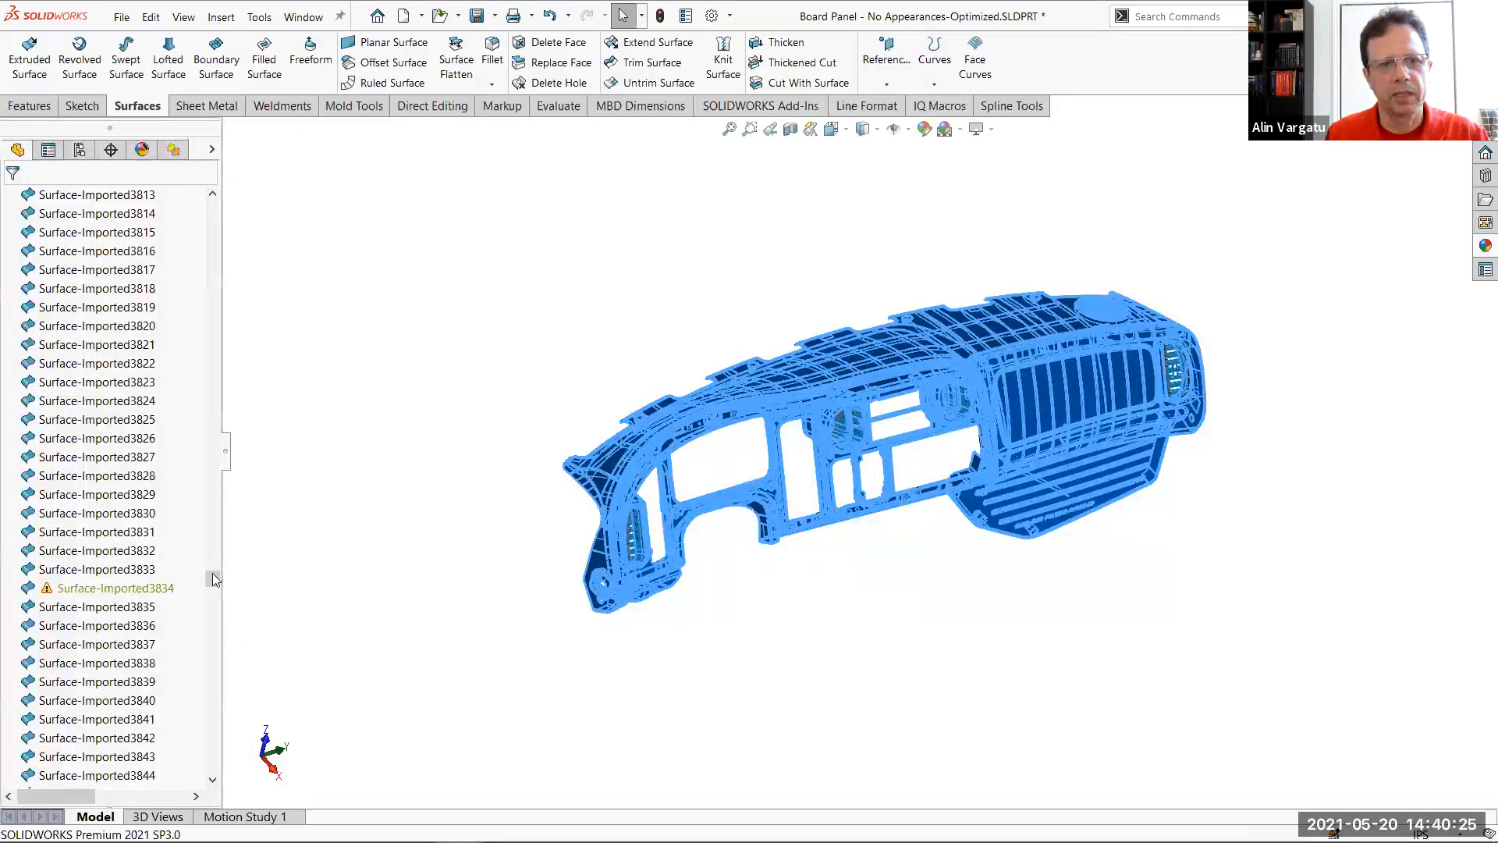
drag(216, 579, 206, 730)
click(86, 625)
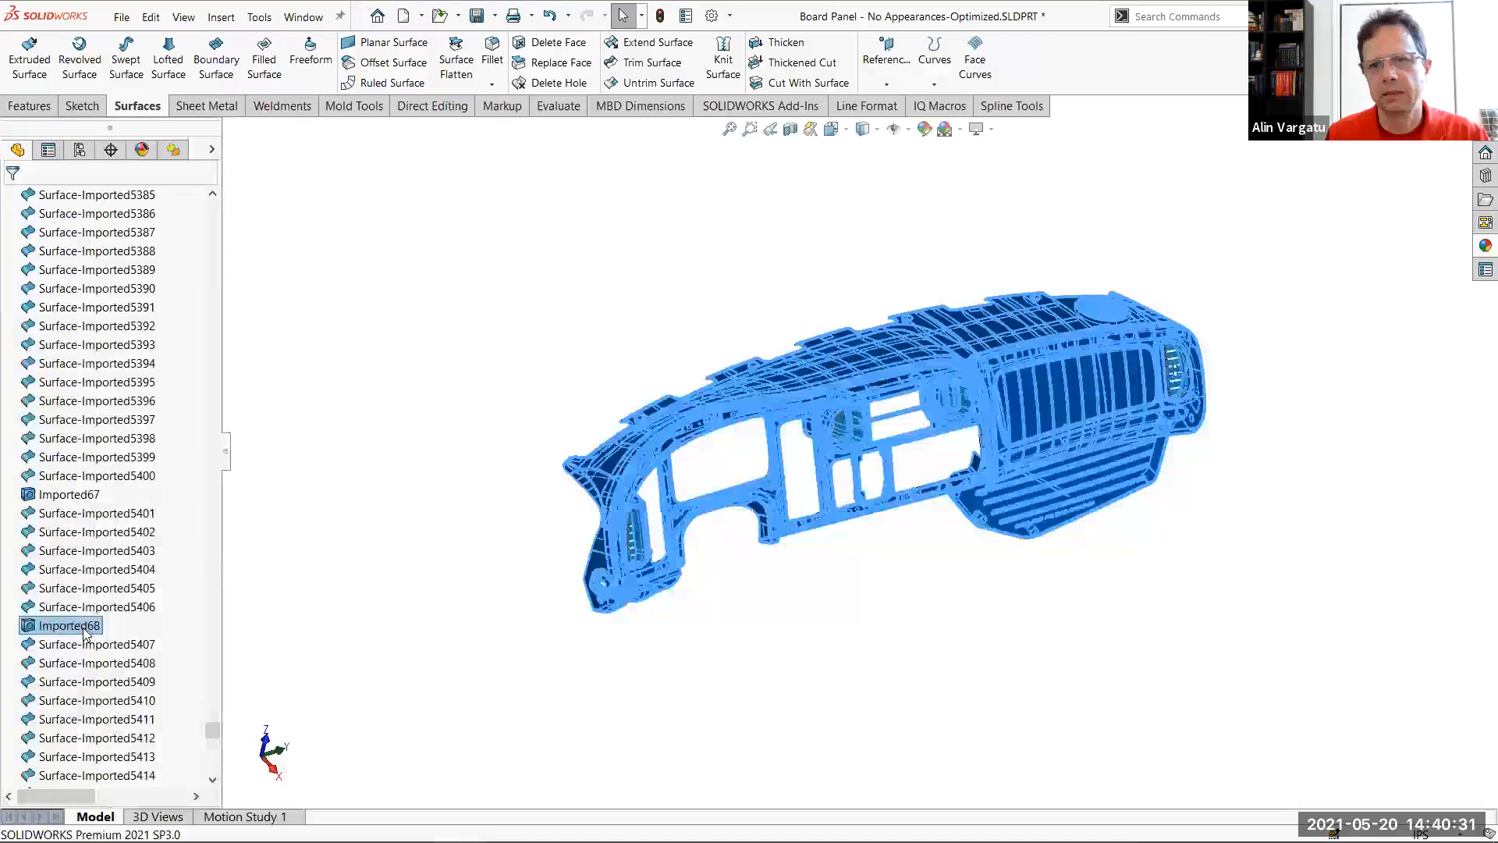
drag(213, 734, 230, 191)
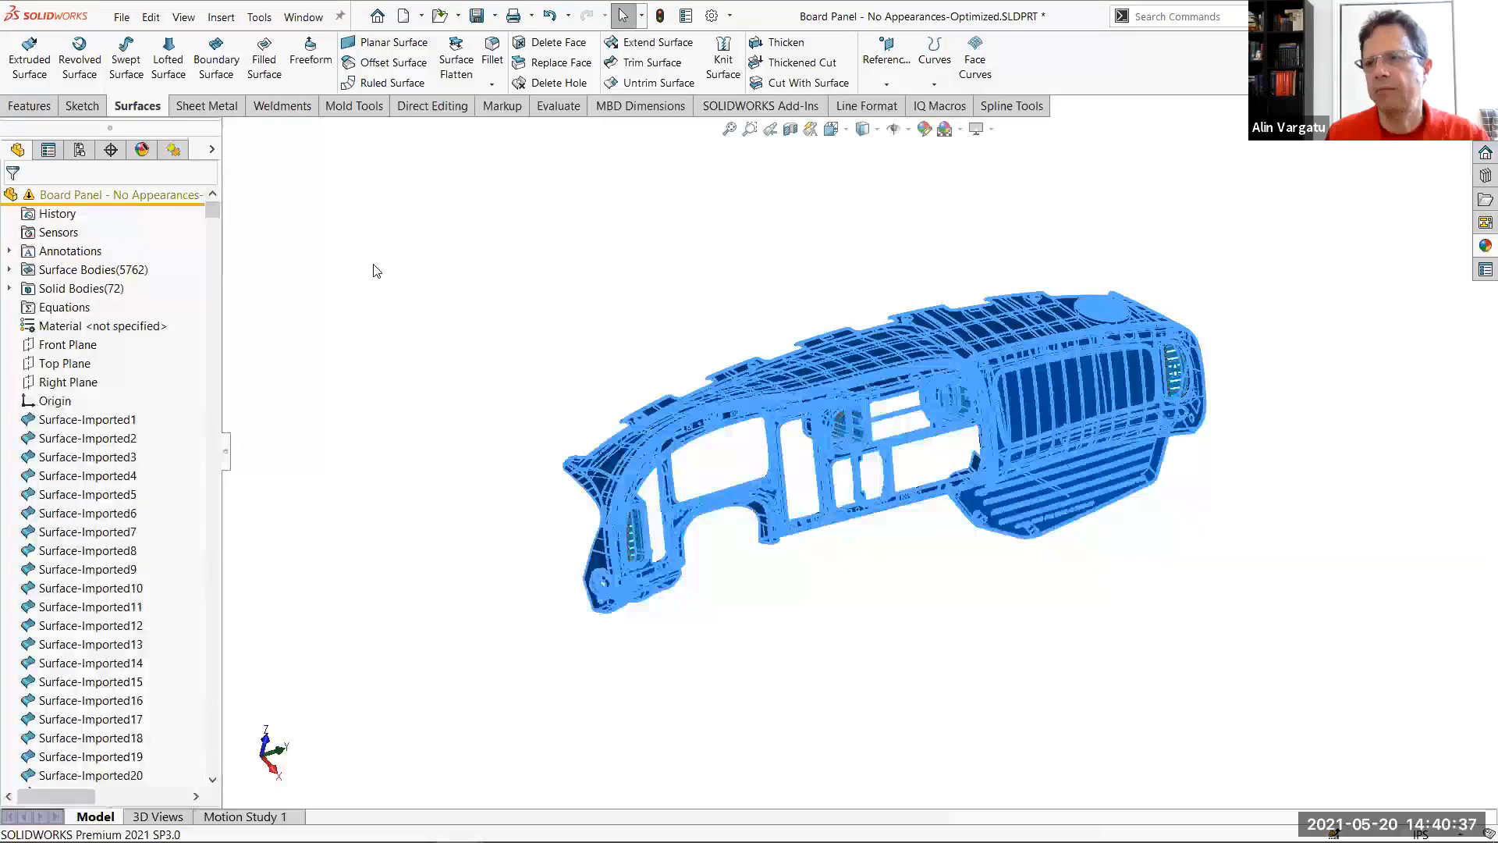
right_click(392, 223)
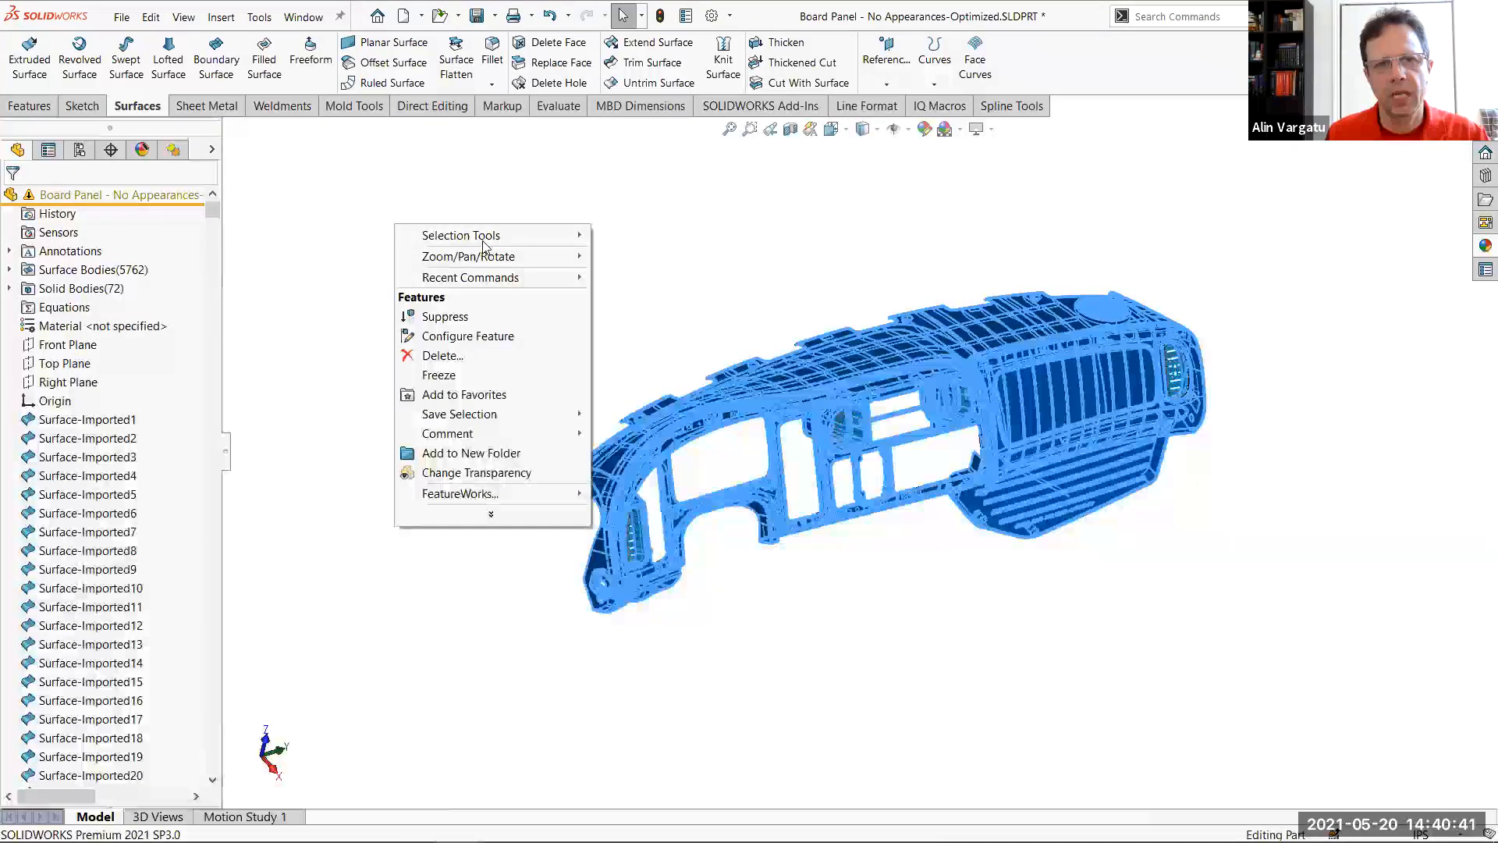
mouse_move(483, 242)
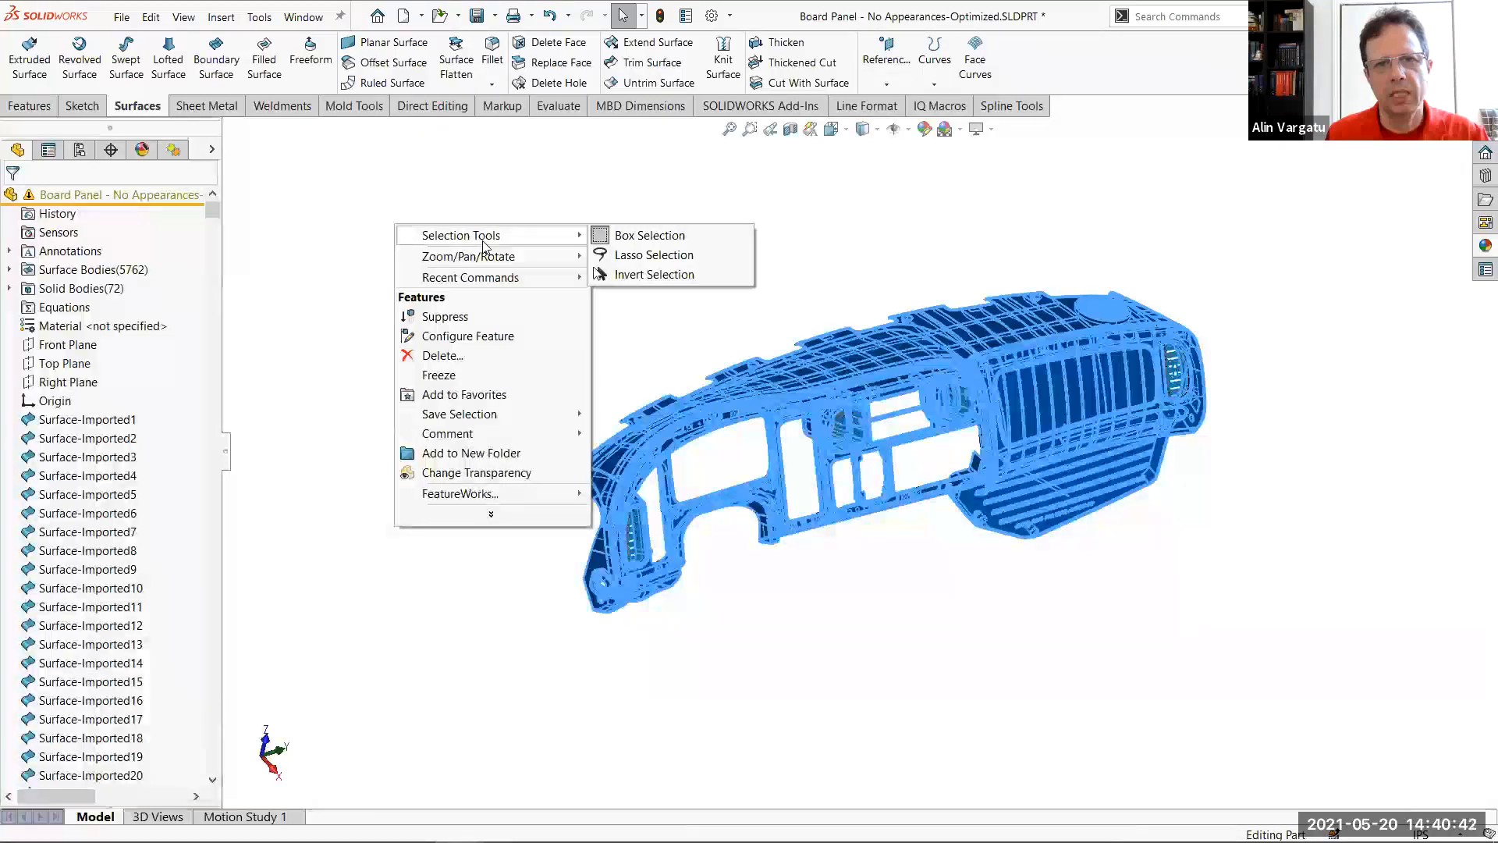
click(639, 277)
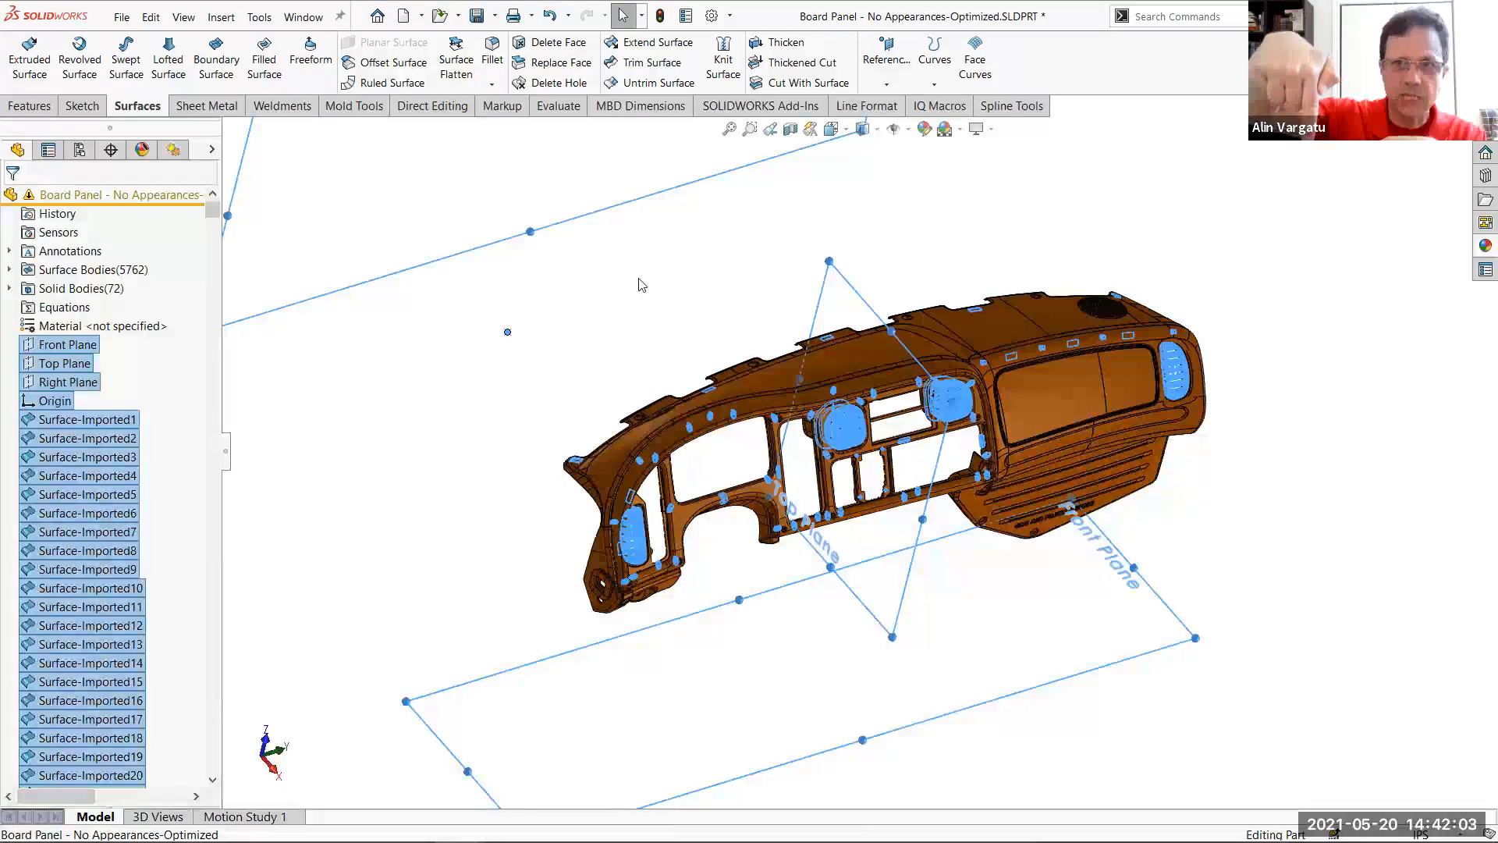
key(Delete)
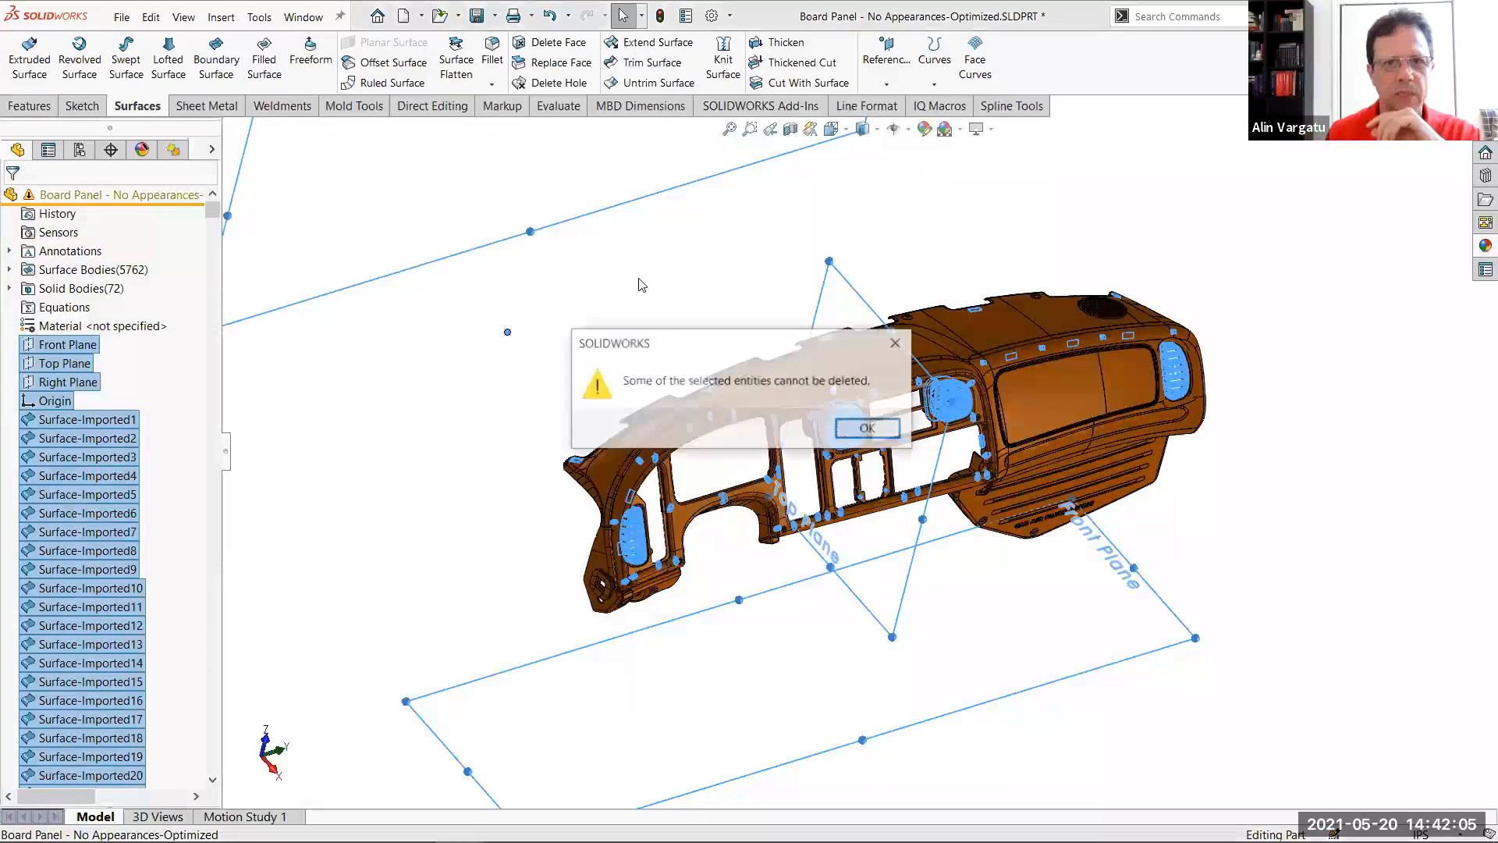
drag(687, 344, 1191, 230)
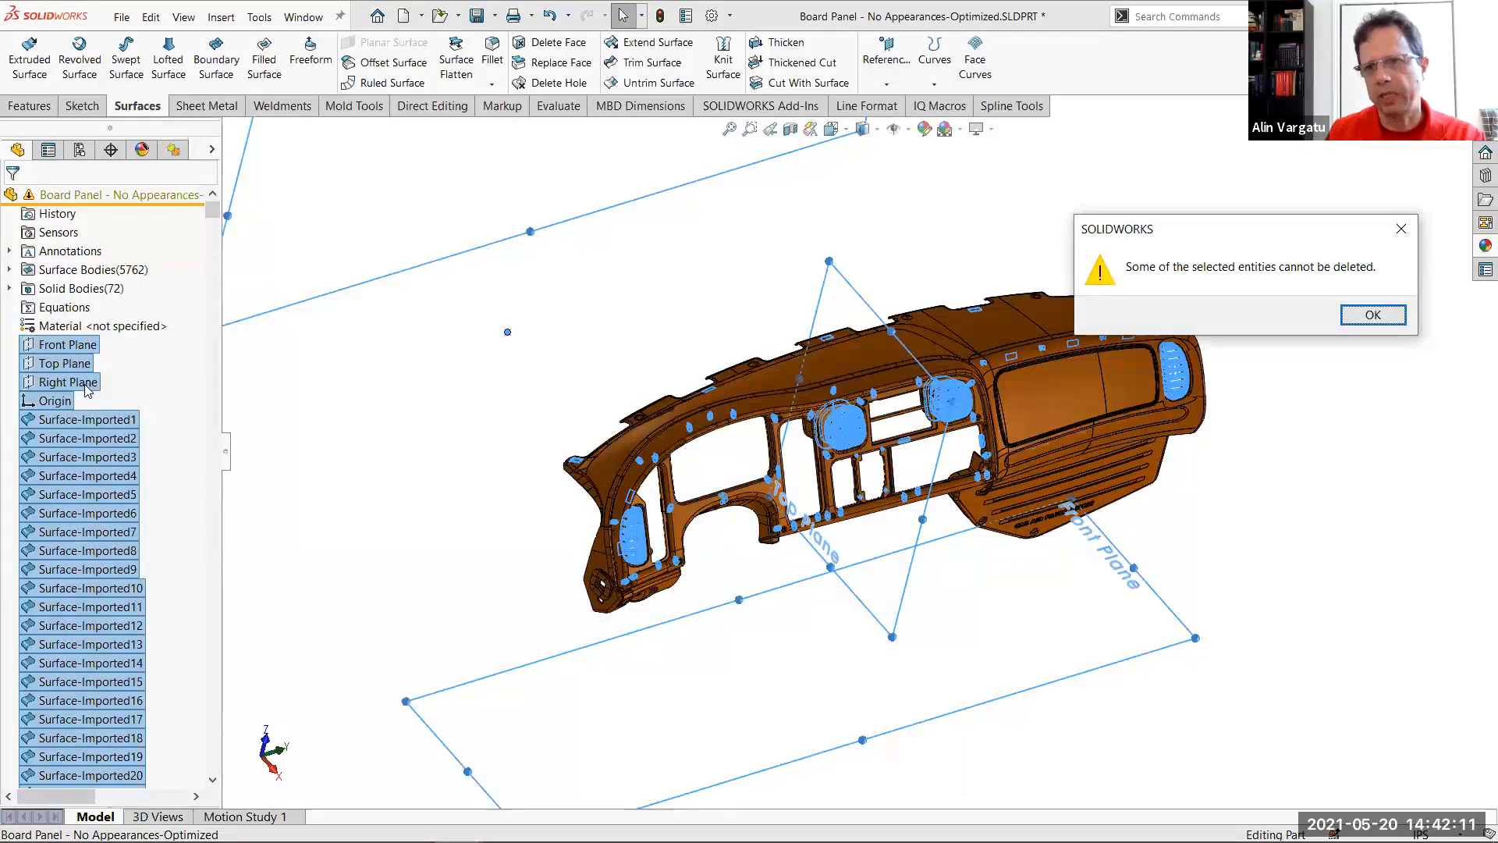
click(1395, 320)
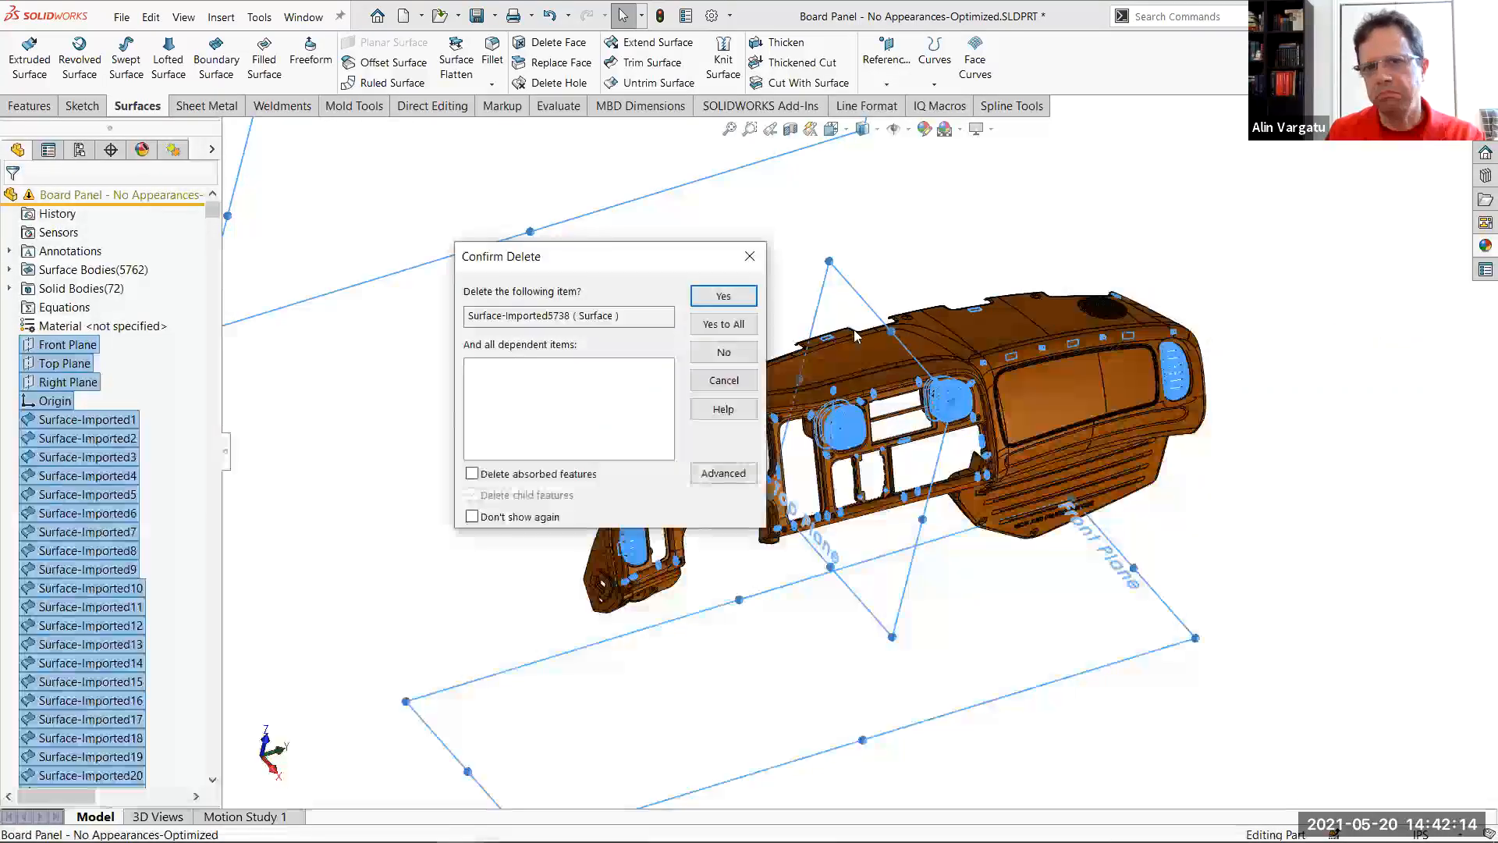
click(733, 327)
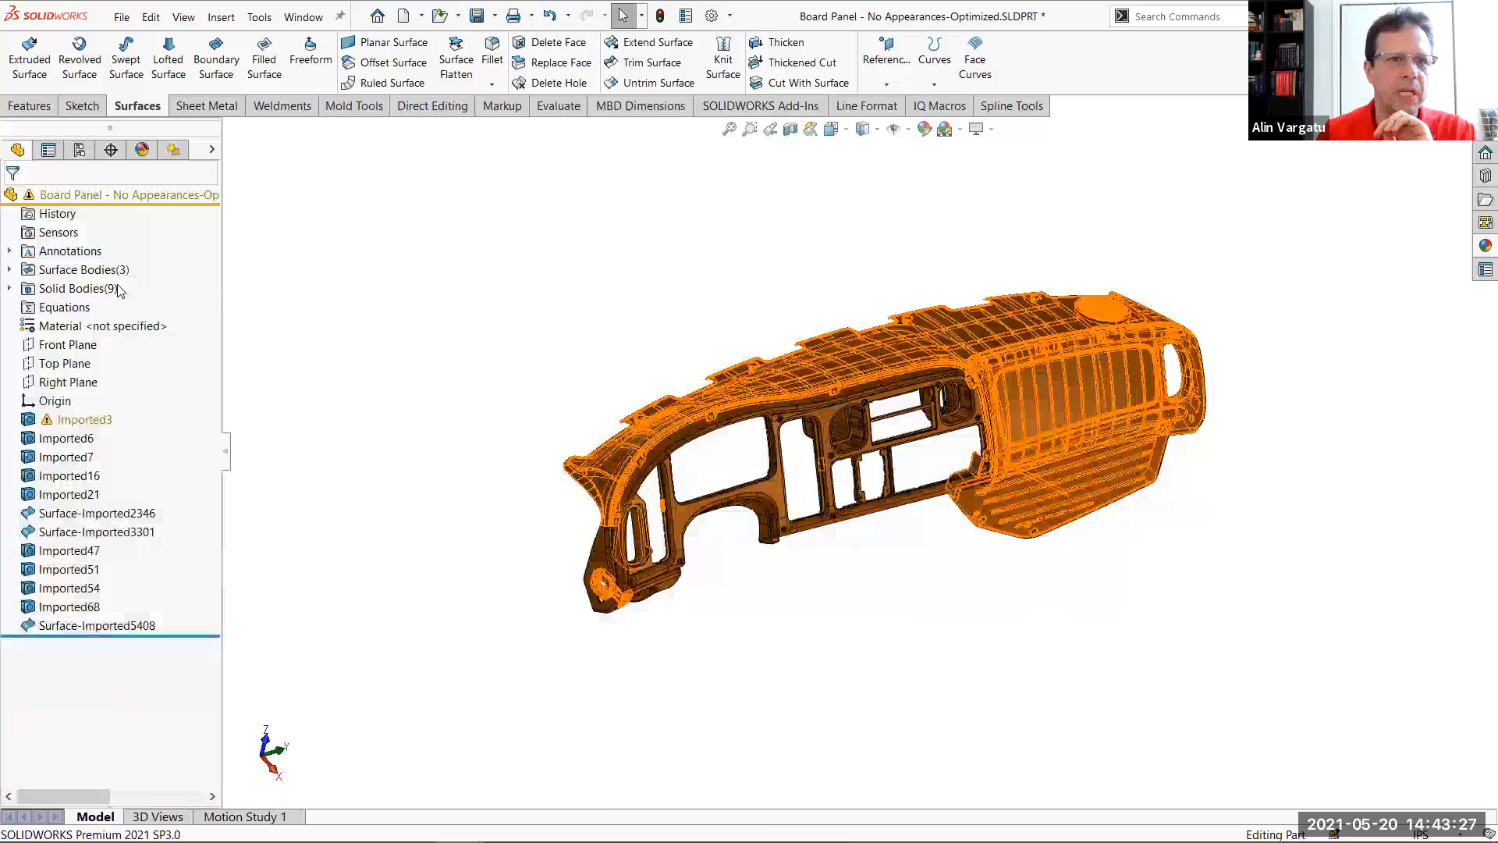
Remove the orange colour appearance from the remaining features and save the optimized board panel part
click(173, 149)
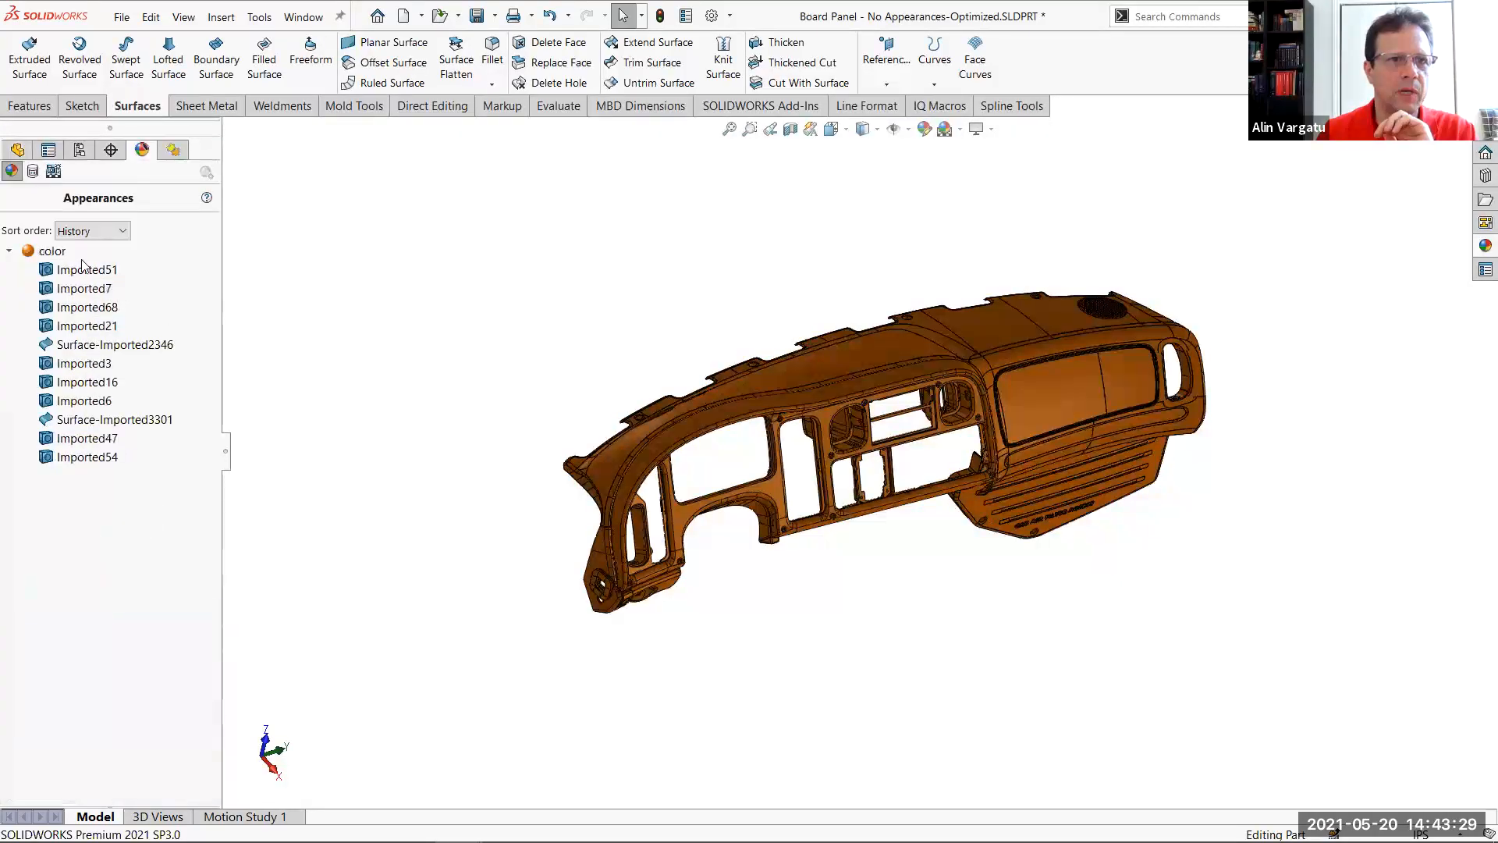
right_click(55, 254)
click(129, 321)
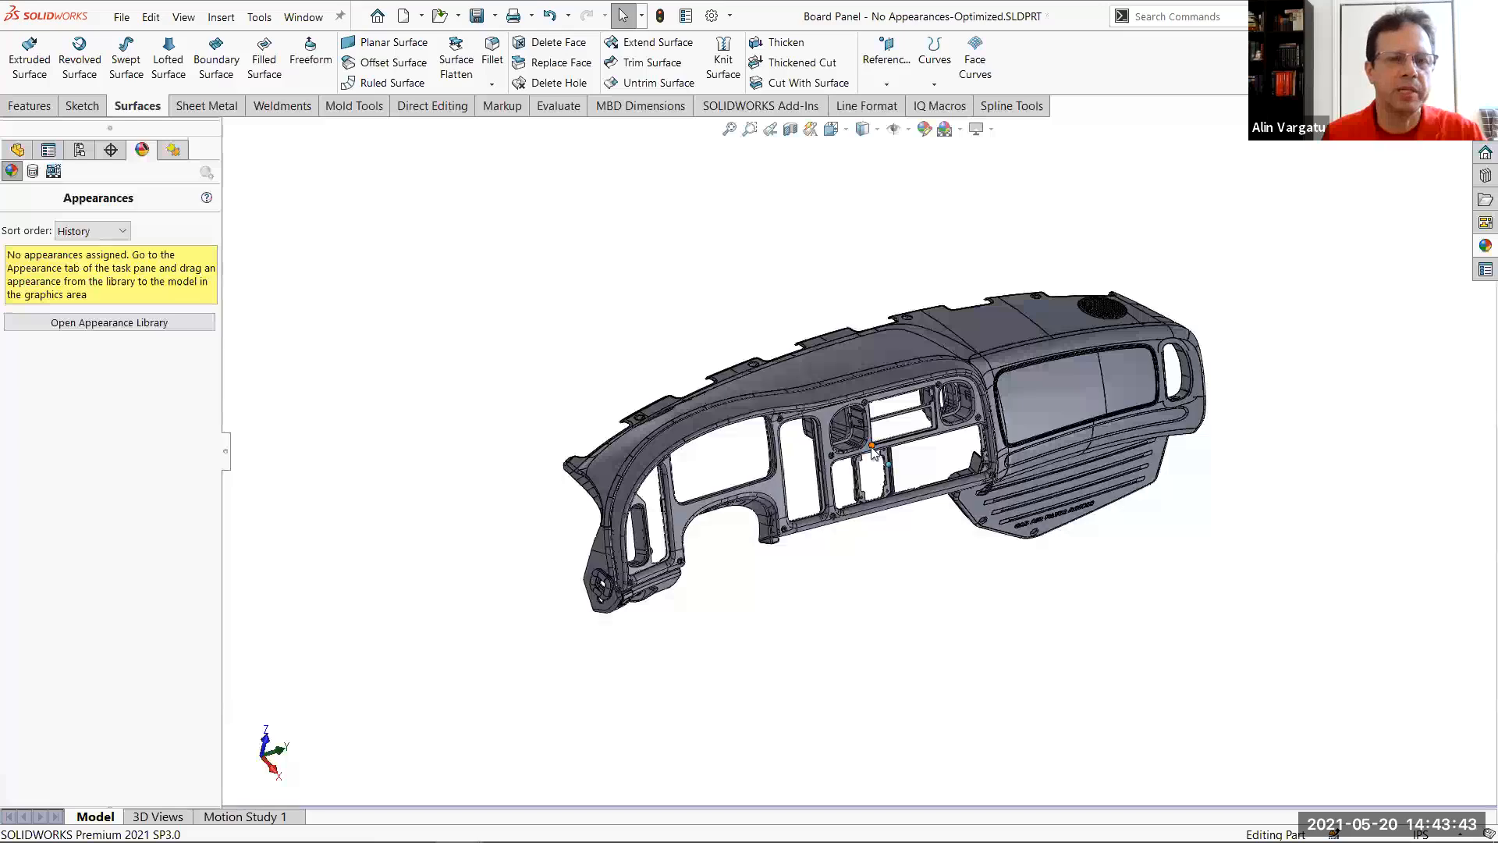
Switch to the Assem1 assembly and insert the open Board Panel - No Appearances-Optimized part beside the two existing panels
click(304, 17)
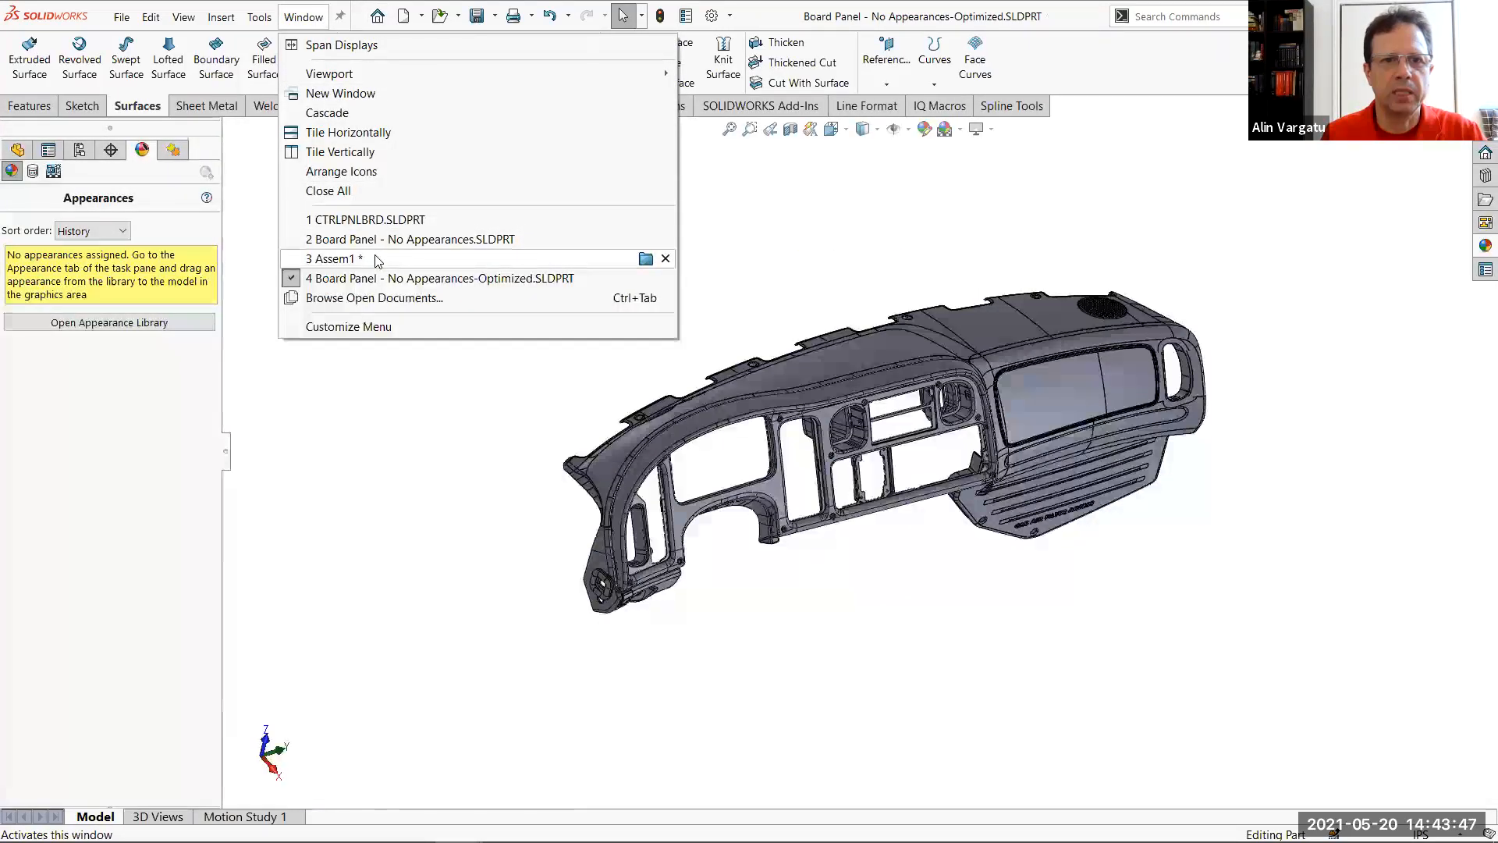
click(605, 260)
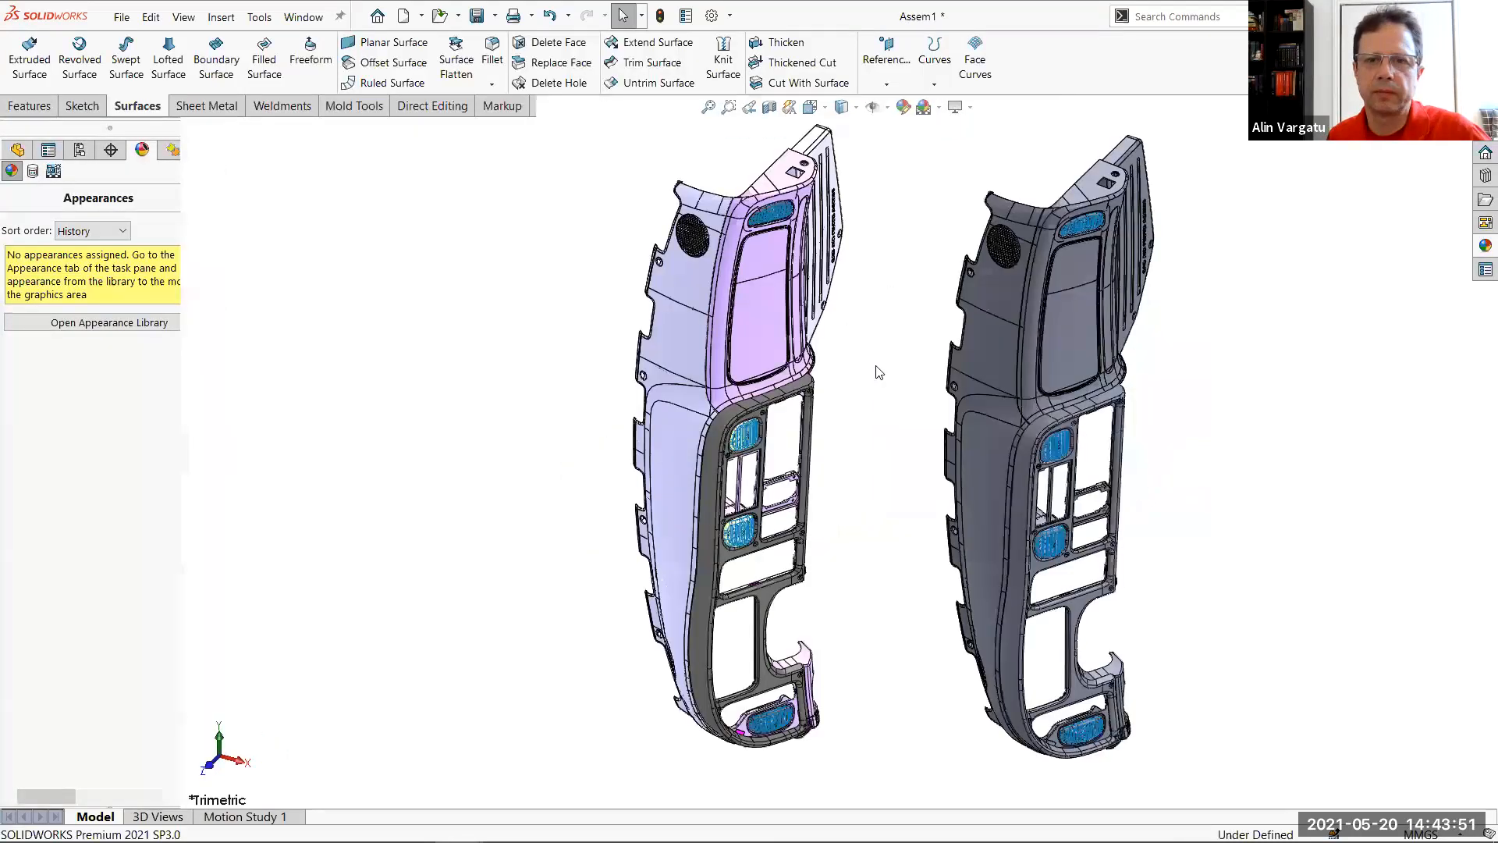
click(32, 131)
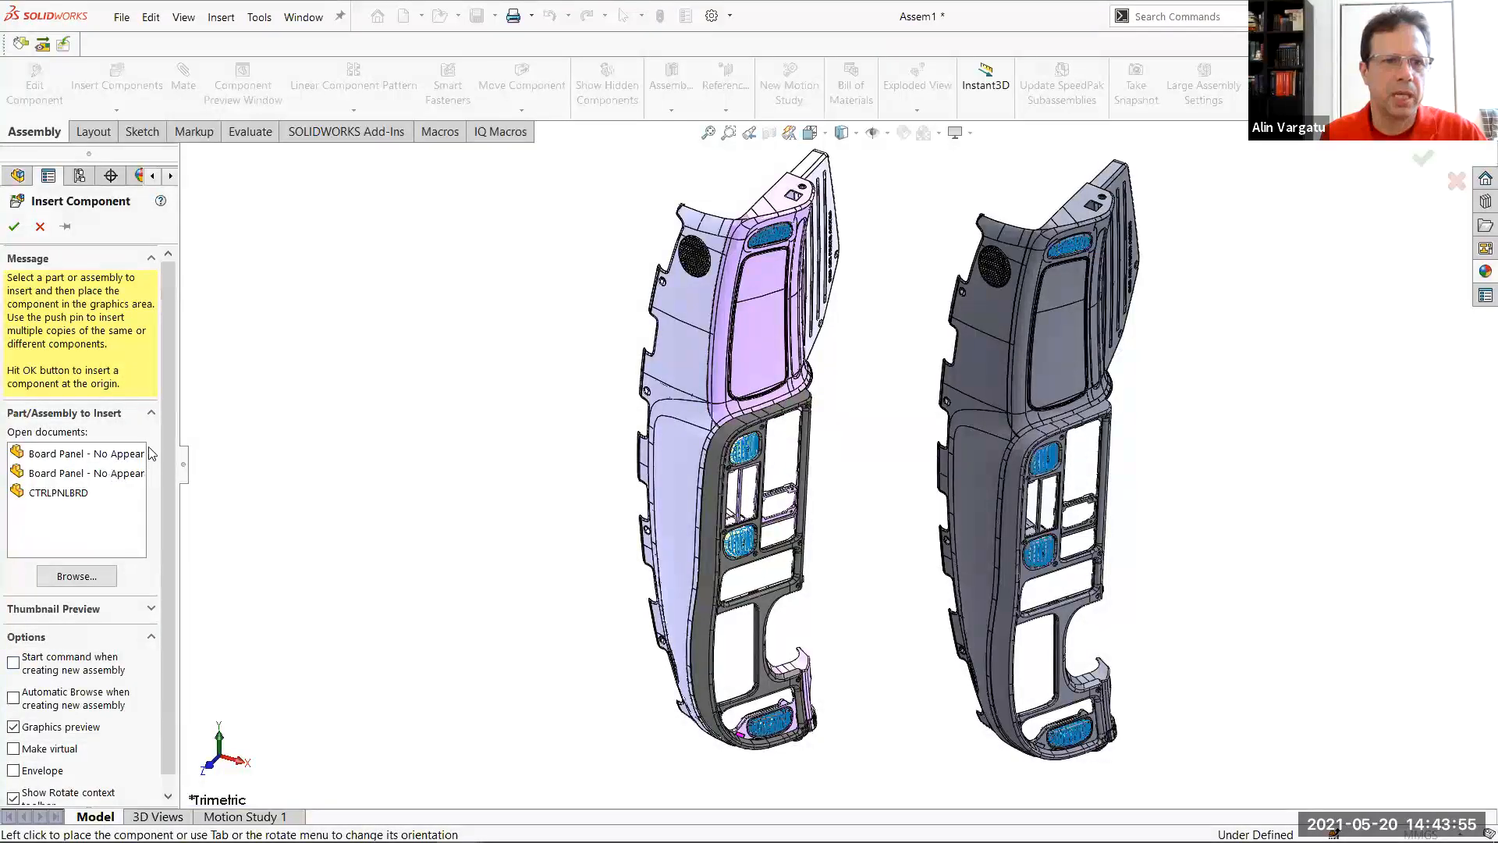
click(123, 474)
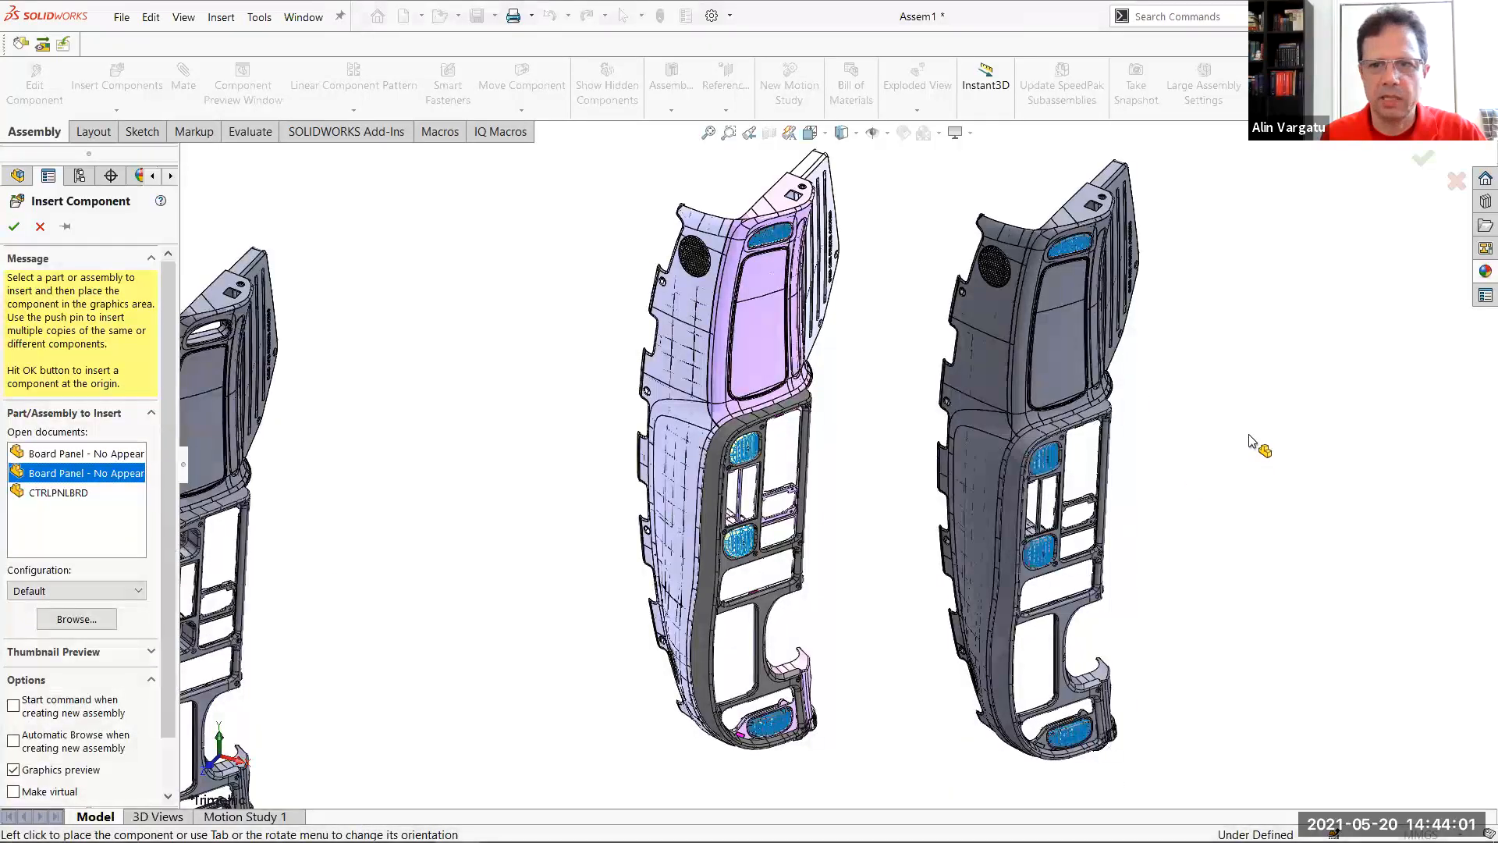
click(1312, 488)
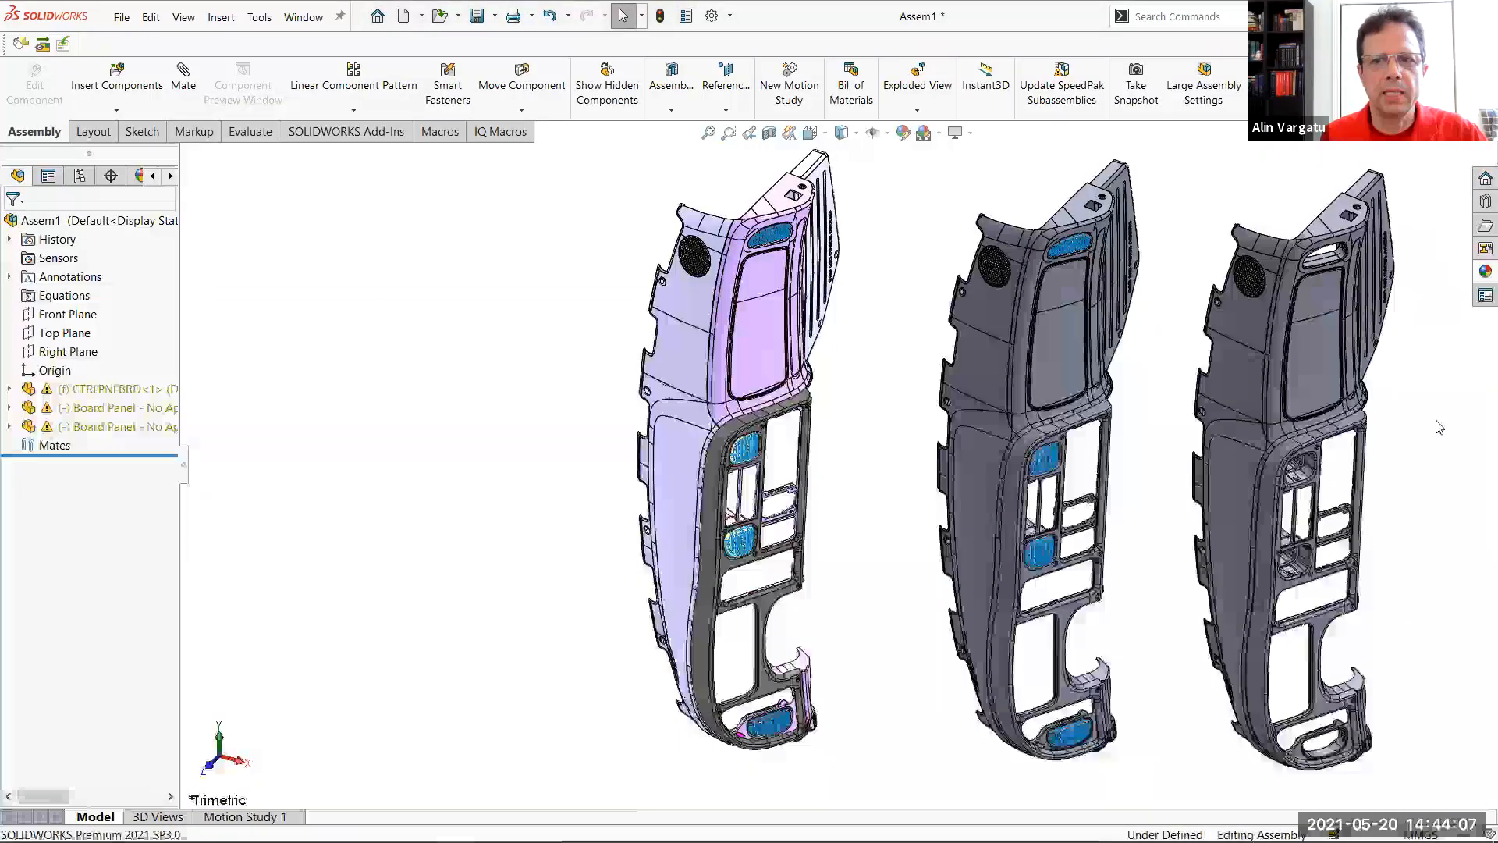
key(f)
scroll(1438, 427, down, 2)
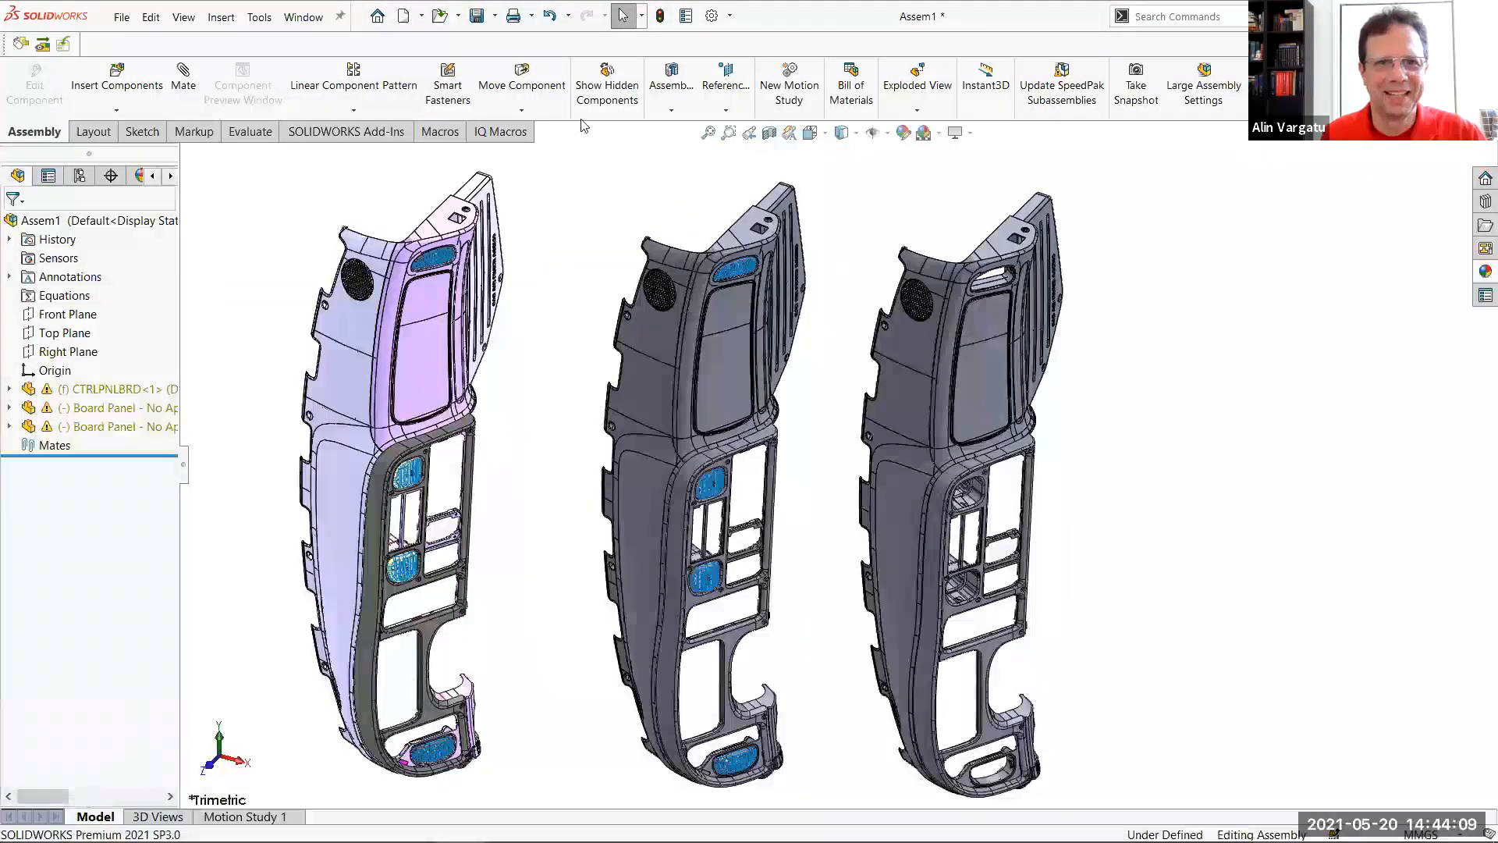
Save the assembly in the Optimization - Board Panel folder under a name beginning with "Comparis"
click(485, 19)
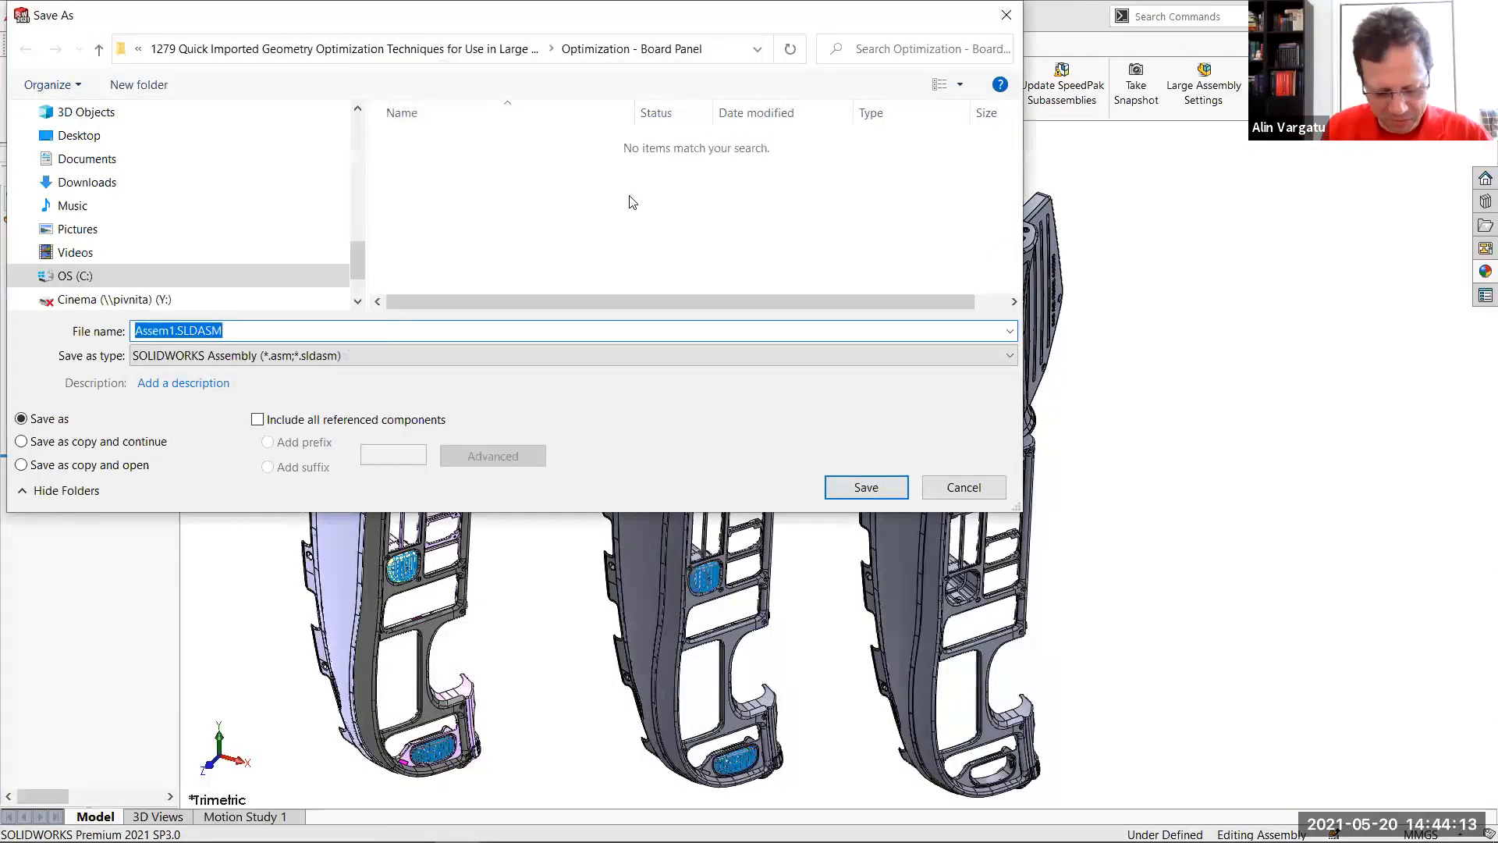
text(Comparison)
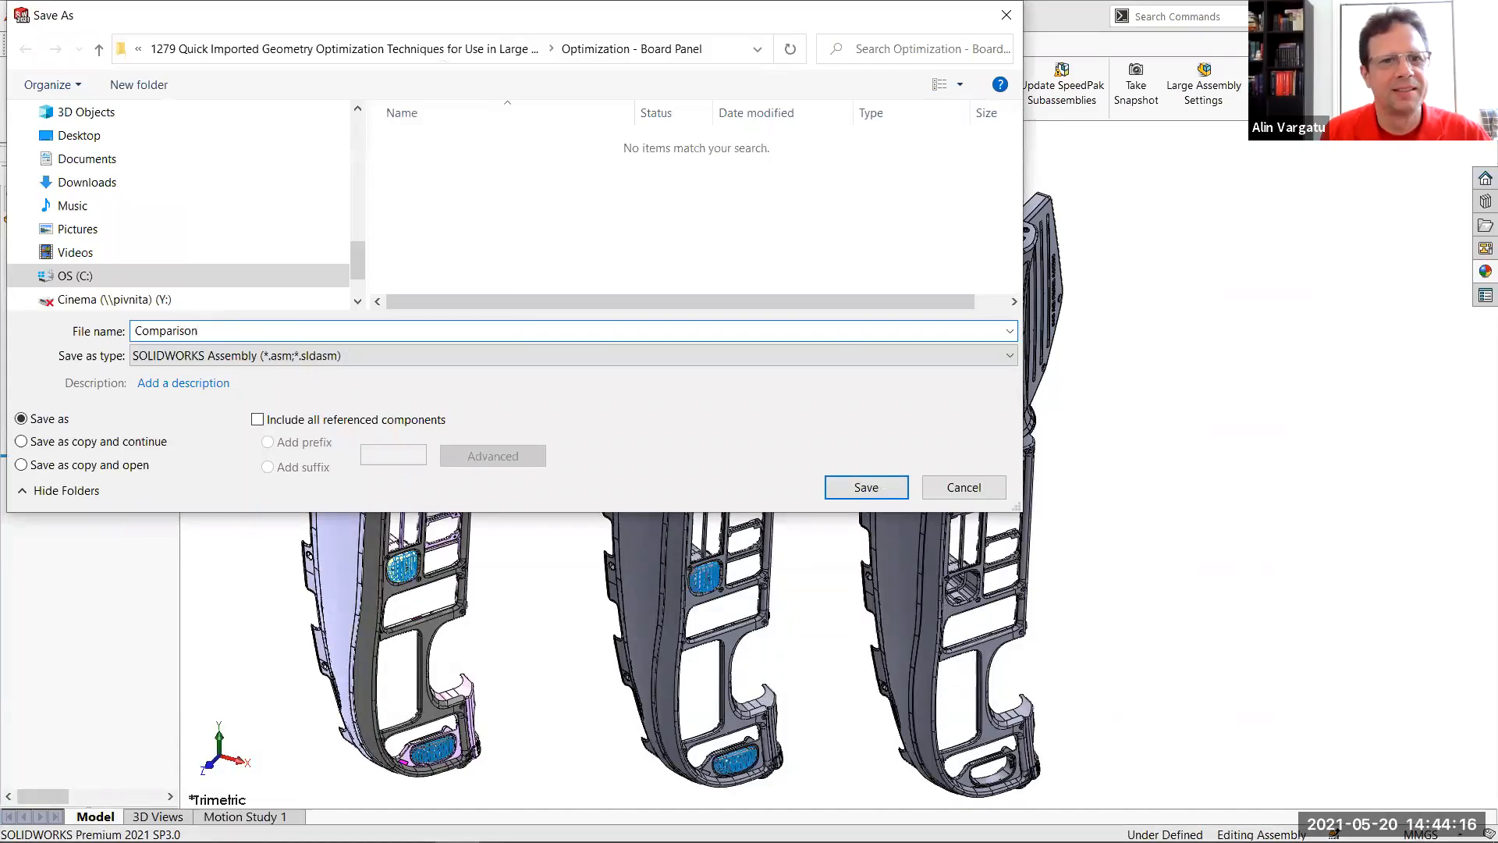
key(Return)
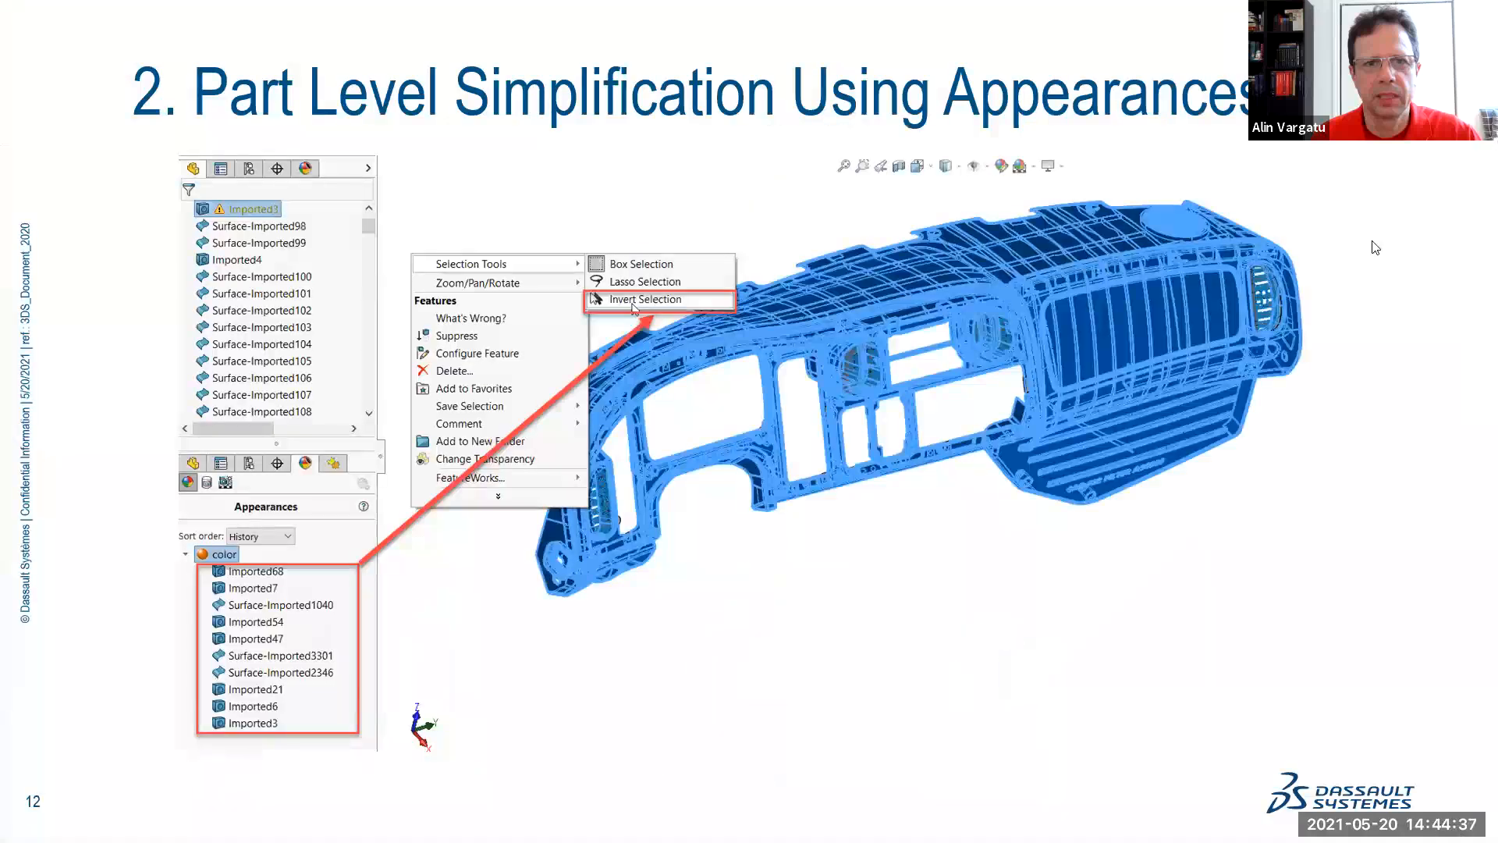
click(1344, 243)
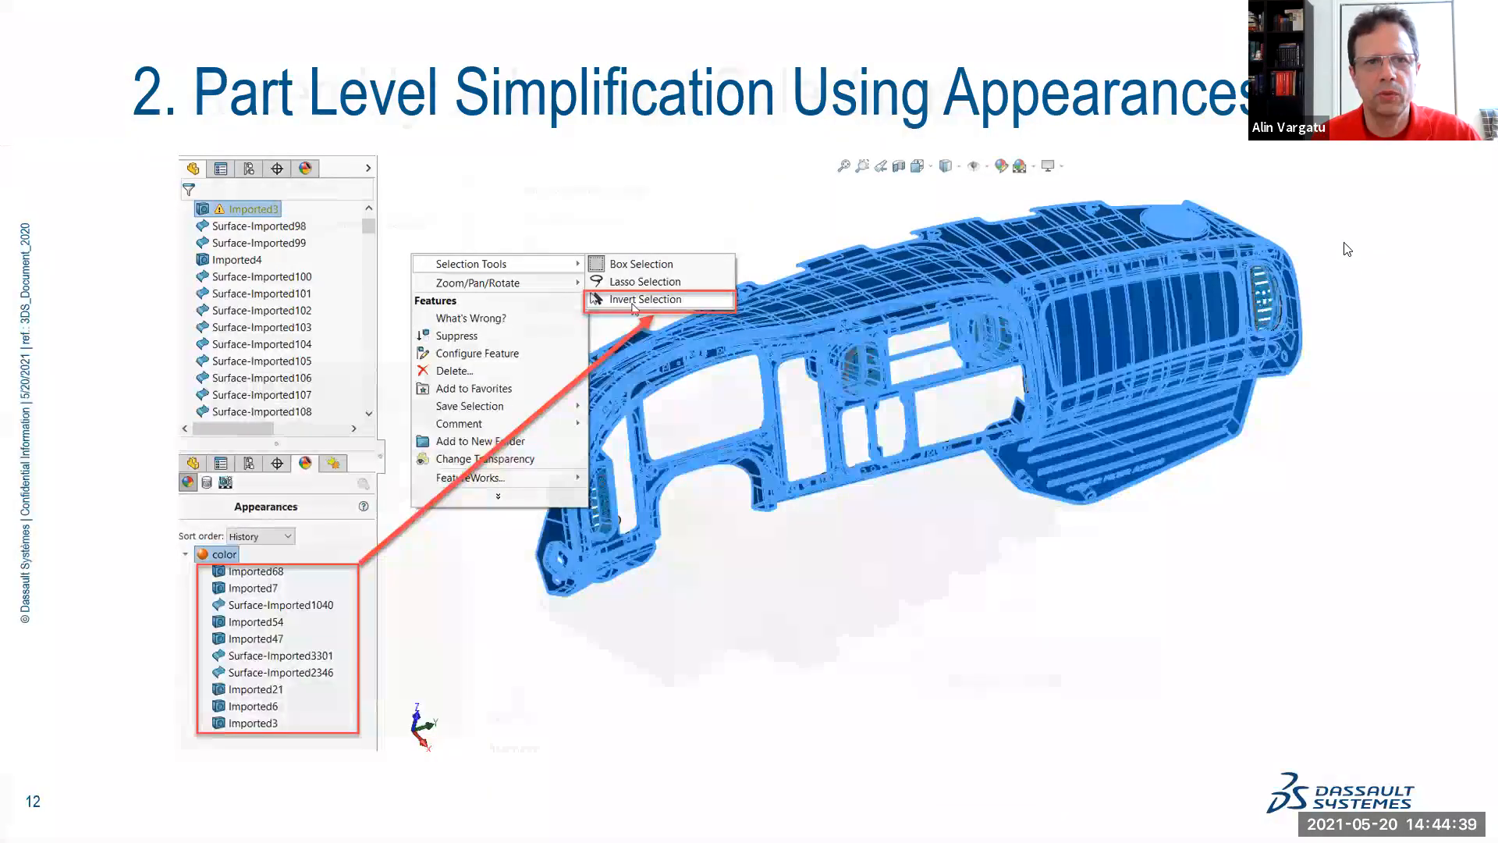
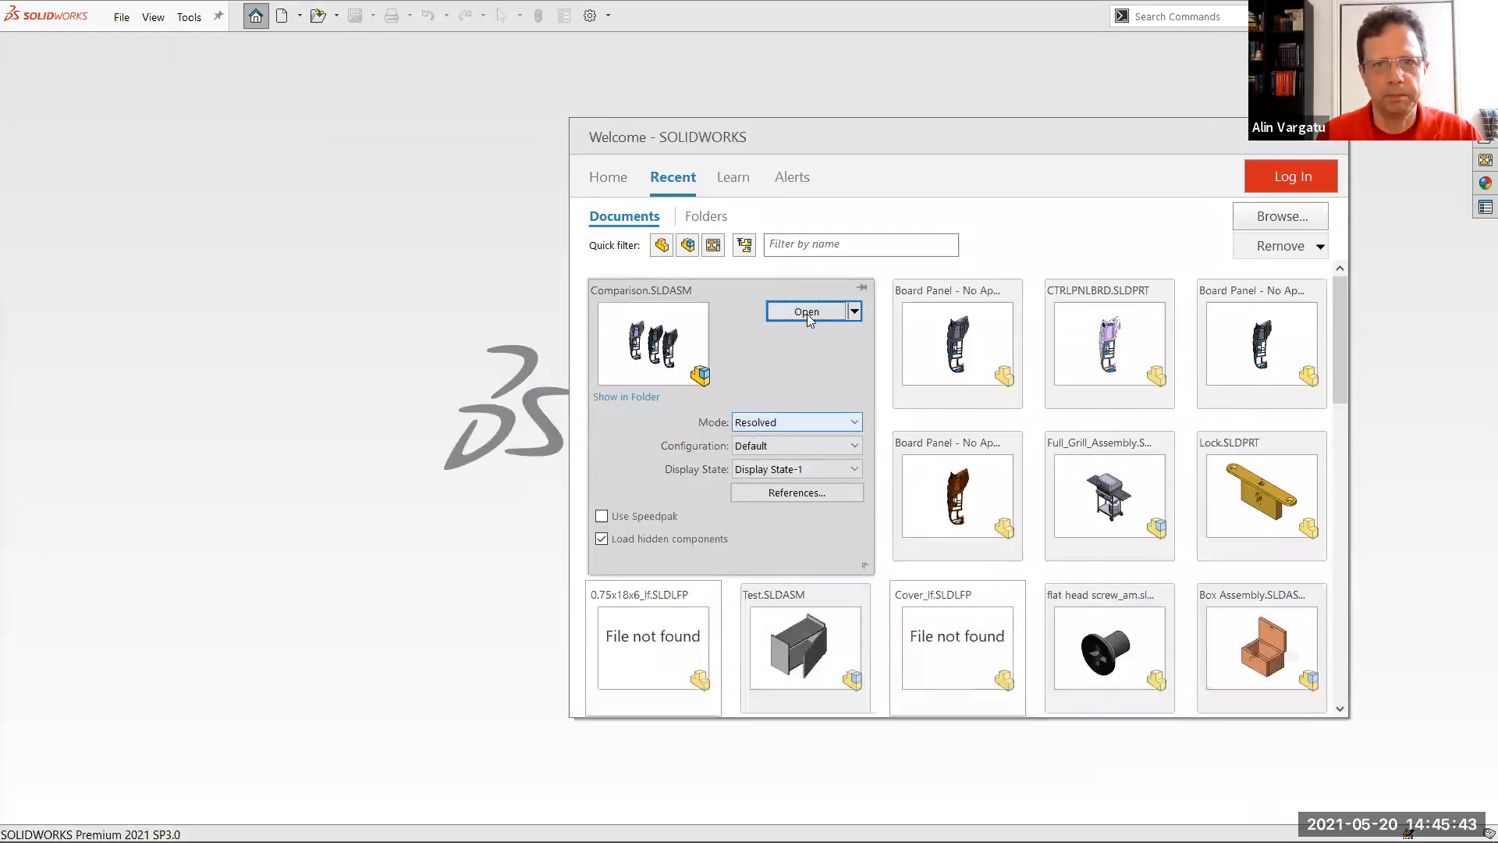
Open the Comparison assembly in Resolved mode and switch to the other SOLIDWORKS session
click(808, 318)
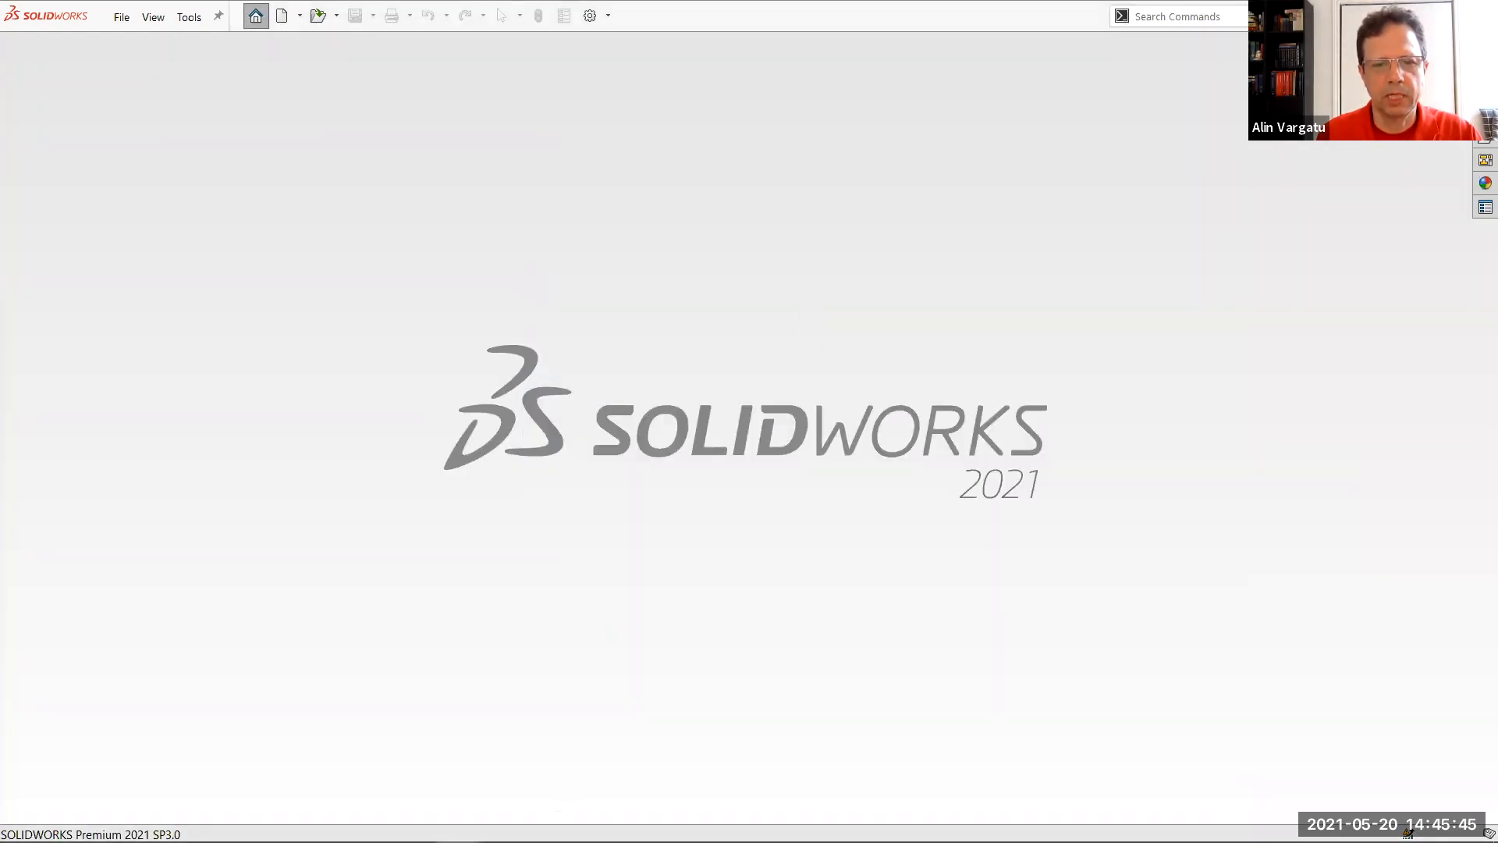
key(alt+Tab)
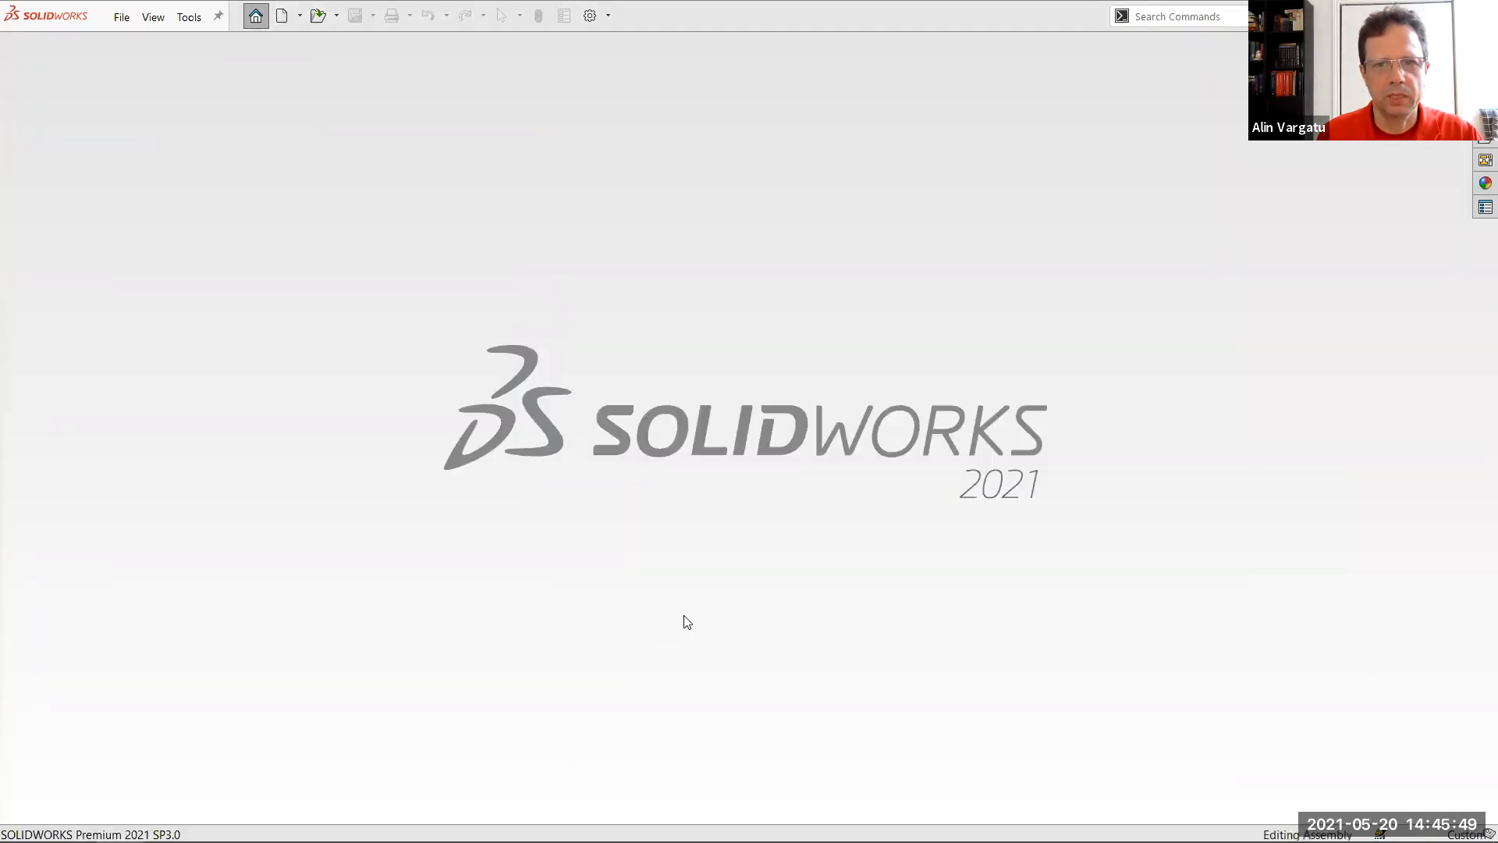
key(alt+Tab)
key(alt+Tab)
key(alt+Tab)
key(alt+Tab)
key(alt+Tab)
key(alt+Tab)
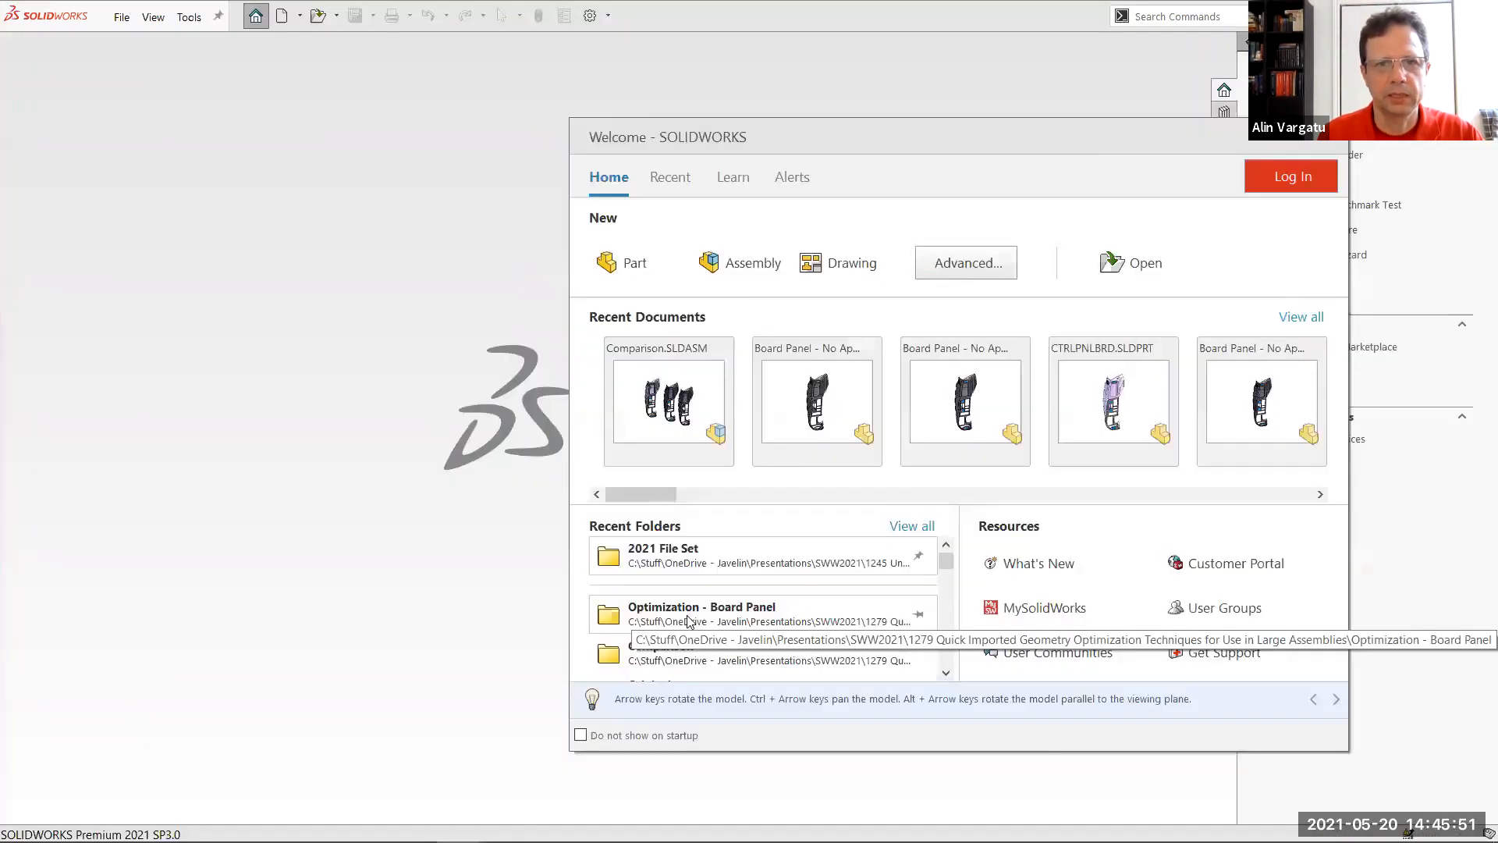
Find the top-level assembly in the Sectional Valve Block folder and open SECTIONAL VALVE BLOCK-A in Resolved mode
click(1314, 317)
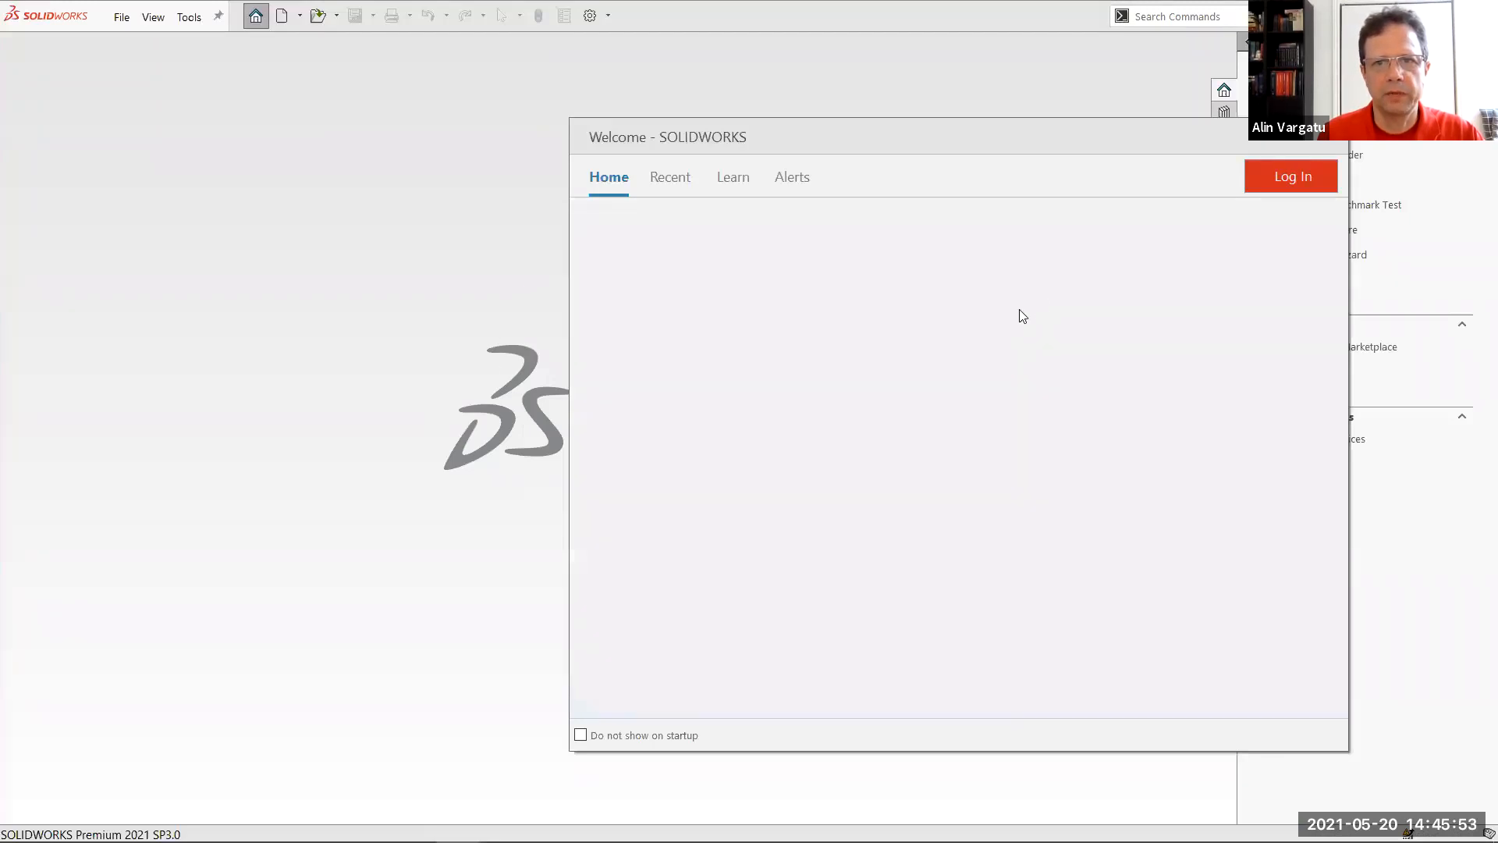
click(427, 35)
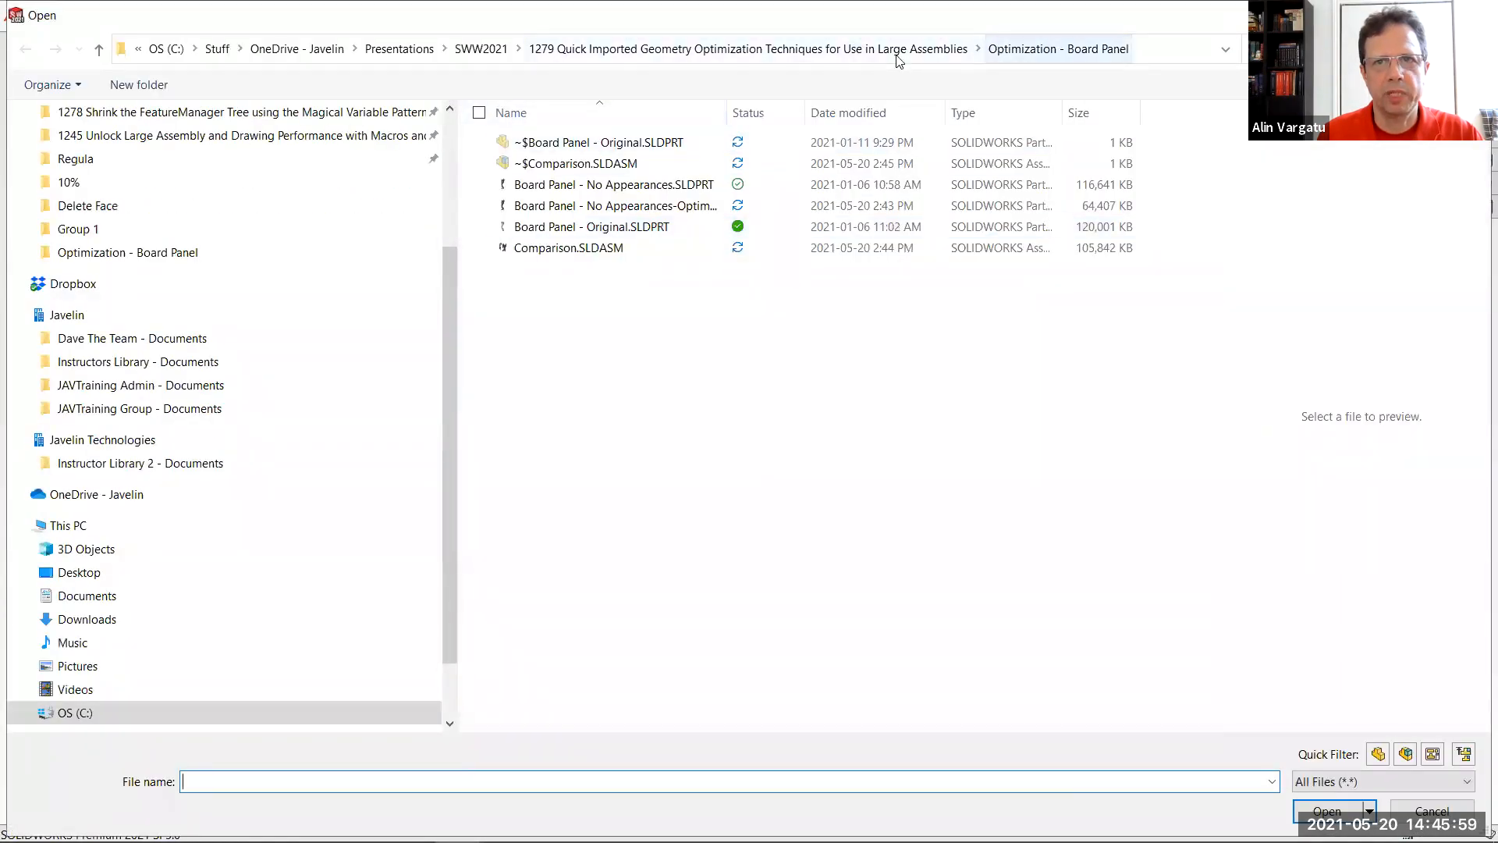
click(897, 49)
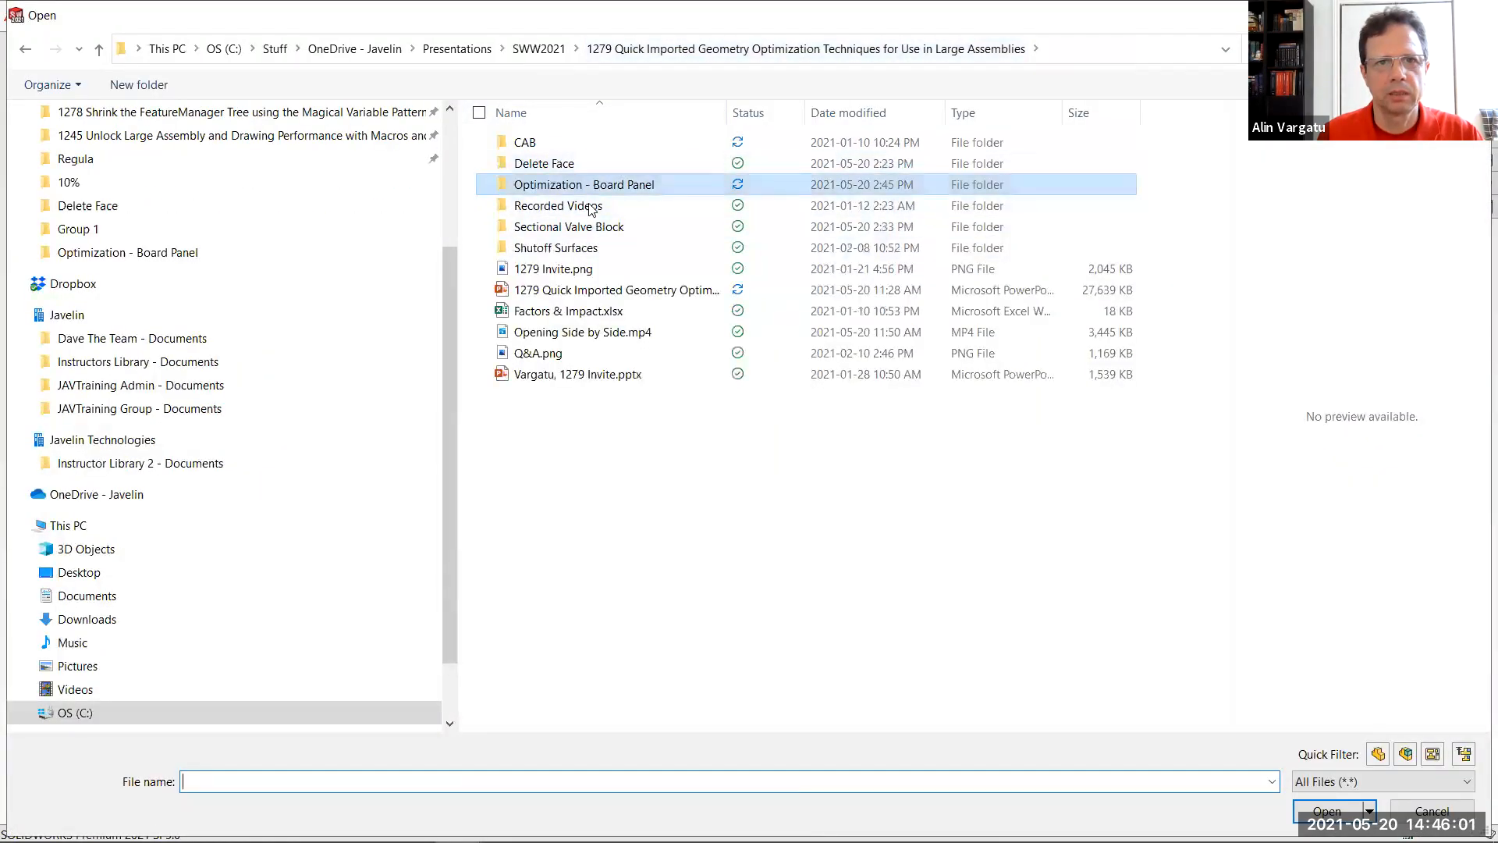
double_click(586, 227)
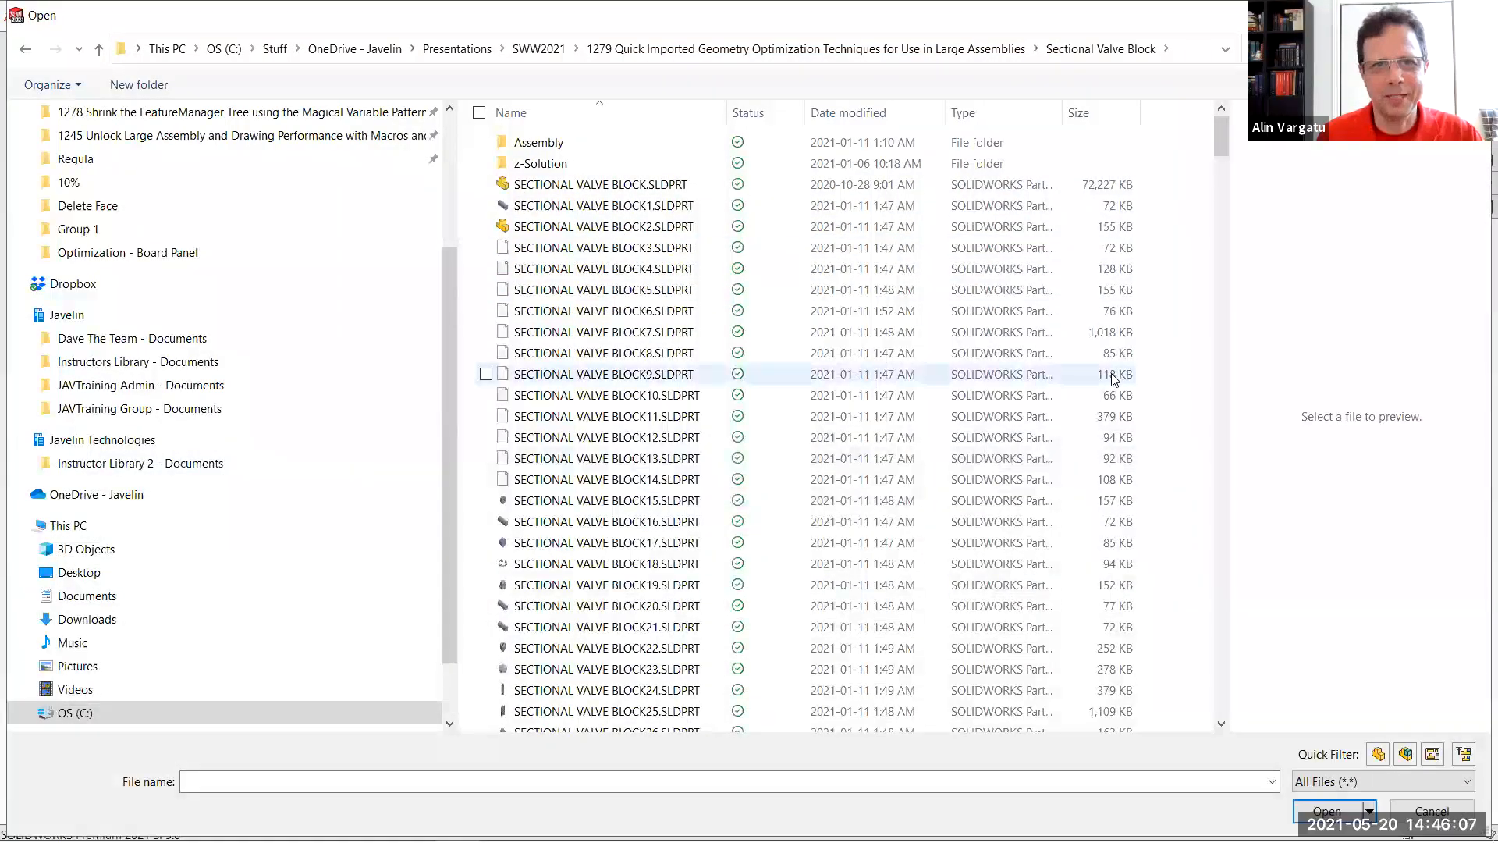
click(1222, 172)
click(1464, 753)
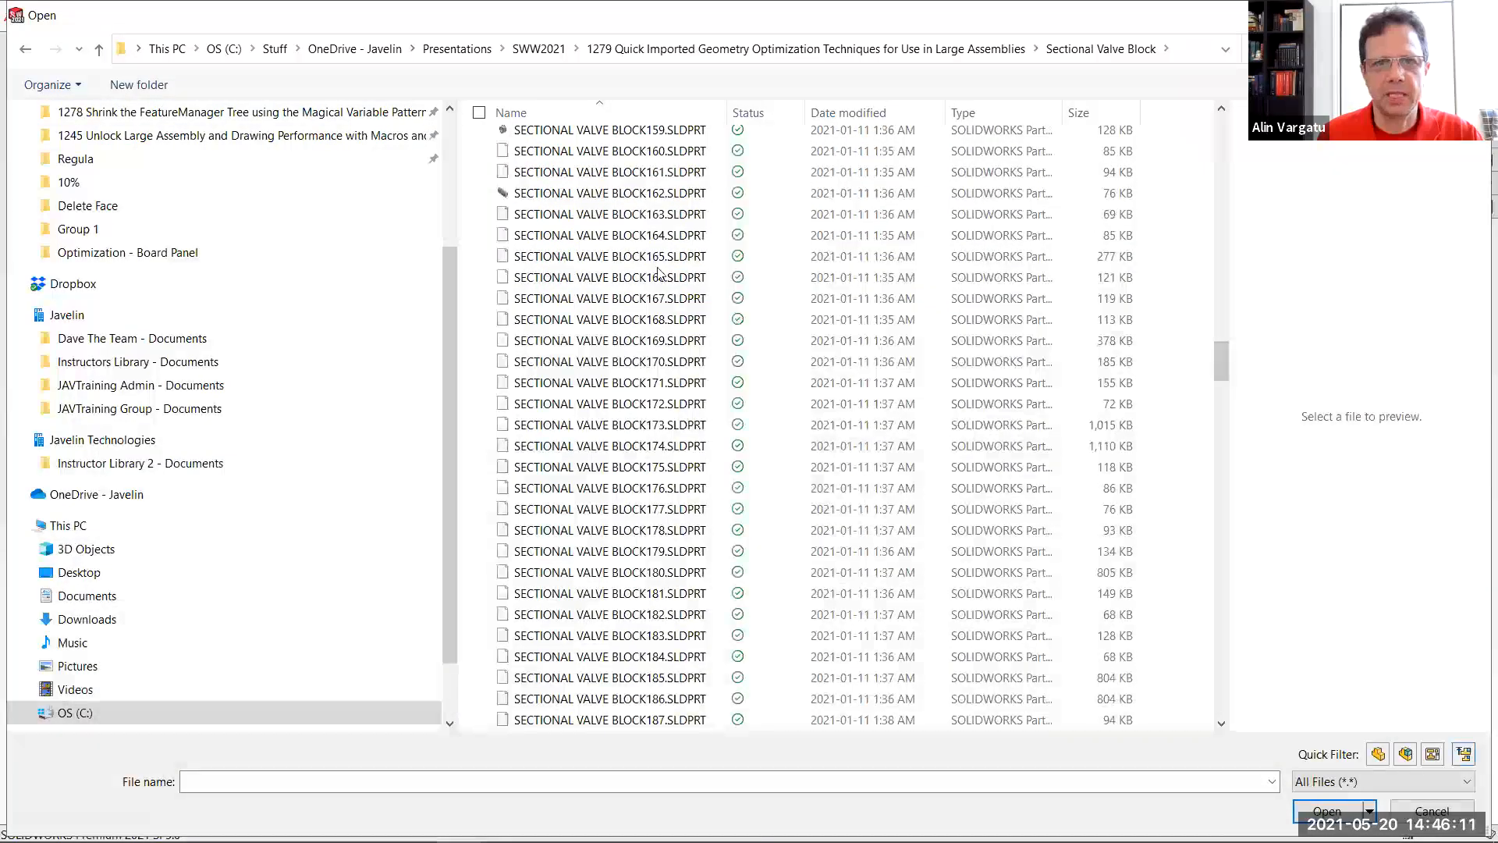
click(655, 192)
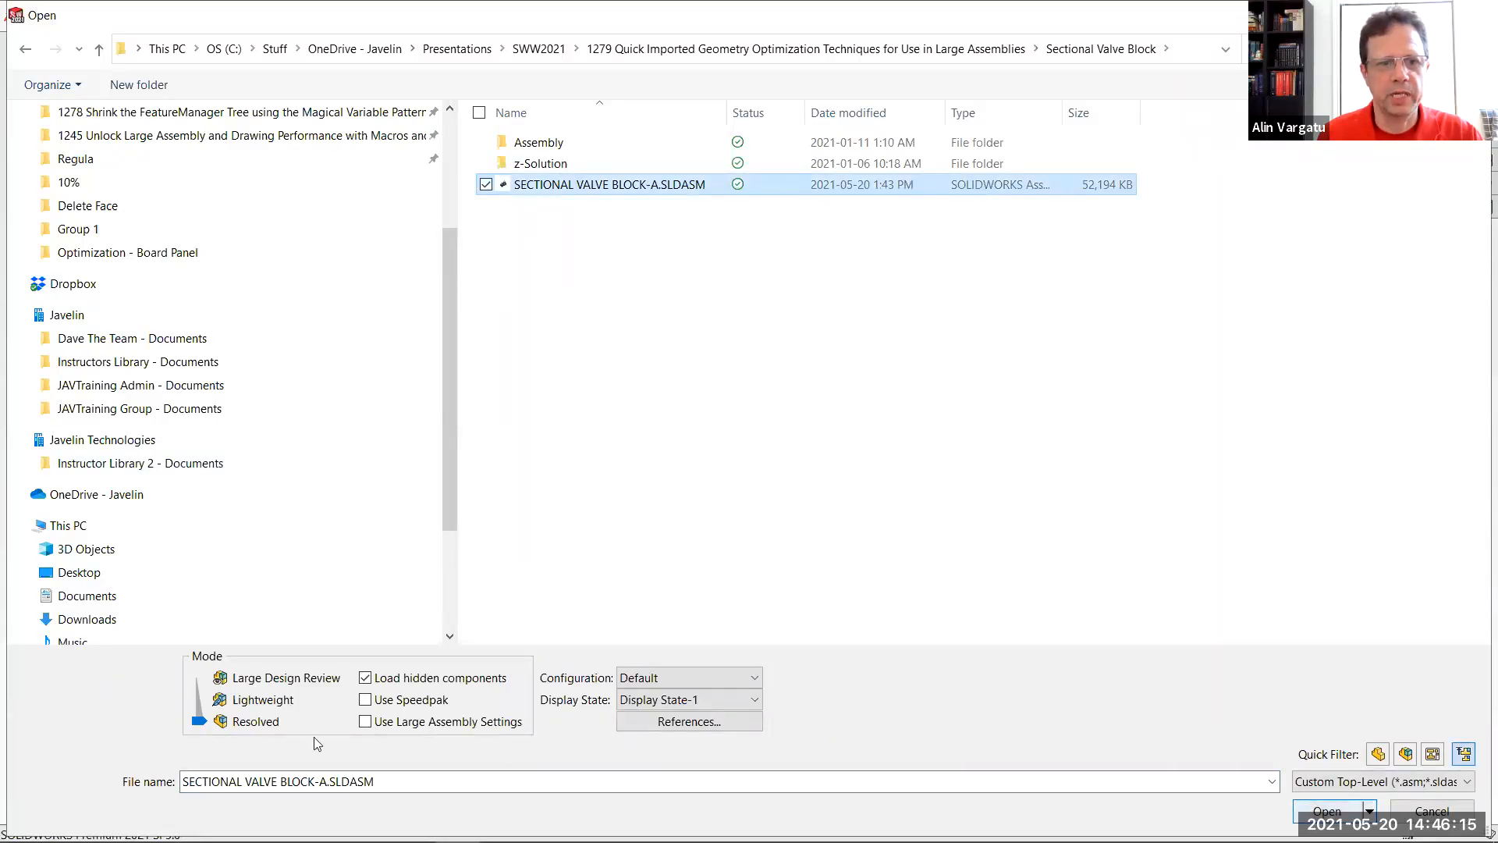
click(1301, 812)
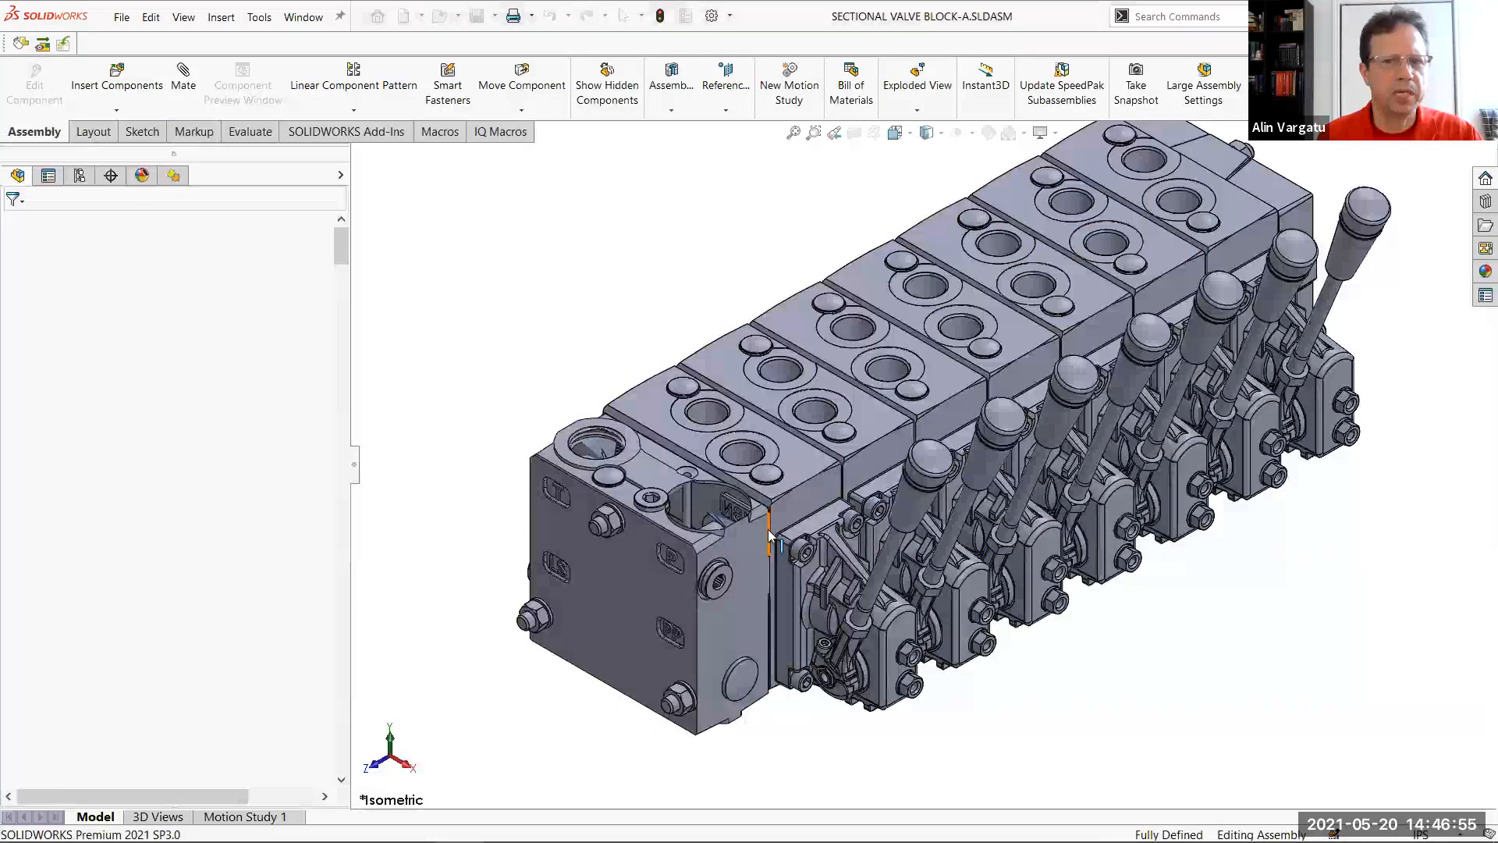
Select all internal components hidden inside the valve block assembly and isolate them for inspection
middle_drag(945, 437, 899, 286)
scroll(1153, 361, down, 3)
scroll(1153, 362, up, 3)
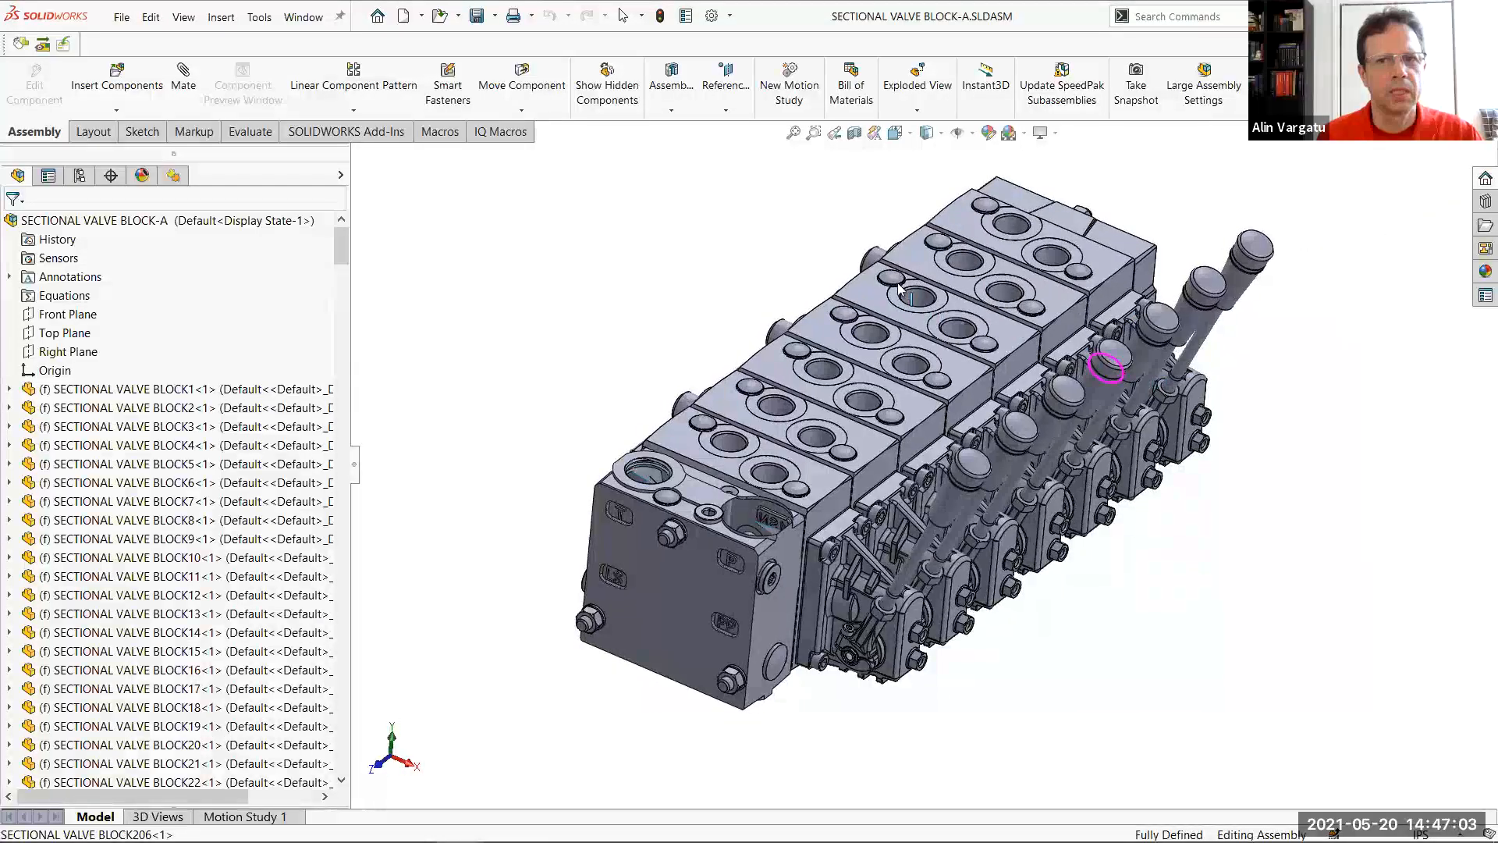
scroll(899, 287, up, 2)
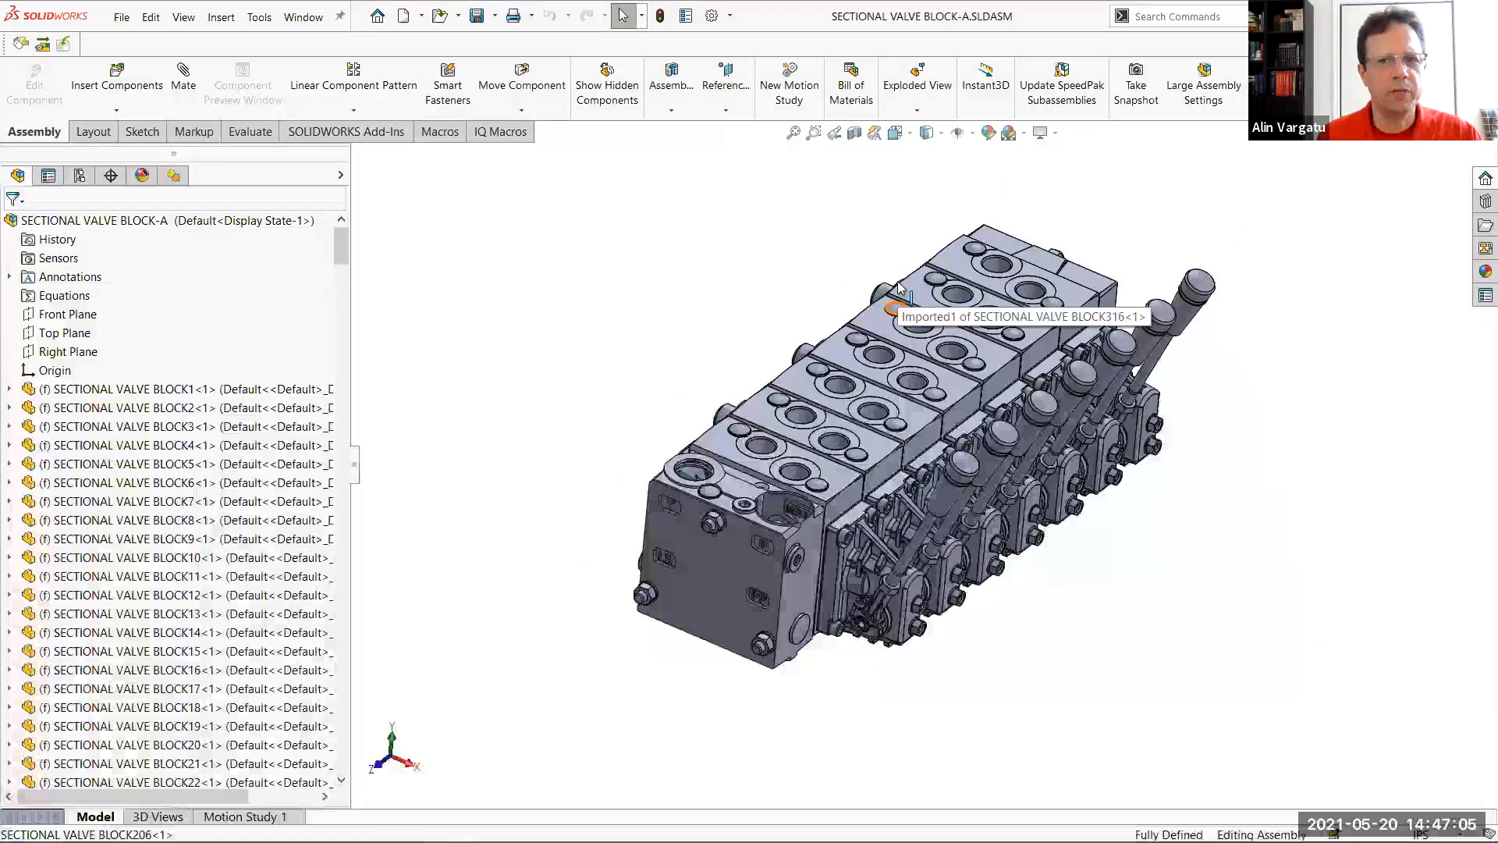
click(623, 19)
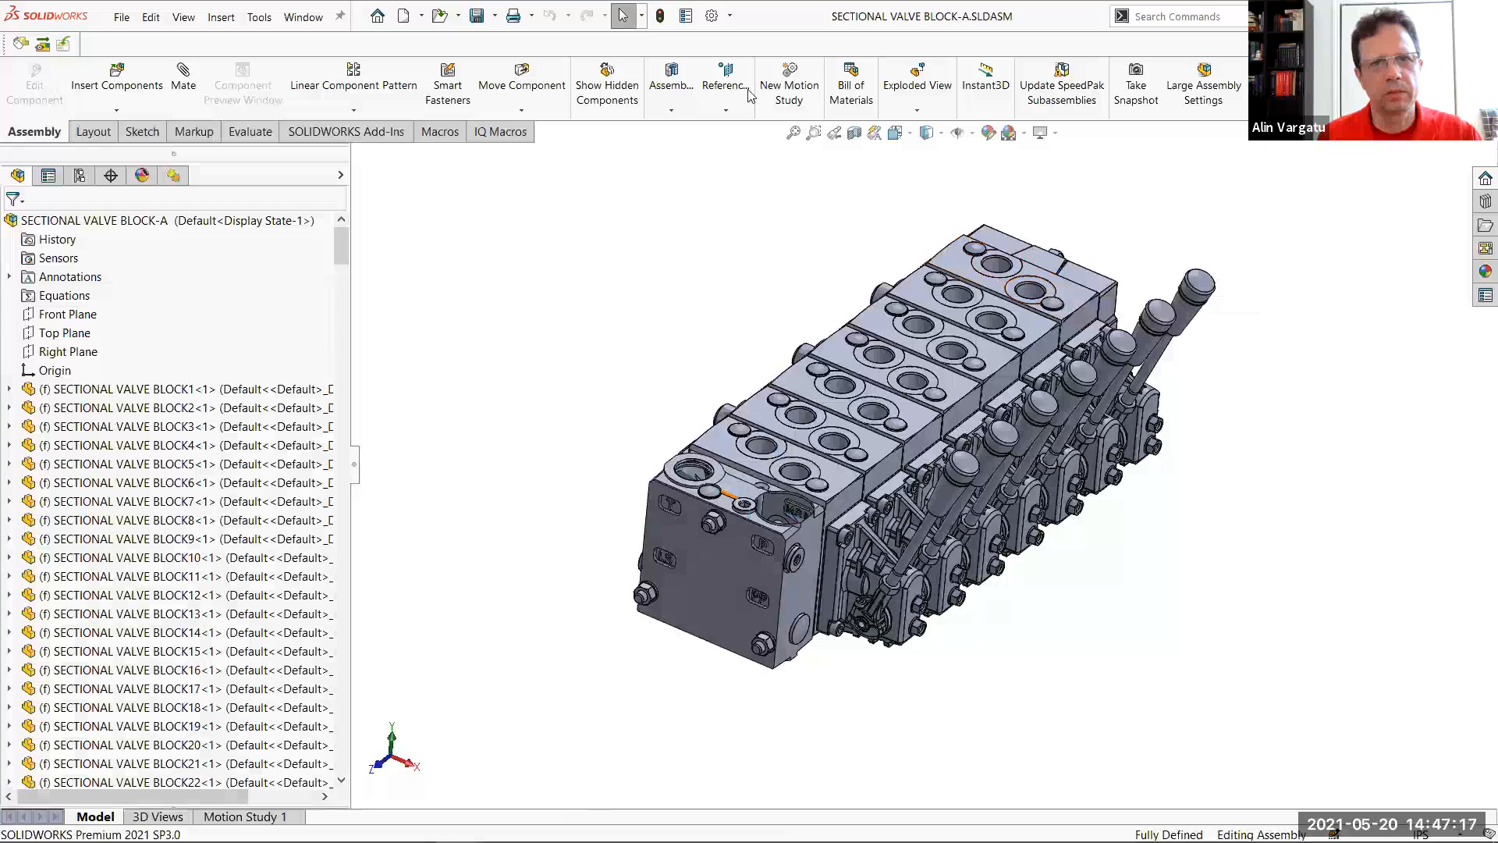
click(641, 15)
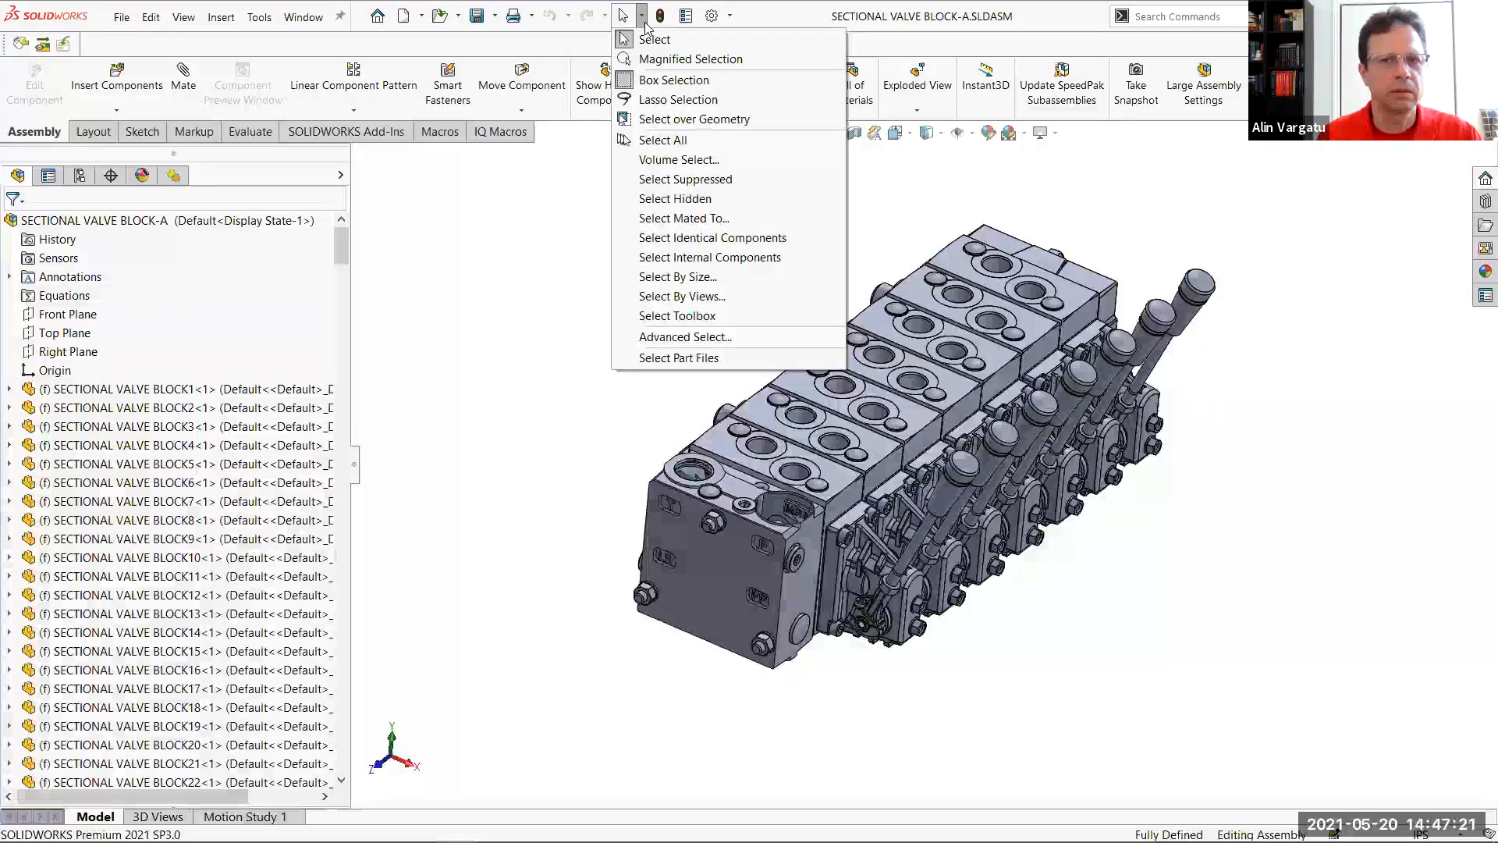
click(707, 261)
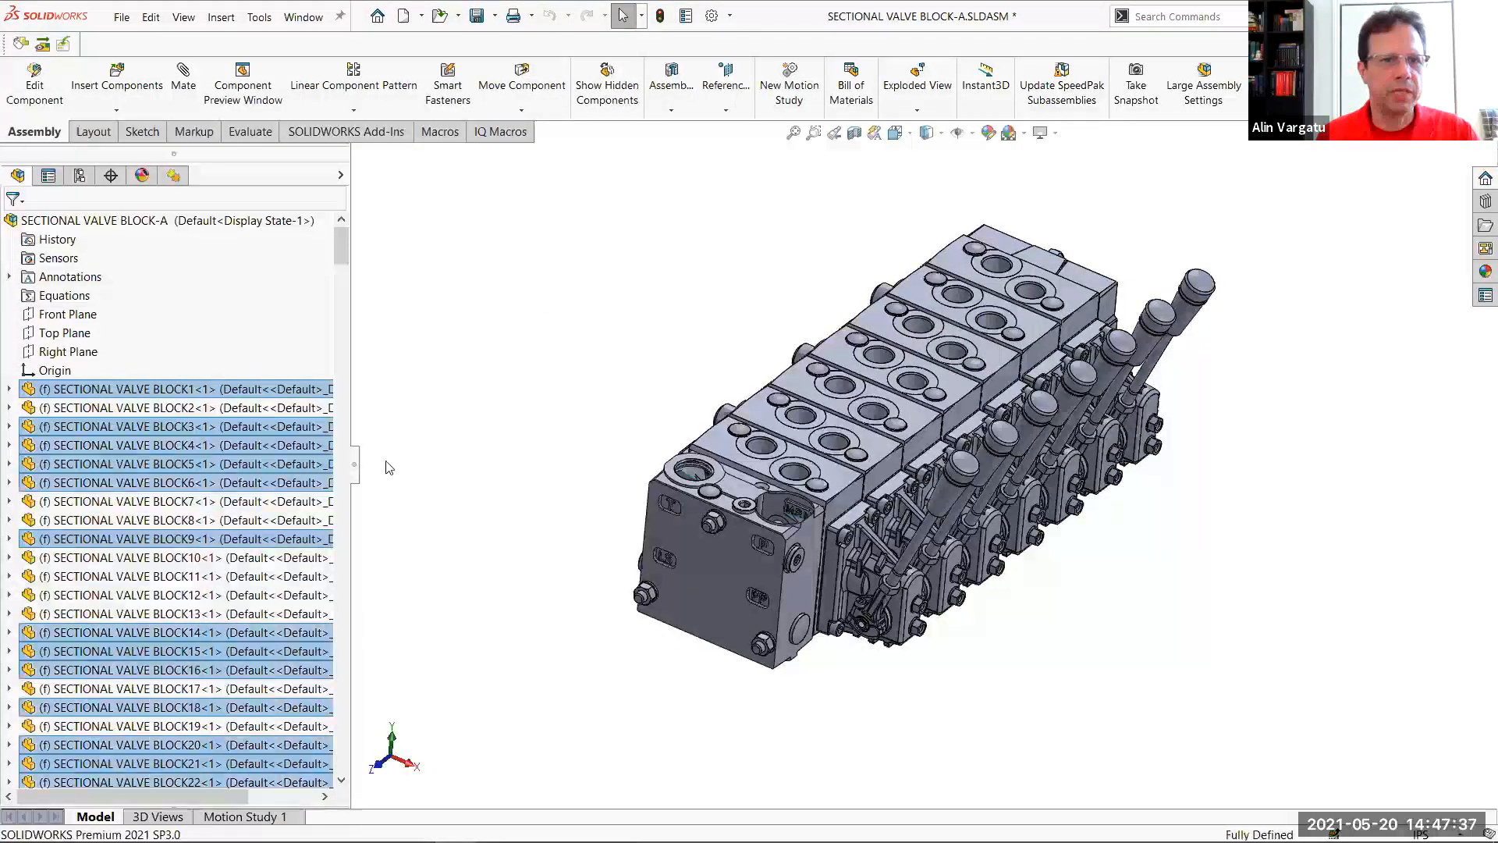
right_click(589, 266)
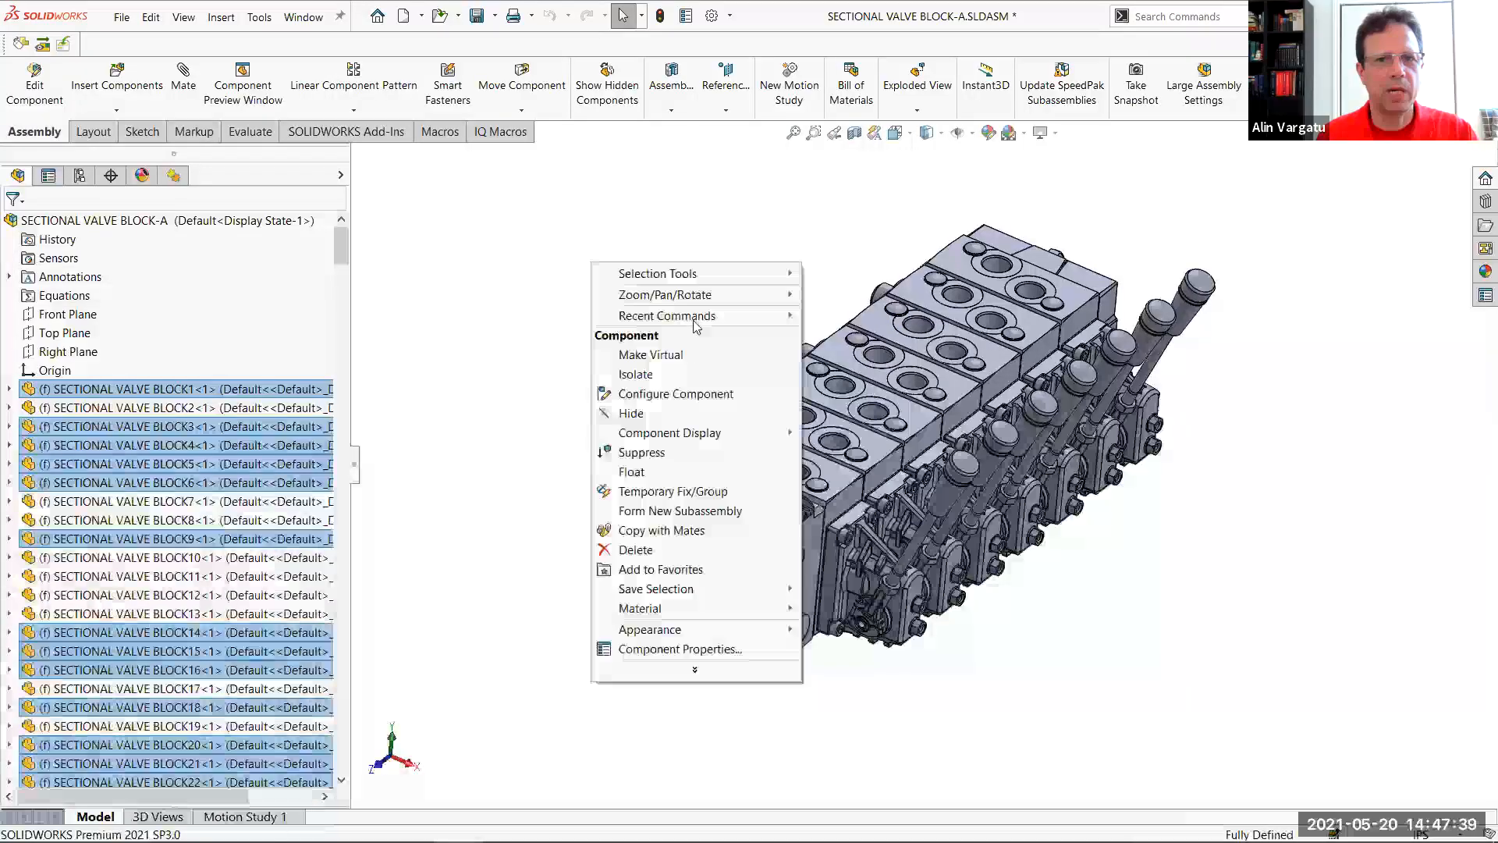
key(Escape)
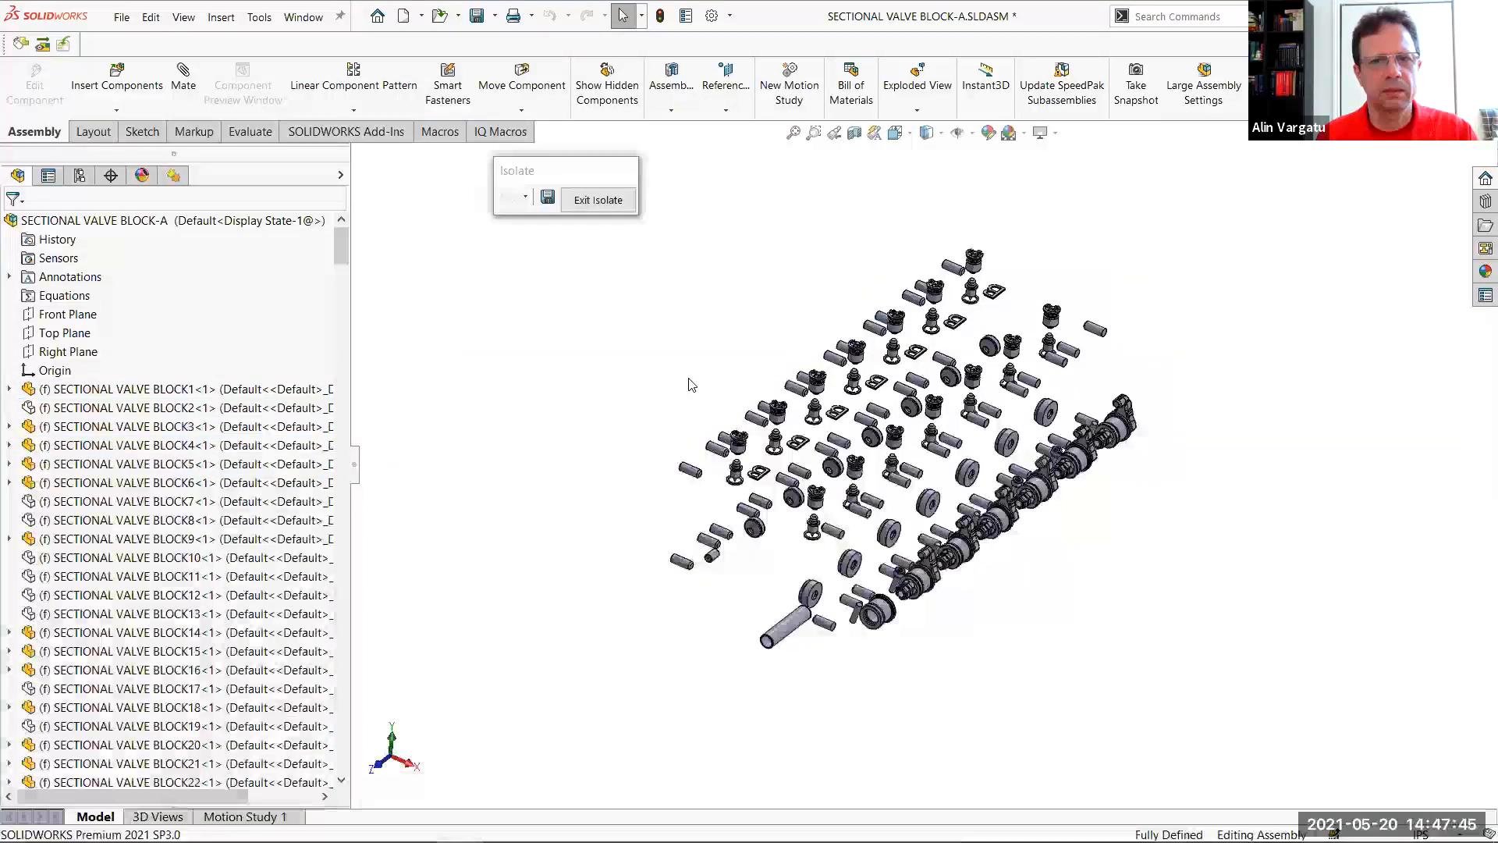
mouse_move(764, 534)
middle_down()
mouse_move(788, 519)
mouse_move(834, 531)
mouse_move(769, 528)
middle_up()
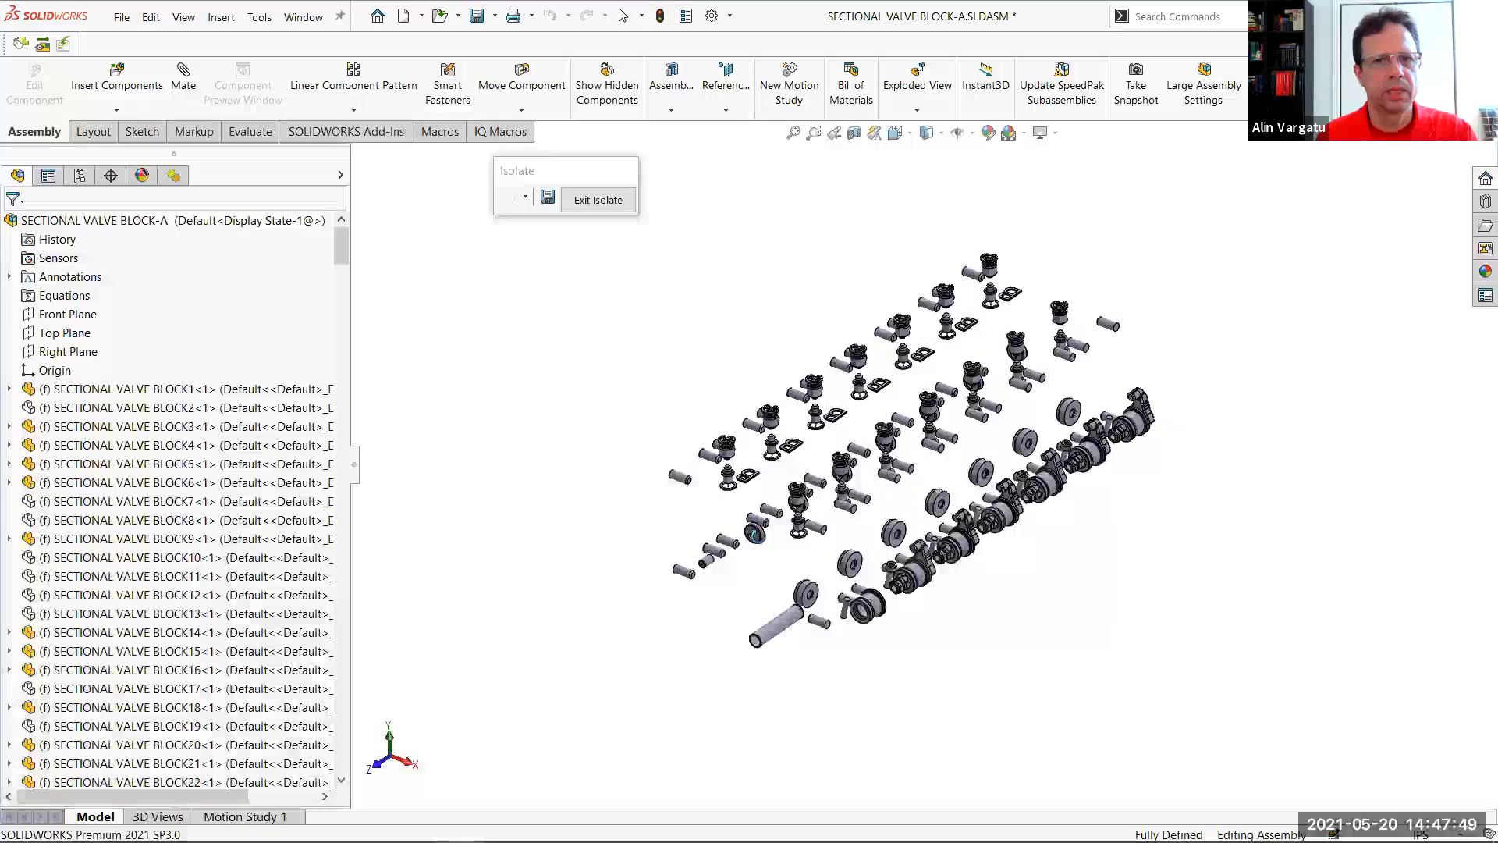
Suppress all the isolated internal components and return to the full valve block assembly
drag(536, 236, 1201, 700)
right_click(668, 324)
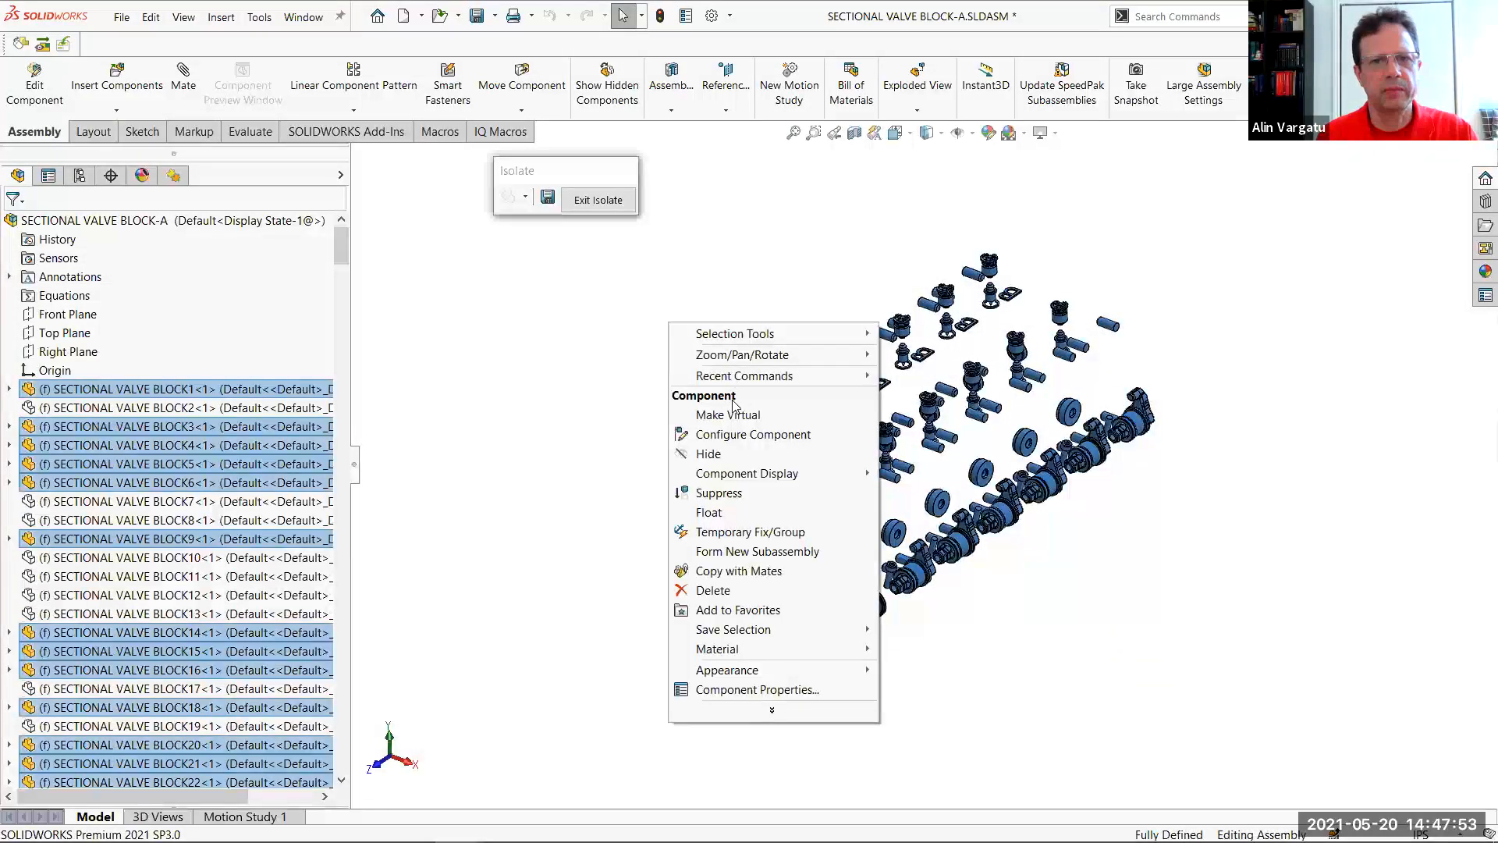
click(717, 492)
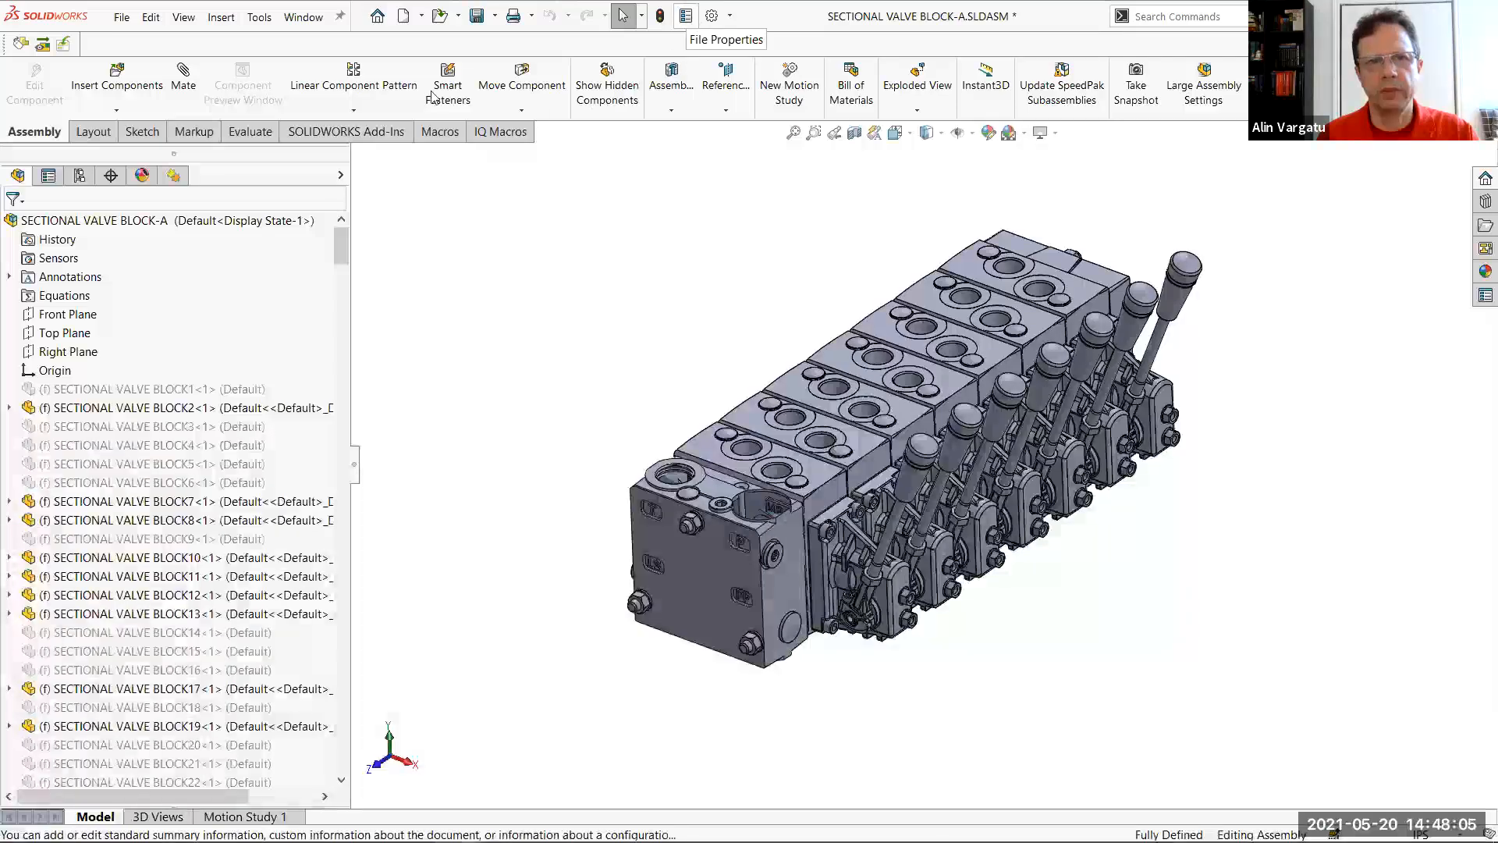
Run Performance Evaluation on the valve block assembly and check its number of resolved components in the statistics
click(250, 131)
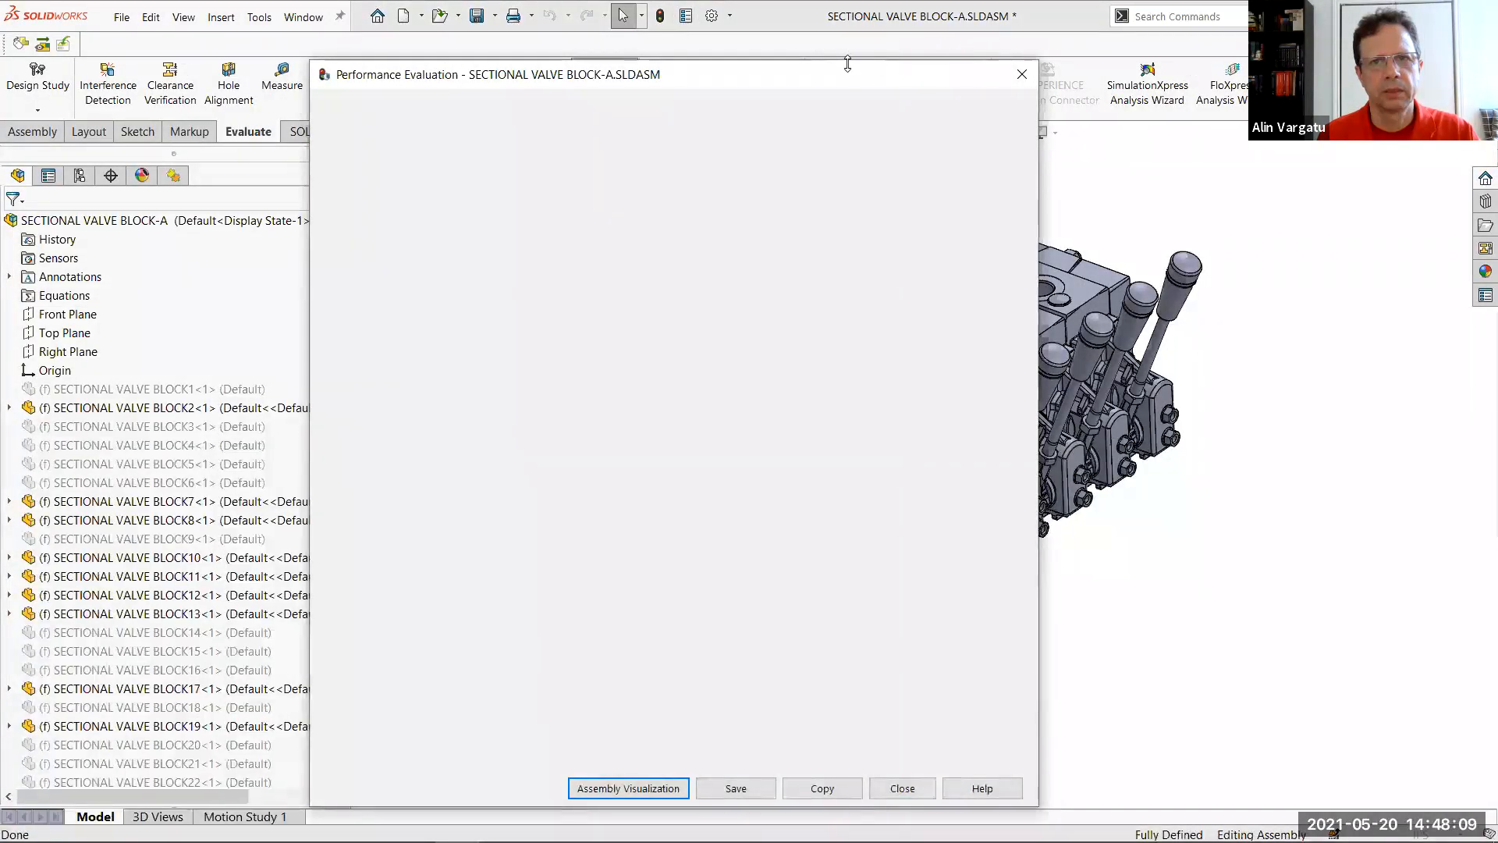
scroll(585, 592, down, 2)
scroll(585, 591, down, 5)
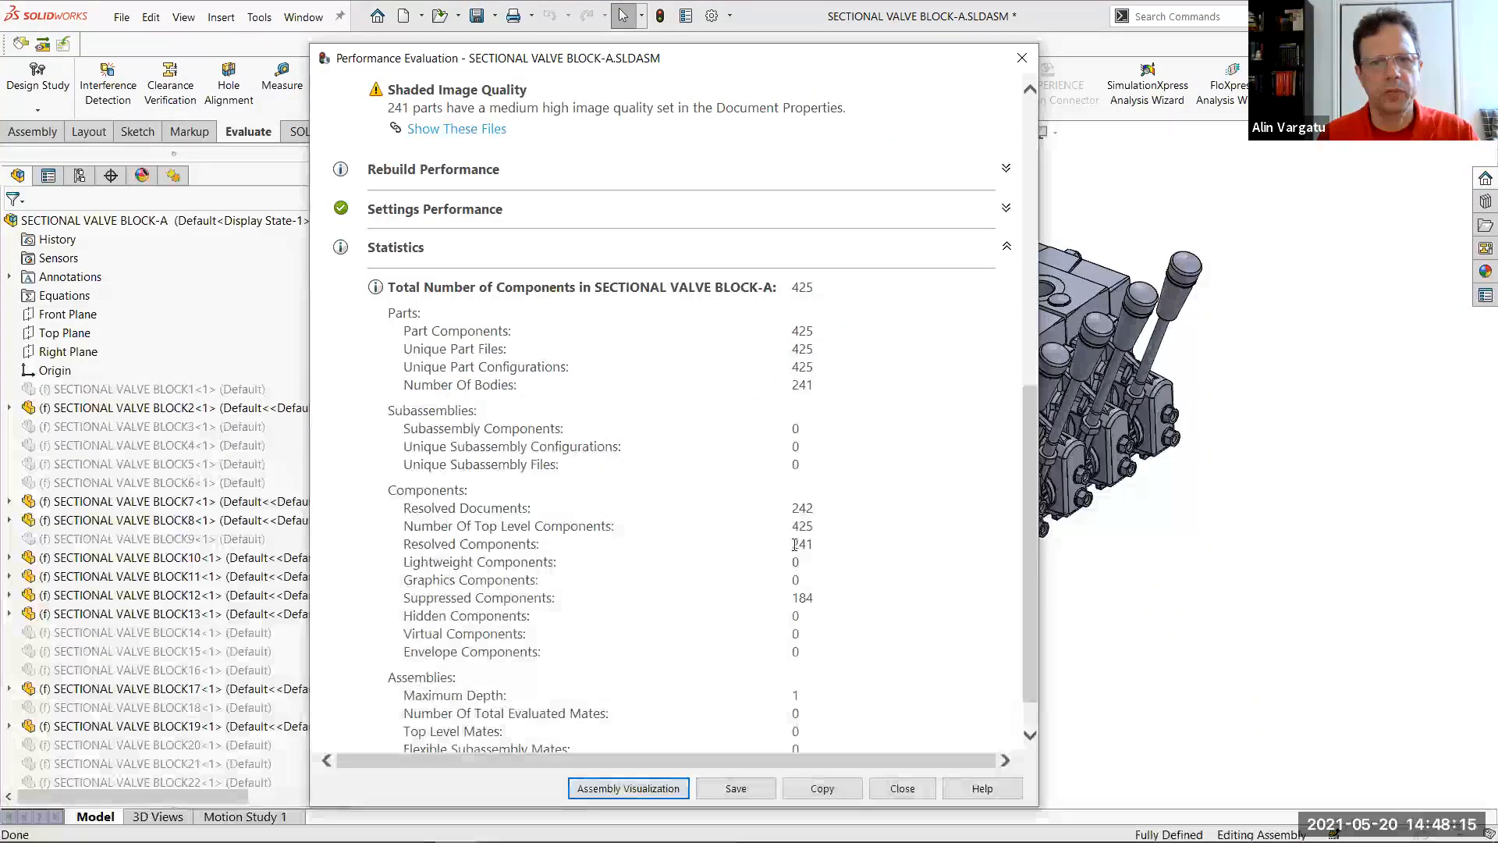
double_click(808, 545)
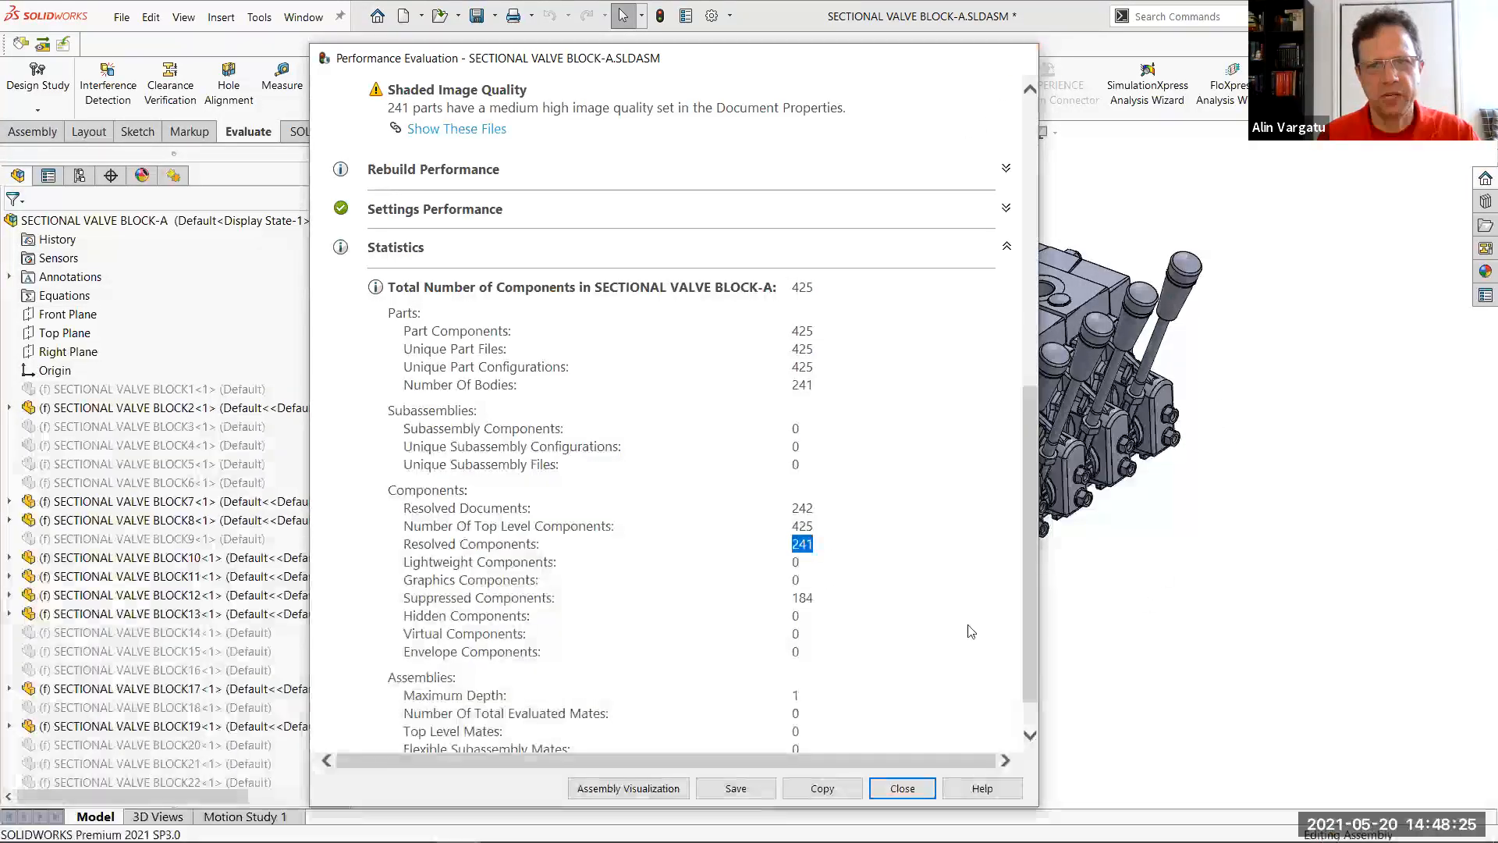
key(Escape)
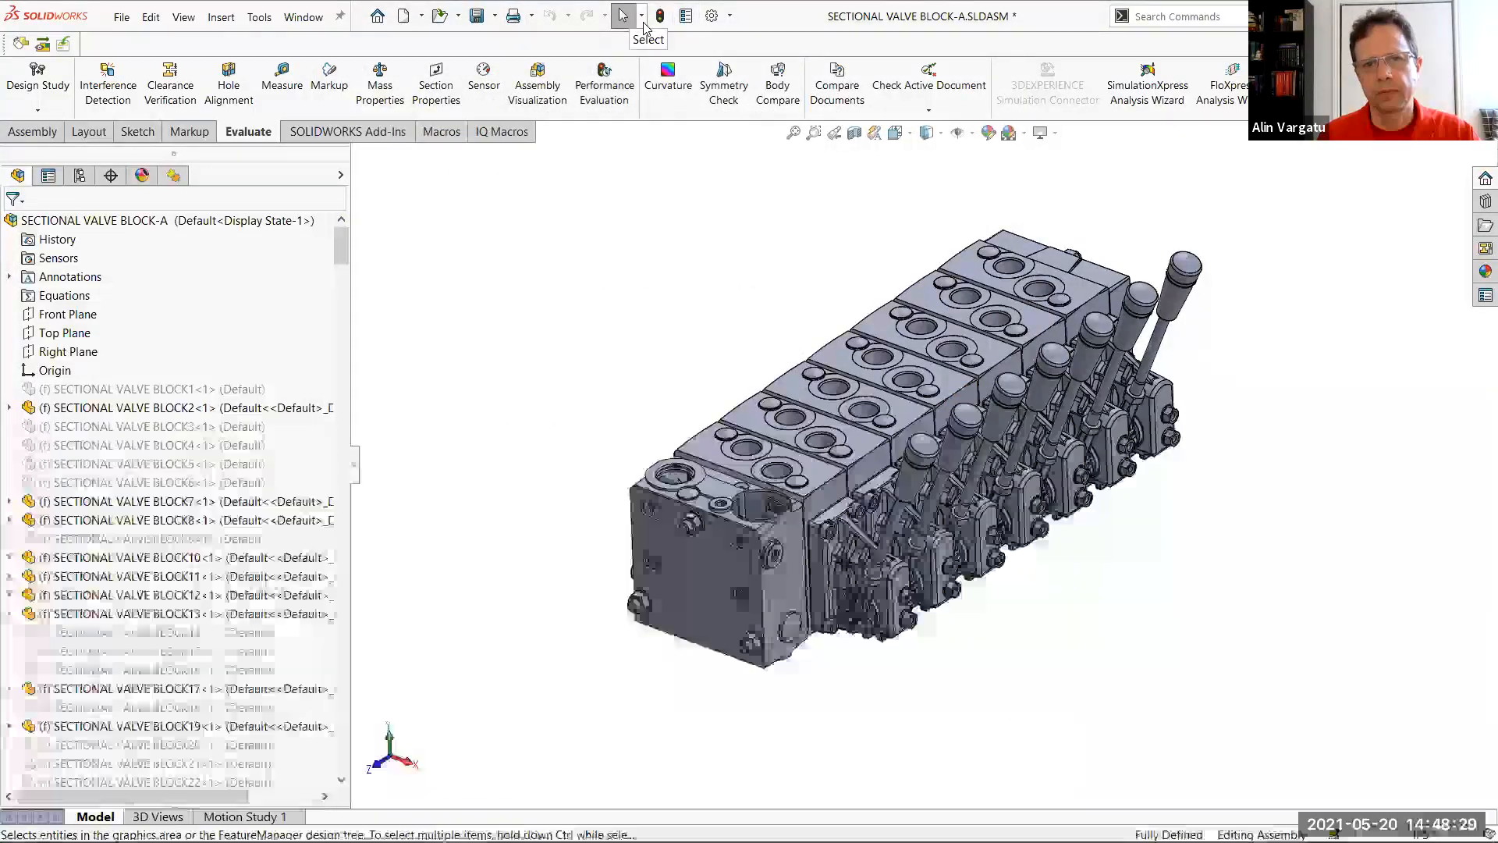
Try selecting components by size with dynamic selection, raising the percent of assembly size stepwise to 6%, and cancel the selection
click(642, 16)
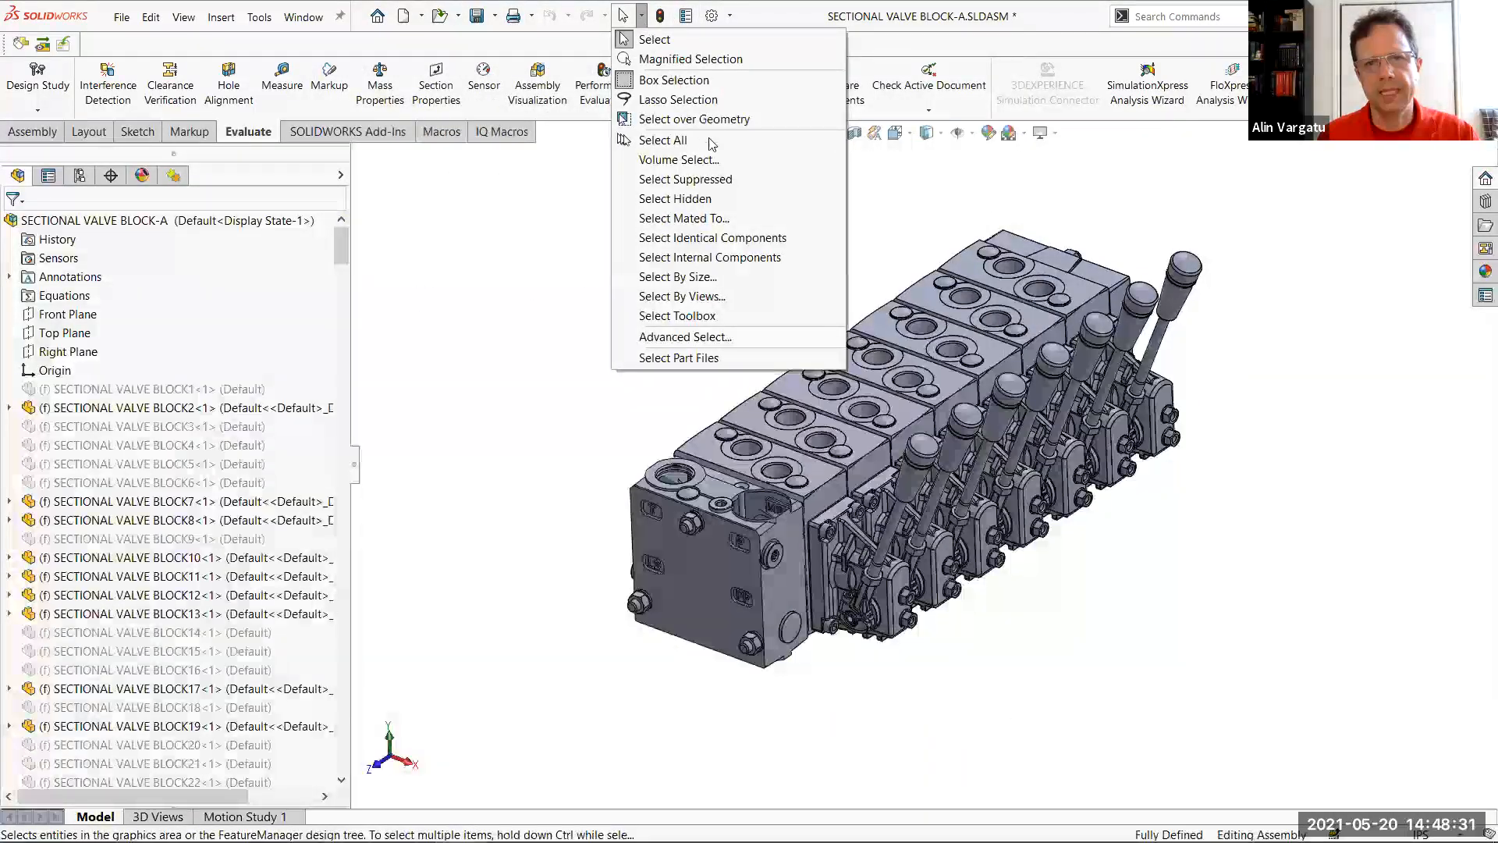
click(717, 282)
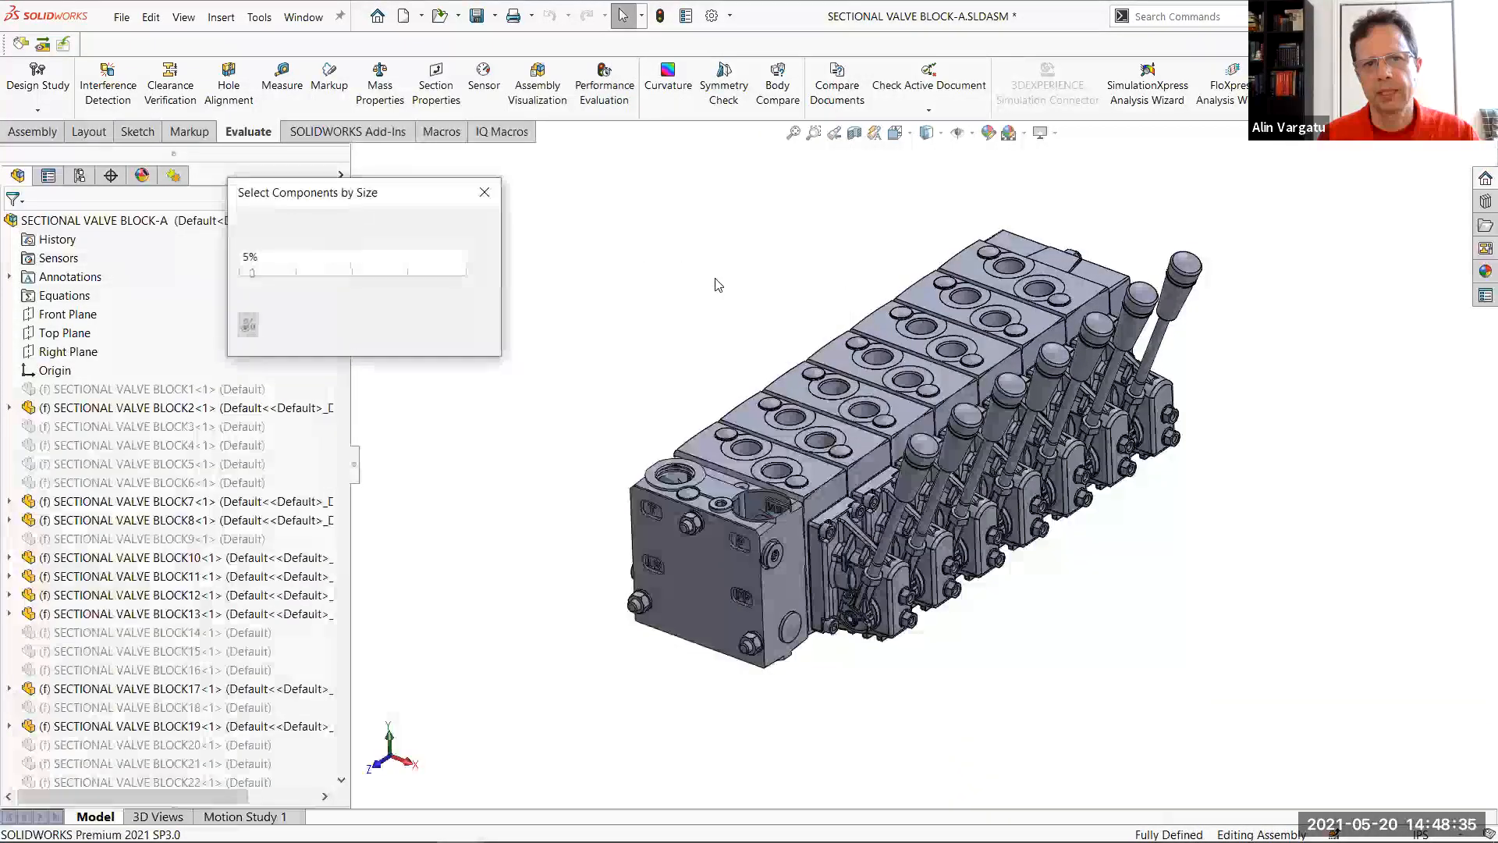
drag(326, 195, 434, 178)
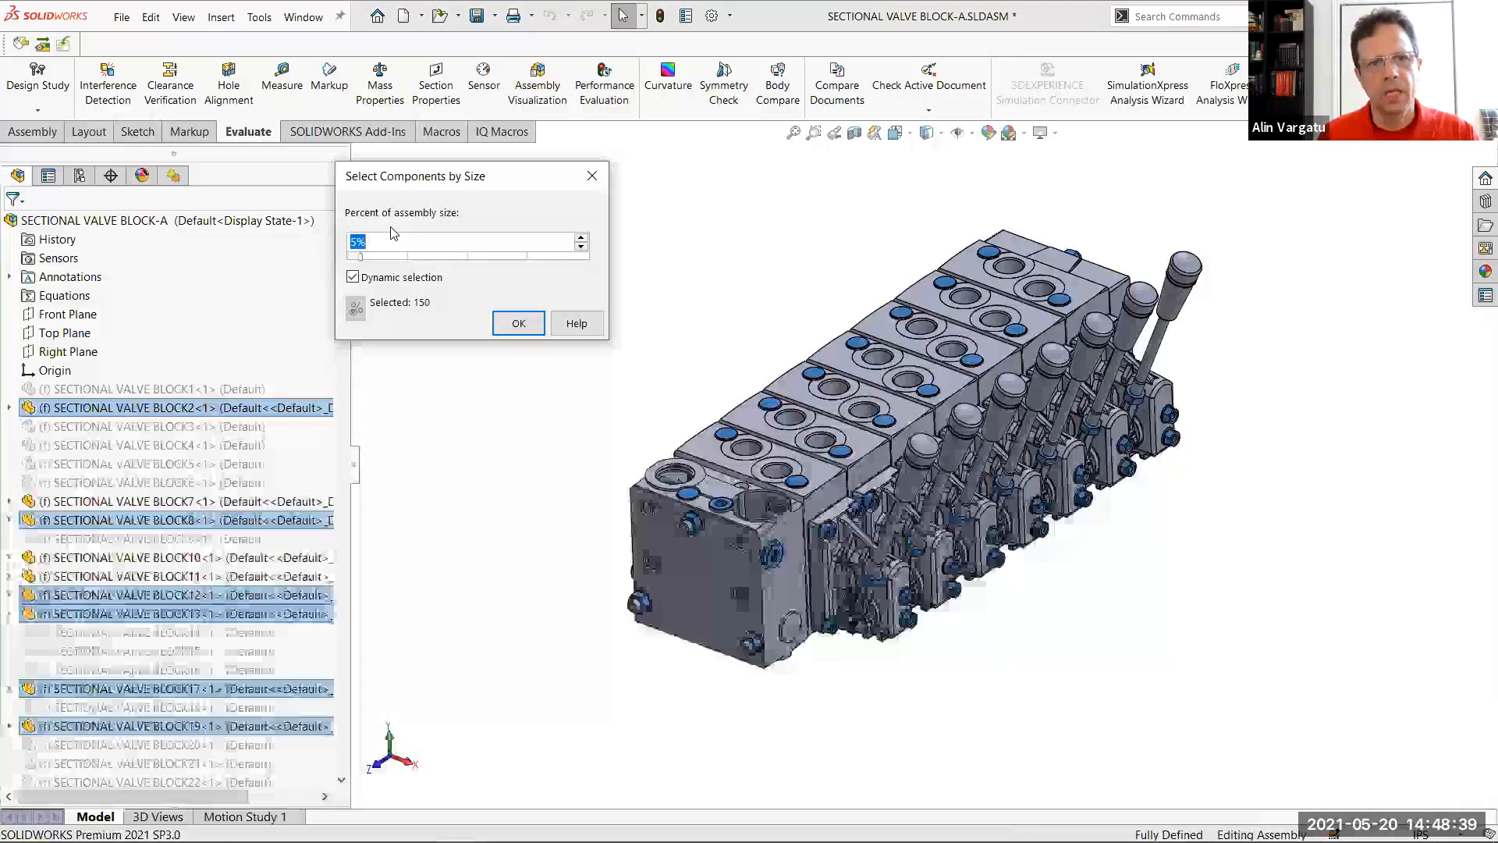
text(1)
click(352, 277)
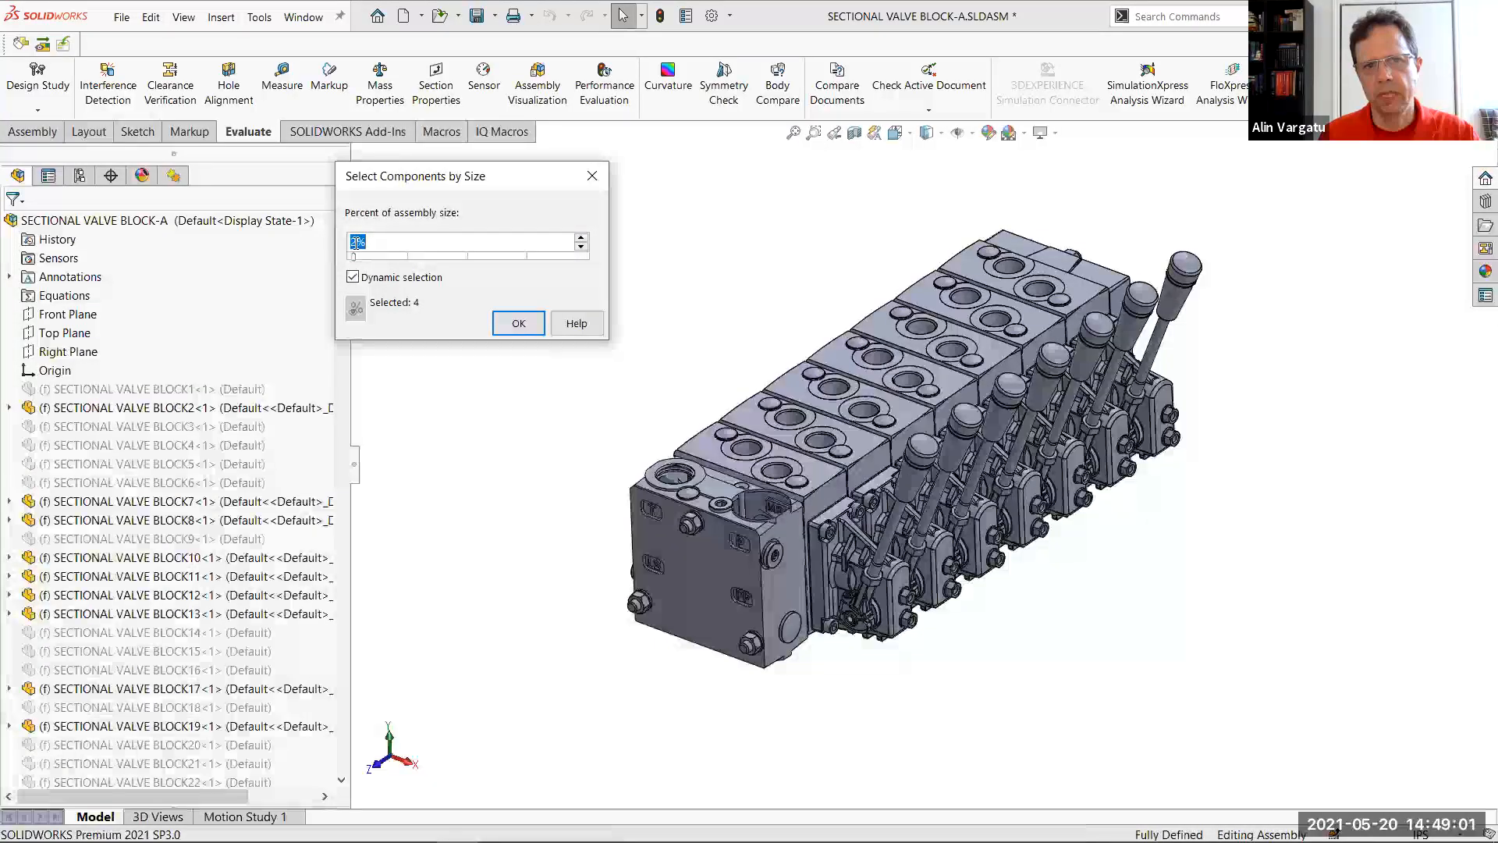
click(580, 238)
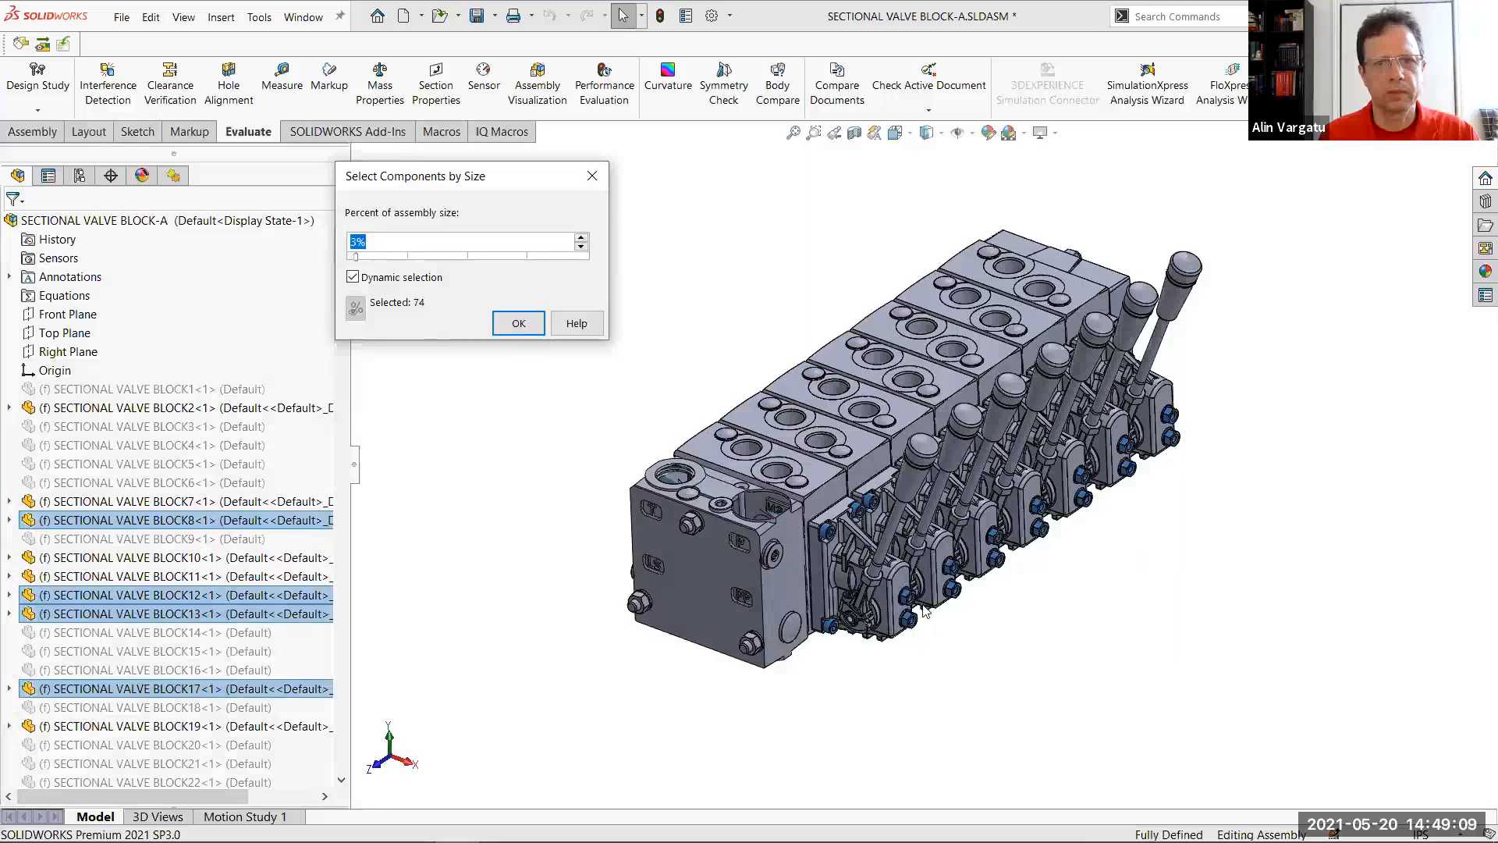
click(580, 238)
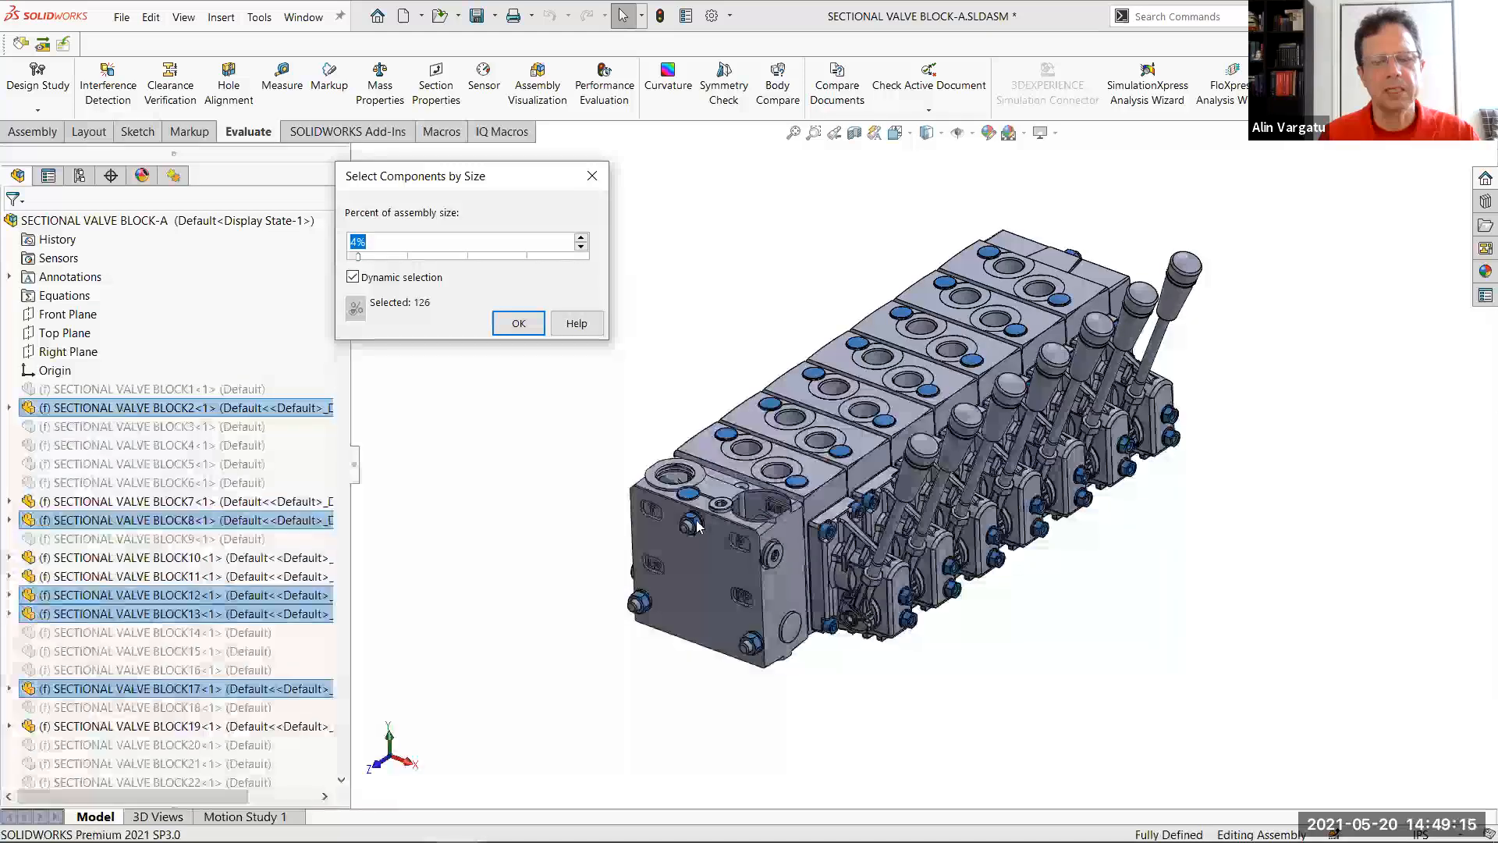
click(580, 237)
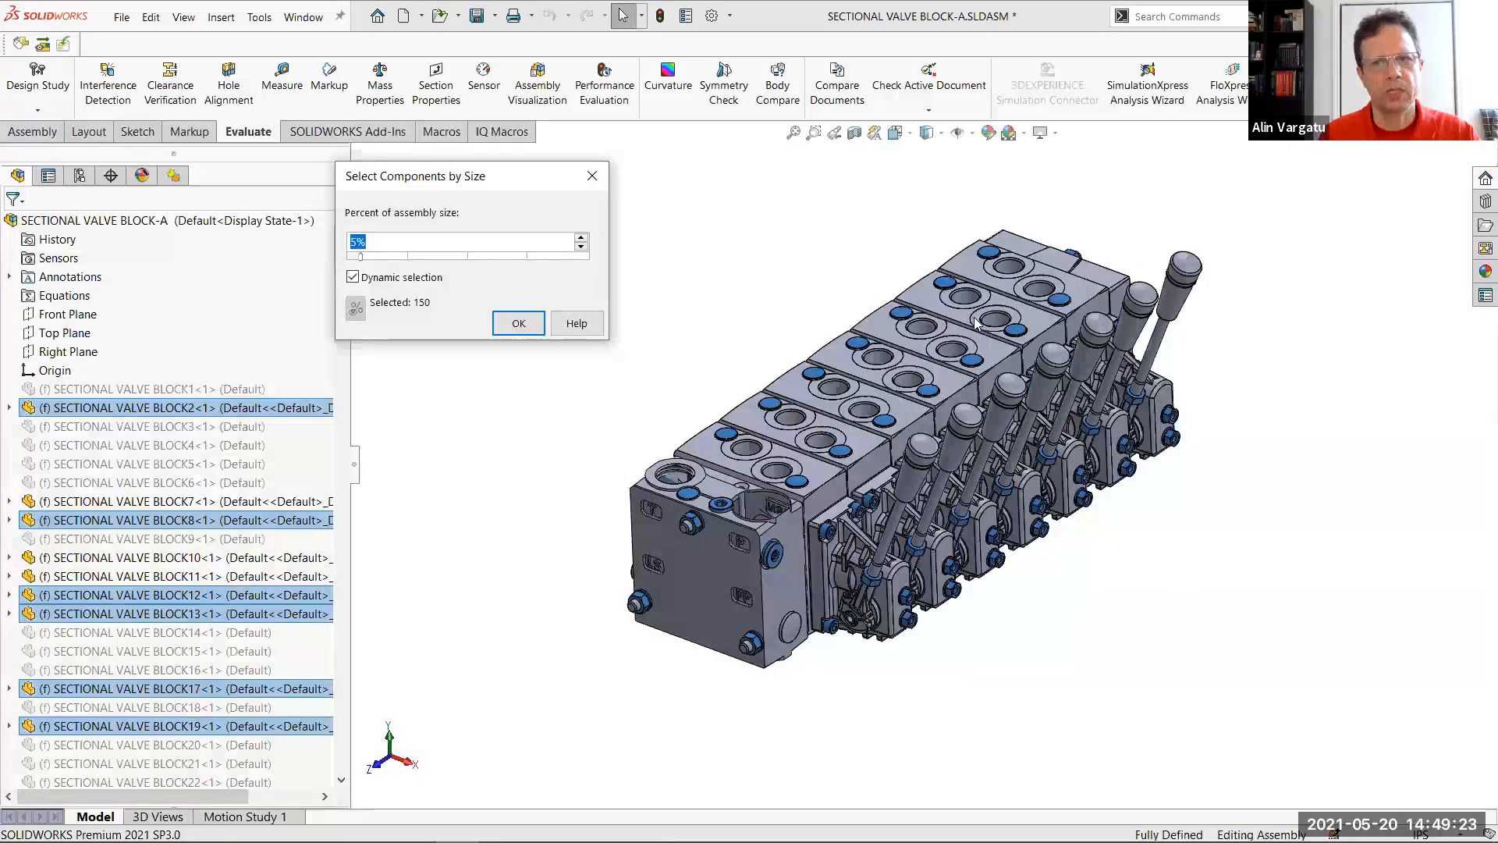
click(582, 237)
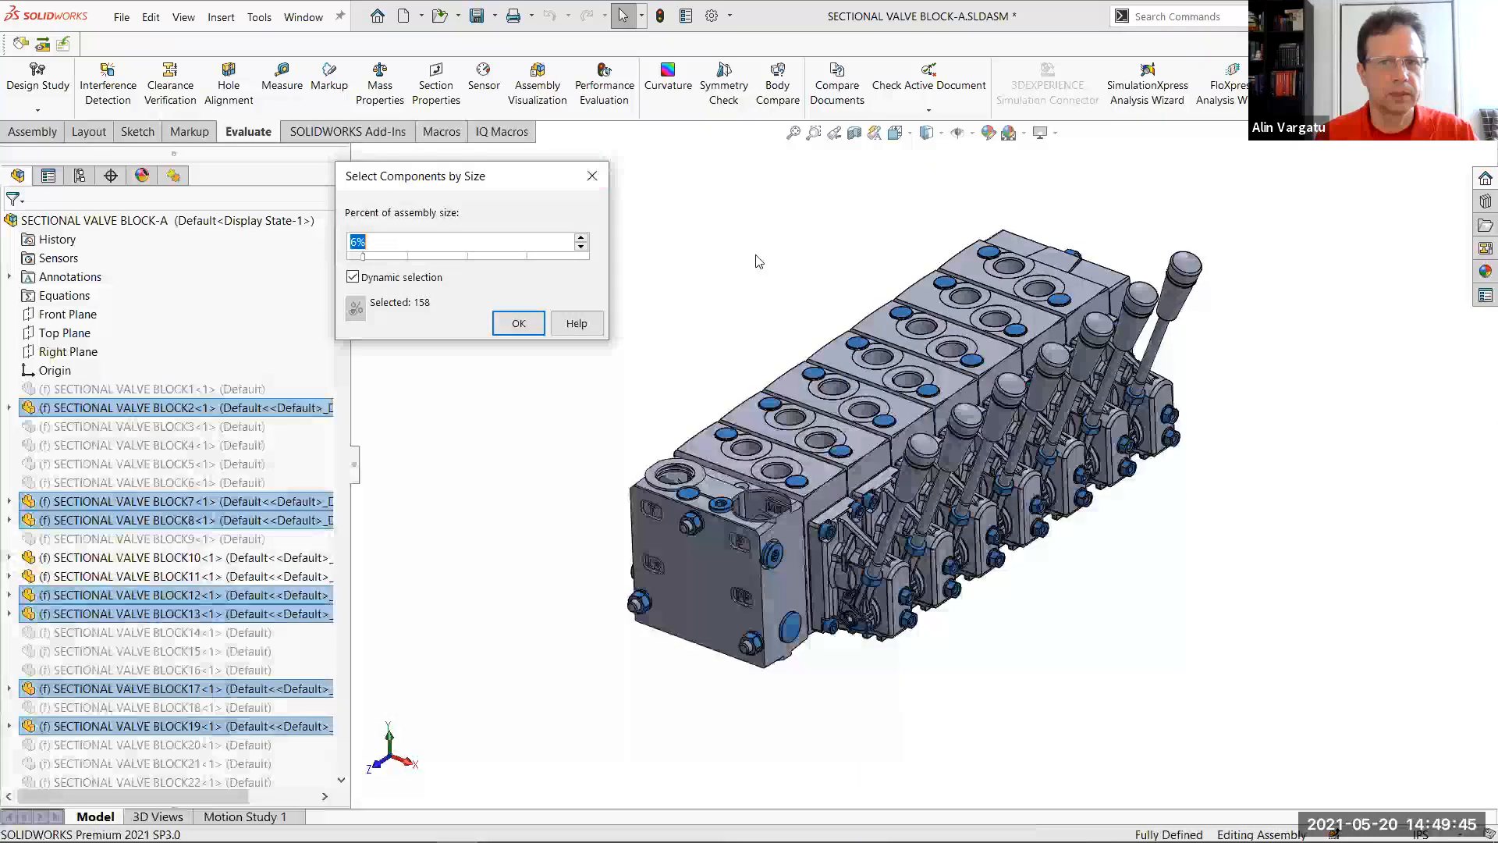
click(591, 177)
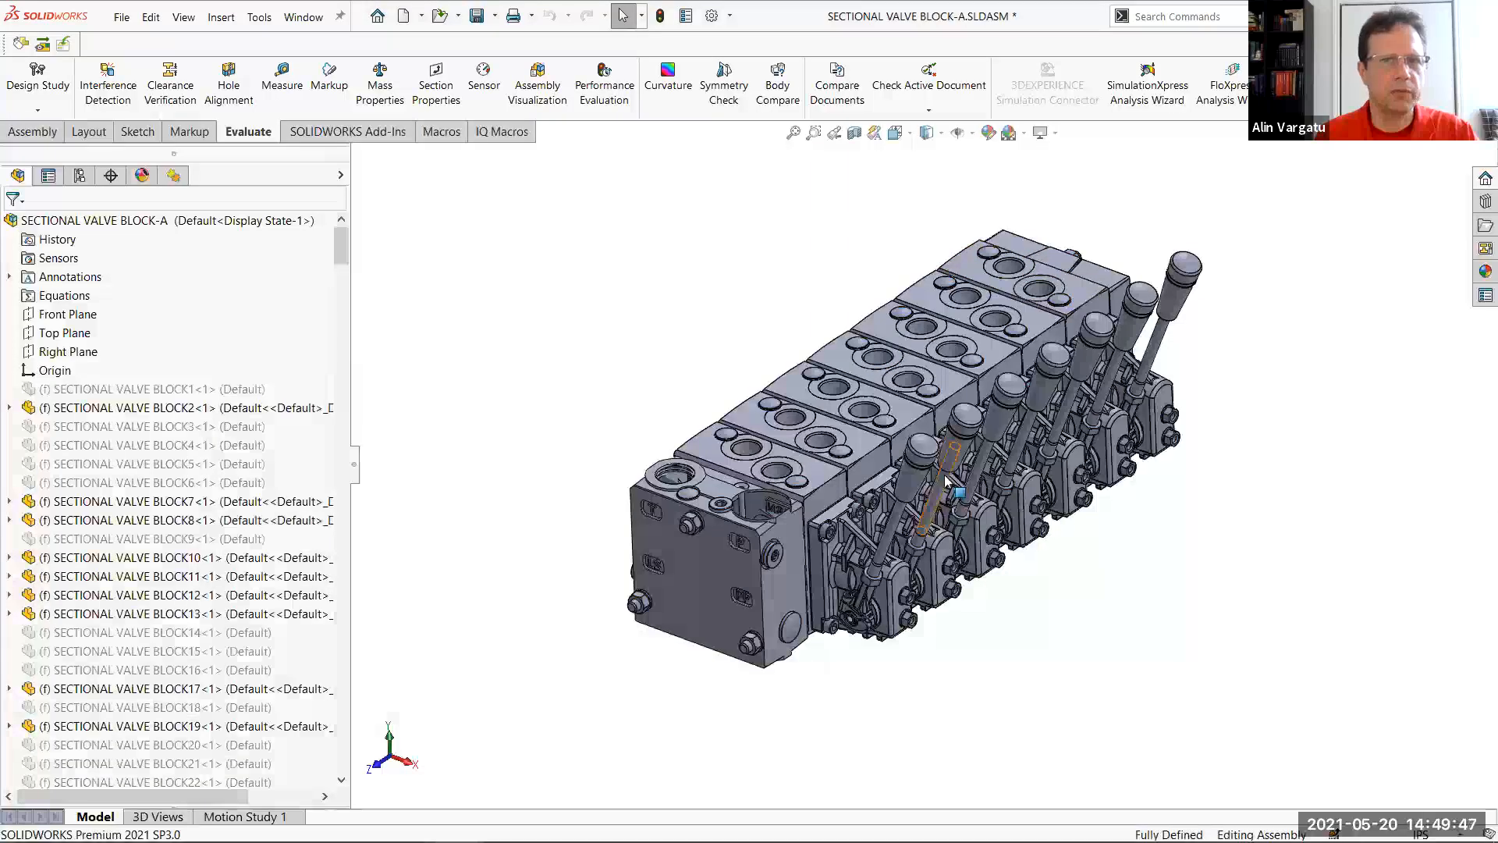
Split the graphics area into two vertical viewports and unlink their views
click(297, 19)
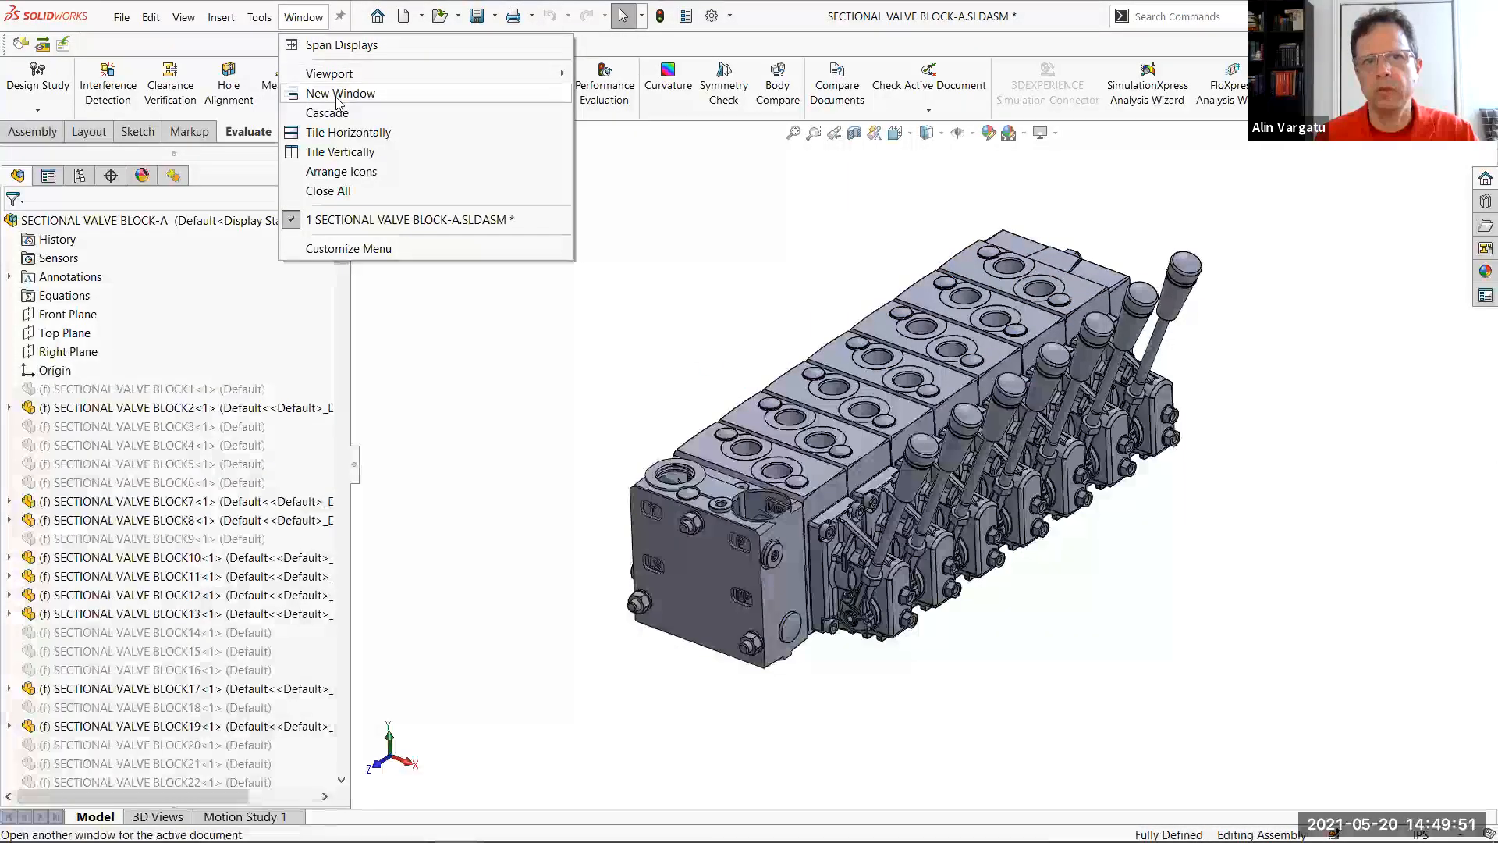
mouse_move(366, 74)
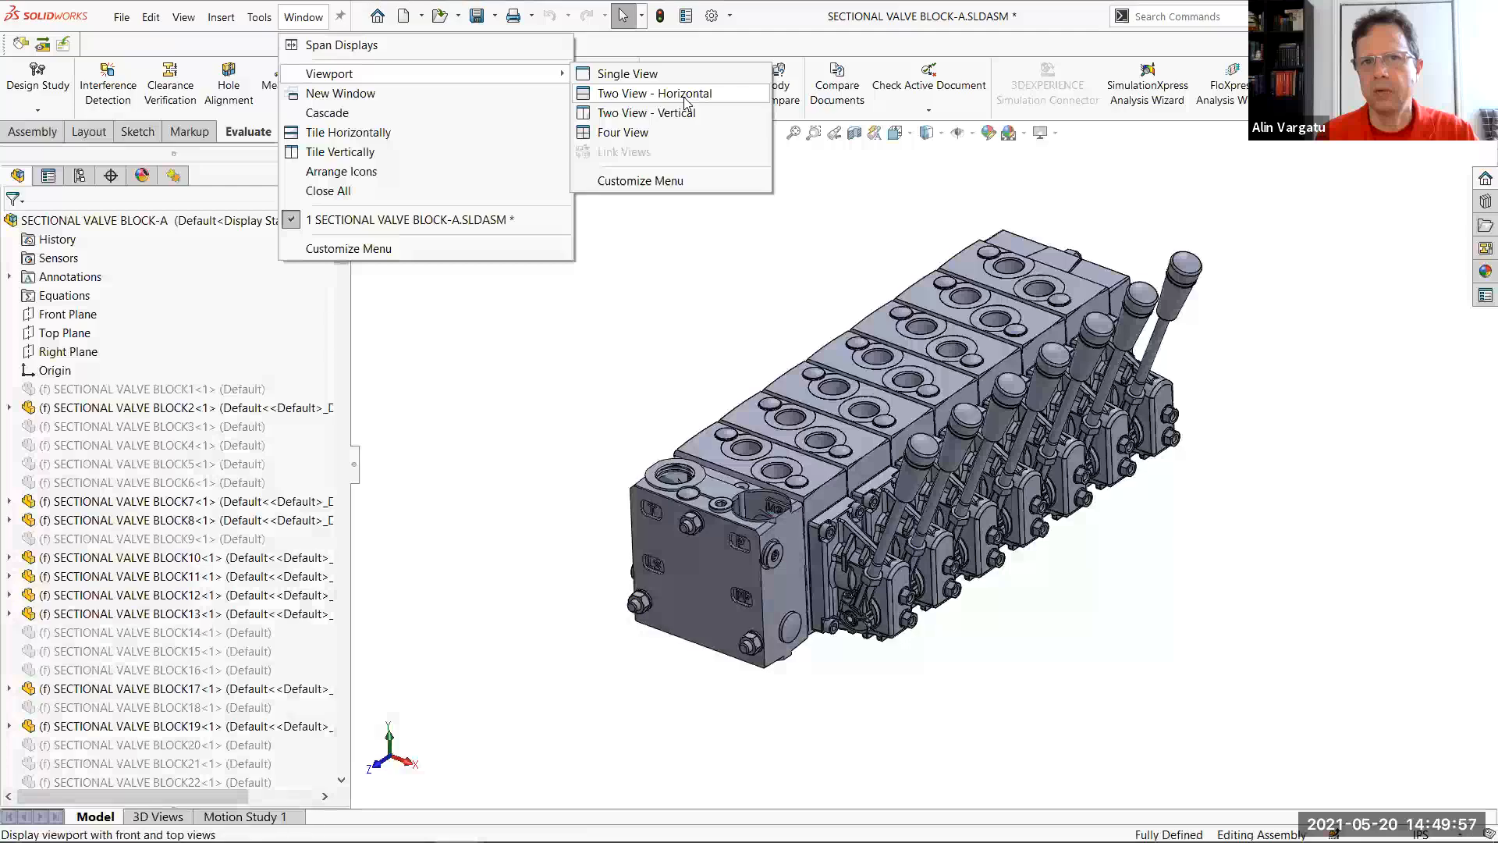
click(686, 113)
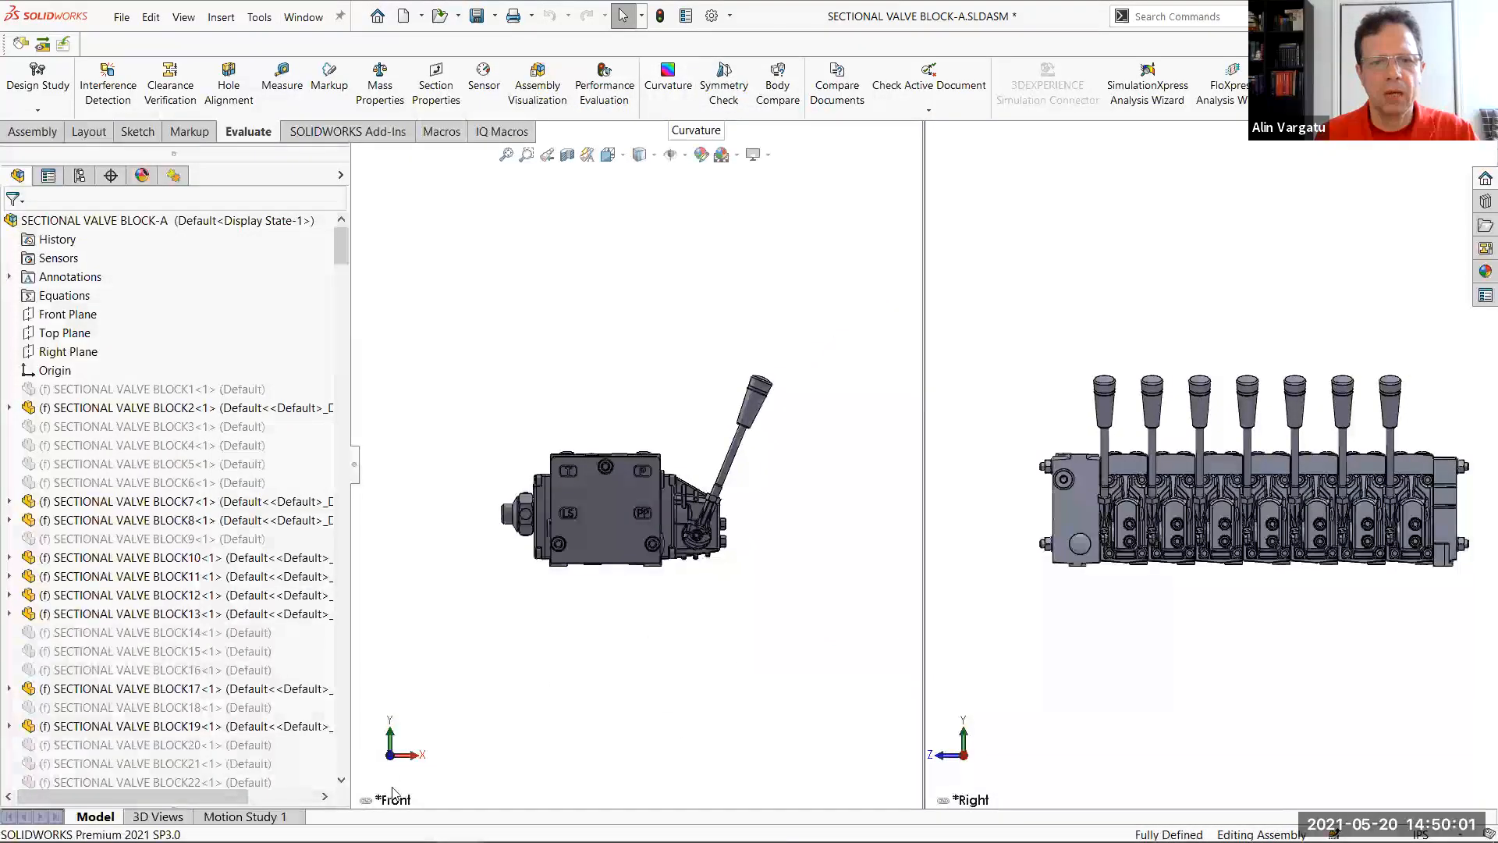
right_click(680, 673)
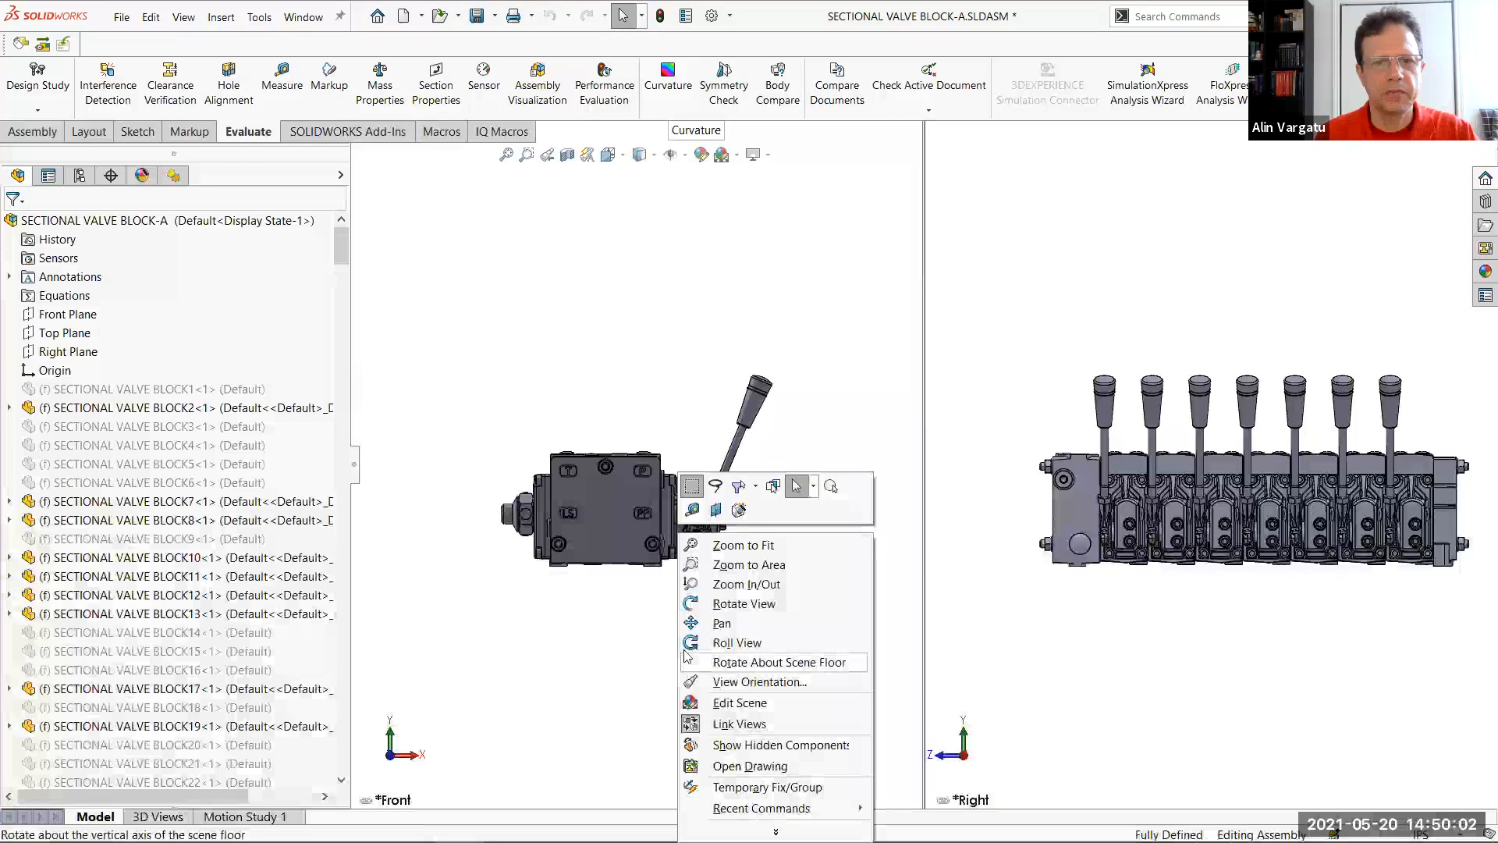
click(738, 724)
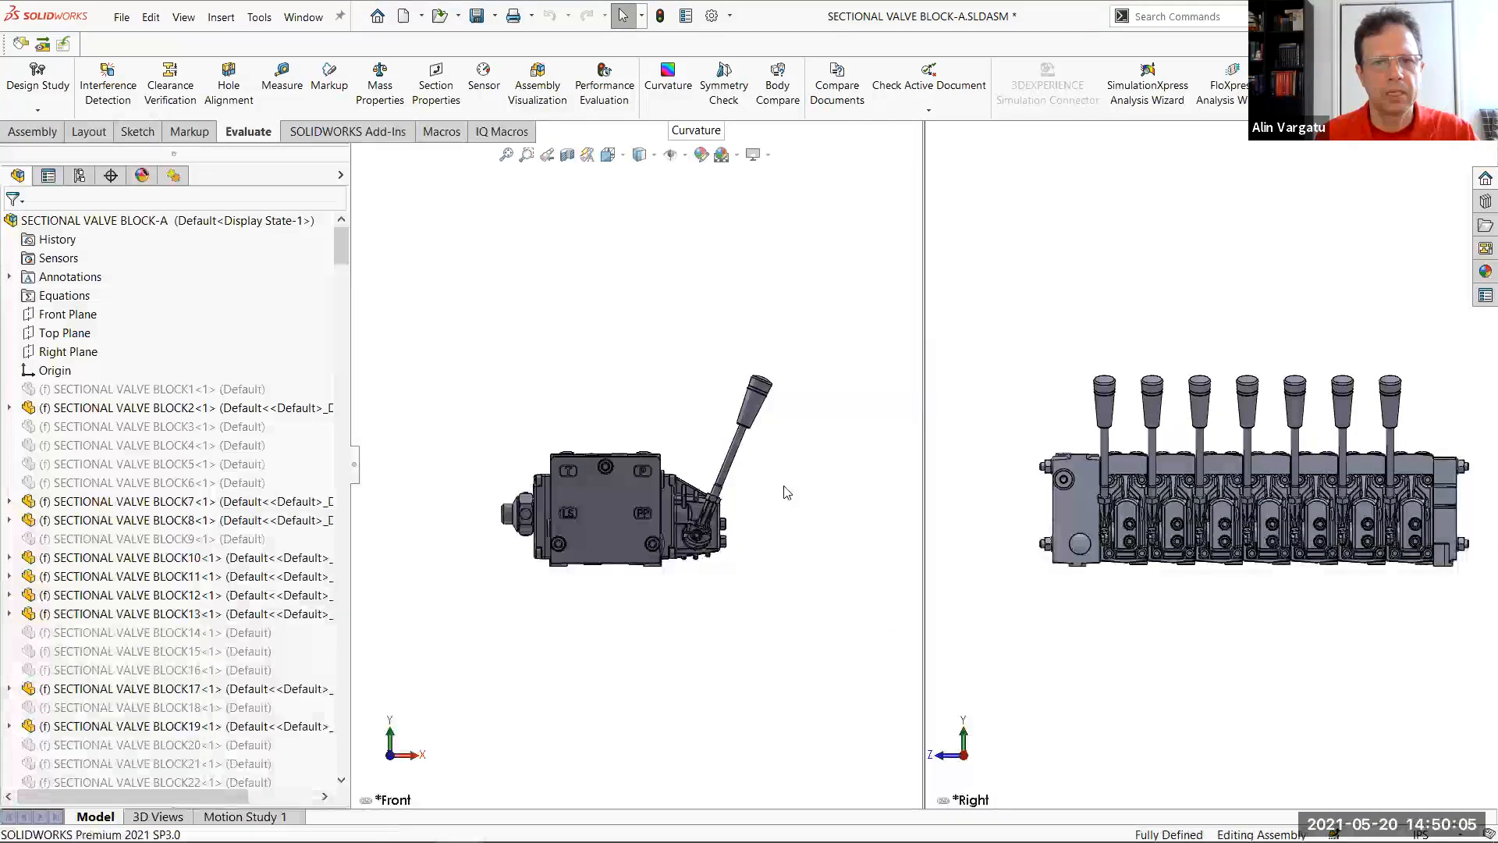
Set the front-view viewport to the isometric orientation
key(space)
click(953, 389)
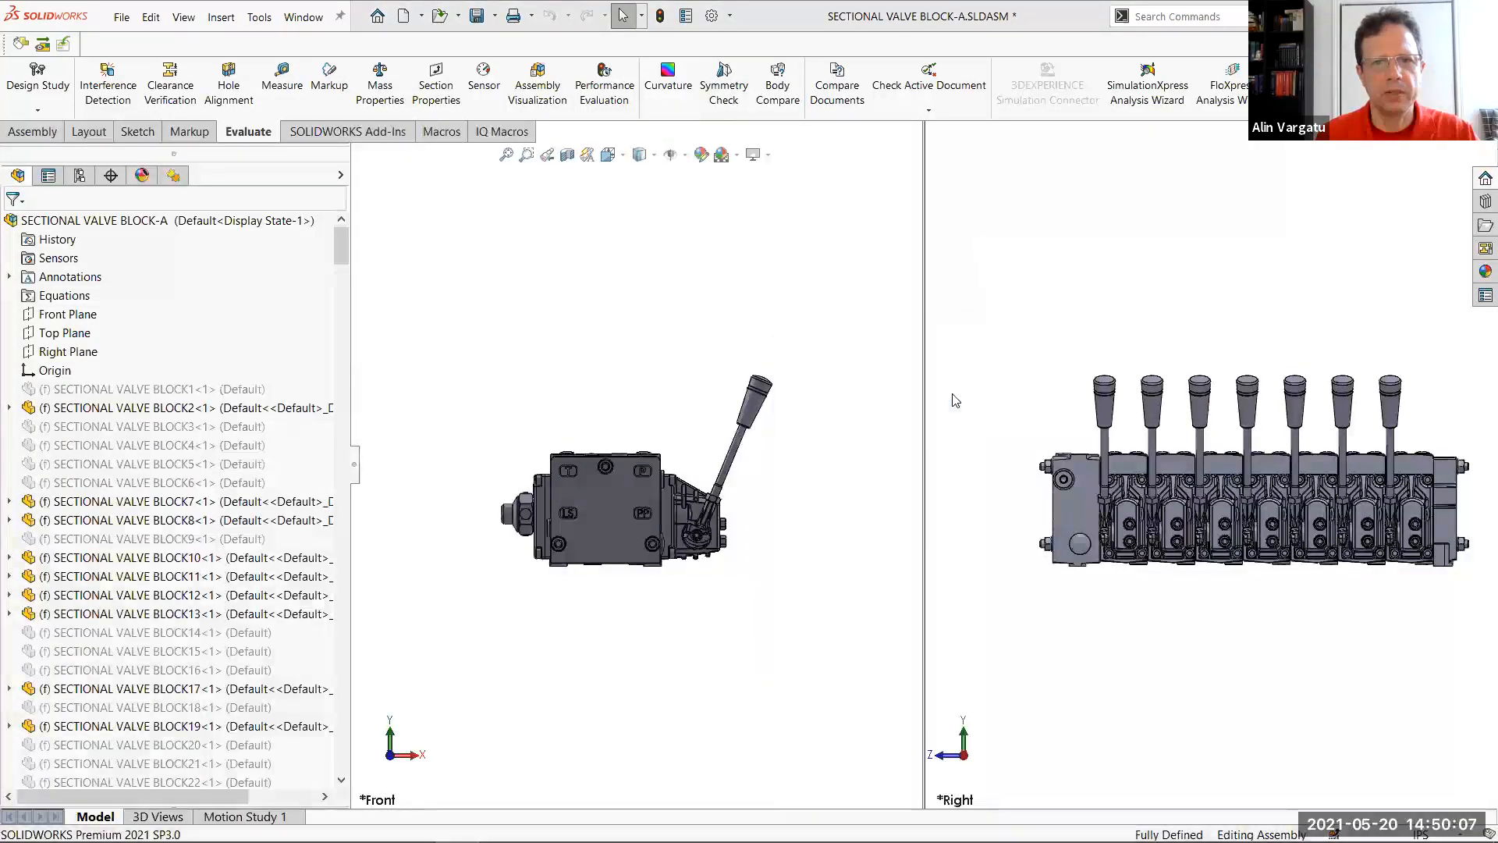
click(1102, 459)
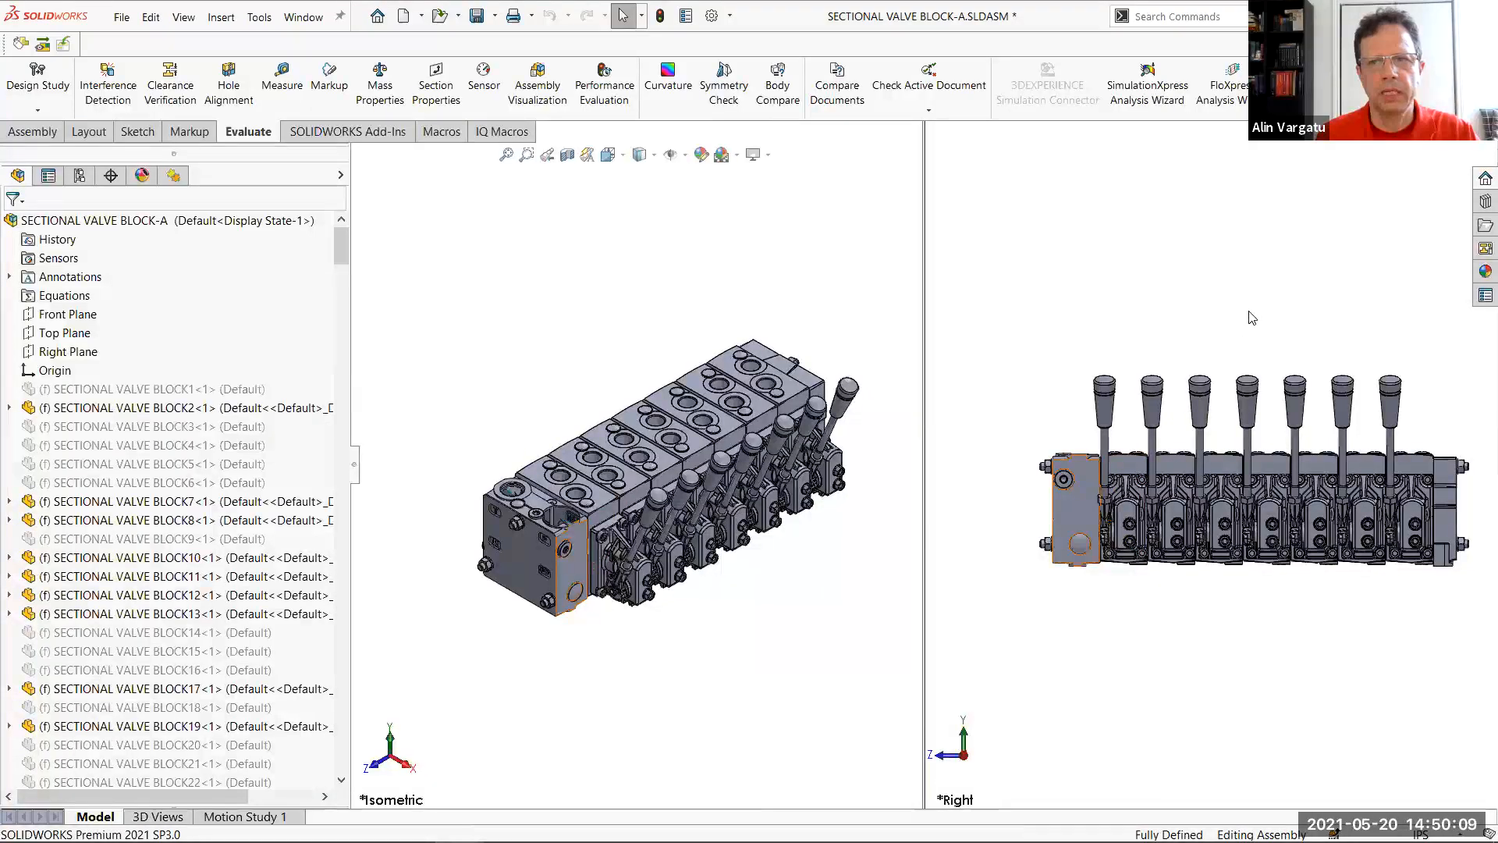
Orient the right-view viewport to show the underside and opposite end of the valve block, and check the end block's face there
click(1274, 325)
key(space)
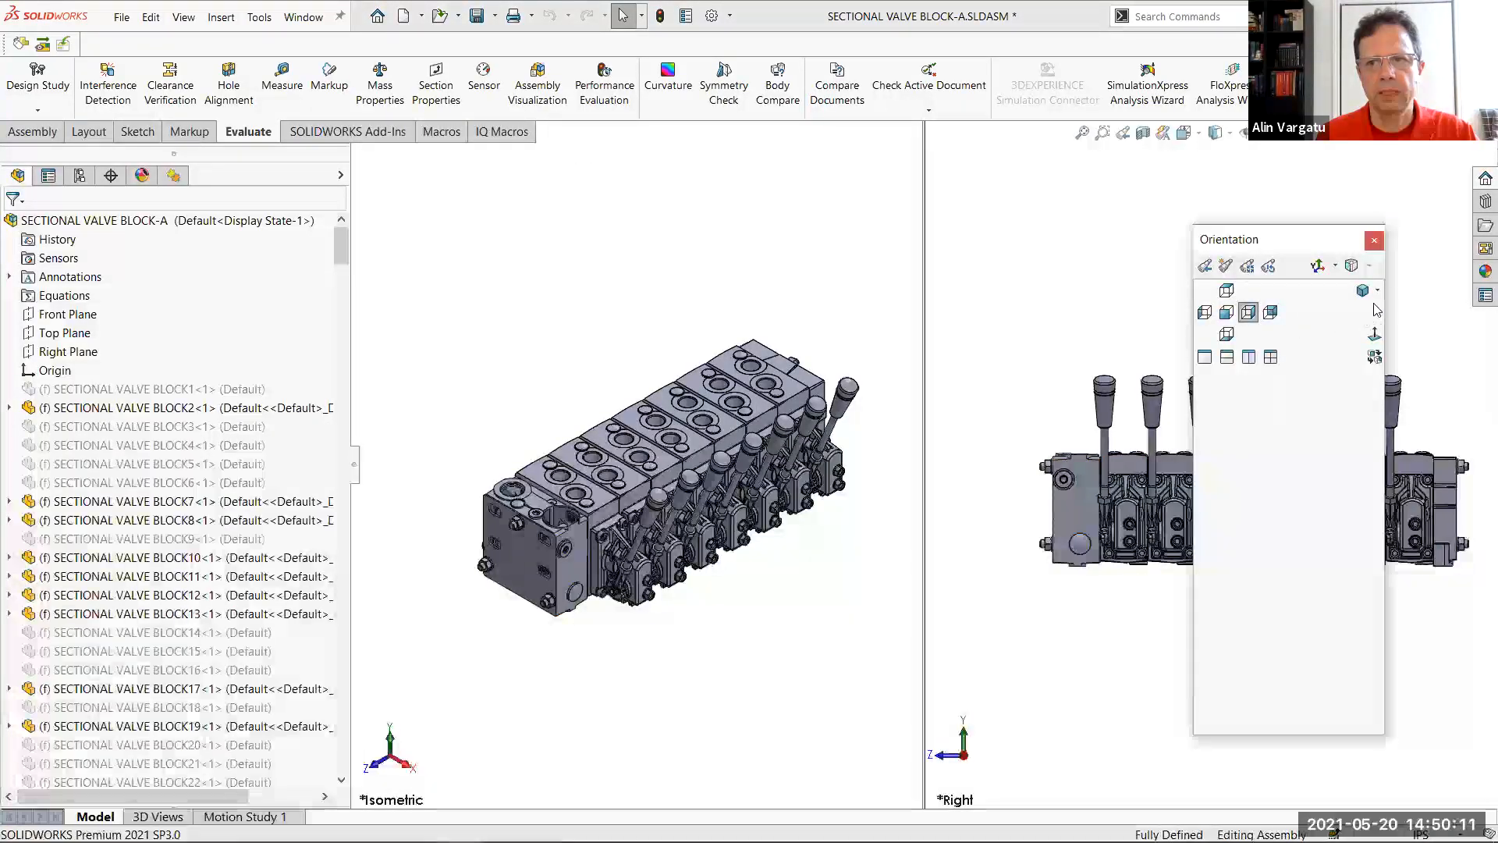
click(1351, 266)
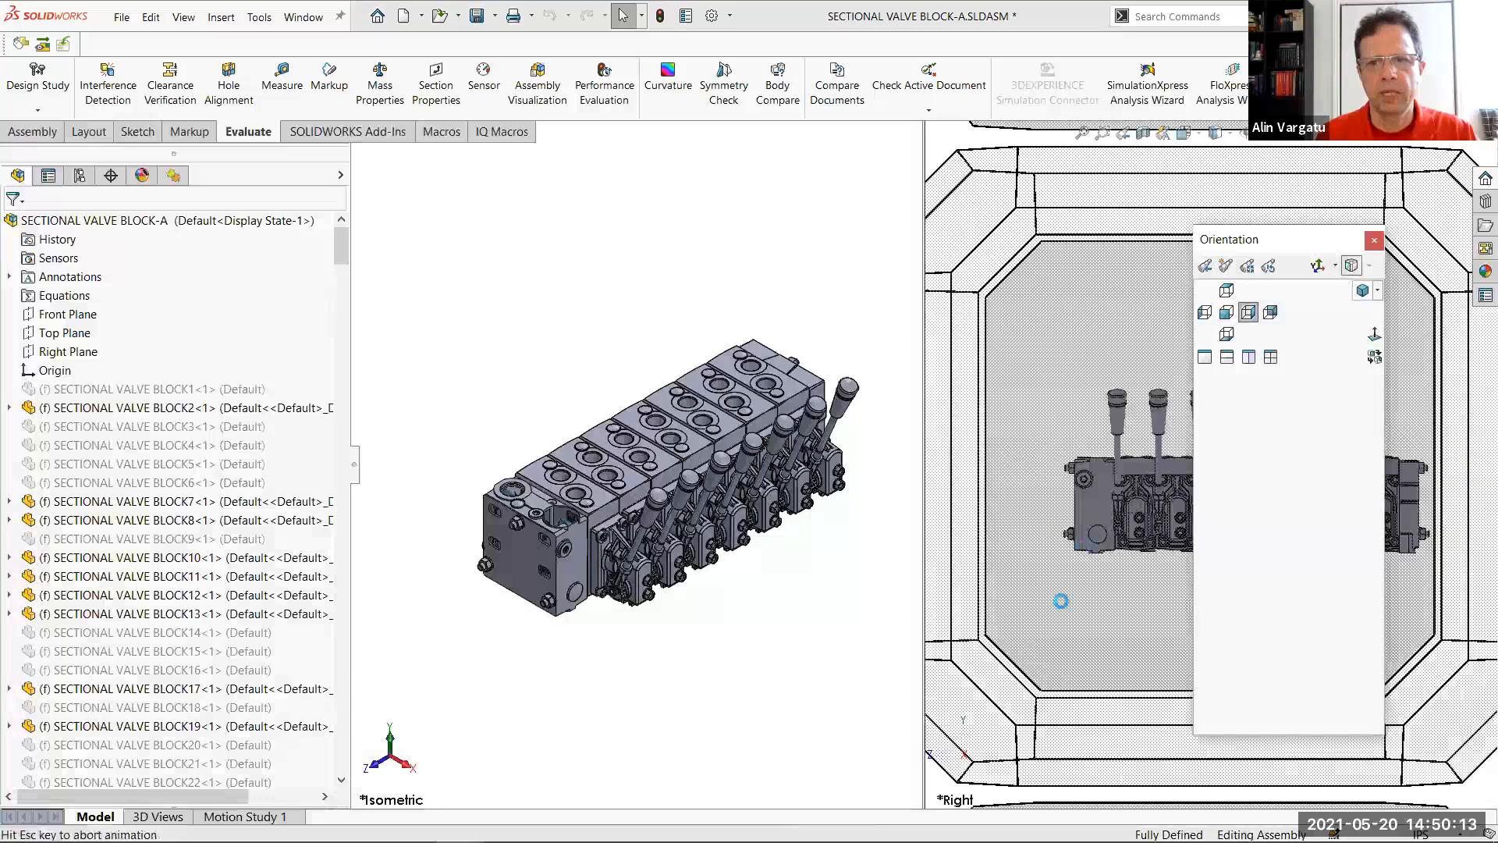
click(1012, 692)
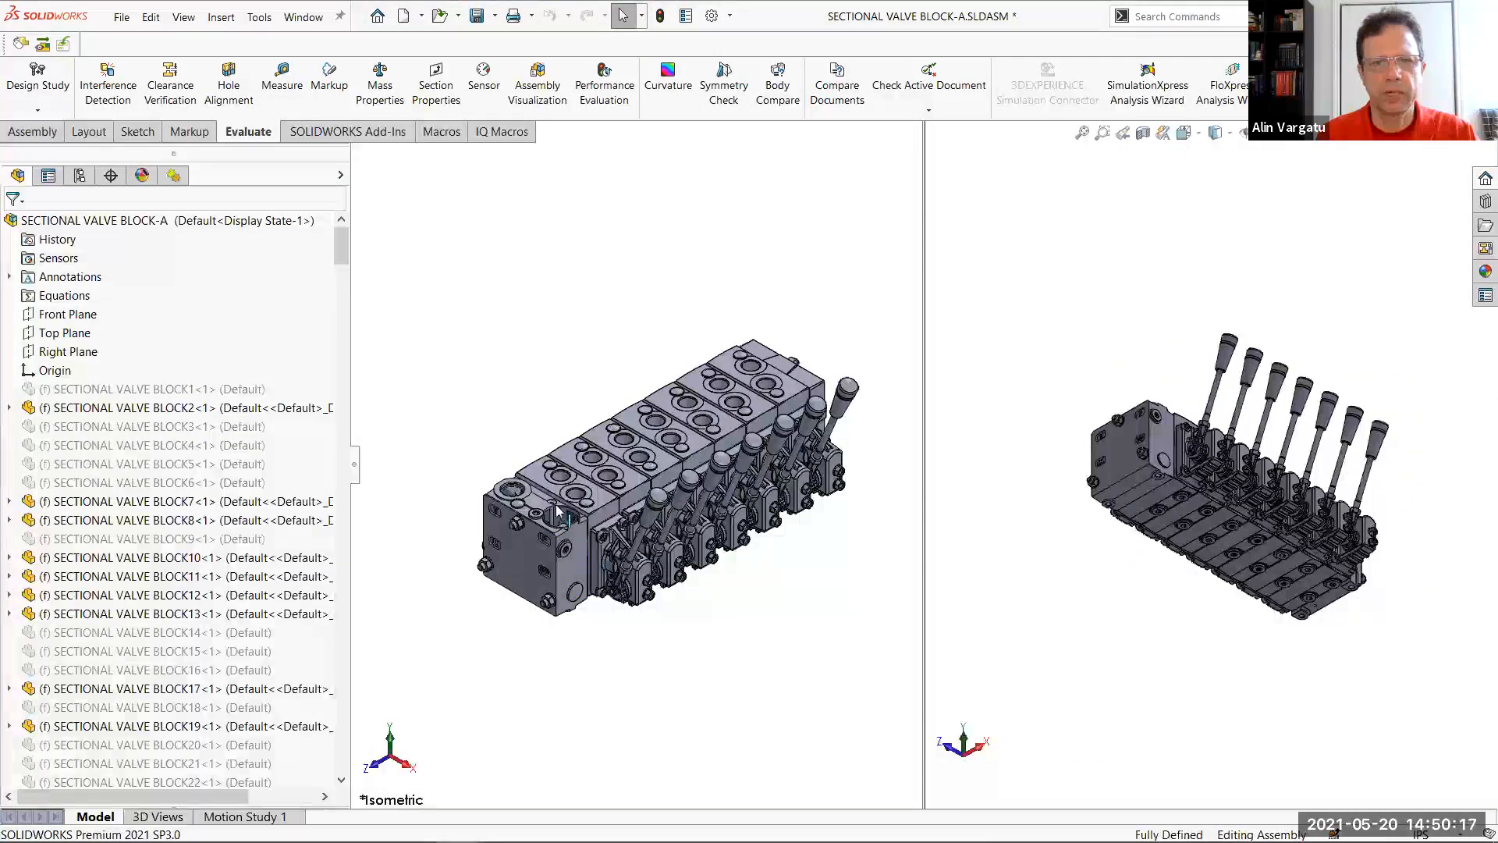
middle_drag(1142, 579, 1052, 497)
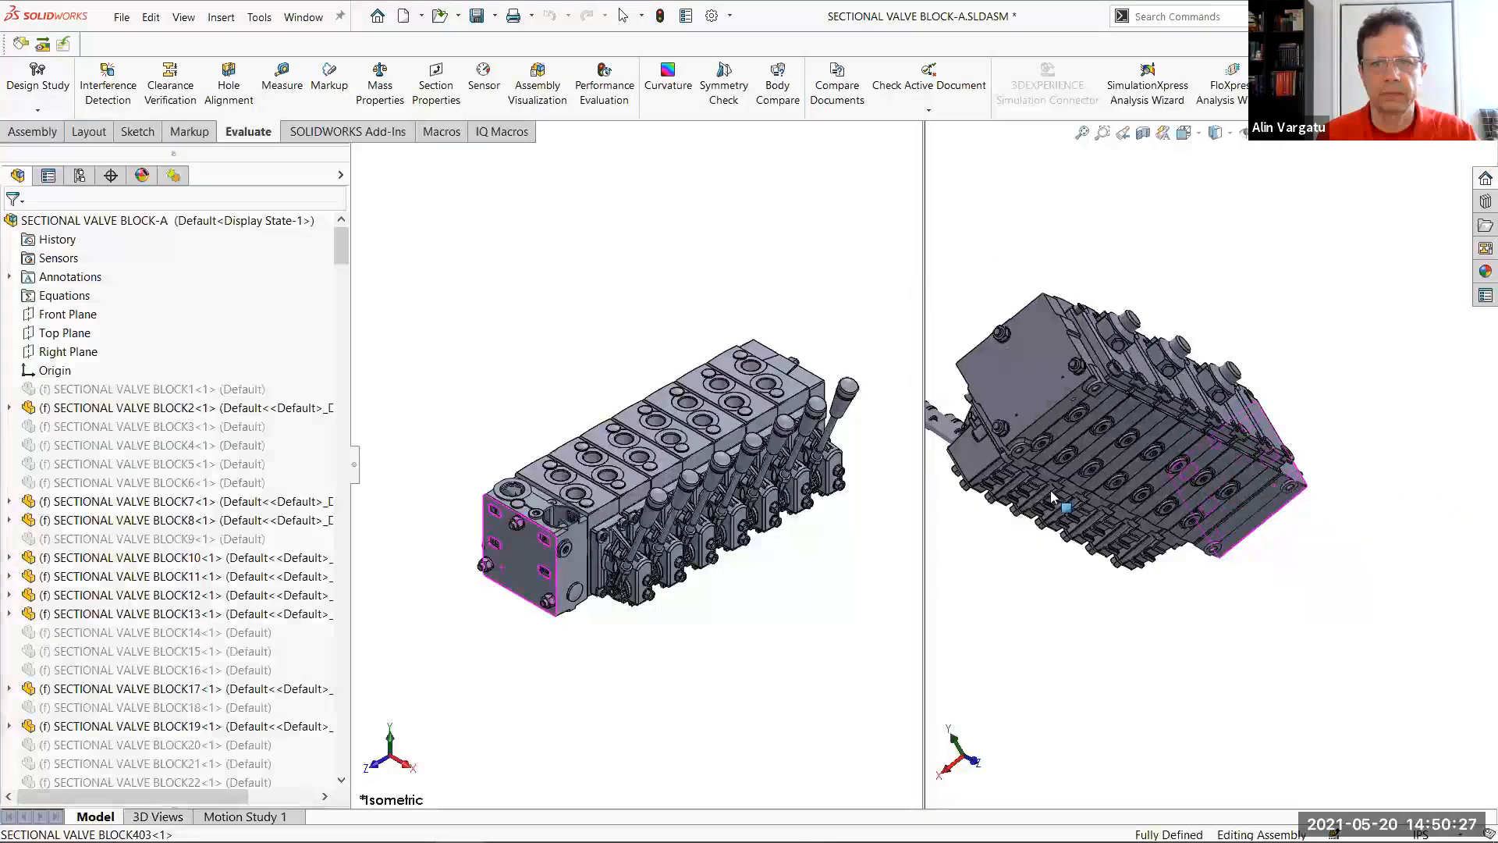
scroll(1053, 496, up, 2)
scroll(1001, 399, down, 3)
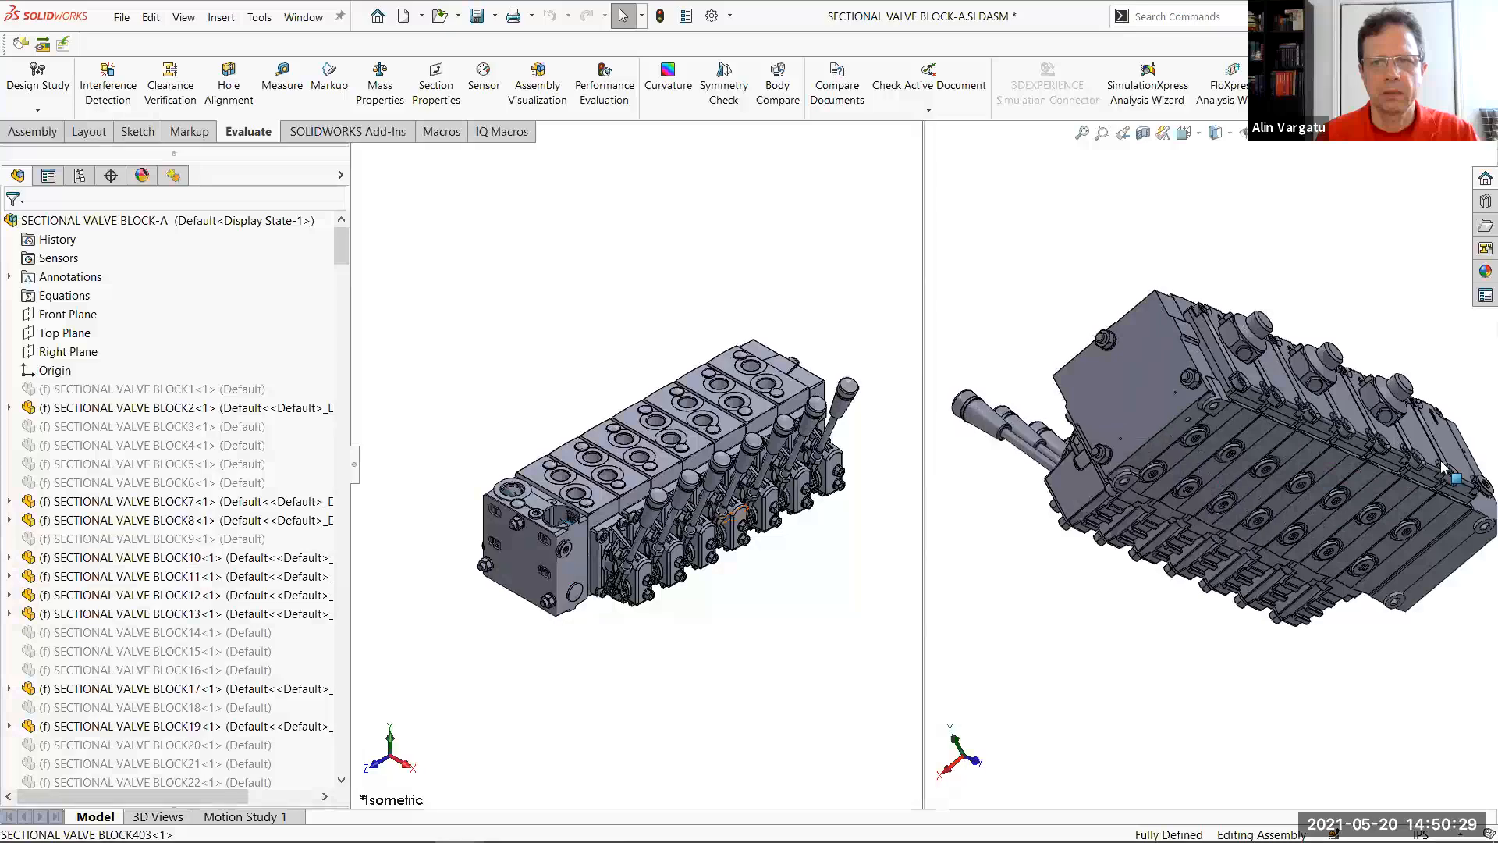
scroll(1440, 460, up, 1)
scroll(1440, 460, down, 1)
scroll(1441, 461, up, 1)
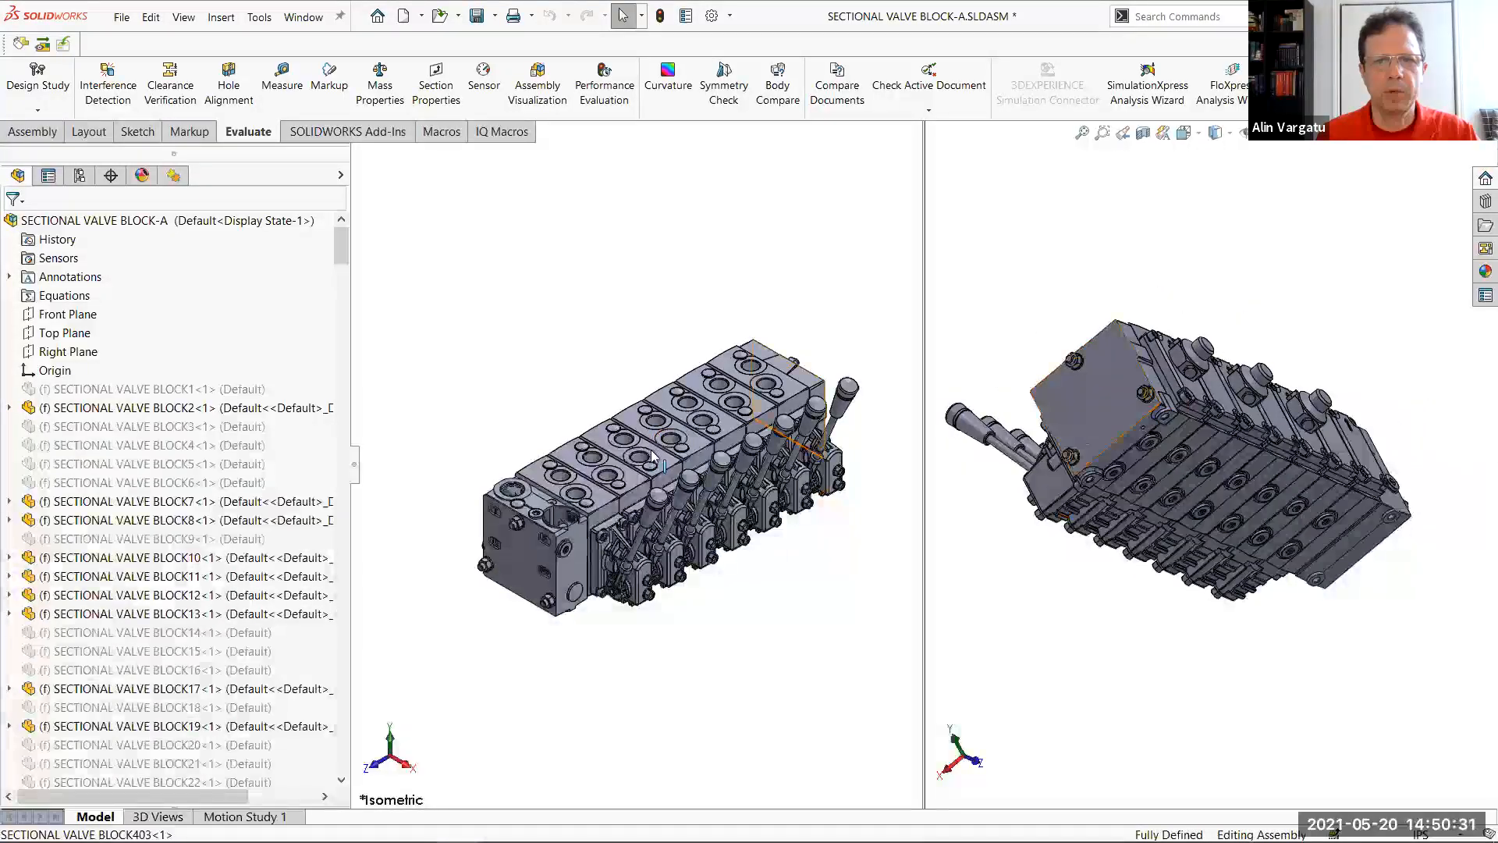
click(1104, 396)
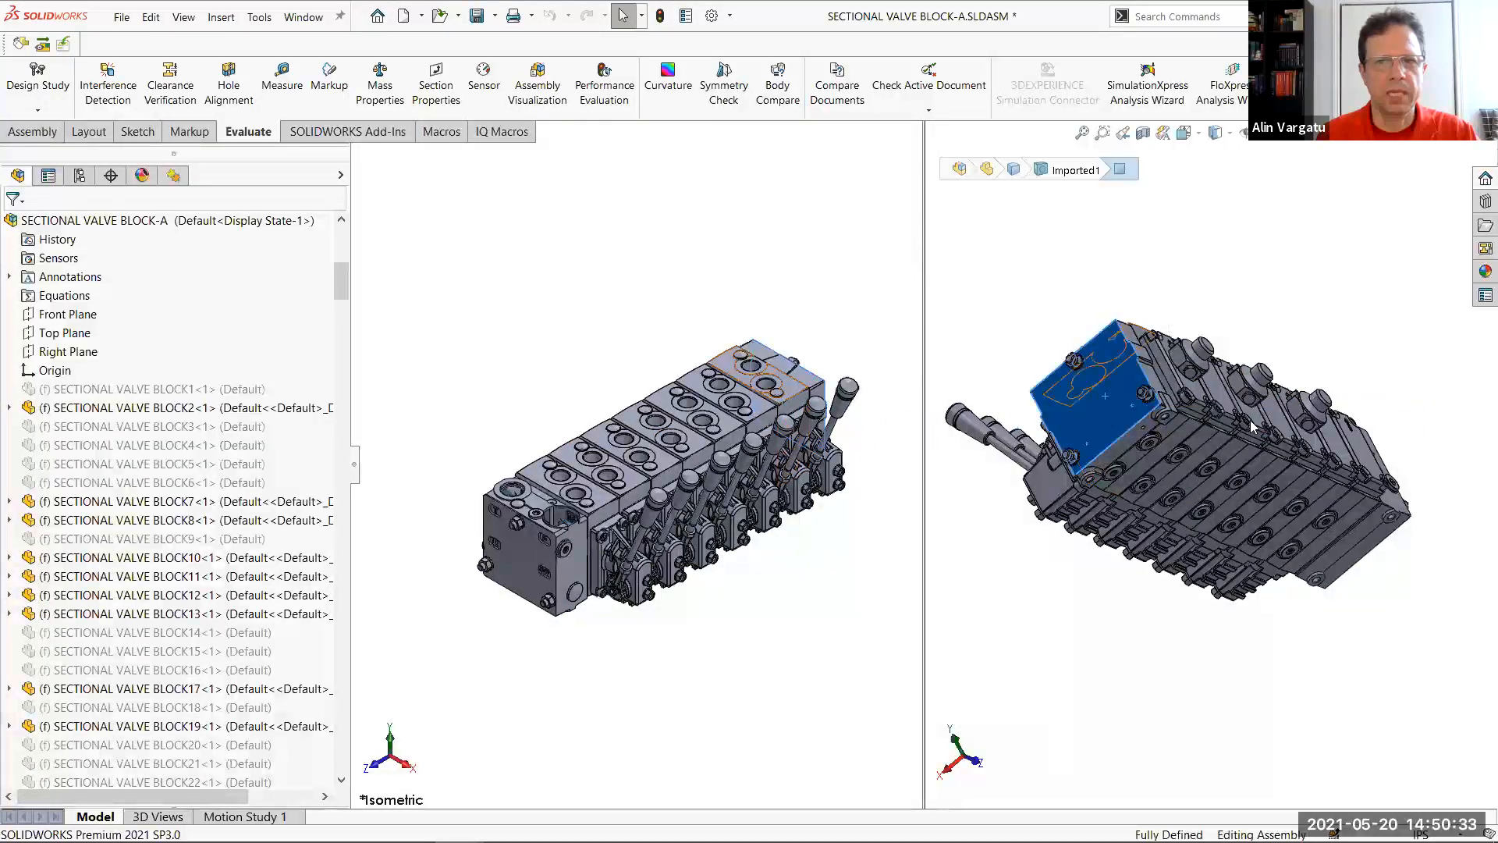
click(1253, 686)
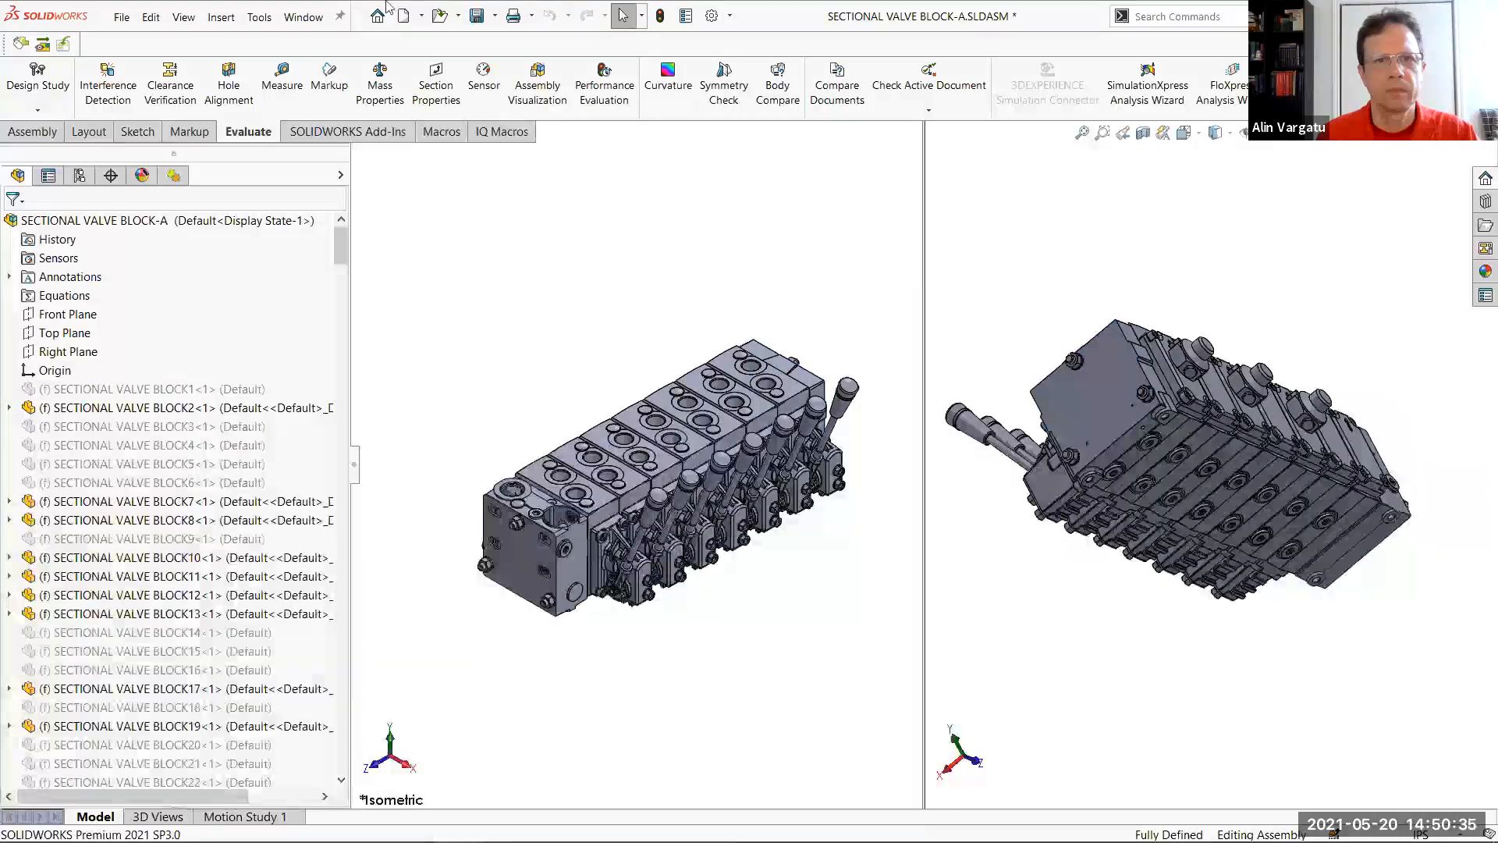
Select the components by size with dynamic selection at 5% of the assembly size and isolate them
click(641, 15)
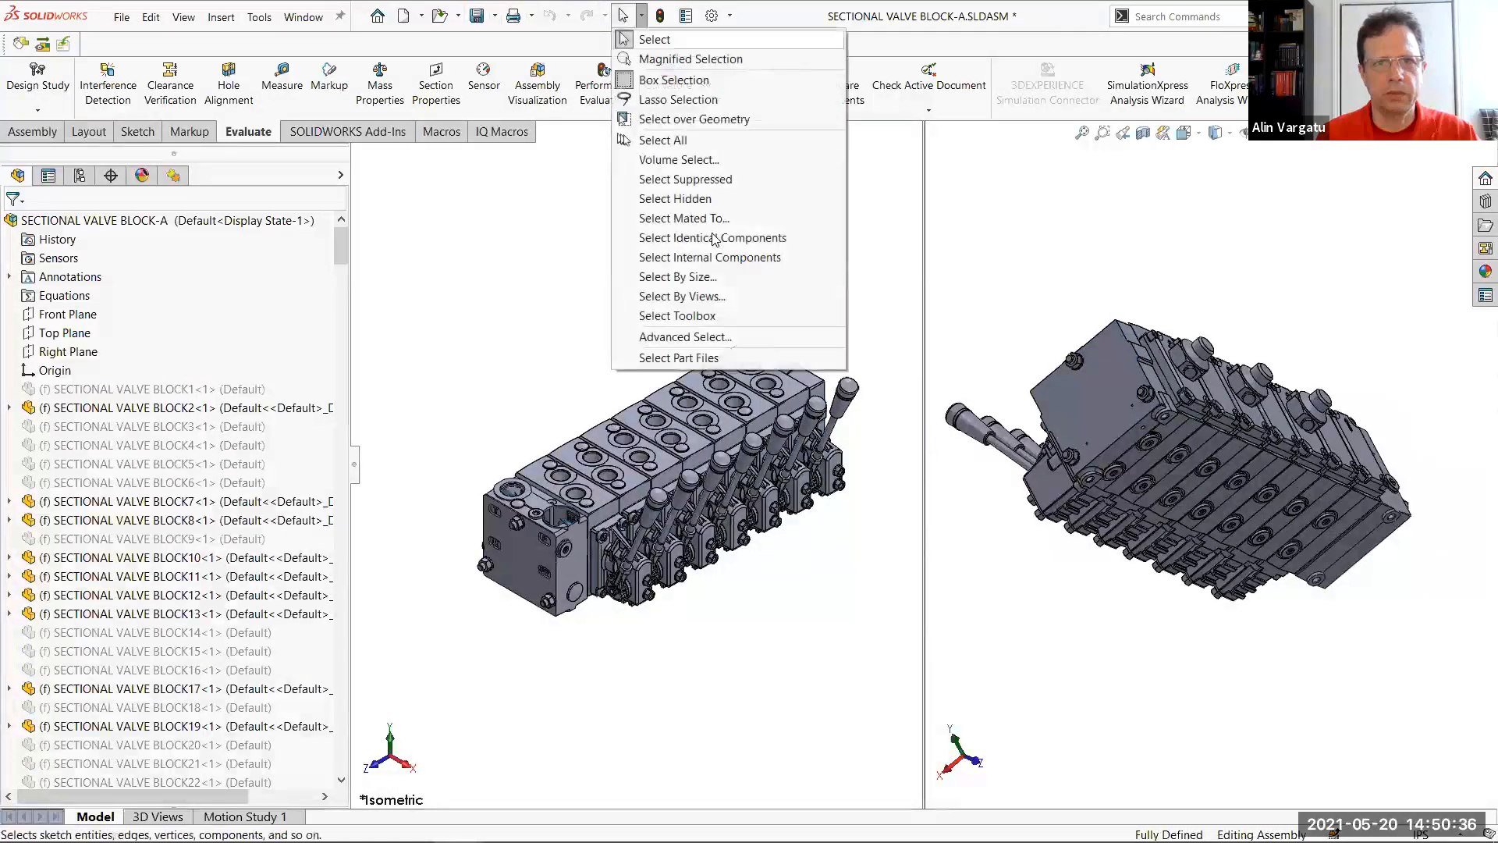
click(713, 276)
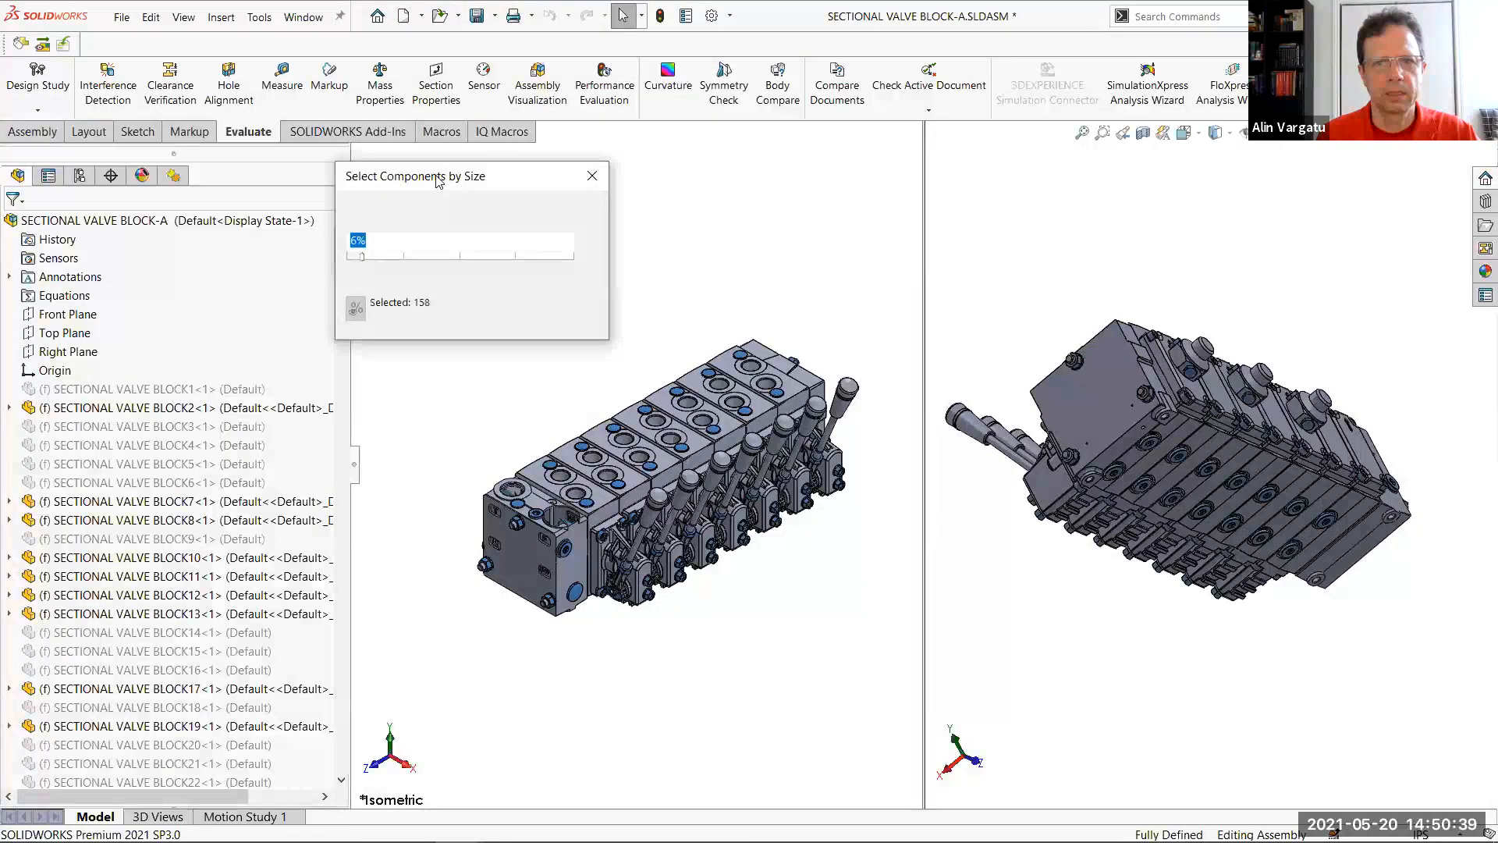
drag(438, 177, 311, 170)
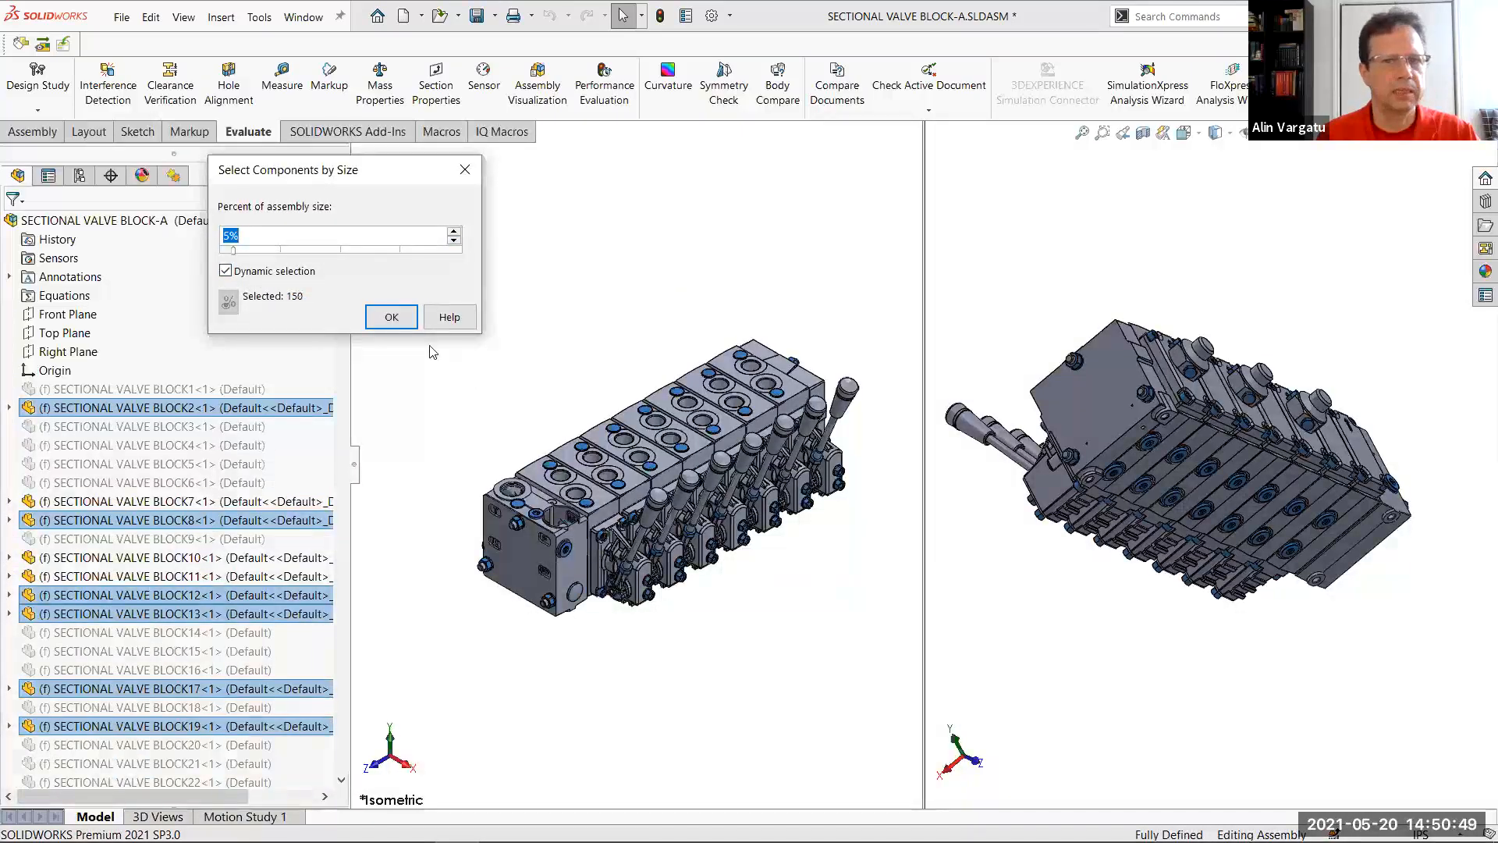
click(391, 317)
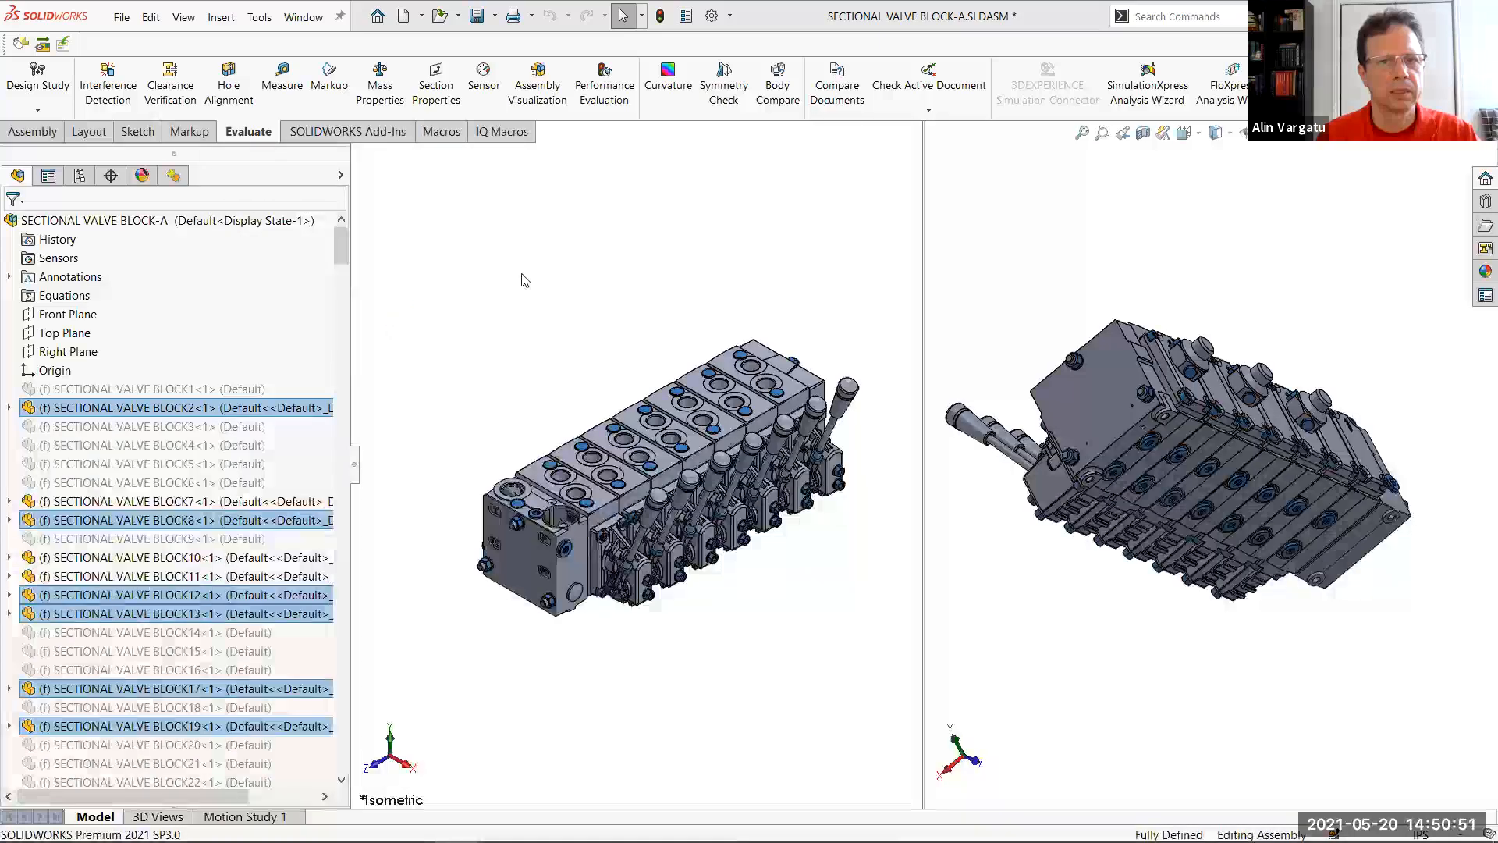
right_click(599, 264)
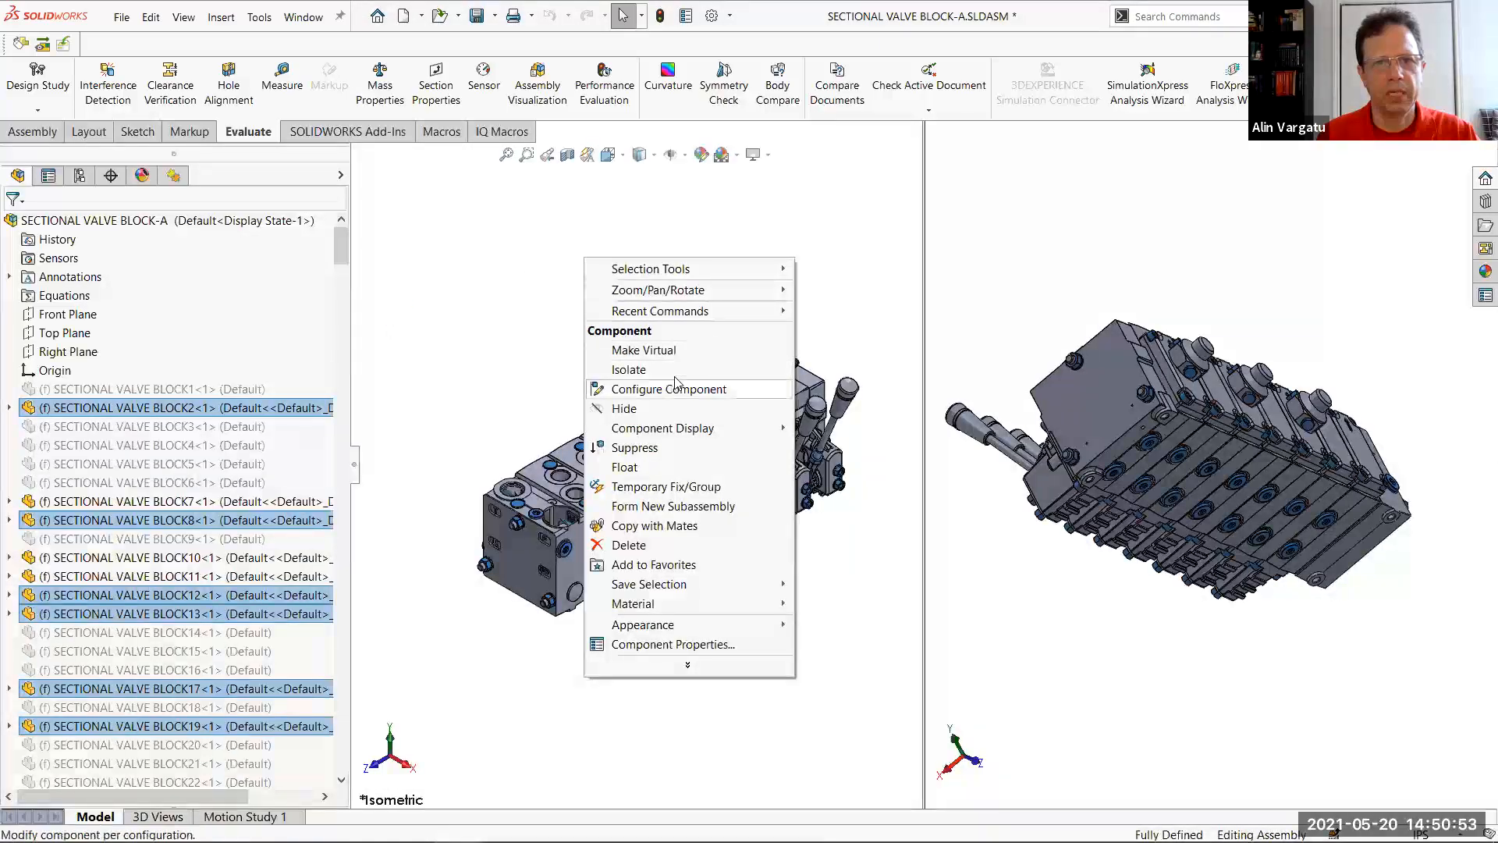
click(683, 377)
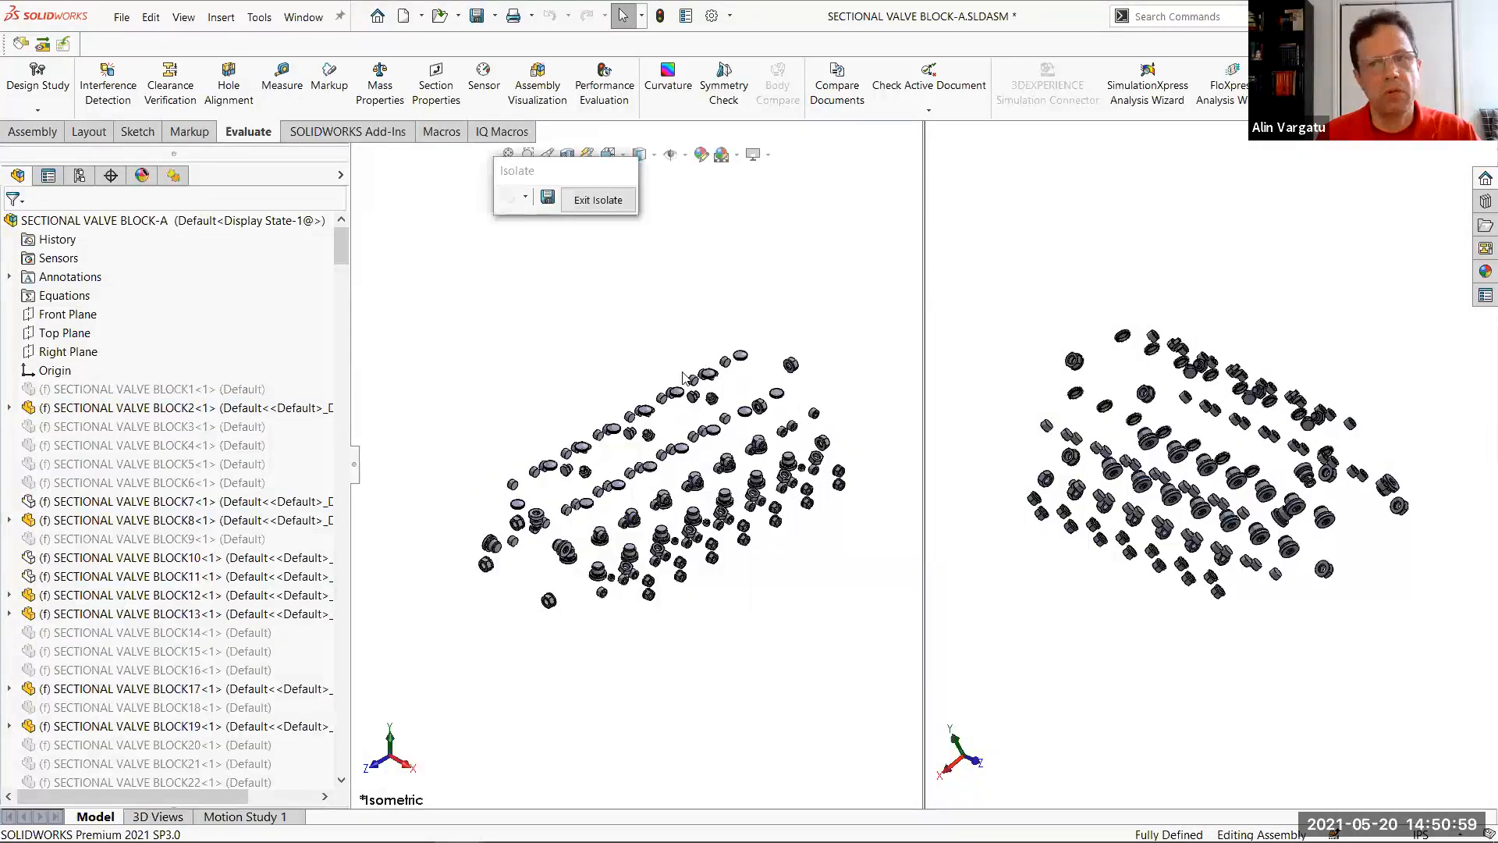
Suppress all the isolated small components and exit isolation
drag(398, 255, 869, 679)
right_click(875, 676)
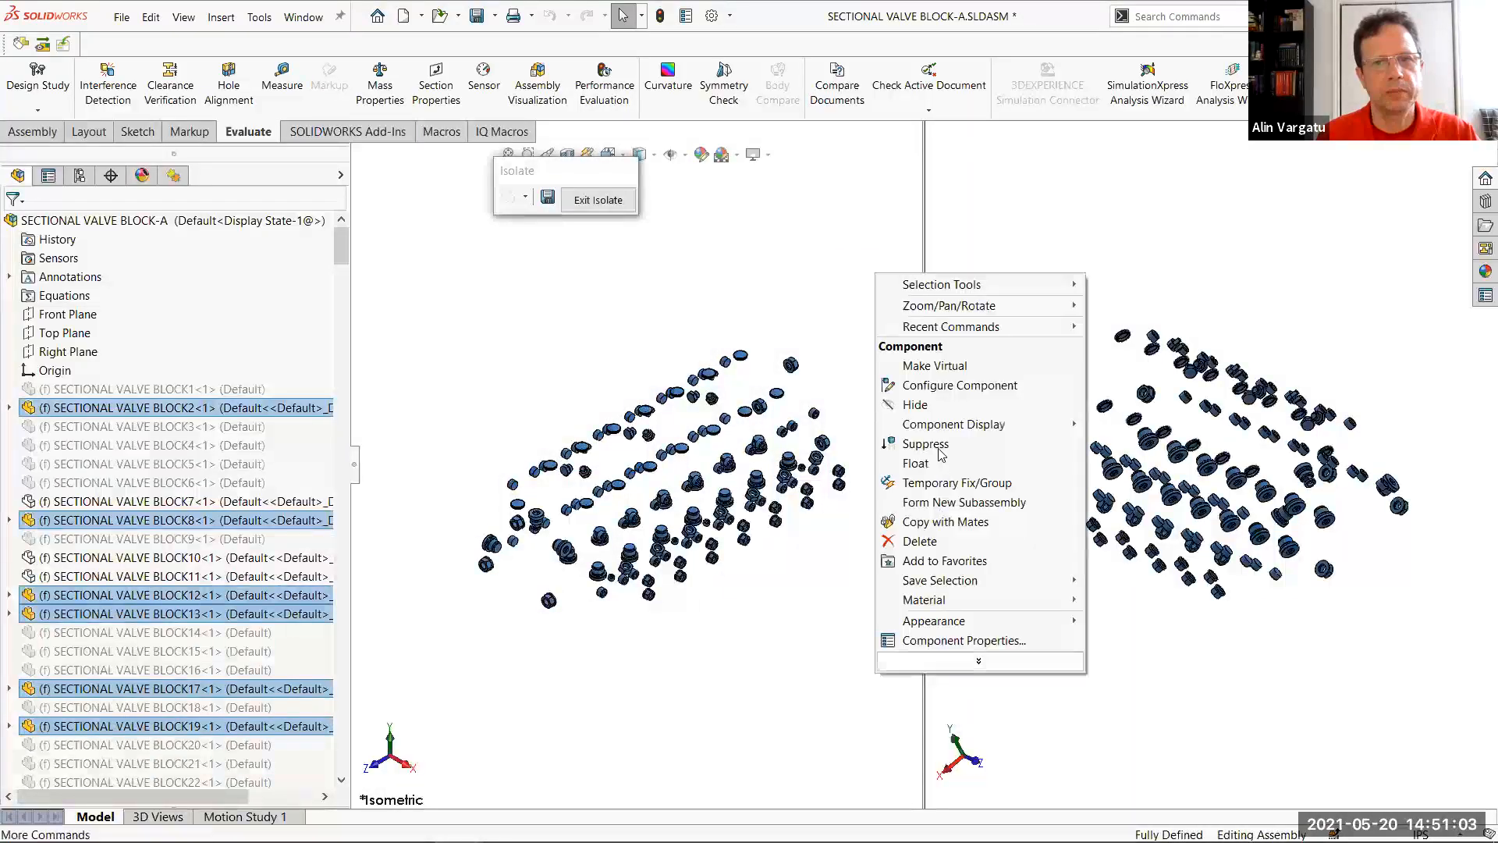
click(934, 445)
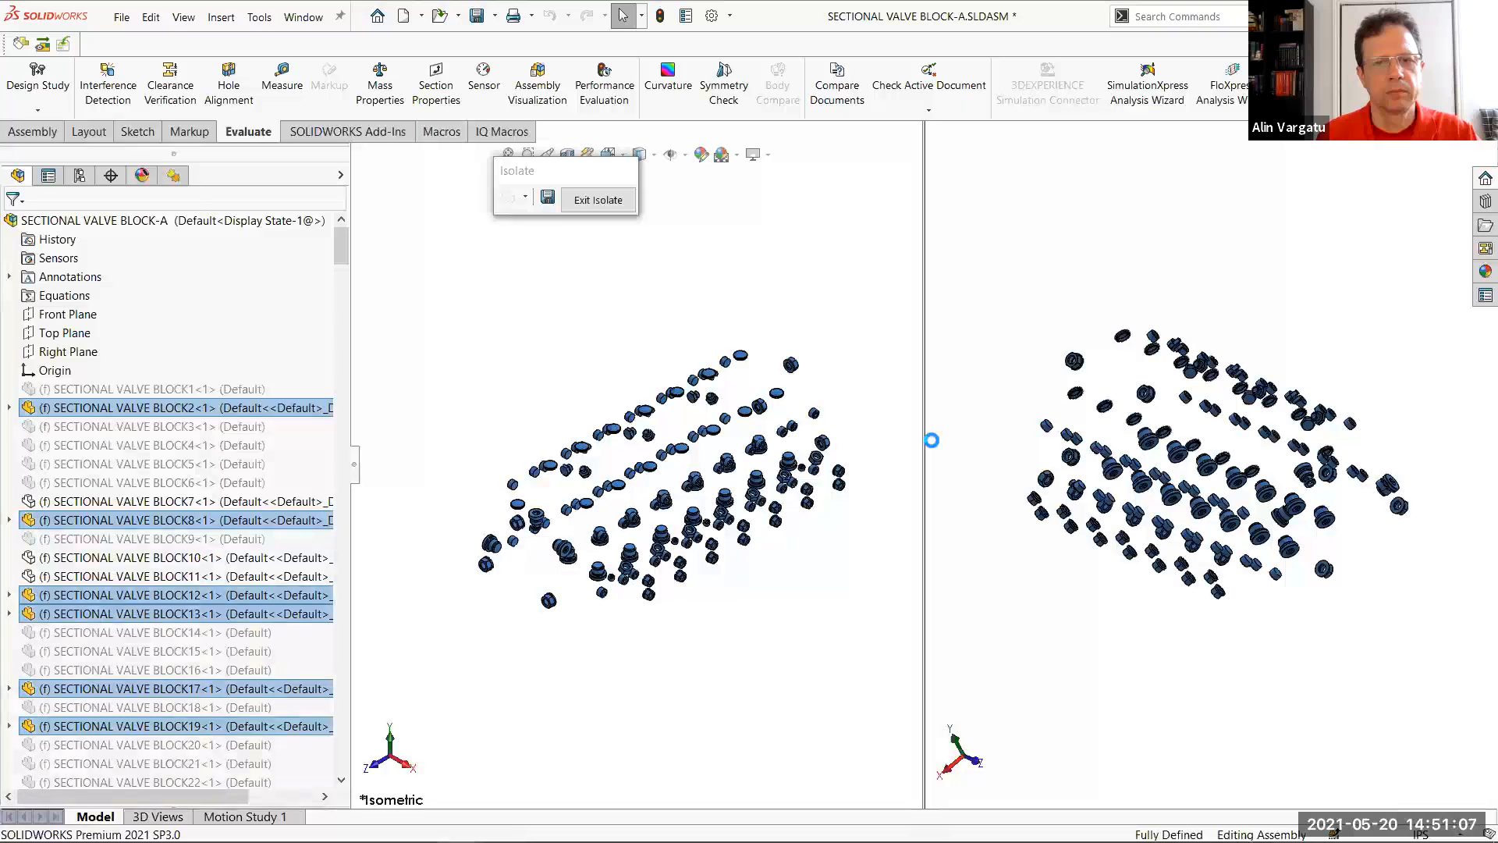
click(596, 200)
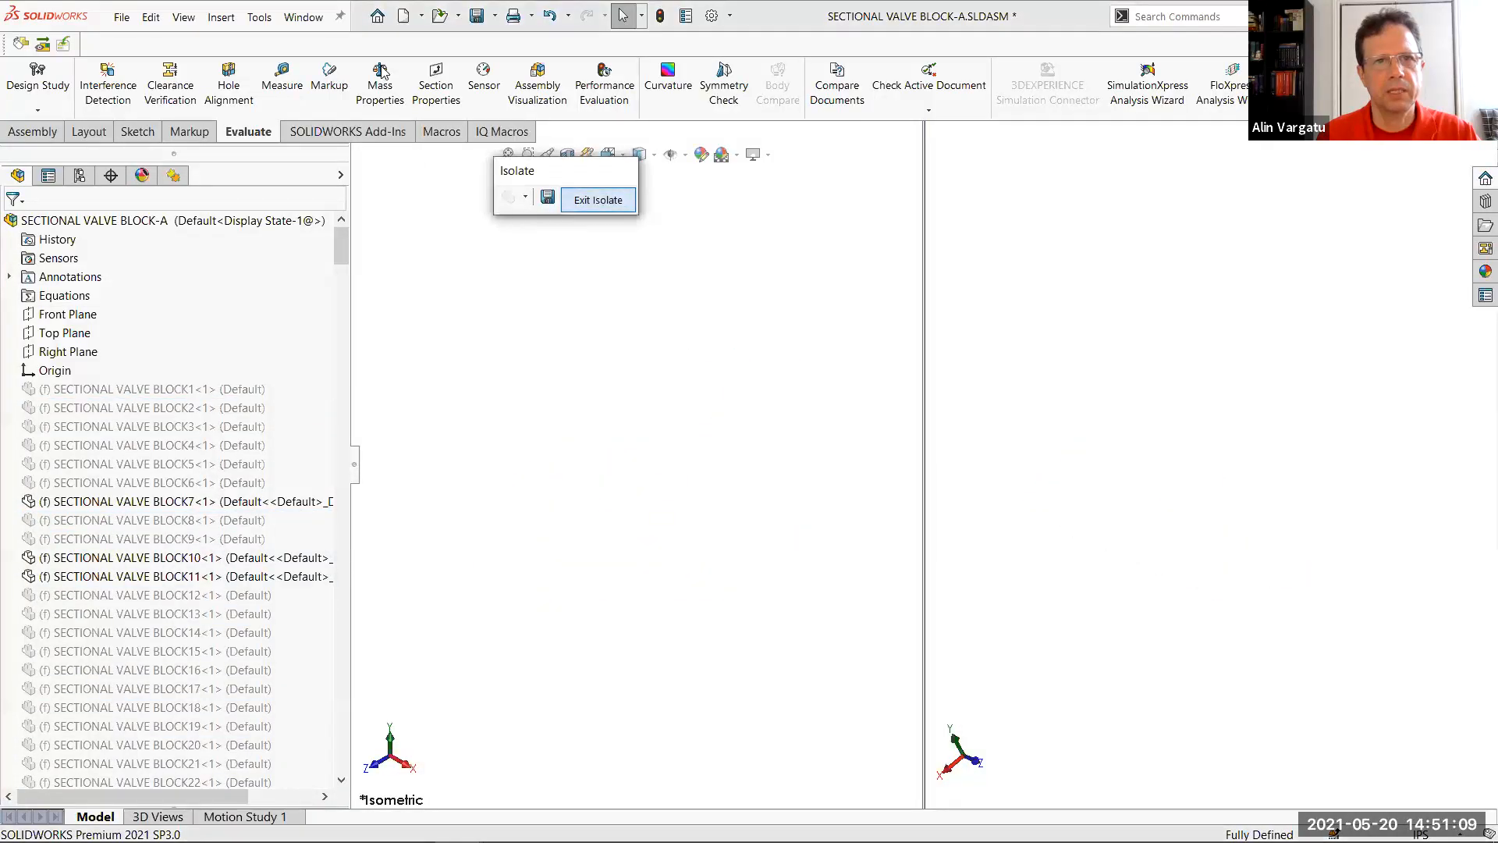
Return to a single viewport and examine the simplified valve block up close
click(312, 21)
mouse_move(406, 74)
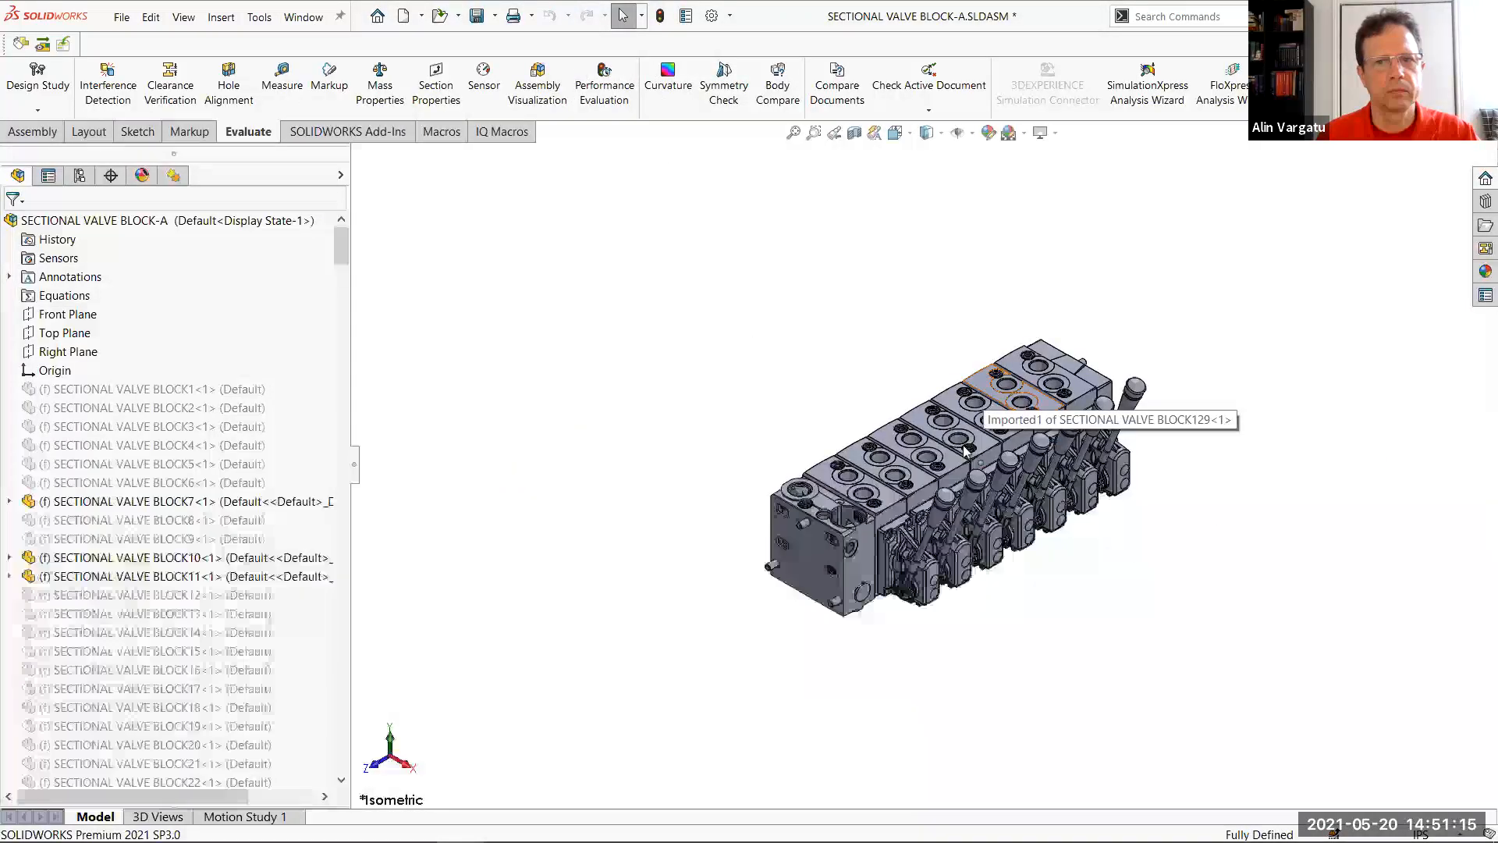
scroll(970, 457, down, 3)
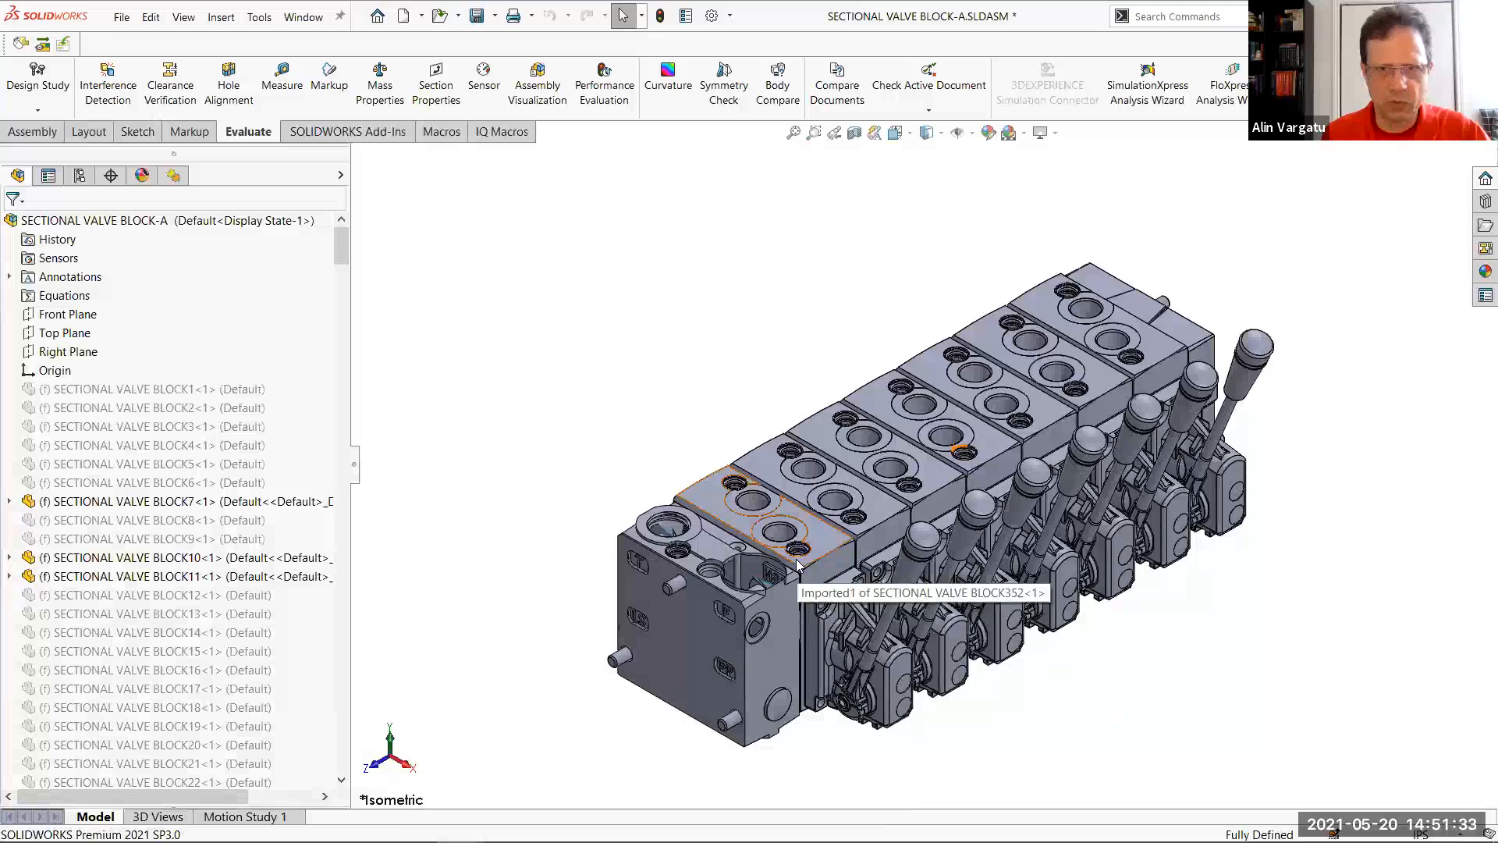
key(alt+Tab)
key(alt+Tab)
key(alt+Tab)
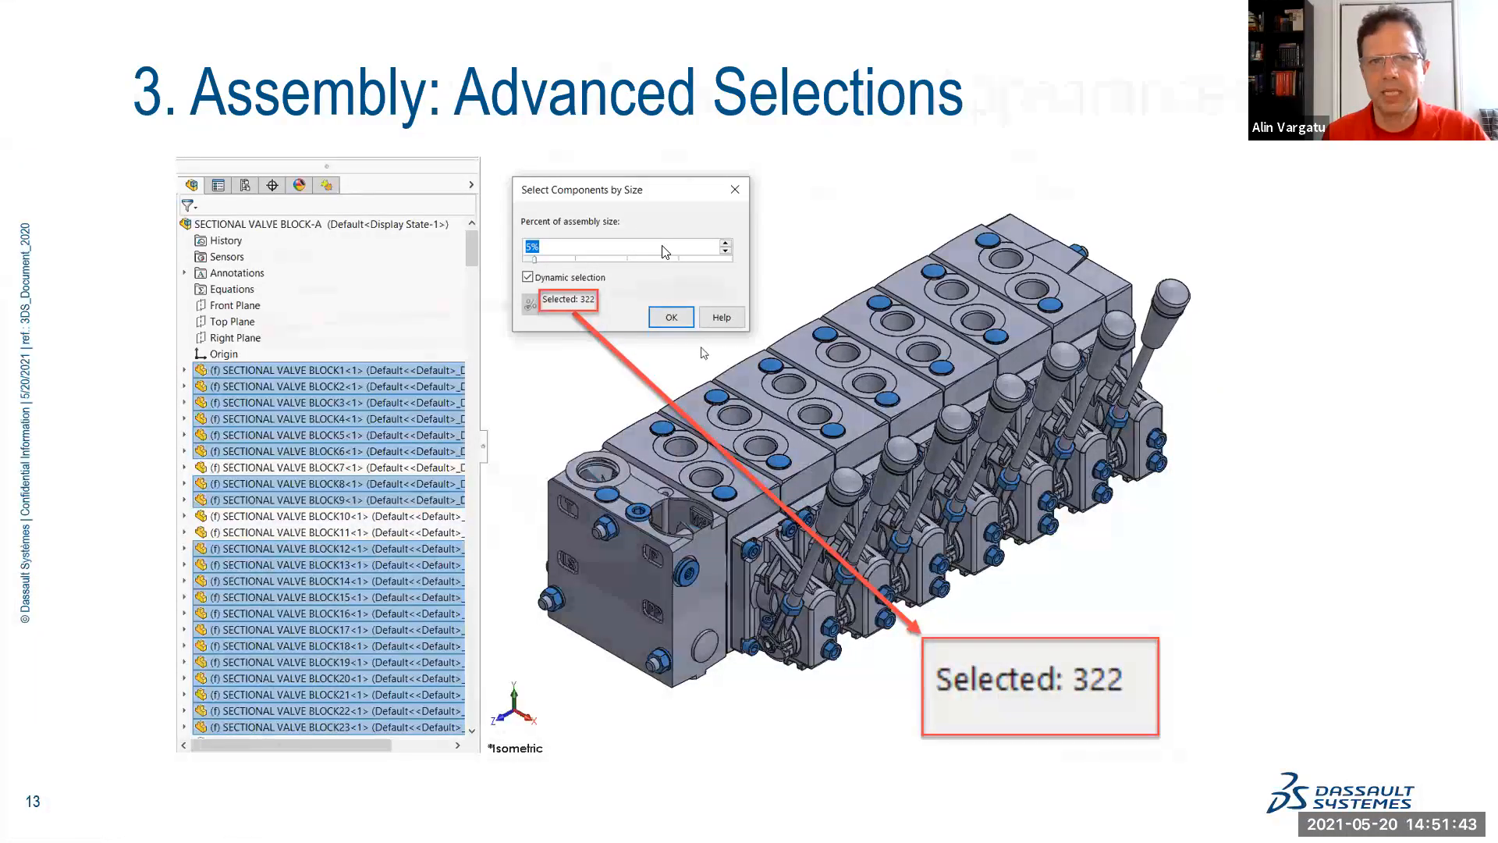
key(Right)
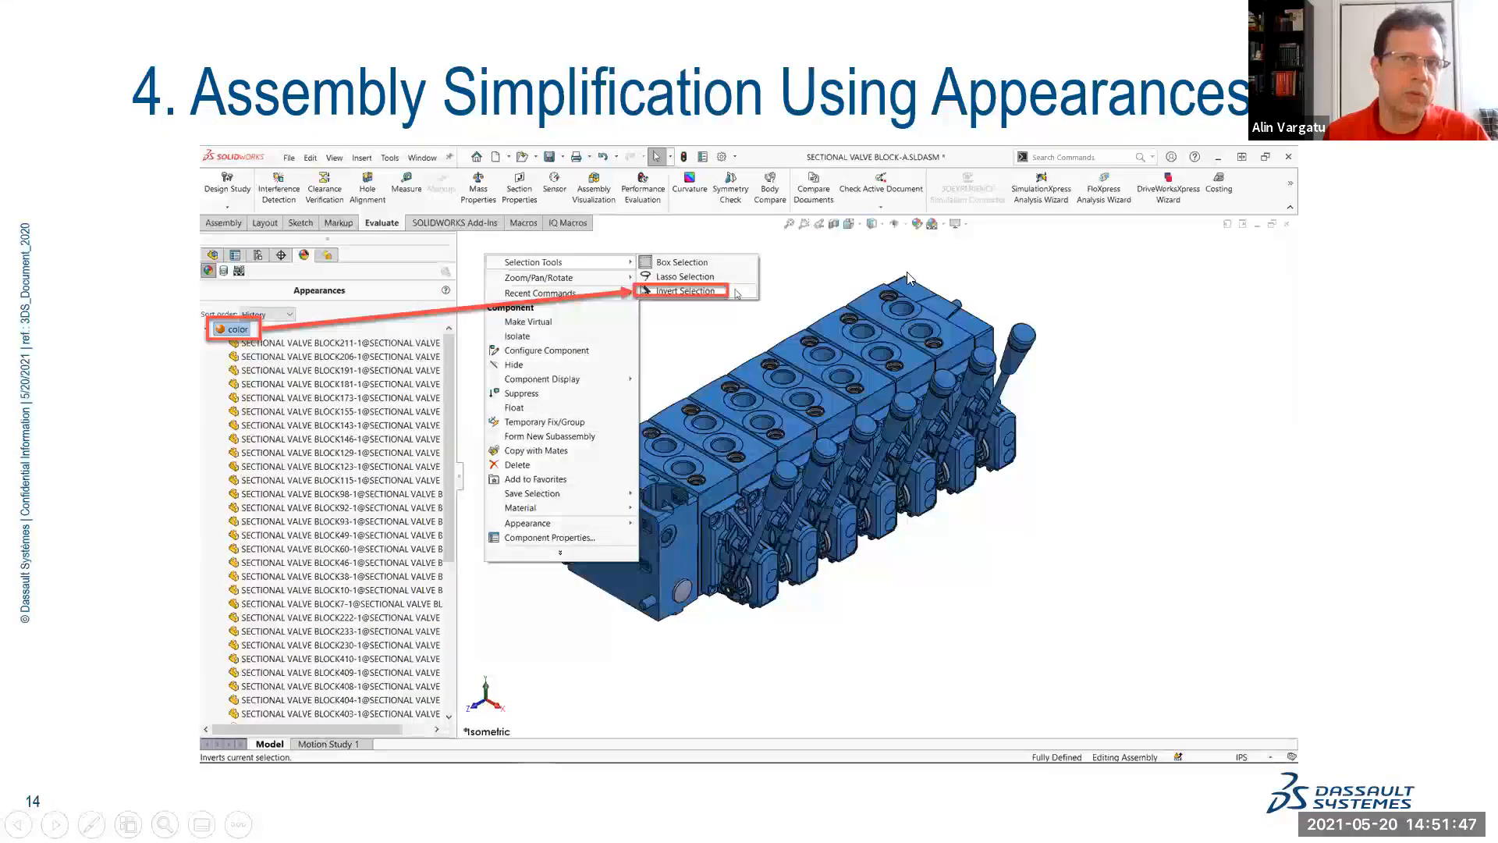
key(alt+Tab)
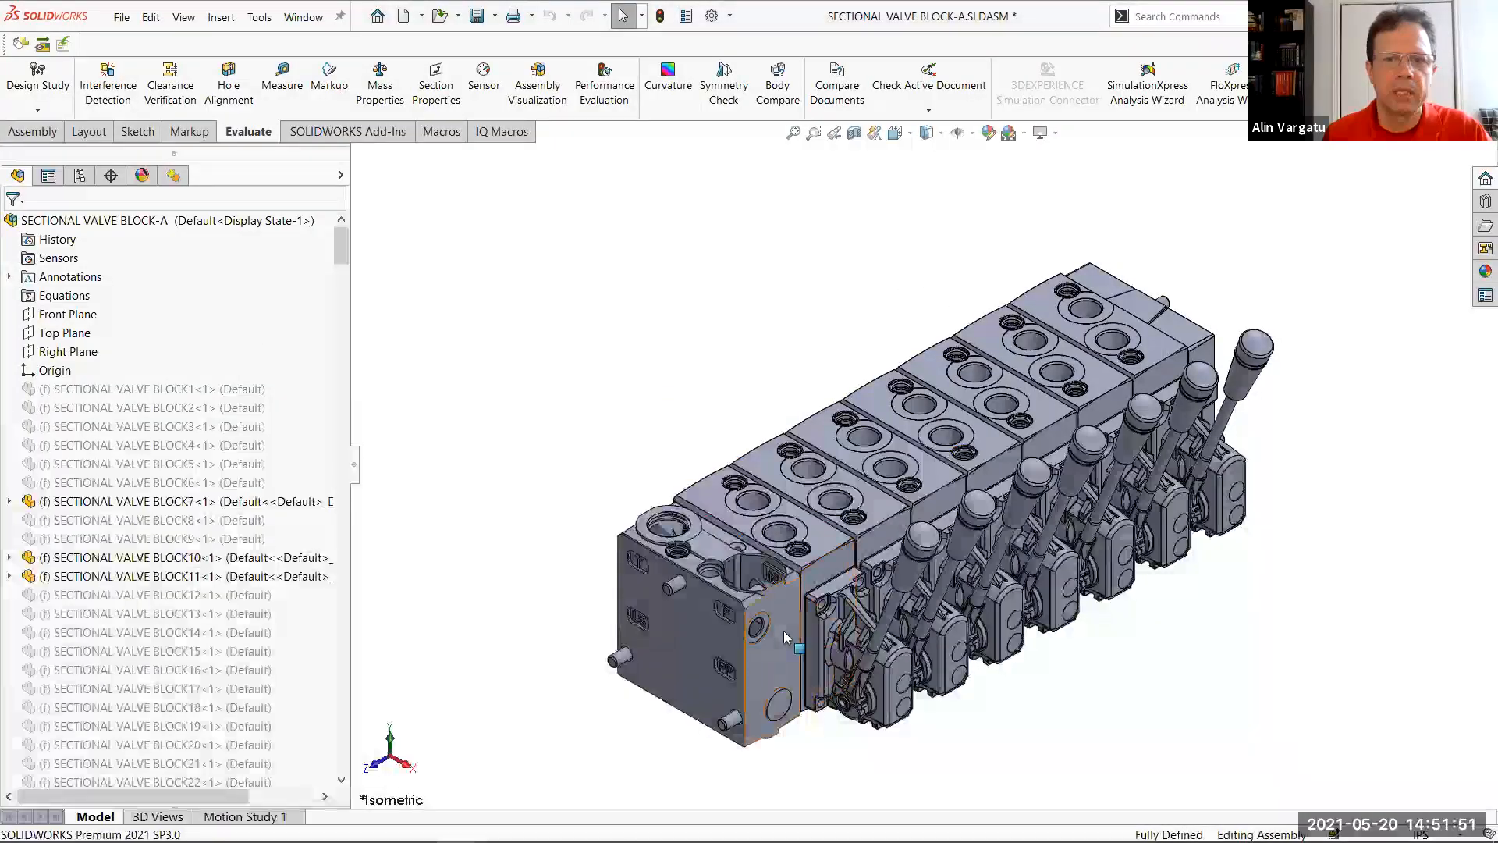
Apply an orange color appearance at component level to the end block nearest the viewer
click(791, 631)
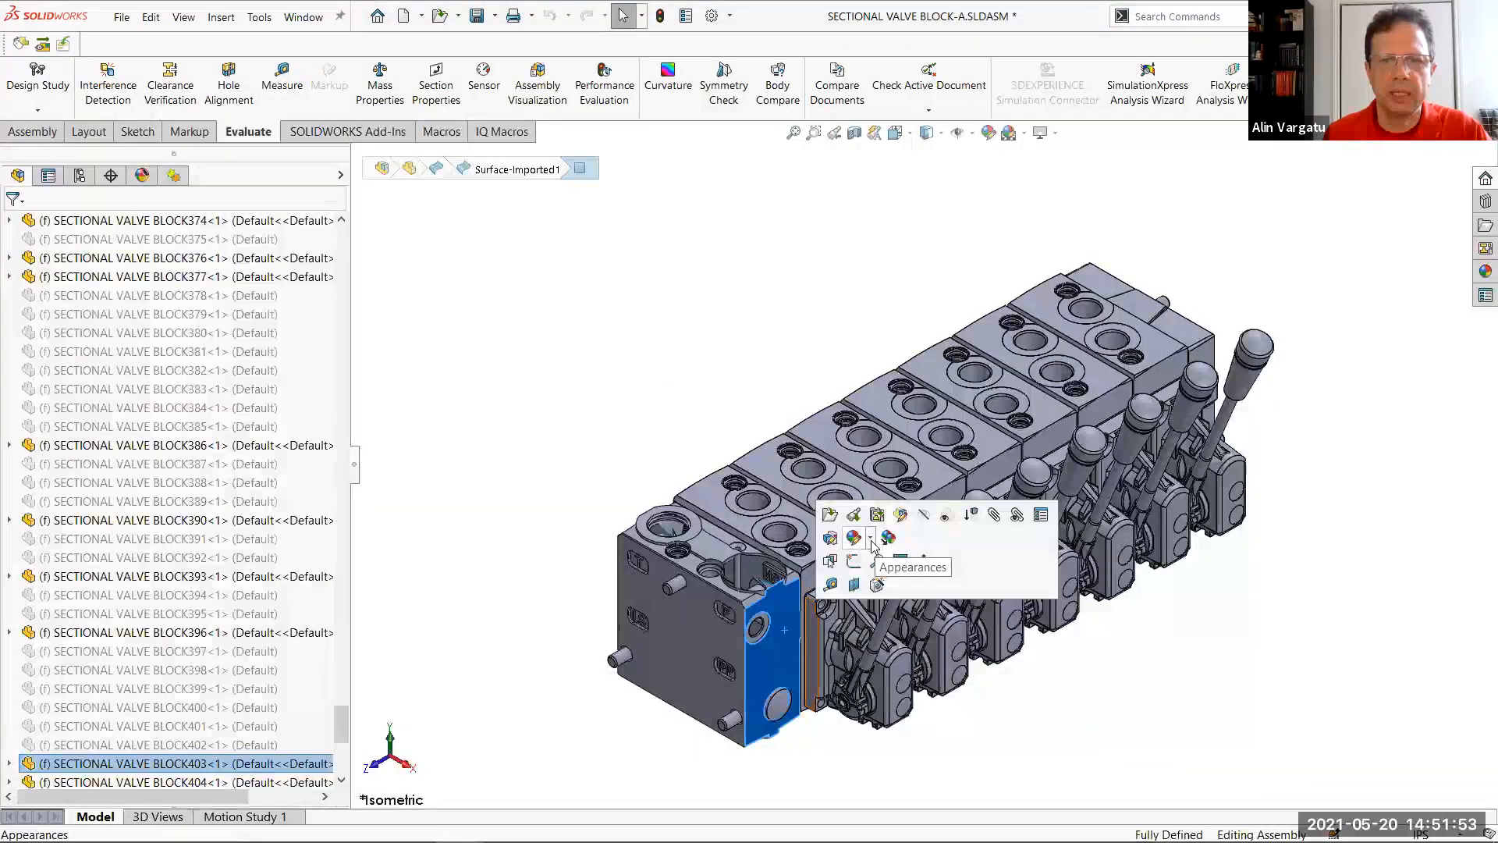
click(870, 538)
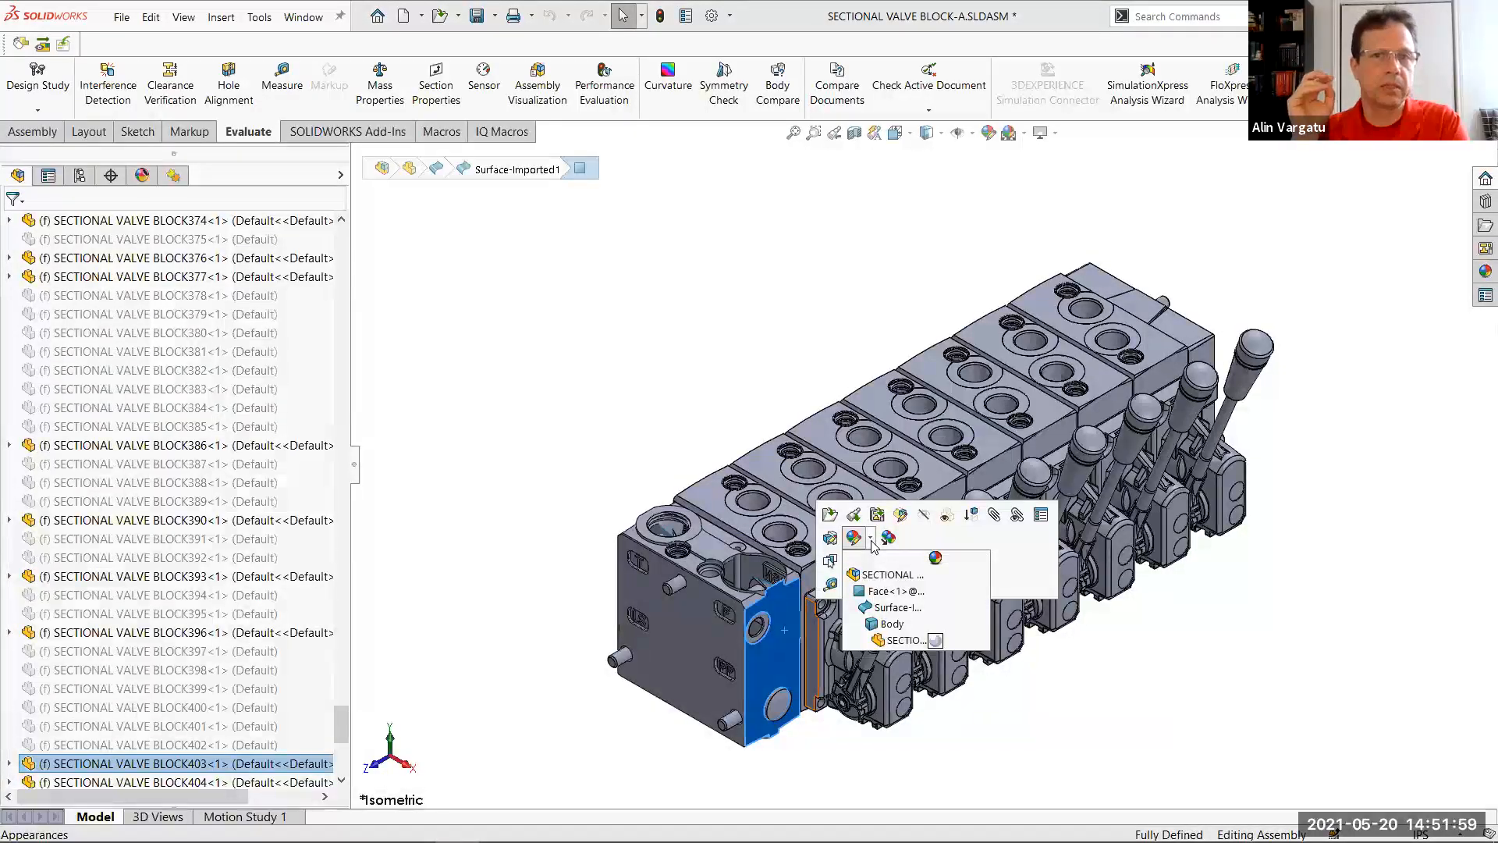
click(879, 579)
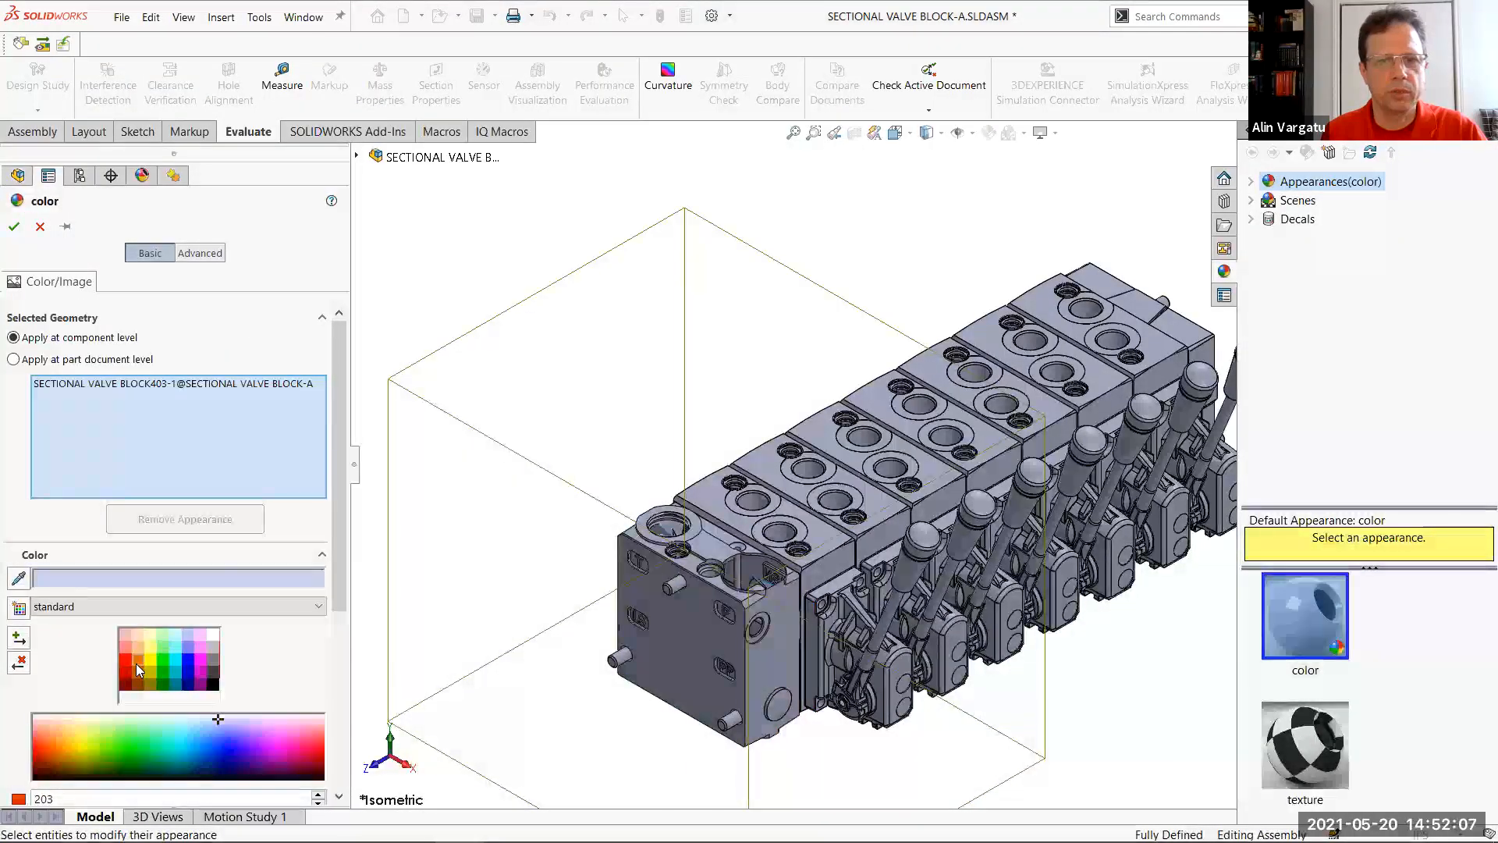
click(138, 663)
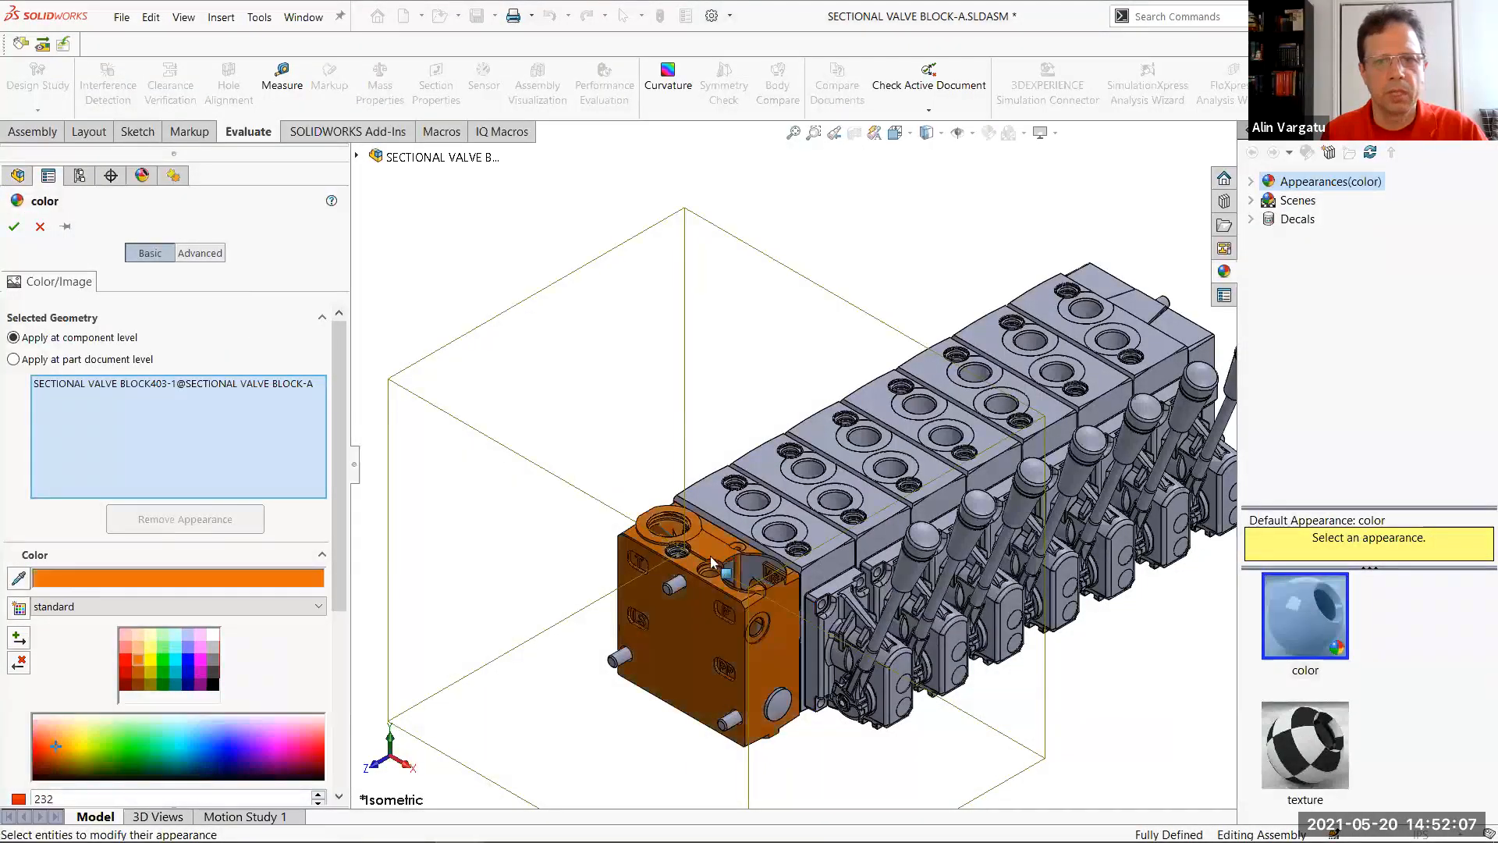
Add the valve section blocks and the far end block to the orange component-level color selection
click(809, 539)
click(884, 512)
click(939, 482)
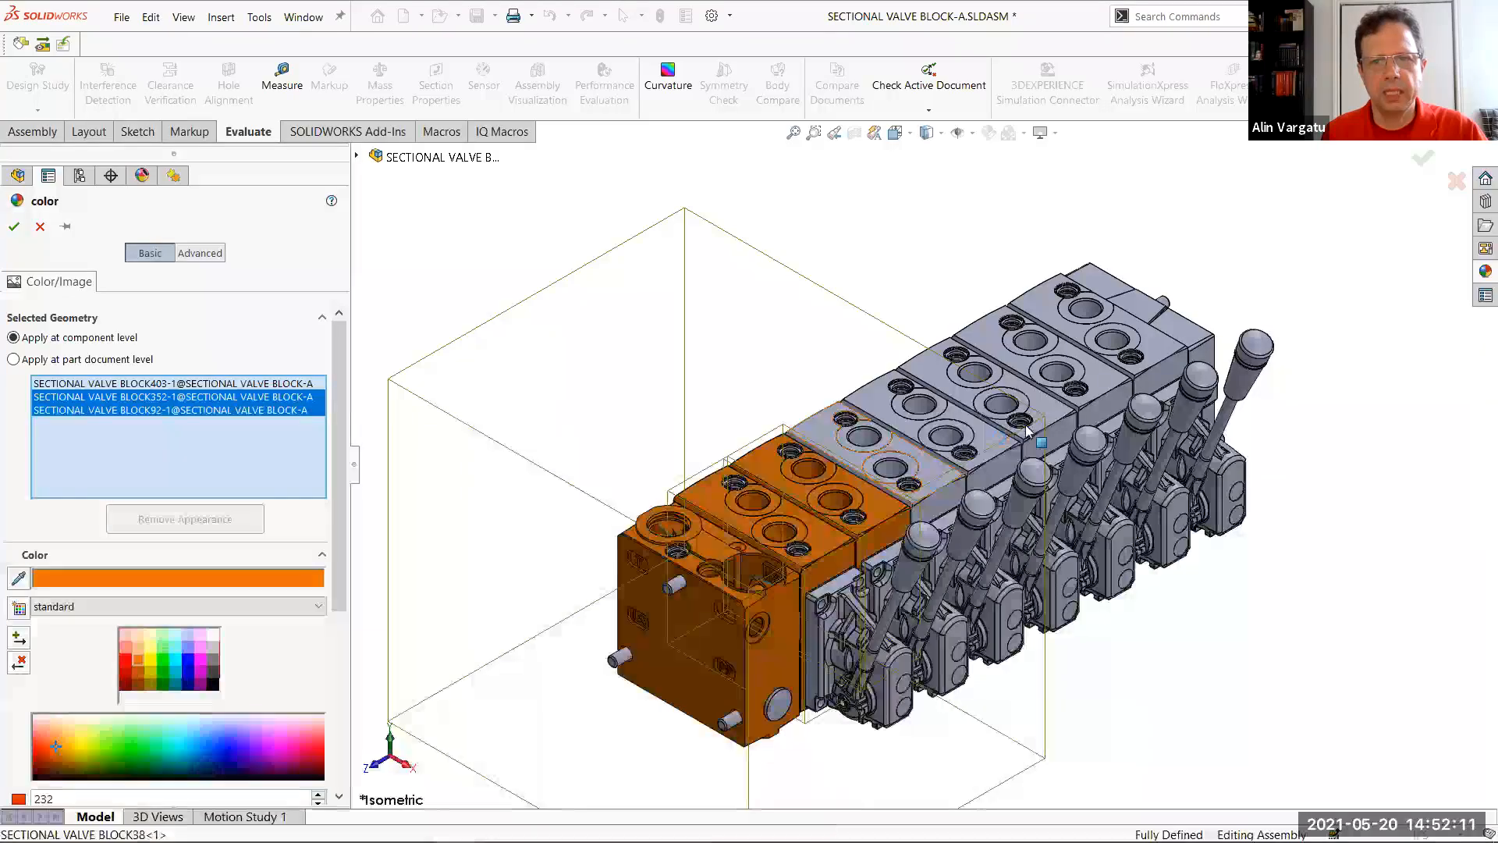
click(1180, 345)
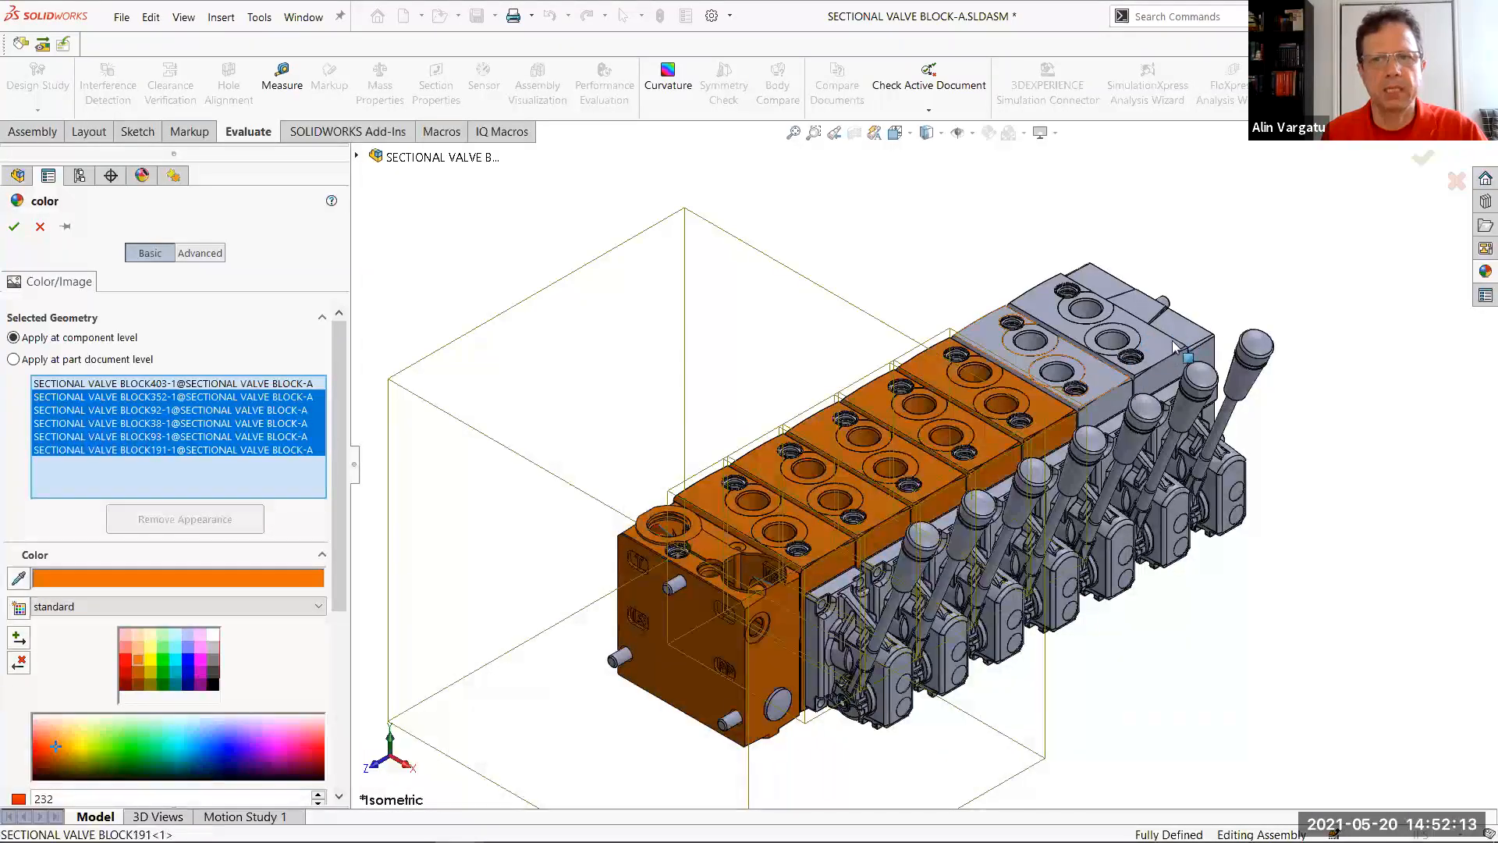
click(1170, 353)
click(1163, 350)
click(1163, 349)
click(1174, 343)
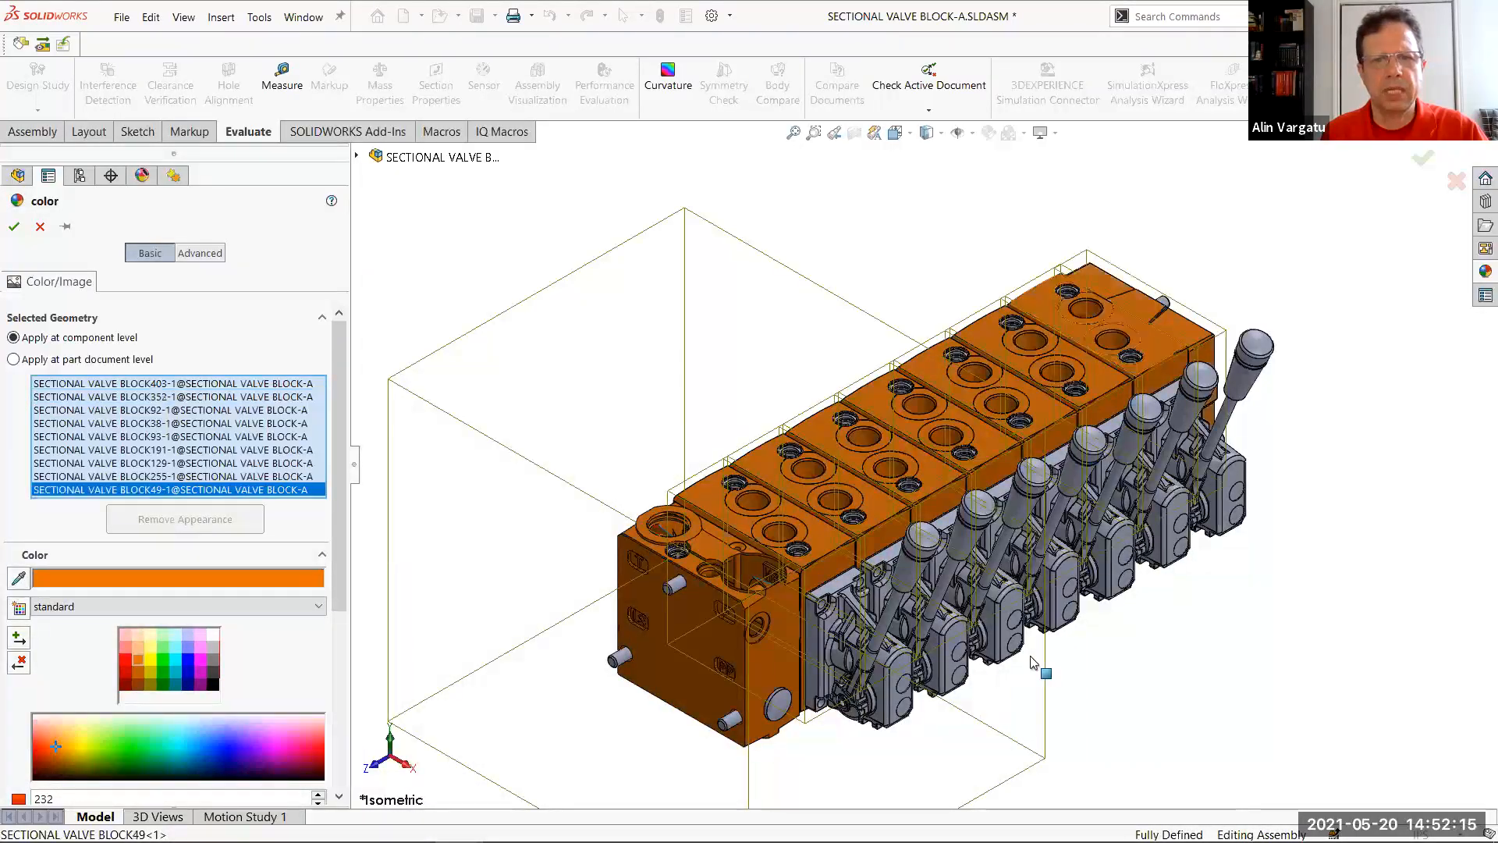
Add all the lever knobs and lever rods to the orange component-level color selection
middle_drag(1171, 581, 1257, 466)
drag(1295, 506, 1277, 494)
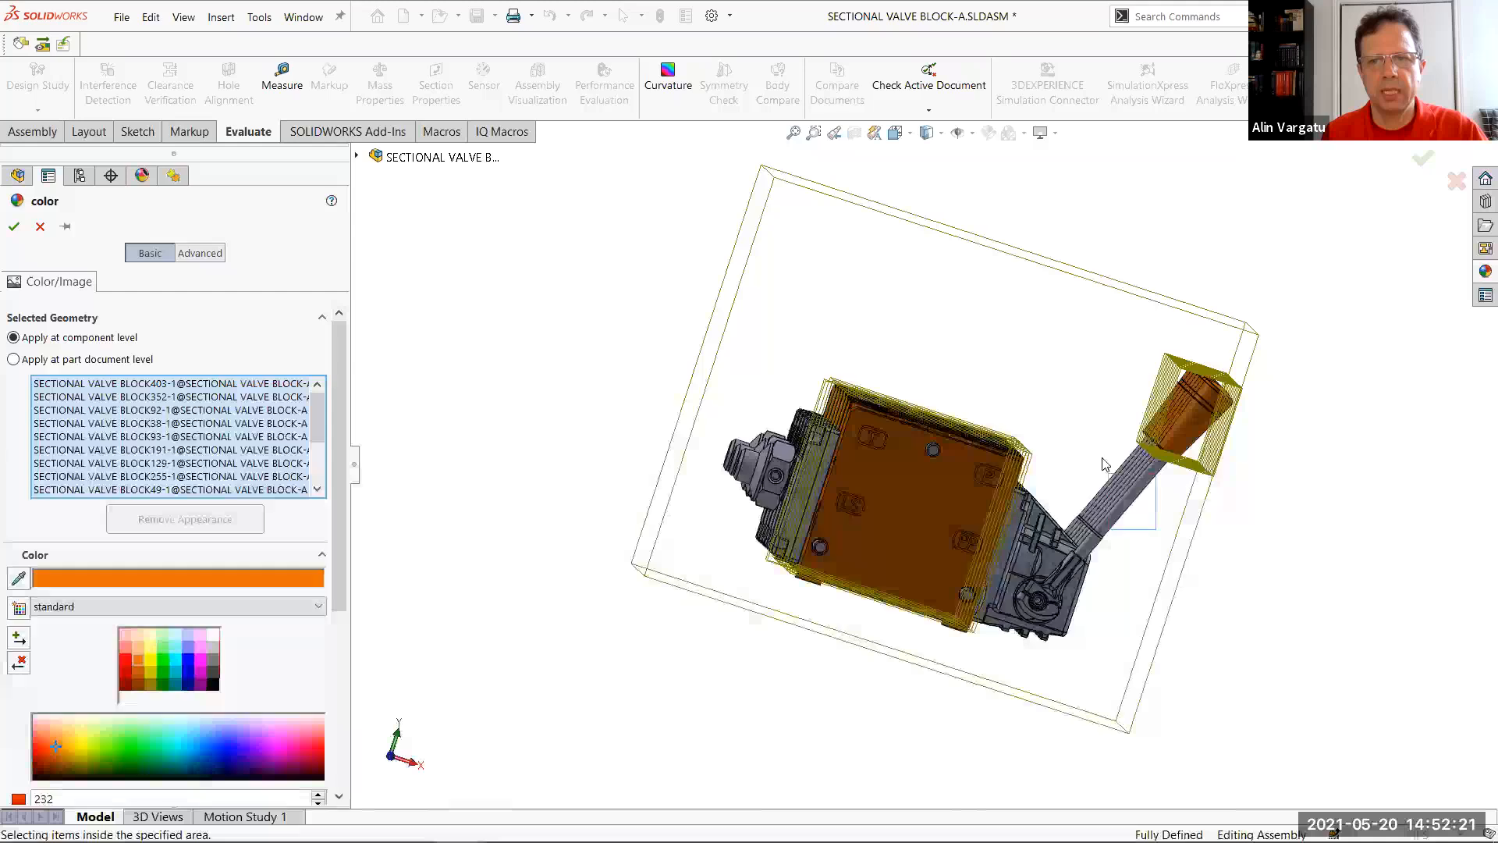
drag(1102, 468, 1102, 457)
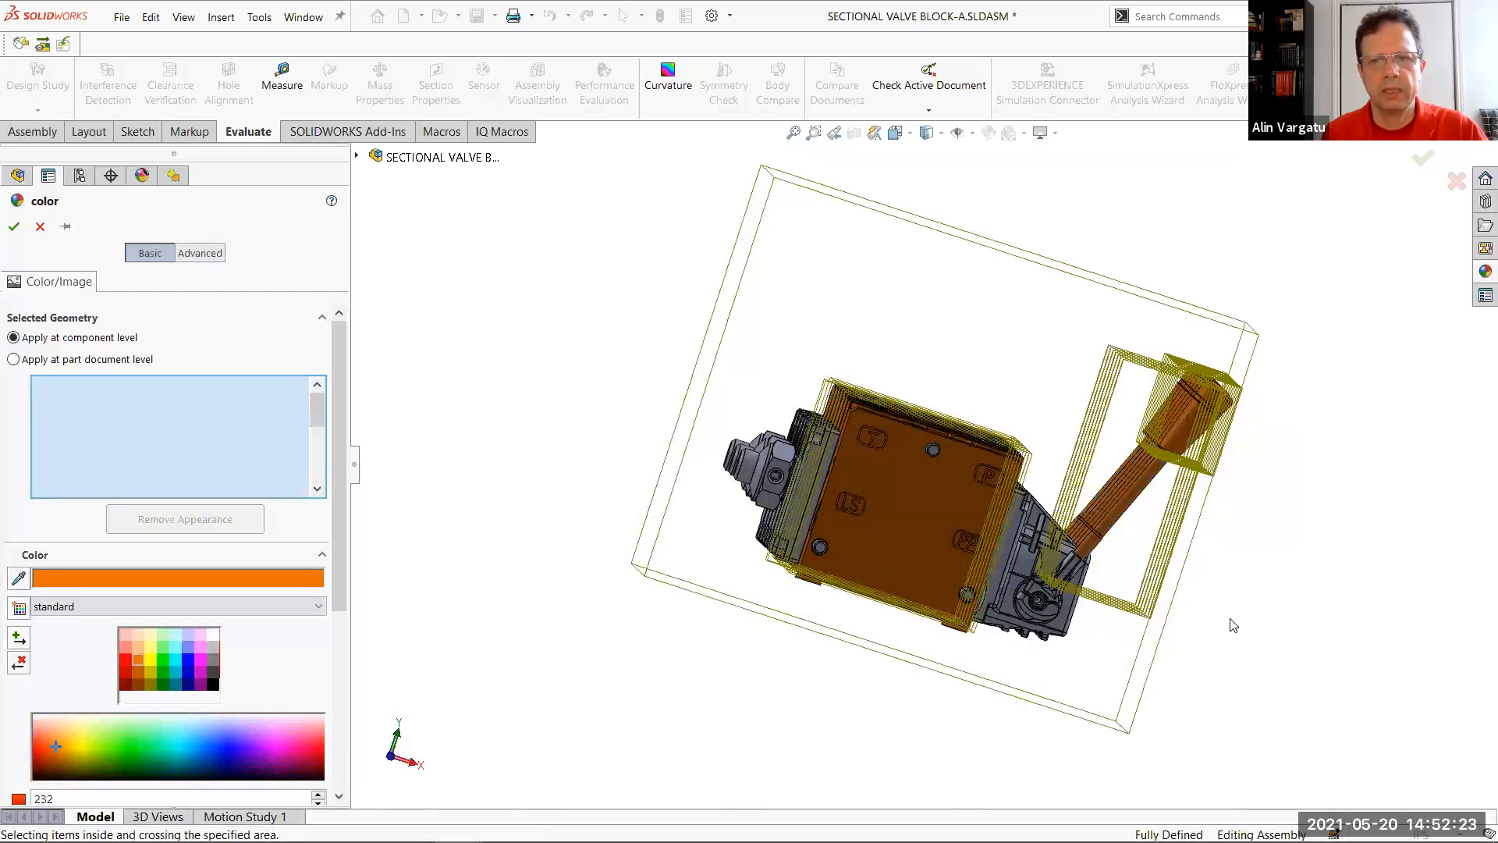
Add the three protruding fittings on the side opposite the levers to the orange color selection
middle_drag(1185, 696, 678, 377)
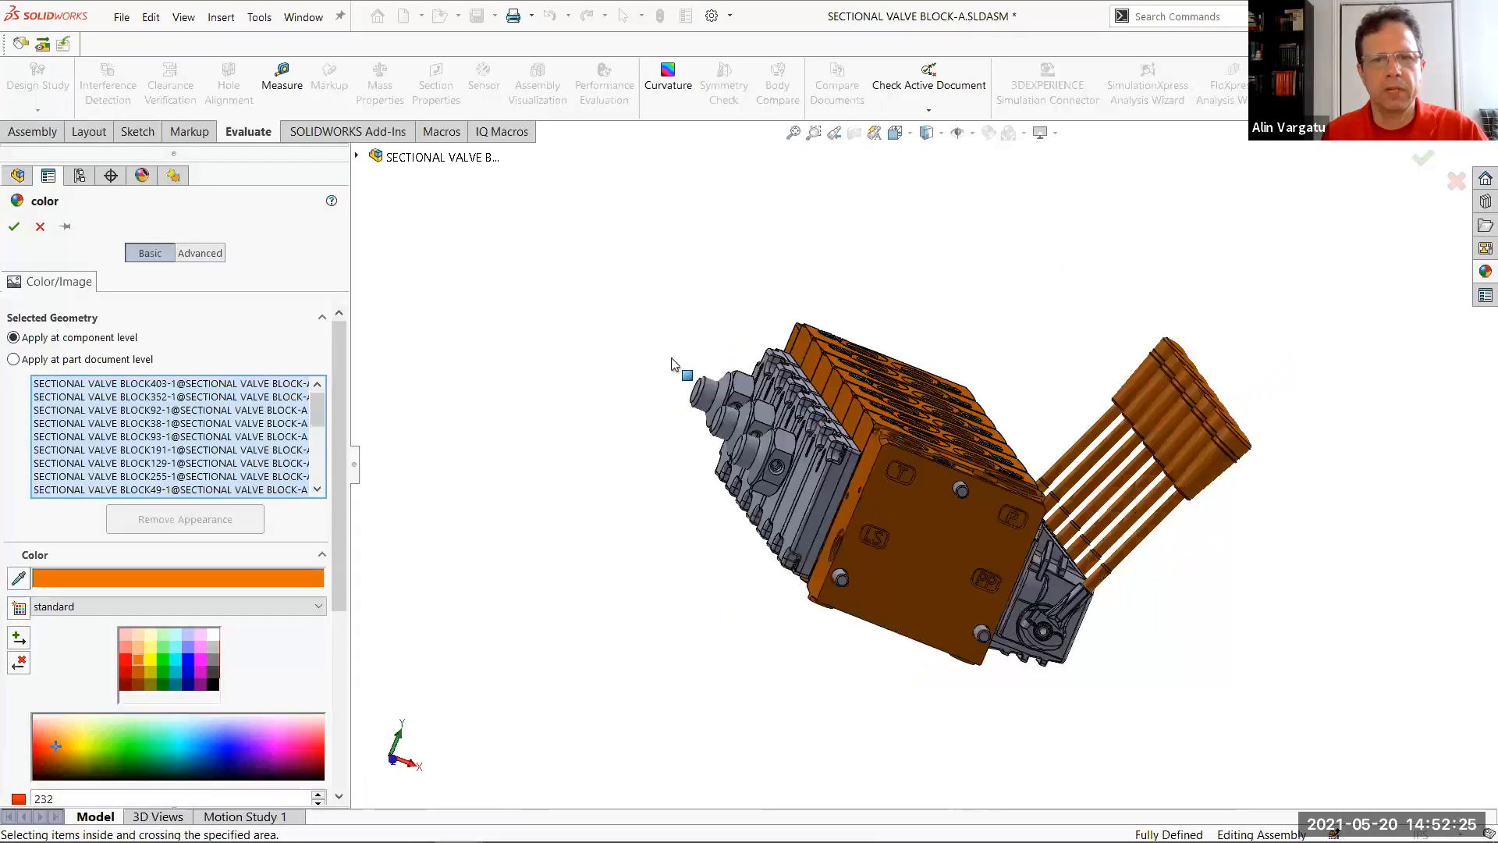
middle_drag(632, 302, 644, 312)
middle_drag(741, 417, 735, 435)
click(649, 323)
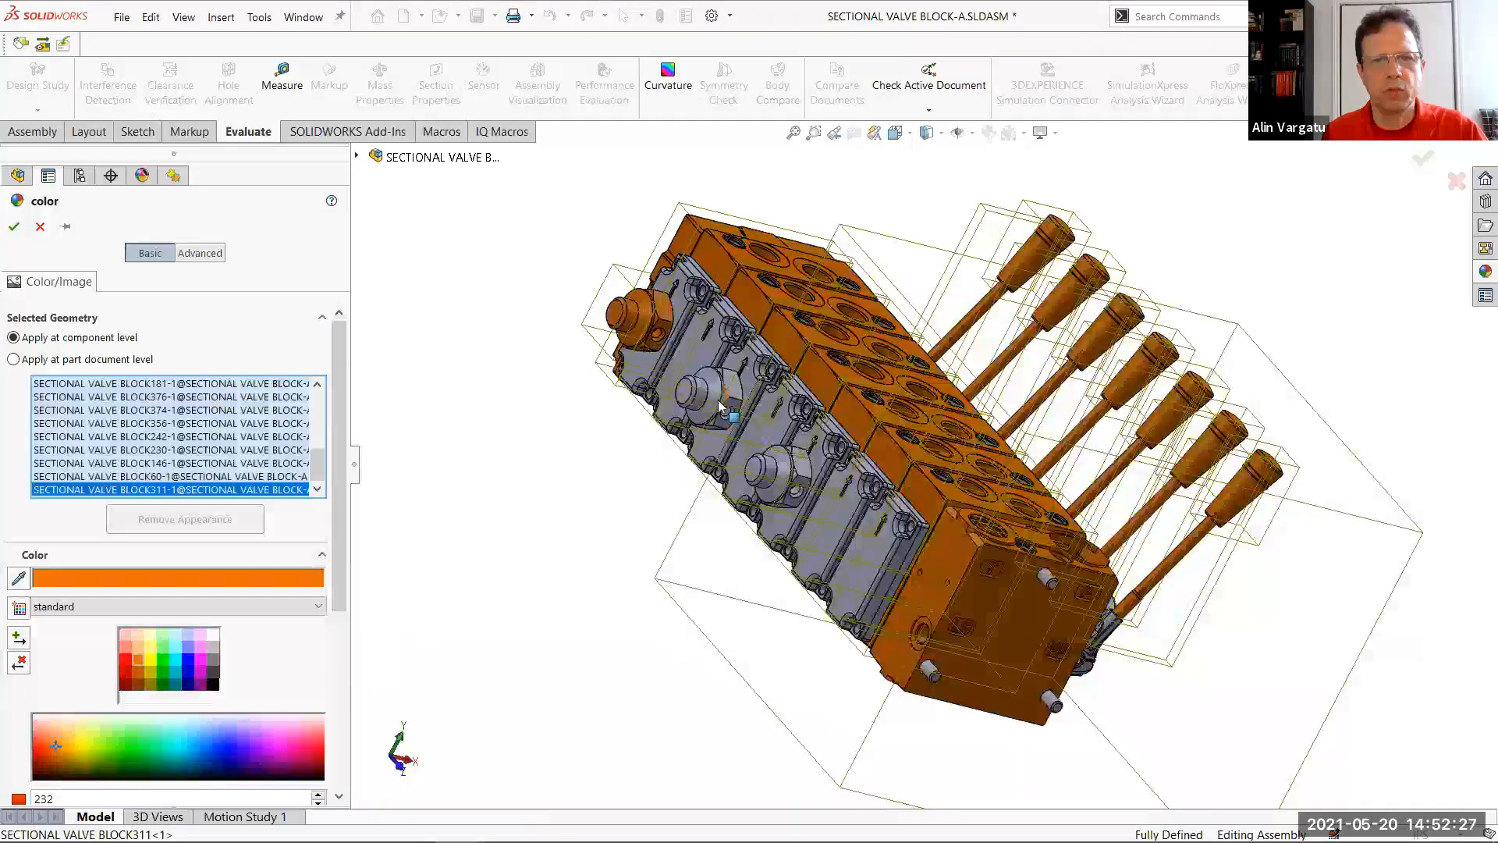
click(803, 476)
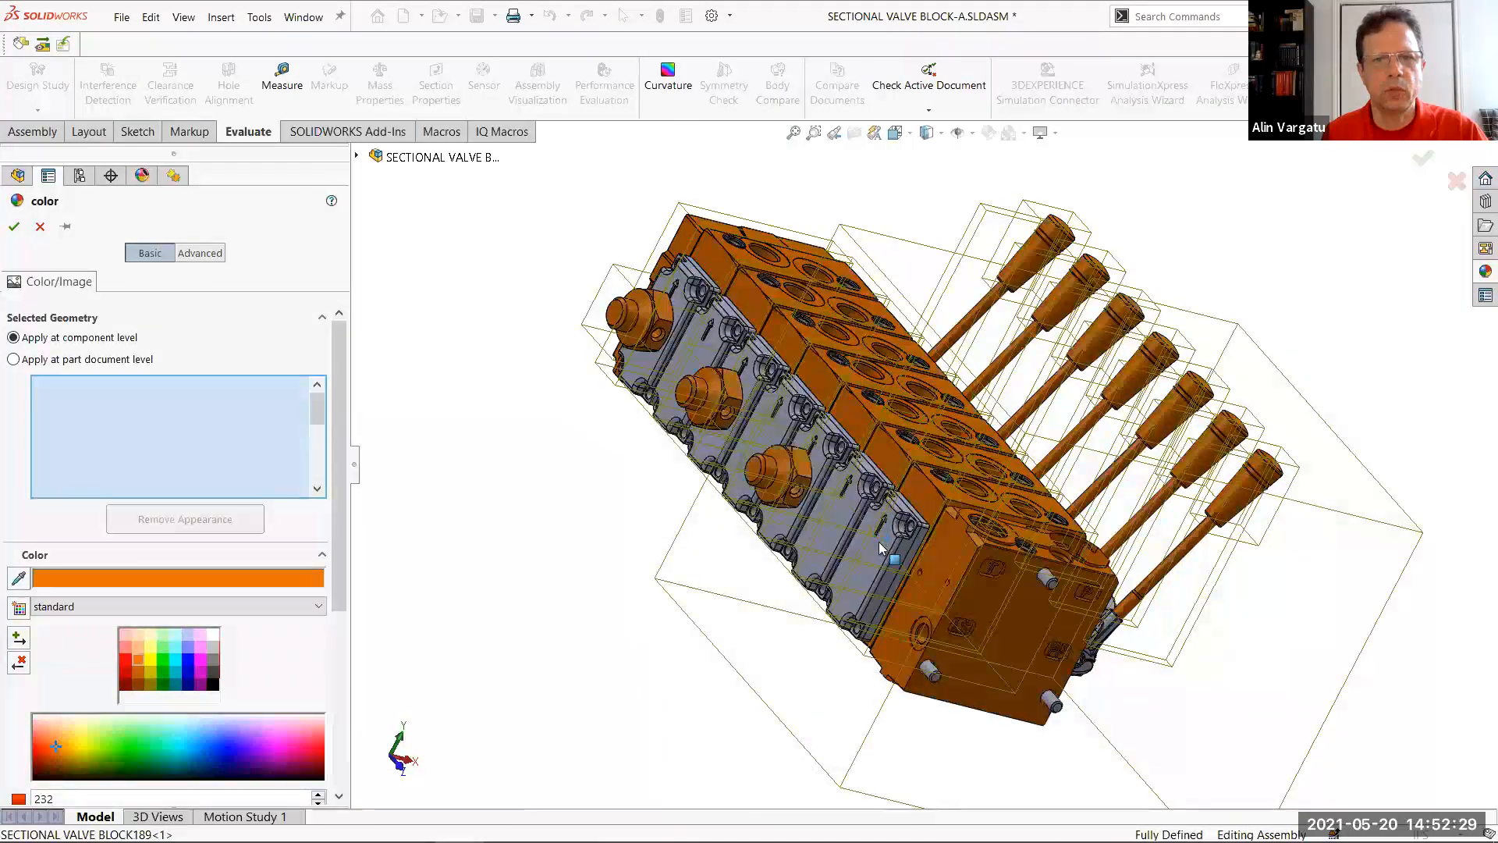
Add the cover plates on the fitting side to the orange color selection and re-add the accidentally deselected section blocks
click(839, 514)
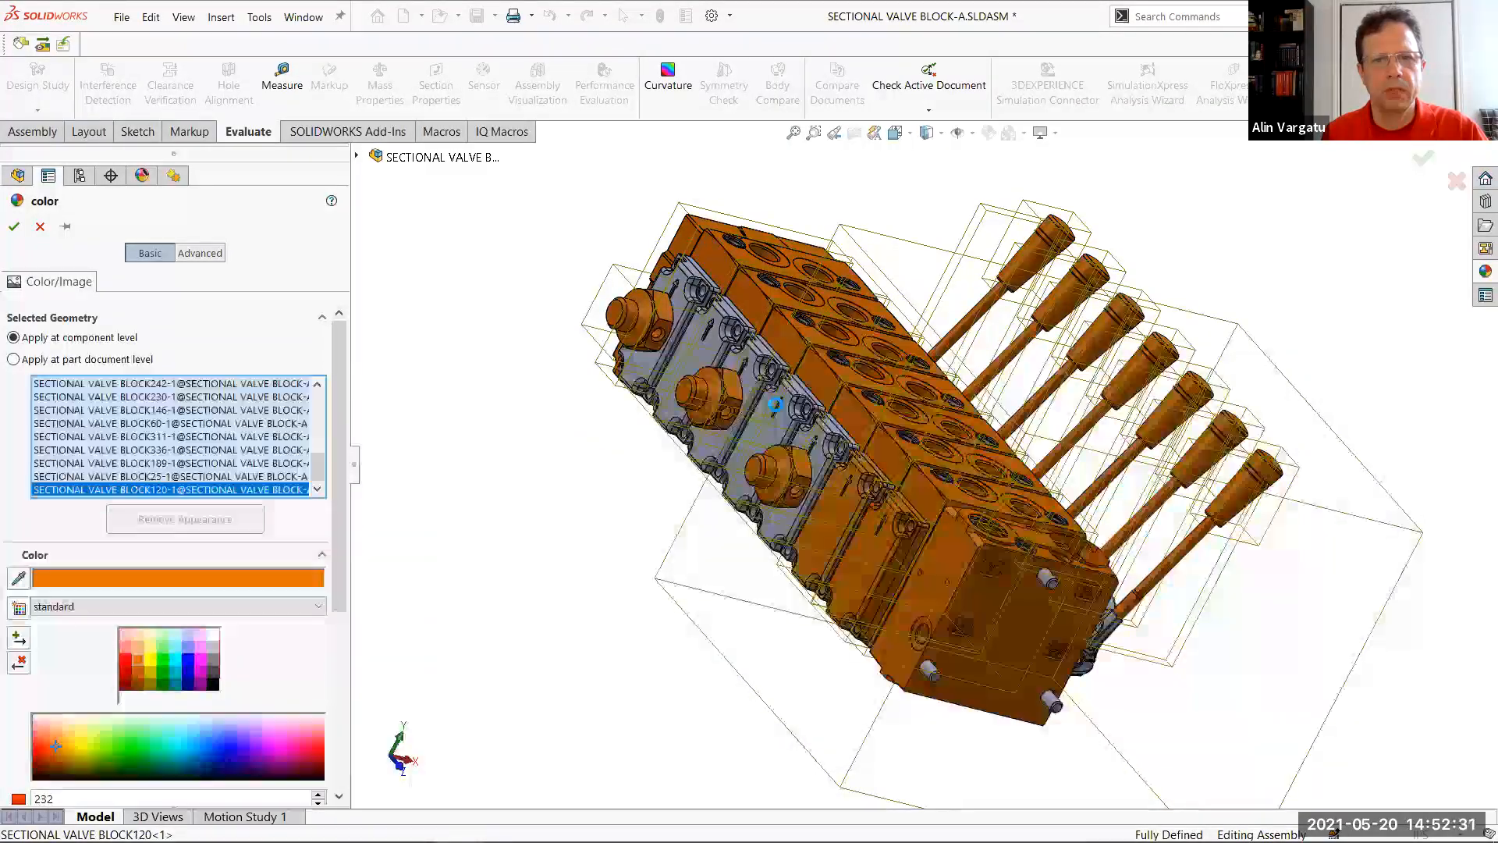
drag(839, 514, 718, 331)
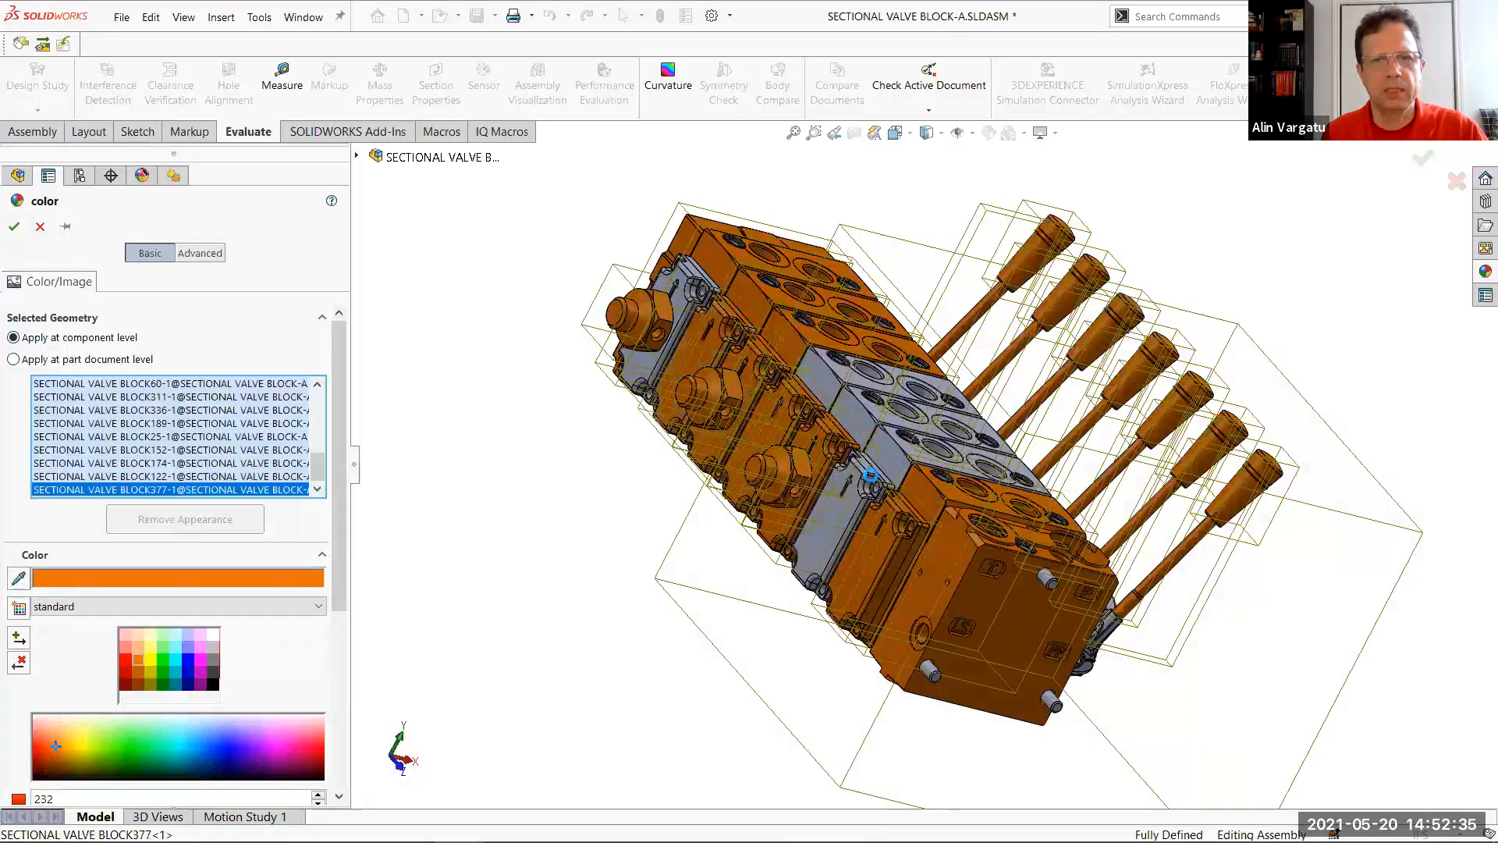
click(888, 454)
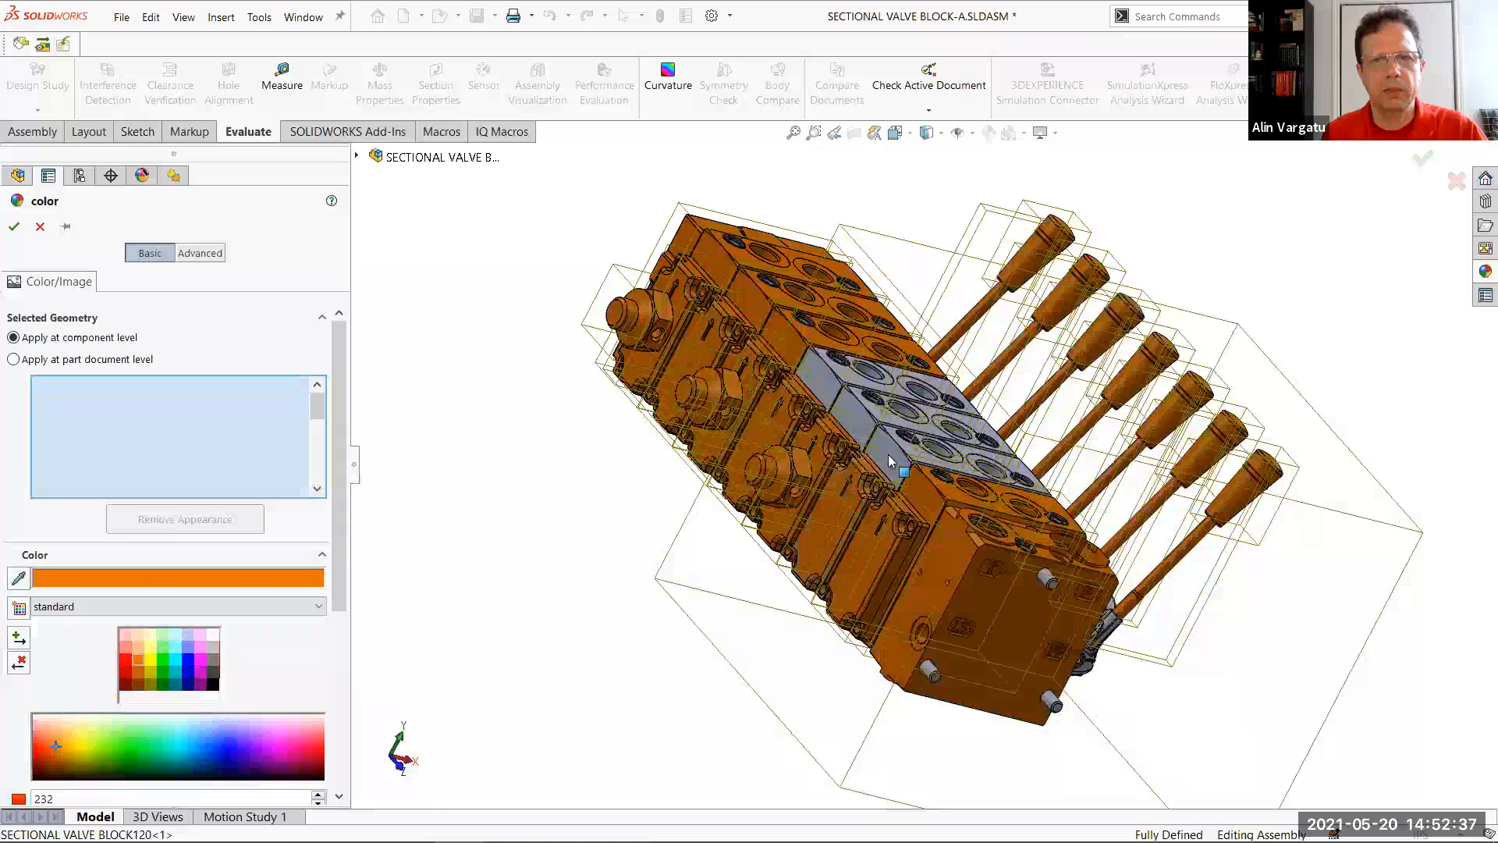
click(850, 413)
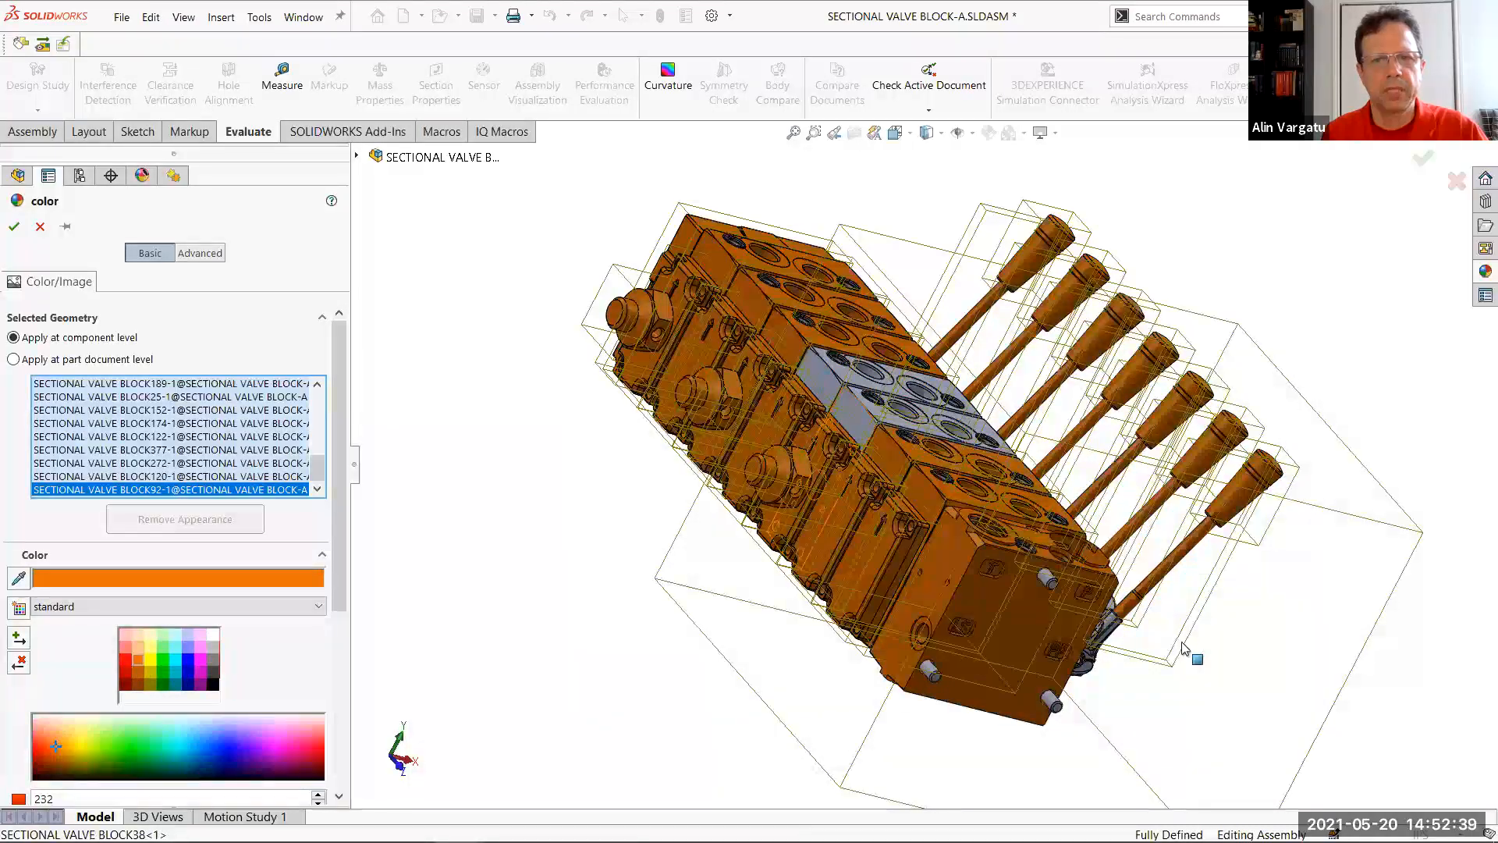
Add the lever housings along the lever side to the orange color selection and accept the appearance
middle_drag(1185, 648, 1349, 564)
scroll(1187, 491, up, 2)
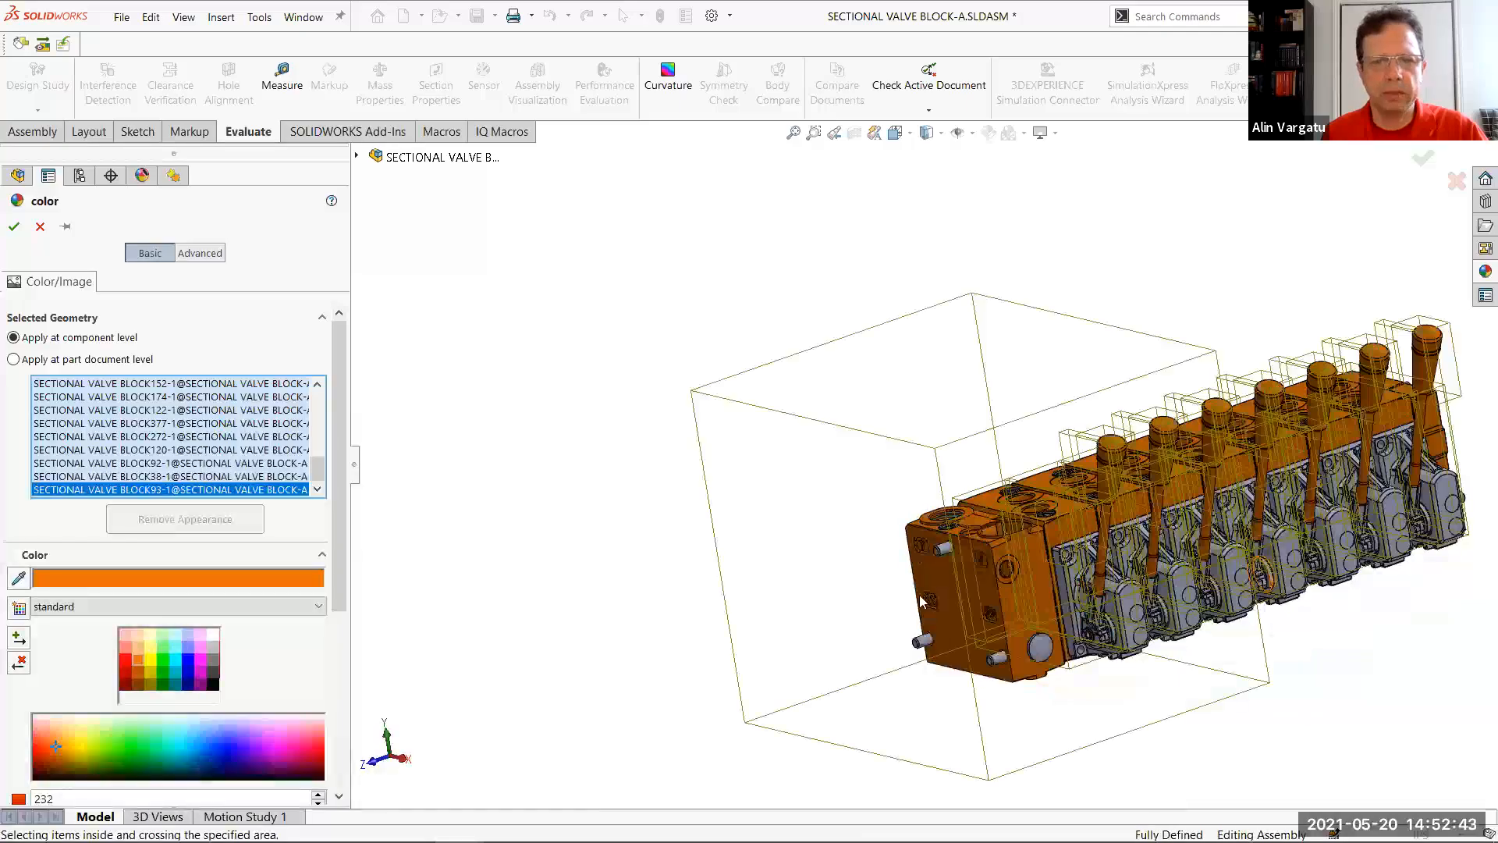
scroll(833, 644, down, 2)
scroll(831, 608, down, 3)
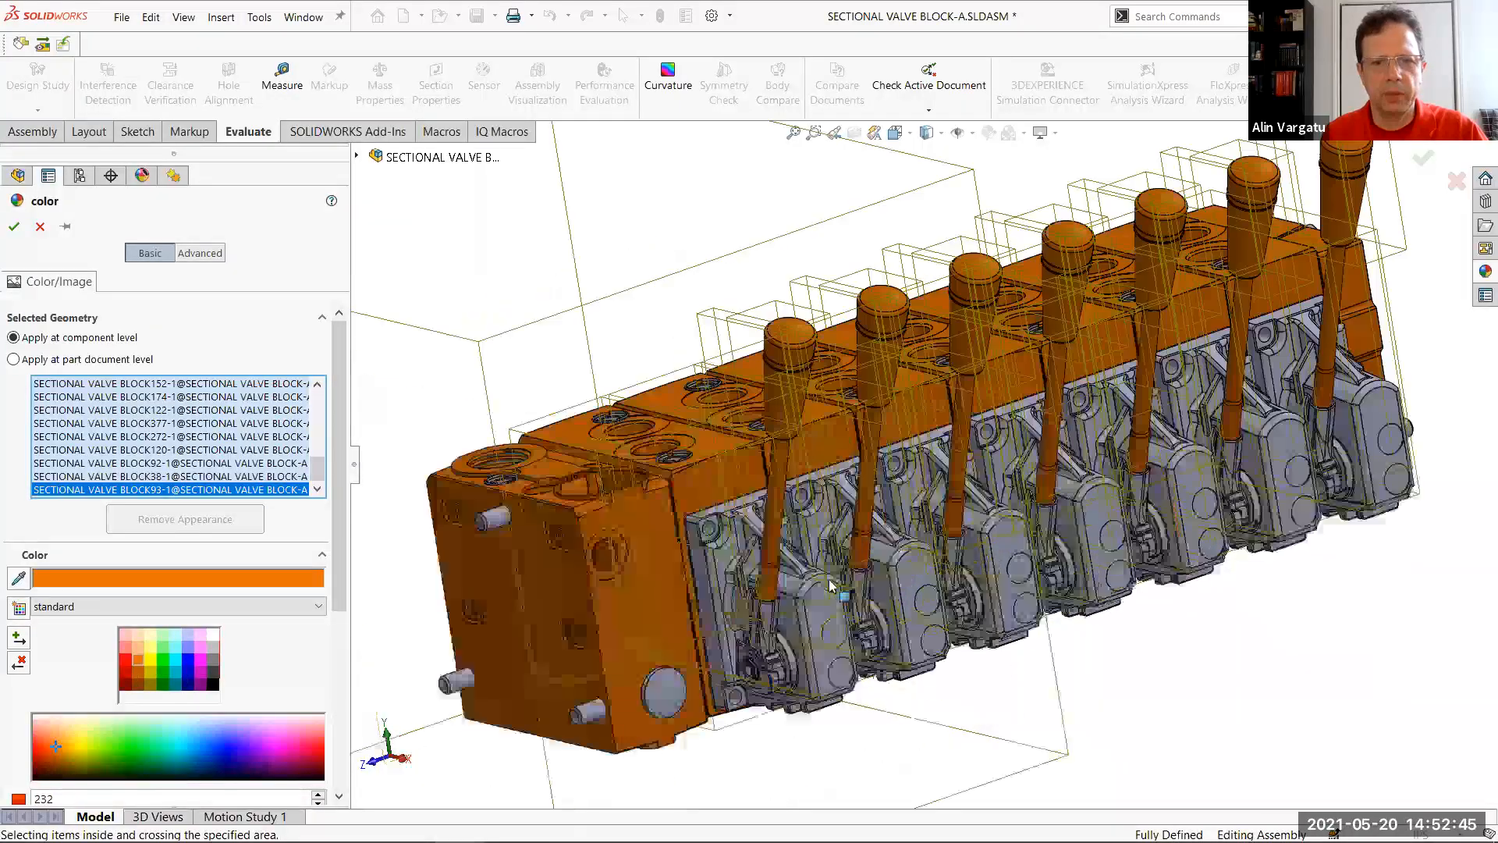
scroll(831, 585, down, 2)
click(831, 585)
click(954, 531)
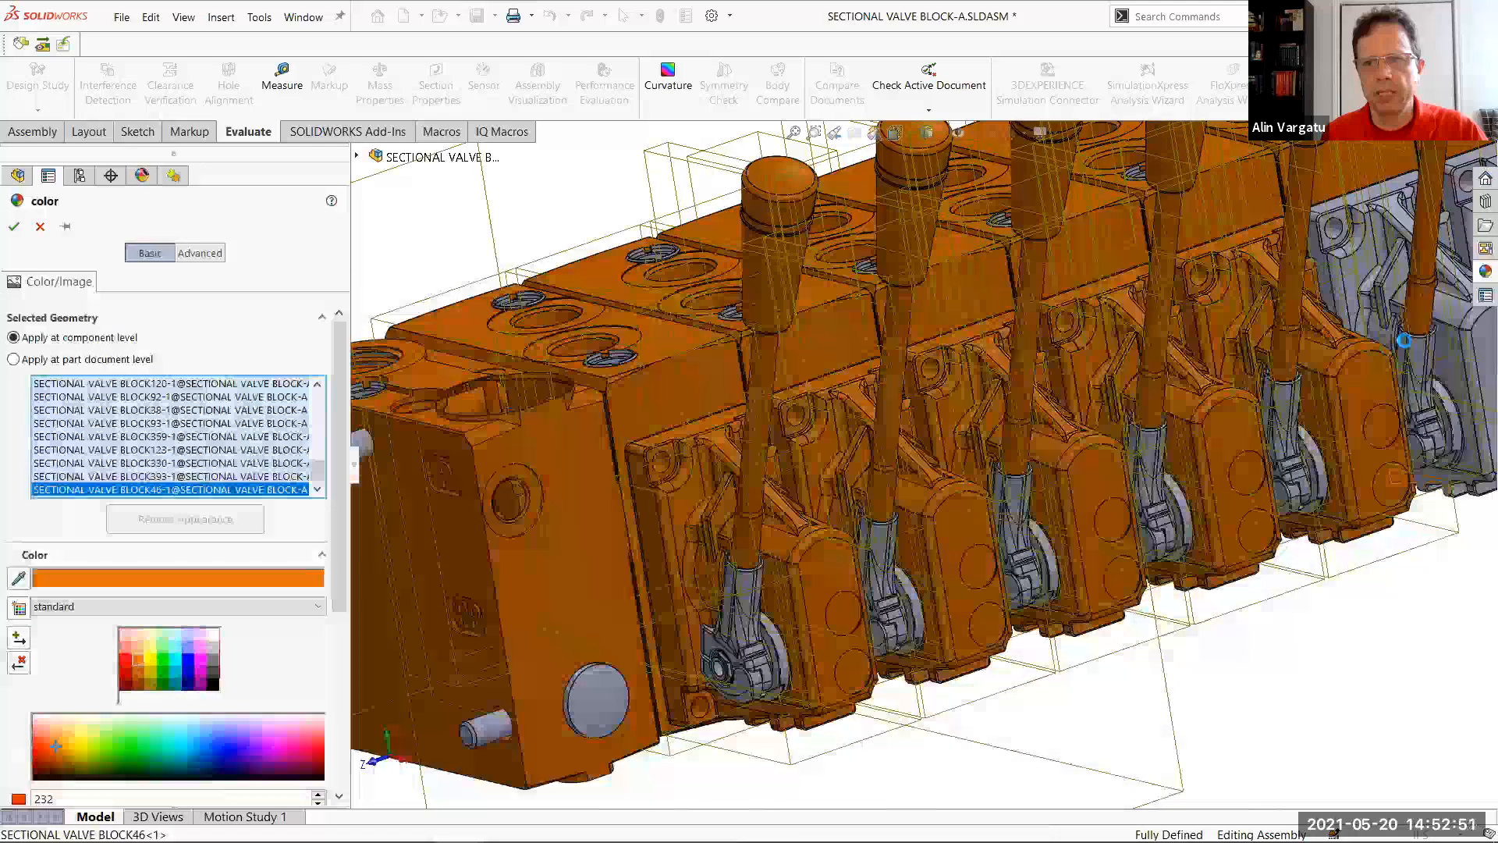
scroll(1407, 340, up, 3)
scroll(1407, 340, down, 1)
click(1407, 340)
scroll(1407, 340, up, 1)
click(1408, 345)
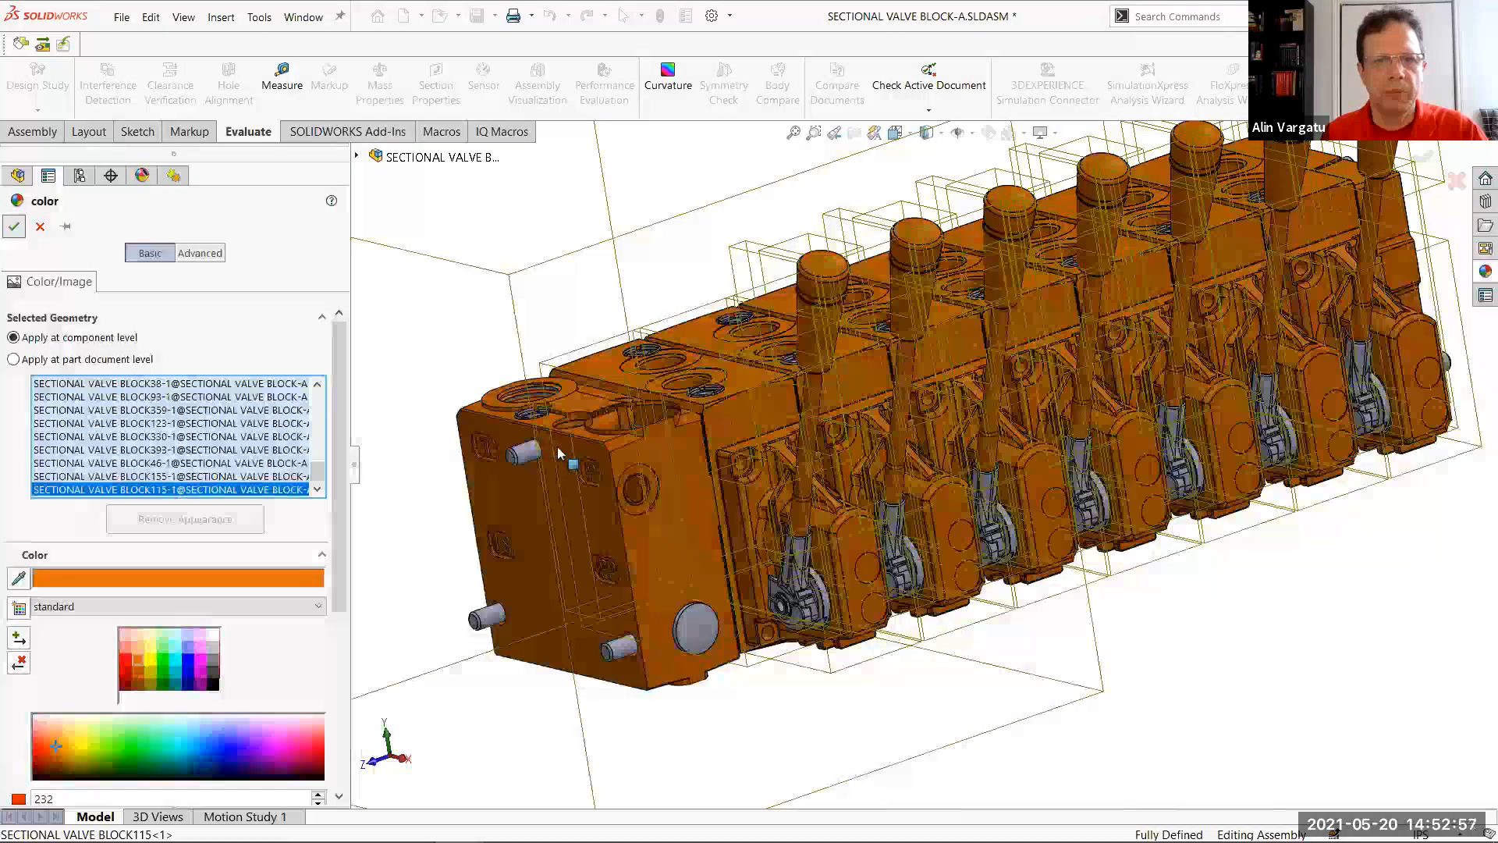
Copy the orange appearance from the near end block and paste it onto the upper protruding rod
click(677, 466)
key(s)
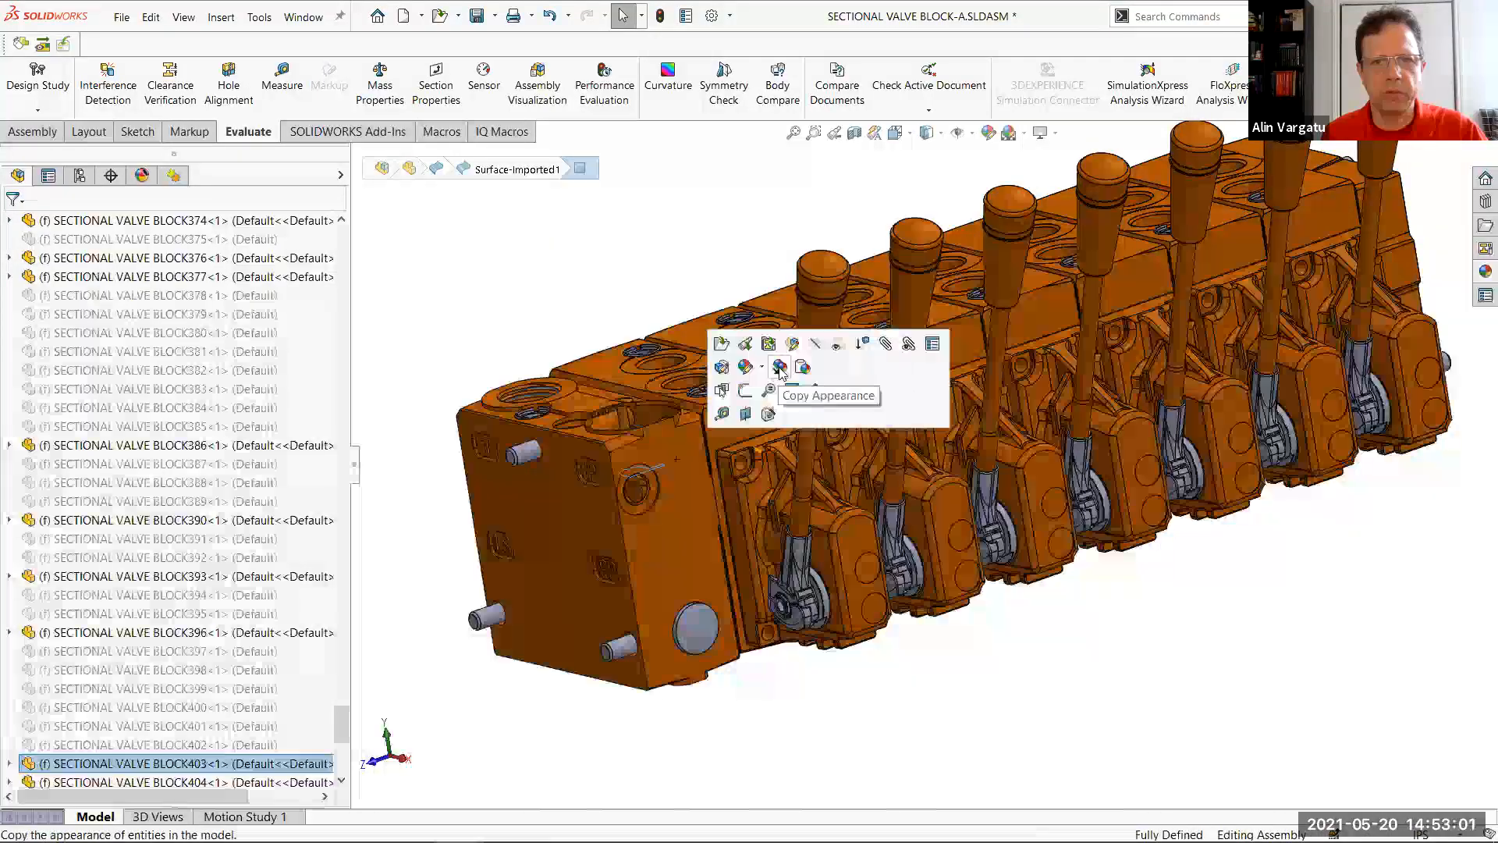
click(524, 457)
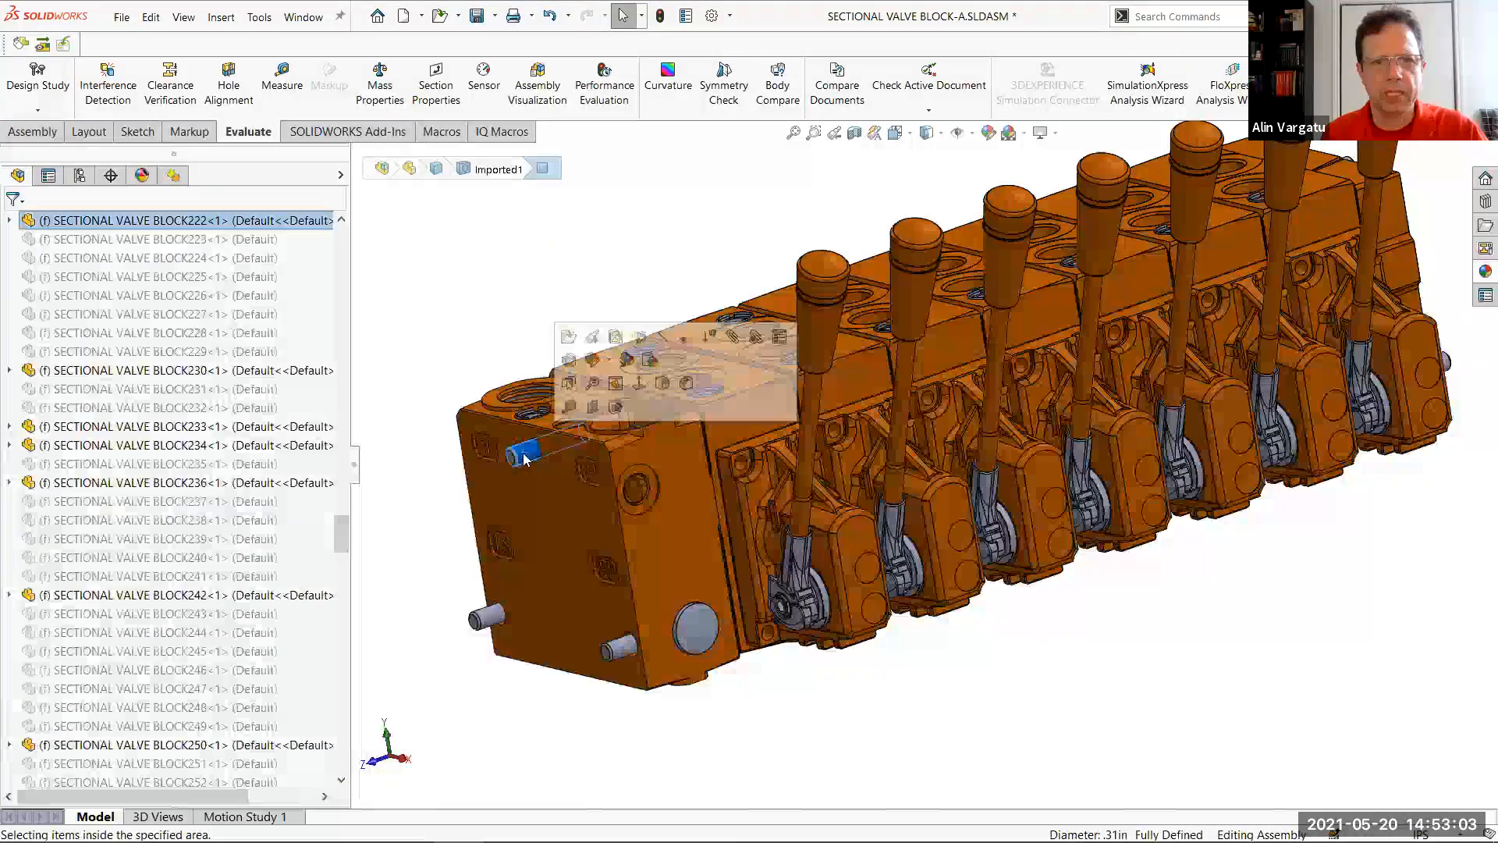
click(653, 367)
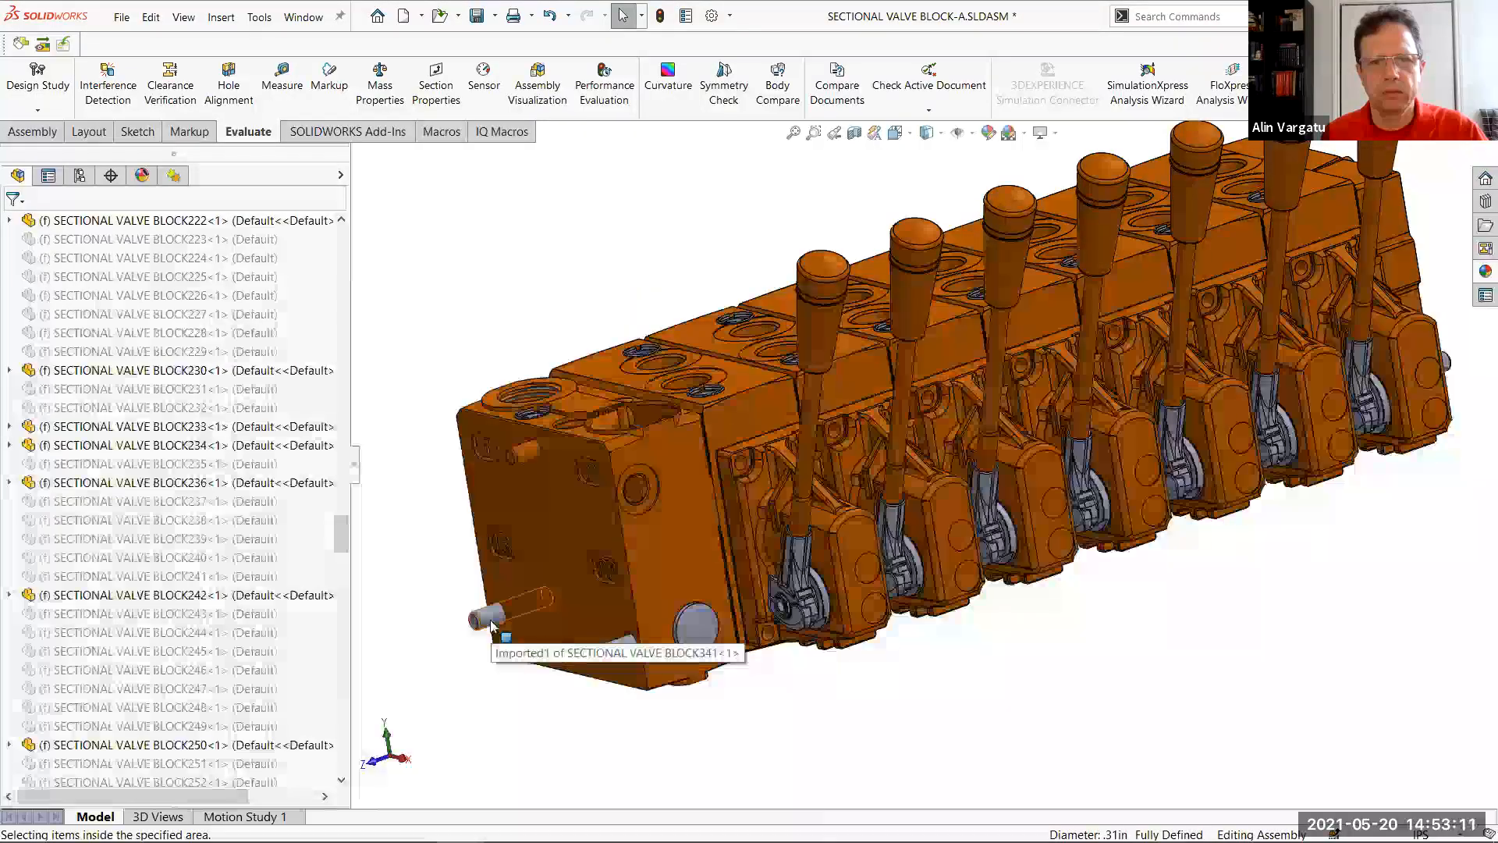
Customize the keyboard shortcuts by assigning Alt+P as an additional shortcut for Paste Appearance
right_click(669, 100)
mouse_move(782, 178)
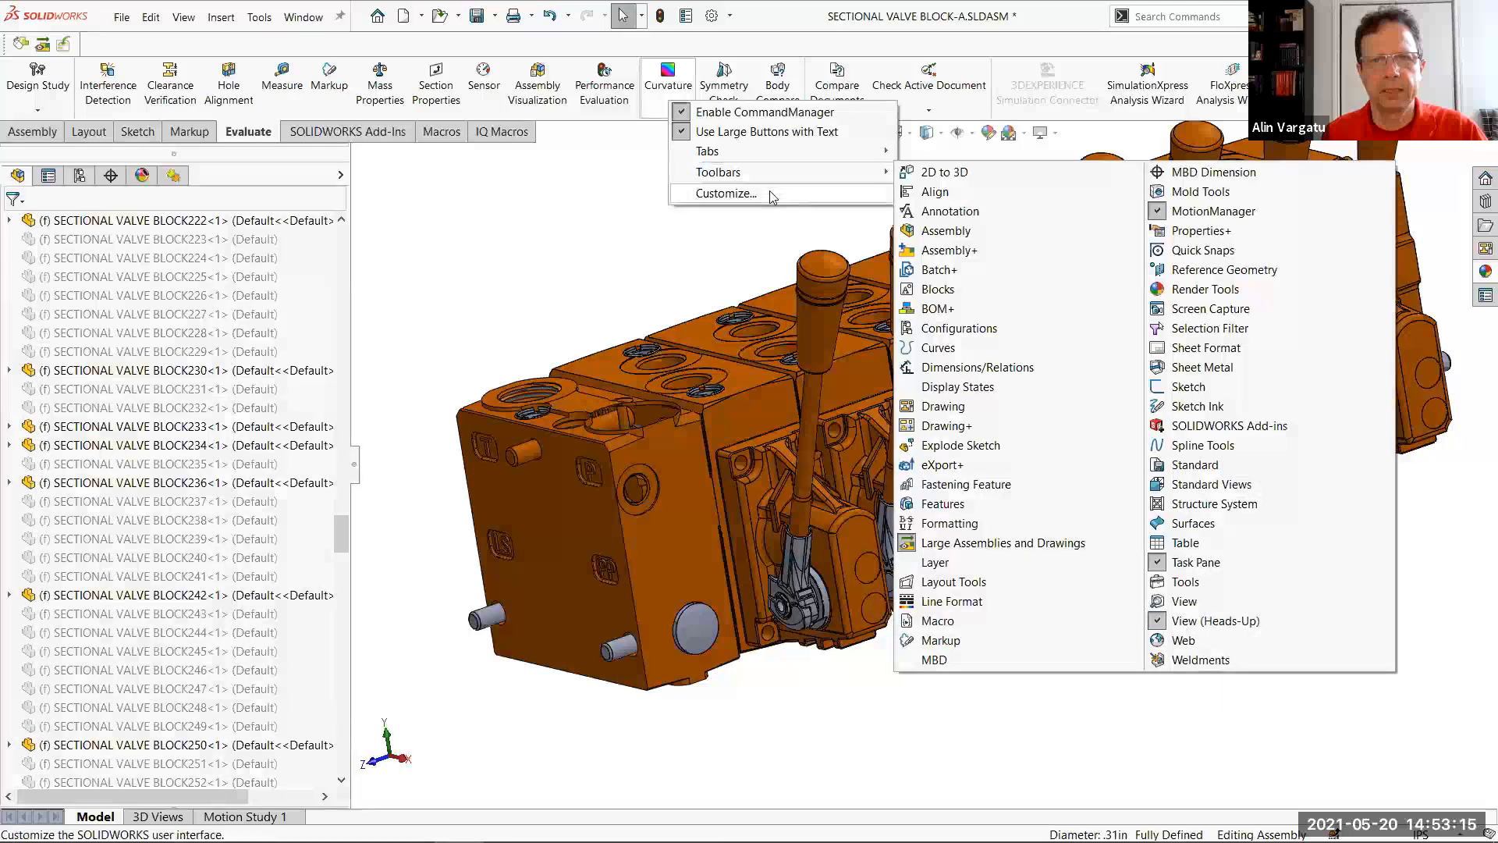
click(770, 192)
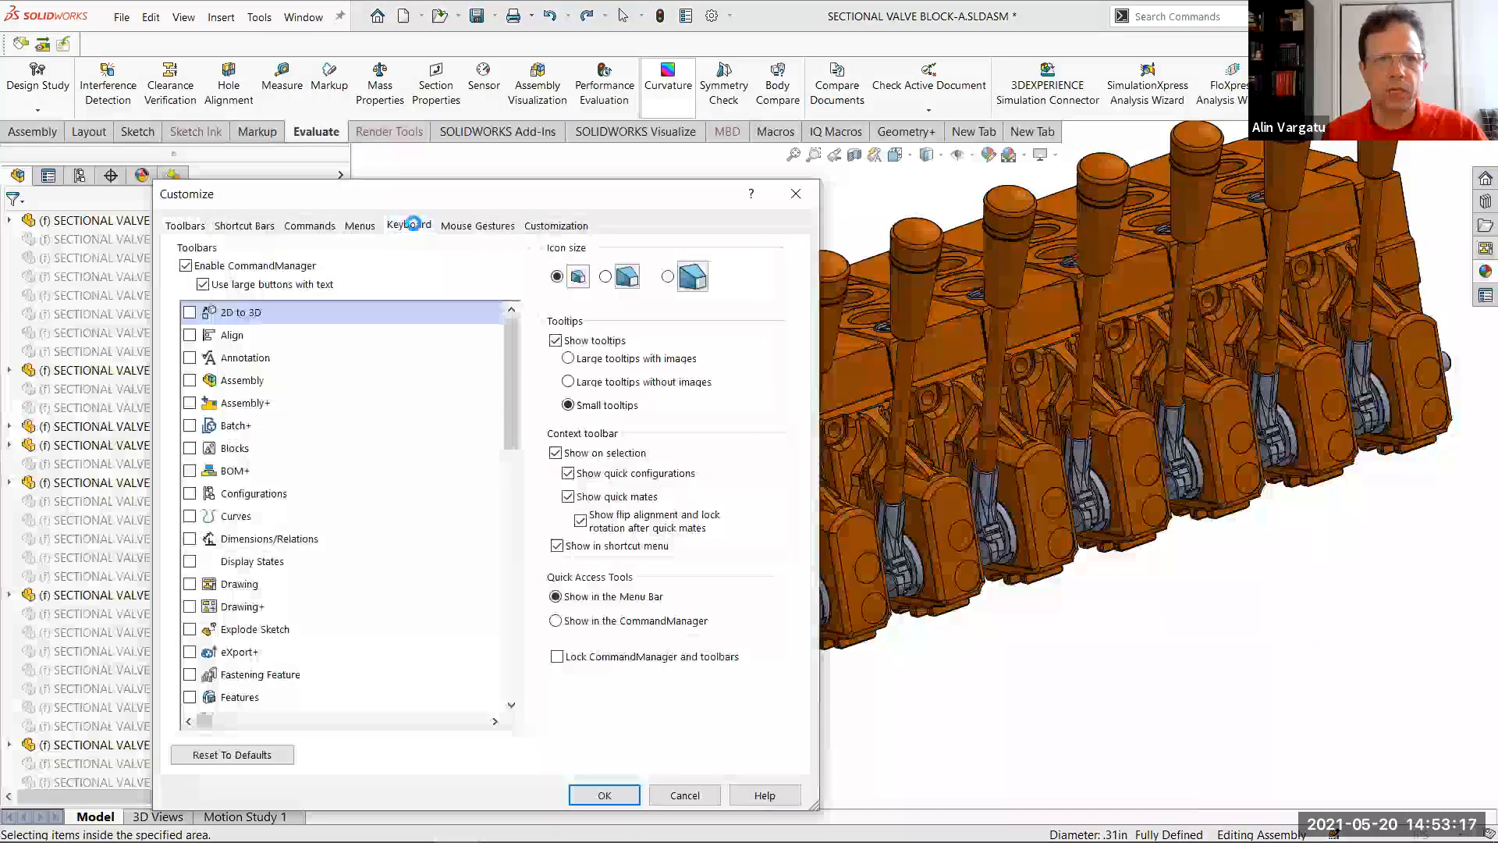
click(408, 225)
text(paste)
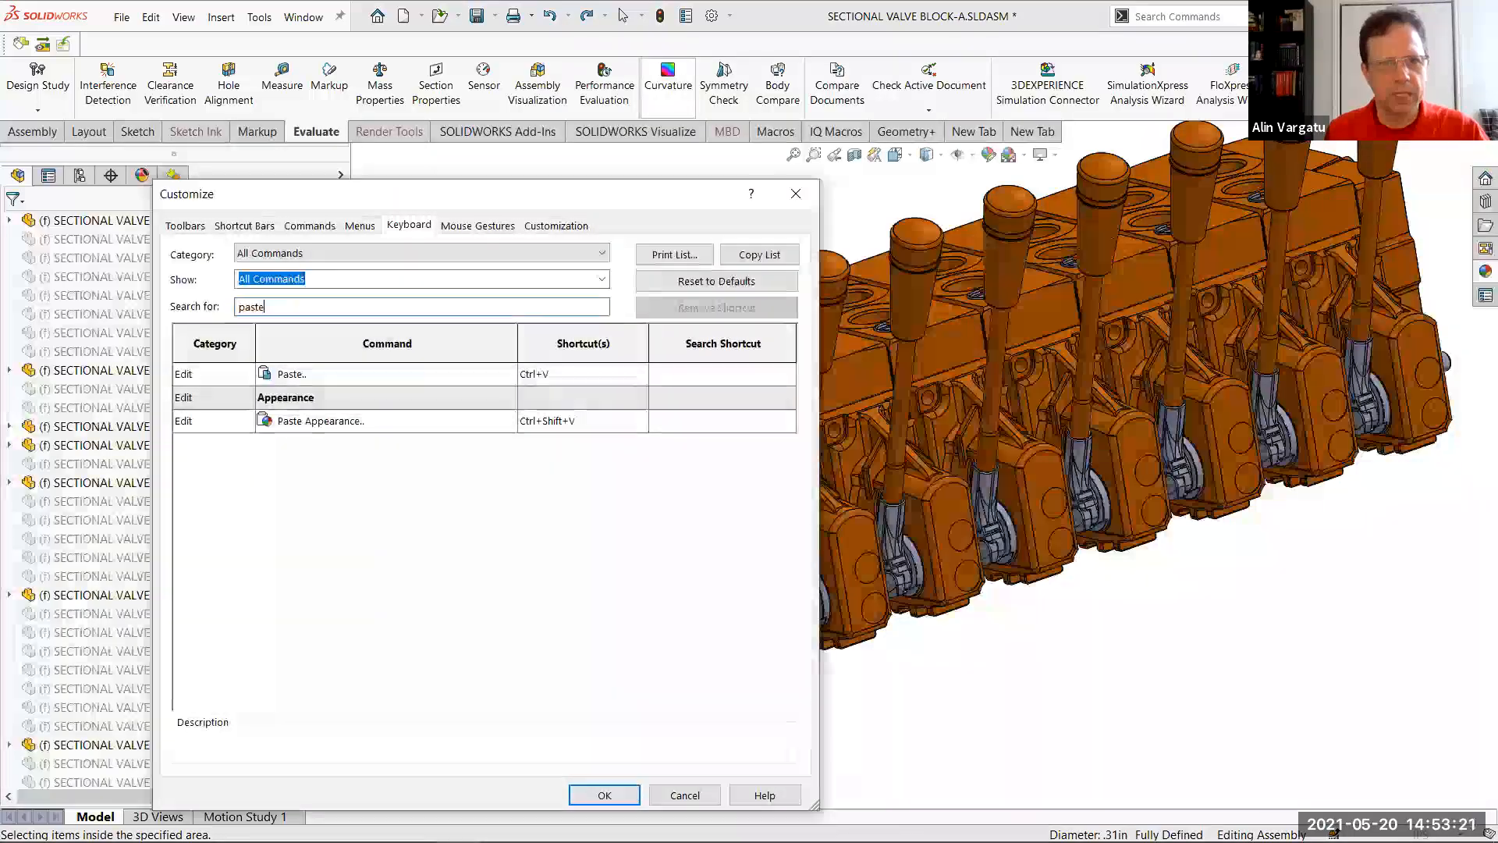
click(599, 421)
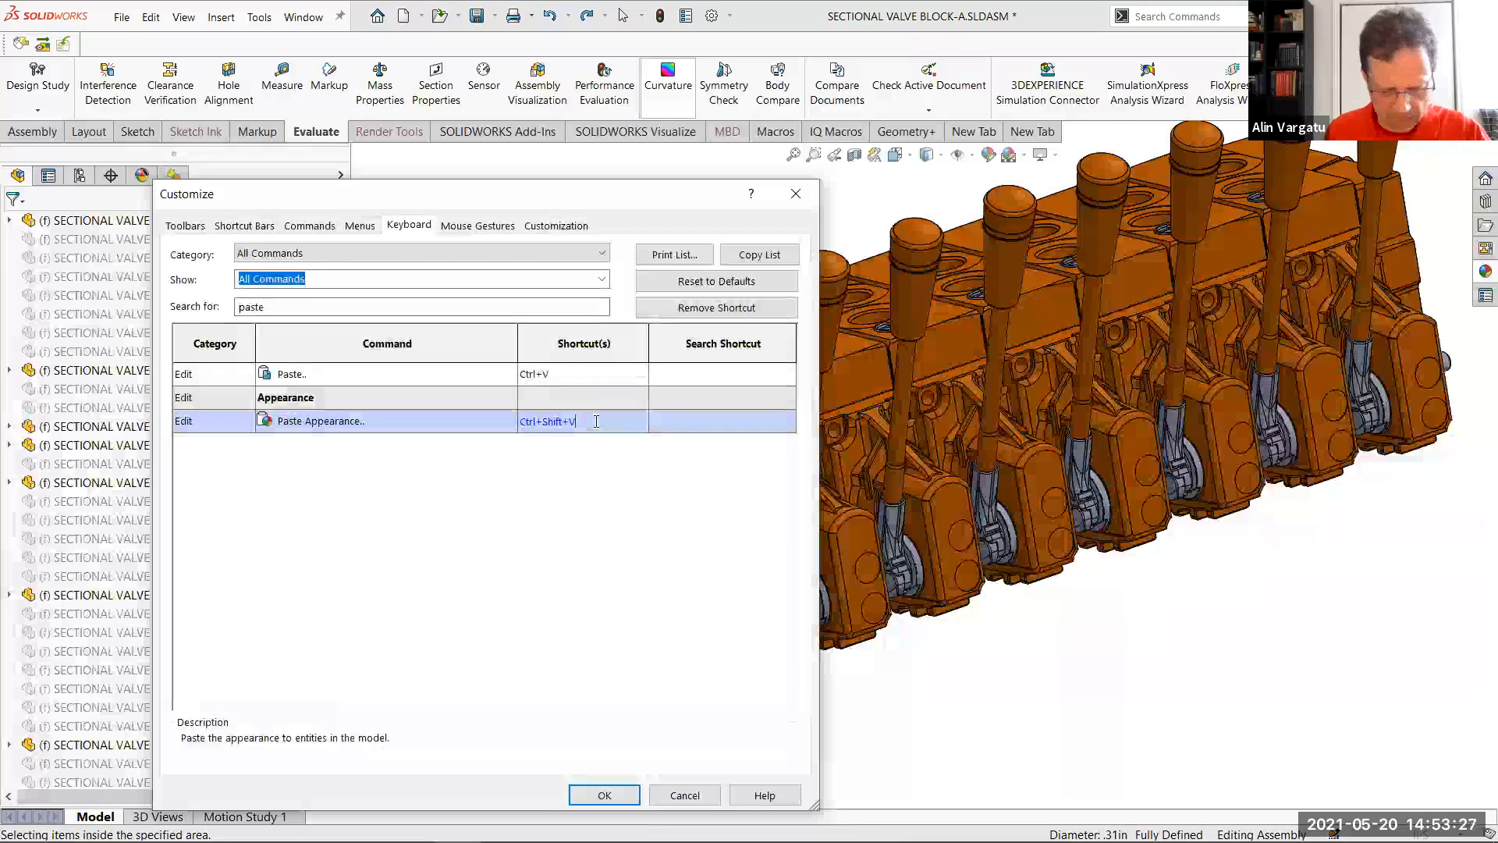
key(alt+p)
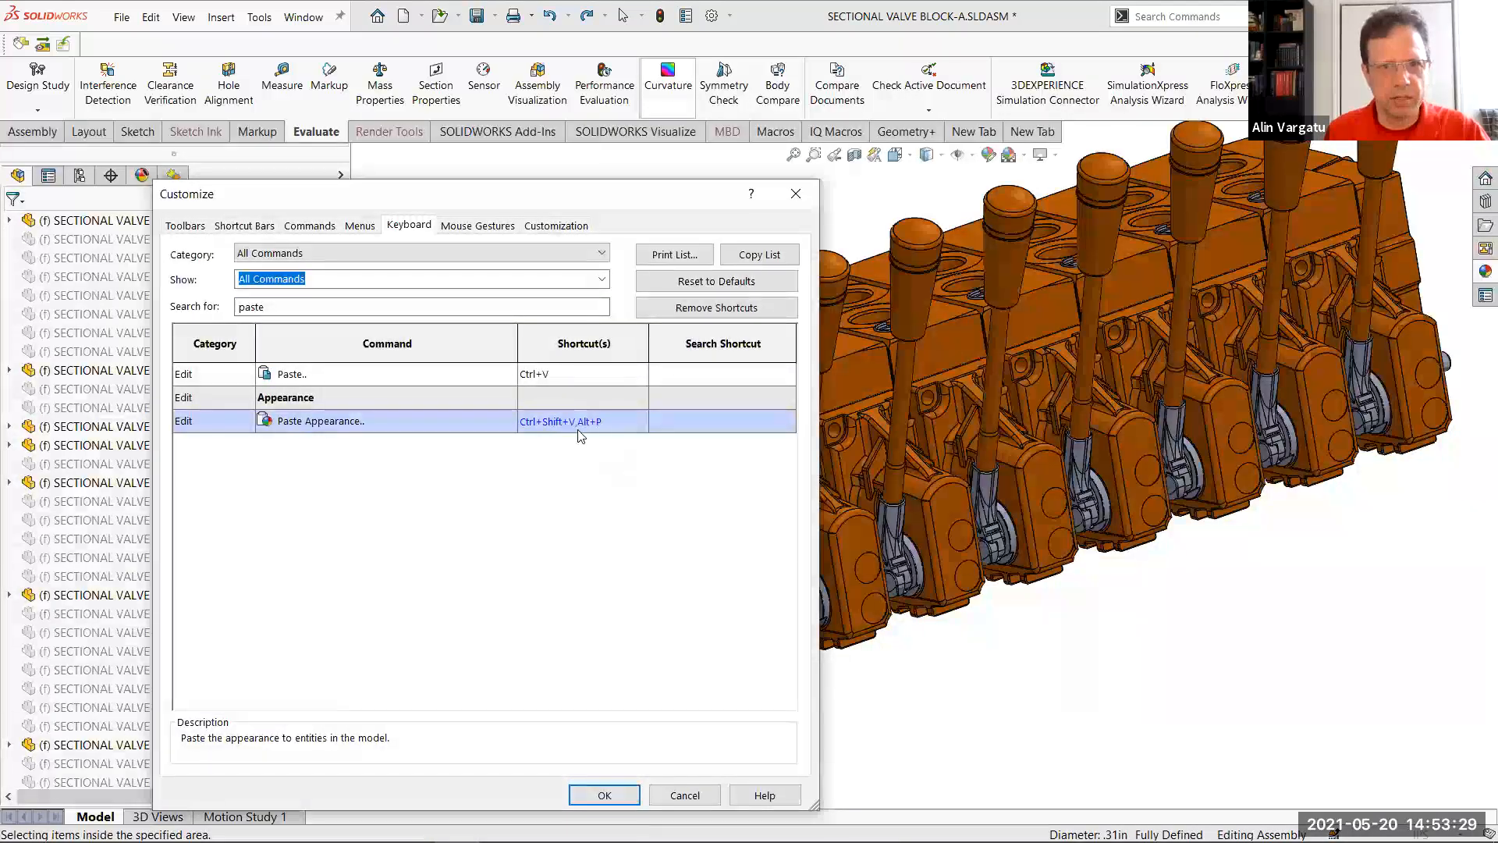
click(605, 795)
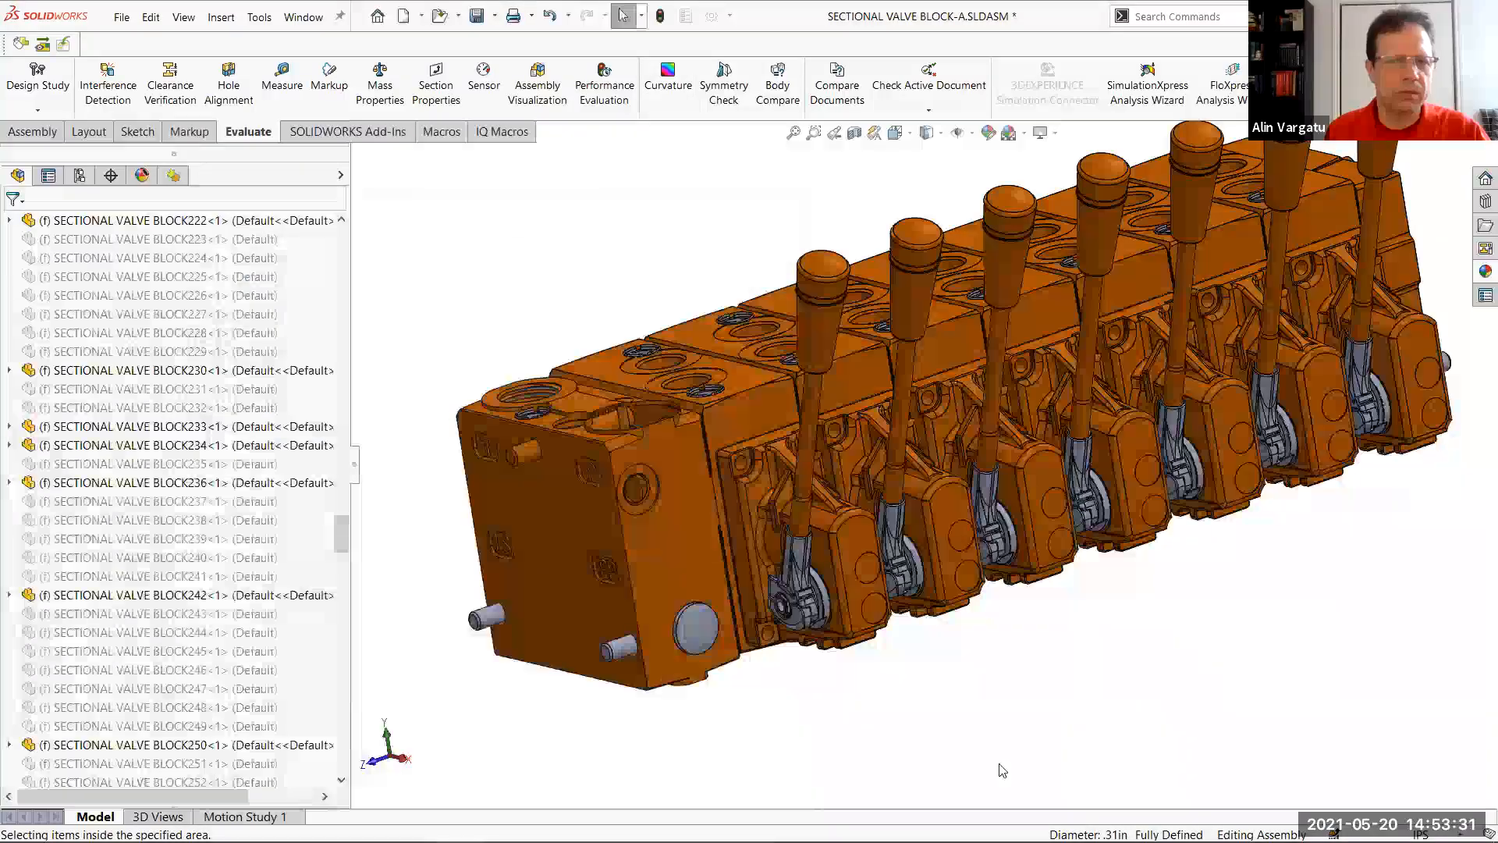
Paste the copied appearance onto only the face of the lower outer rod and move the Appearance Target palette clear of the model
click(490, 622)
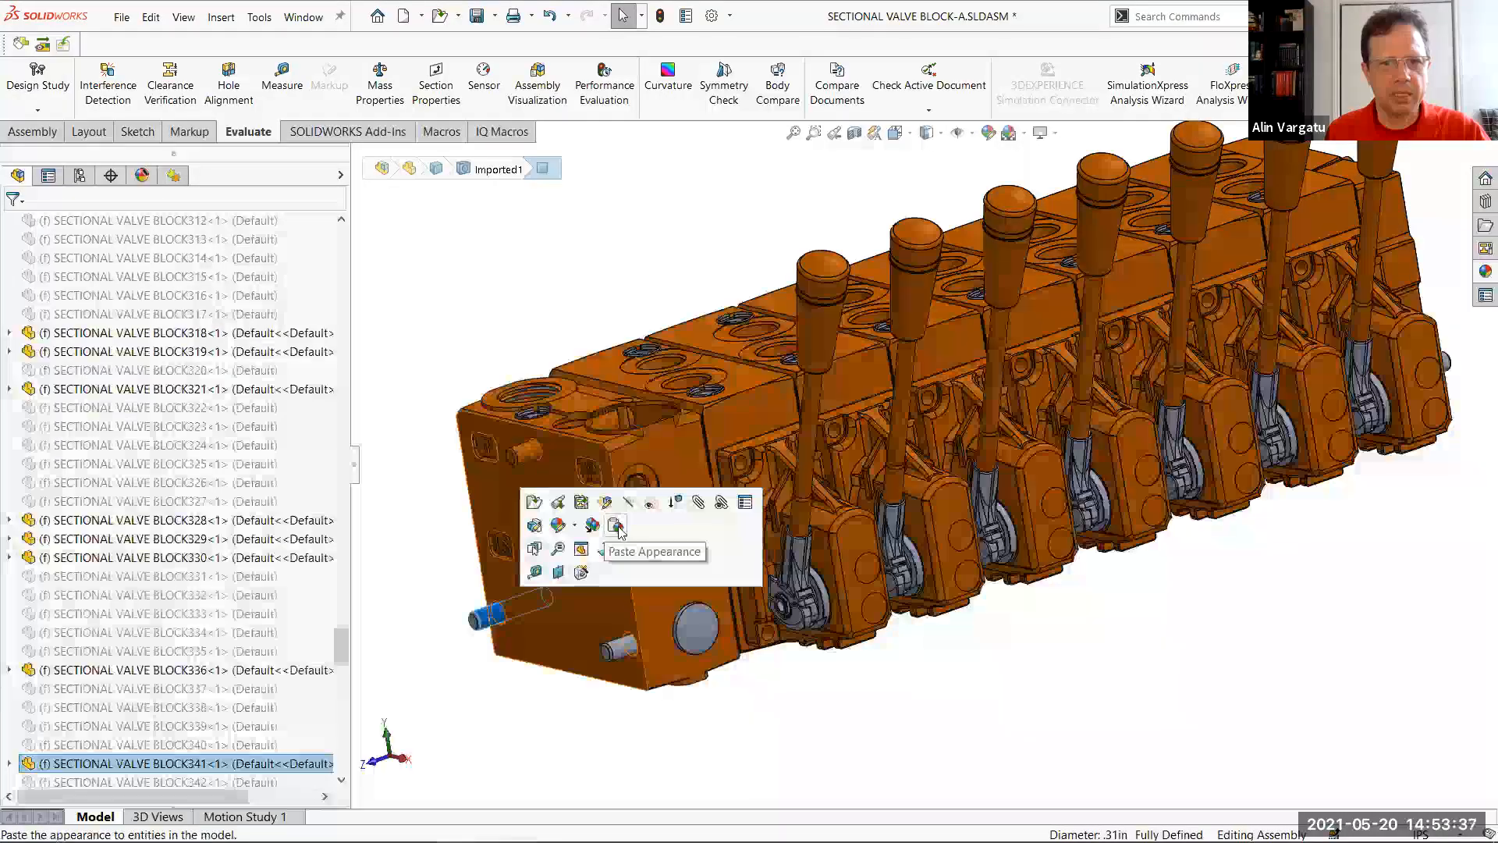
click(624, 528)
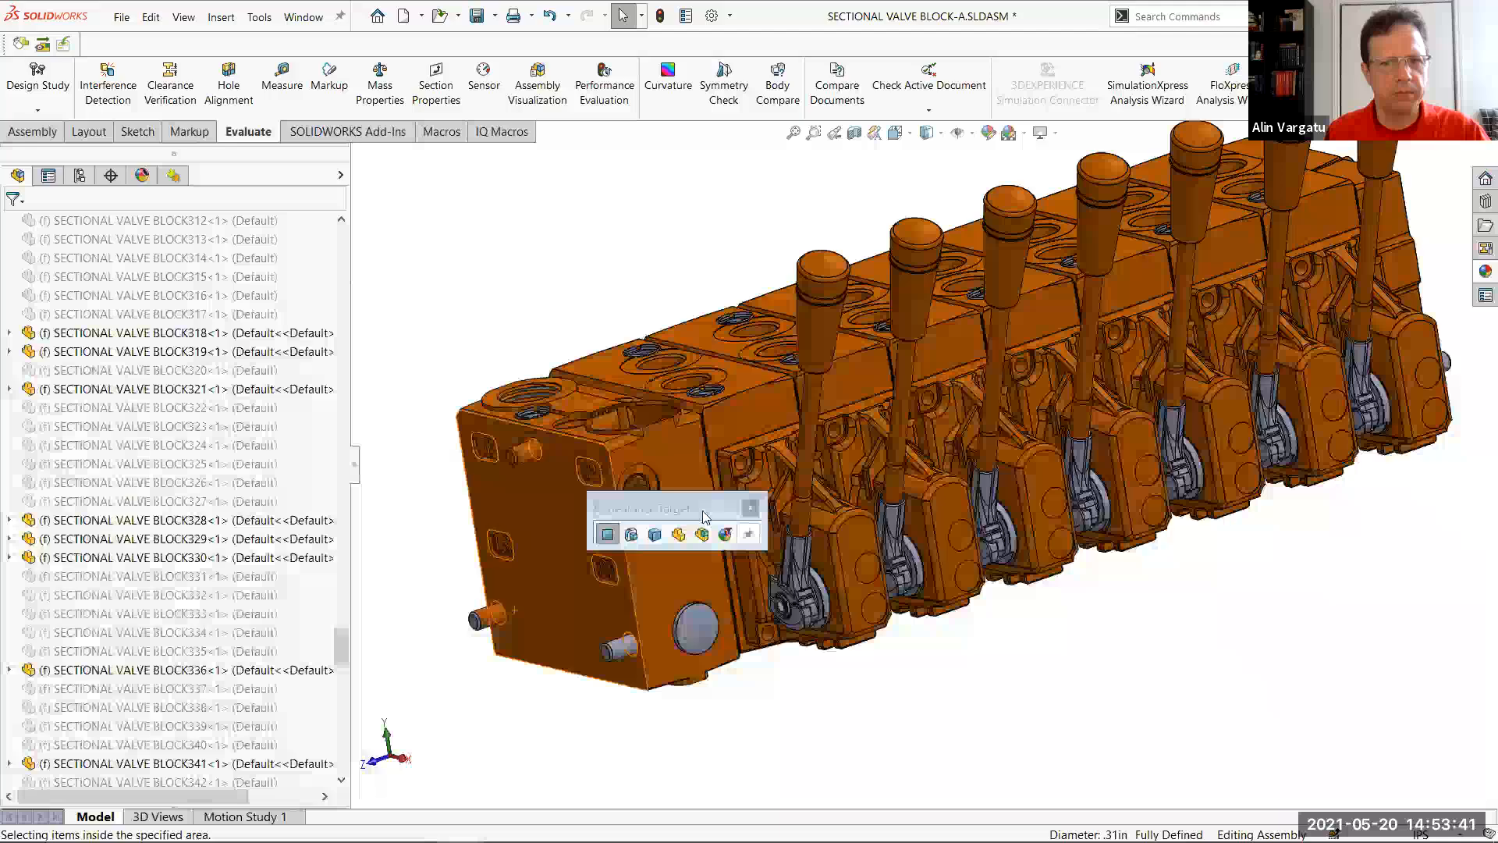
drag(722, 507, 619, 207)
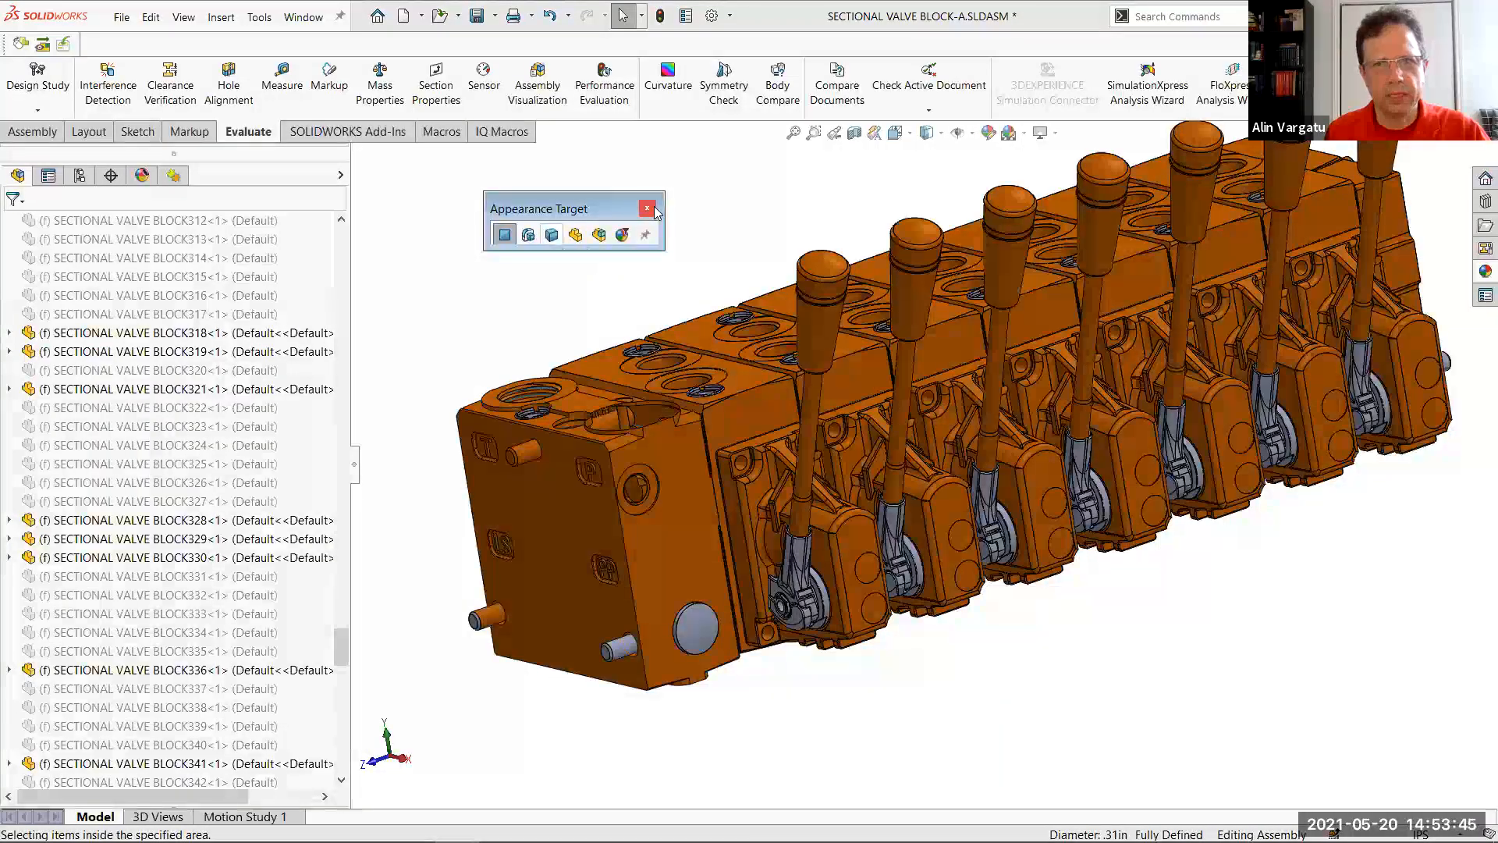
Remove the pasted appearance from the lower outer rod's face
click(496, 619)
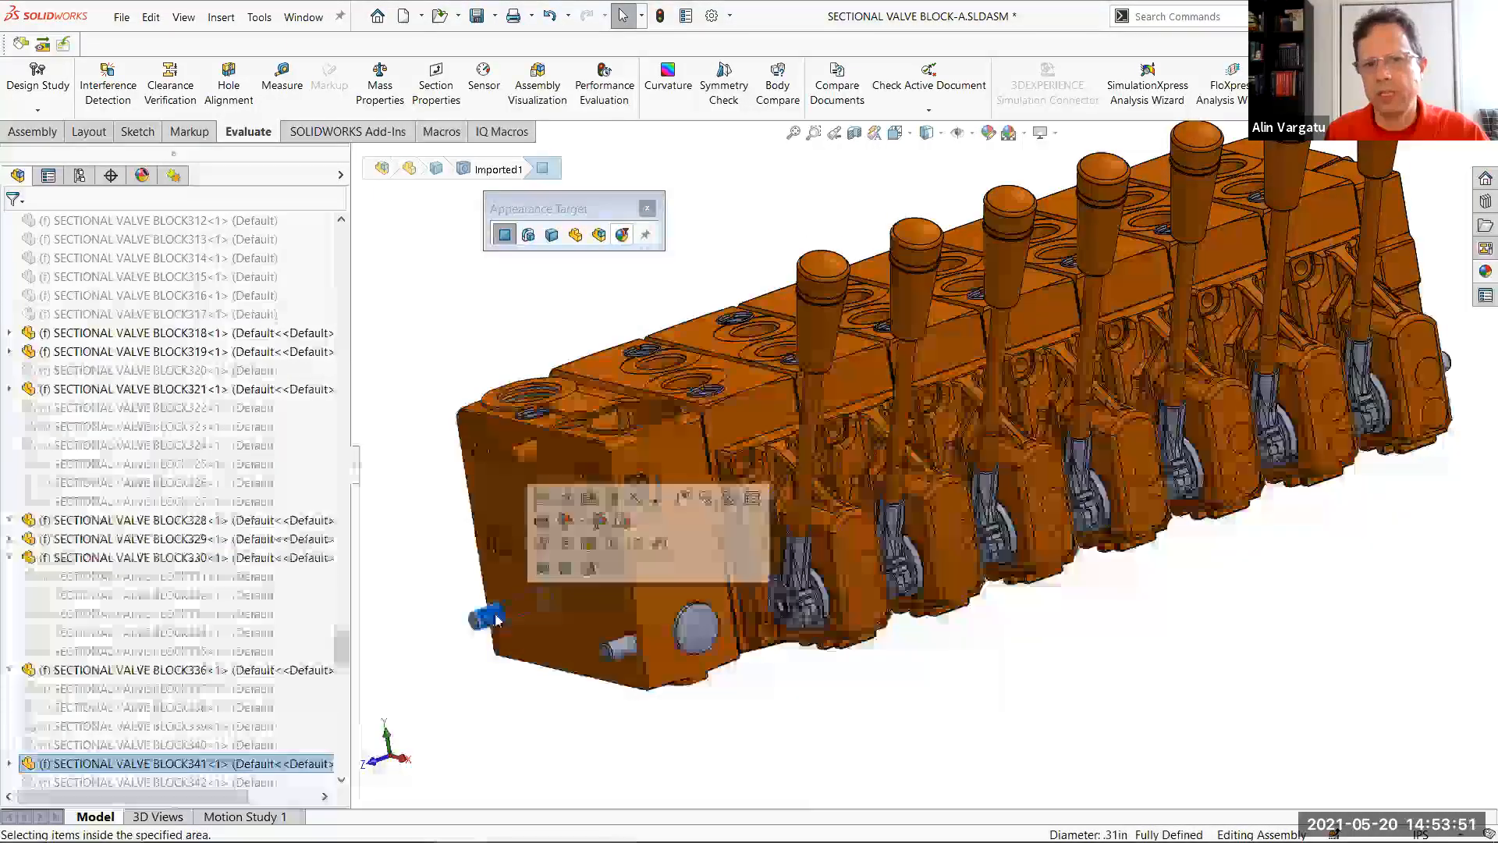
click(582, 523)
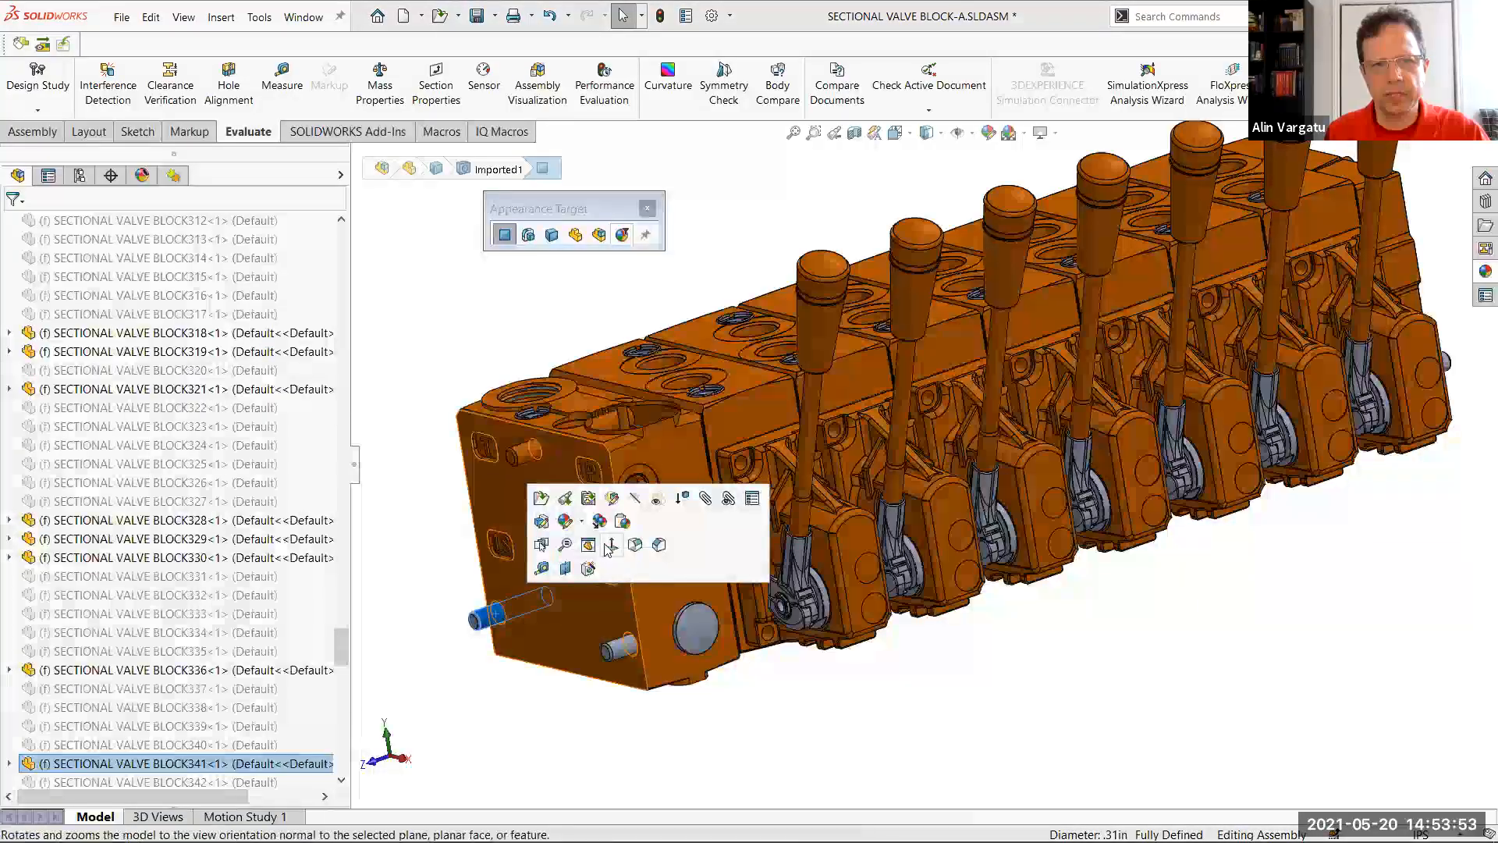
click(664, 576)
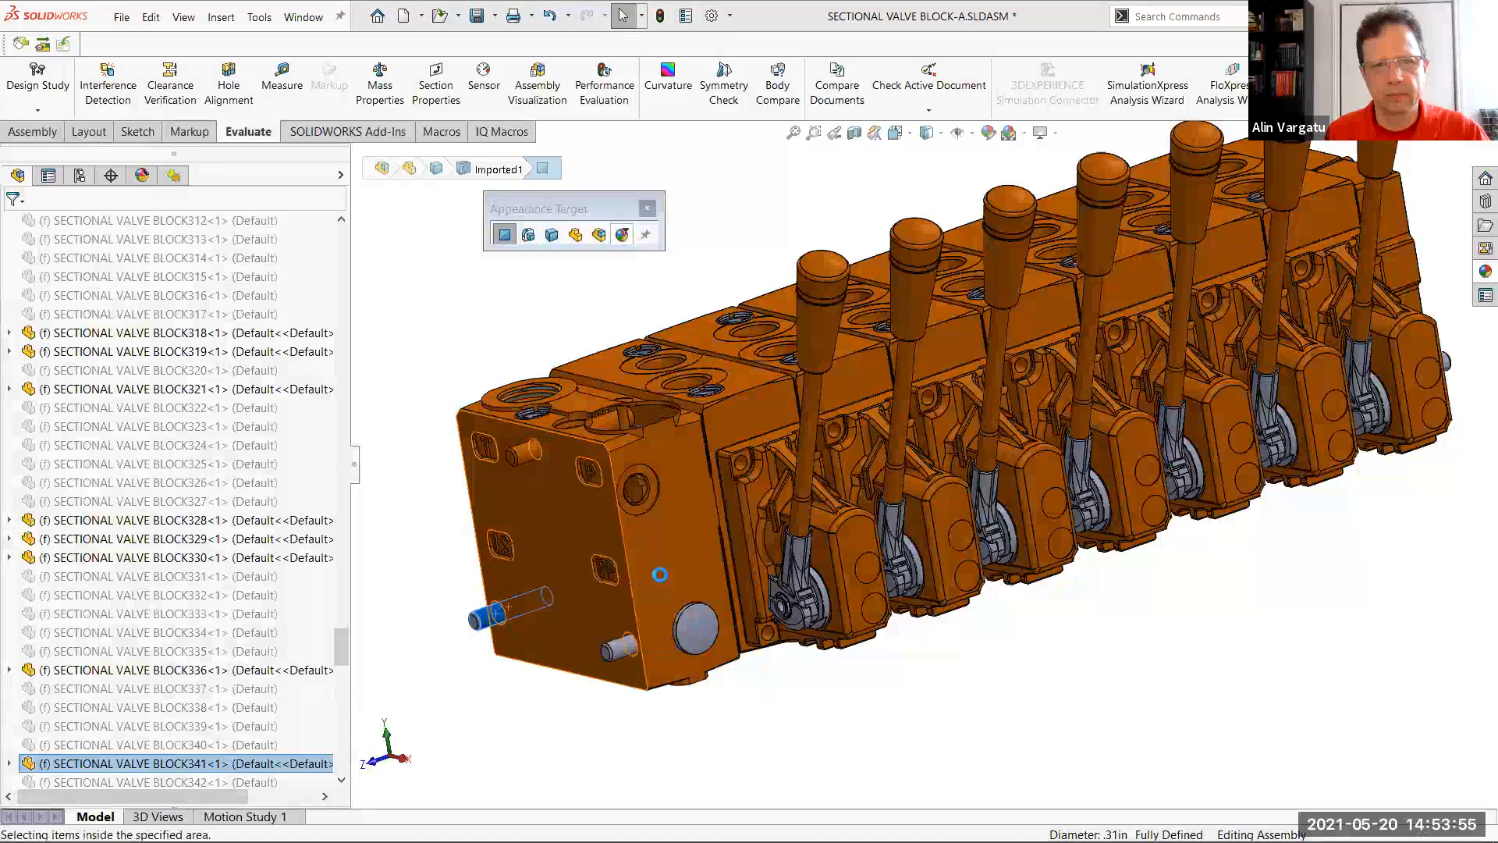
Change the appearance target from face to feature and paste the orange appearance onto the two lower protruding rods
click(524, 267)
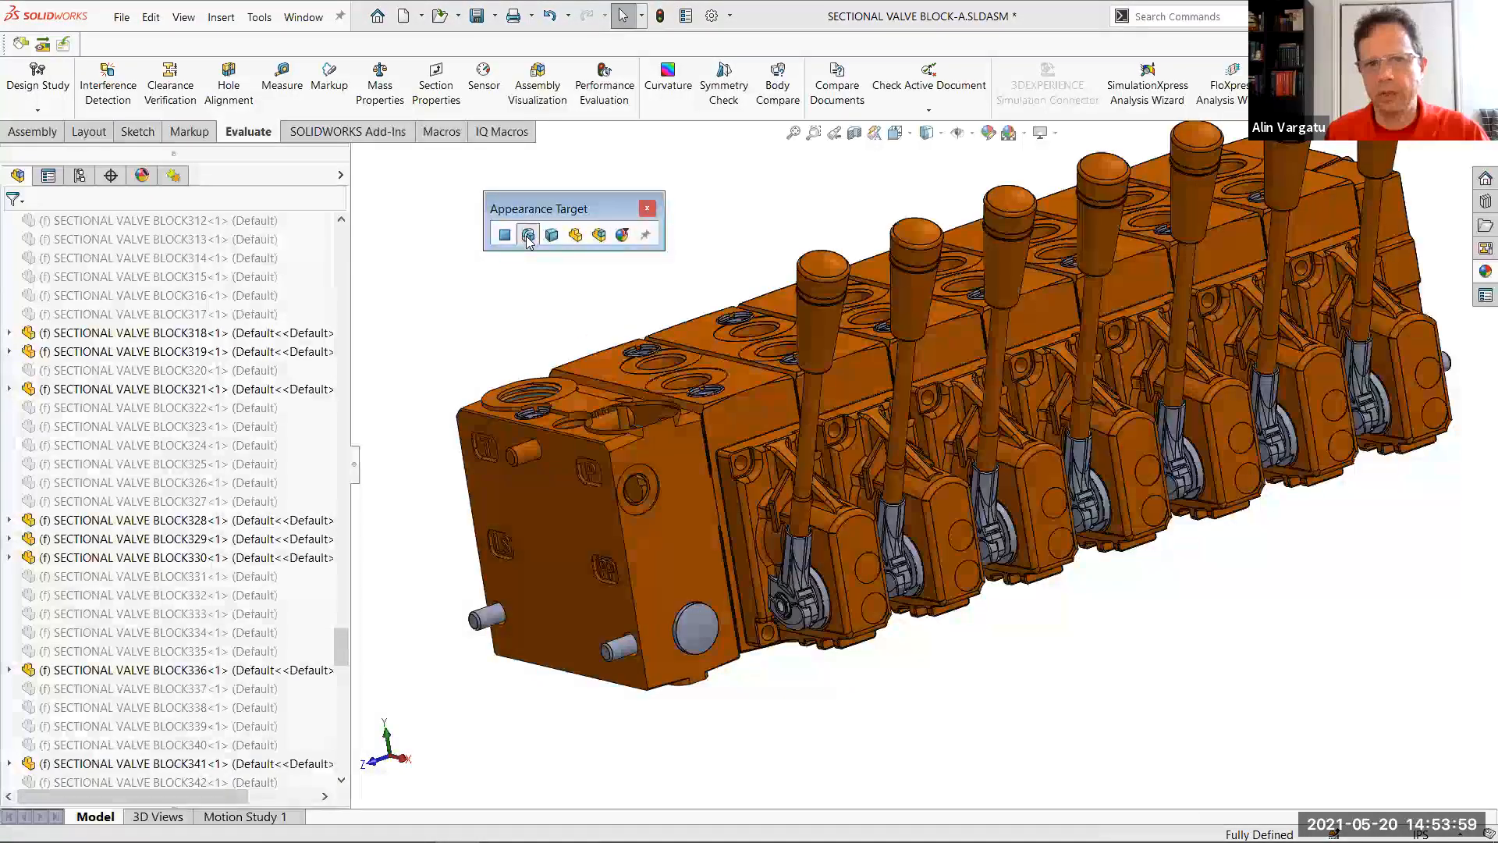
click(499, 619)
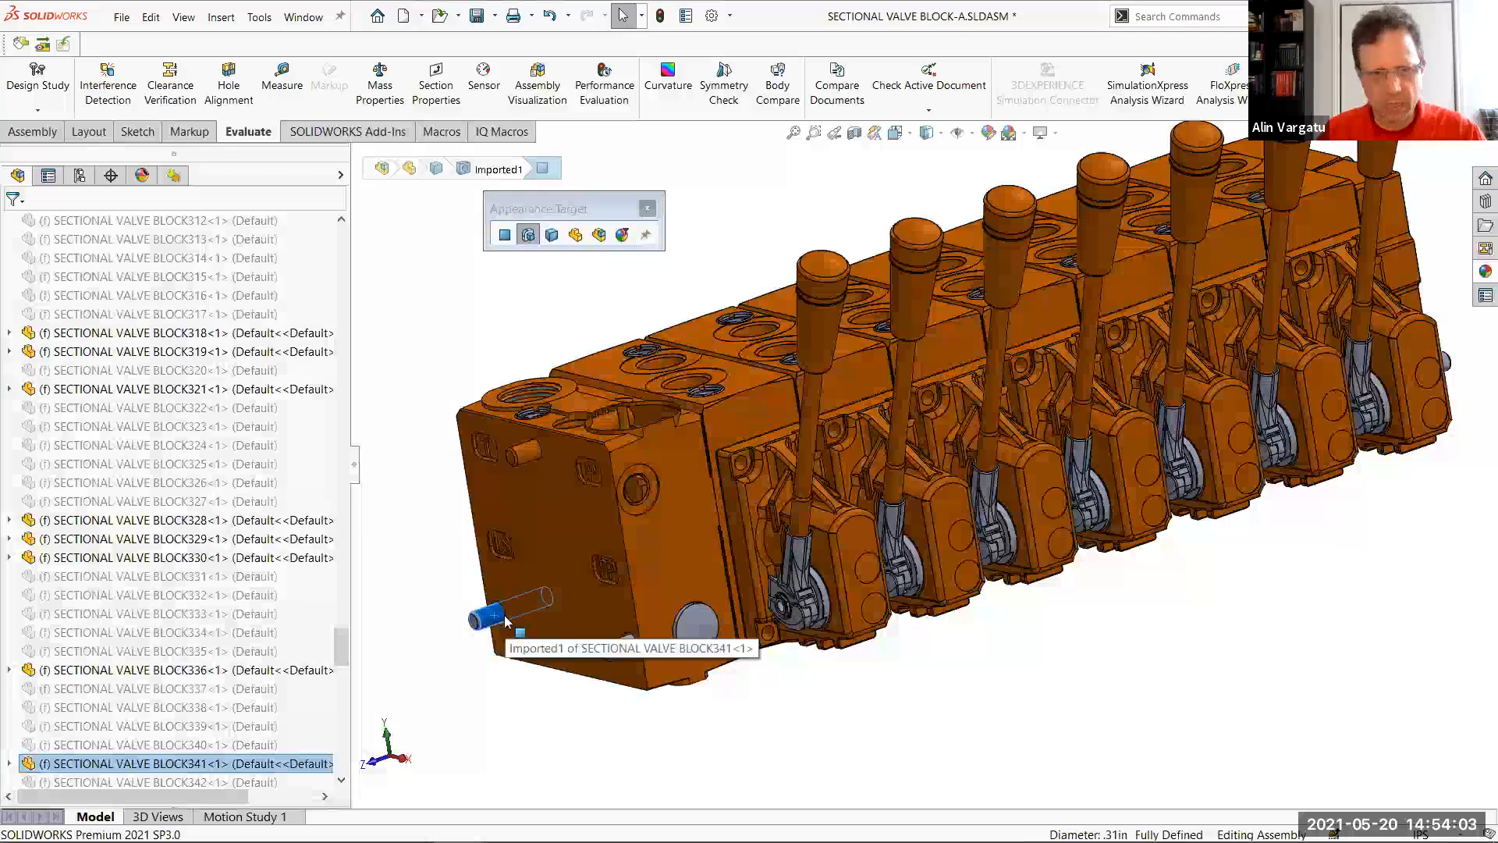
key(Return)
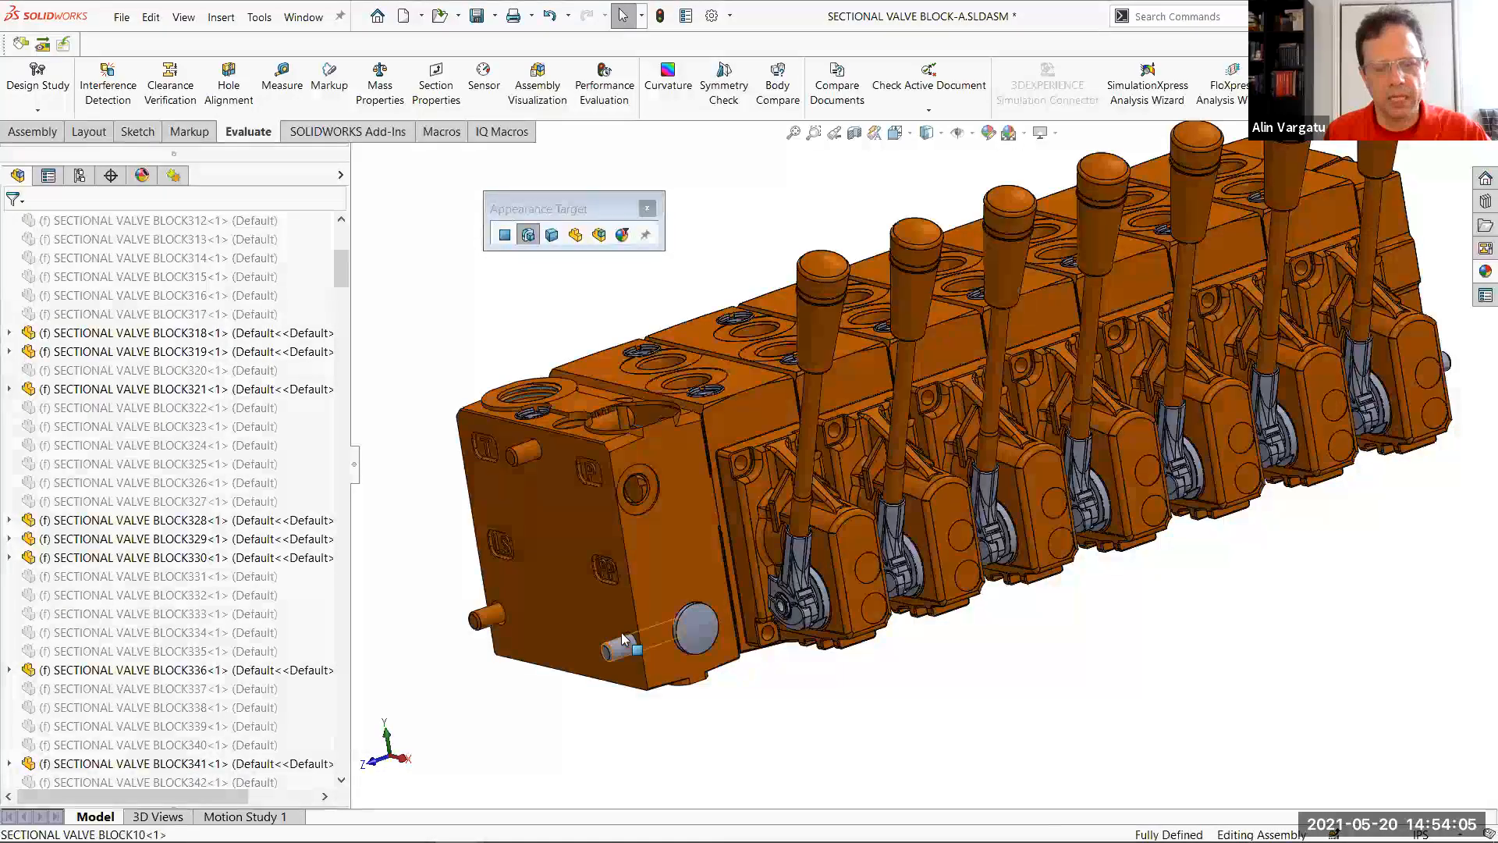
click(611, 647)
key(Return)
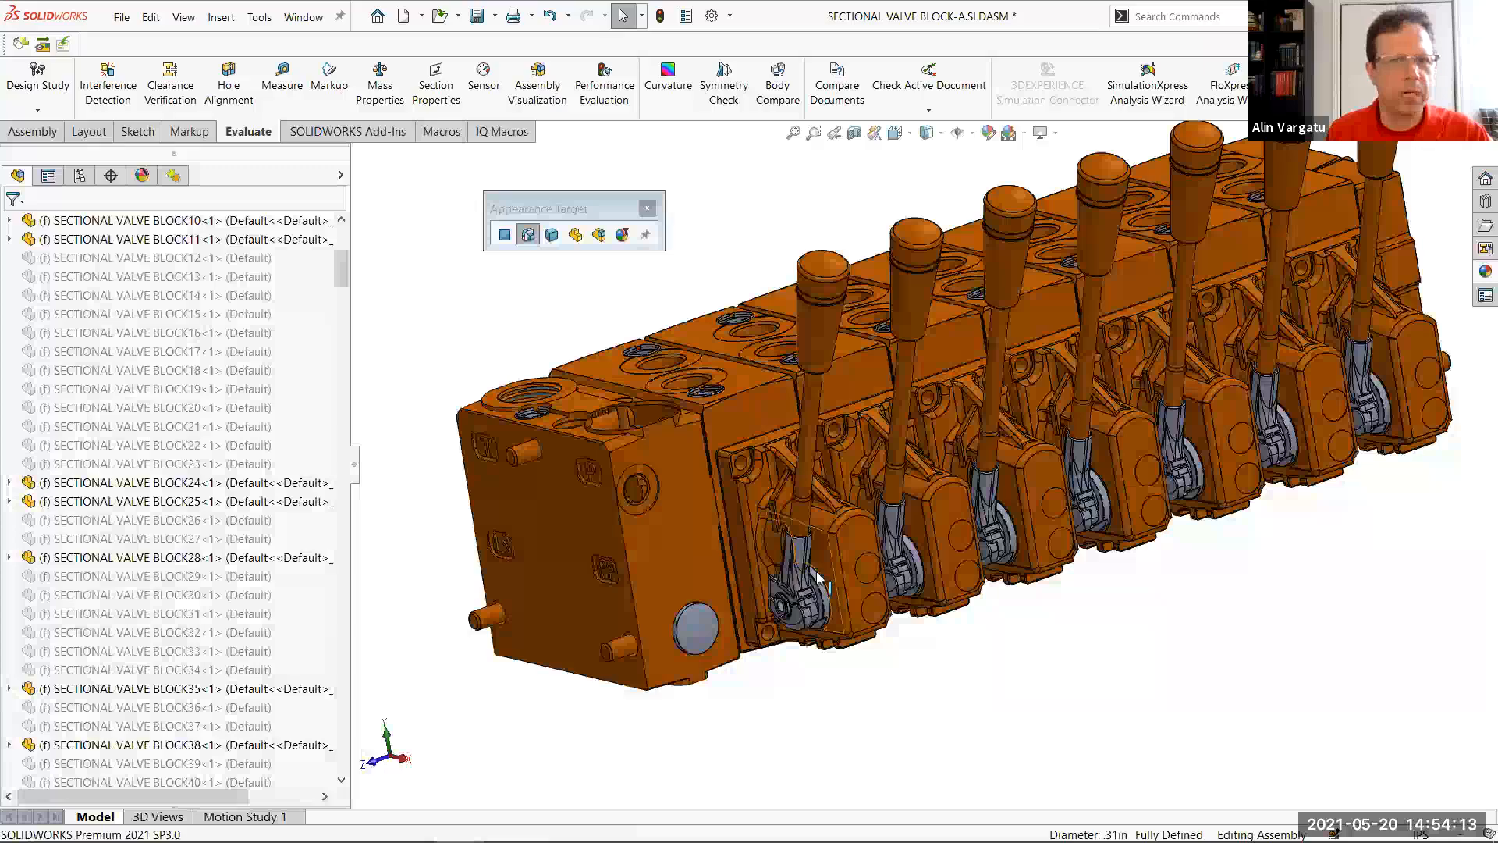
Paste the copied orange appearance onto the grey bracket and the grey lower pivot piece of the first lever
scroll(677, 517, down, 2)
scroll(696, 561, down, 2)
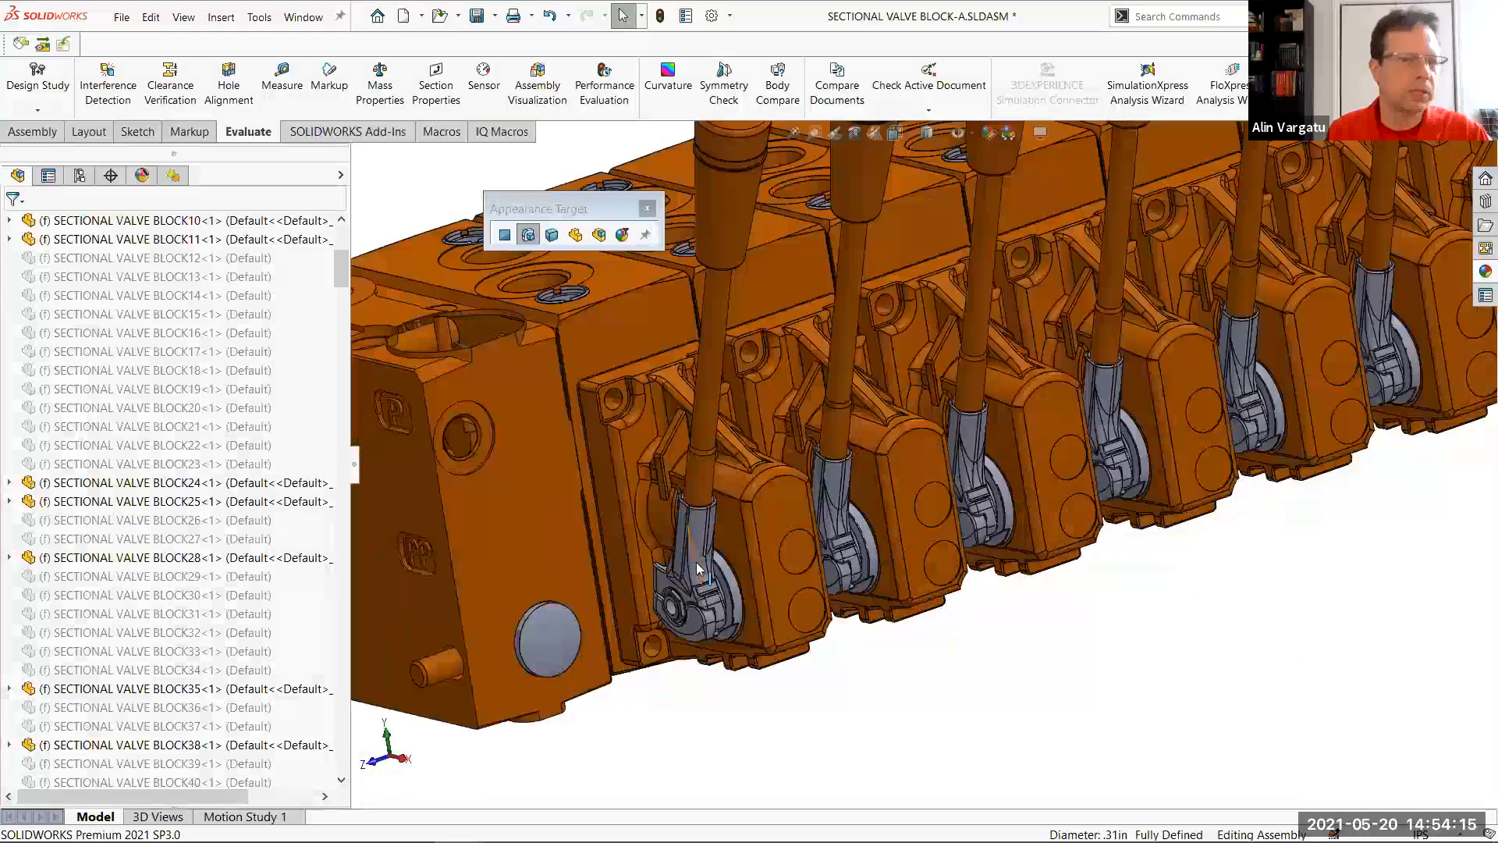
click(696, 539)
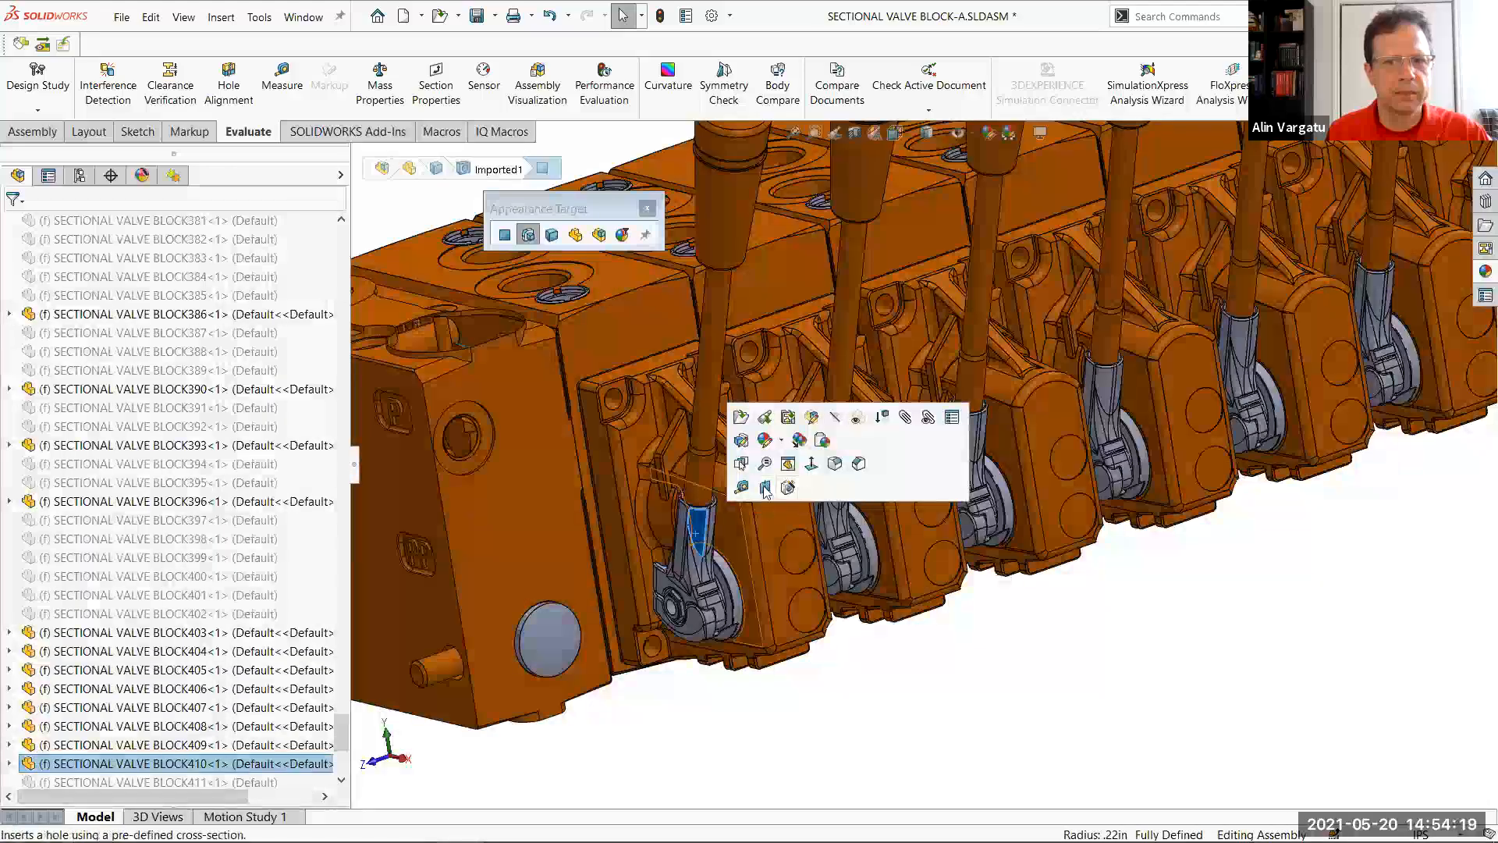
click(823, 442)
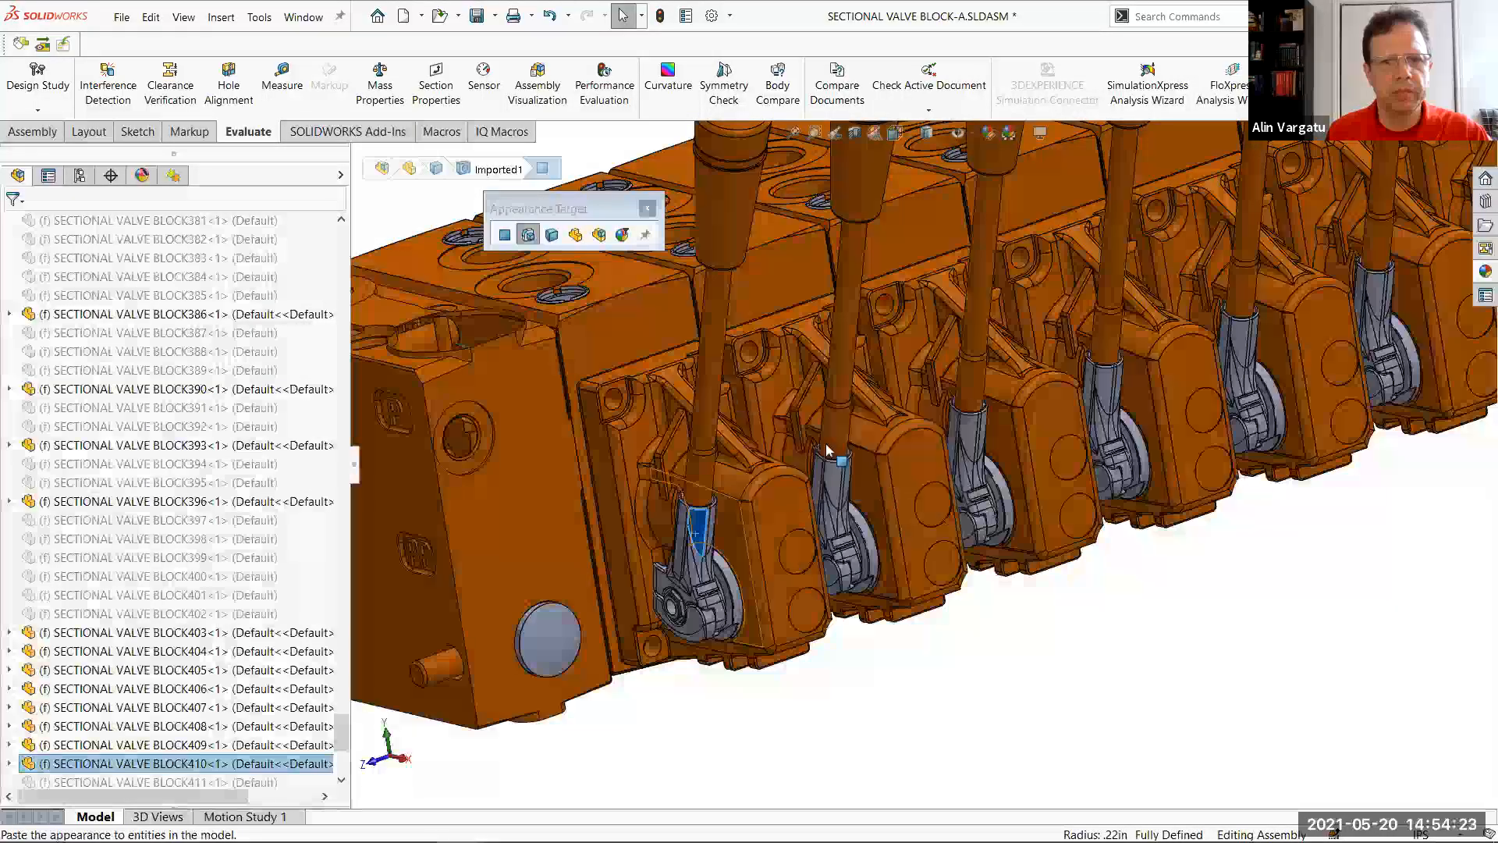
click(697, 621)
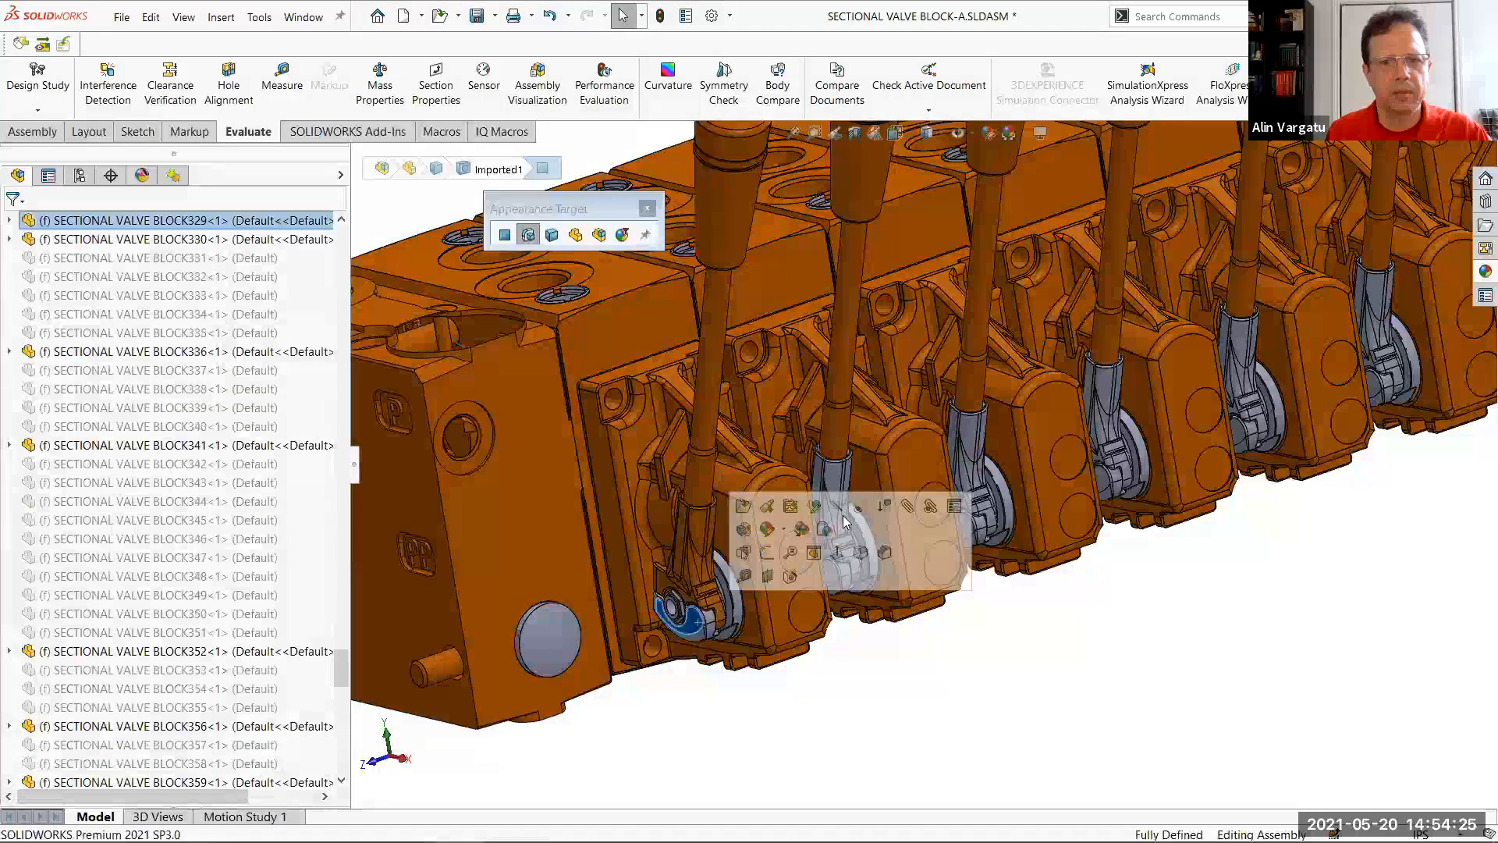
click(821, 529)
Paste the orange appearance onto the grey brackets and lower pivot pieces of the second and third levers
click(851, 566)
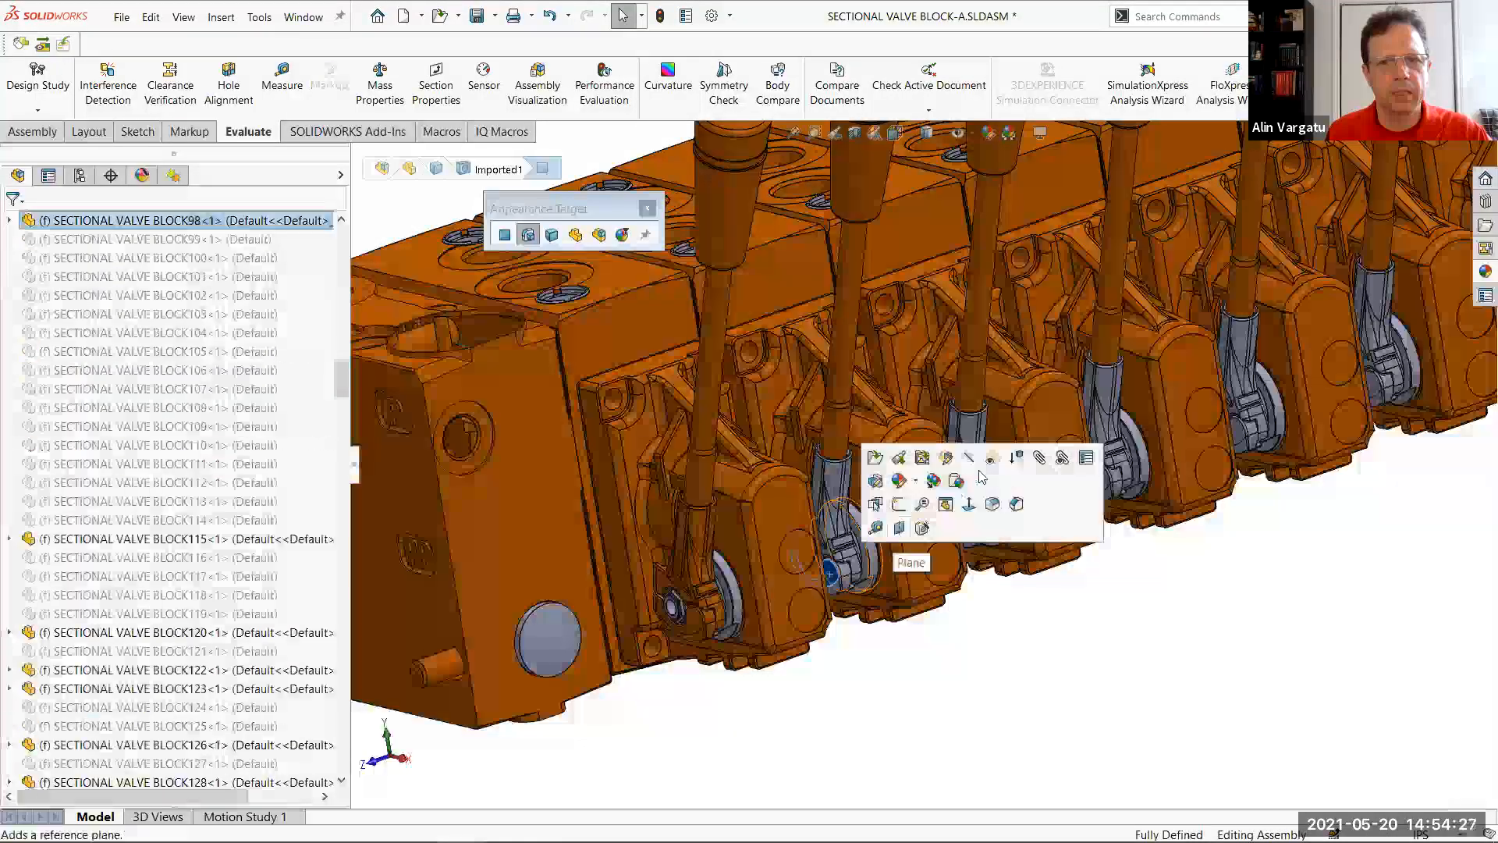
click(962, 489)
click(837, 490)
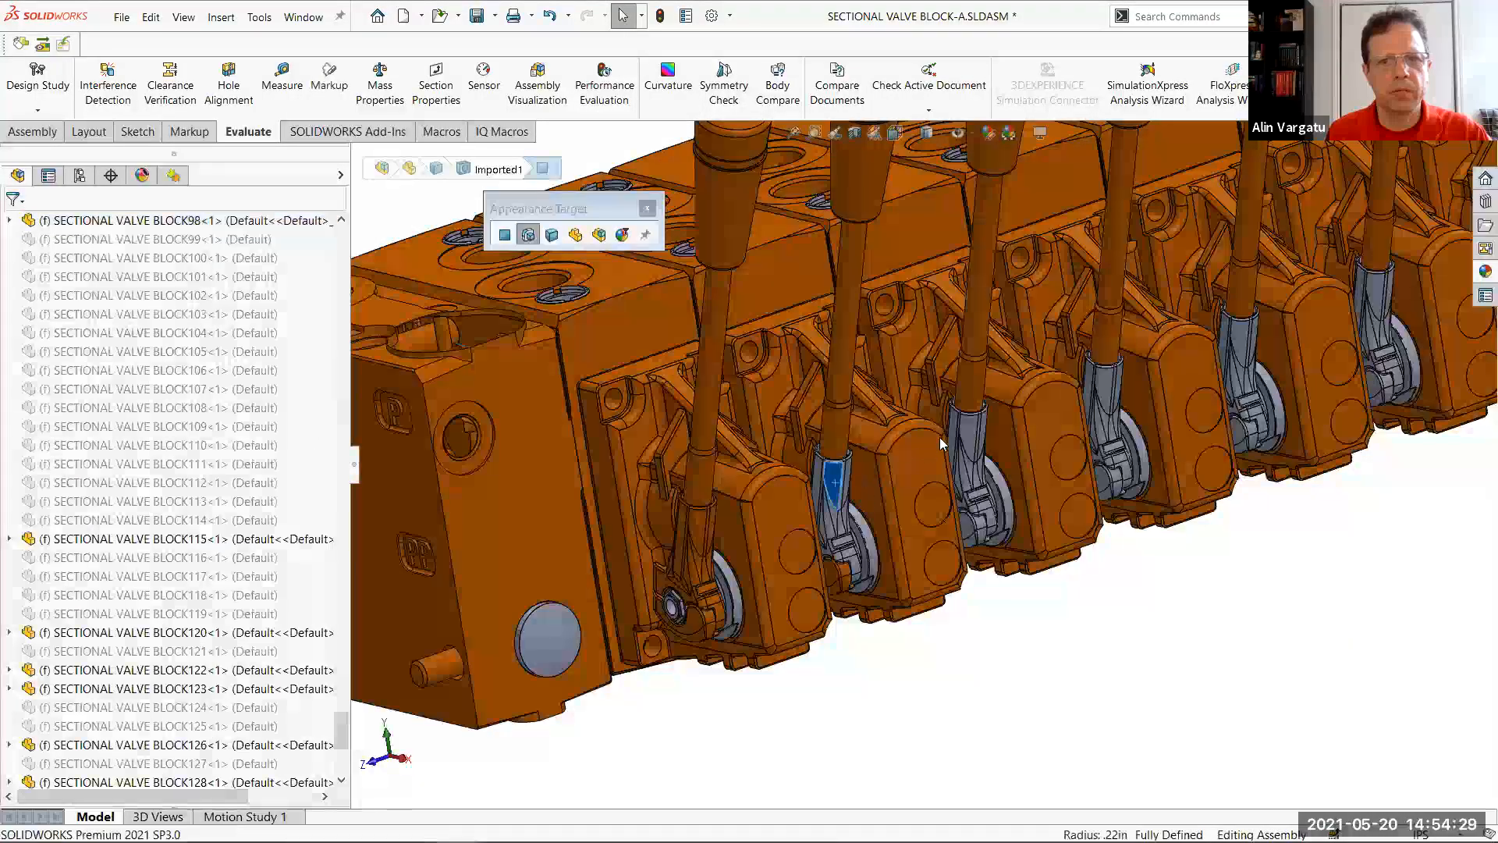
click(965, 405)
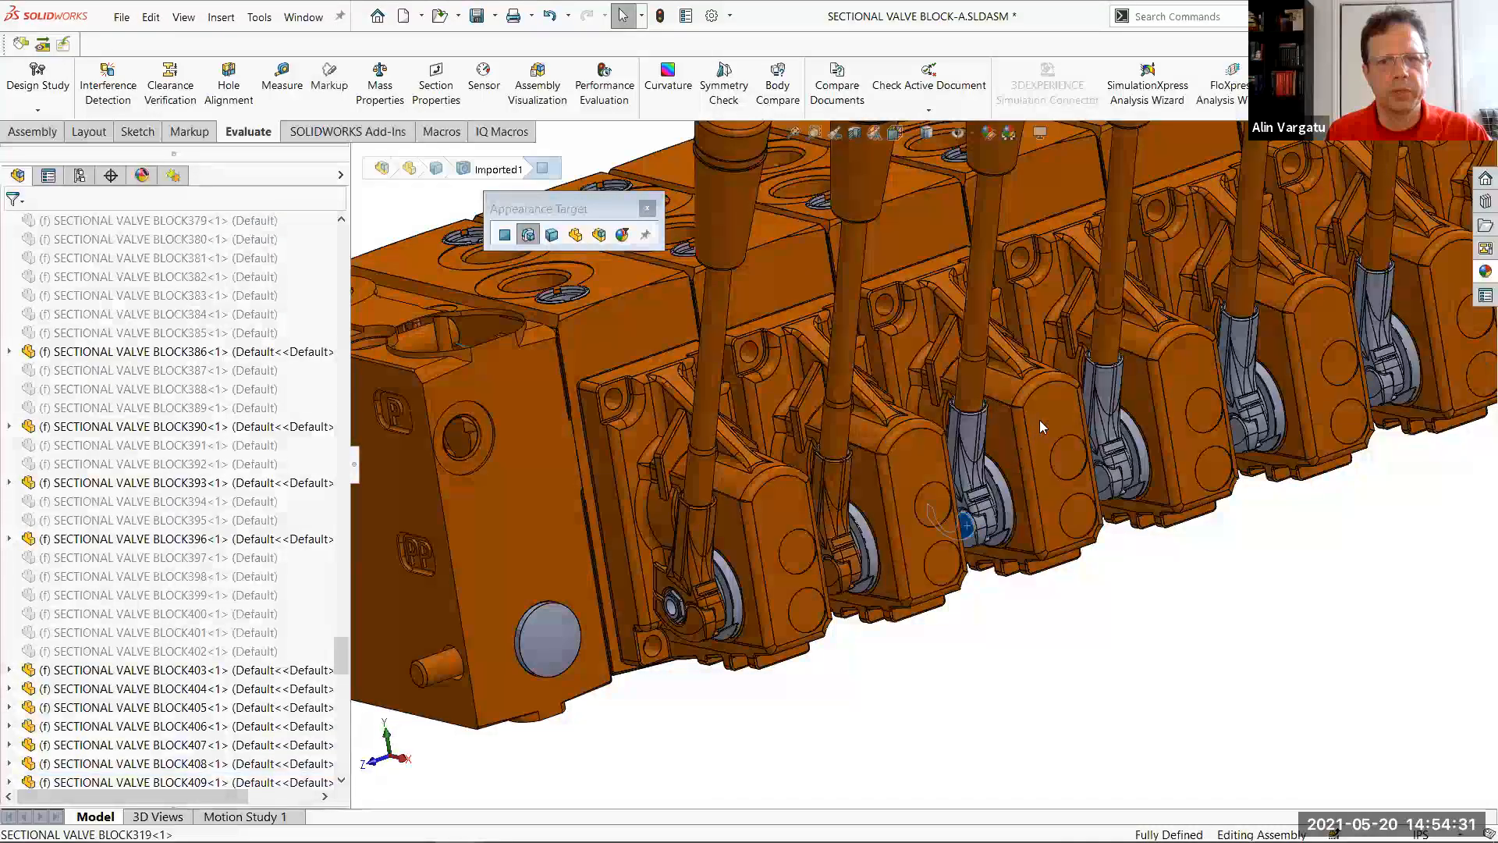
click(977, 503)
click(1101, 430)
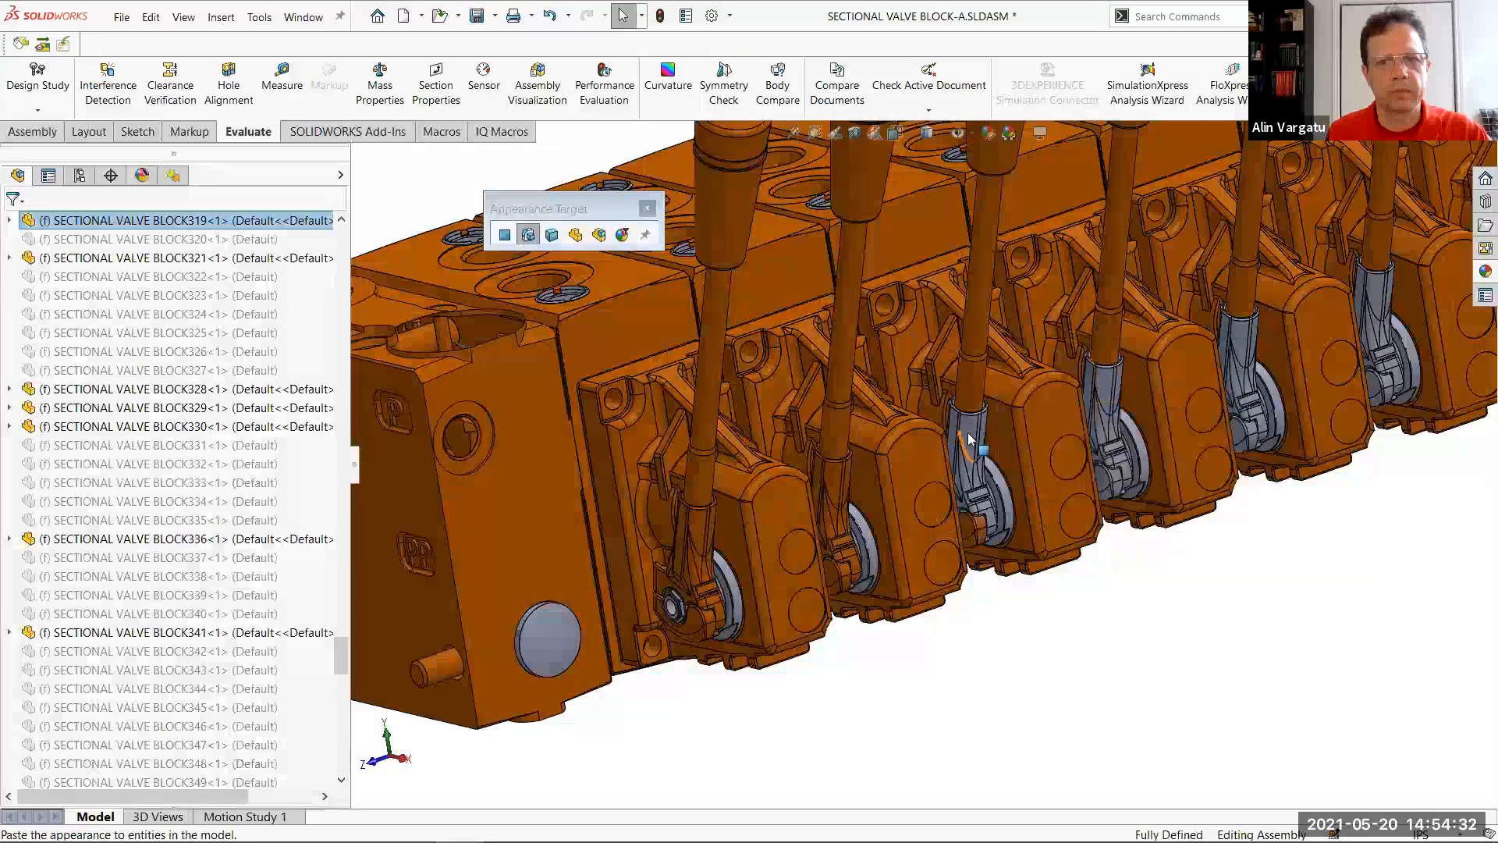
click(1050, 434)
click(1170, 359)
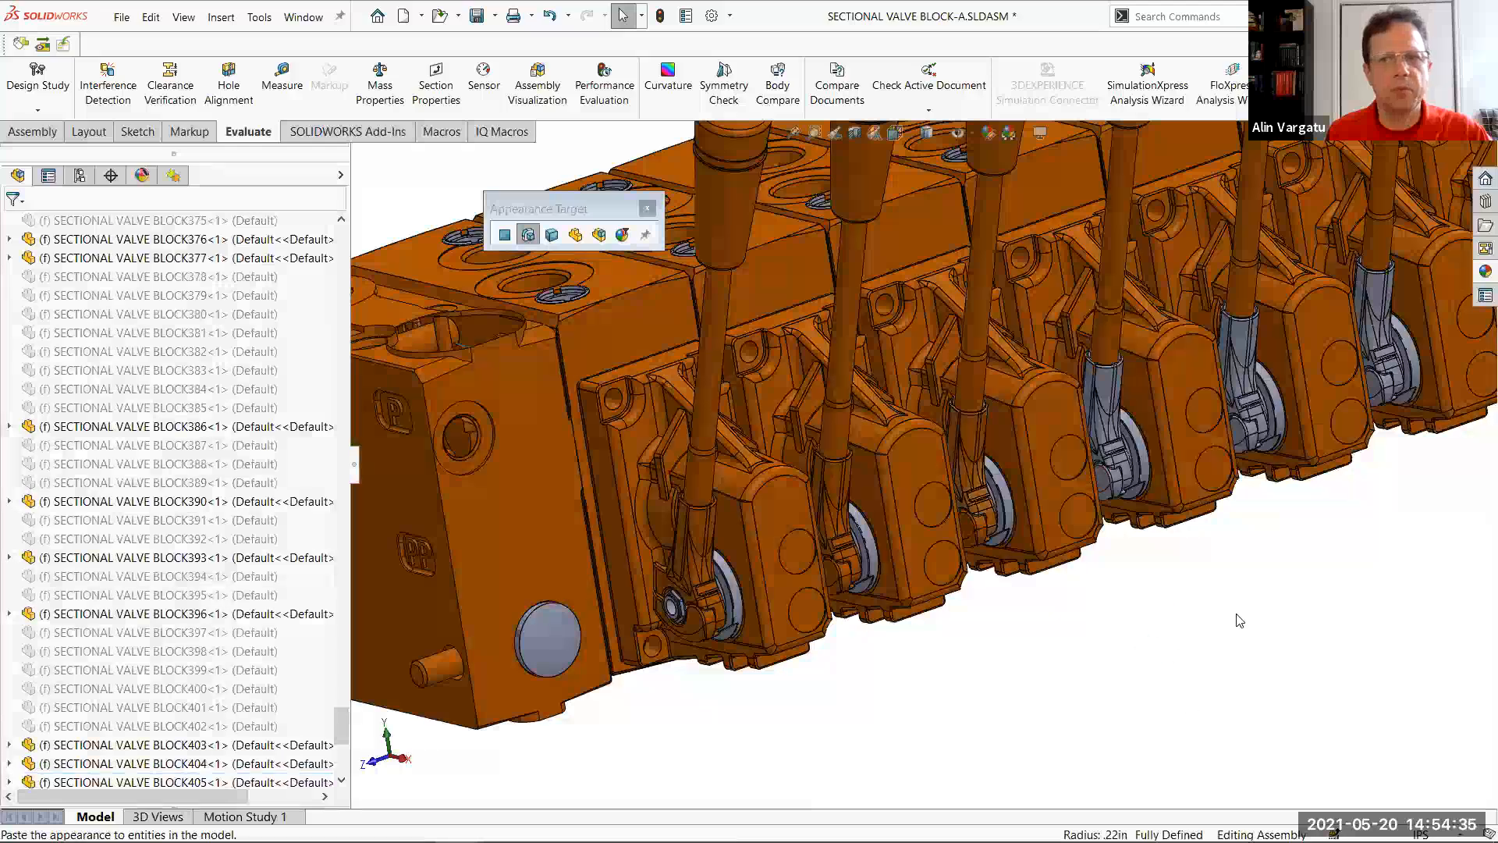
Paste the orange appearance onto the brackets and lower pivot pieces of the remaining four levers and close the Appearance Target palette
scroll(1149, 429, up, 4)
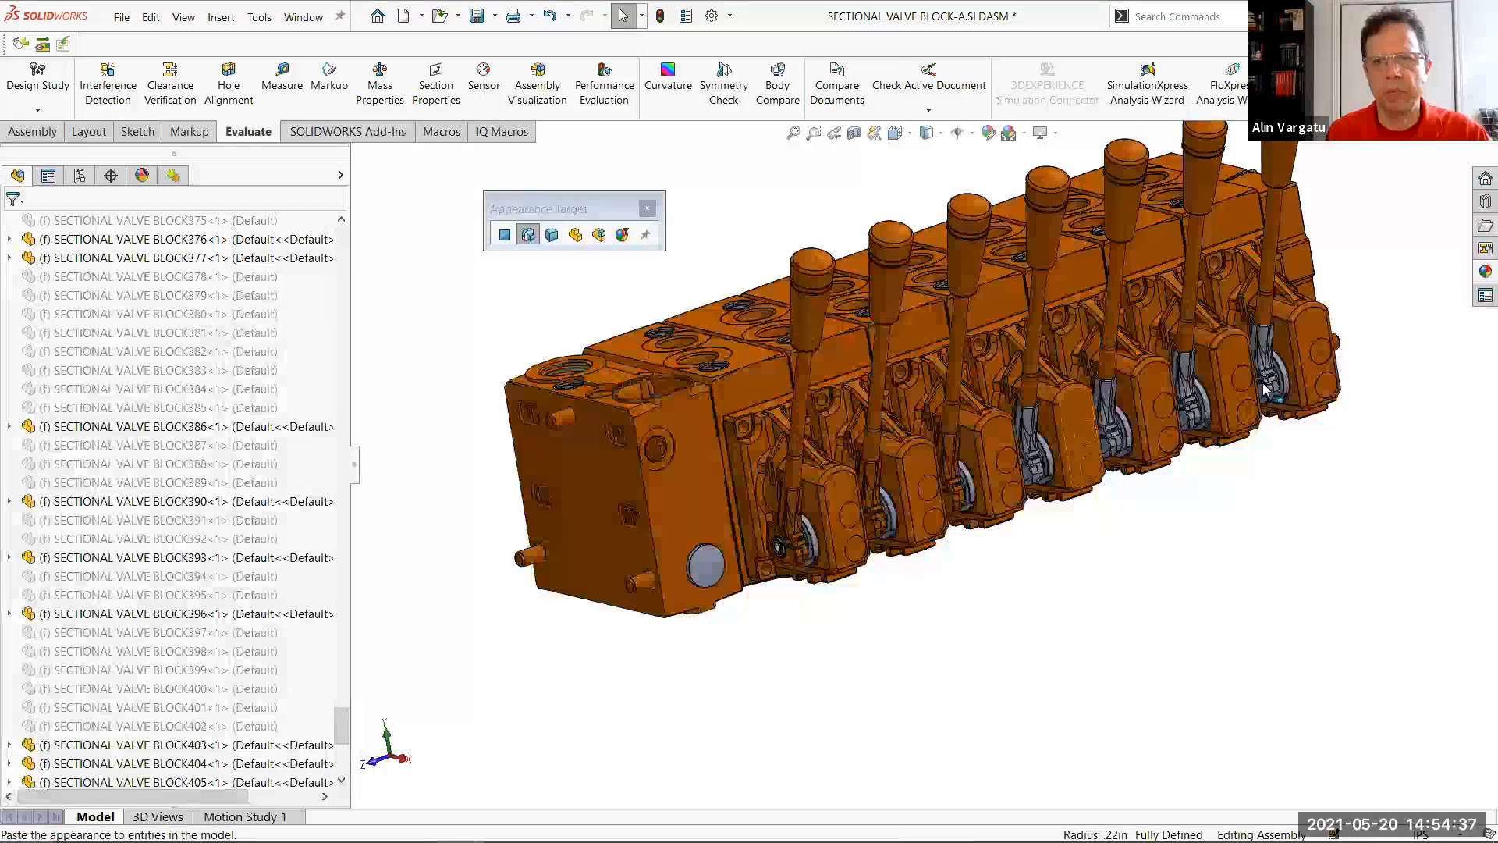
scroll(1265, 388, down, 3)
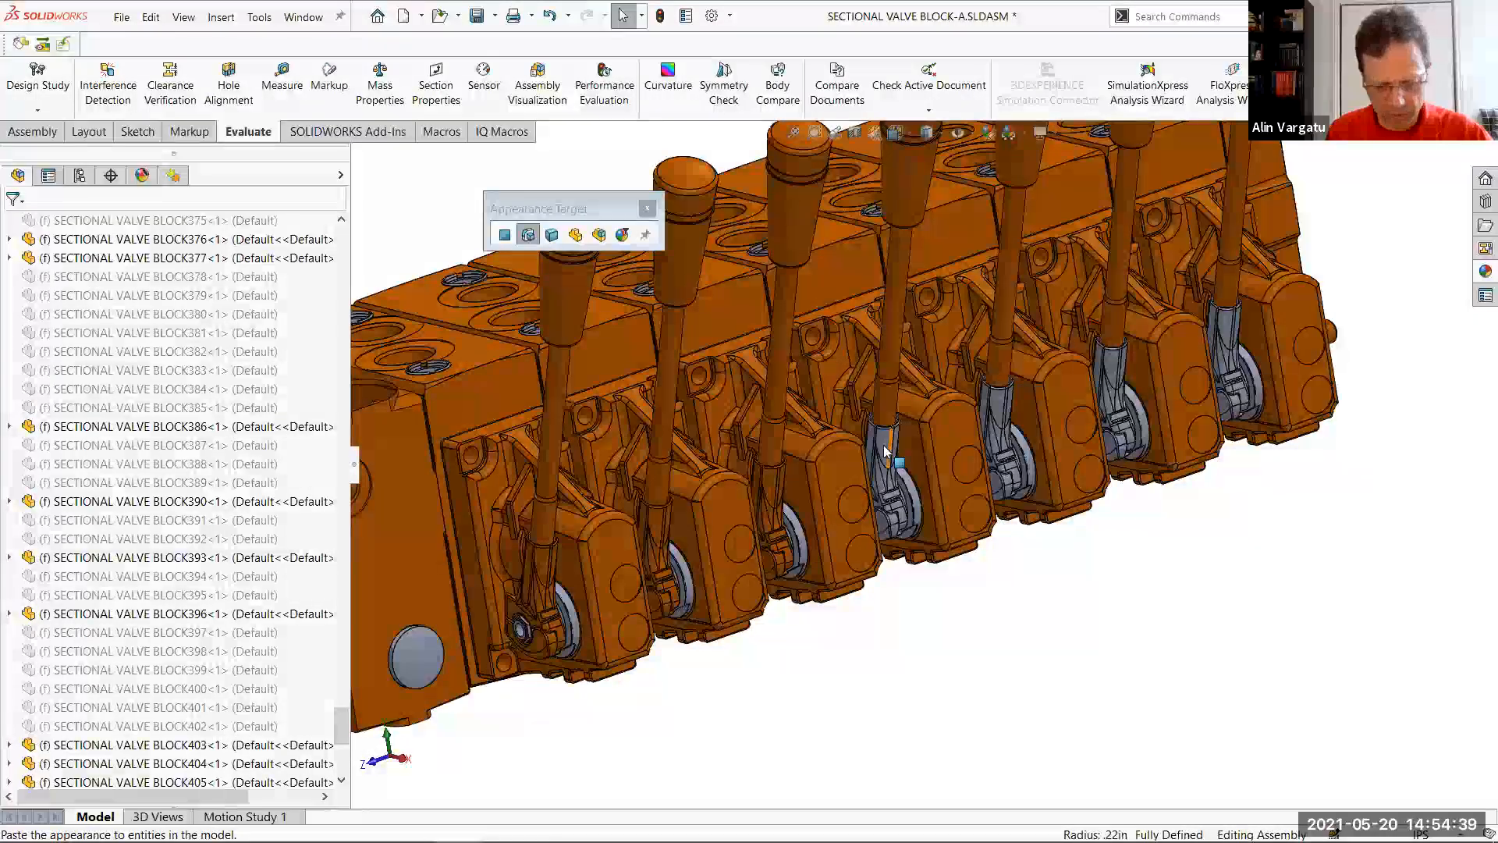
click(887, 451)
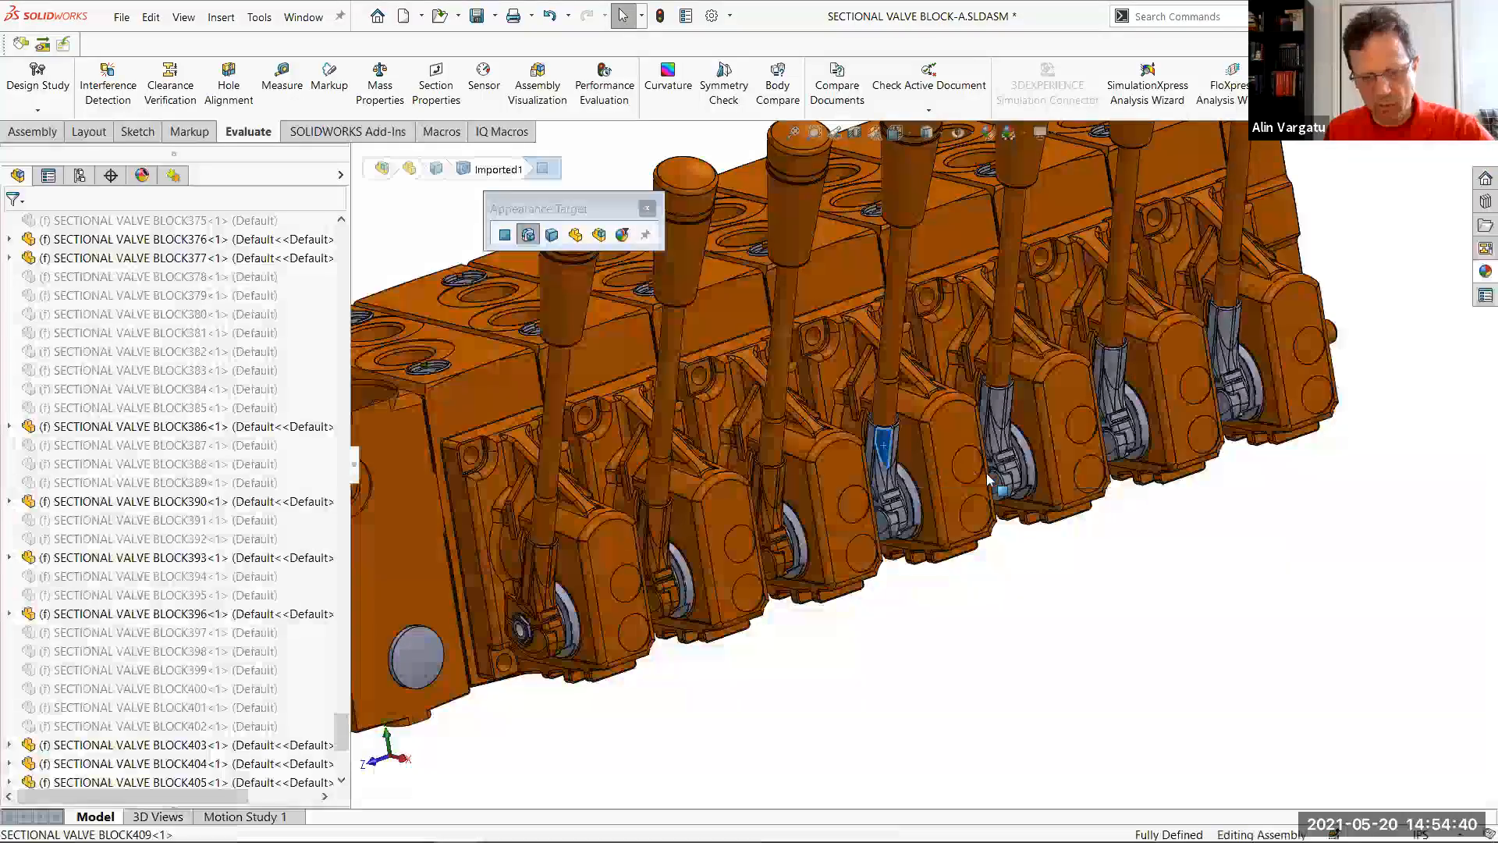
click(998, 404)
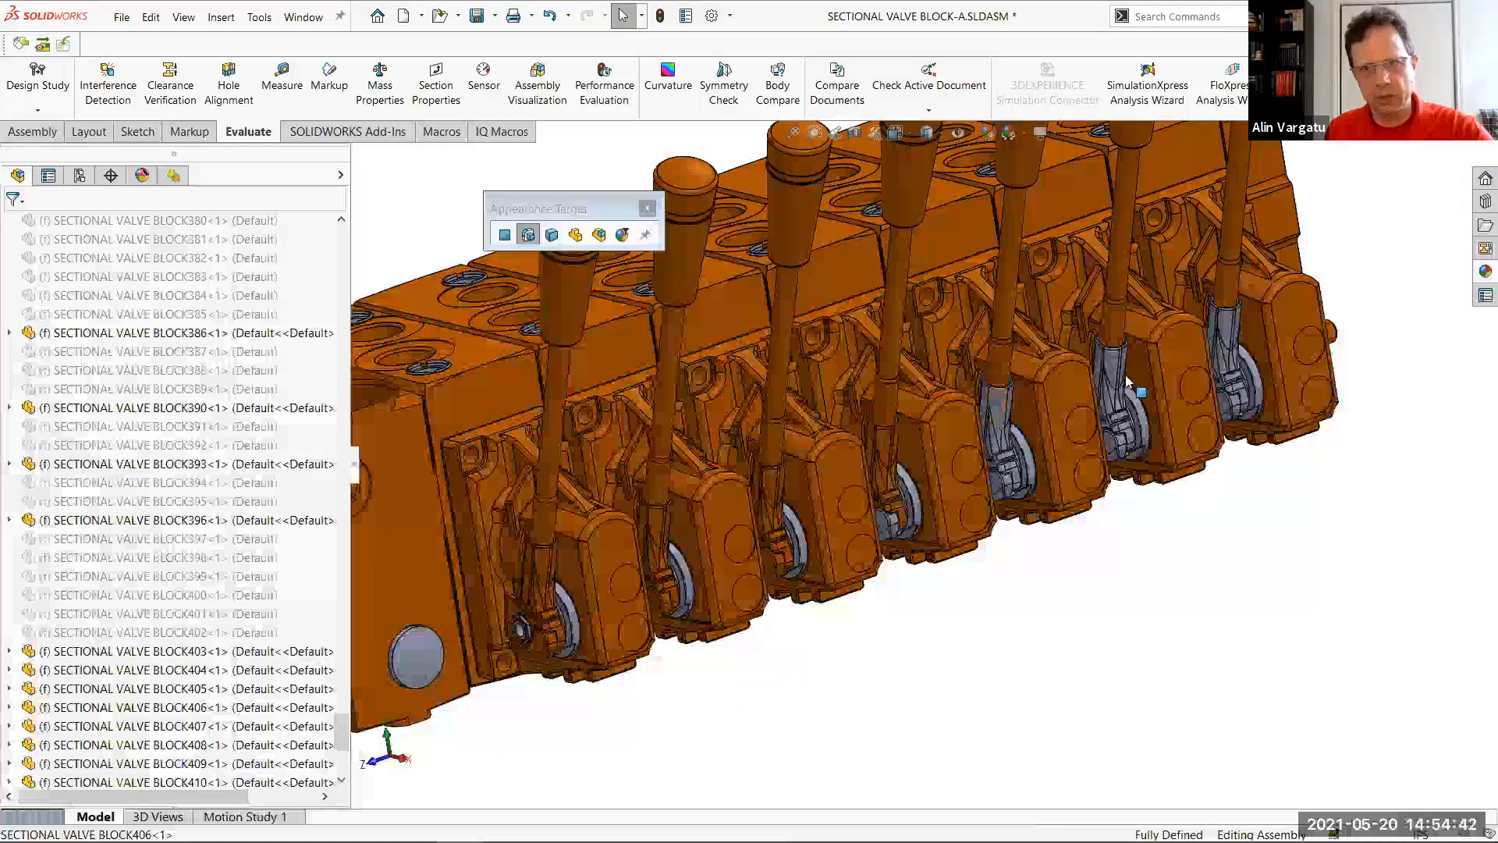
click(1223, 348)
click(1225, 404)
click(1113, 443)
click(1000, 485)
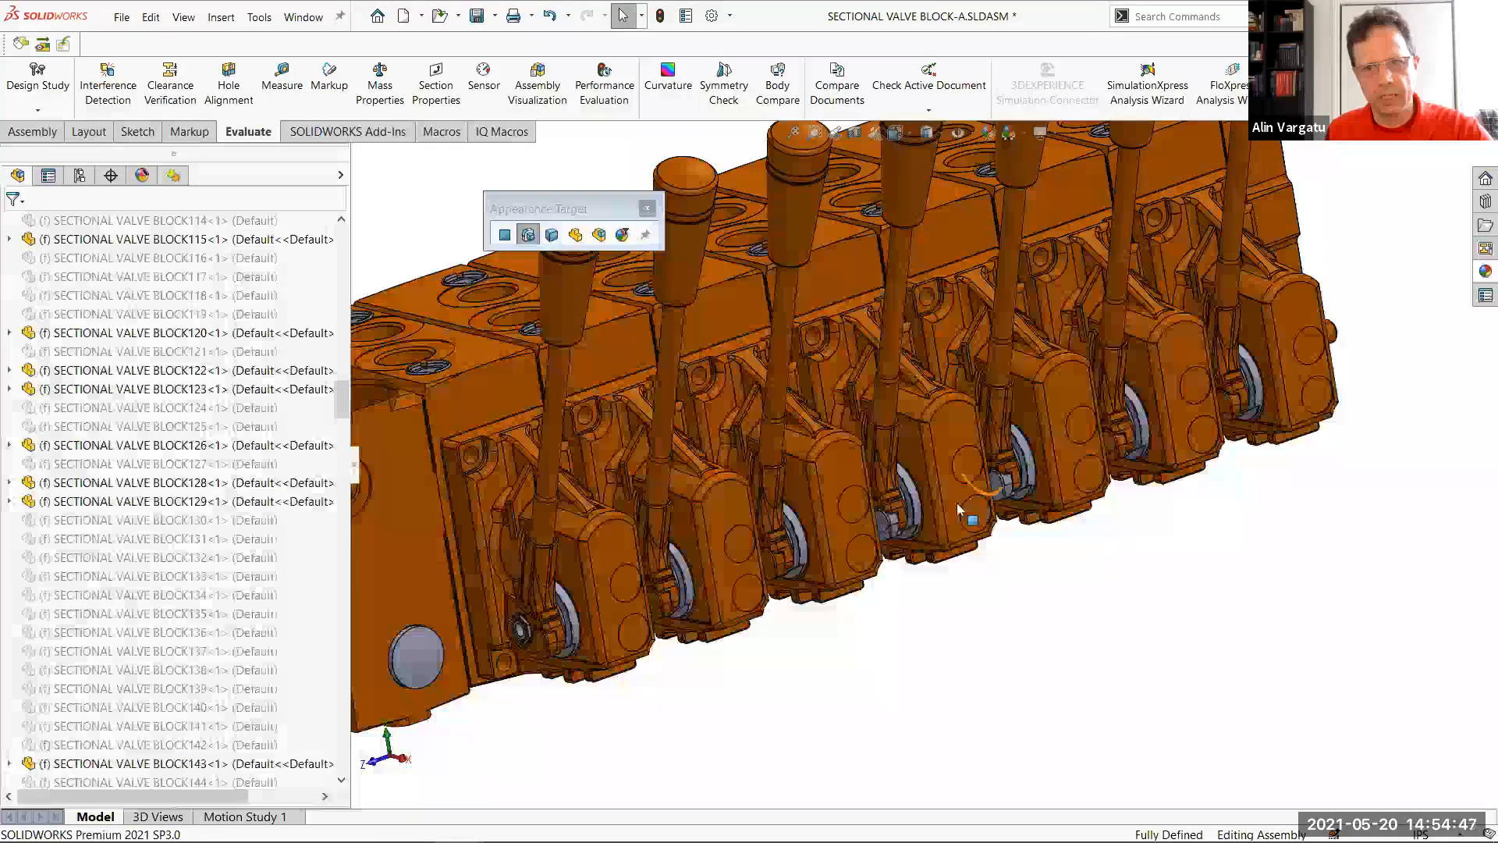
click(971, 503)
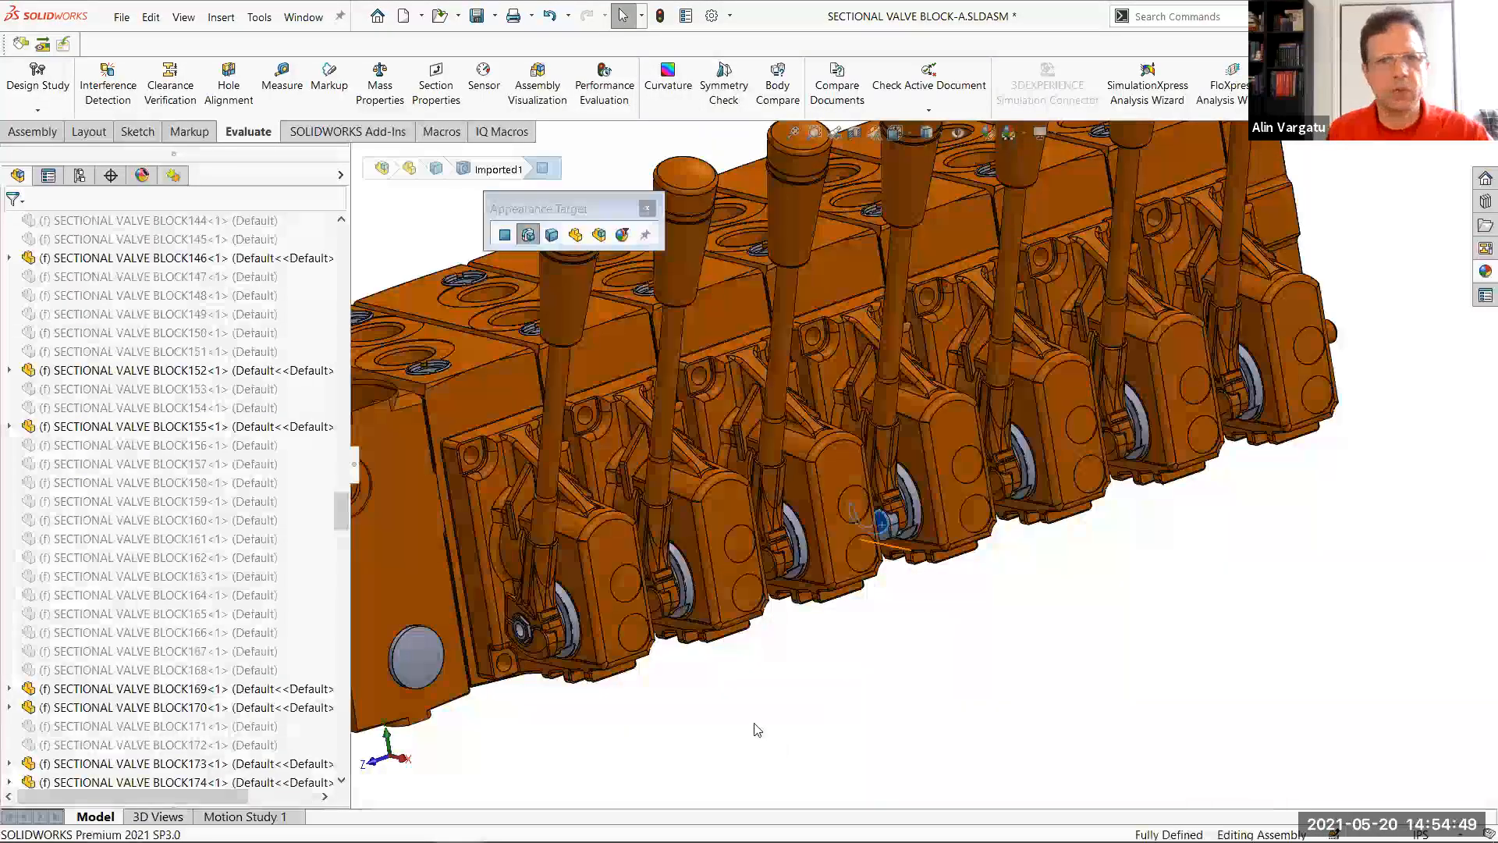
scroll(675, 390, up, 3)
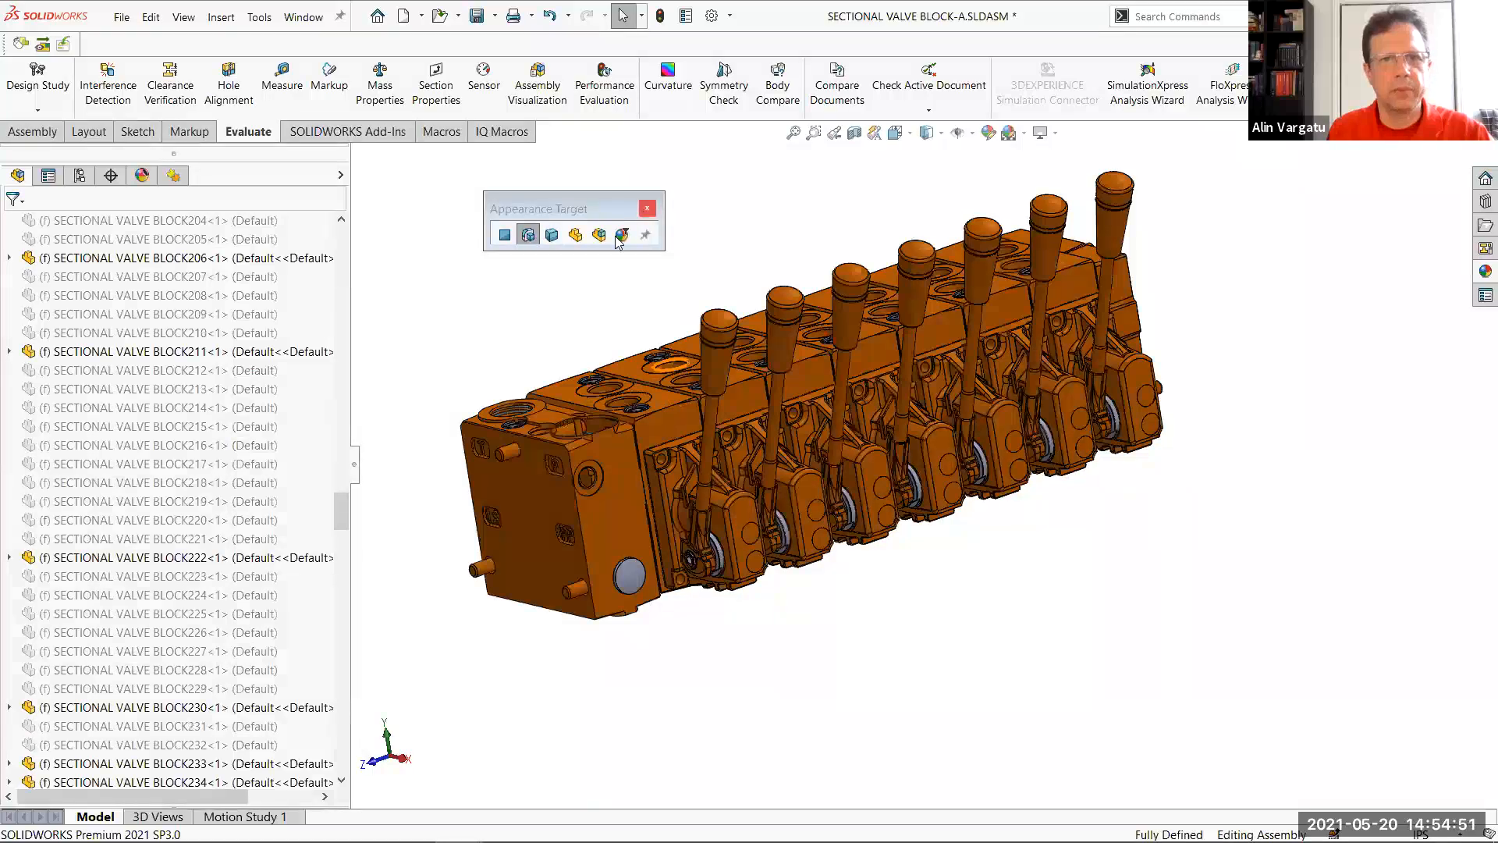
click(645, 211)
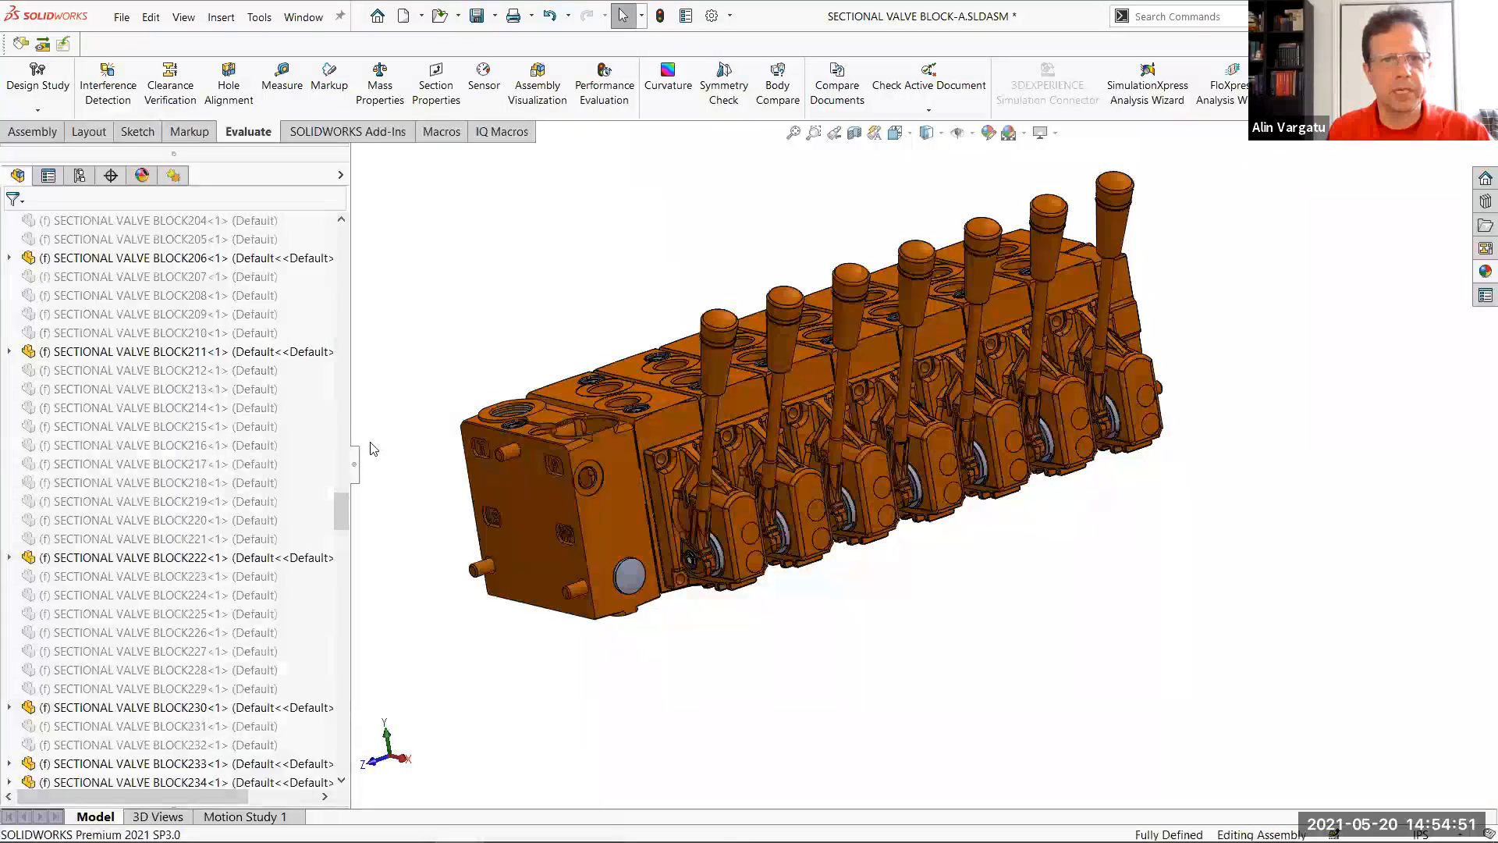
Select all components that carry the orange appearance by selecting the appearance entries from color through color<18>
click(142, 176)
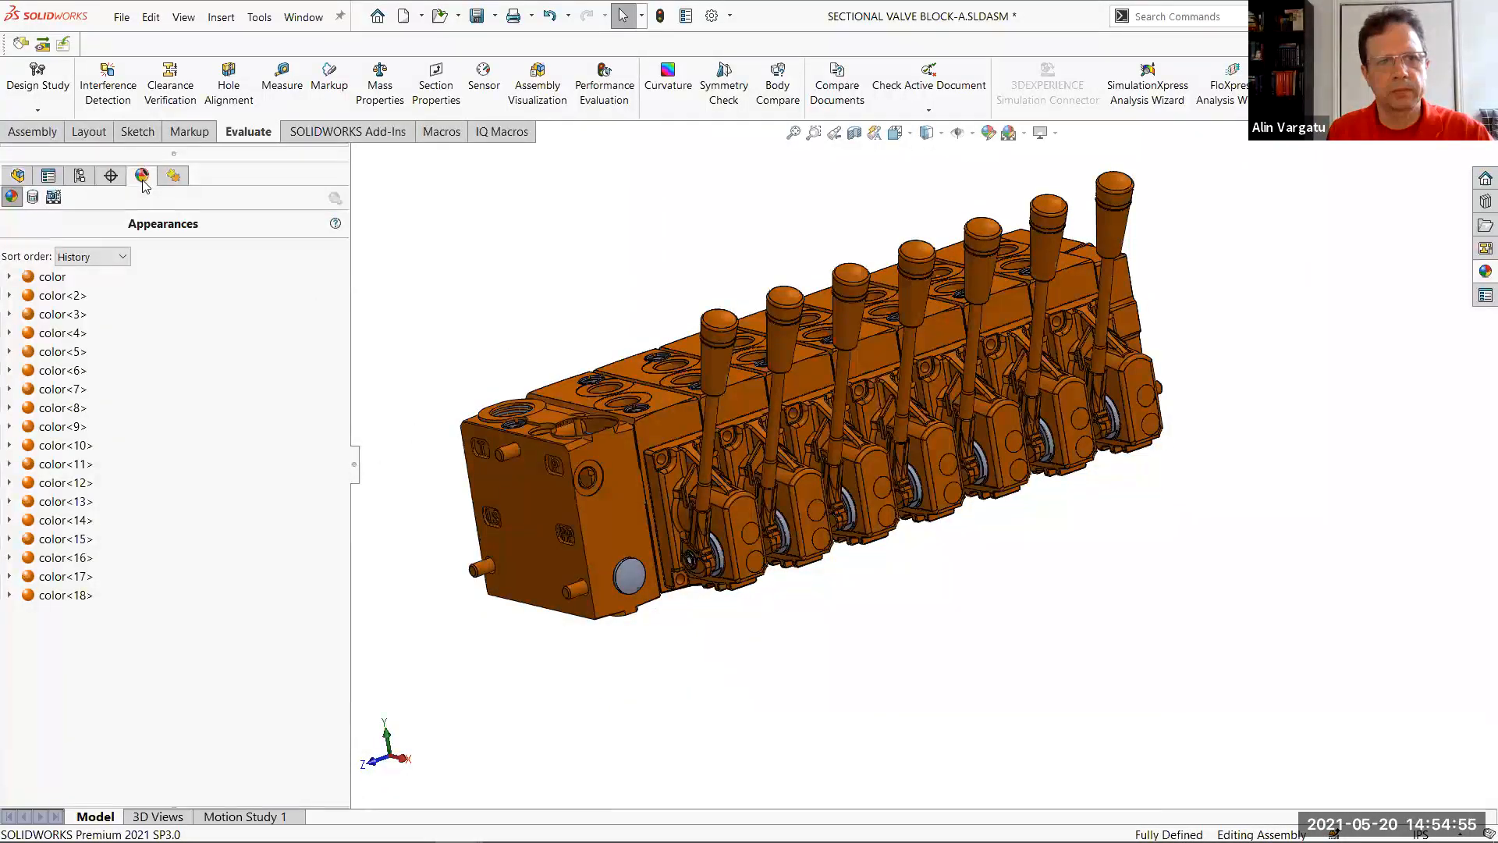
middle_drag(798, 443, 607, 312)
scroll(607, 312, up, 2)
scroll(607, 318, down, 2)
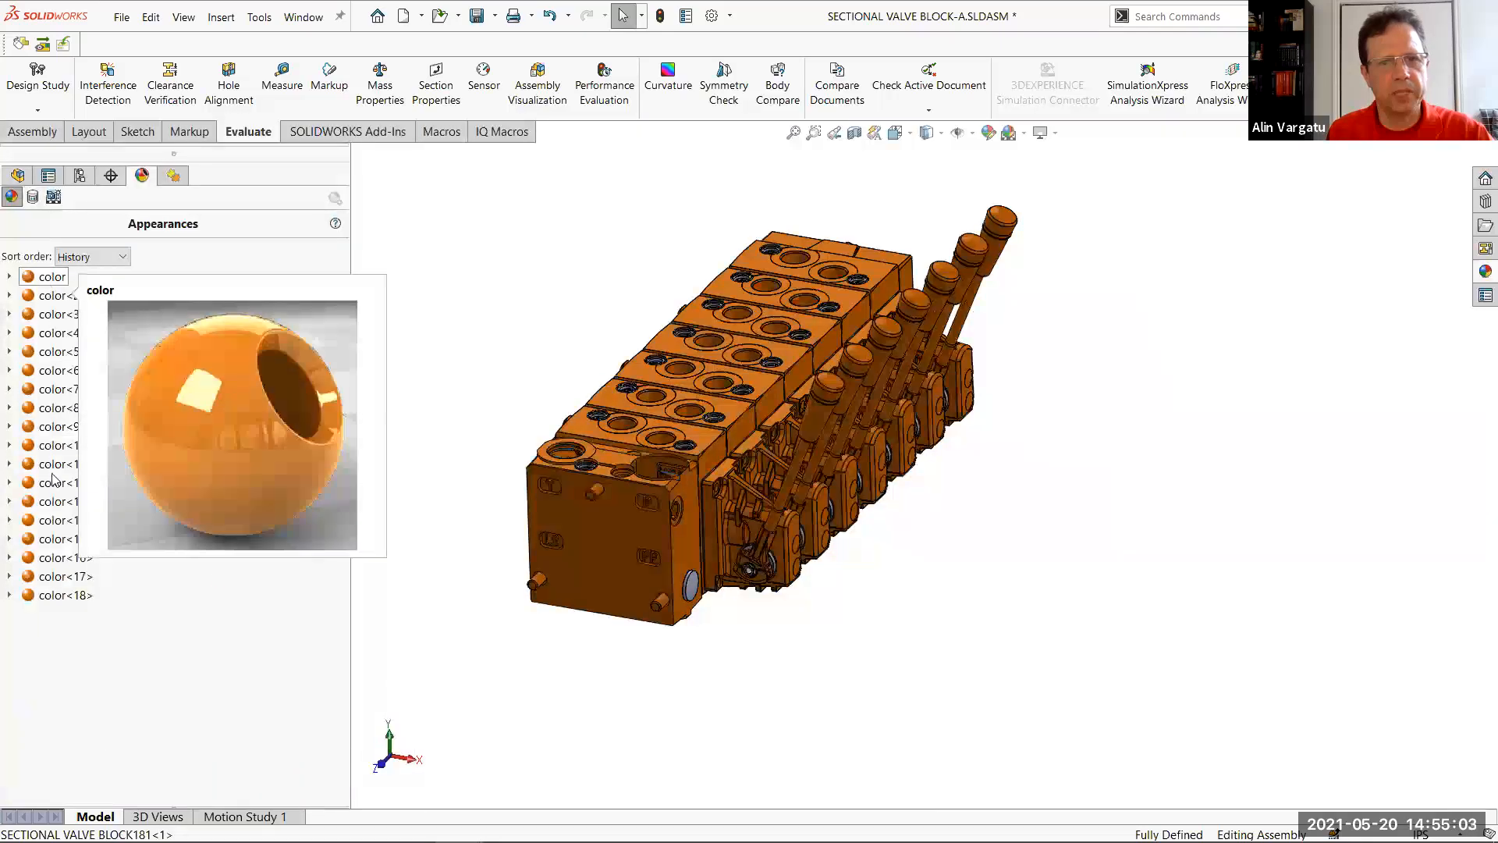
click(59, 279)
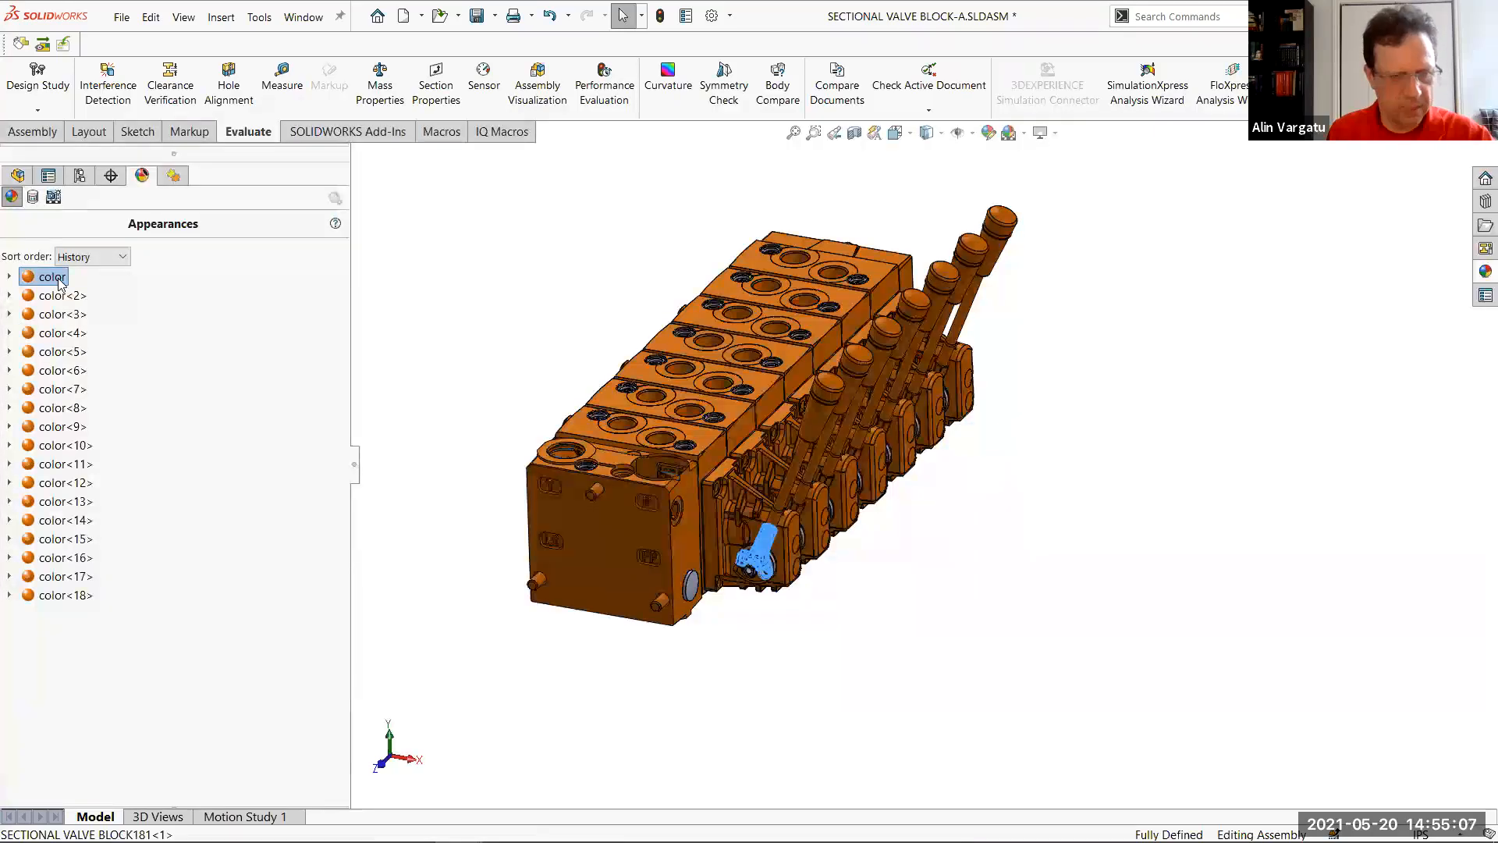
shift+click(82, 593)
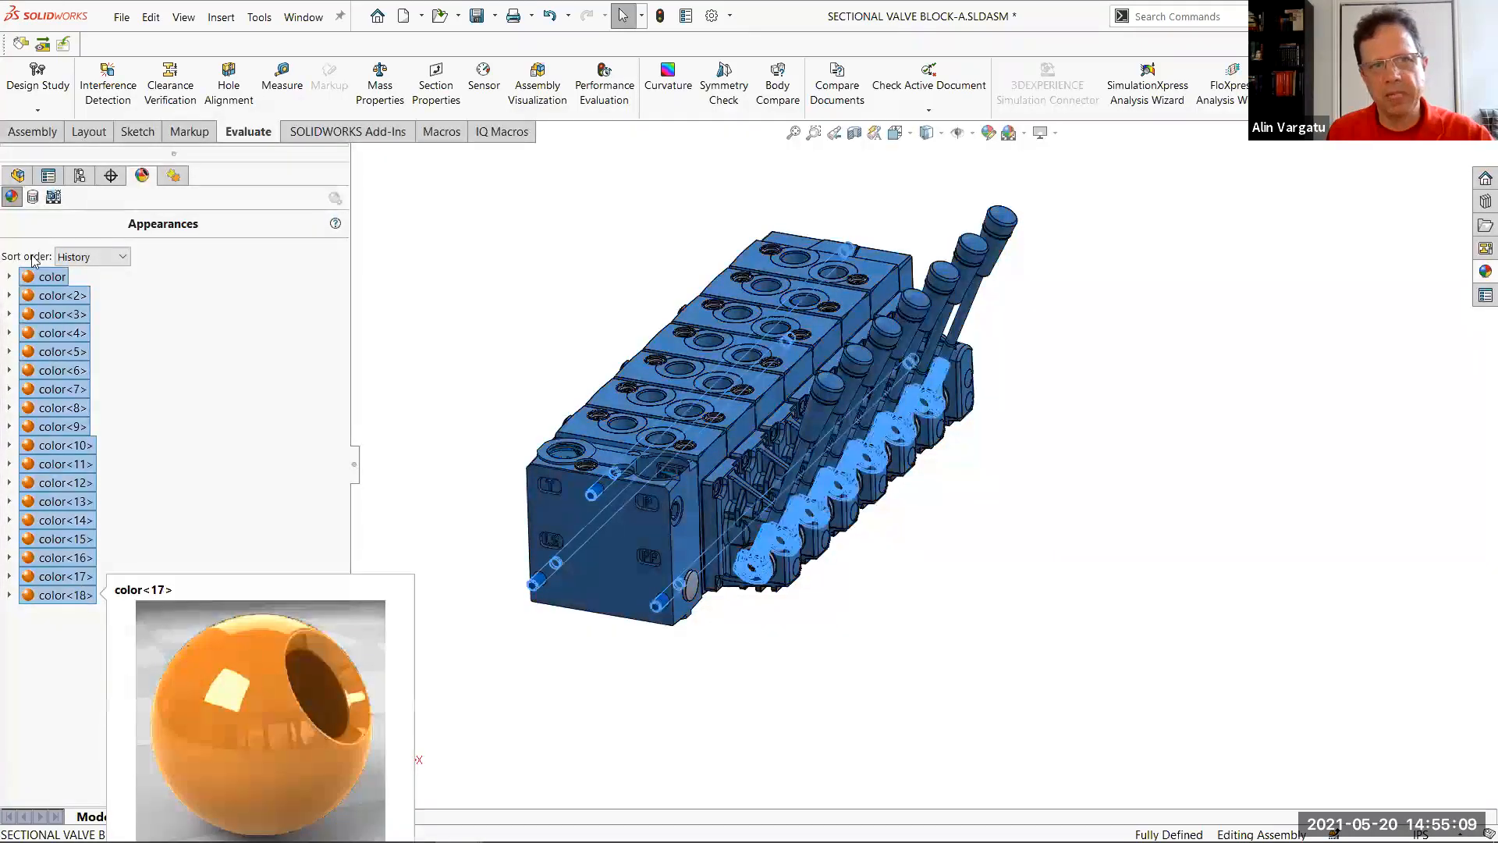
Invert the selection and isolate the components that do not have the orange appearance
right_click(529, 291)
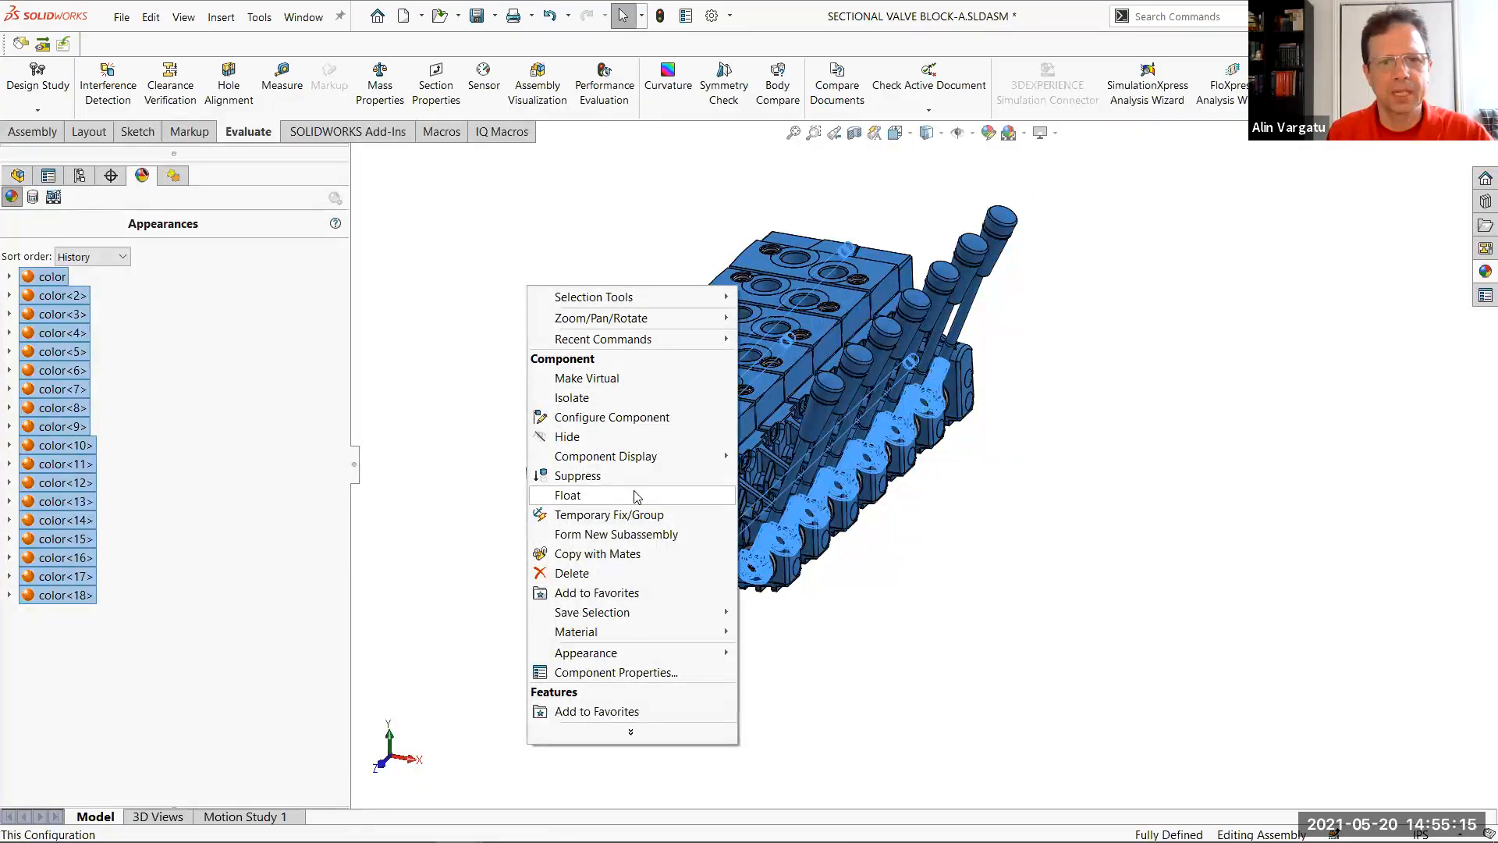
mouse_move(665, 297)
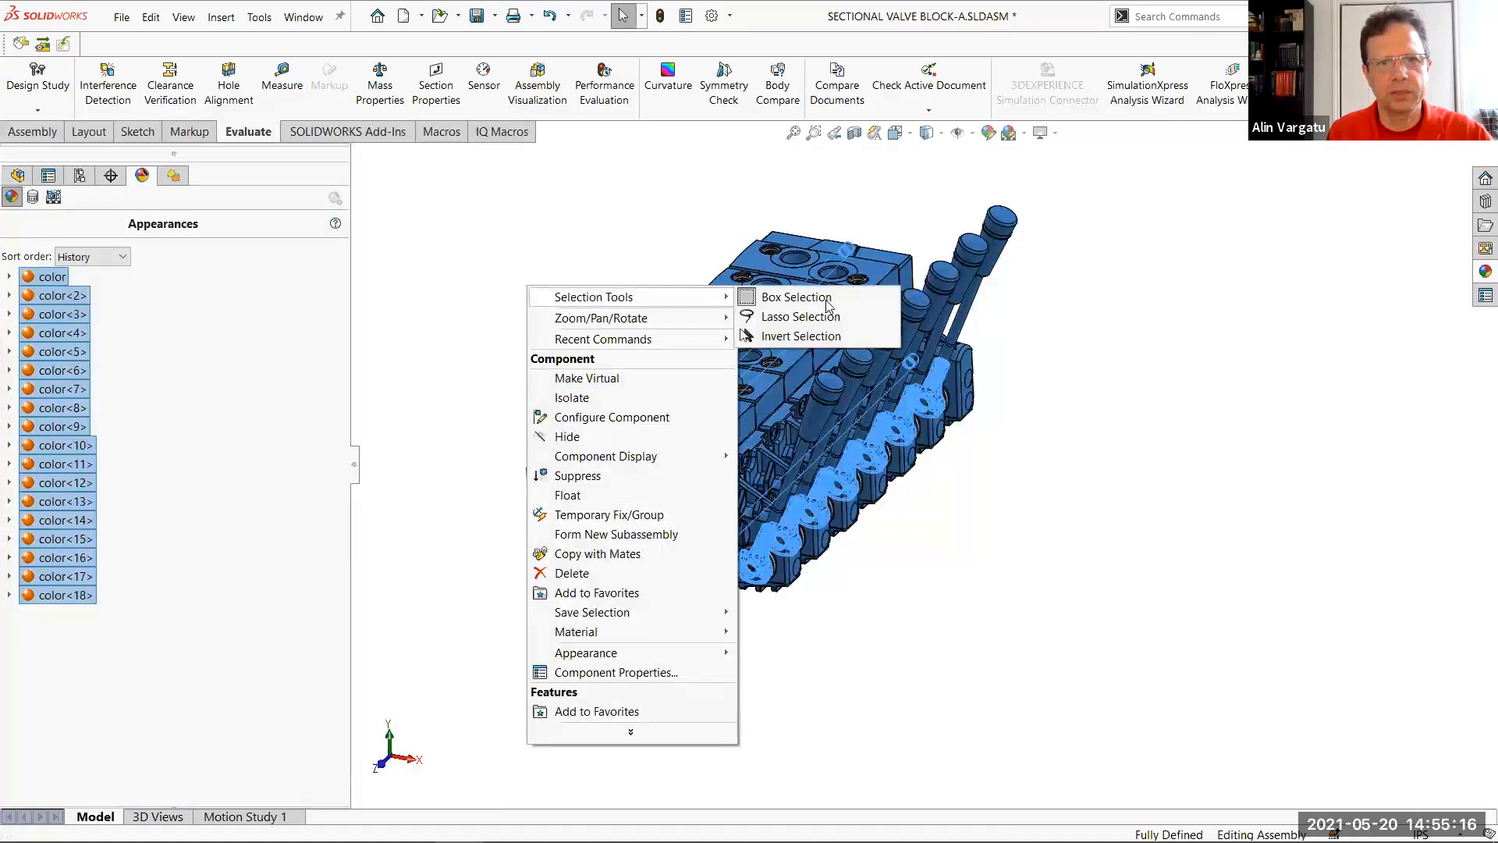
click(811, 337)
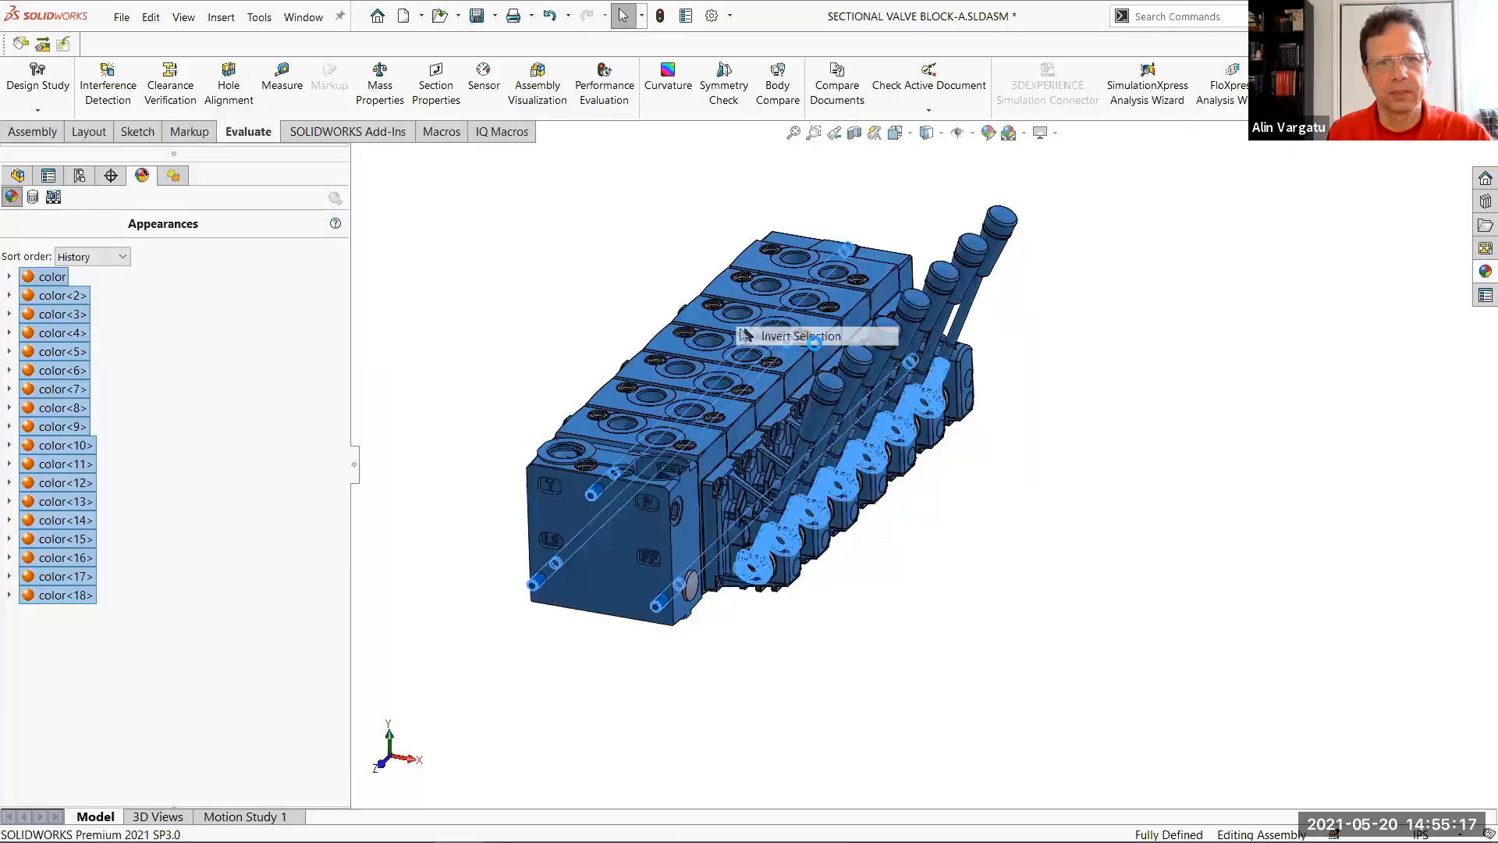
right_click(557, 240)
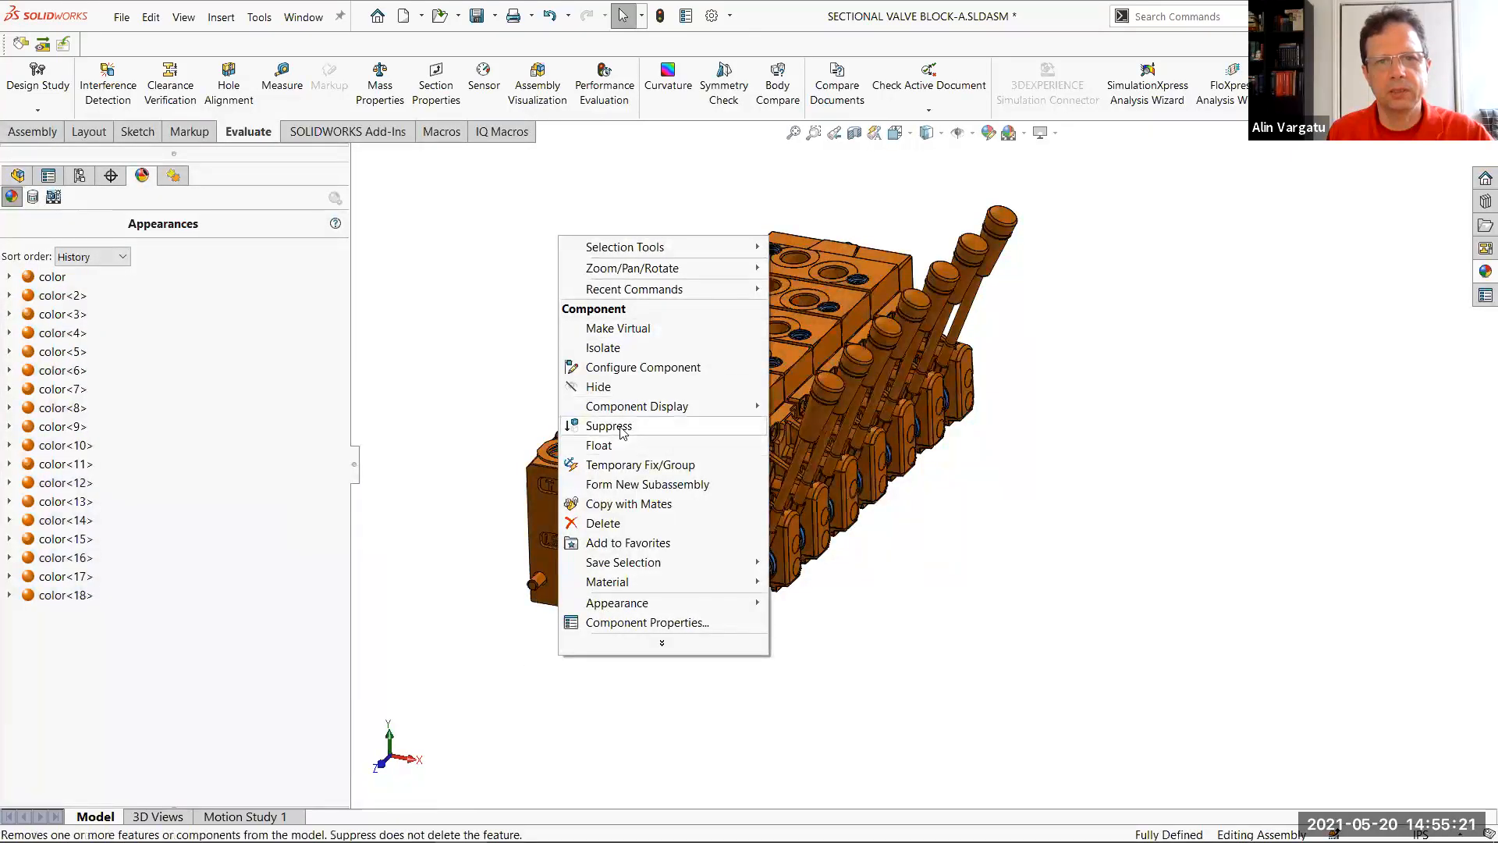
key(Escape)
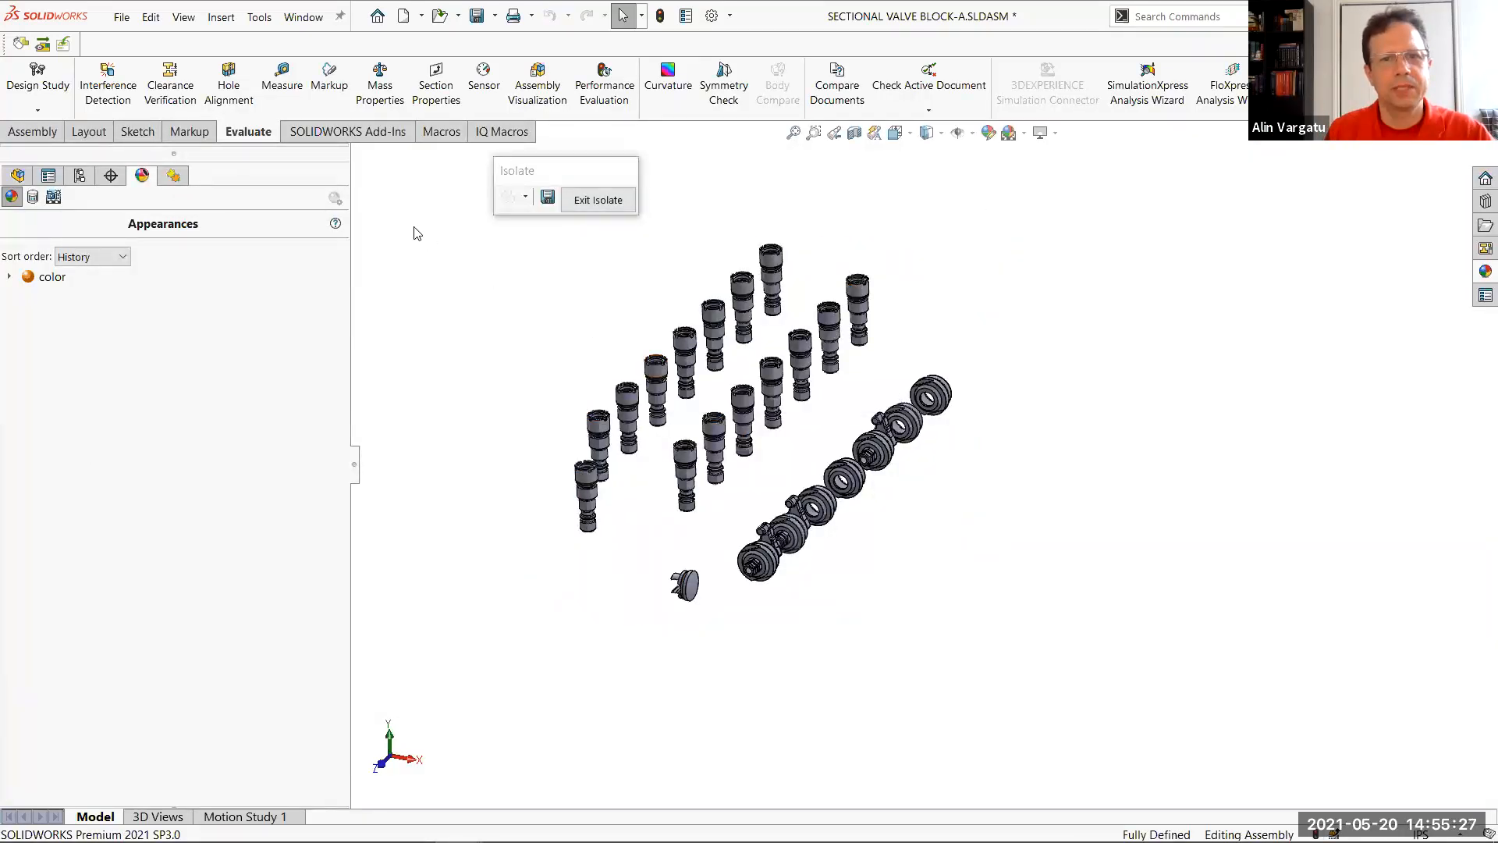
Suppress all of the isolated components and exit the isolated view
drag(1193, 668, 434, 201)
right_click(1110, 486)
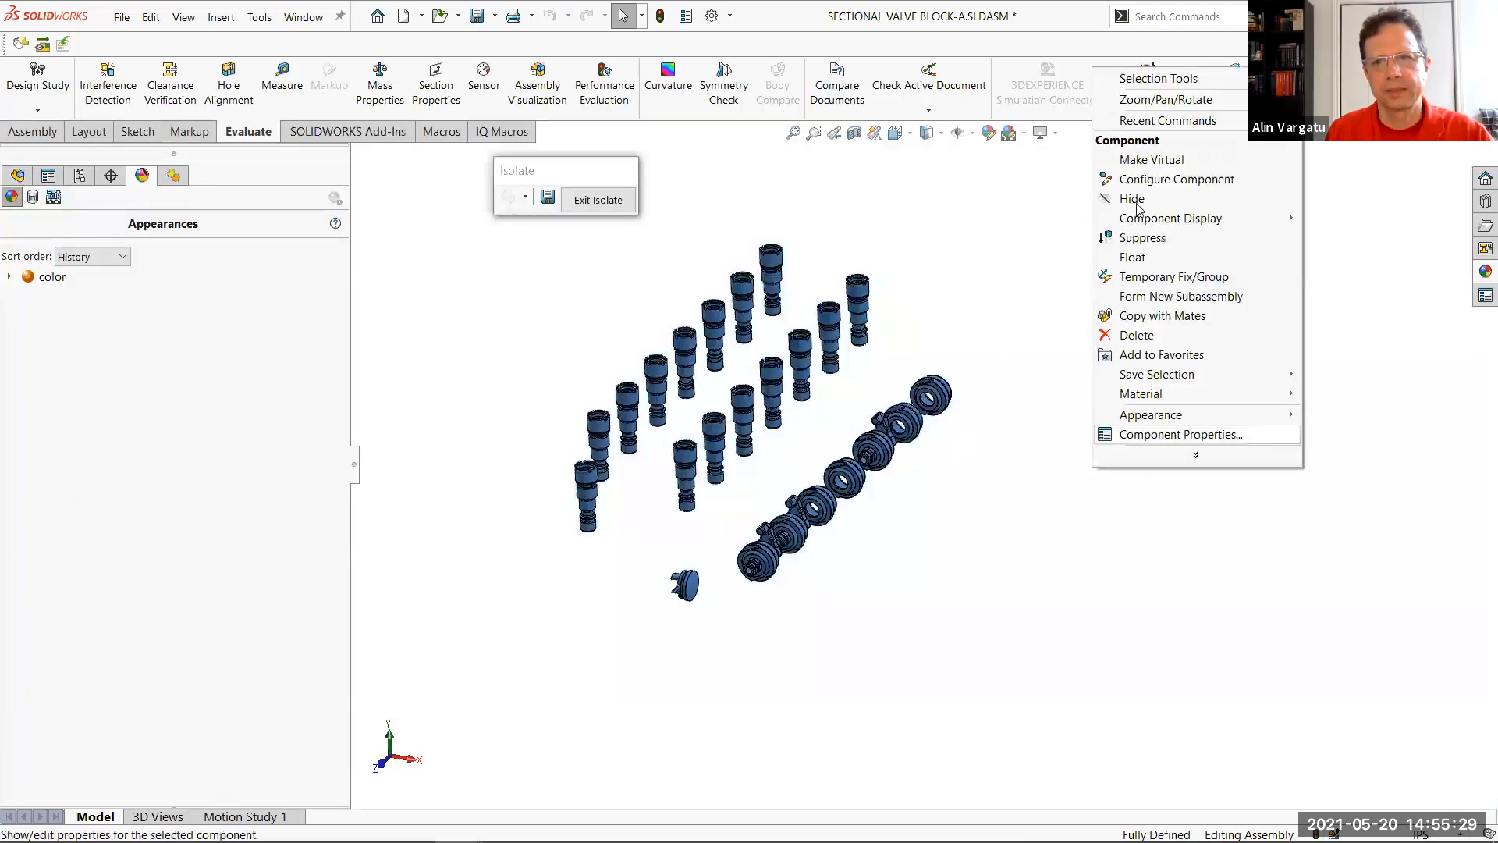
click(1119, 255)
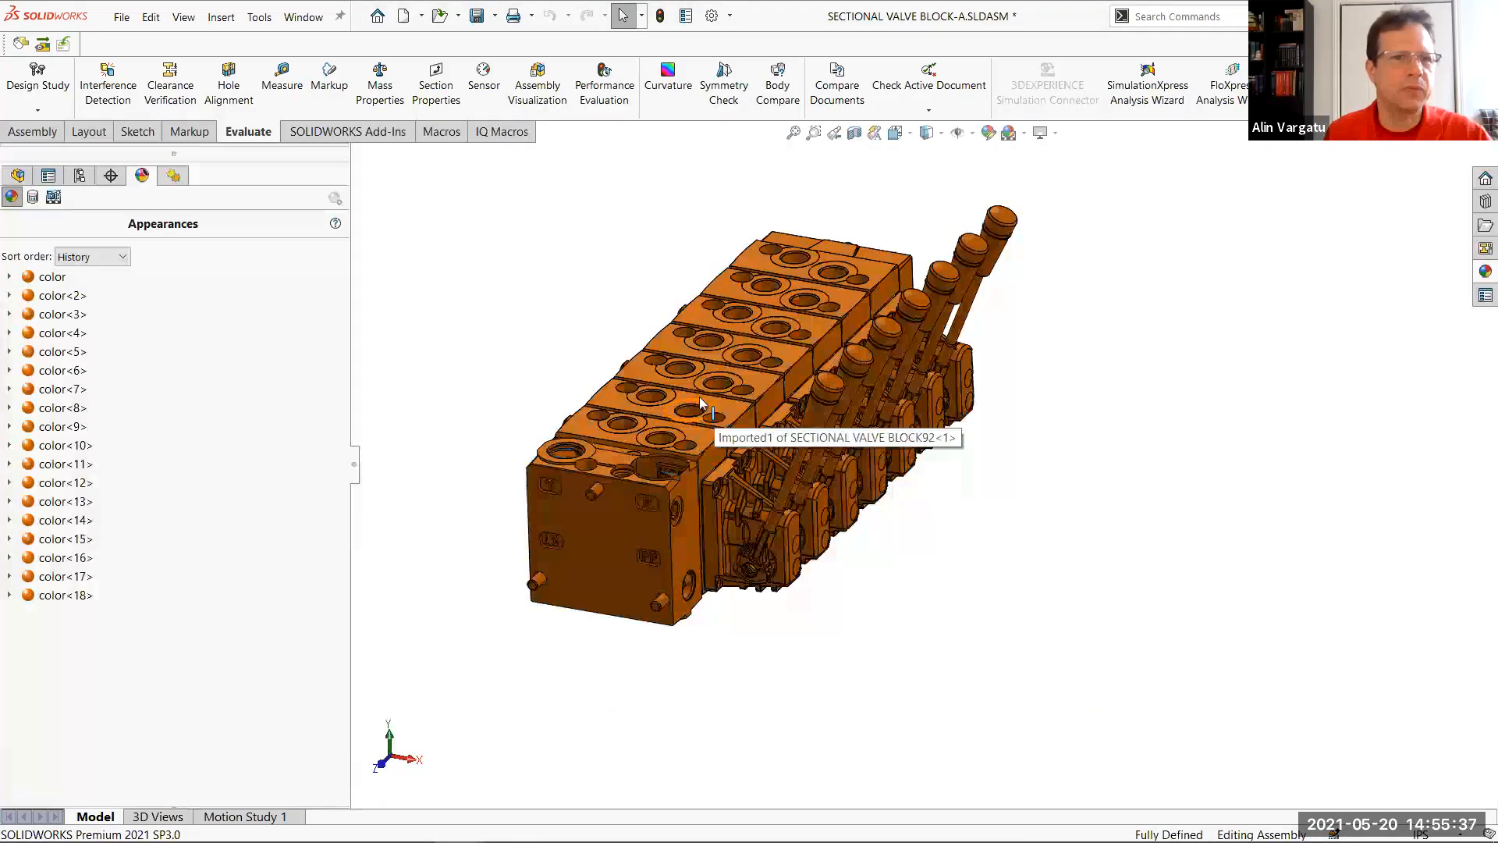
click(55, 278)
shift+click(60, 590)
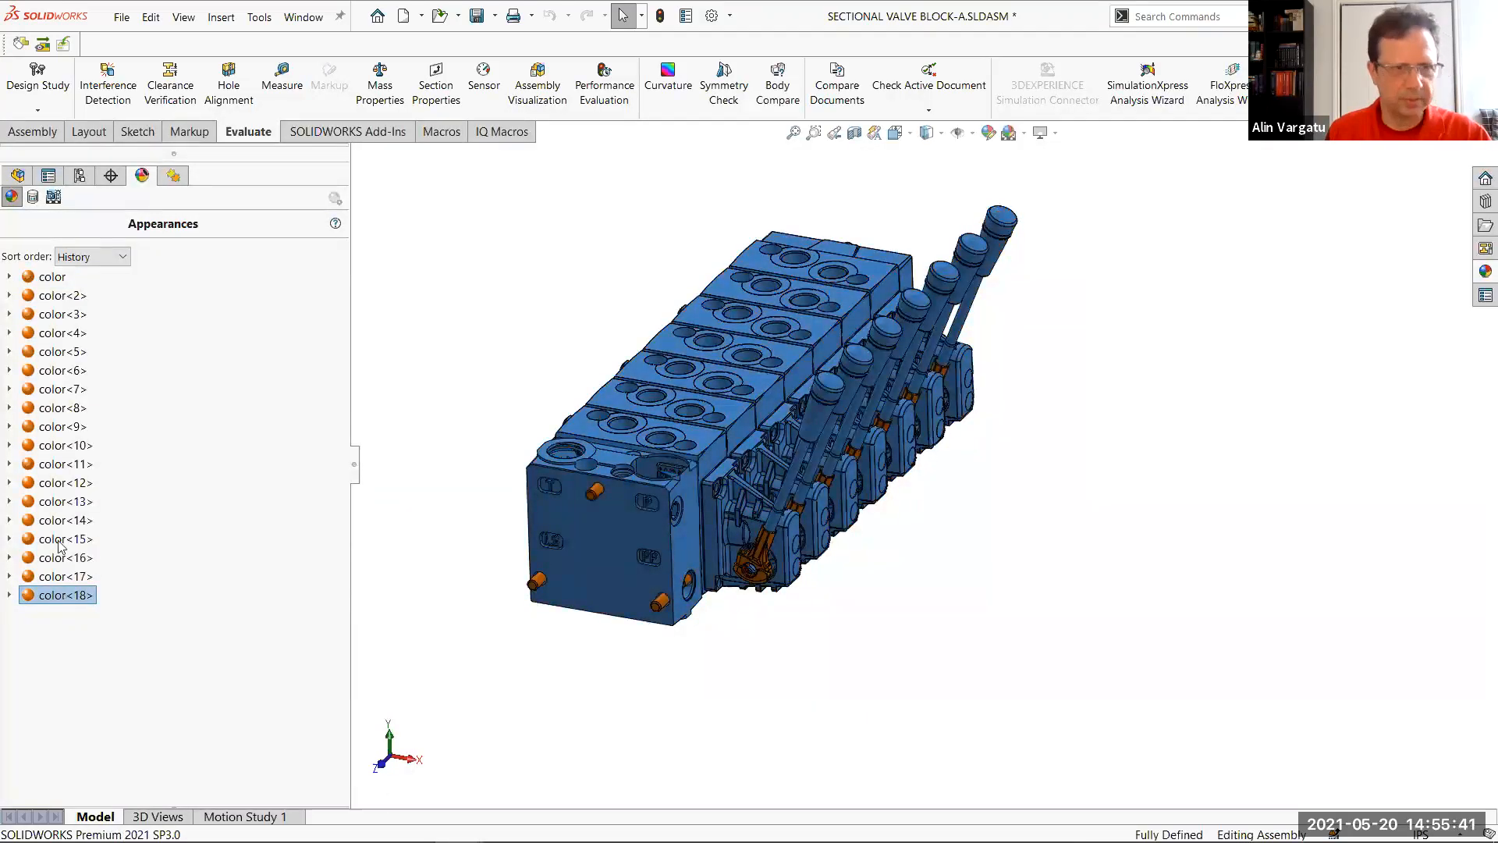
right_click(74, 593)
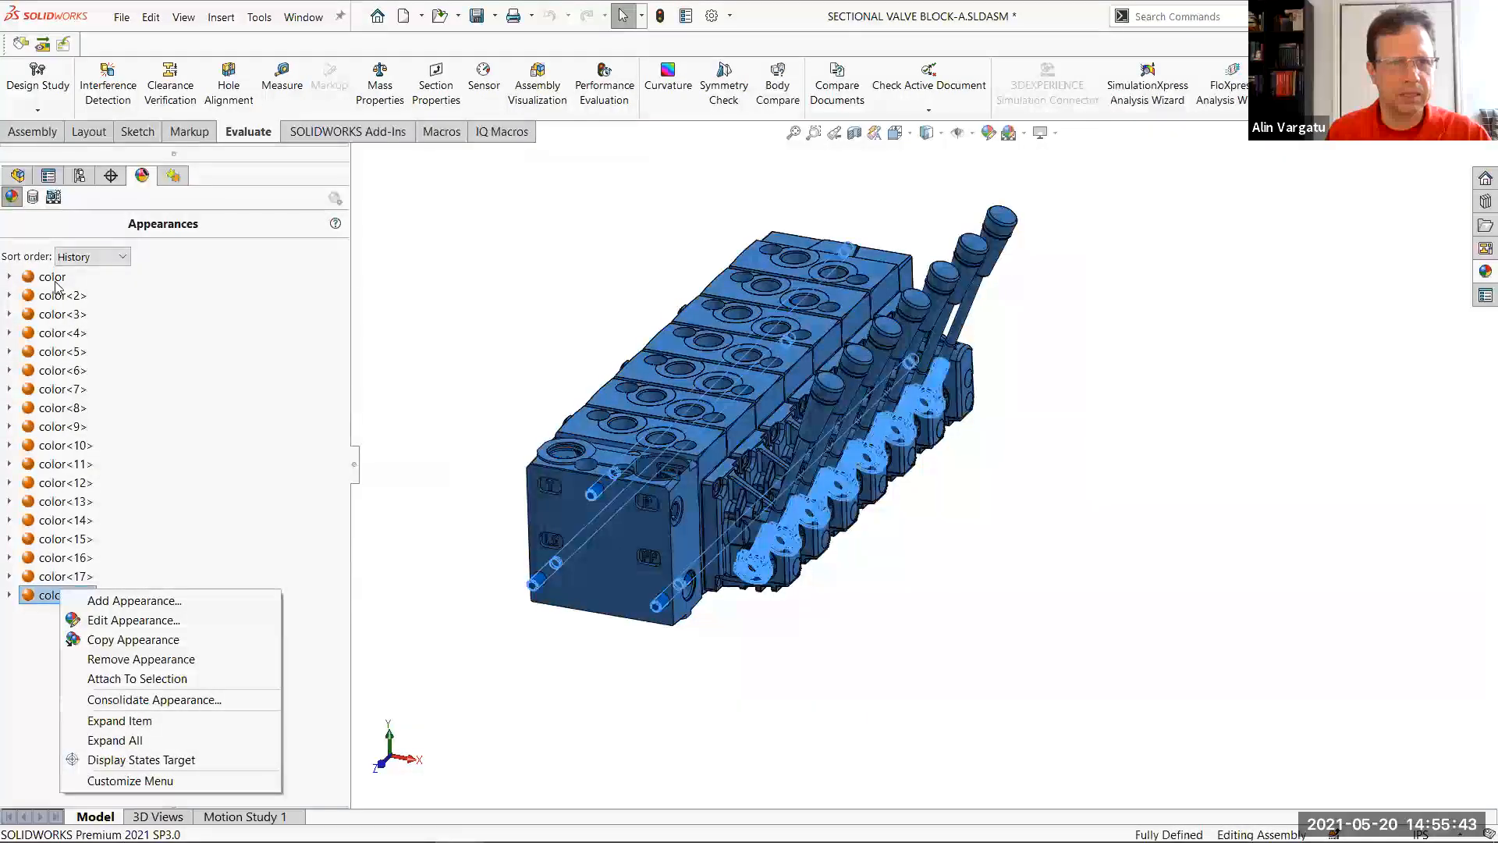
click(55, 278)
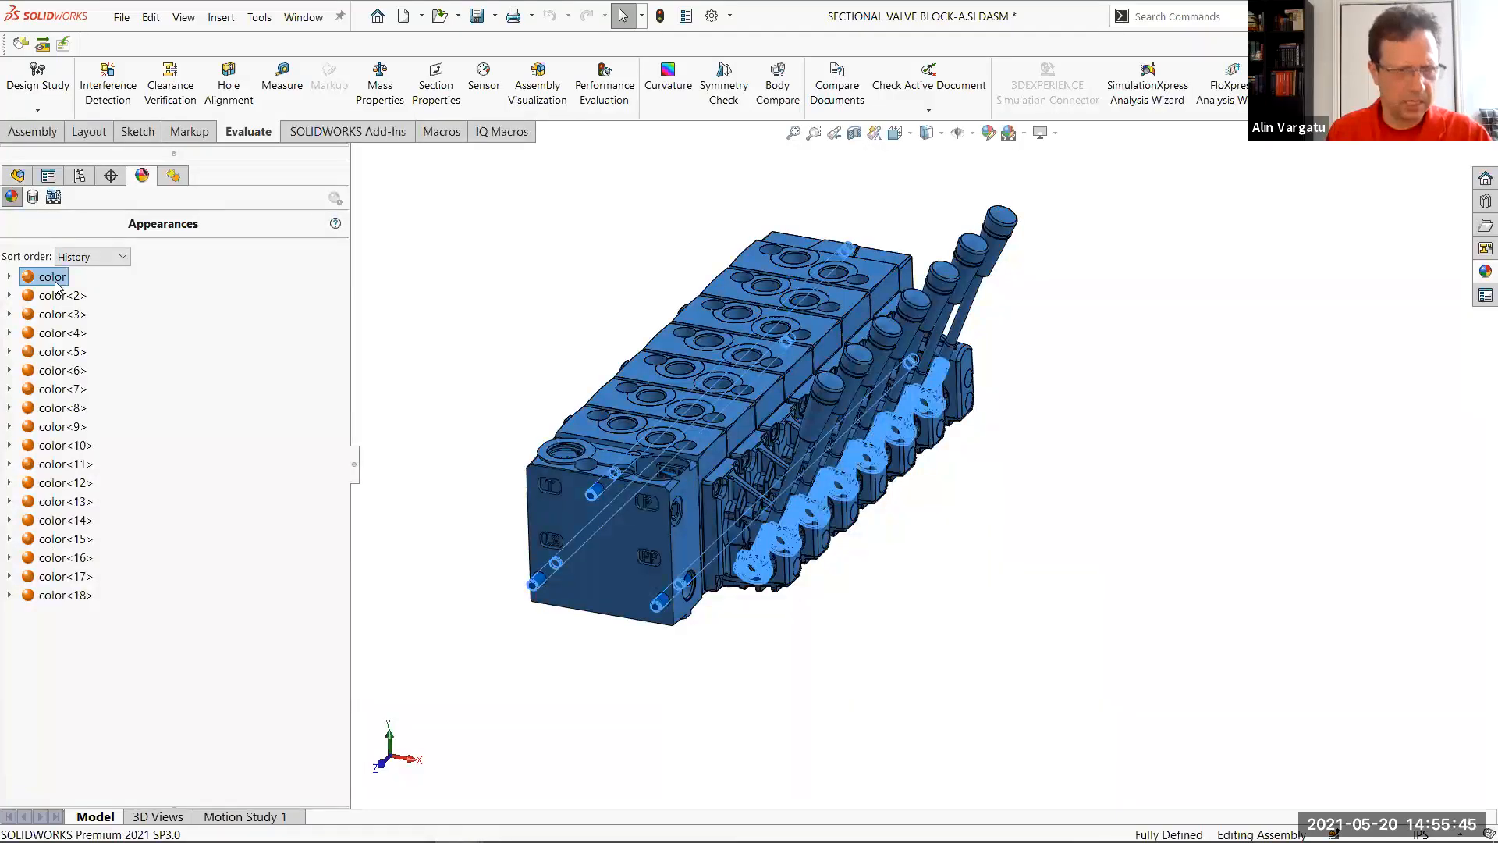
right_click(56, 284)
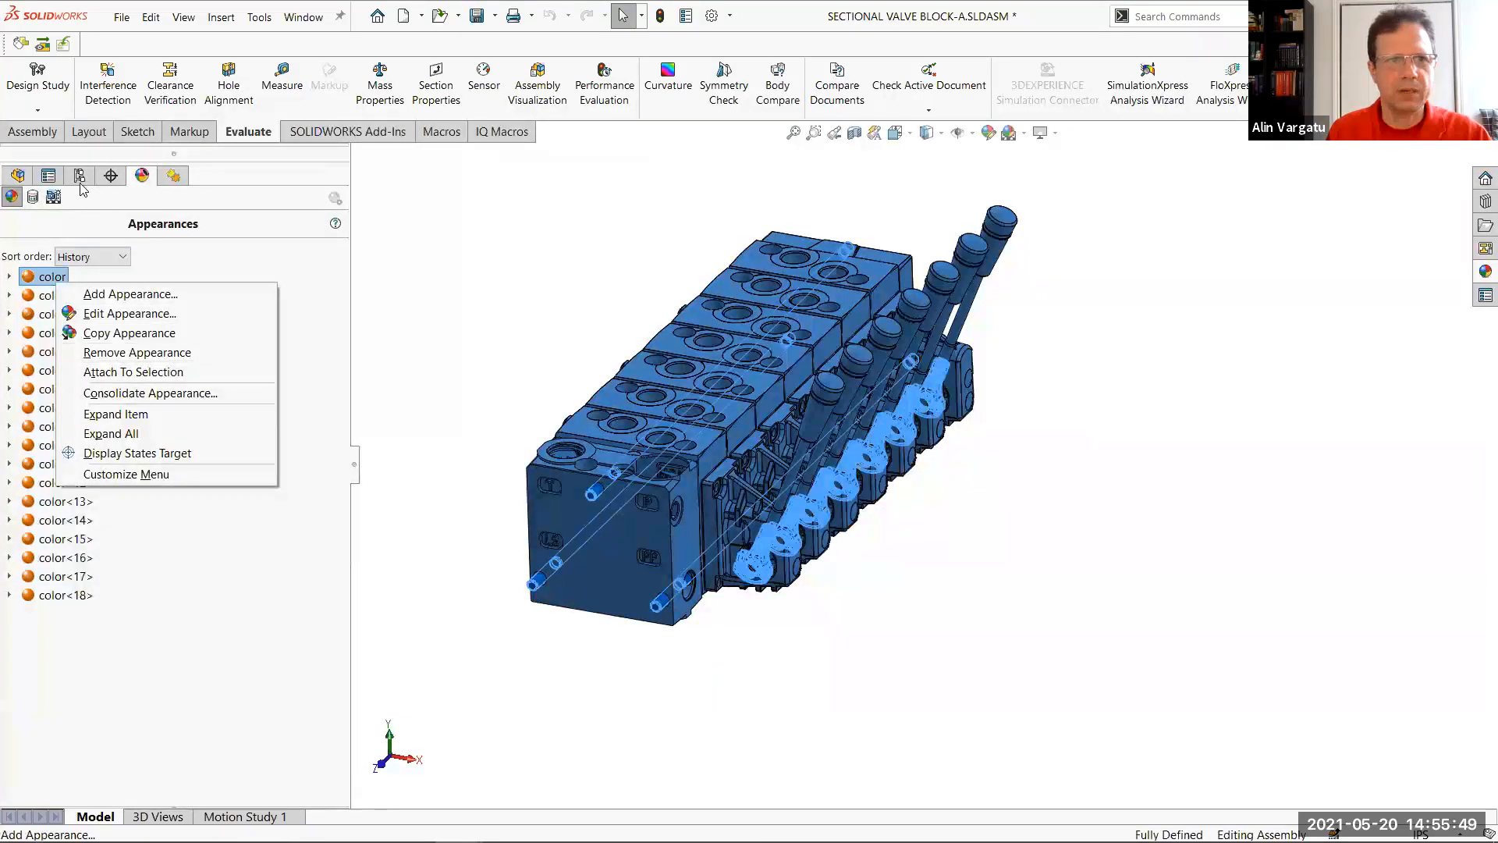
Look through the configuration and display state options and search the commands for "remo" to find a way of removing appearances
click(137, 452)
right_click(219, 727)
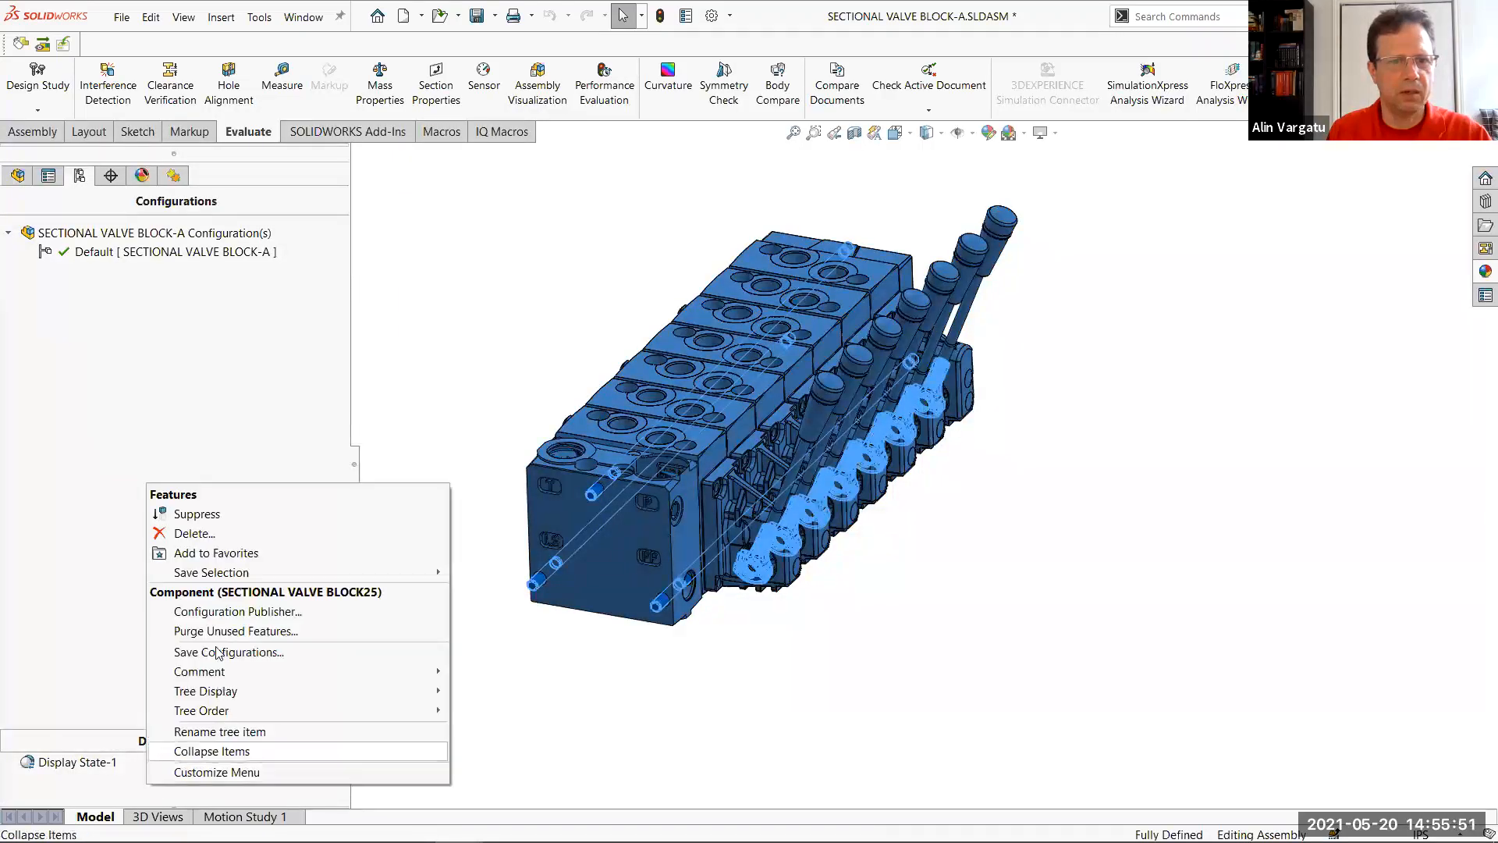
click(572, 266)
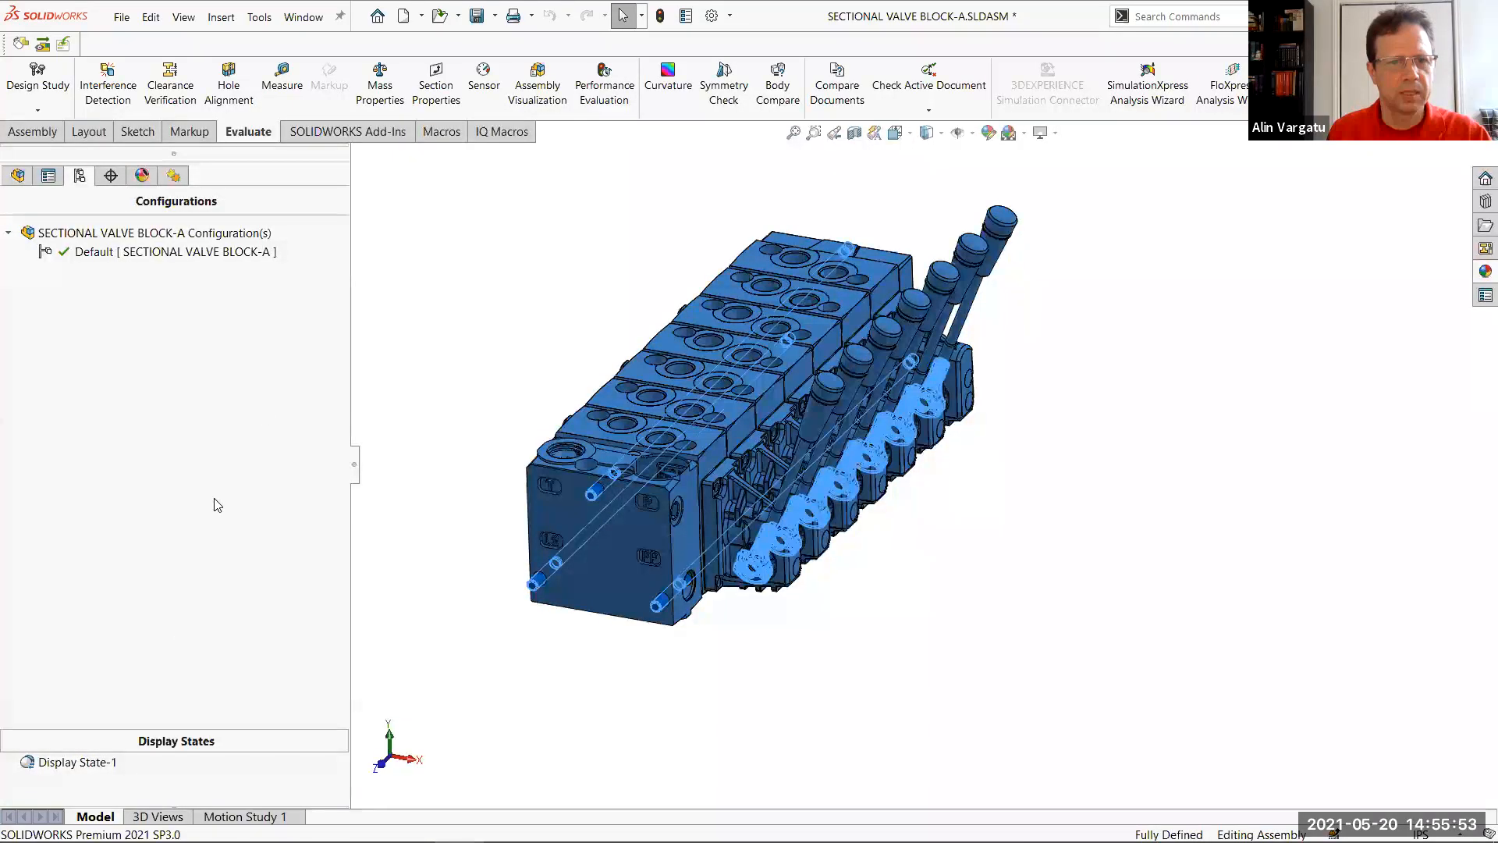
right_click(214, 497)
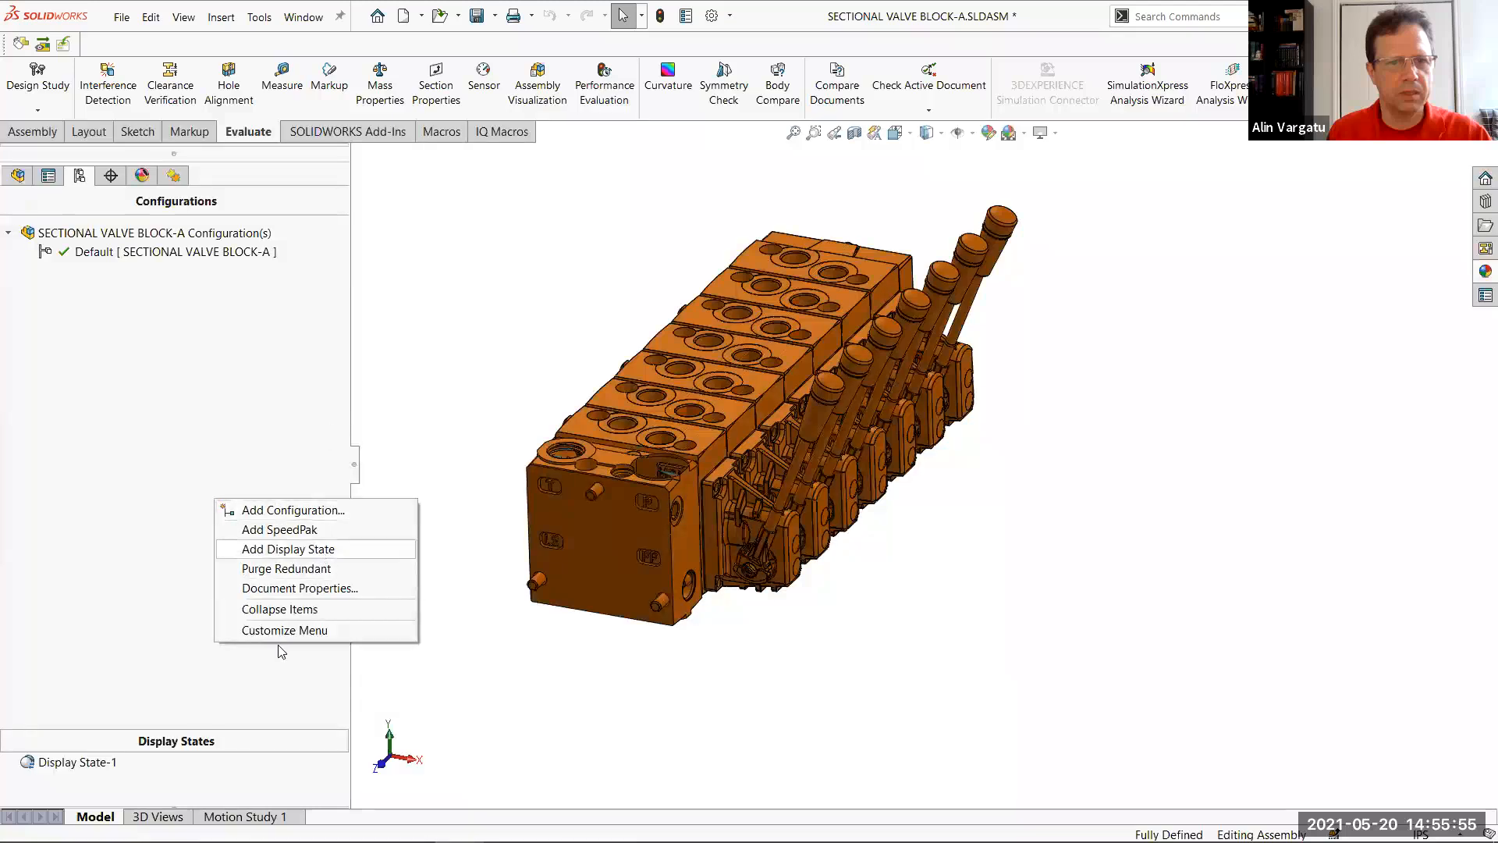
right_click(176, 781)
right_click(172, 770)
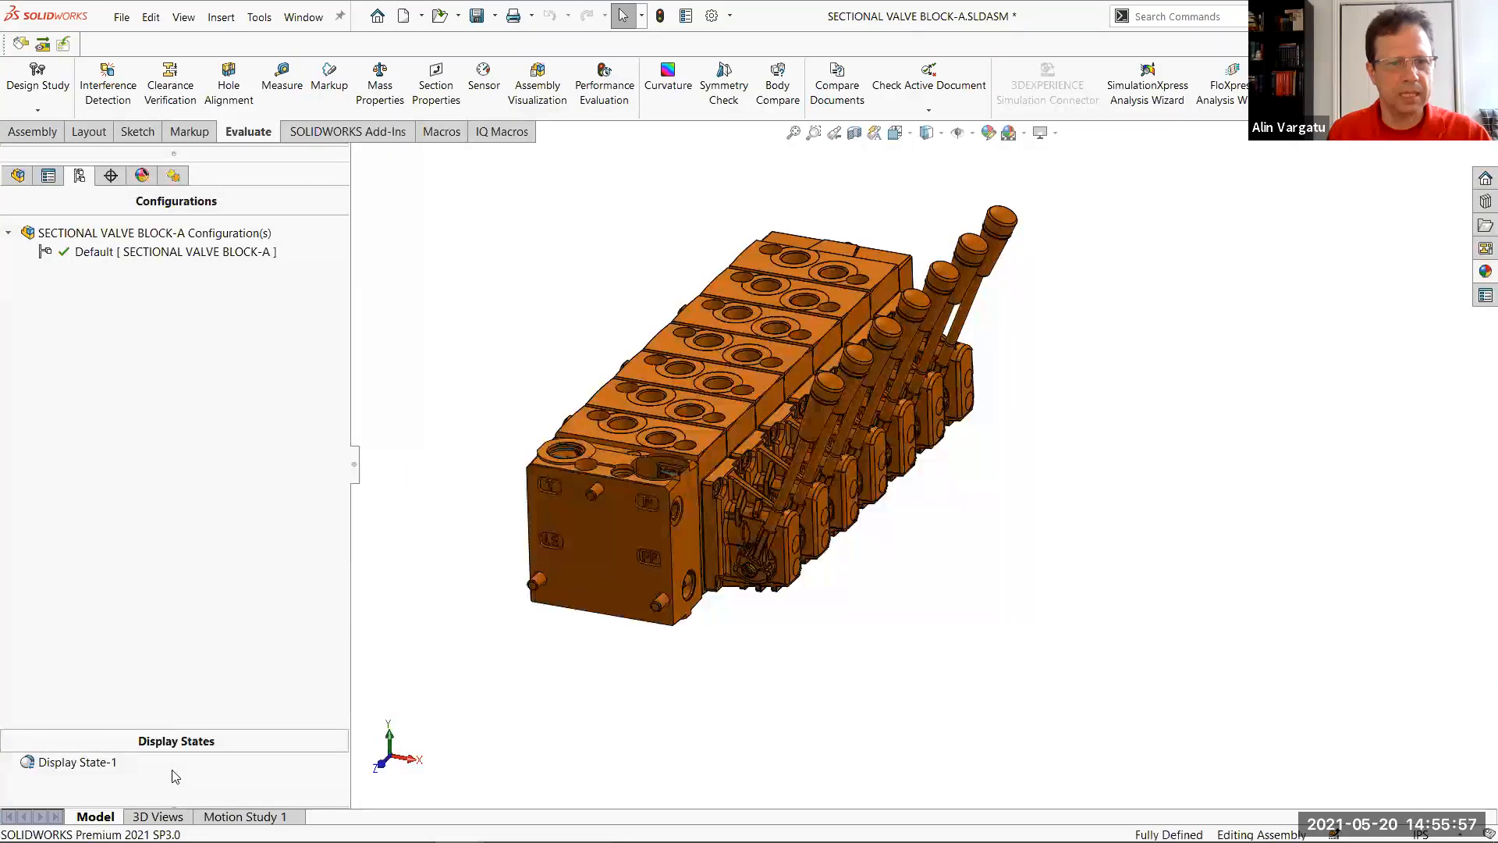
right_click(100, 771)
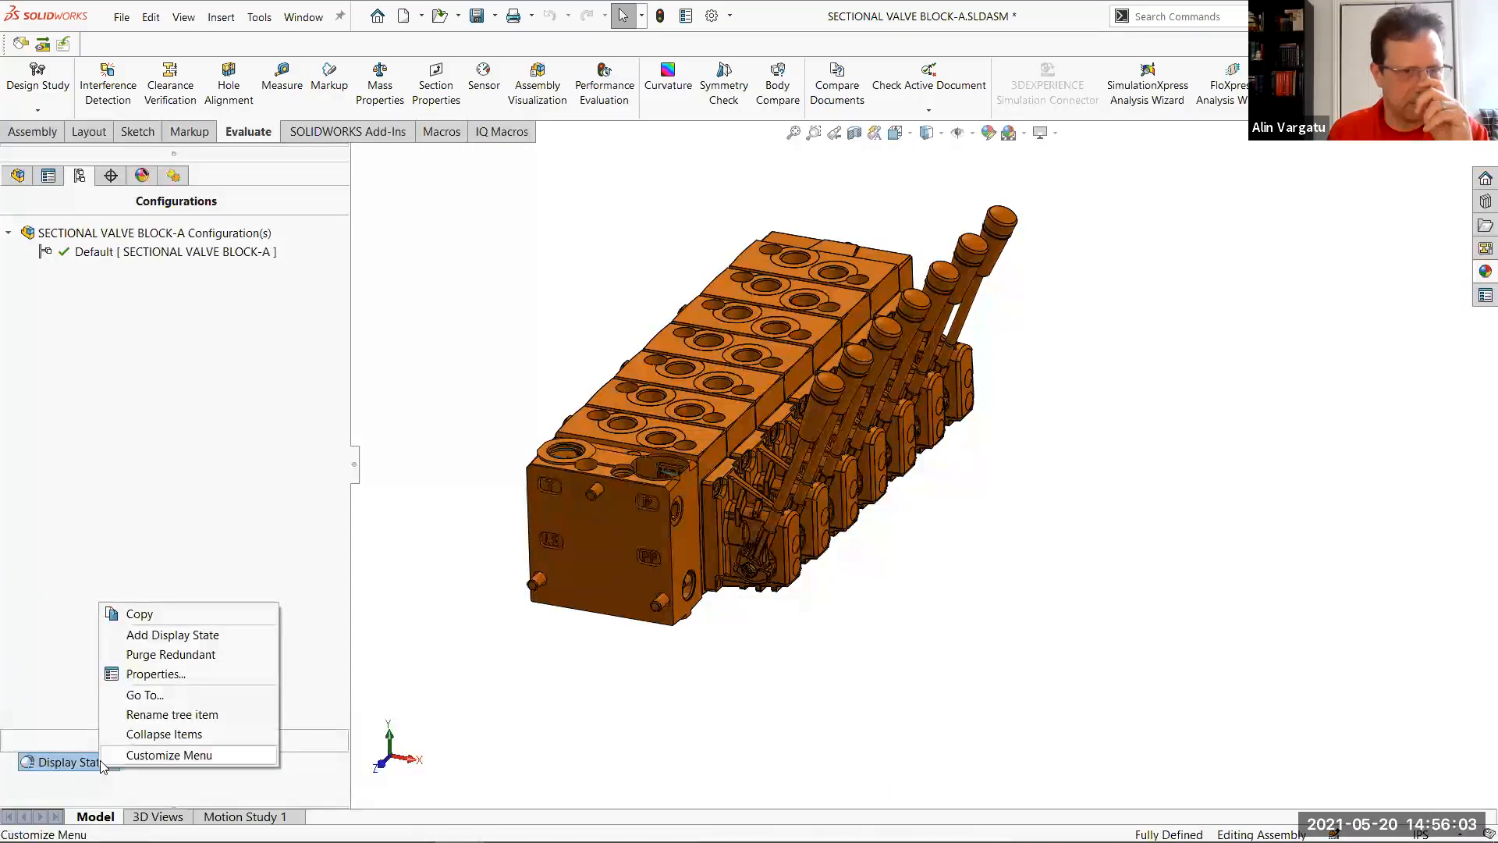
right_click(200, 467)
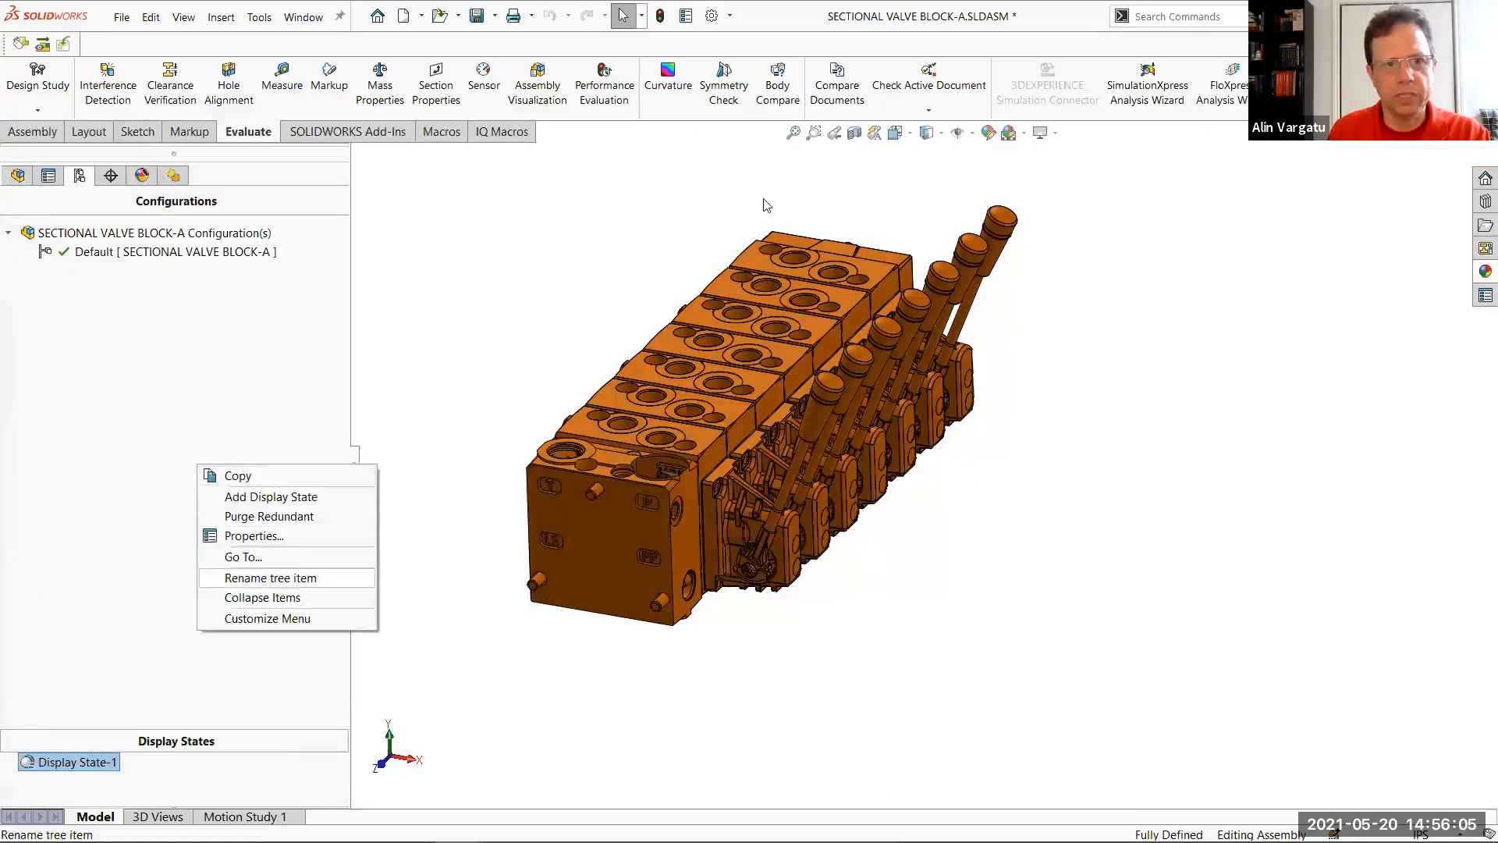
click(1216, 17)
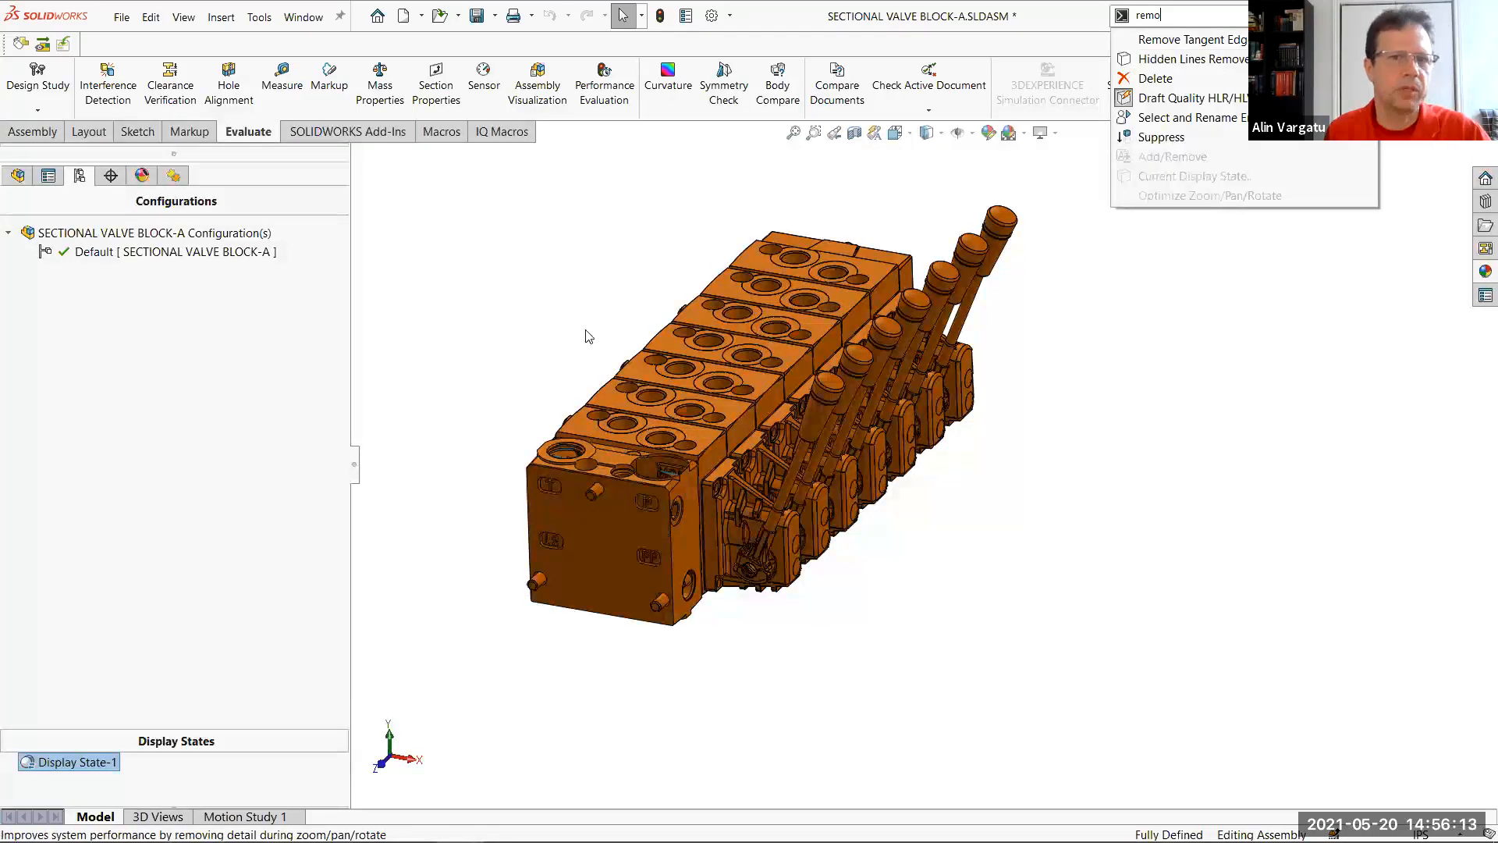
click(462, 340)
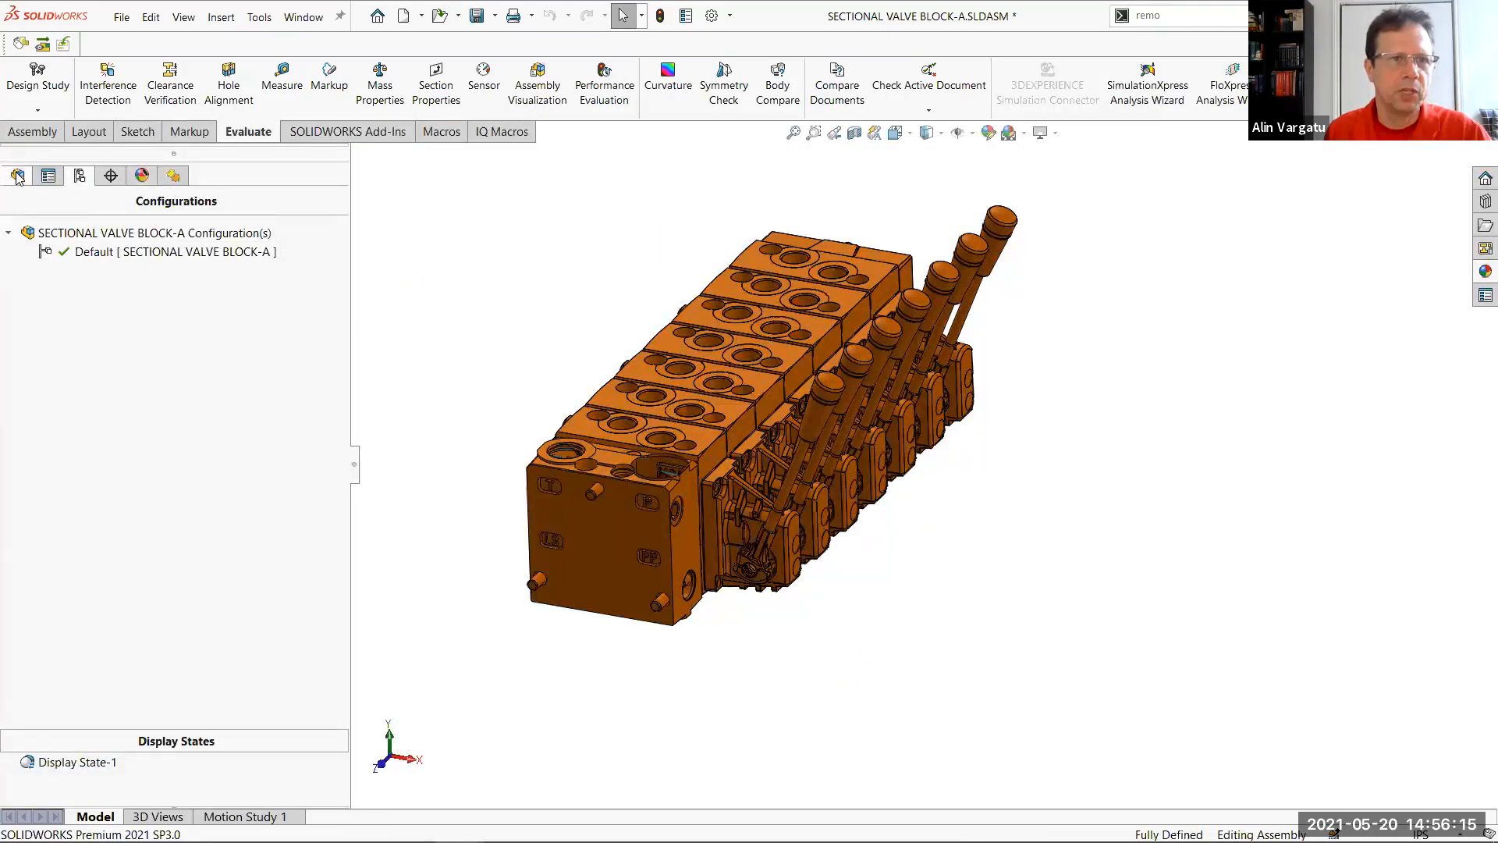
Remove the component appearances from the top-level SECTIONAL VALVE BLOCK-A assembly
click(18, 176)
scroll(333, 240, up, 8)
right_click(131, 220)
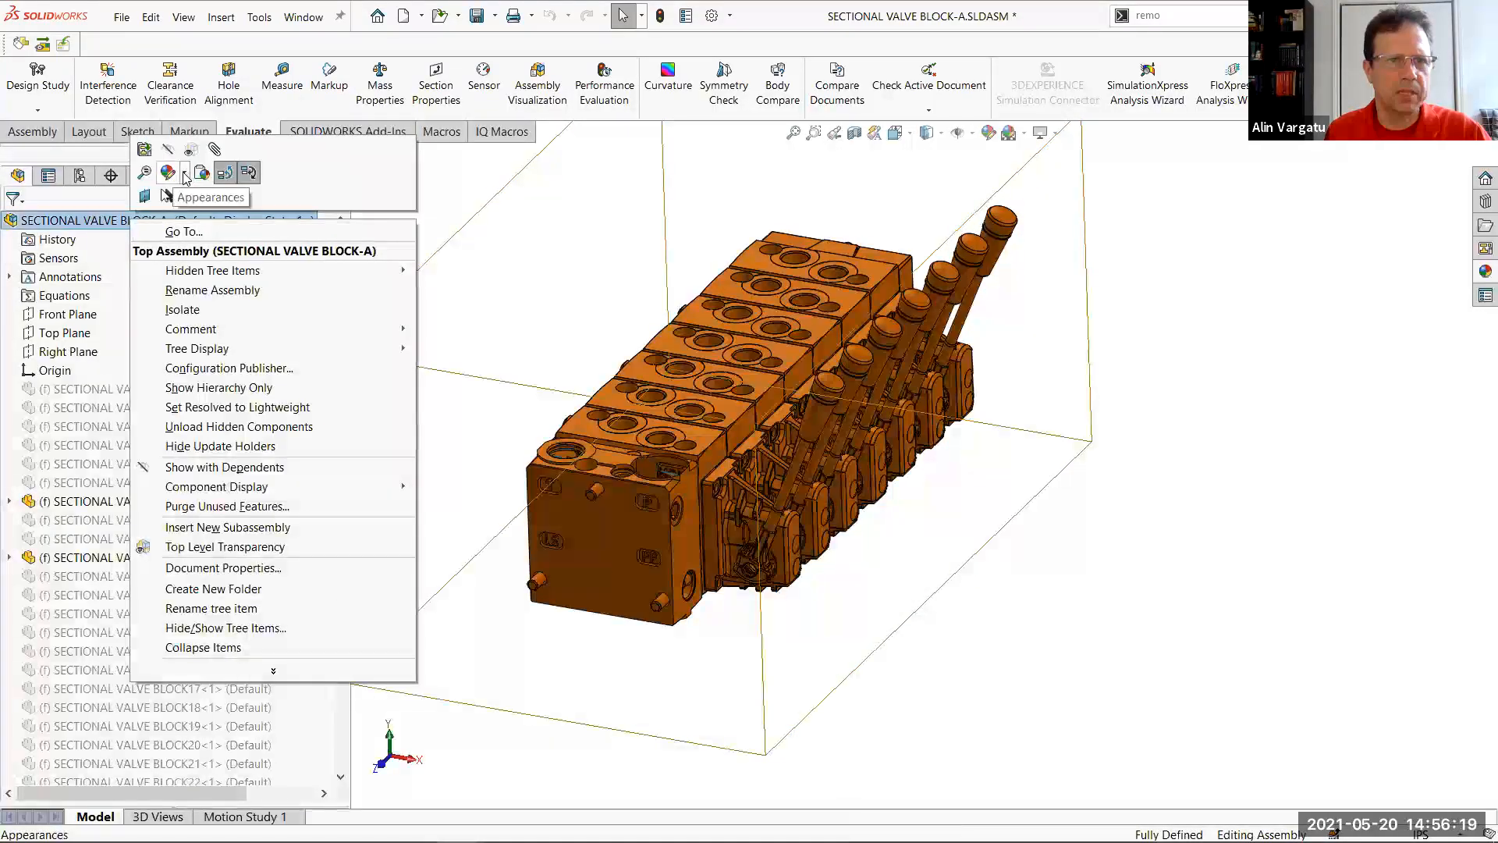
click(185, 177)
click(185, 175)
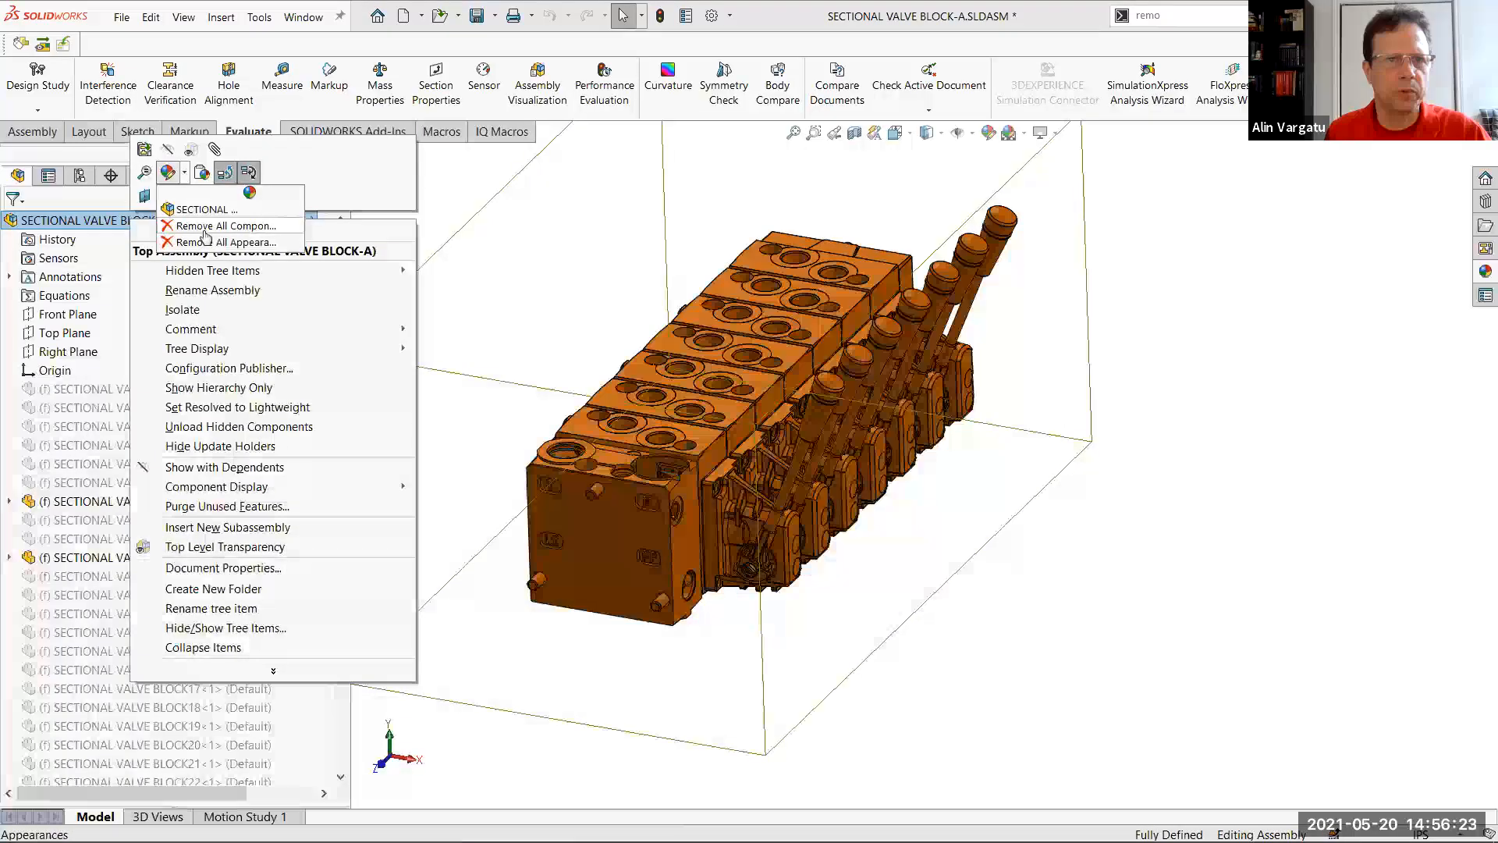
click(207, 241)
click(789, 438)
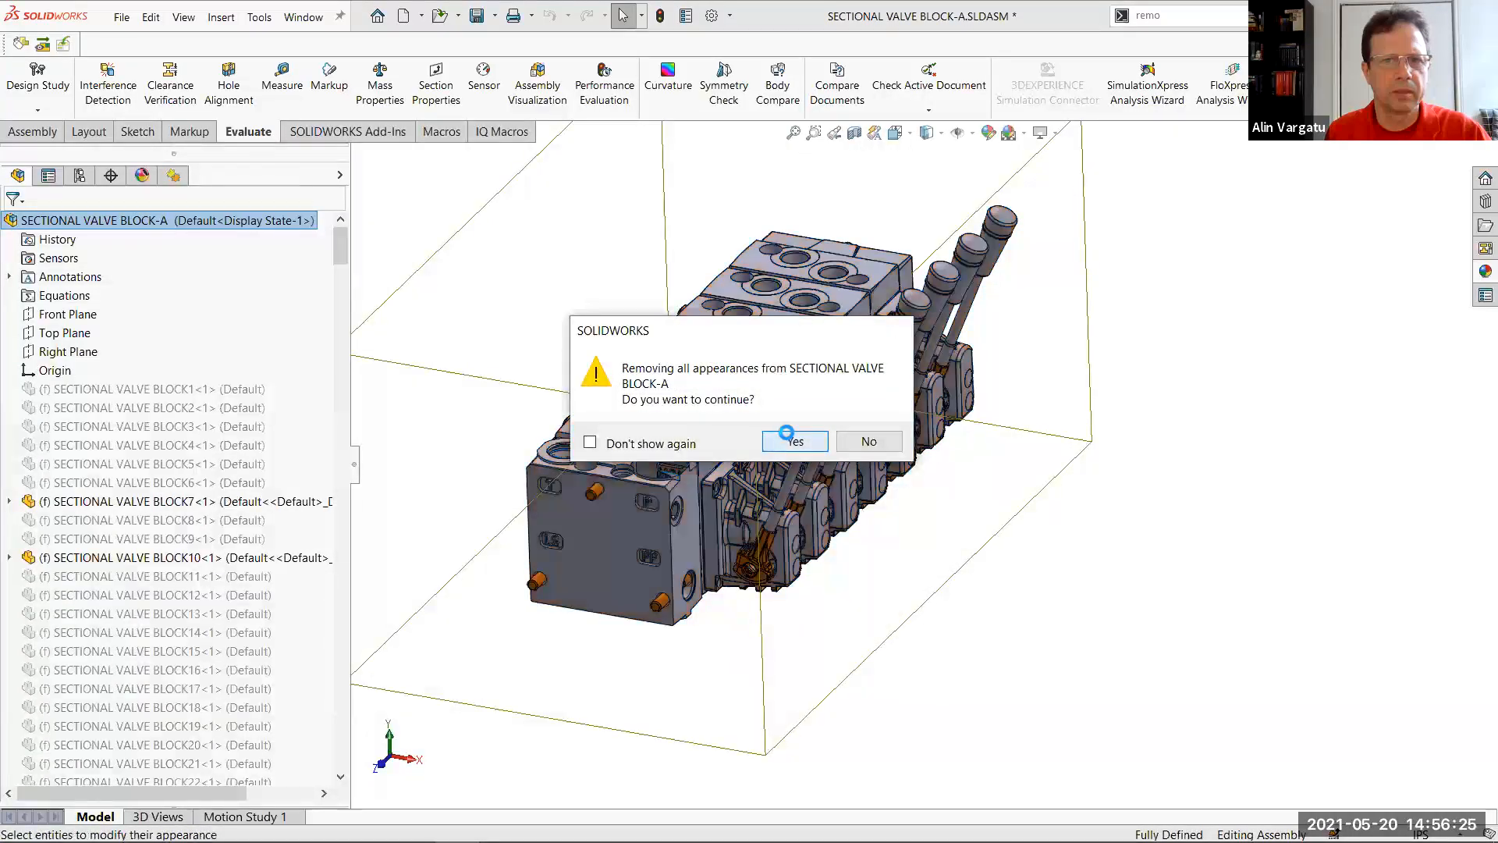
Check the appearance list and remove the remaining orange appearances from the top-level assembly
click(140, 177)
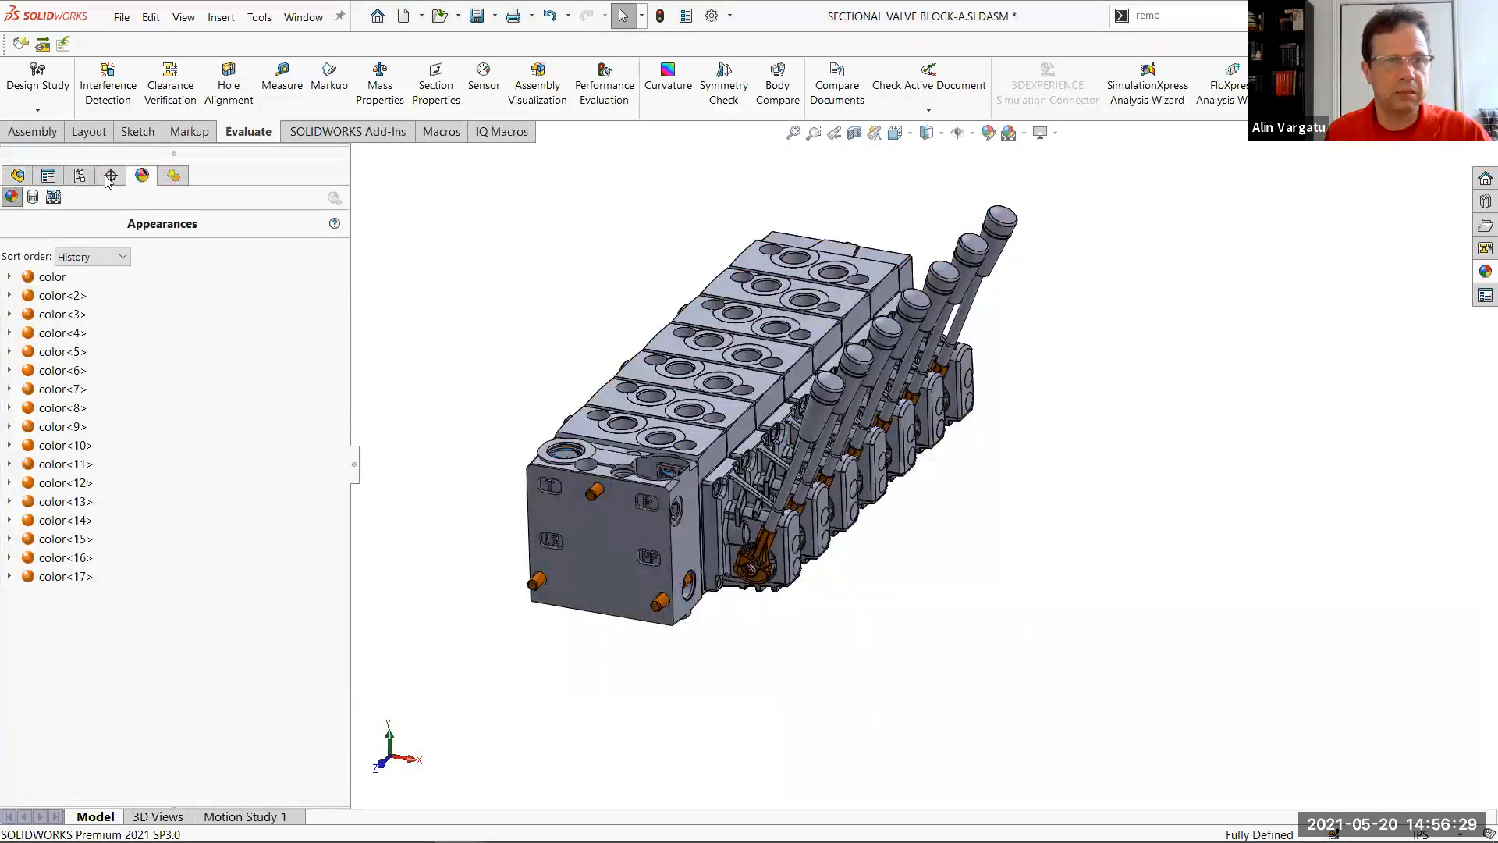
click(18, 175)
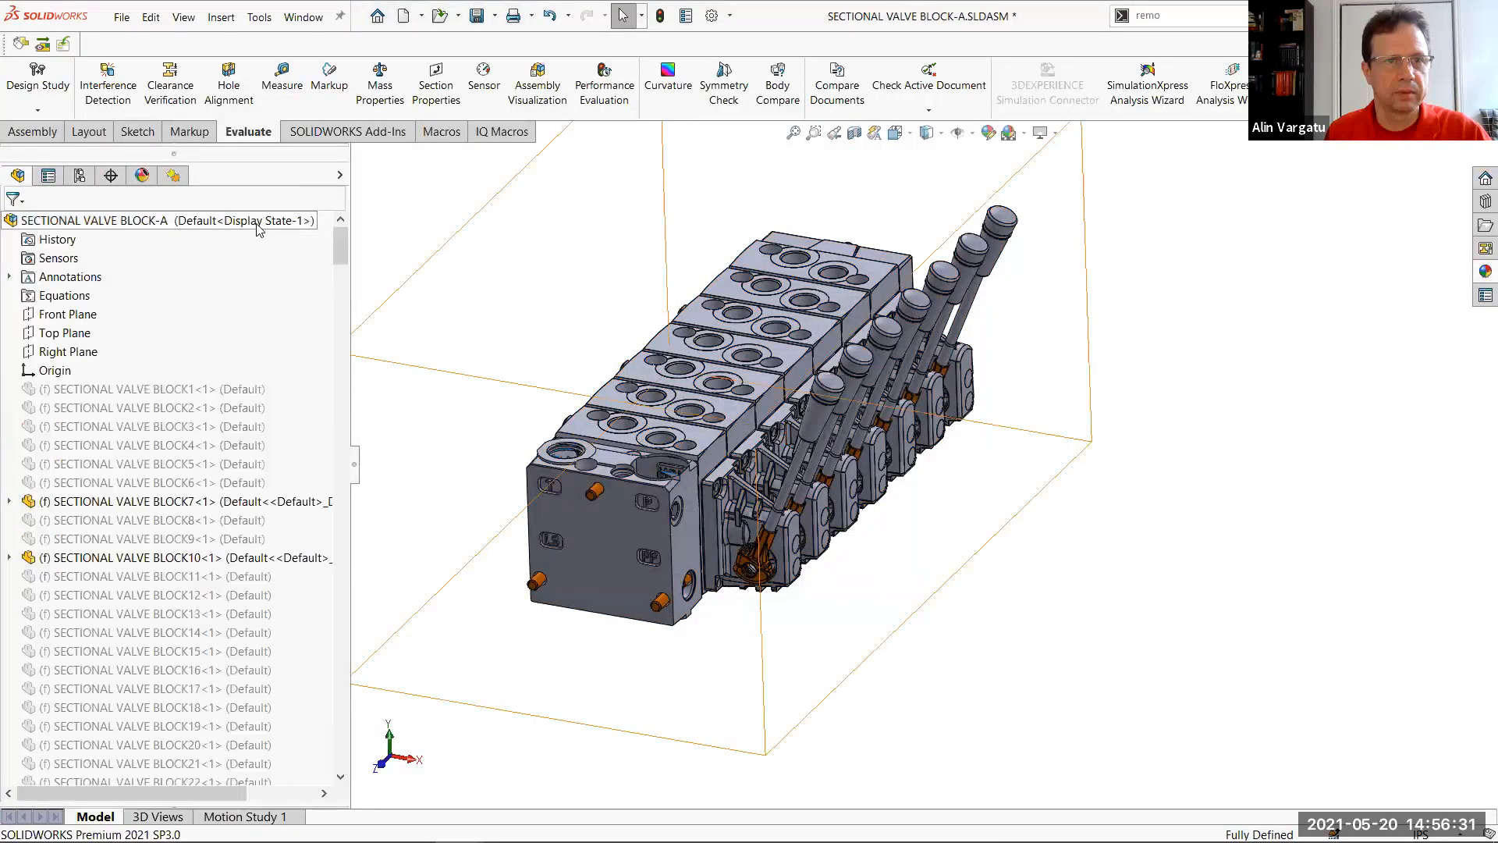
right_click(258, 221)
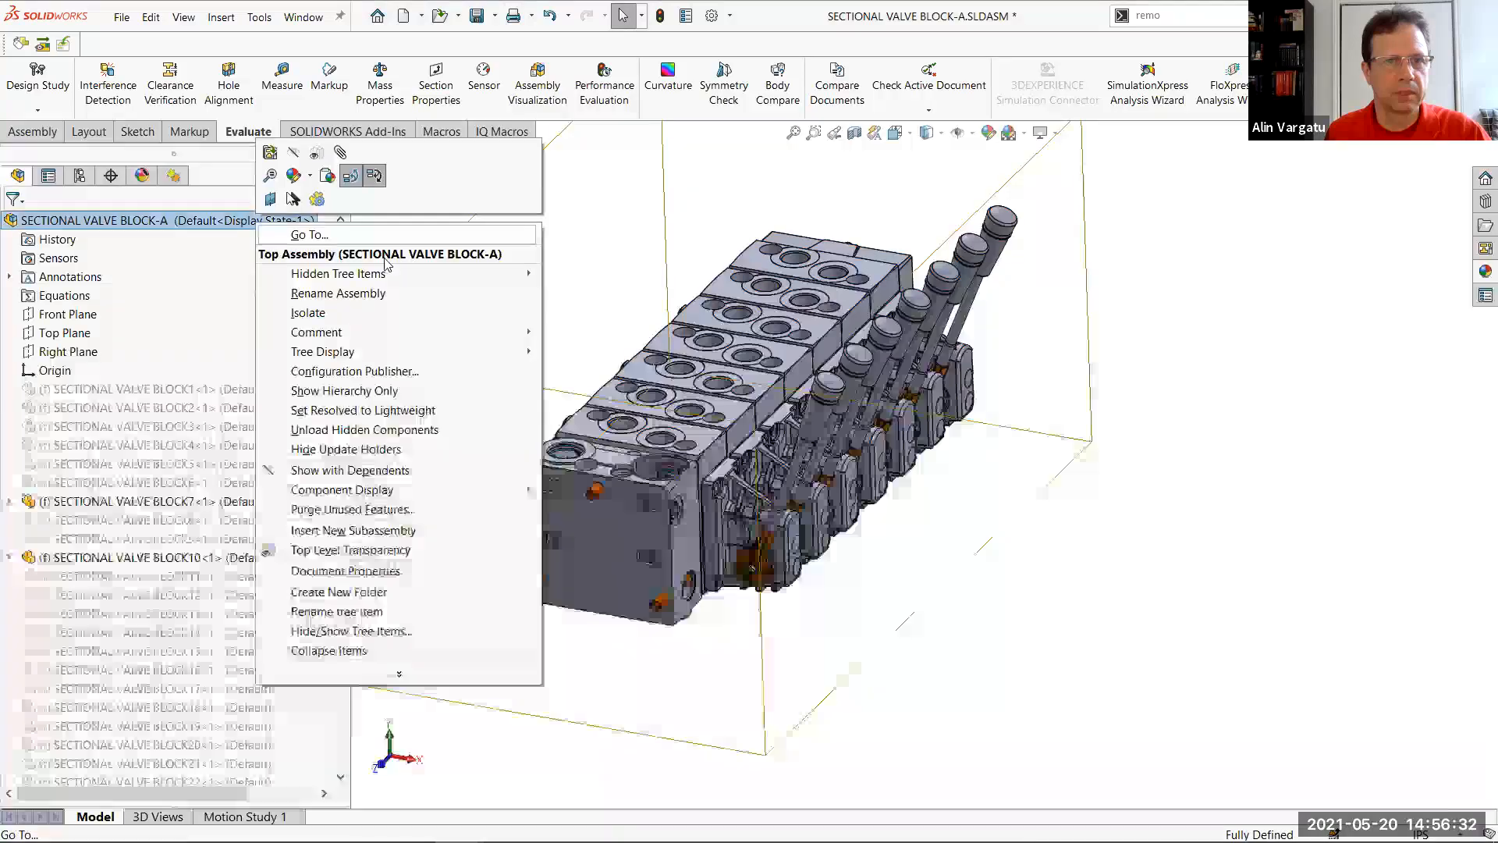
click(293, 175)
click(694, 278)
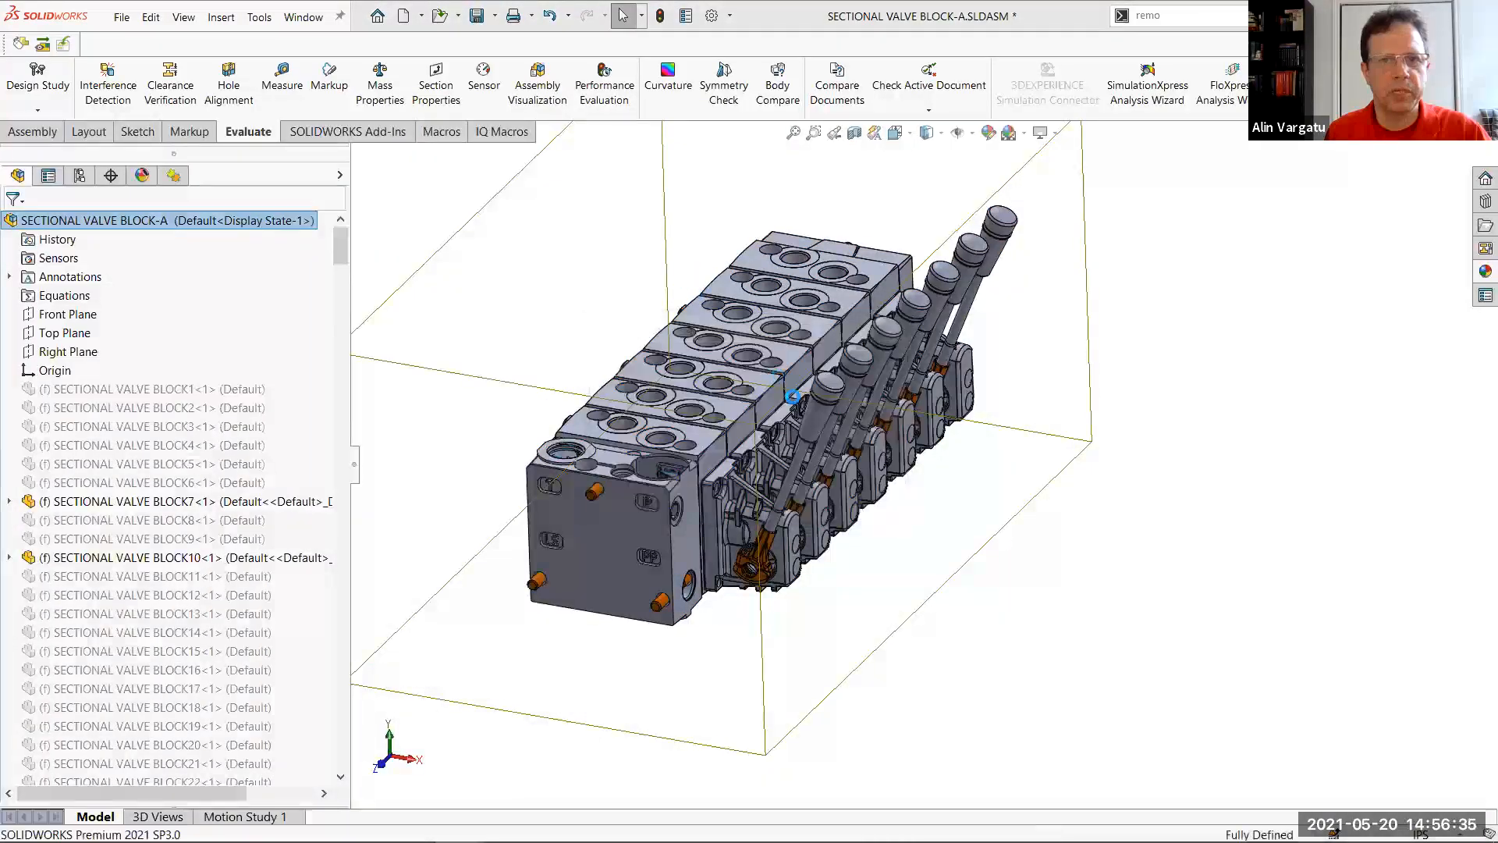
Run Performance Evaluation on the simplified assembly, review its component statistics, and close the report
scroll(599, 410, down, 3)
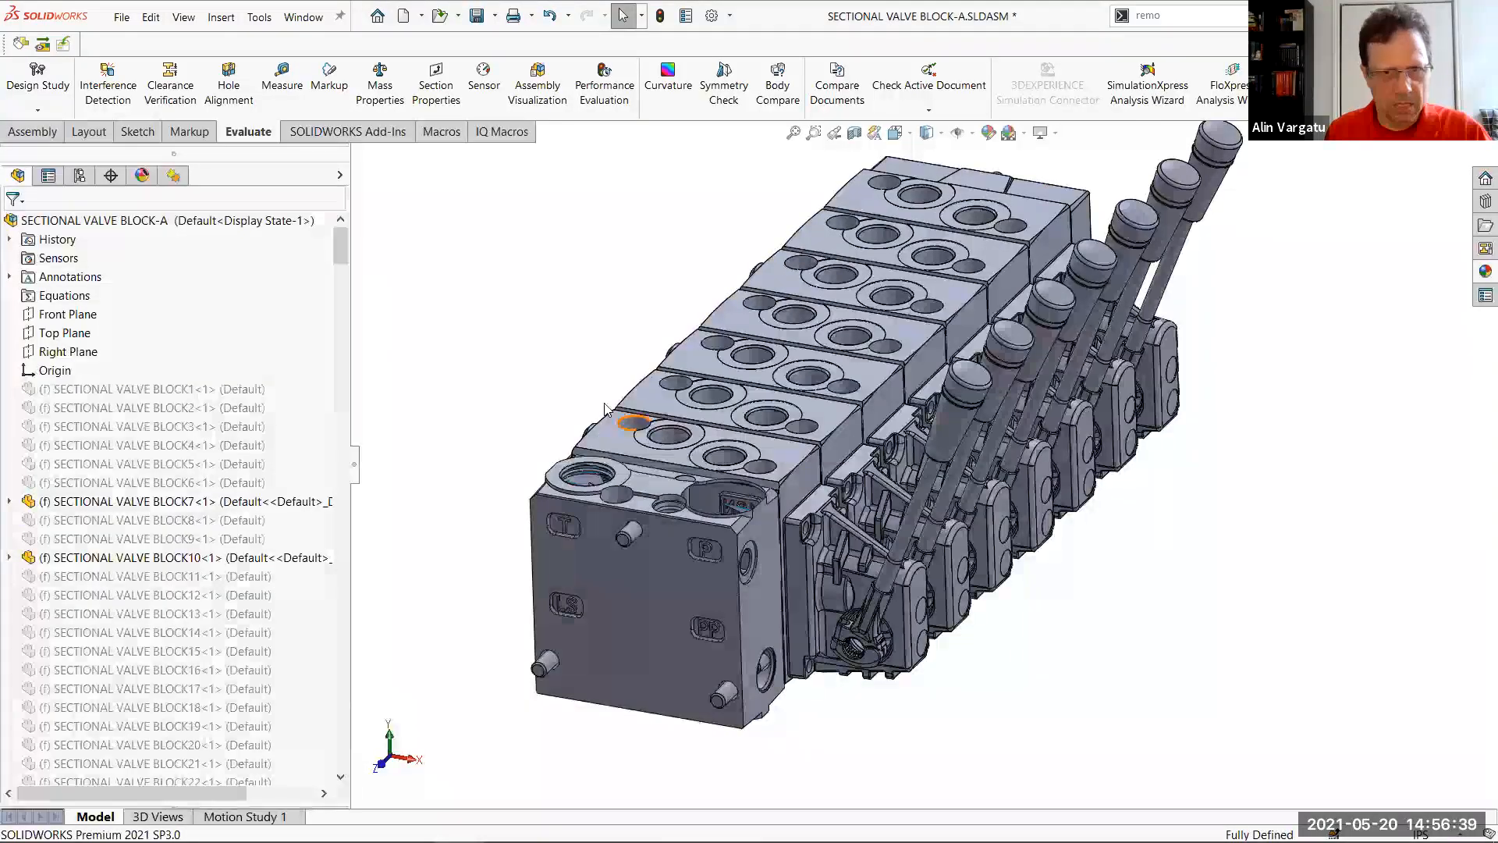
key(alt+Tab)
click(604, 92)
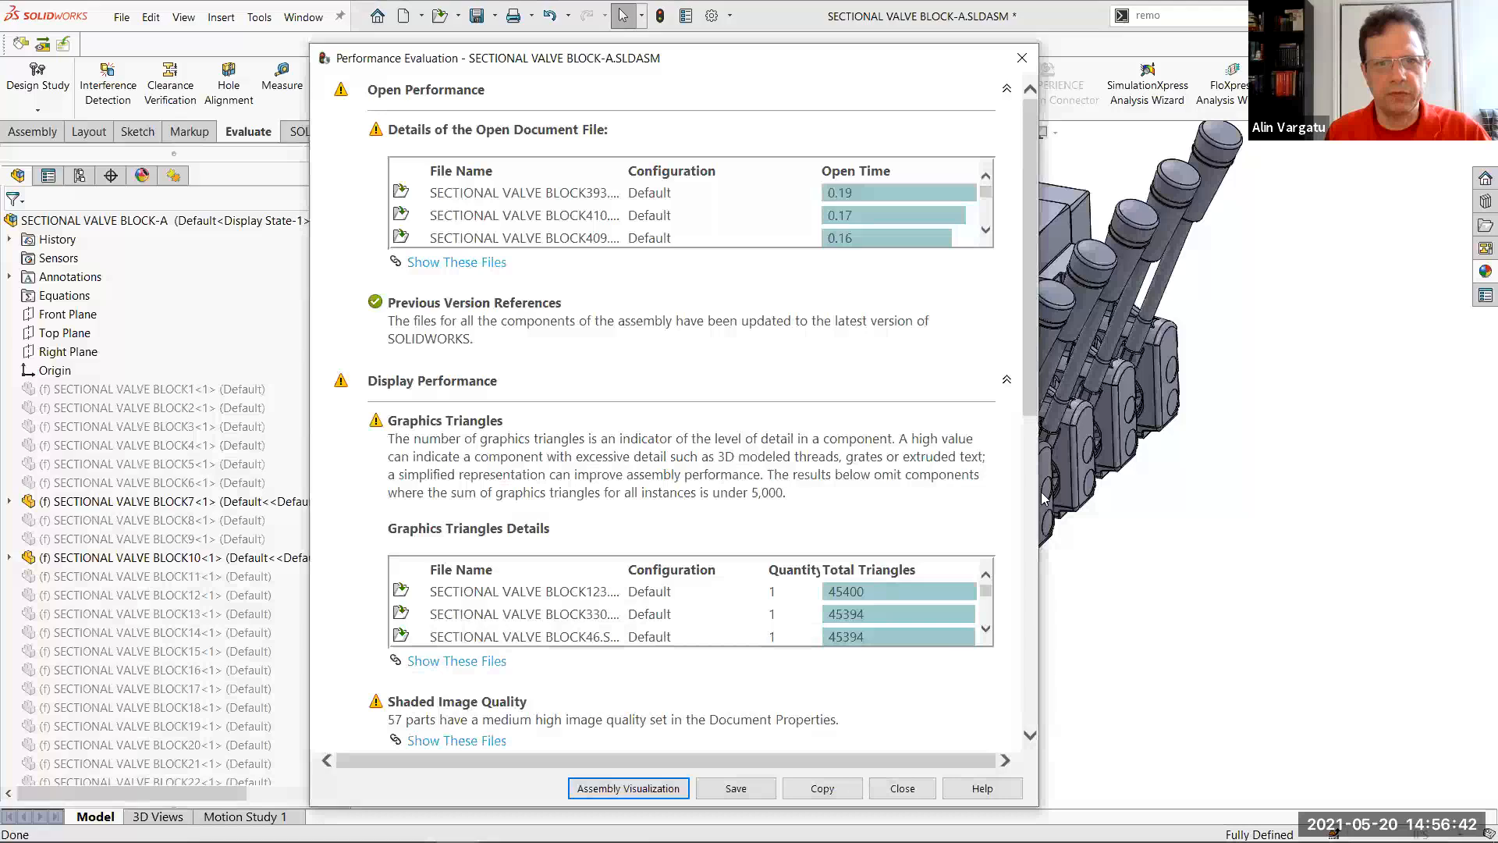
drag(1034, 343, 1050, 629)
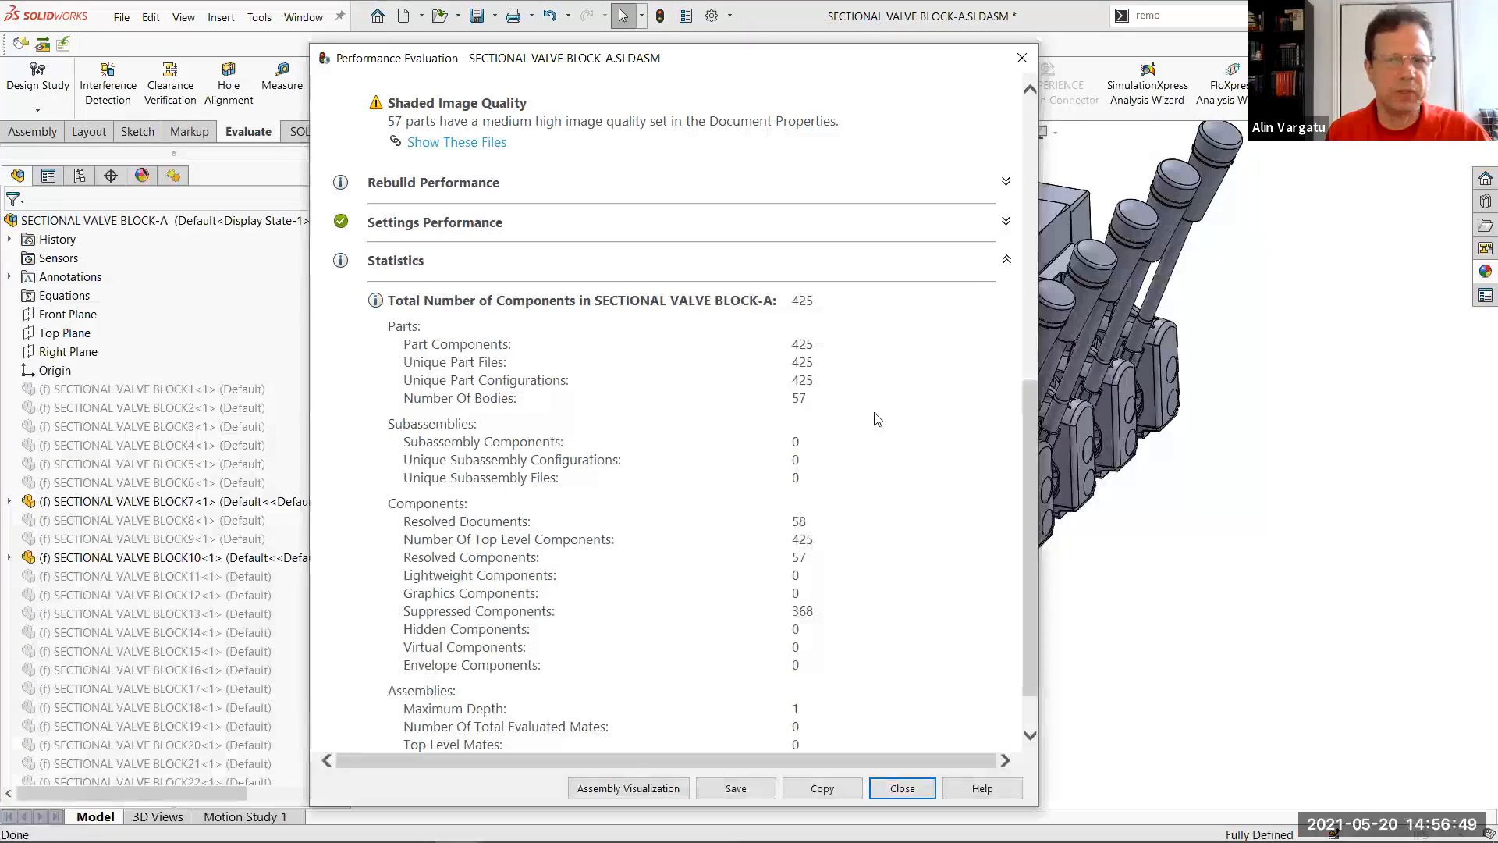
click(1025, 60)
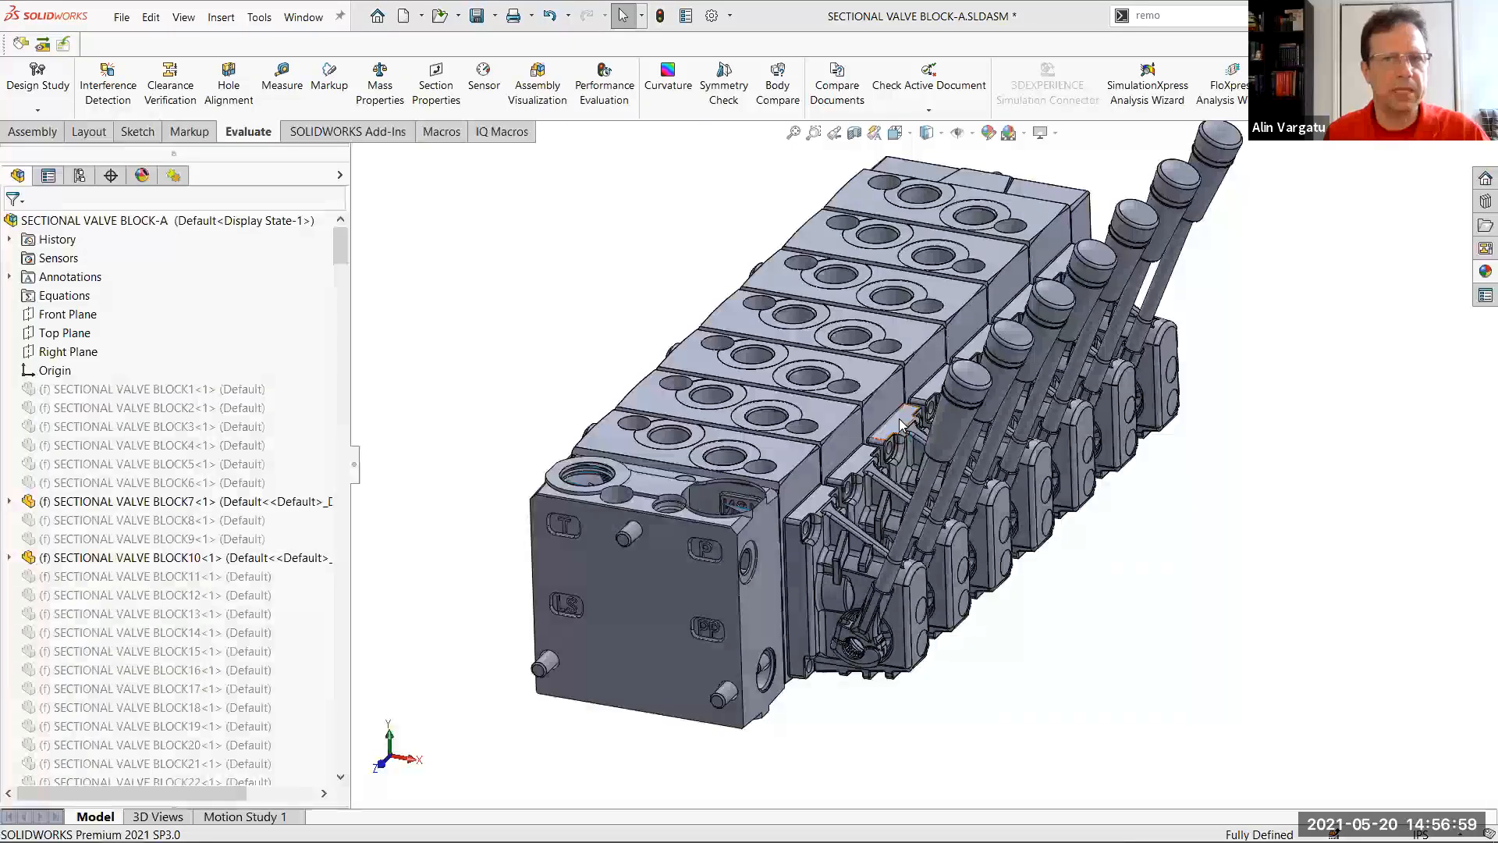
Switch to the presentation, advance to the "Assembly: Defeature - Silhouette" slide, and return to SOLIDWORKS
key(alt+Tab)
key(alt+Tab)
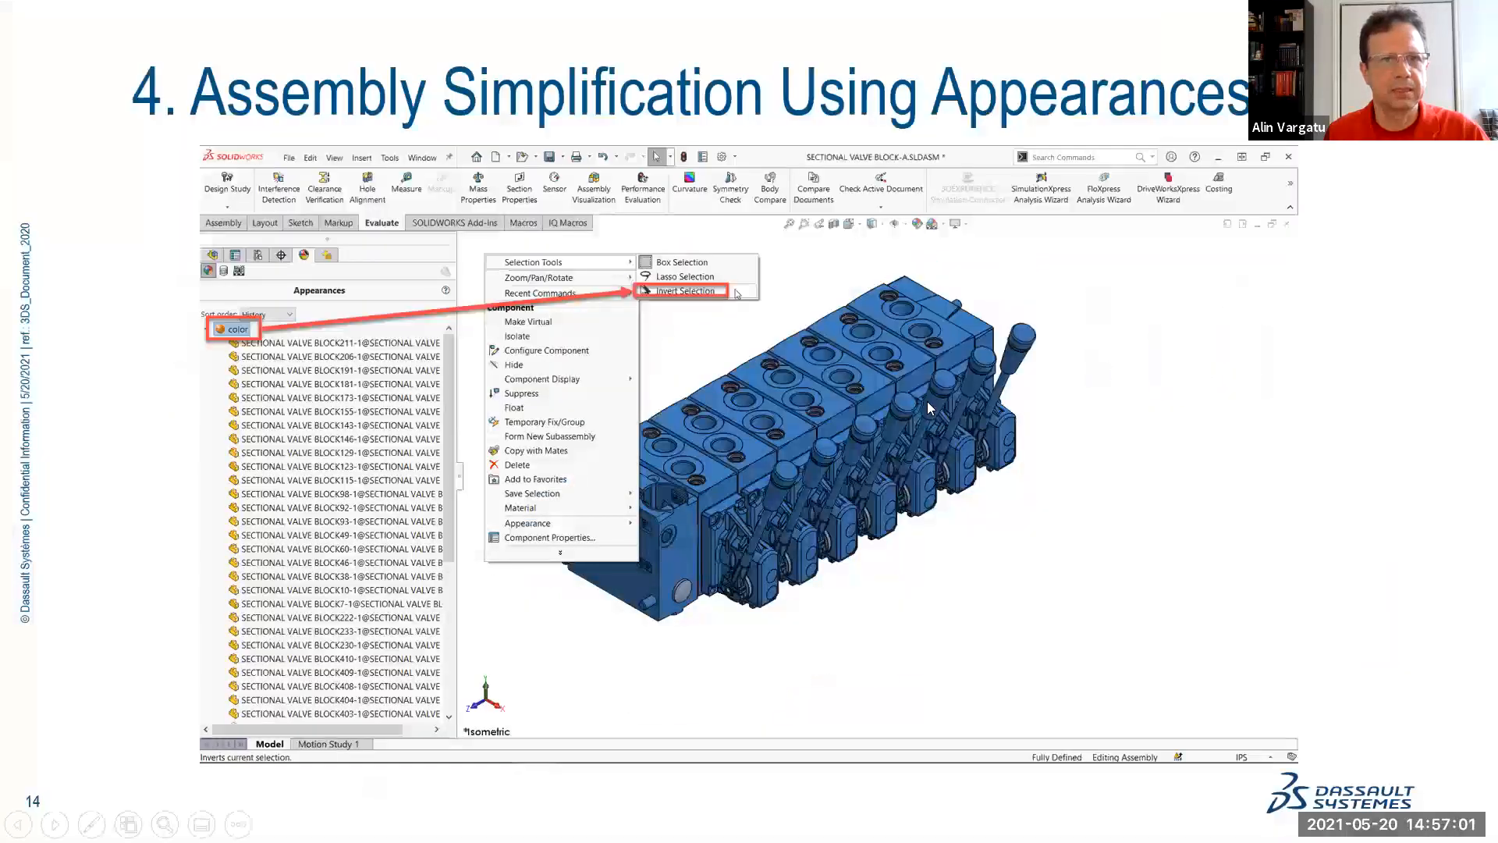
click(927, 403)
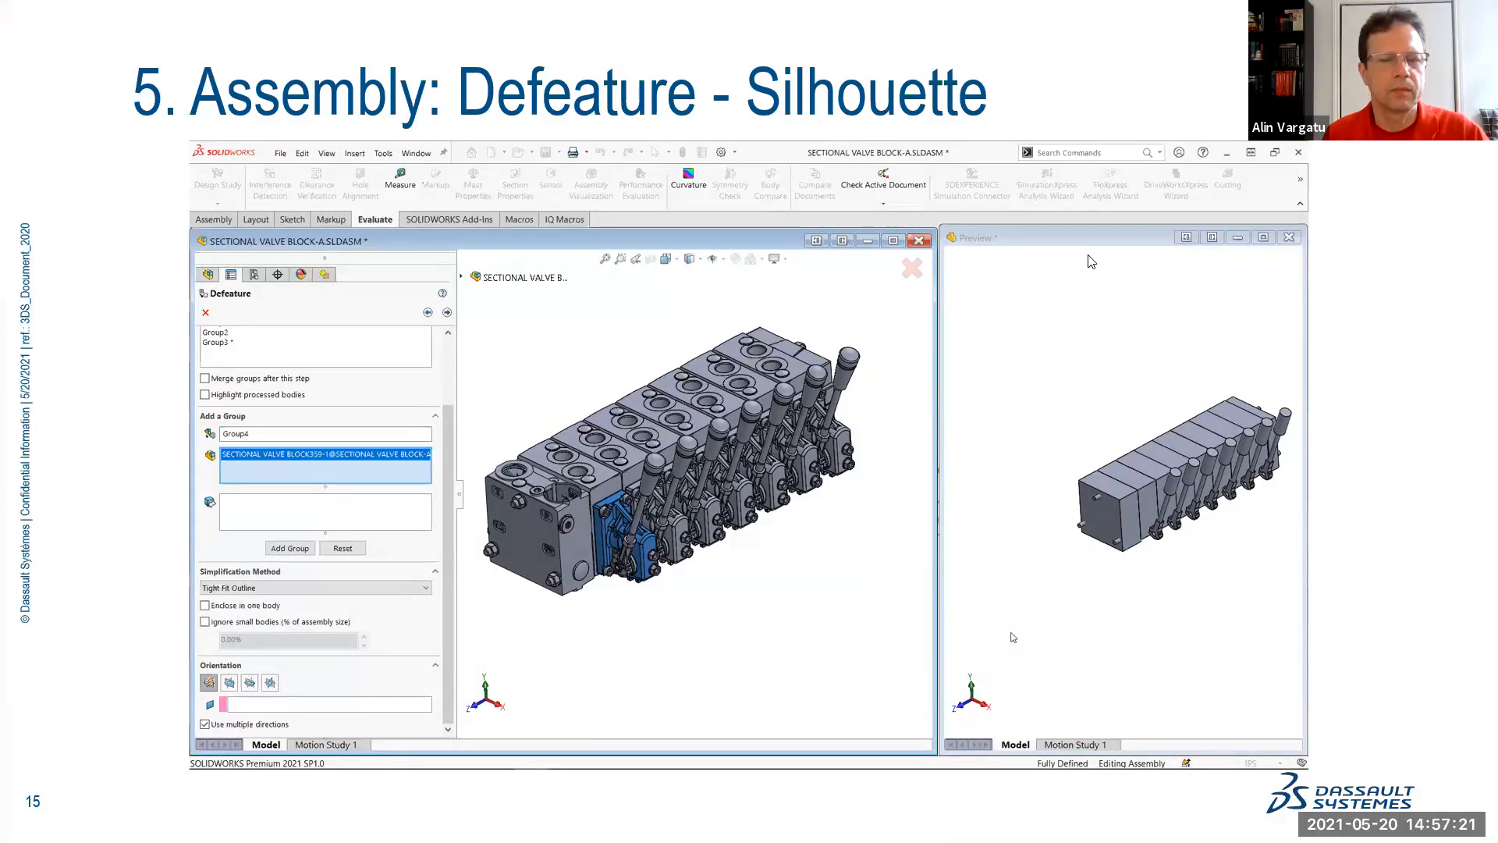
key(alt+Tab)
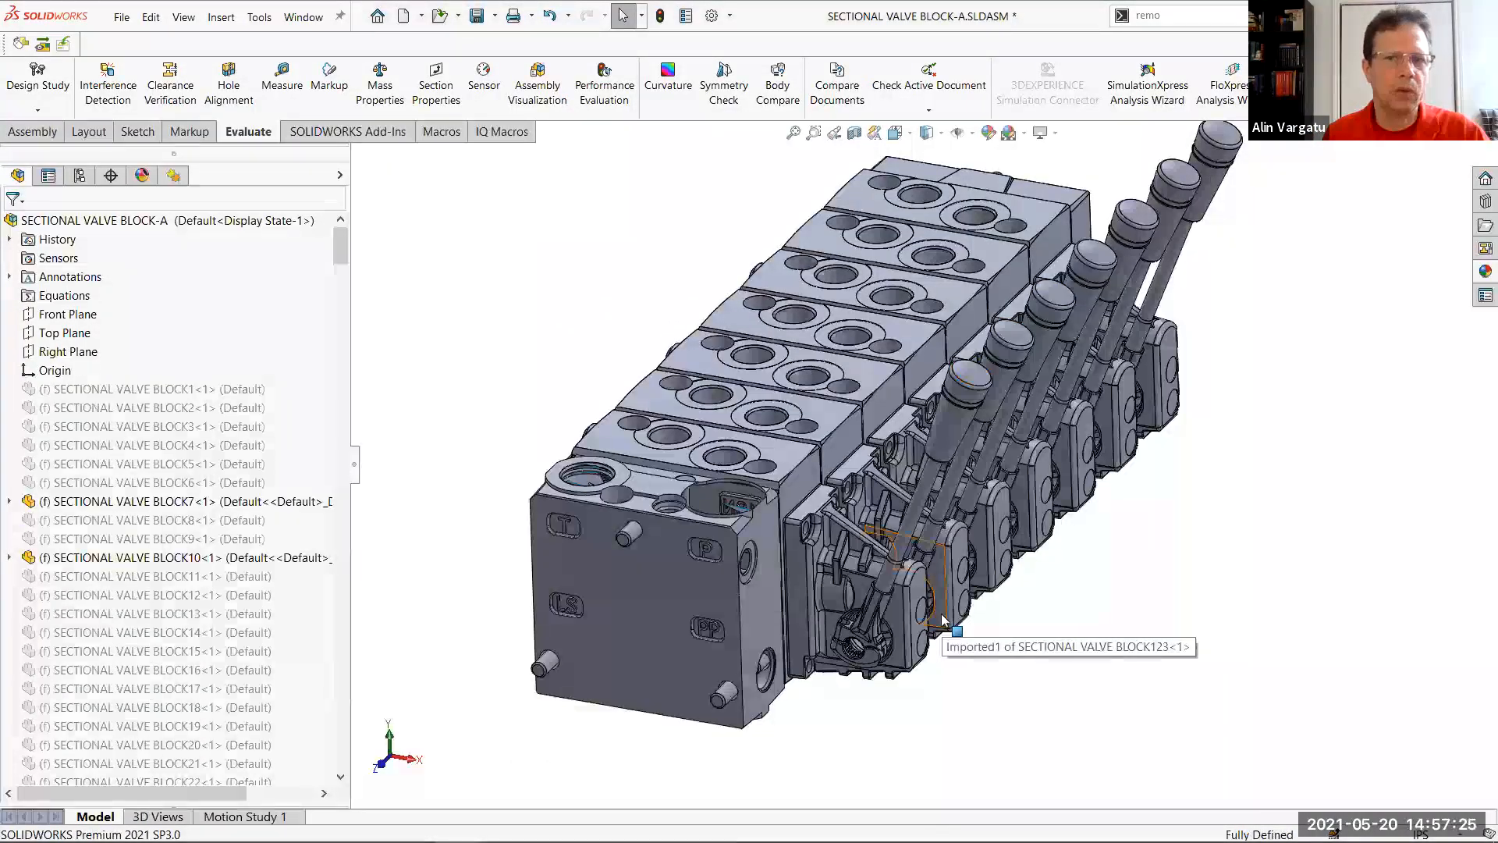
Select all suppressed components in the assembly and set them to resolved
scroll(1001, 416, up, 5)
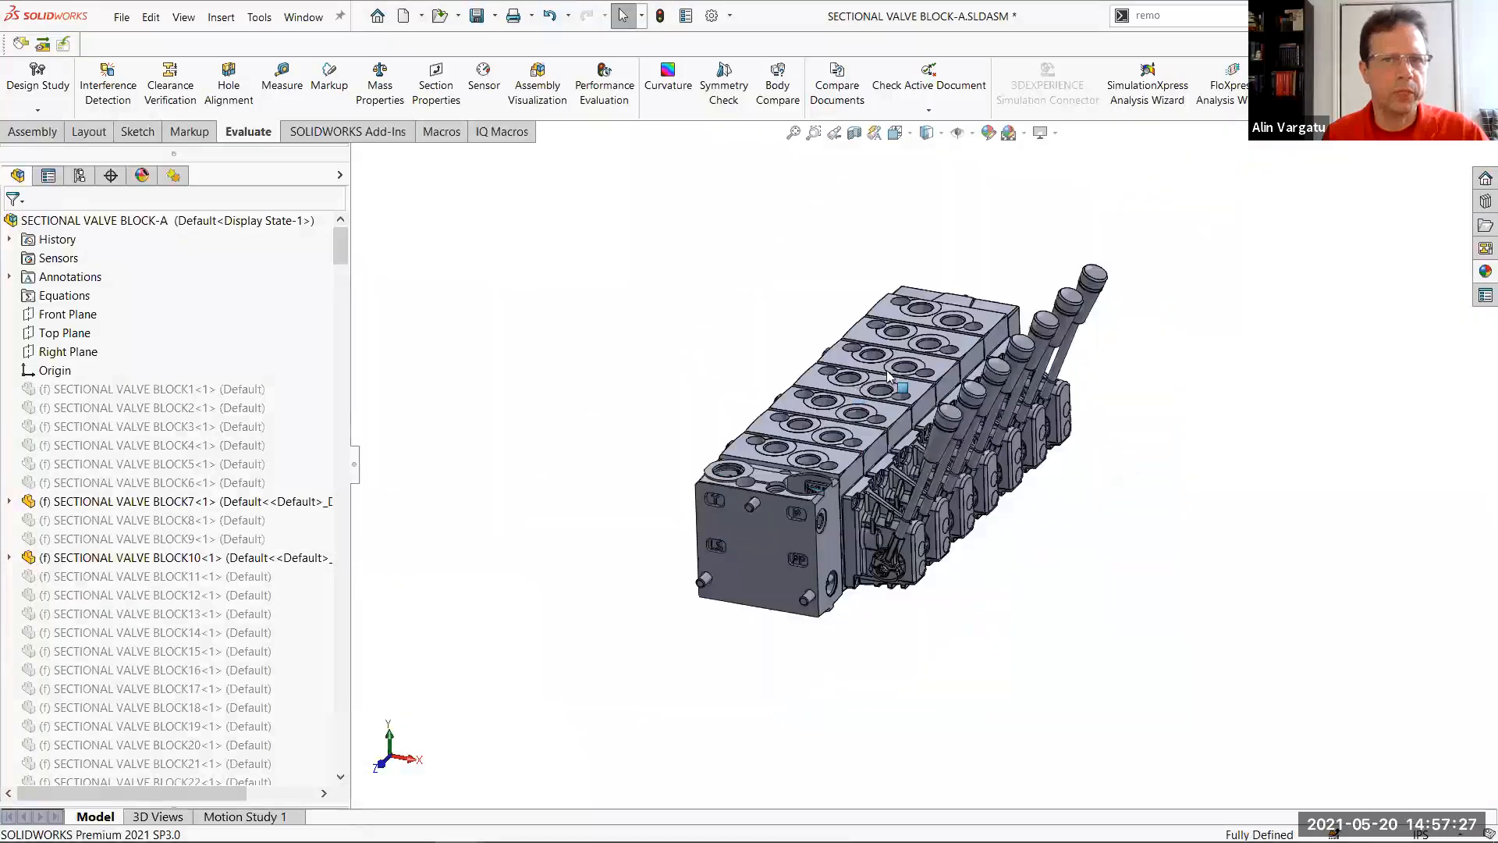
scroll(1001, 416, down, 5)
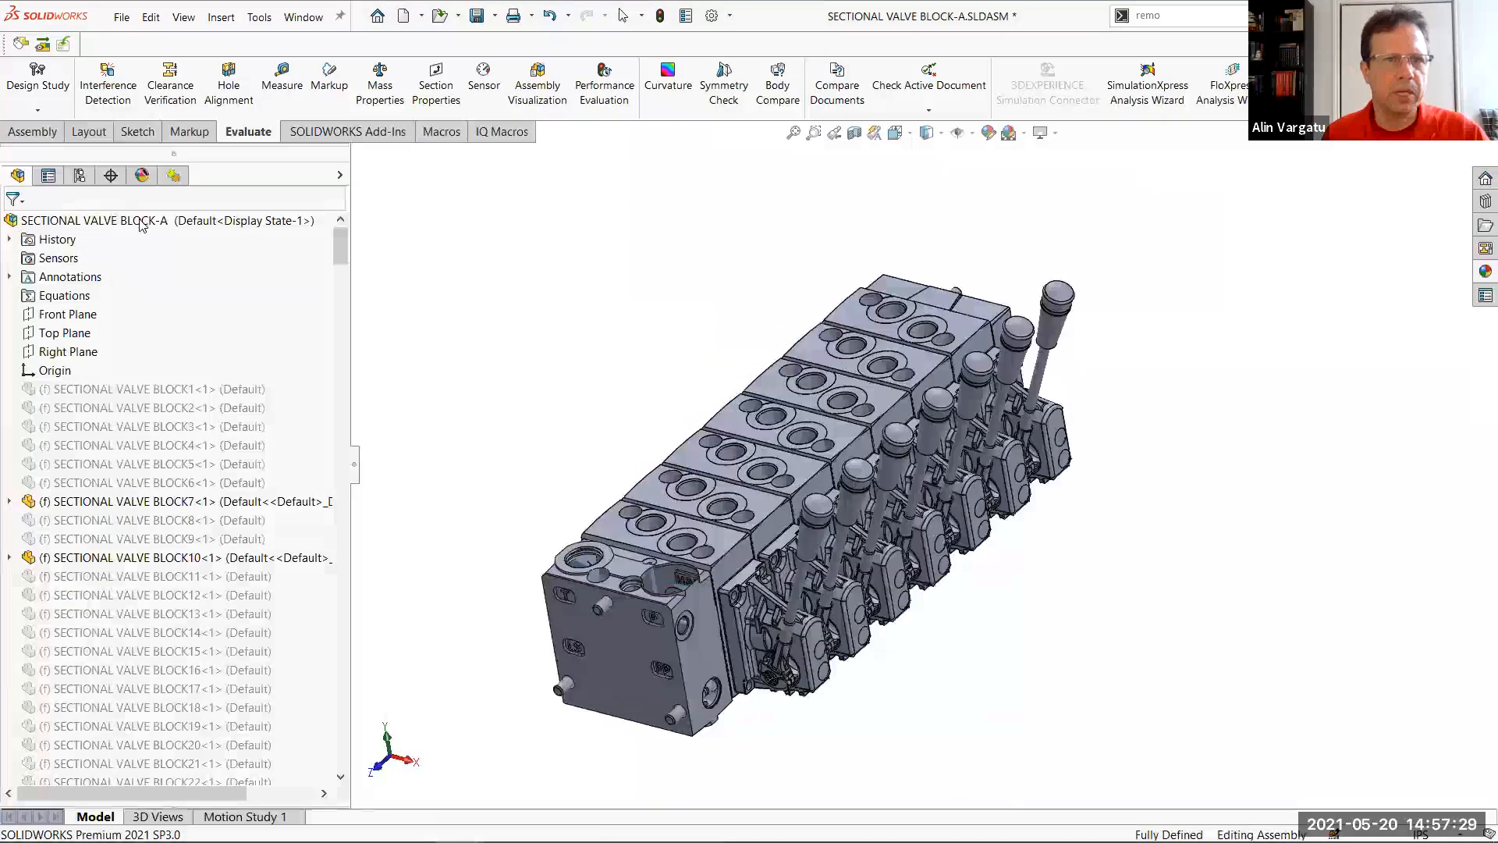
click(641, 15)
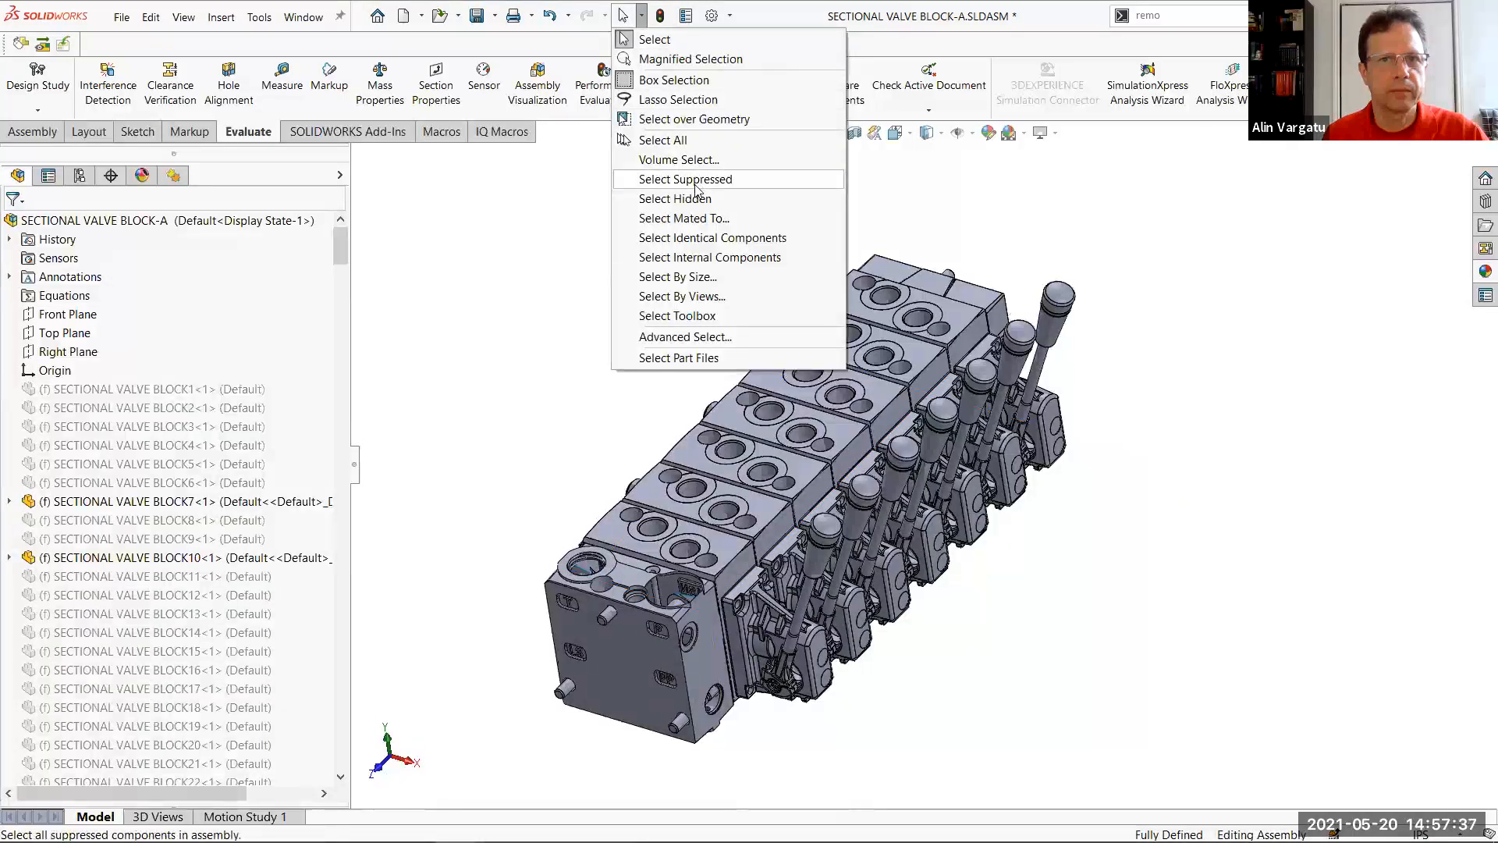
click(696, 181)
right_click(706, 192)
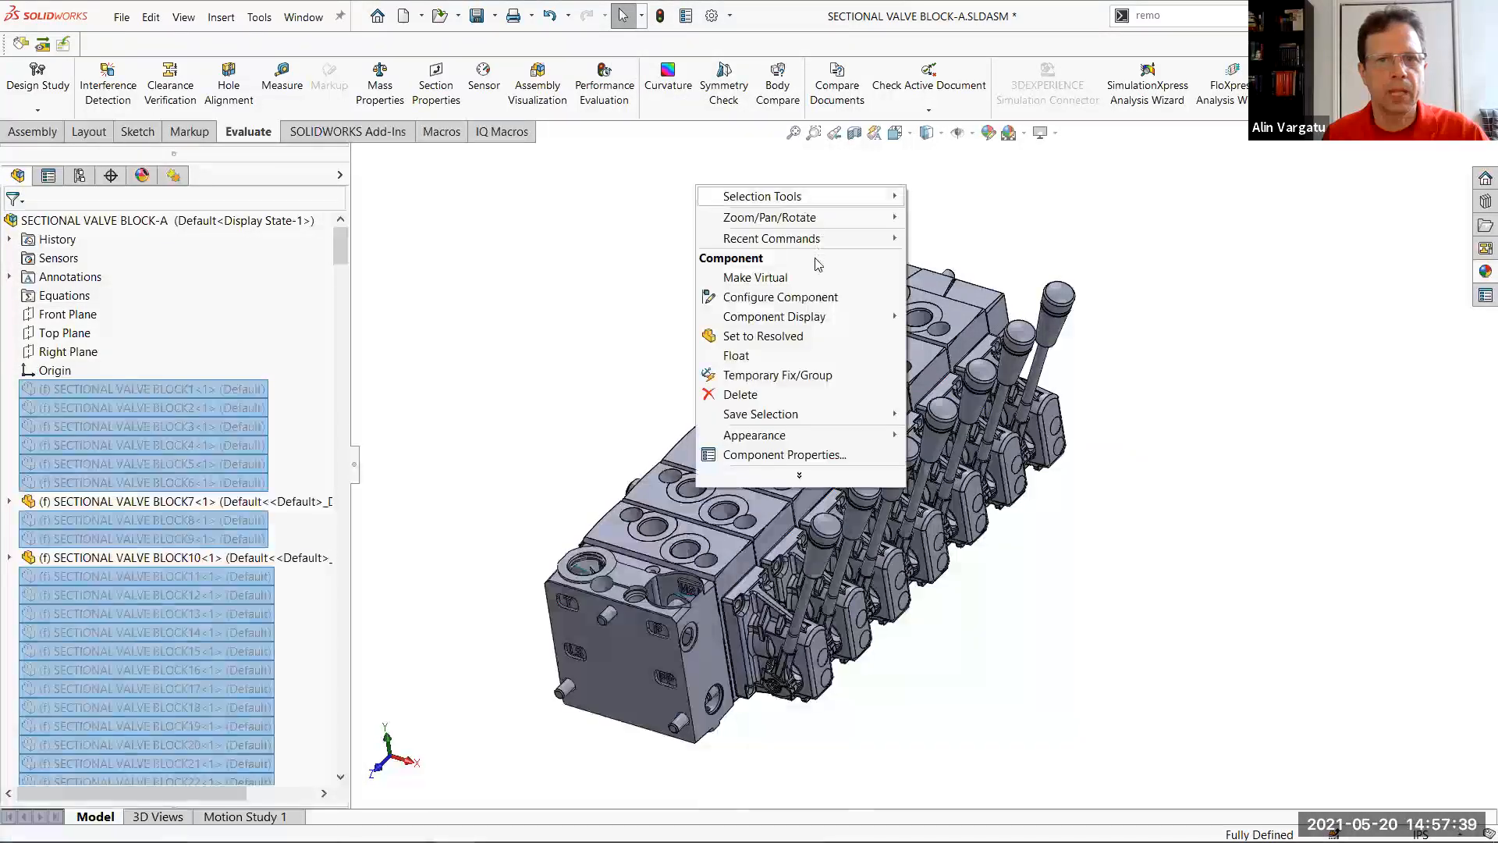
click(788, 337)
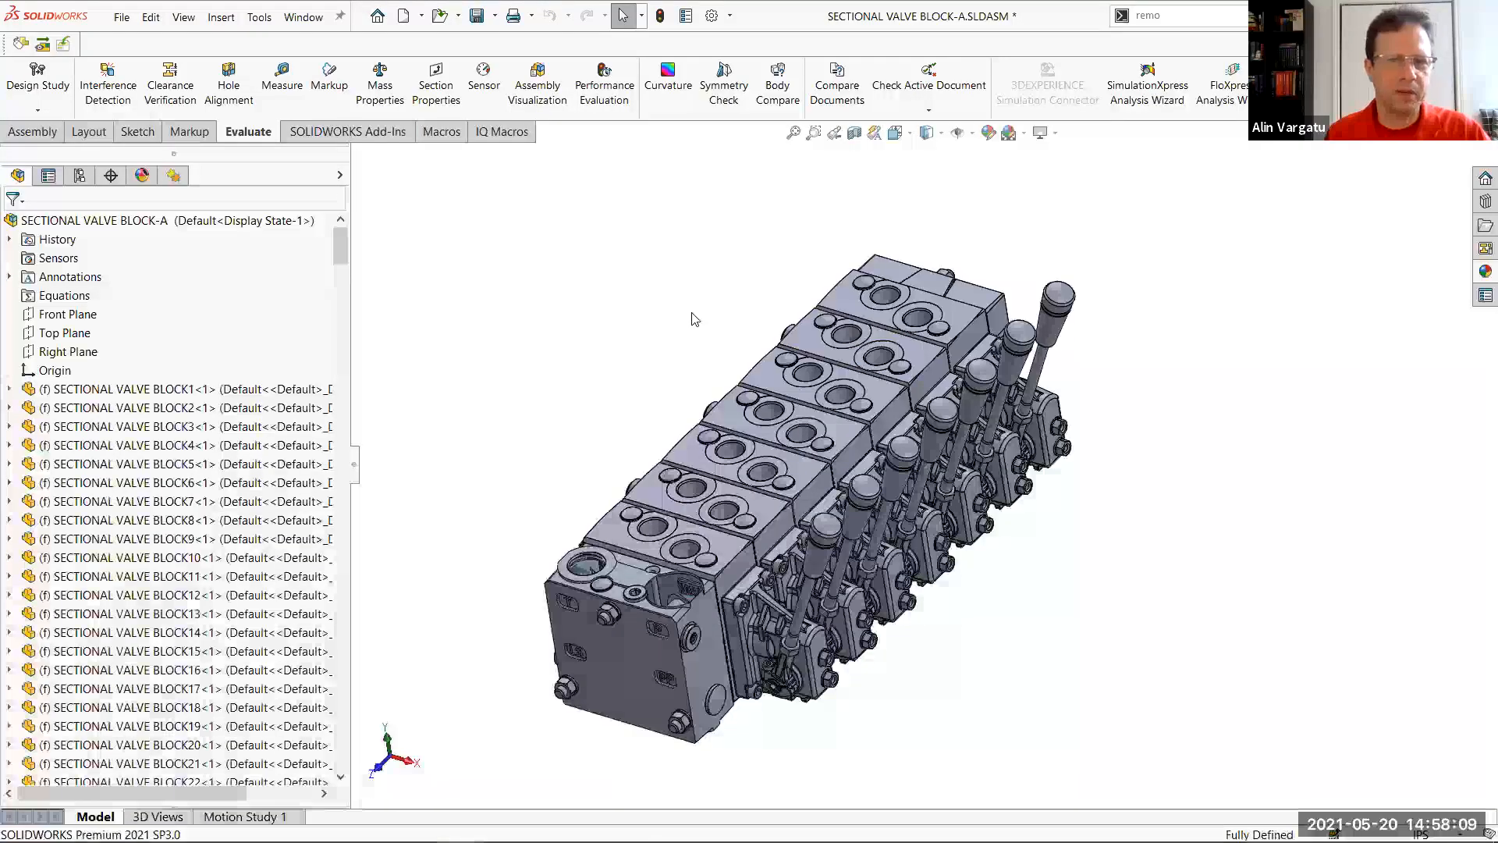
Start the Defeature tool on the full assembly and choose the Silhouette method
scroll(585, 562, down, 2)
scroll(667, 558, down, 1)
middle_drag(687, 450, 680, 380)
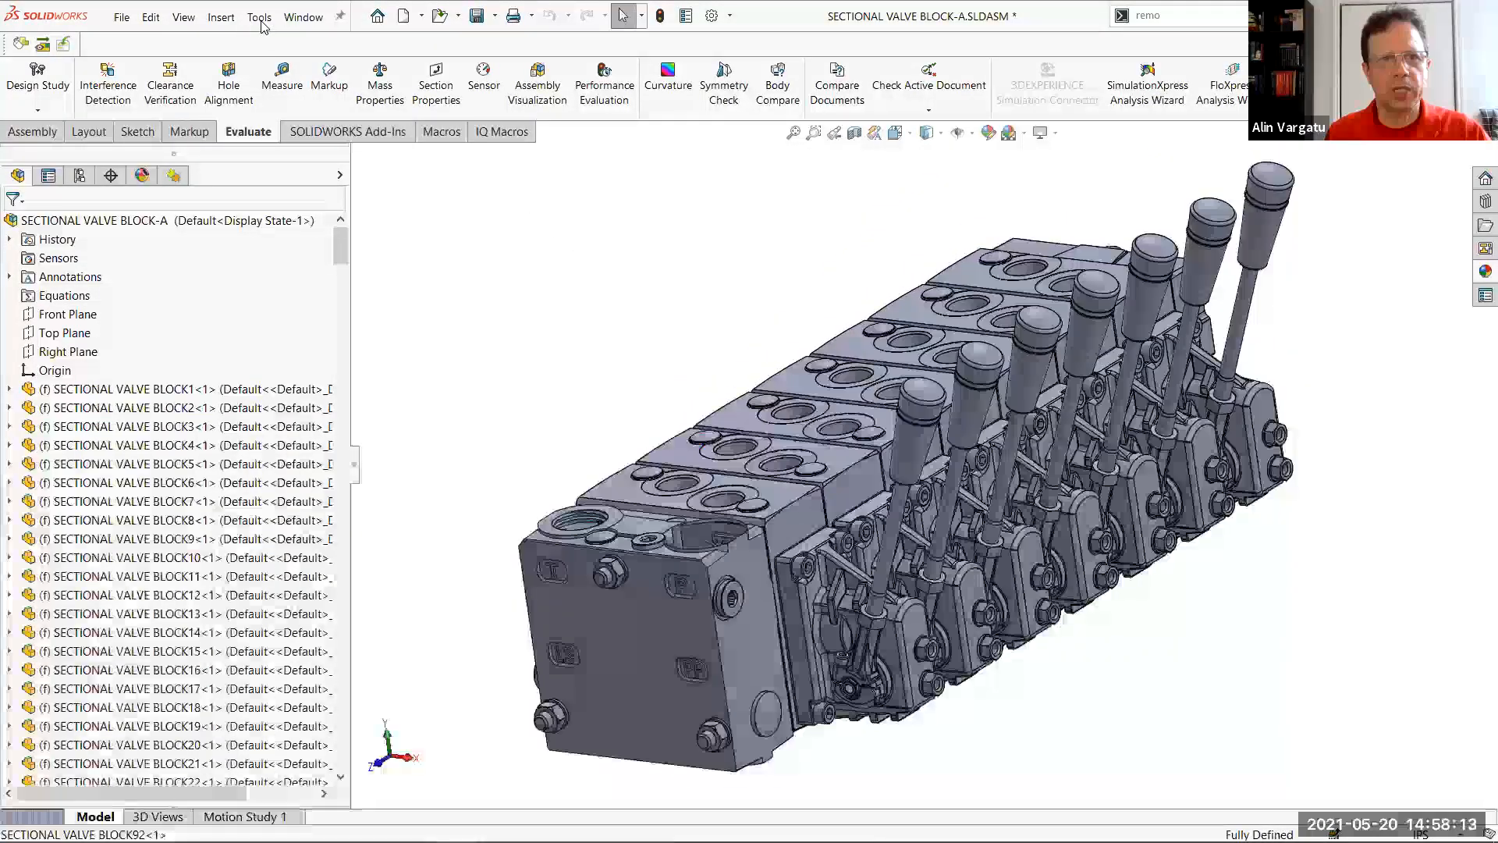
click(261, 20)
click(329, 218)
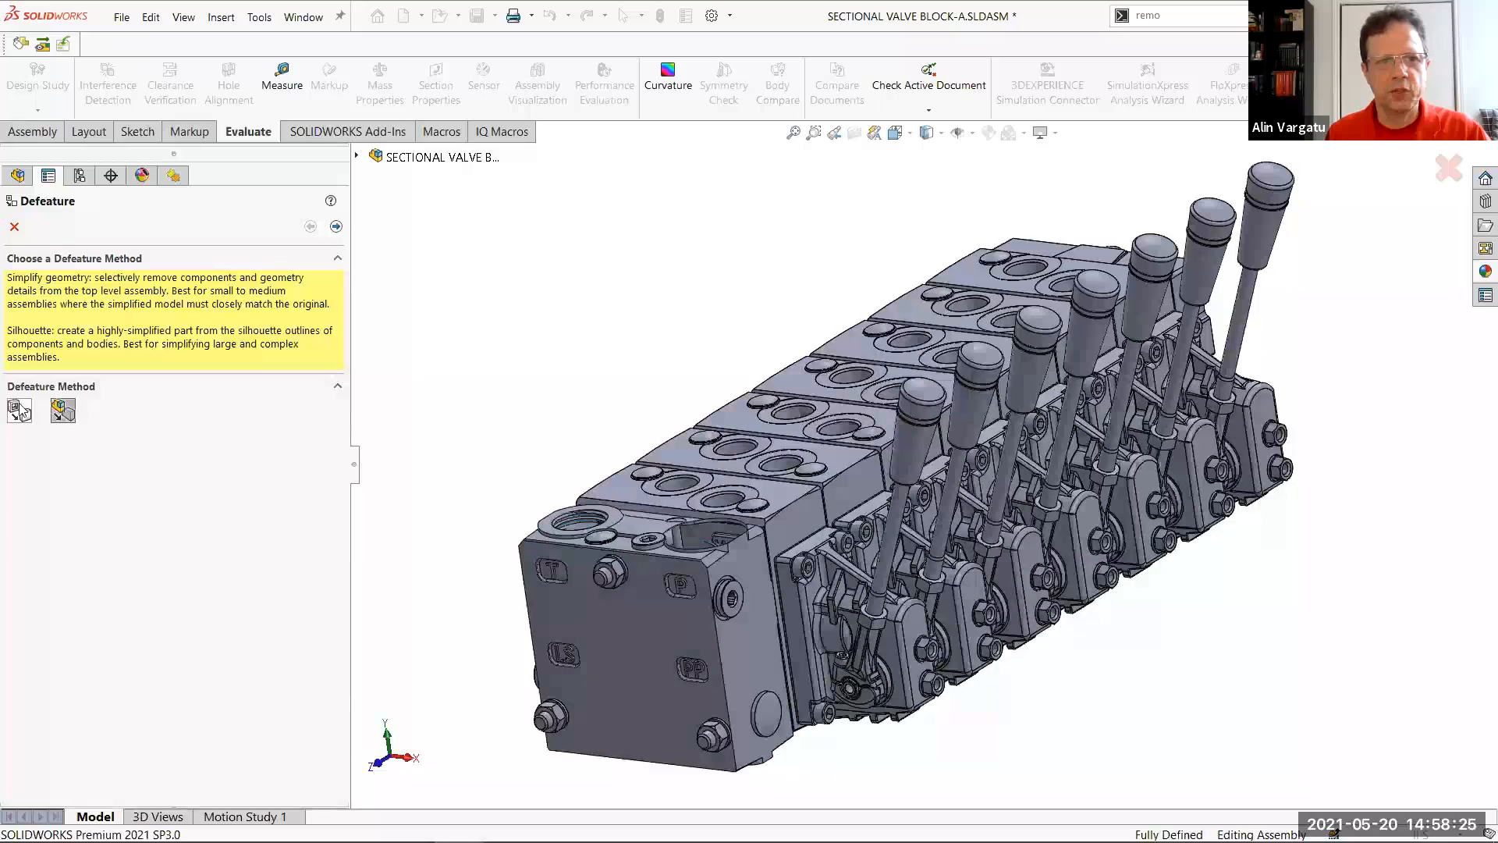
click(66, 413)
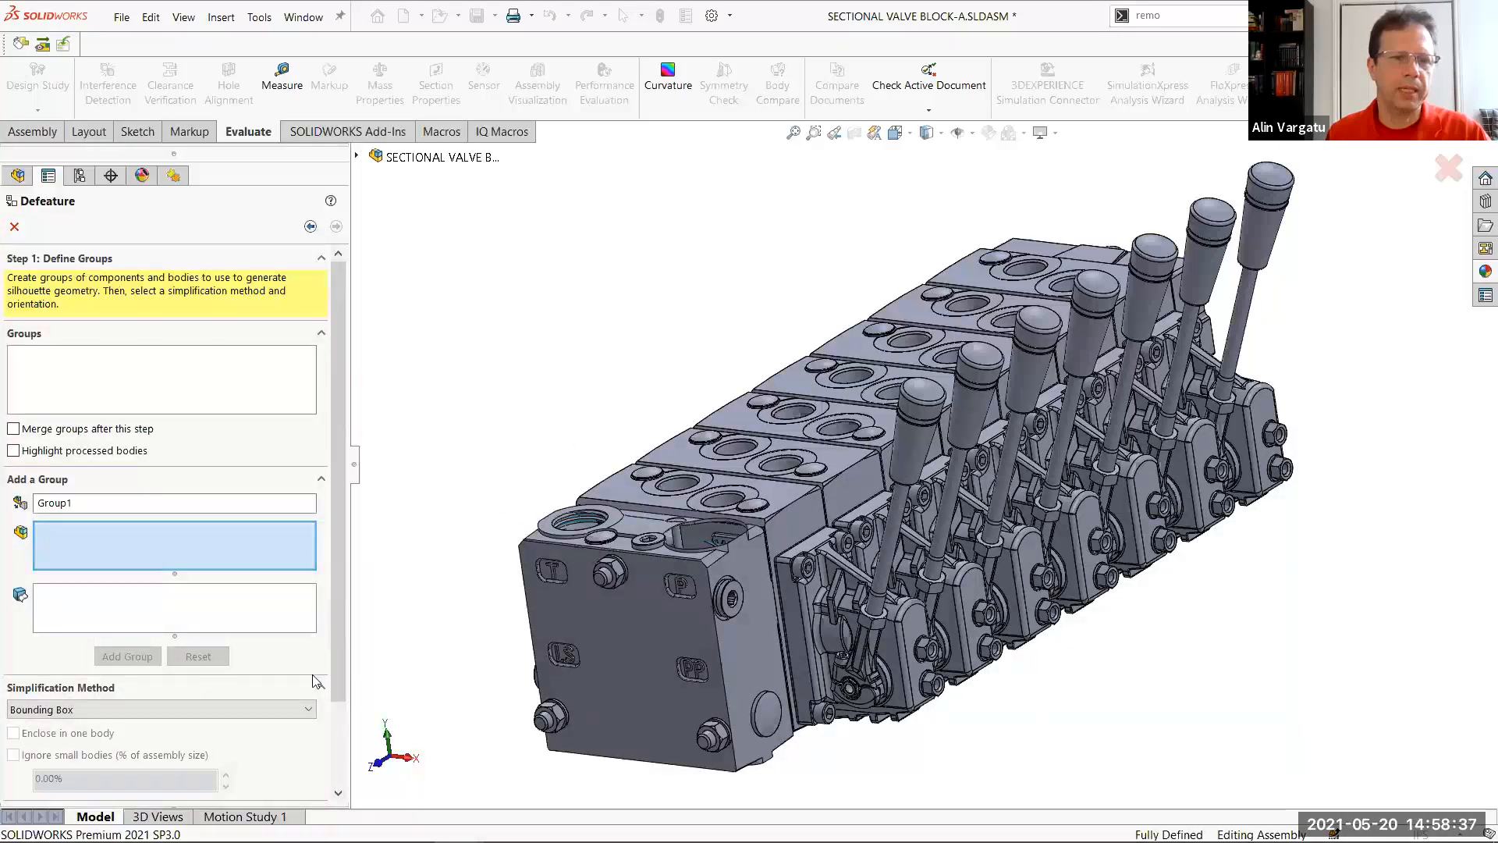
Add the housings behind the levers as Group1 with the simplification method None (Copy Geometry)
click(283, 710)
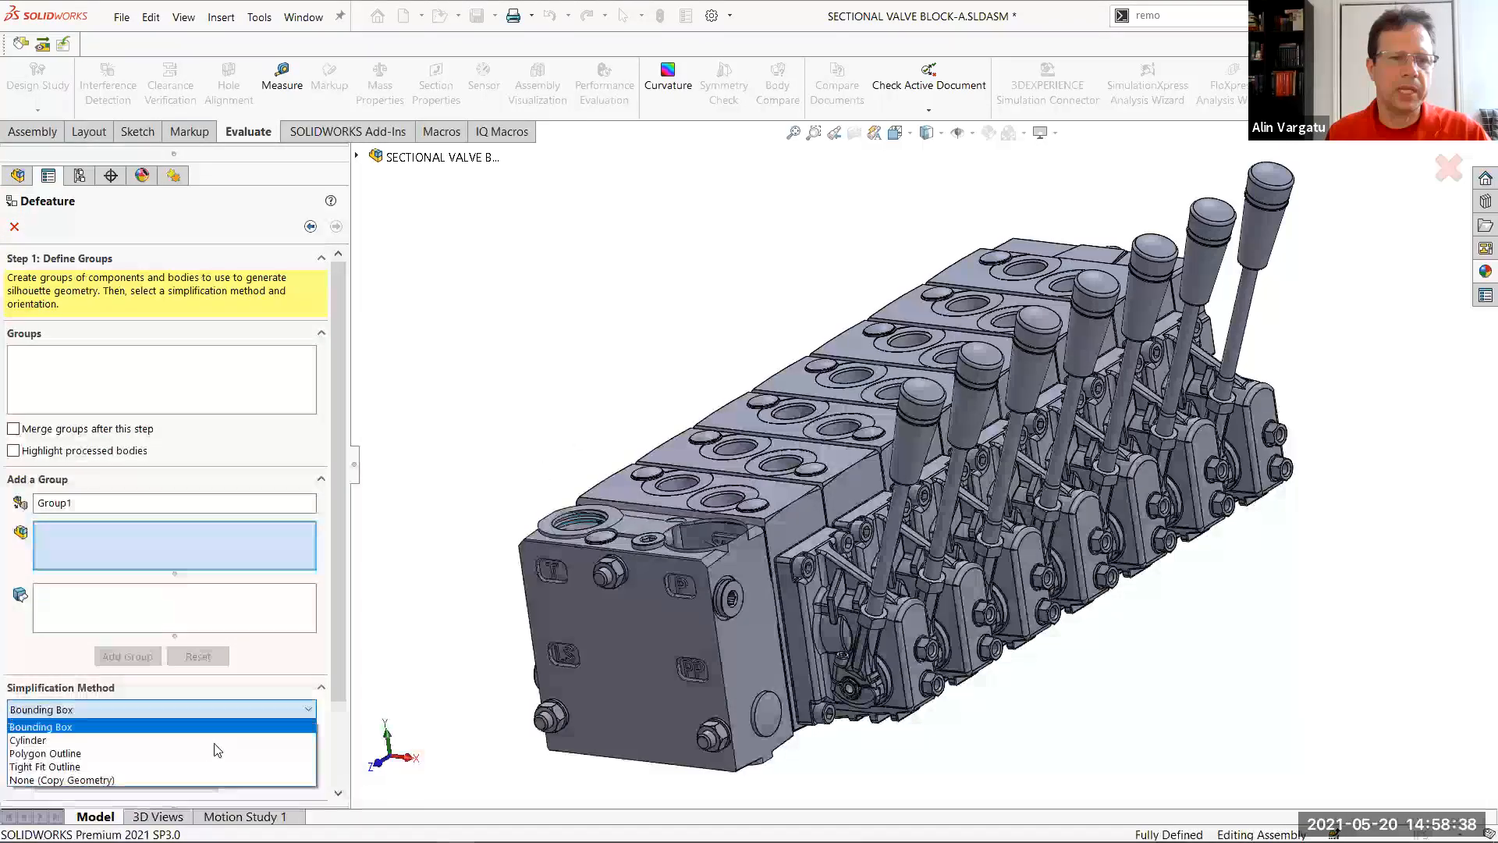
click(128, 780)
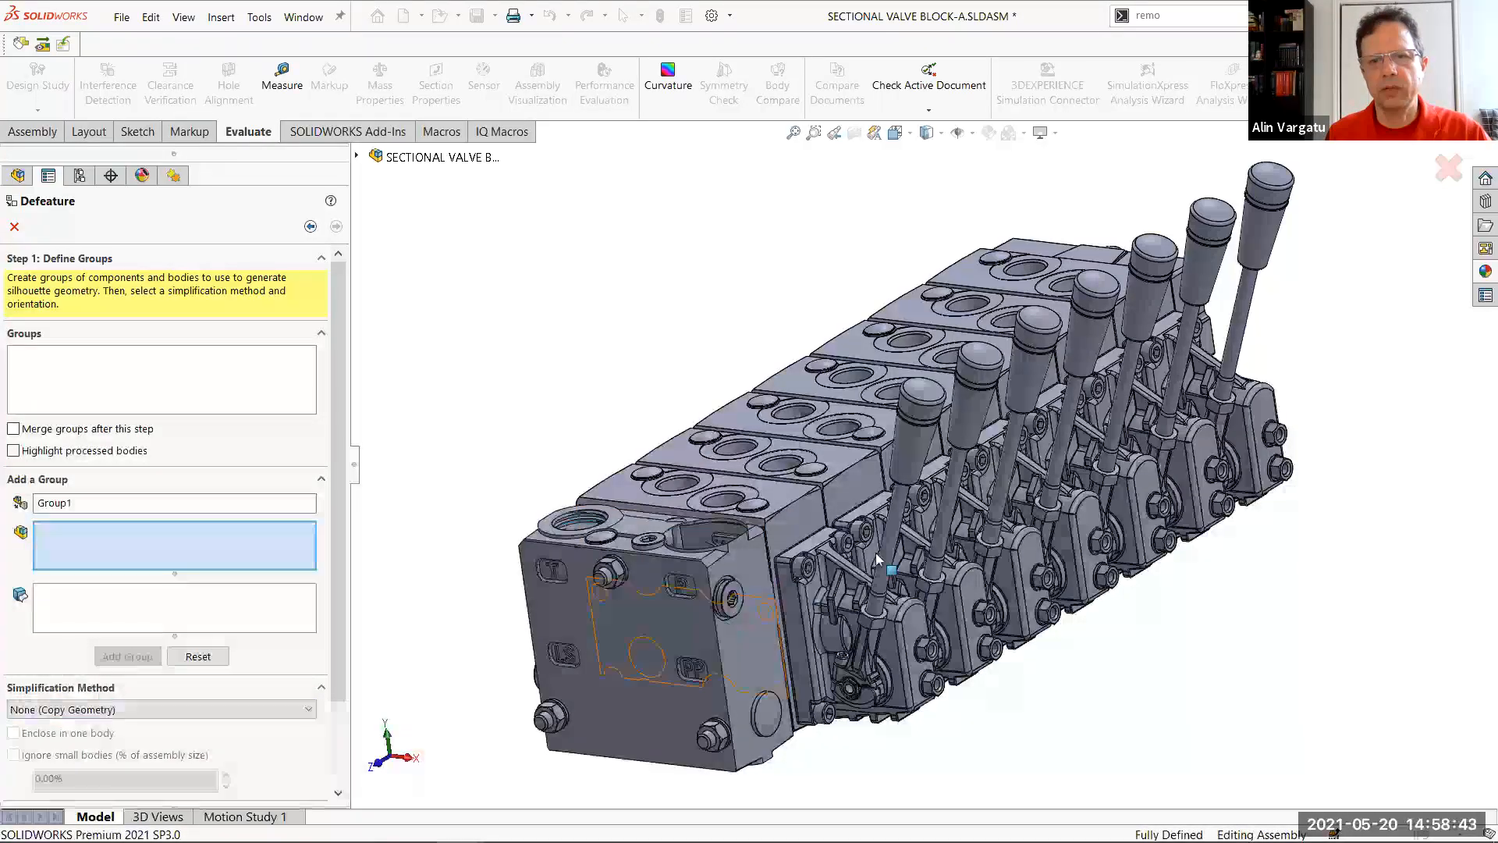
drag(969, 586, 1261, 409)
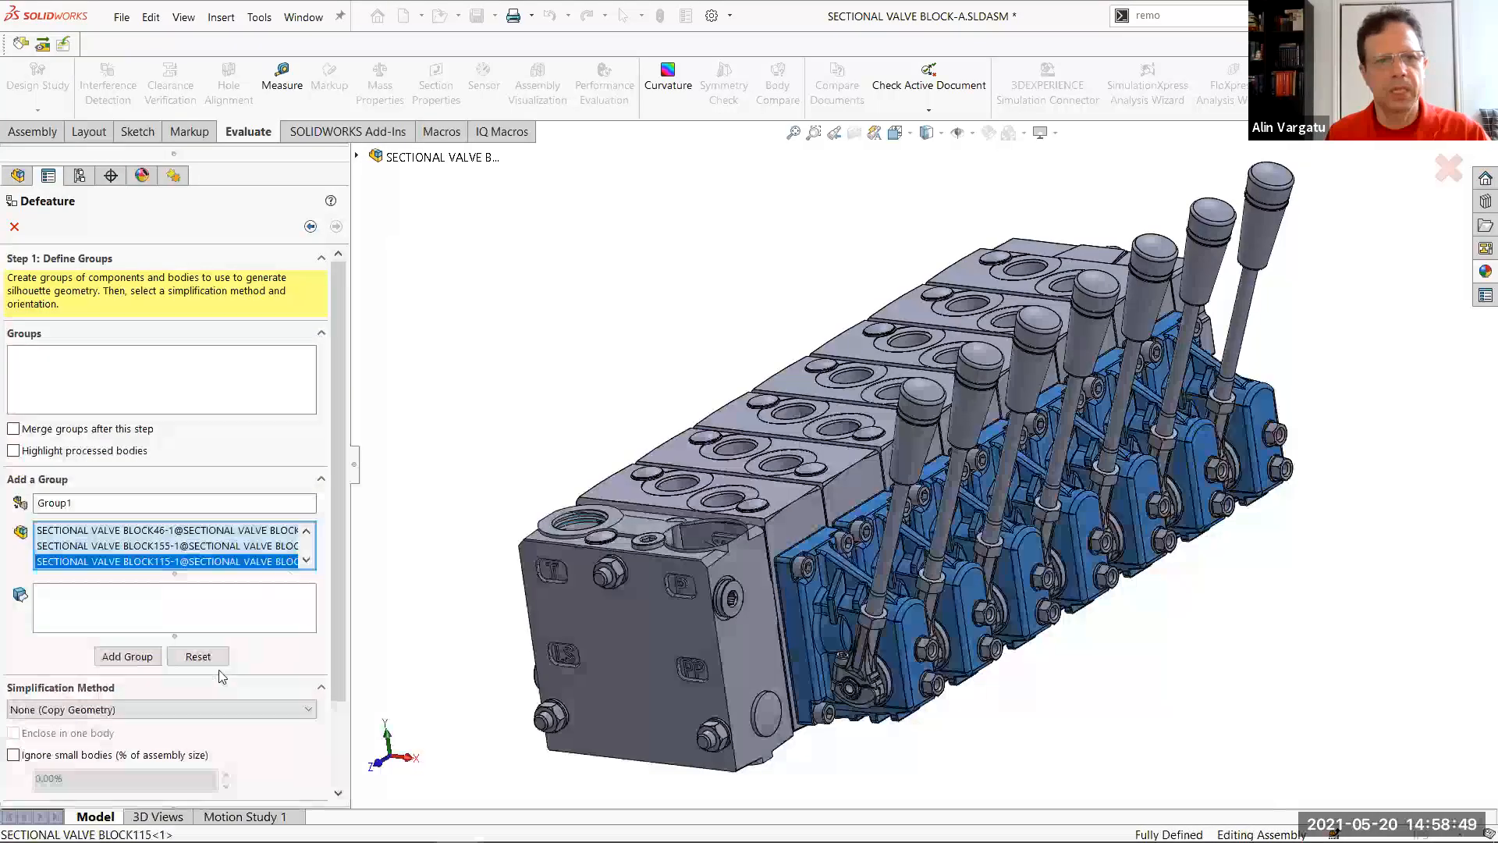
click(137, 660)
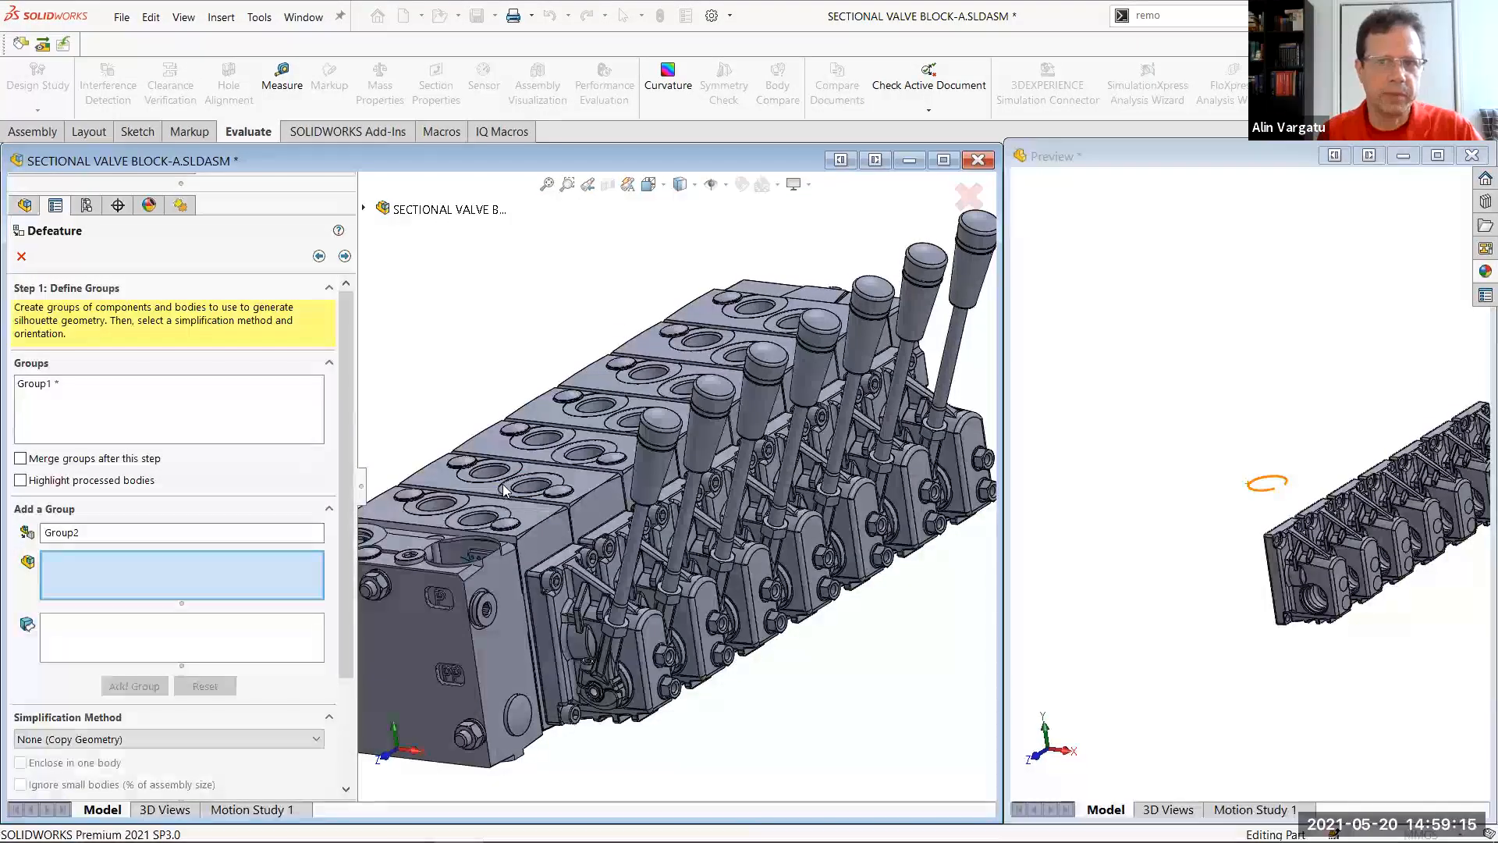
Box-select the lever knobs in a side-on view and add them as Group2 with None (Copy Geometry)
middle_drag(863, 645, 788, 425)
drag(686, 332, 818, 448)
click(134, 686)
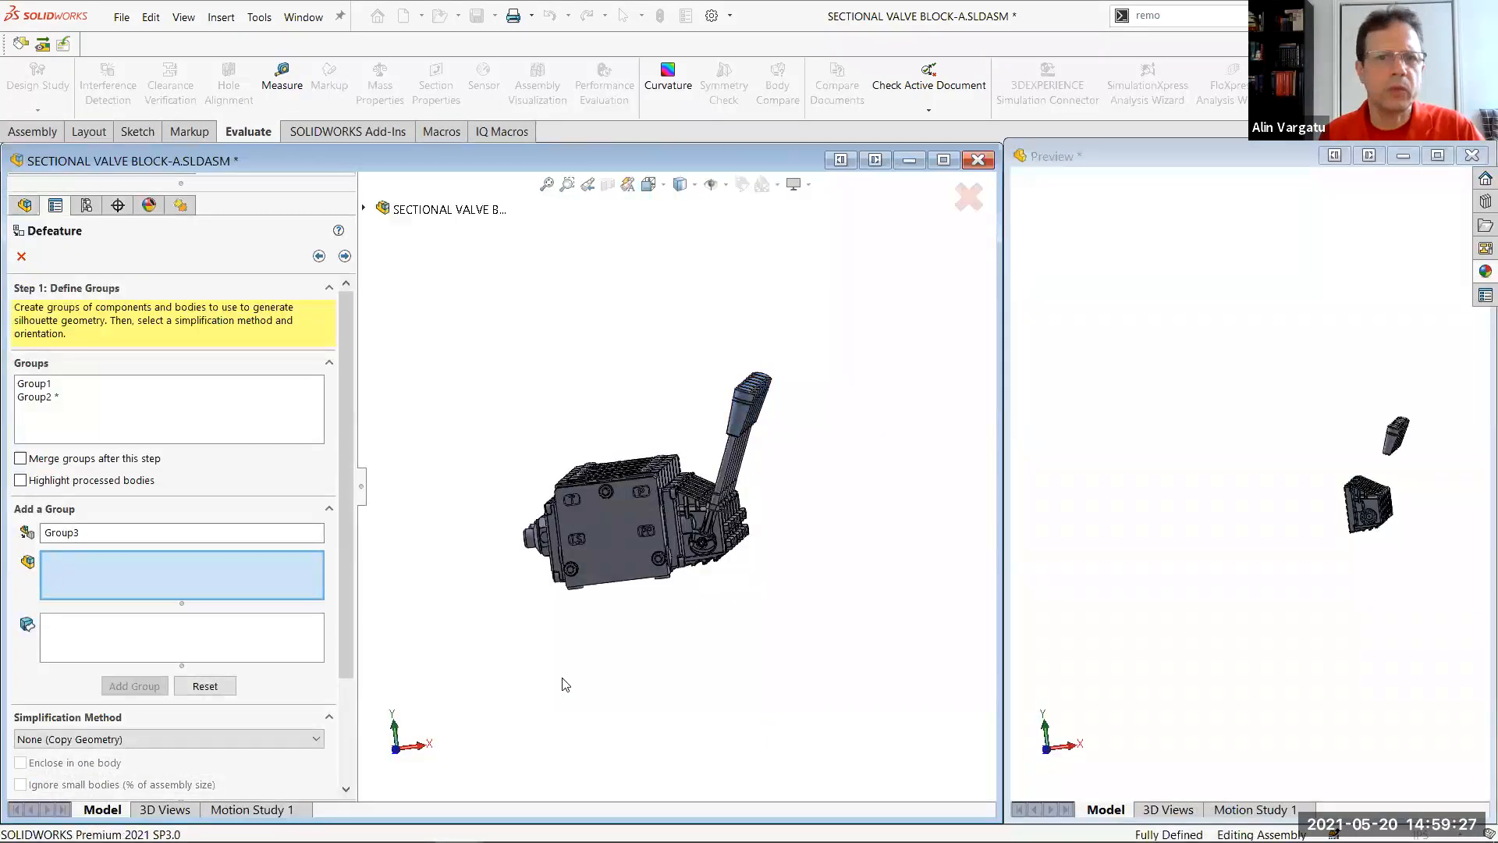
Add the lever rods as Group3 and the three protruding hex plugs as Group4, using None (Copy Geometry)
click(712, 457)
click(152, 690)
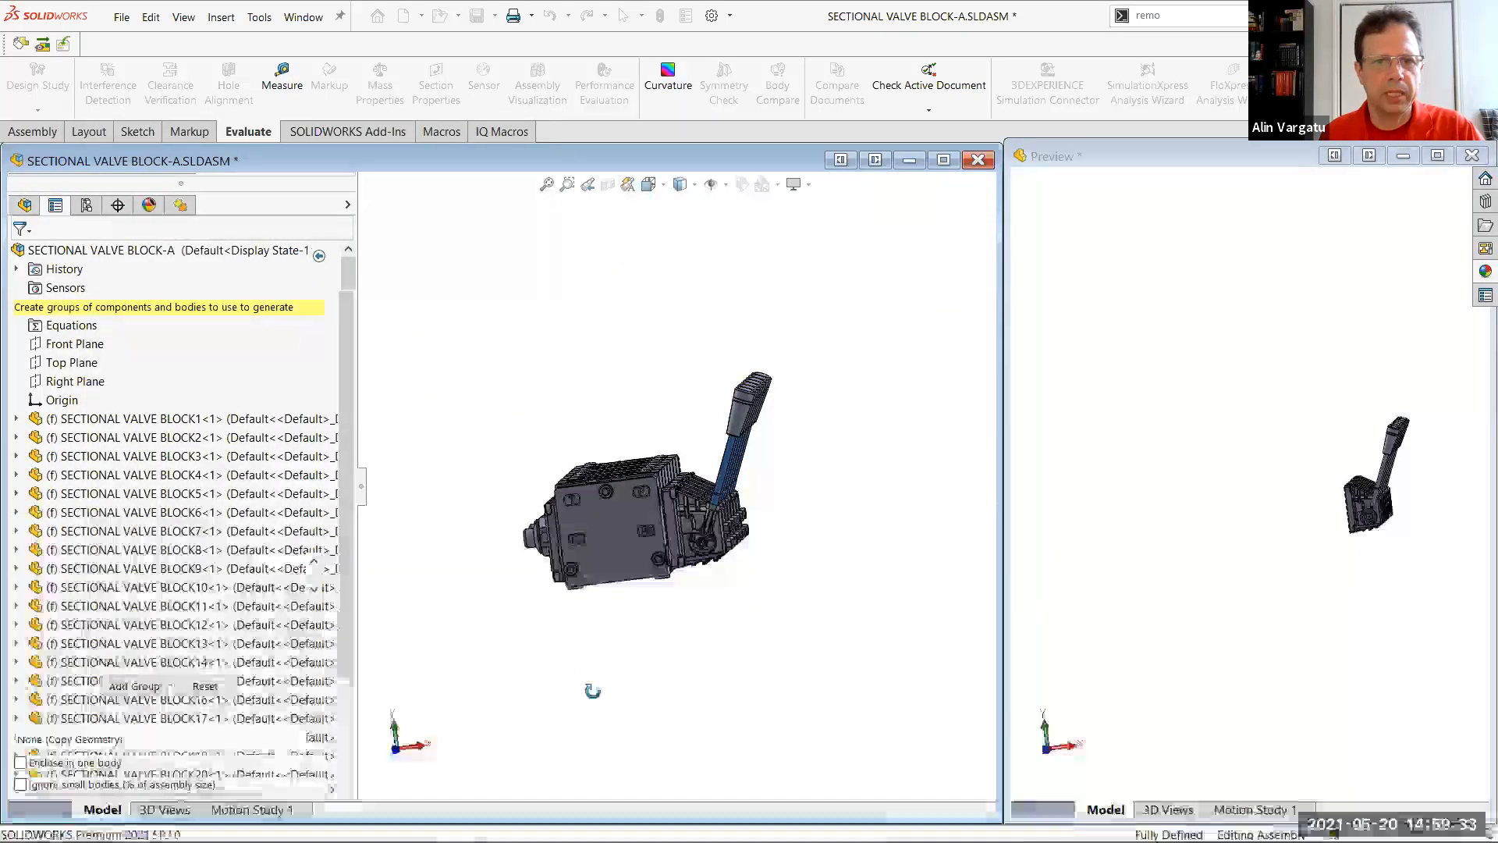
click(546, 538)
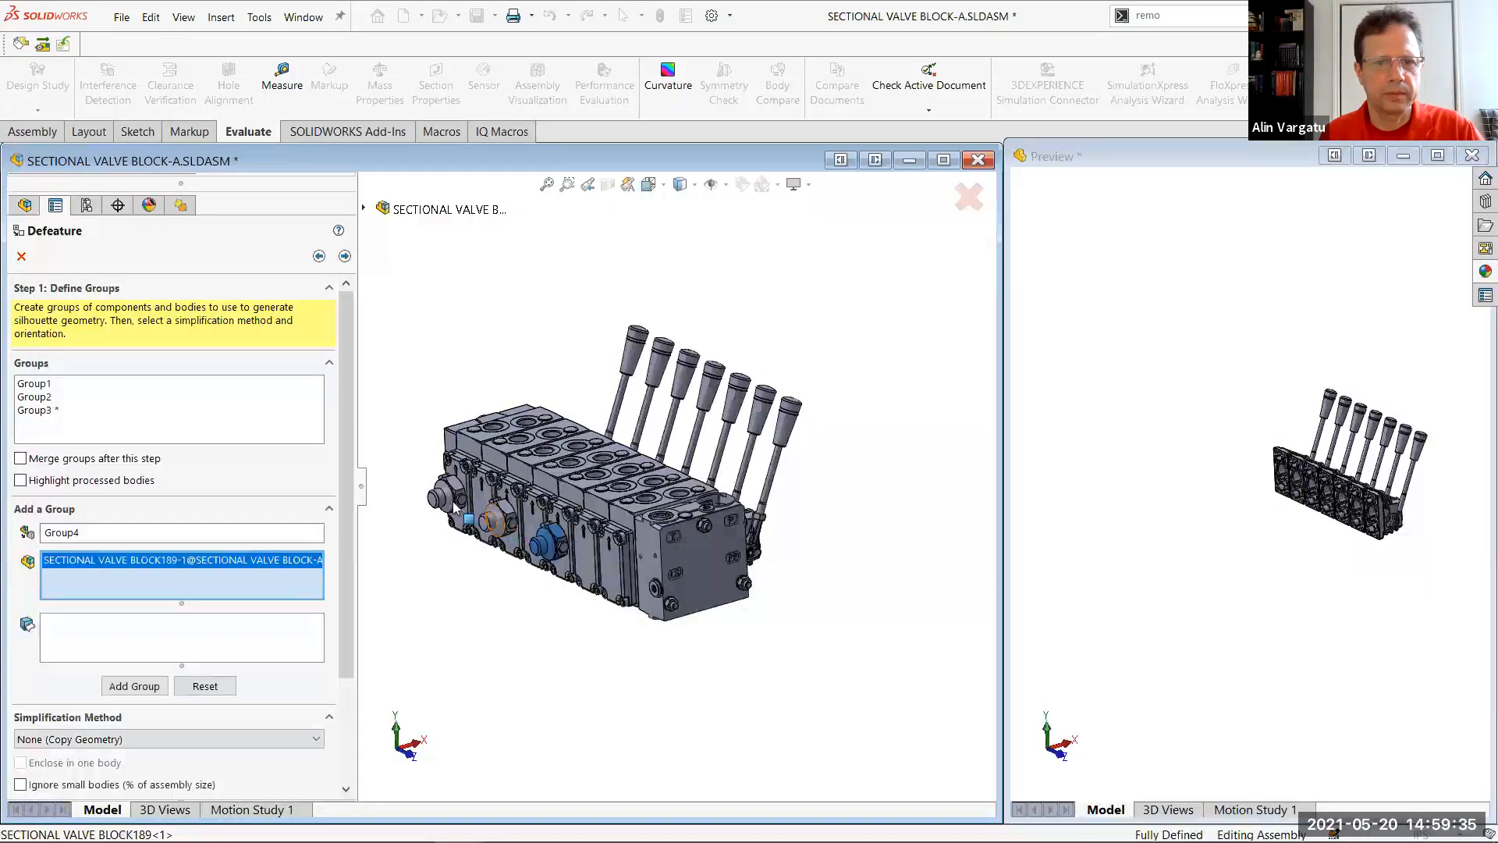
click(498, 516)
click(135, 686)
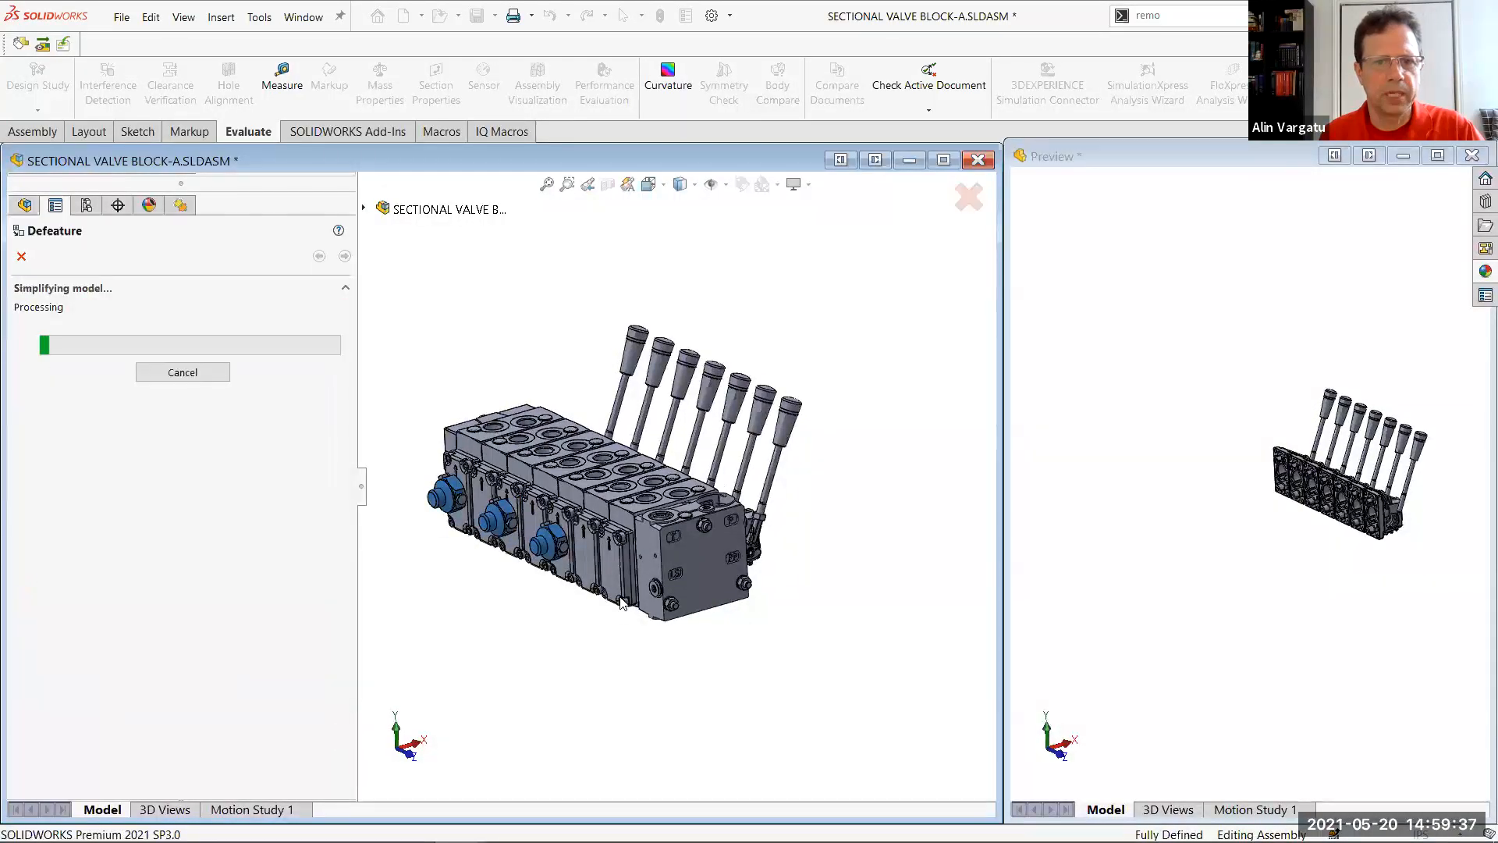
Add the row of cover plates along the valve block's plug side as Group5
click(563, 577)
click(532, 563)
click(503, 548)
click(480, 538)
click(460, 524)
click(156, 686)
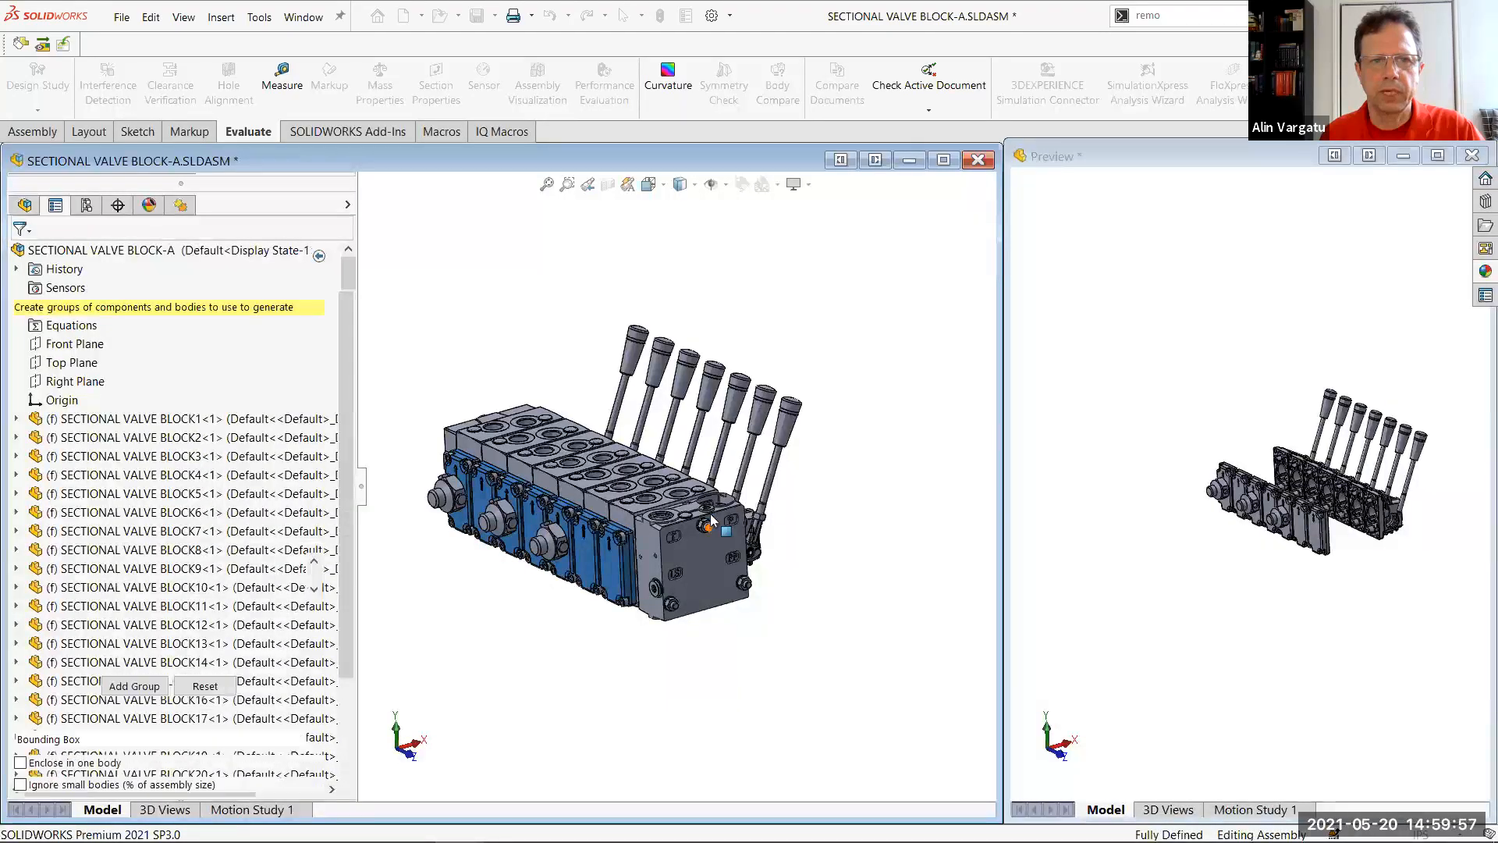
Add the three tie rods that end in nuts on the end block as Group6 with None (Copy Geometry)
scroll(715, 531, down, 5)
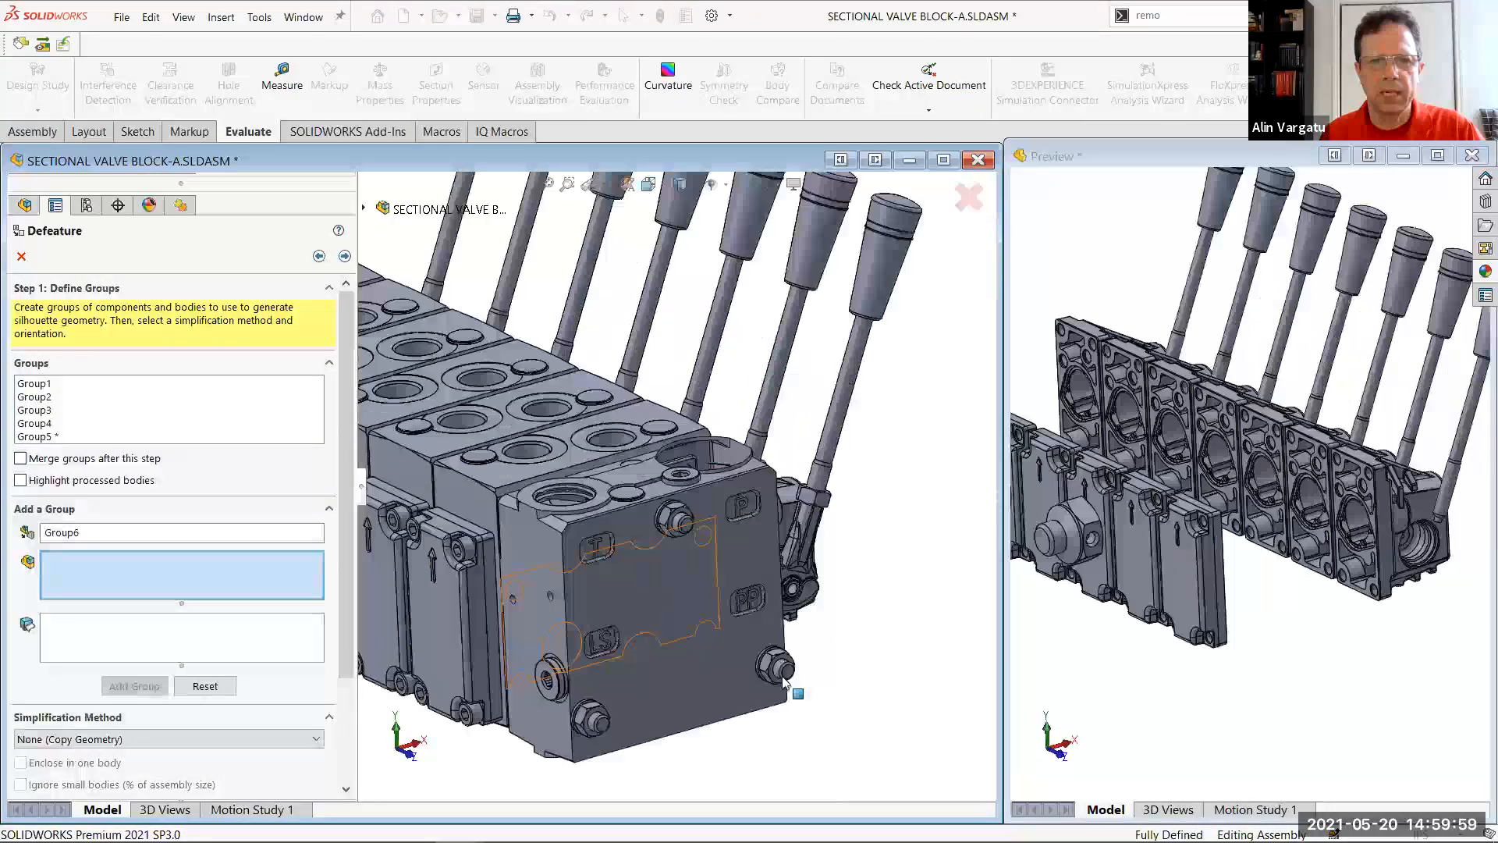
click(806, 706)
click(801, 697)
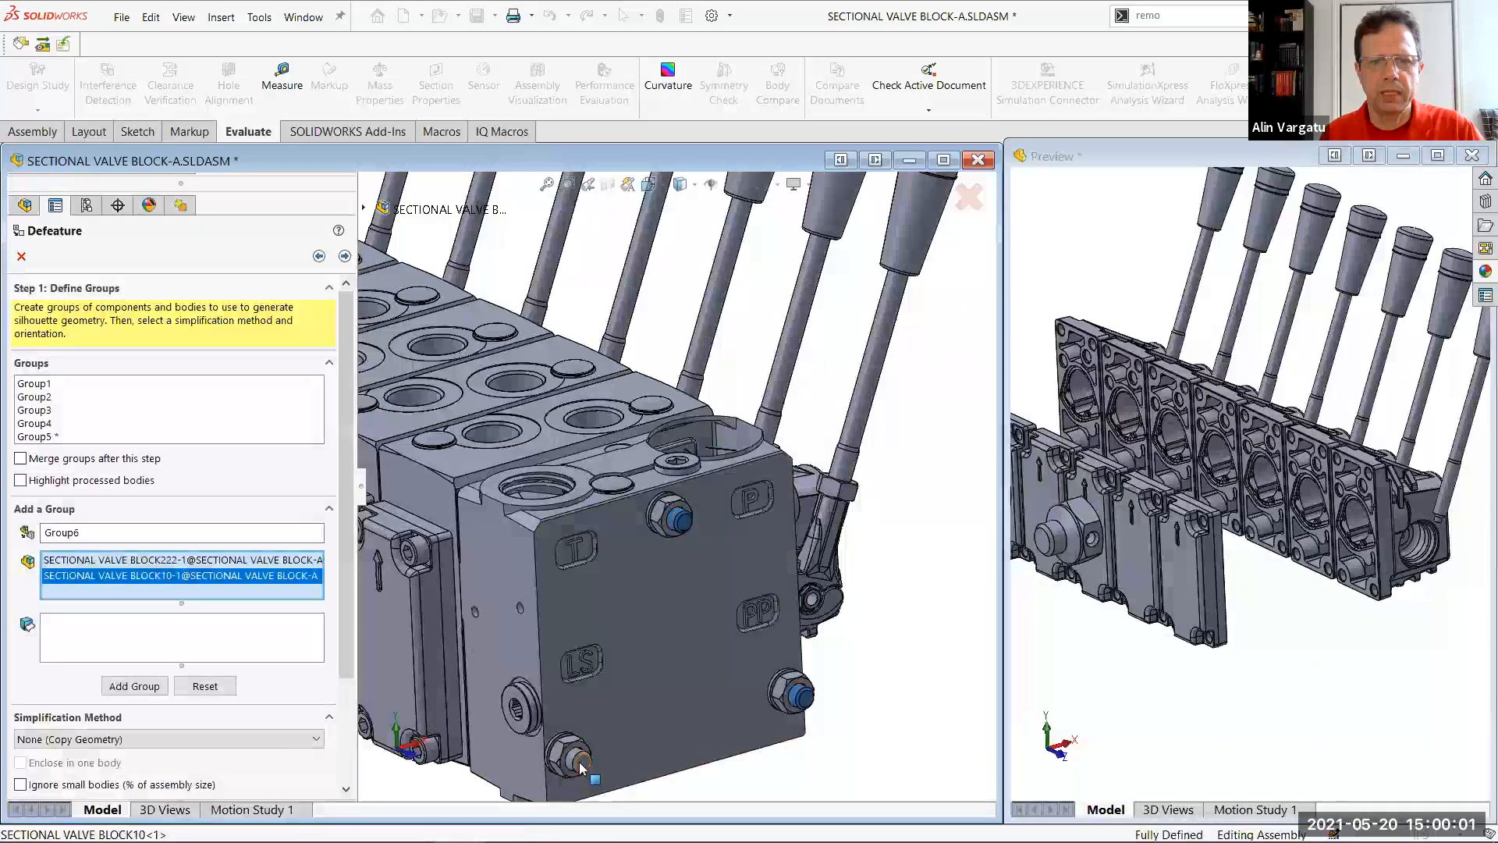
click(136, 685)
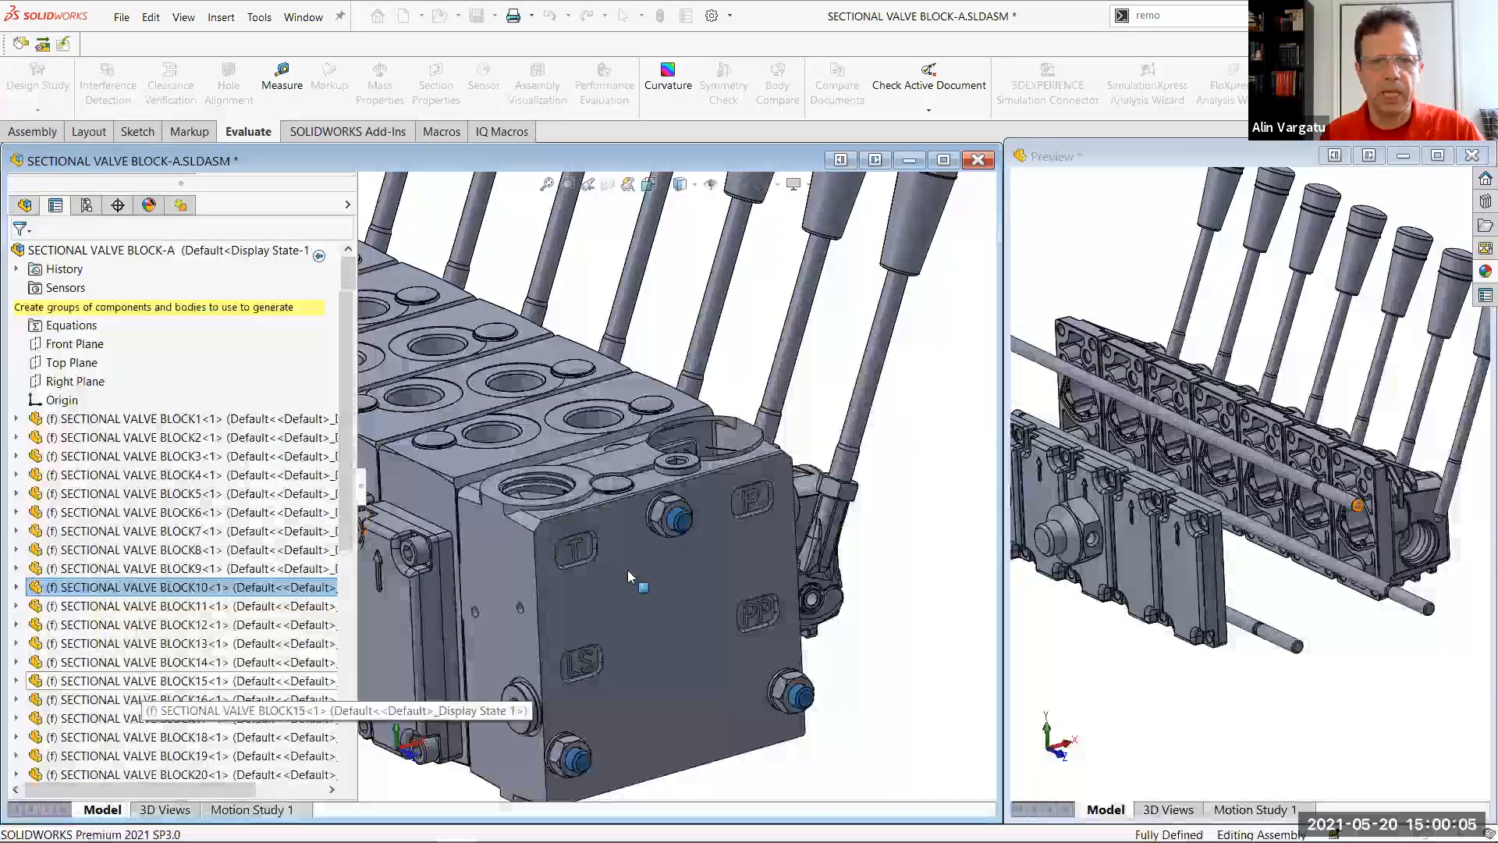
click(493, 479)
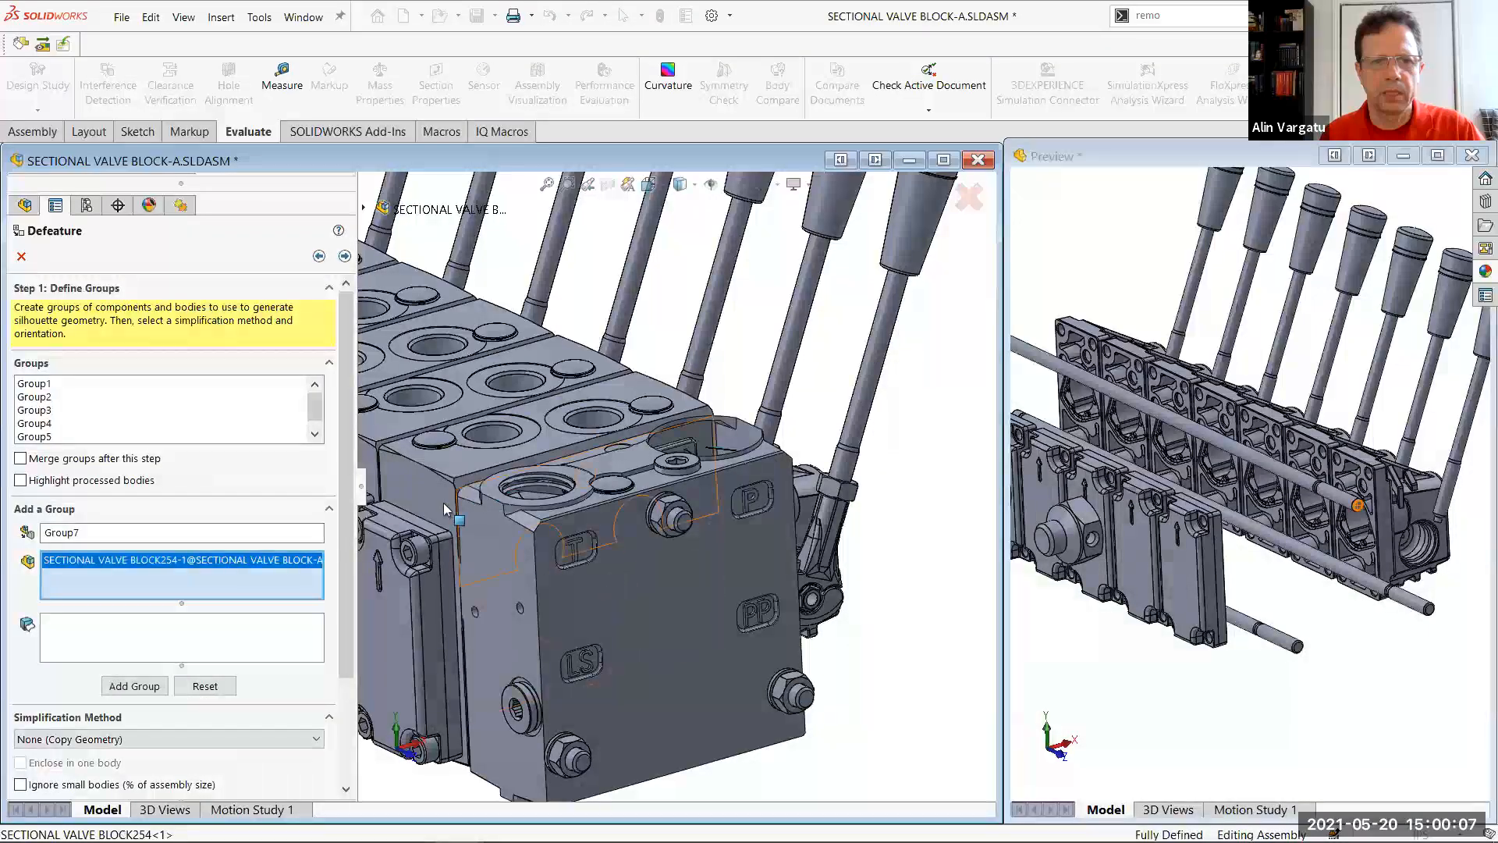
right_click(209, 574)
click(265, 610)
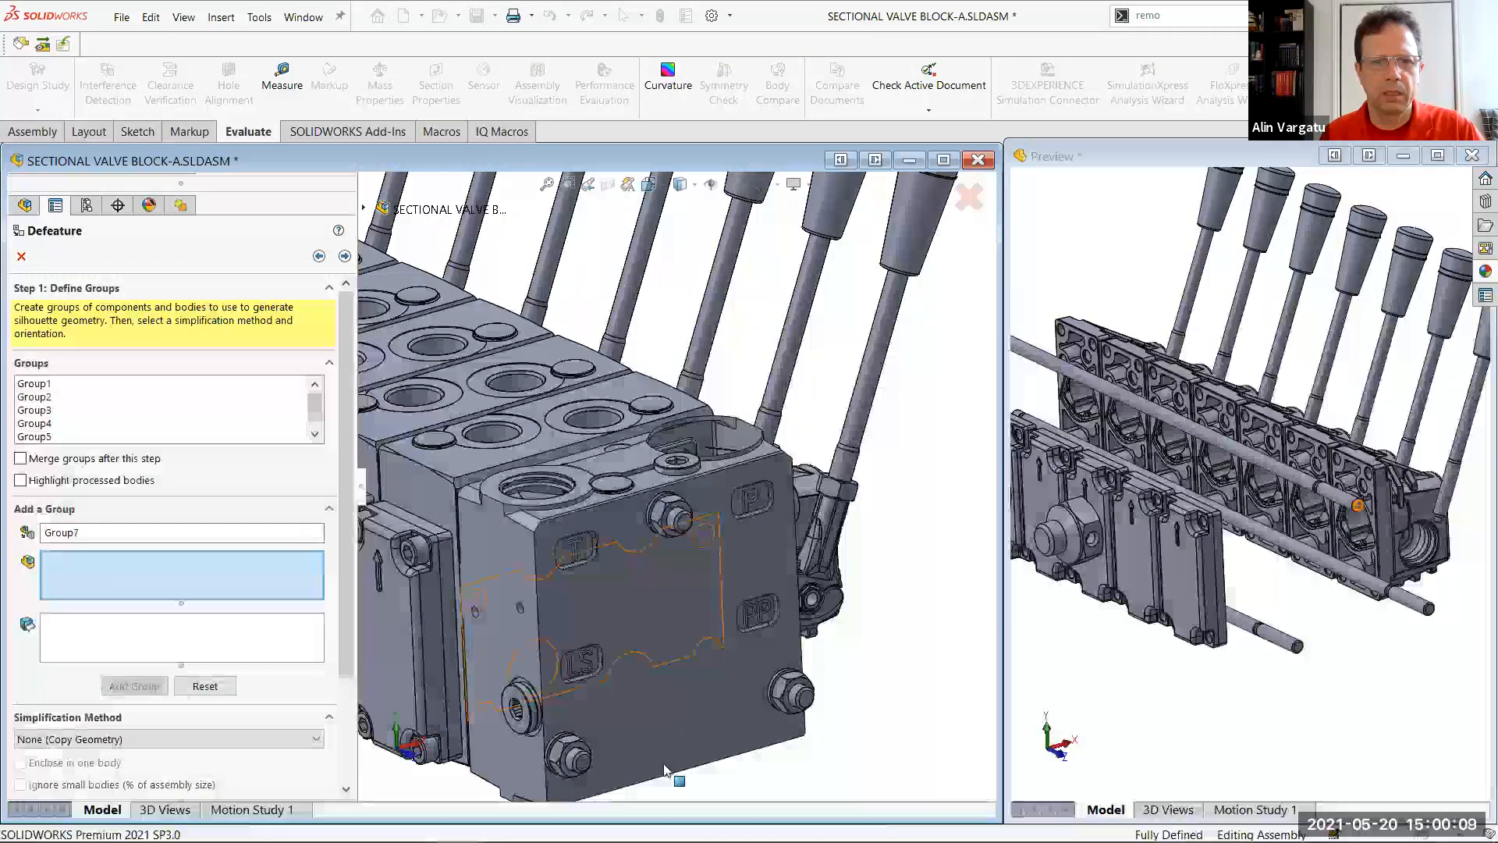
Add the end block and all the valve body sections as Group7 with None (Copy Geometry)
click(550, 642)
click(432, 498)
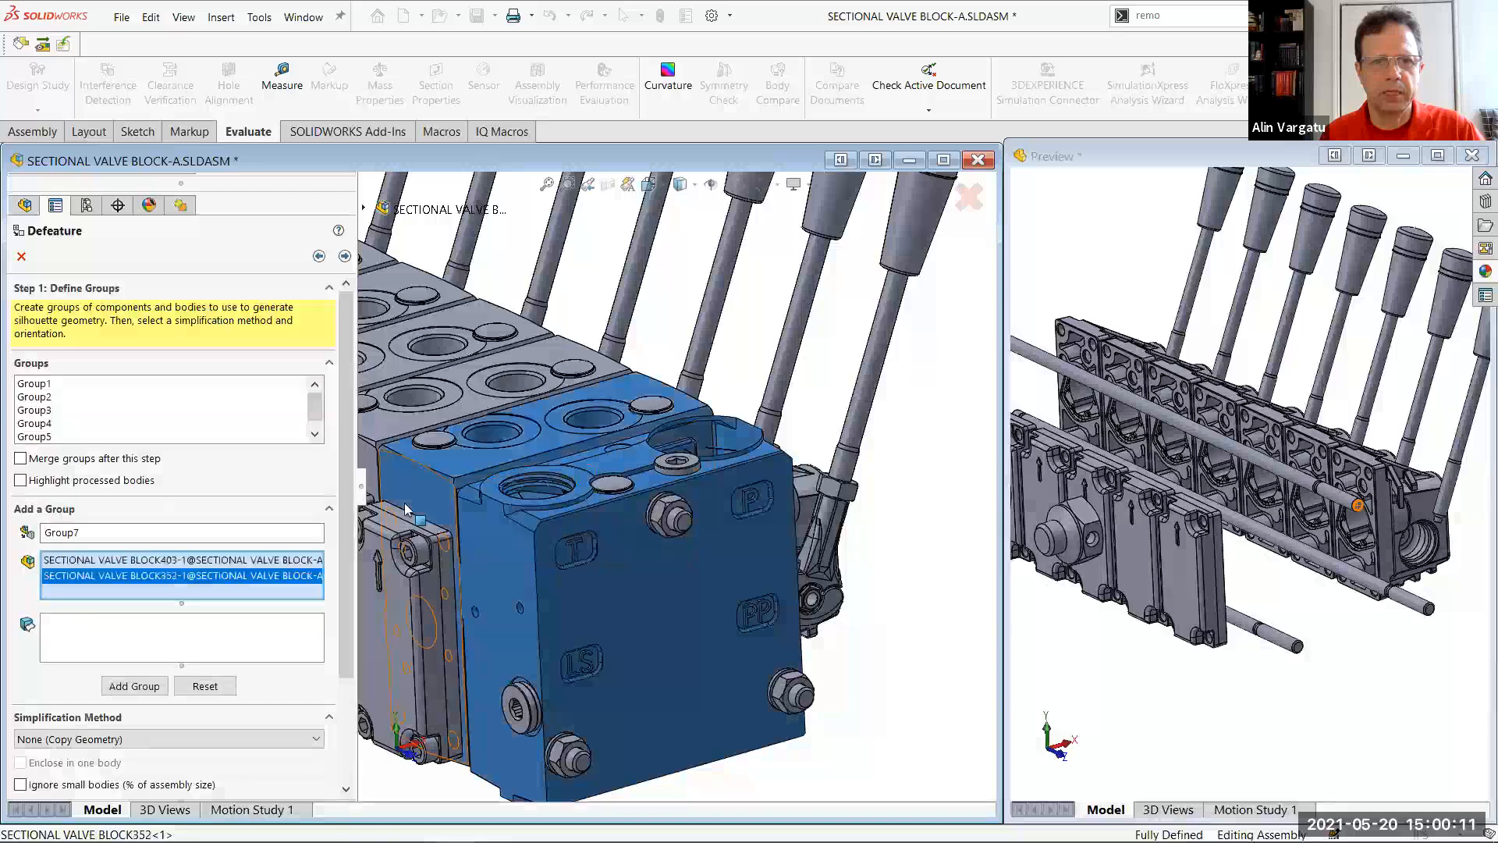
scroll(600, 483, up, 3)
click(471, 455)
click(425, 438)
click(396, 432)
click(411, 459)
scroll(523, 434, up, 2)
scroll(570, 431, down, 4)
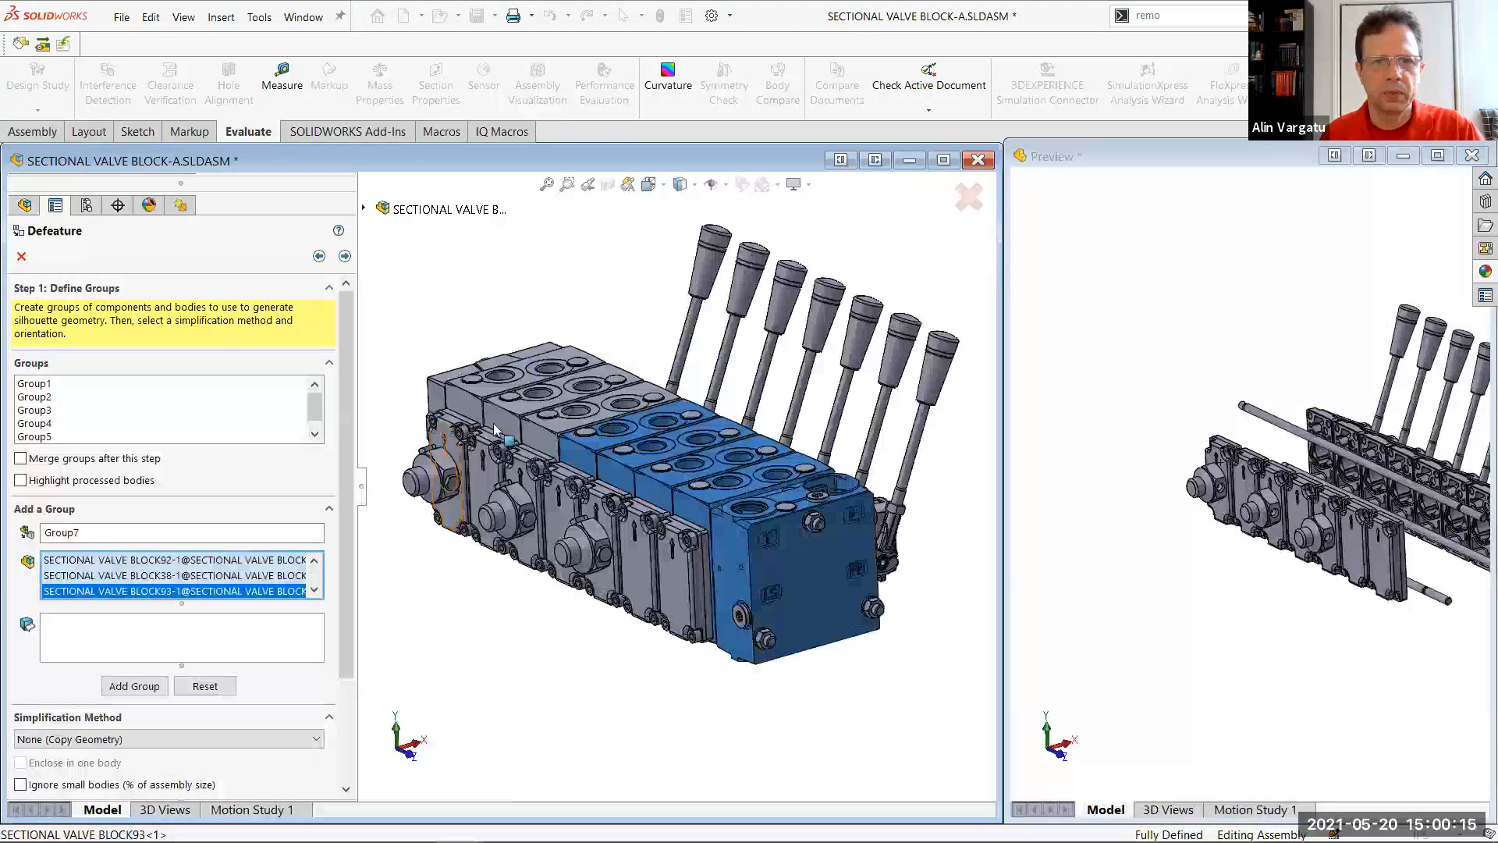
click(500, 420)
click(465, 399)
click(434, 385)
click(153, 691)
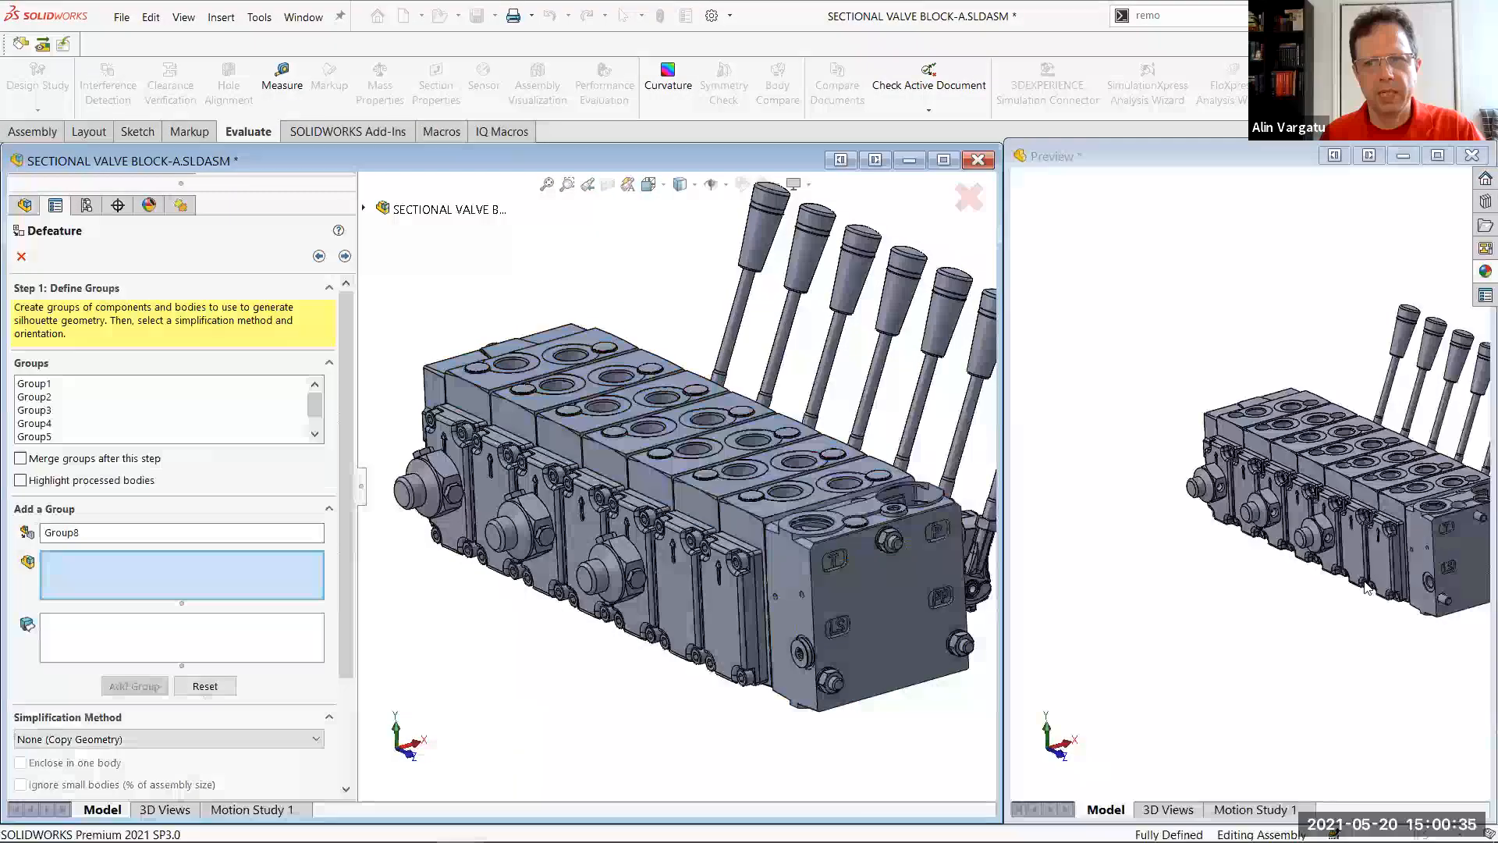
Compare the end block's nuts and fasteners in the full assembly with the simplified preview
scroll(905, 582, down, 6)
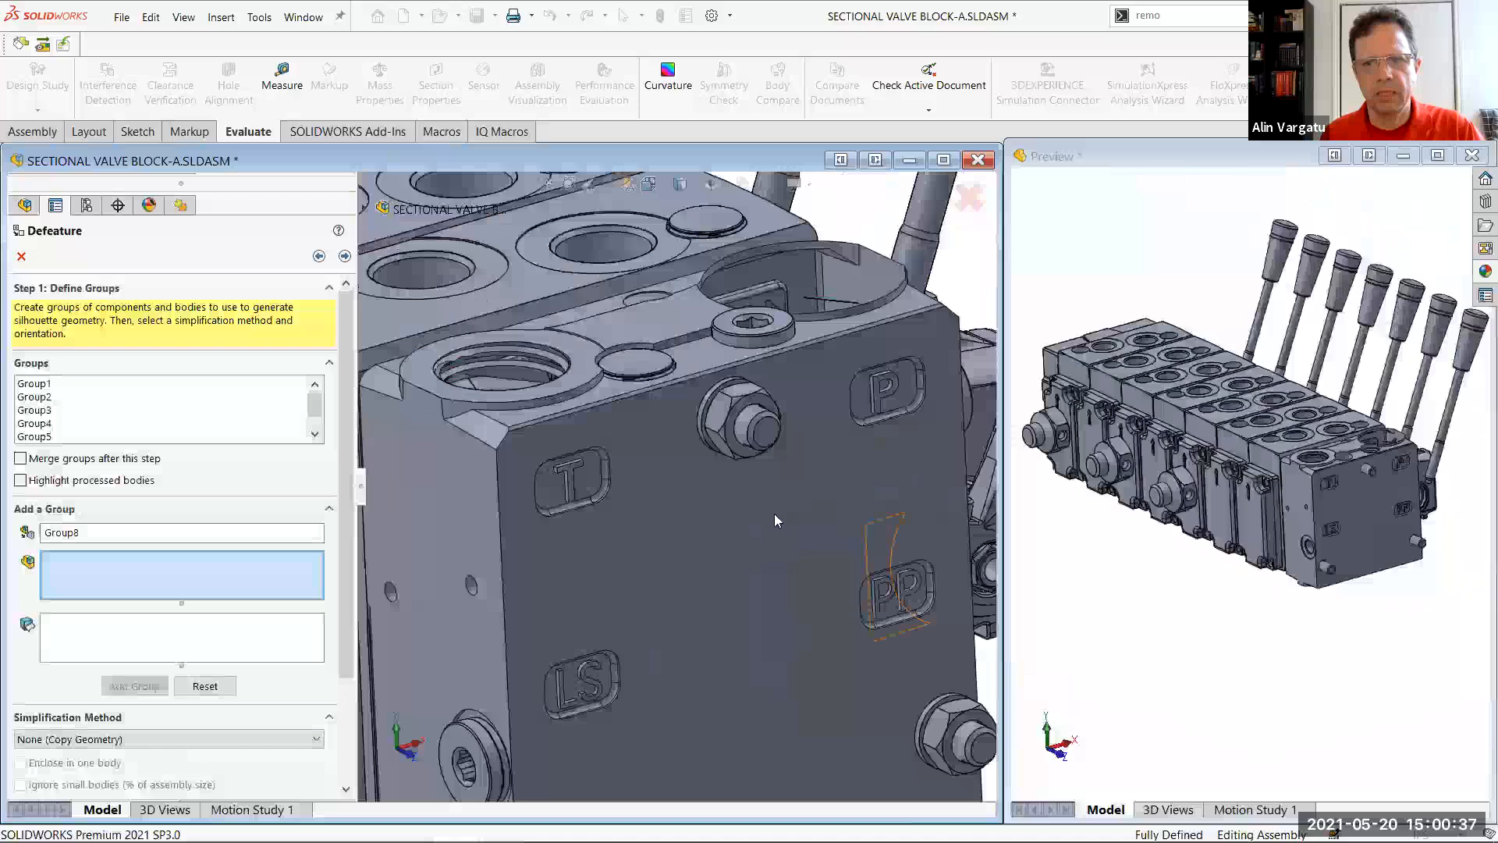
scroll(774, 515, up, 5)
middle_drag(823, 578, 729, 535)
scroll(726, 532, down, 6)
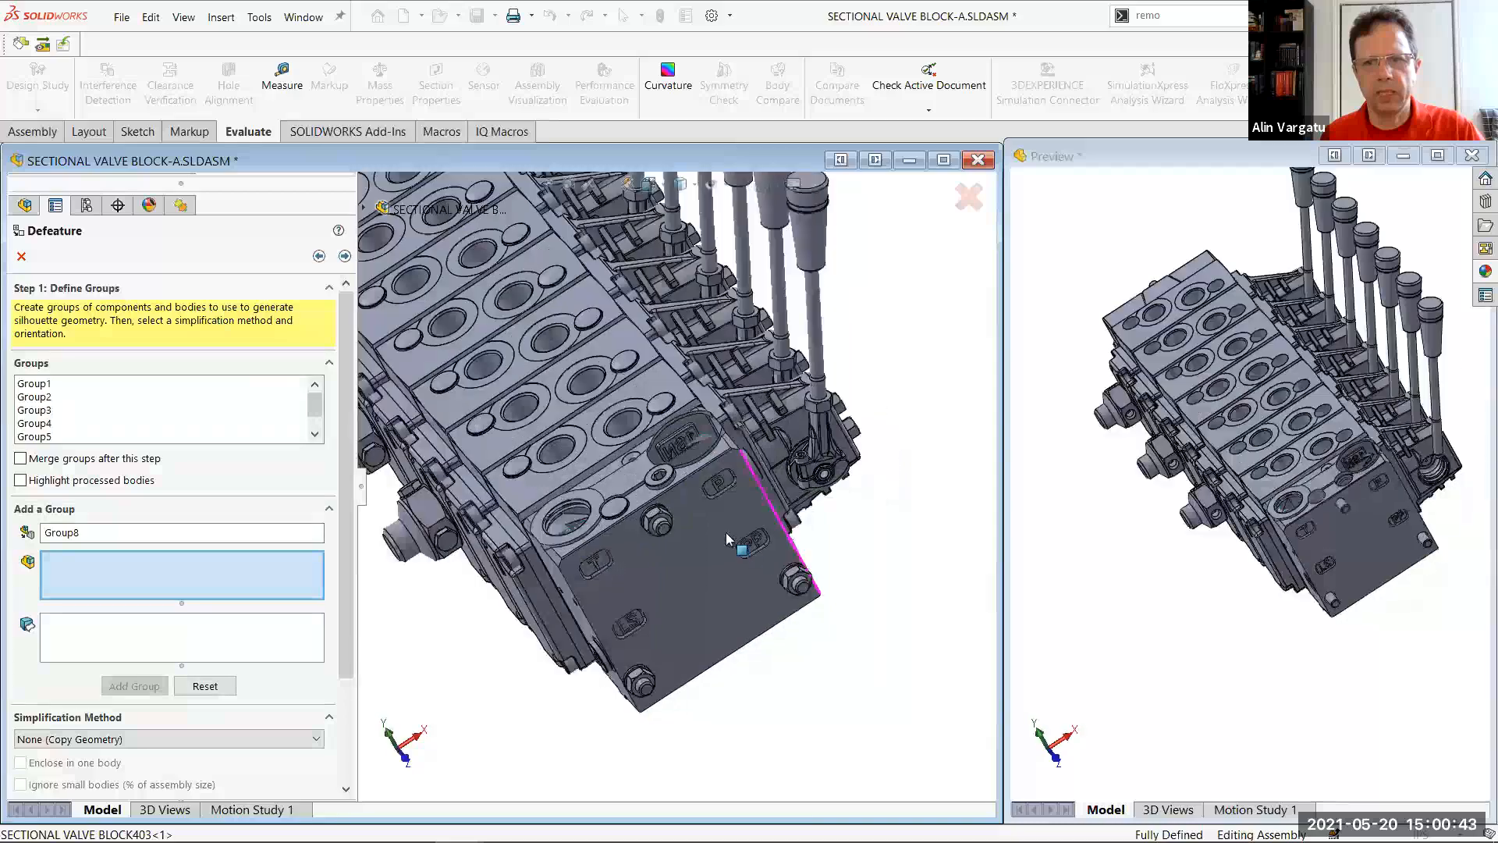
scroll(804, 478, down, 4)
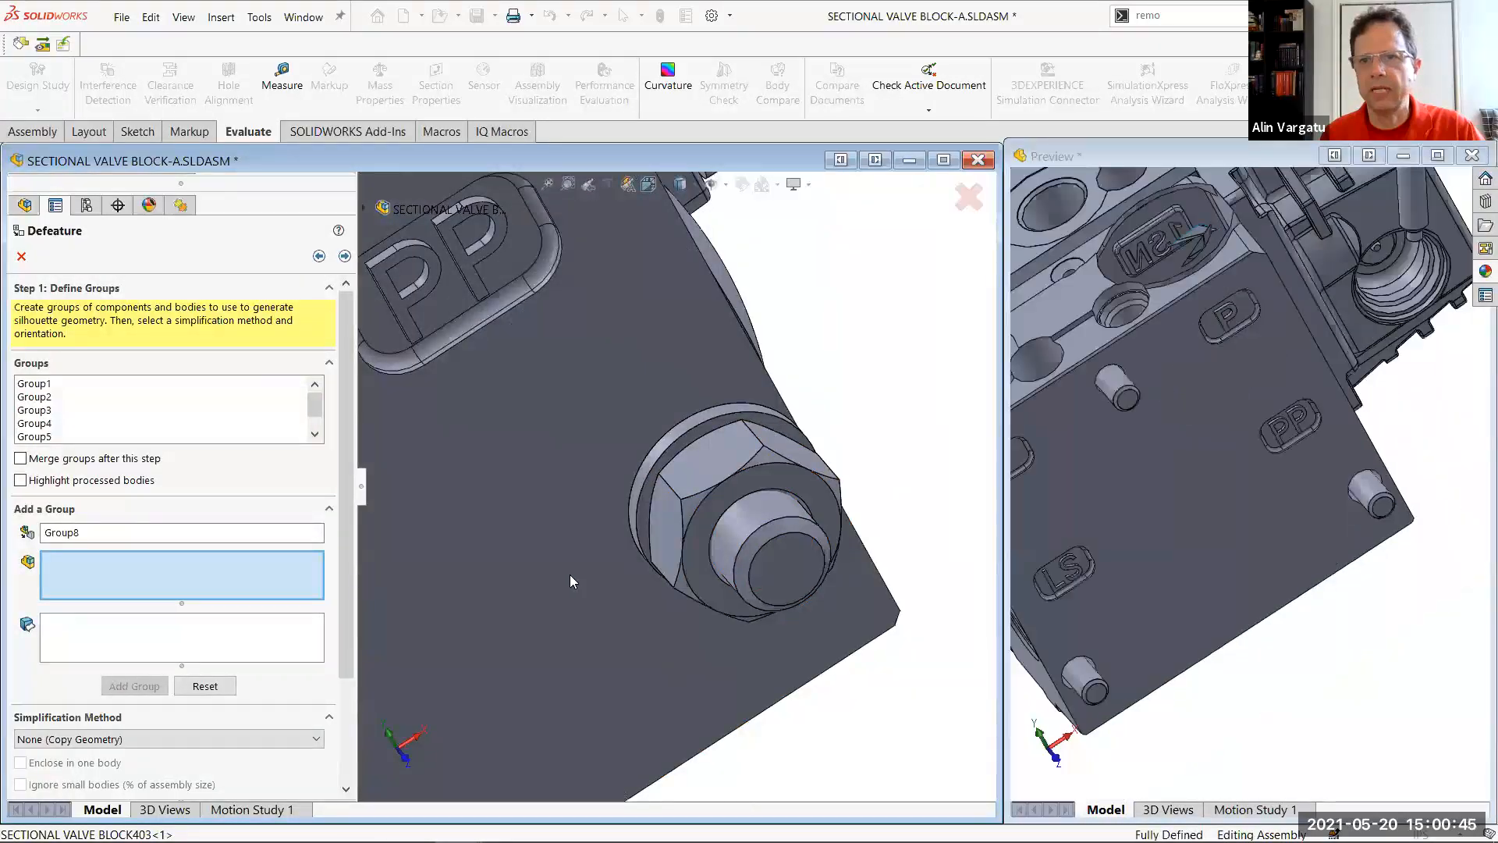
scroll(546, 374, up, 3)
key(f)
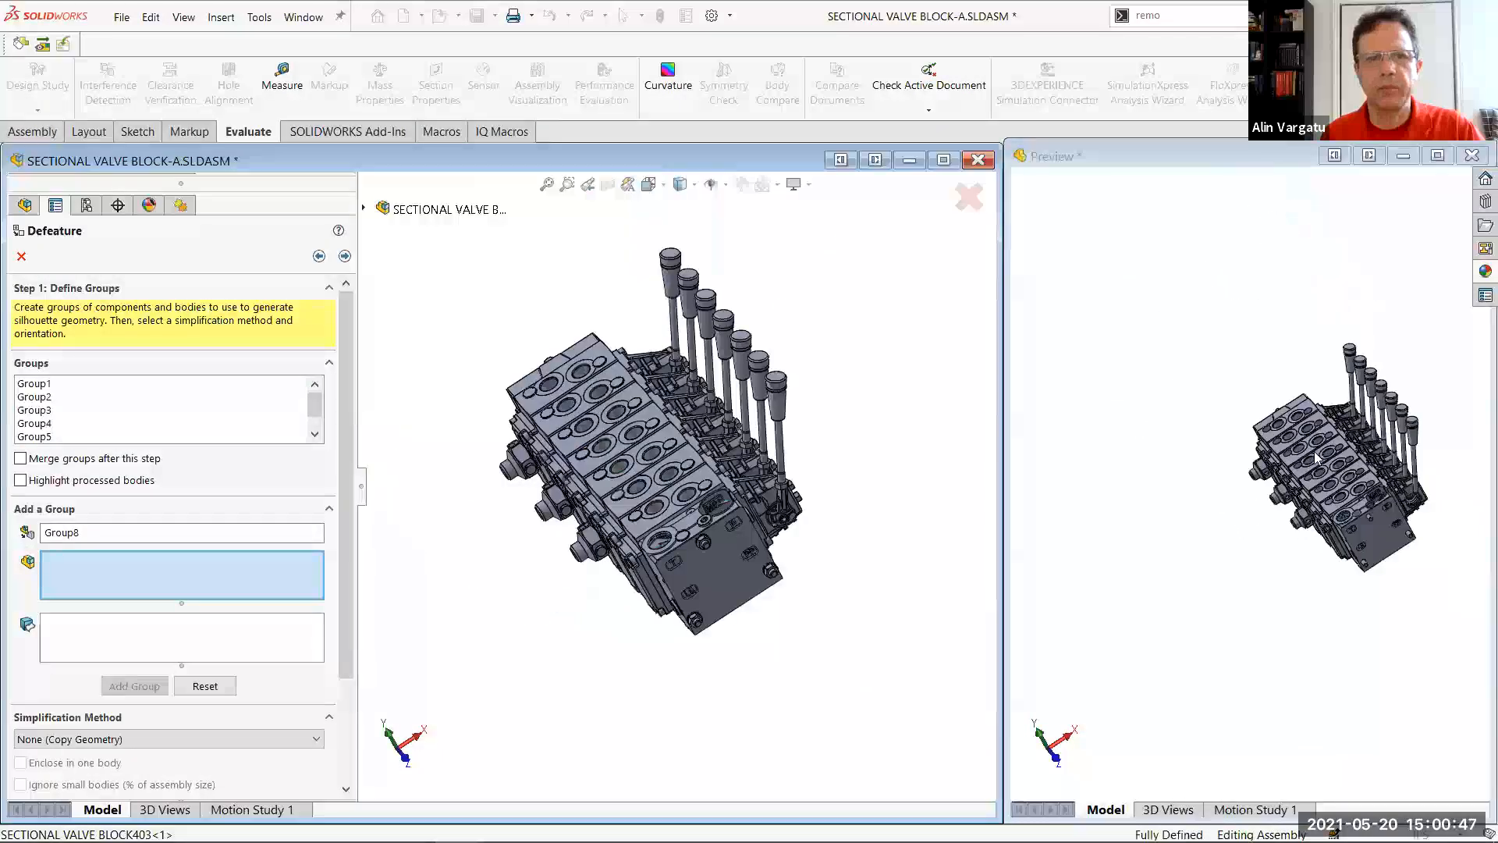
Finish defining groups and create the defeatured result as a new configuration that includes top level reference geometry
click(344, 255)
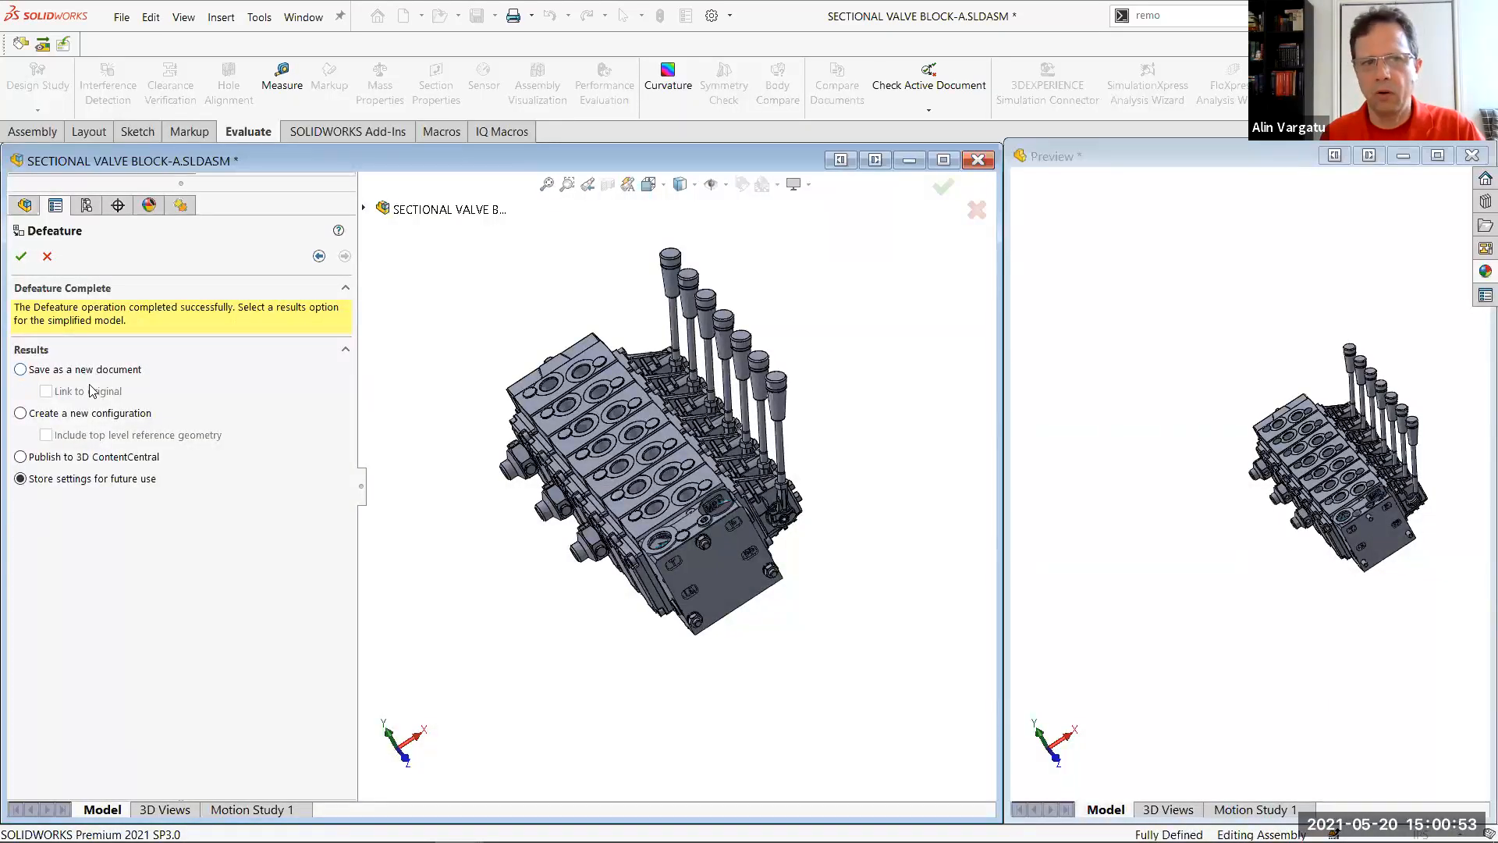
click(74, 414)
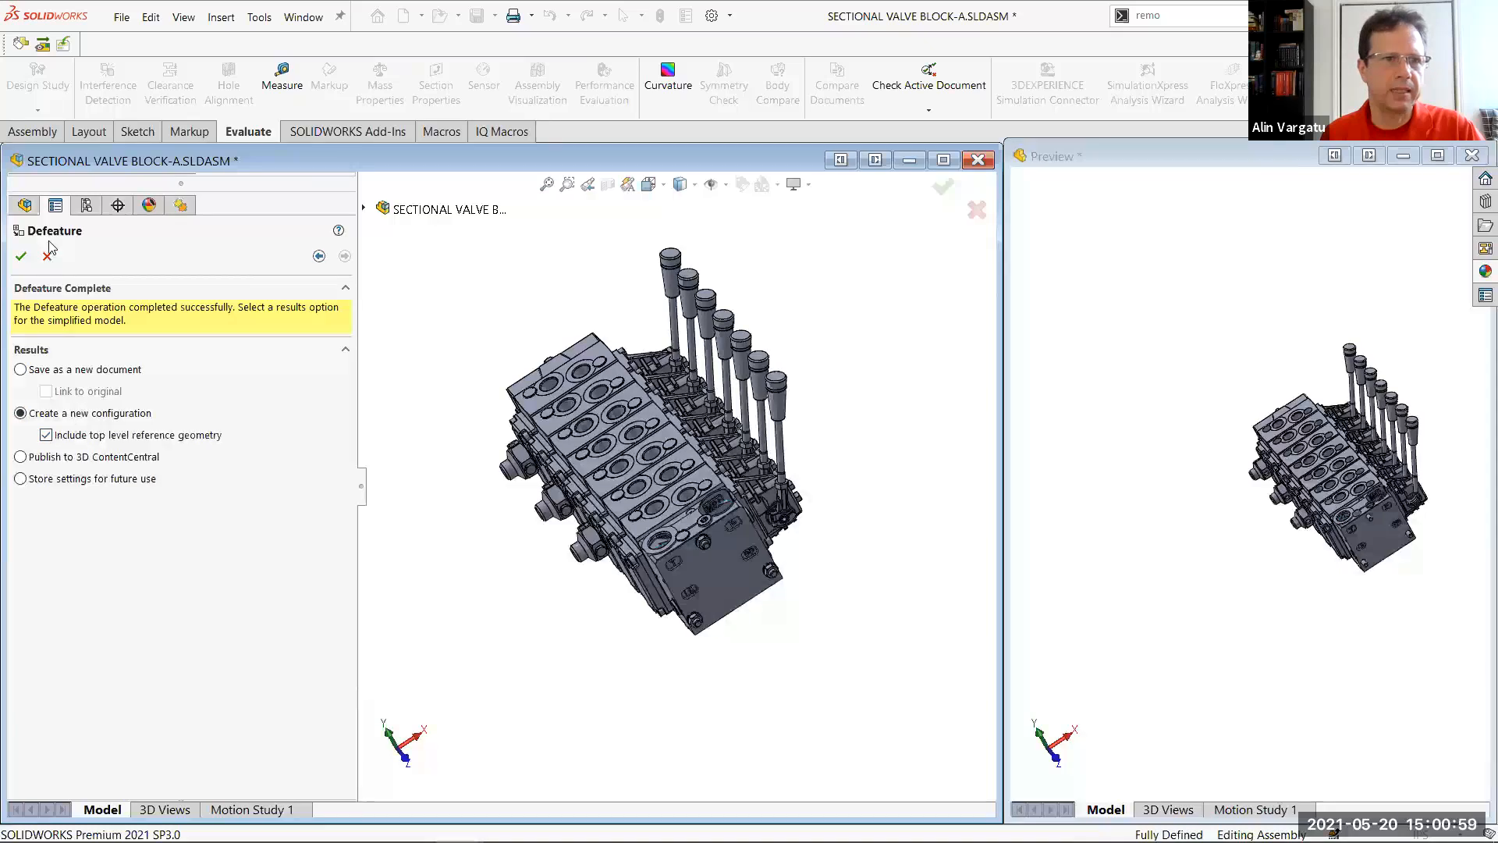
click(21, 257)
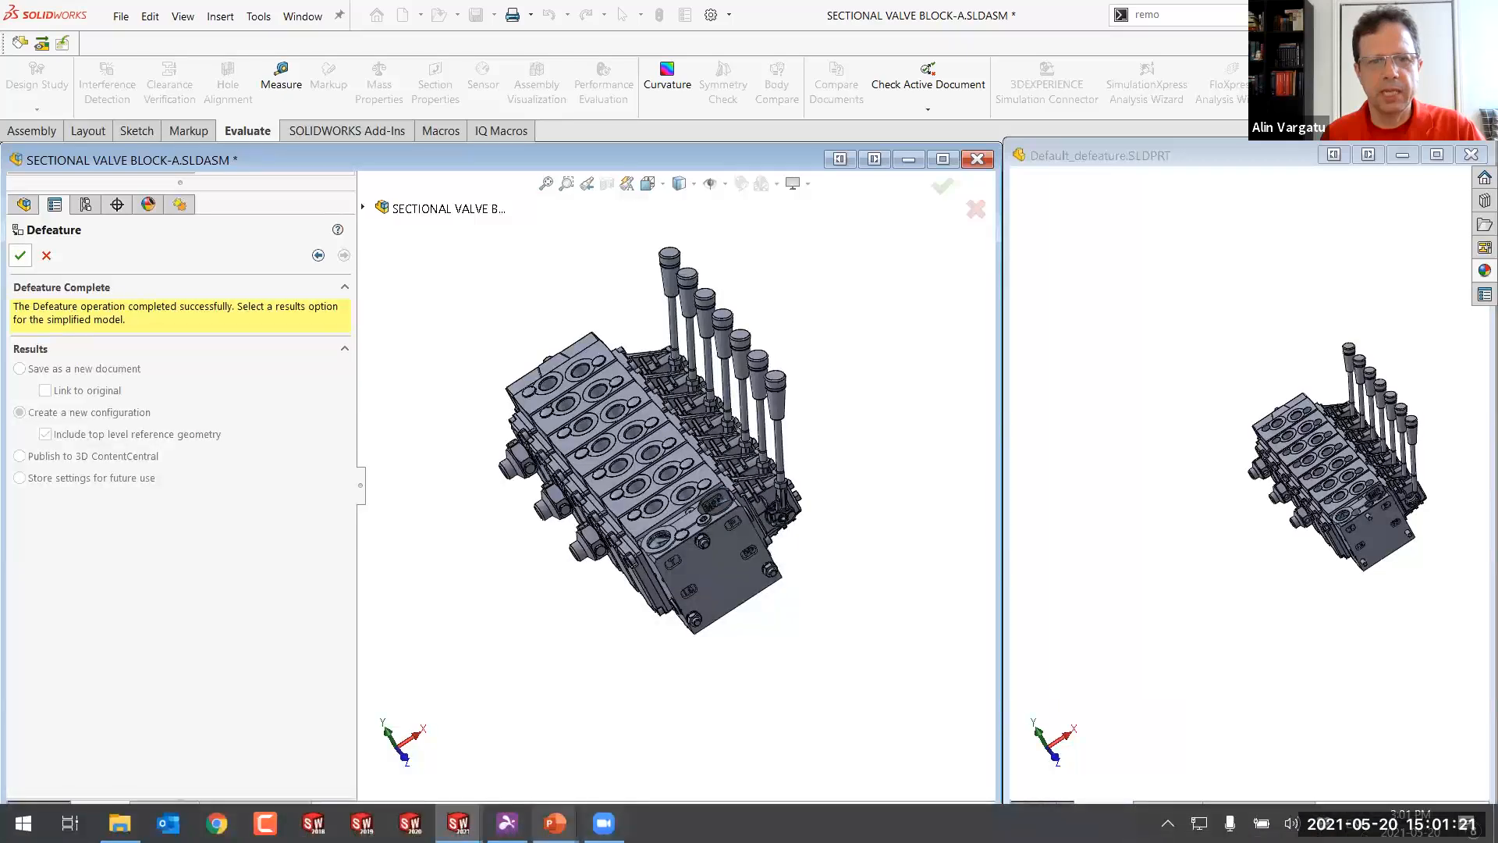
Switch to the Comparison.SLDASM window and open its Performance Evaluation report
mouse_move(460, 819)
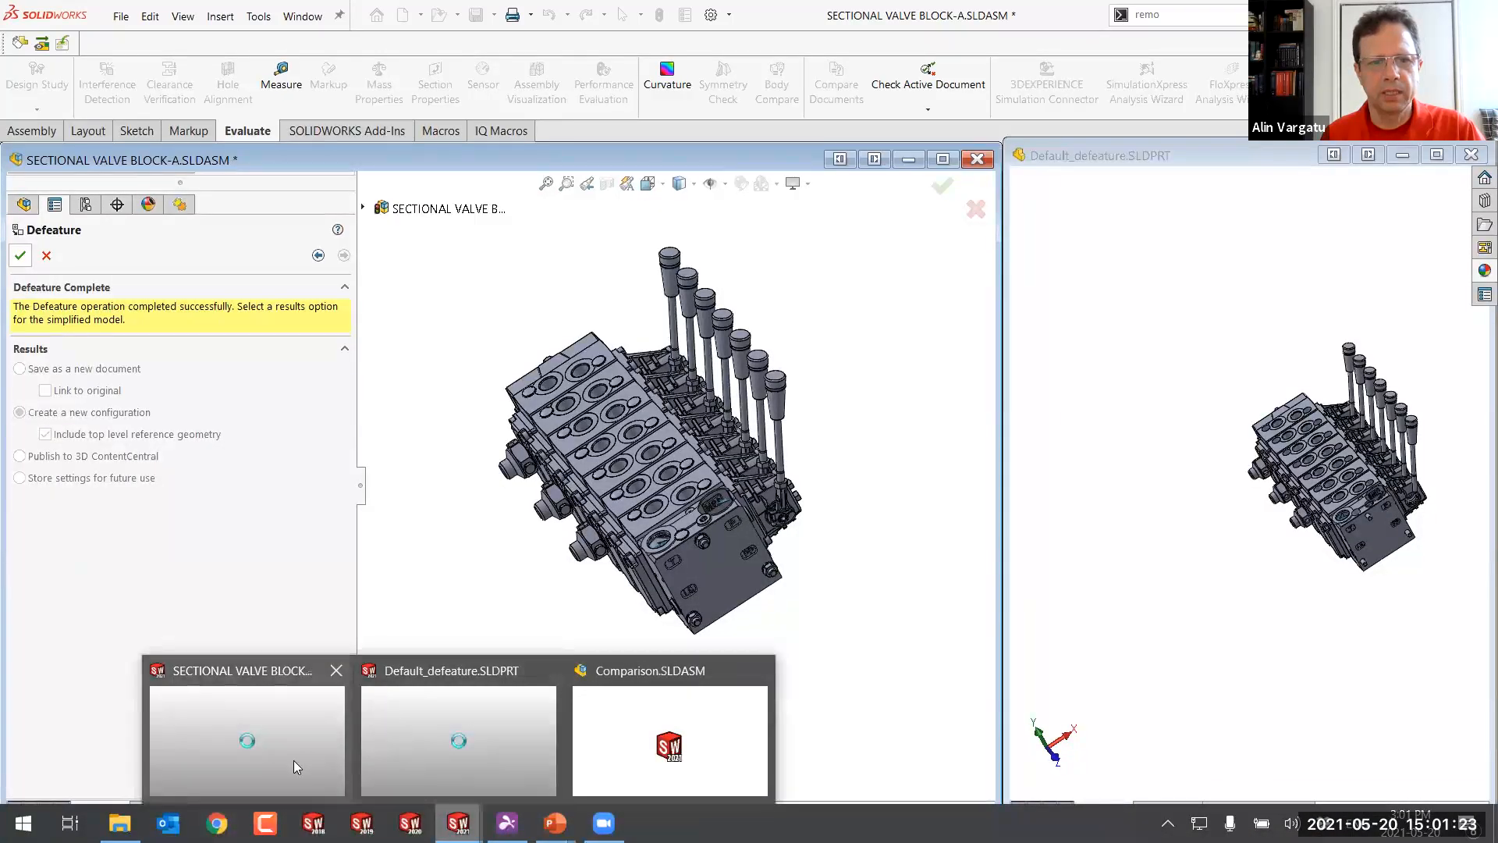
click(702, 745)
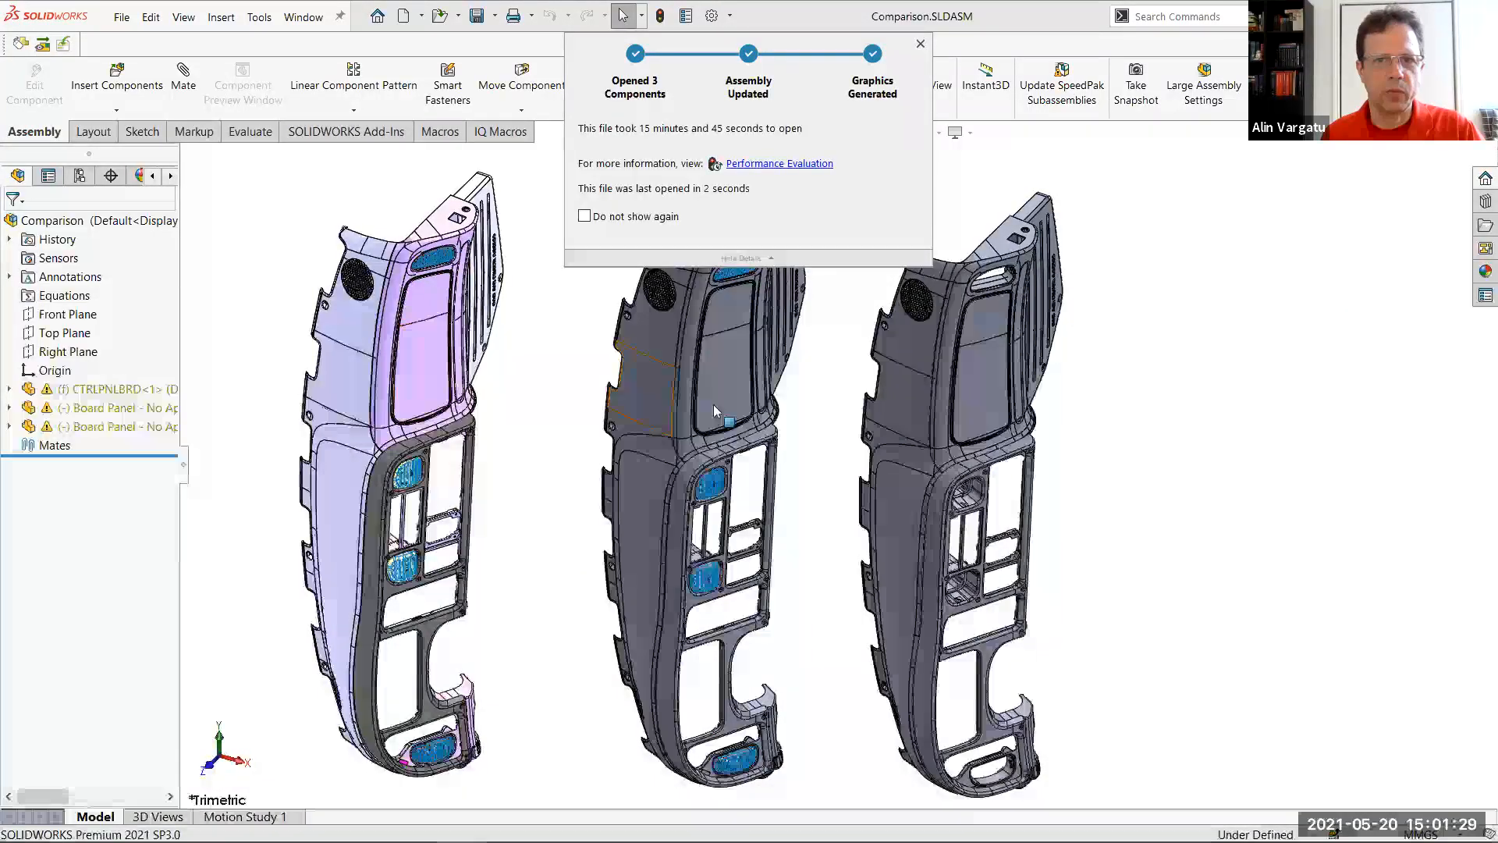
click(811, 164)
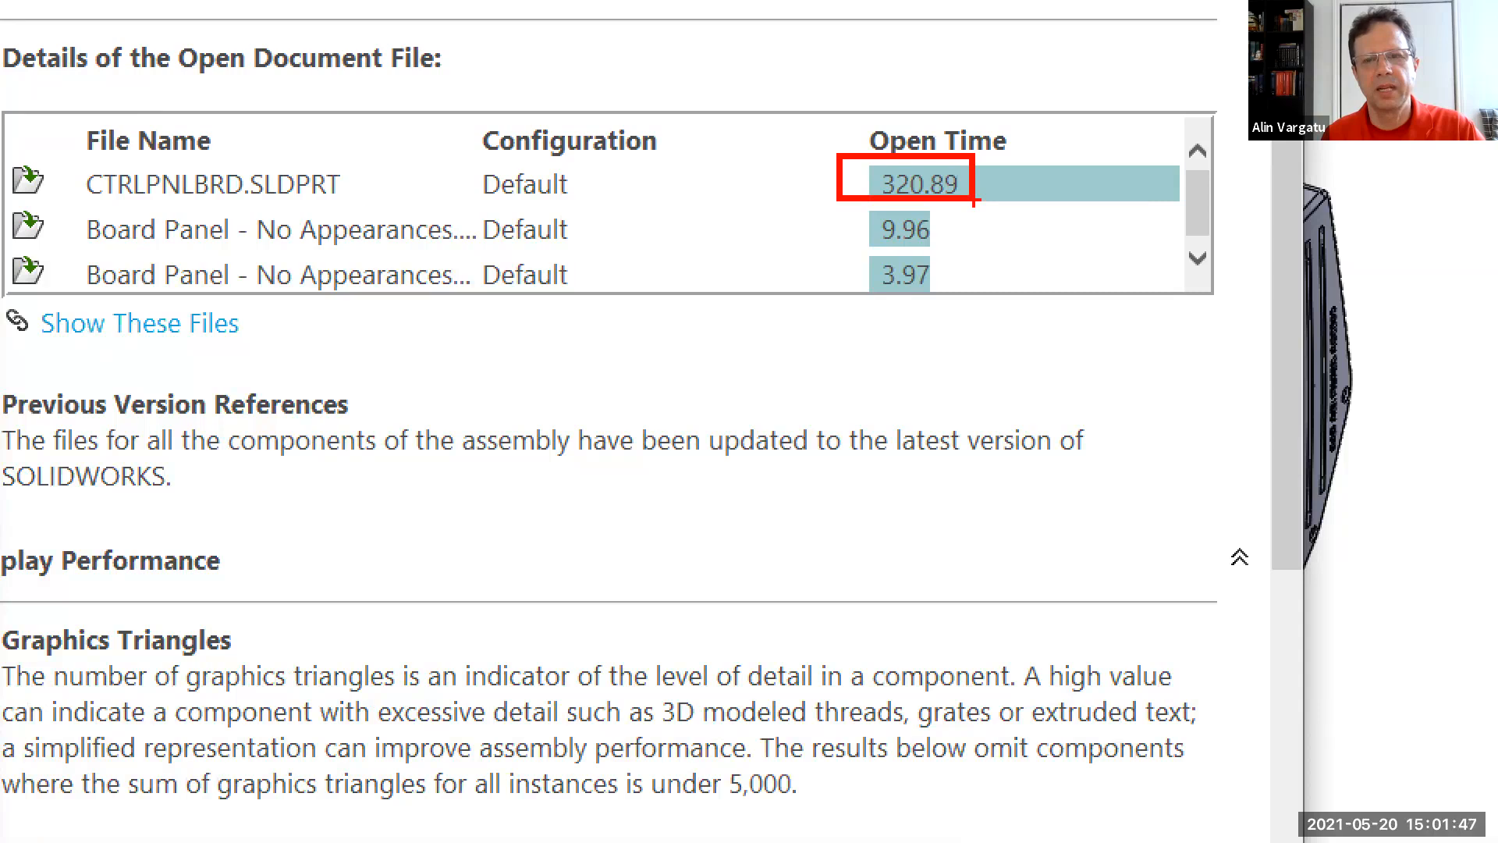
Mark the open times of the two Board Panel files in the performance report, and close the report
drag(853, 211, 933, 213)
key(ctrl+z)
drag(856, 207, 961, 251)
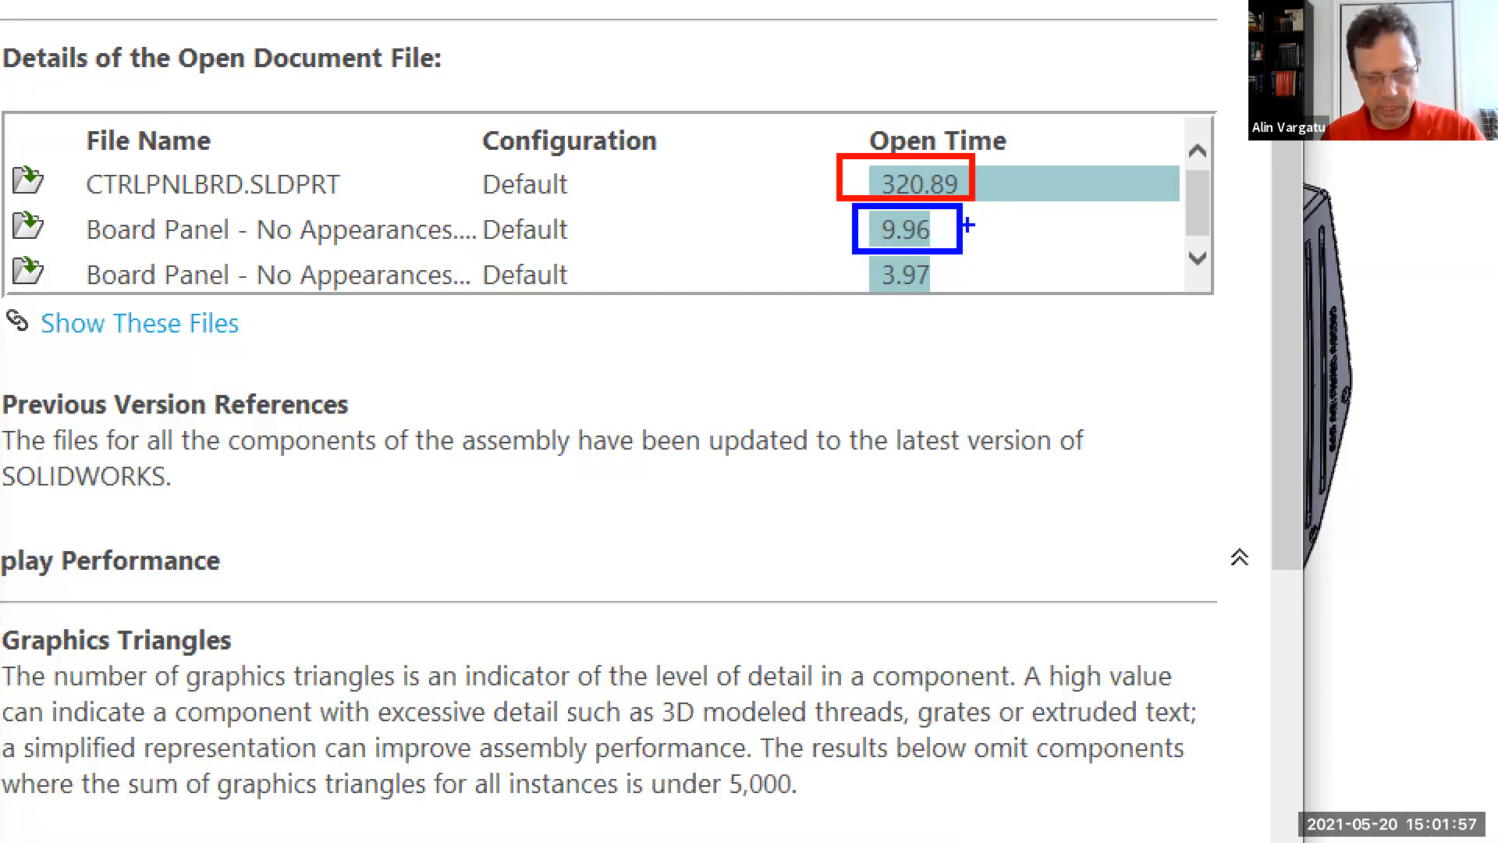
drag(858, 257, 948, 302)
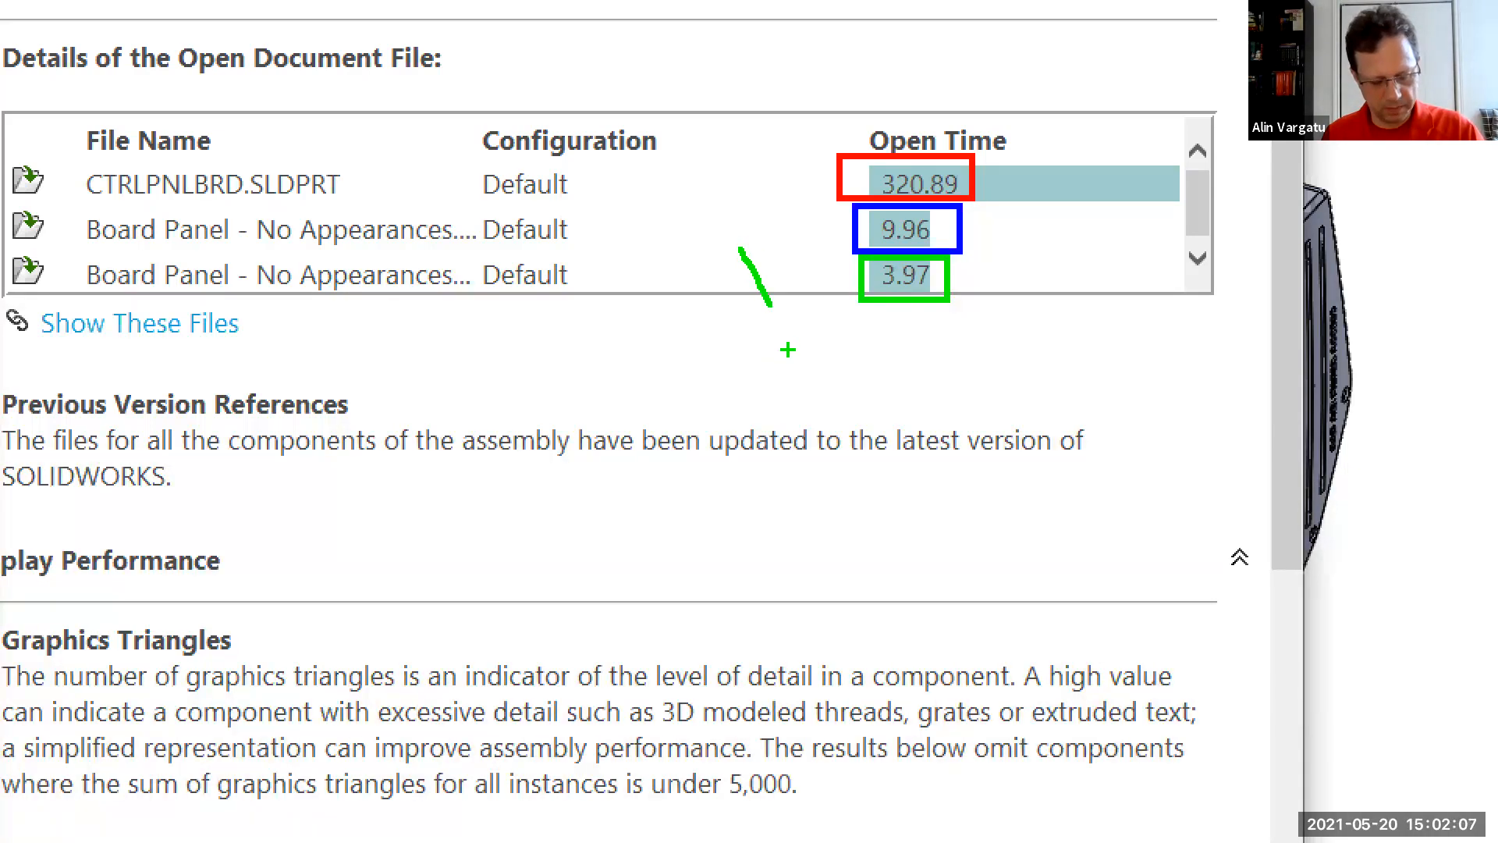
key(ctrl+z)
key(r)
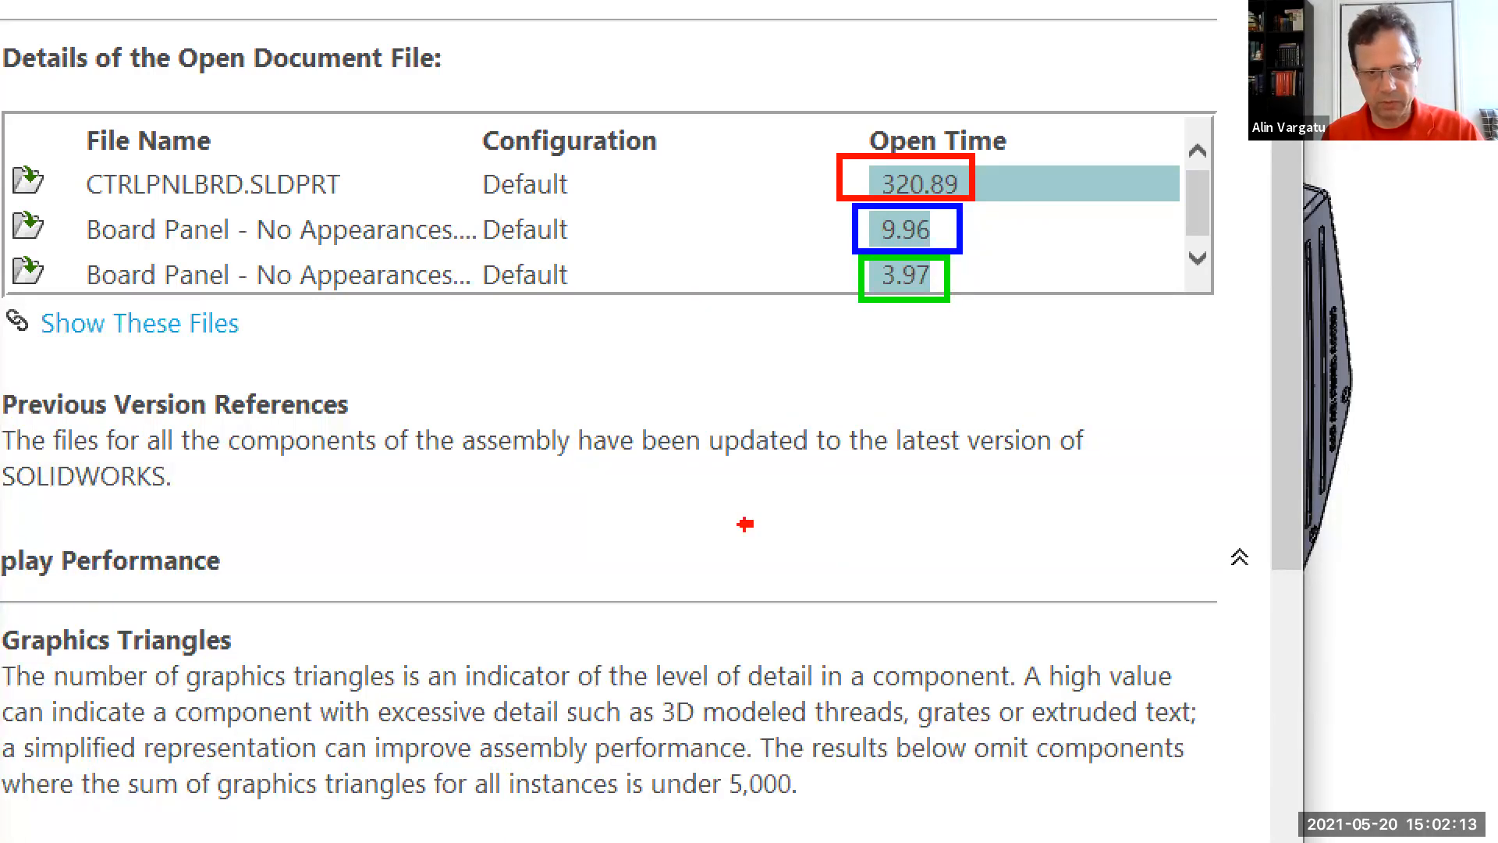
drag(745, 524, 801, 429)
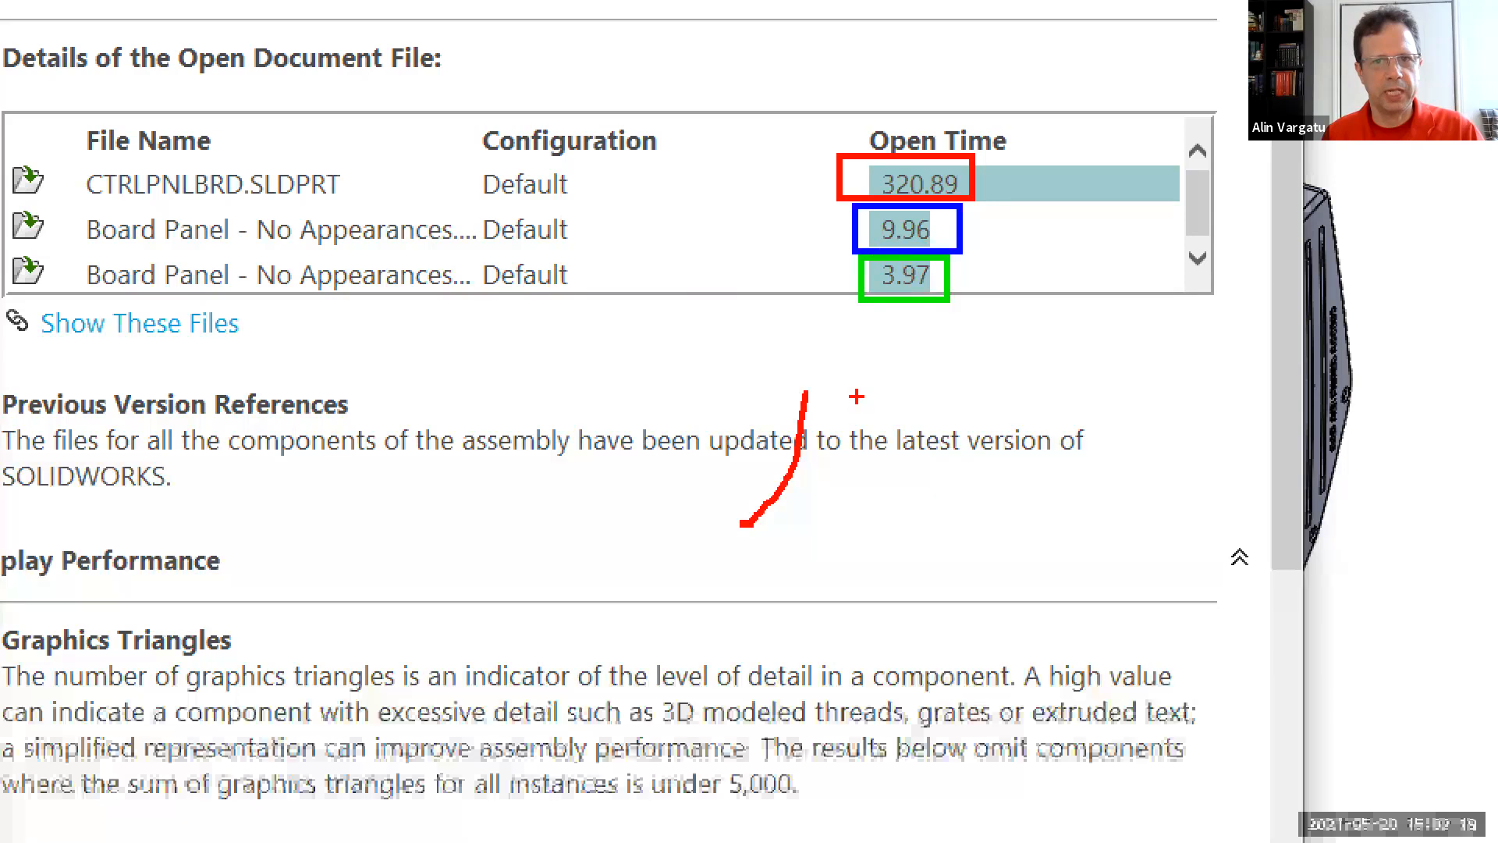
drag(829, 375, 925, 362)
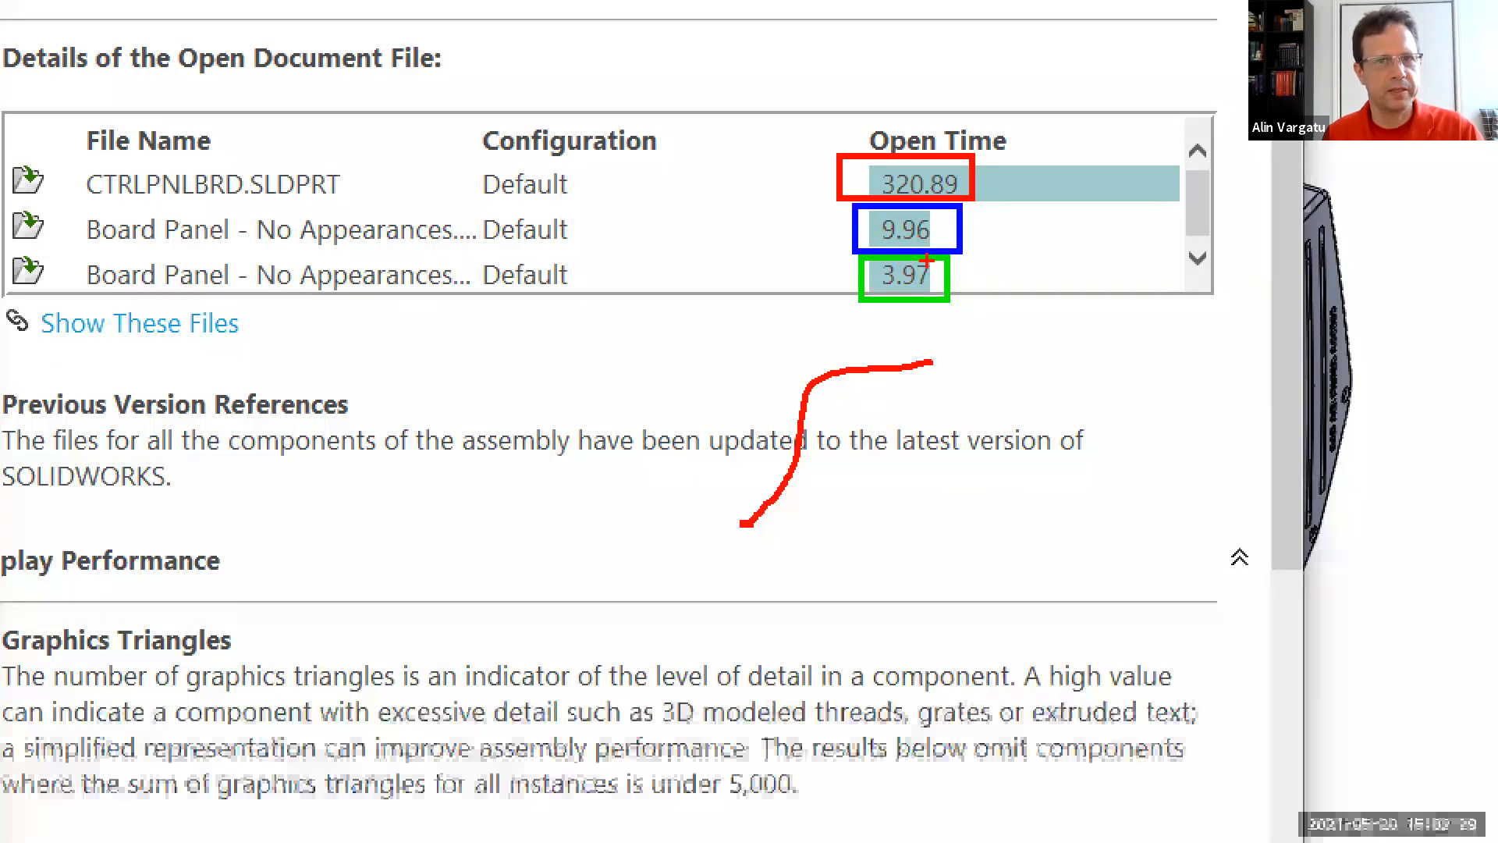
key(Escape)
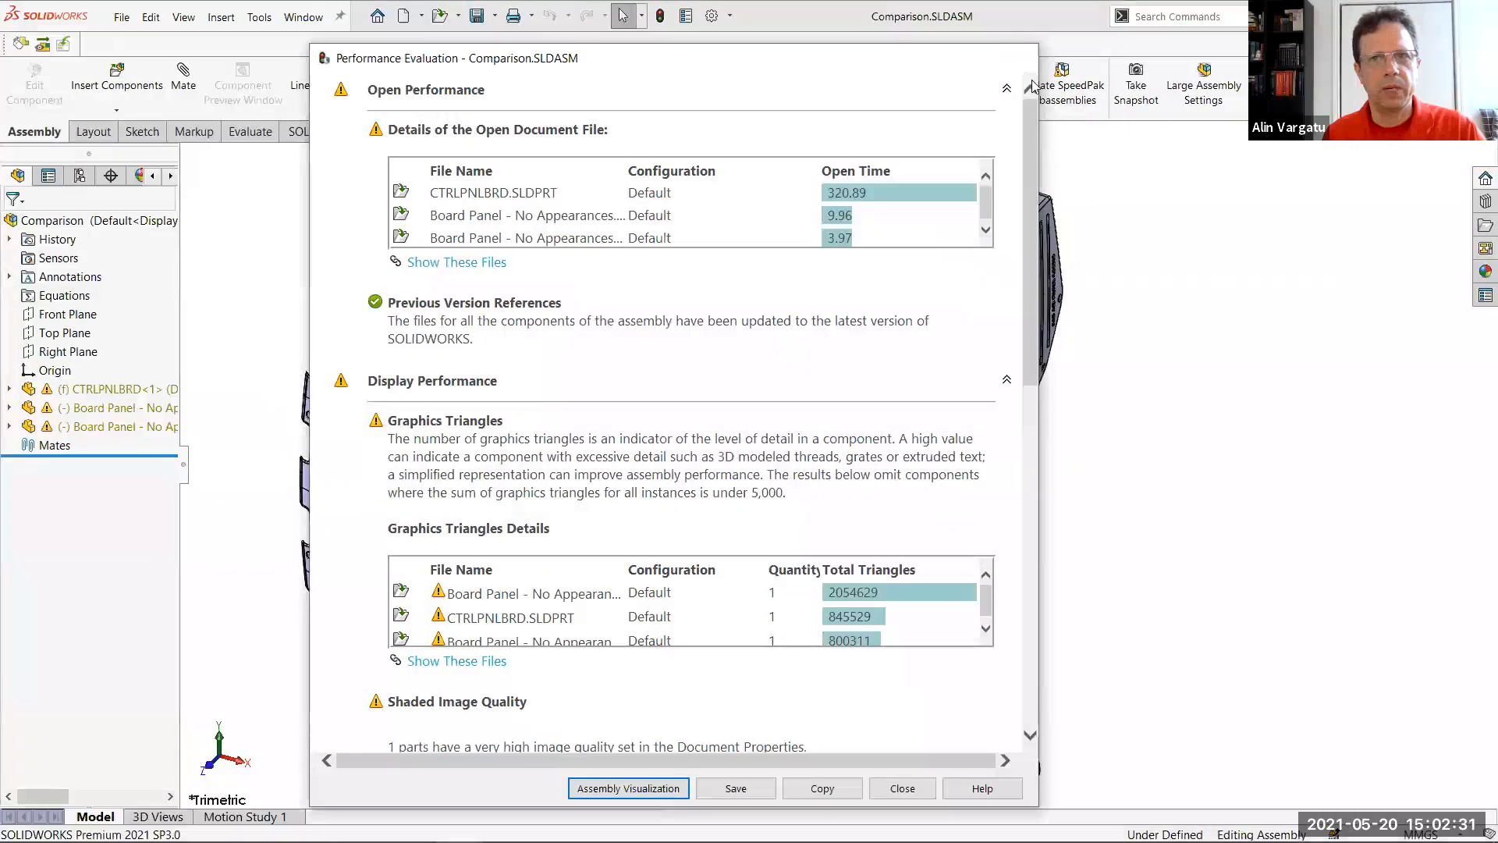
click(1023, 59)
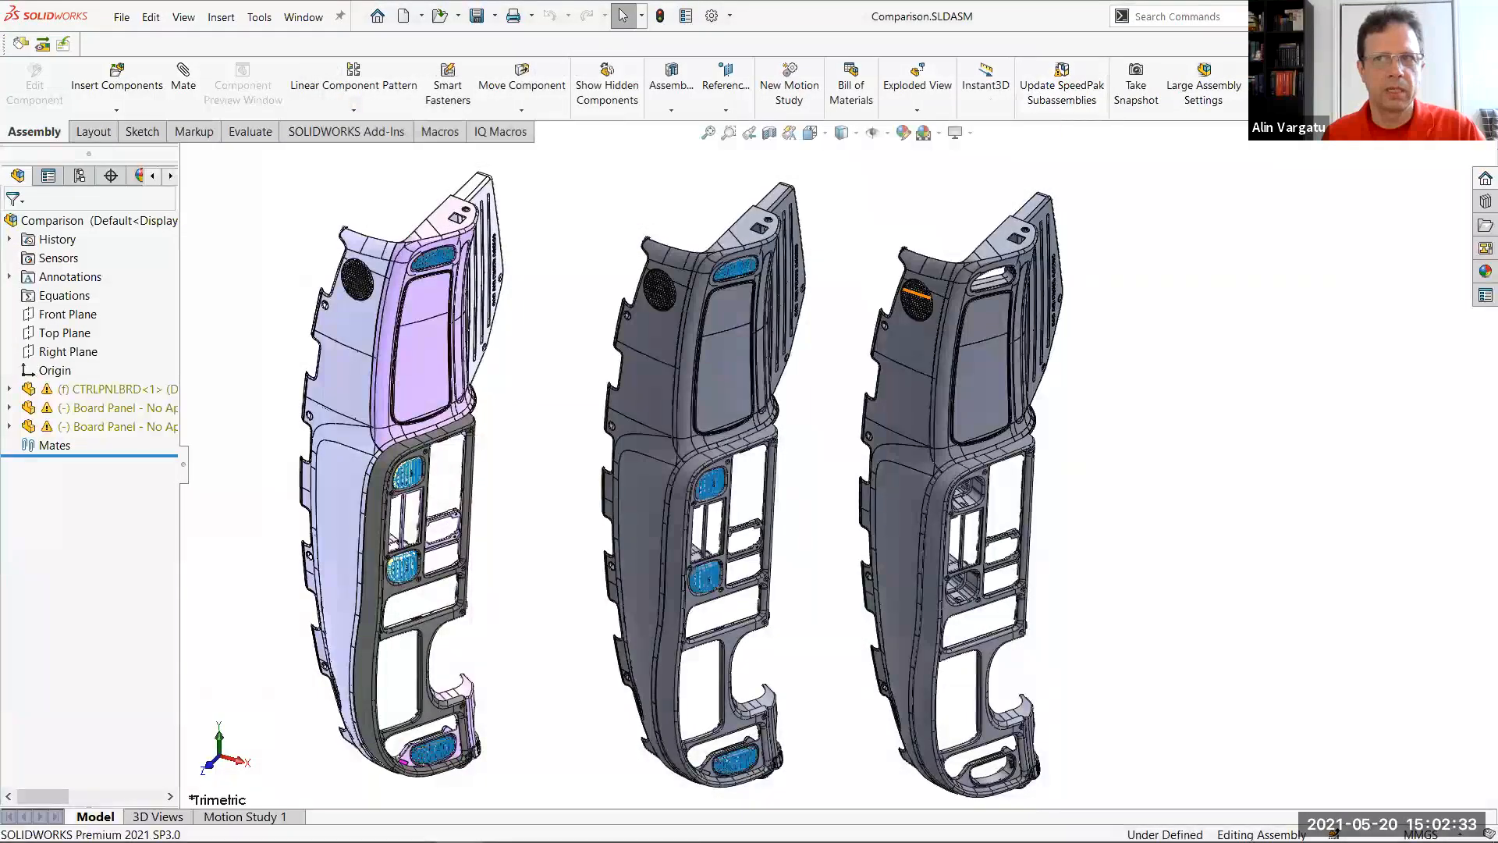
Switch back to SECTIONAL VALVE BLOCK-A and compare its configurations by activating Default and returning to Default_defeature
key(ctrl+Tab)
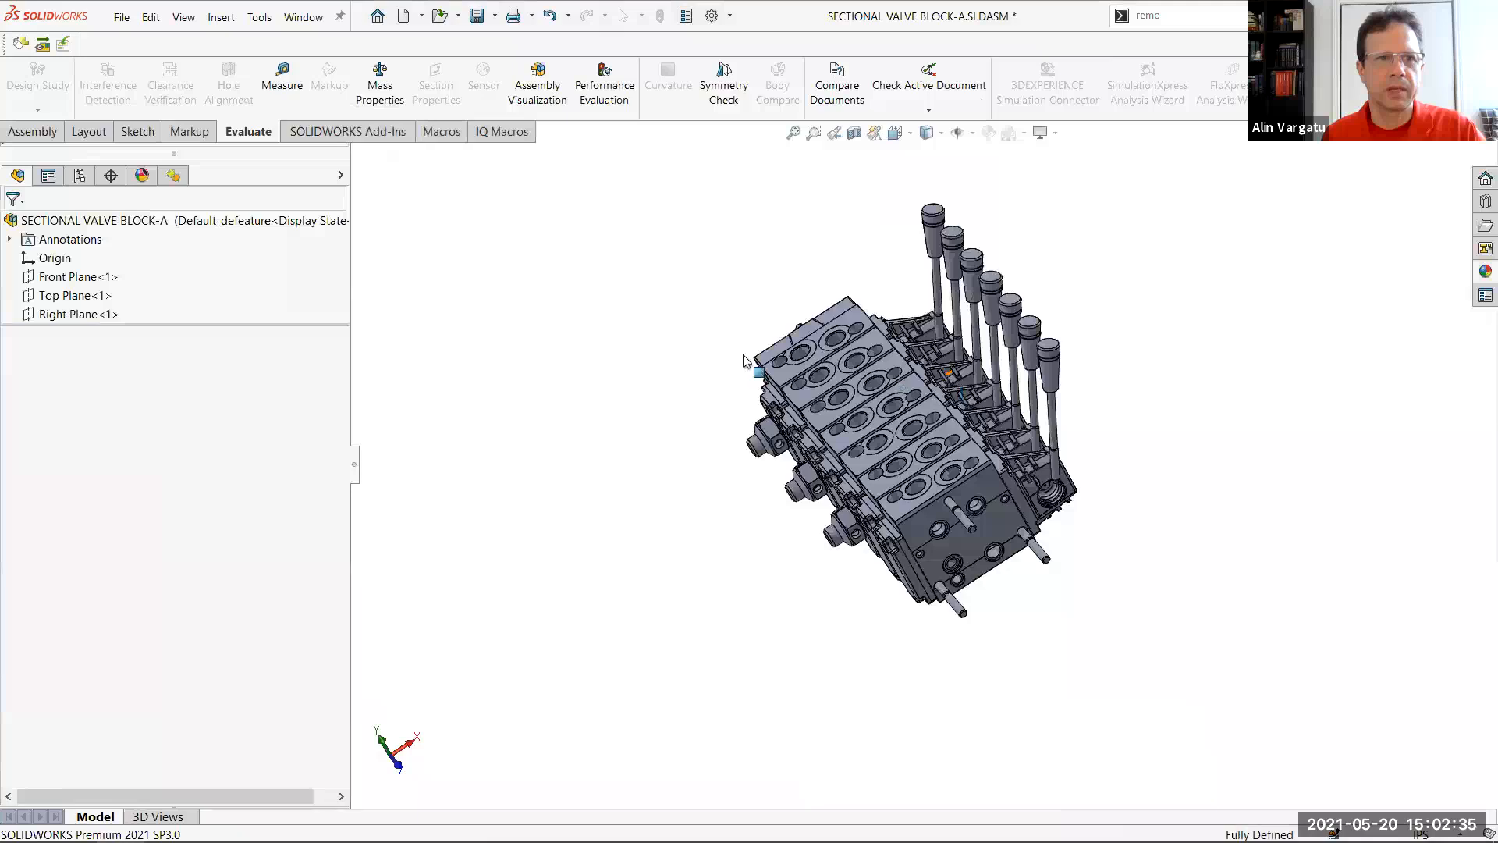
scroll(981, 428, down, 3)
scroll(981, 427, up, 3)
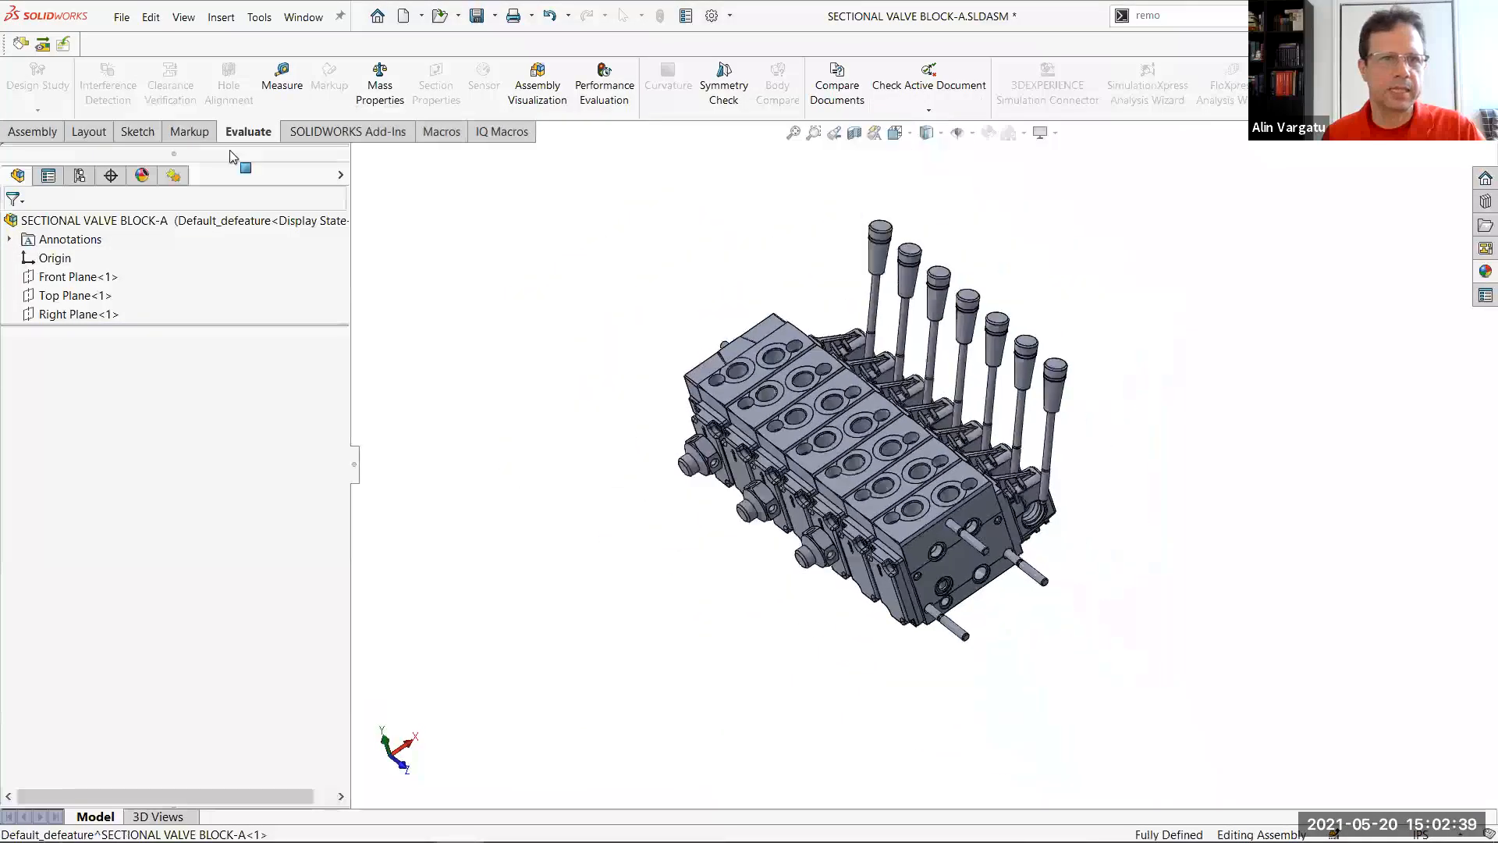
click(79, 175)
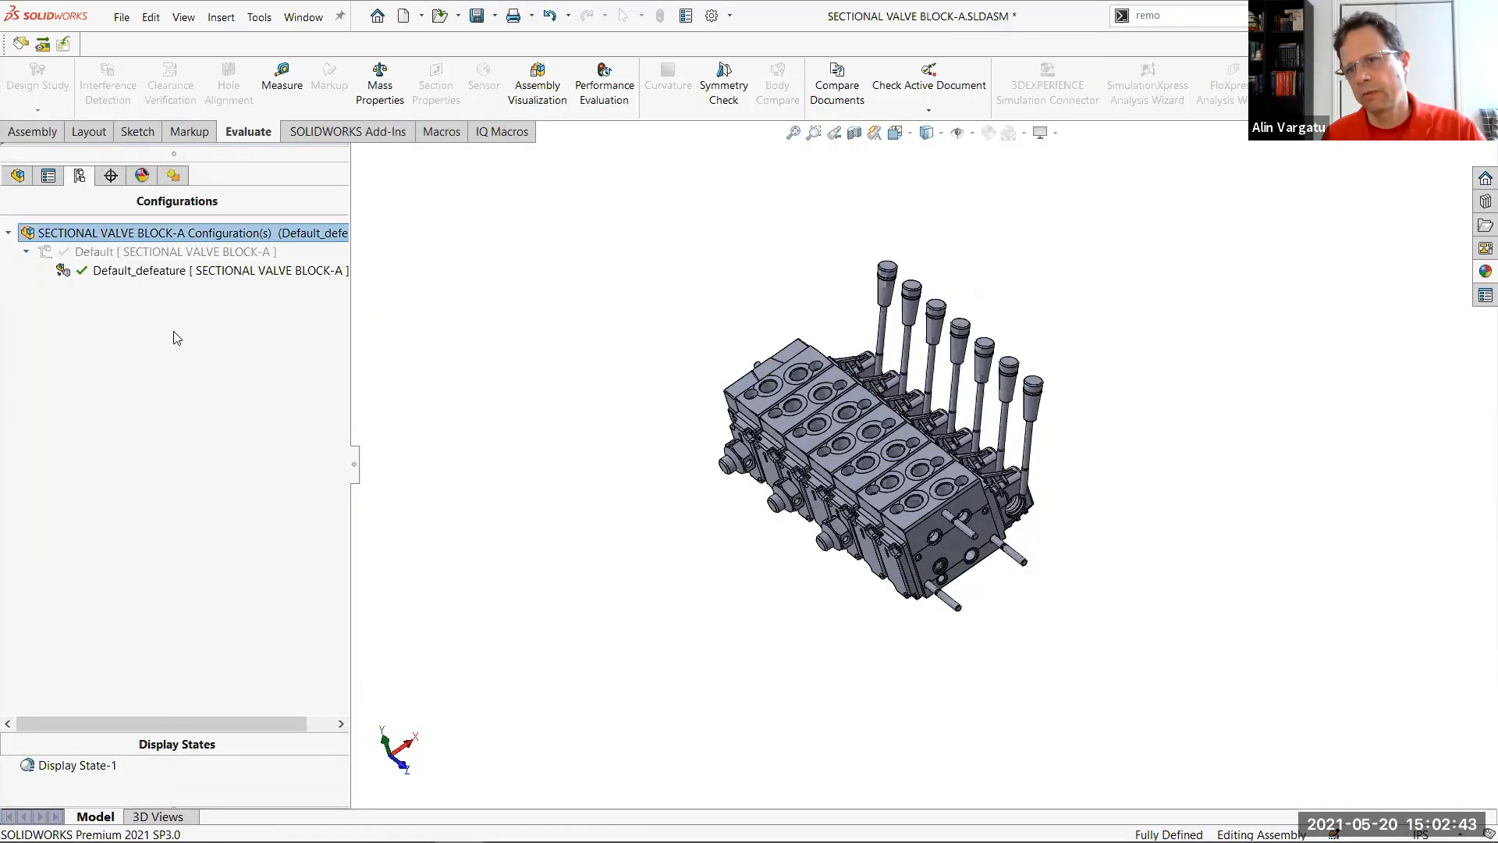
double_click(162, 252)
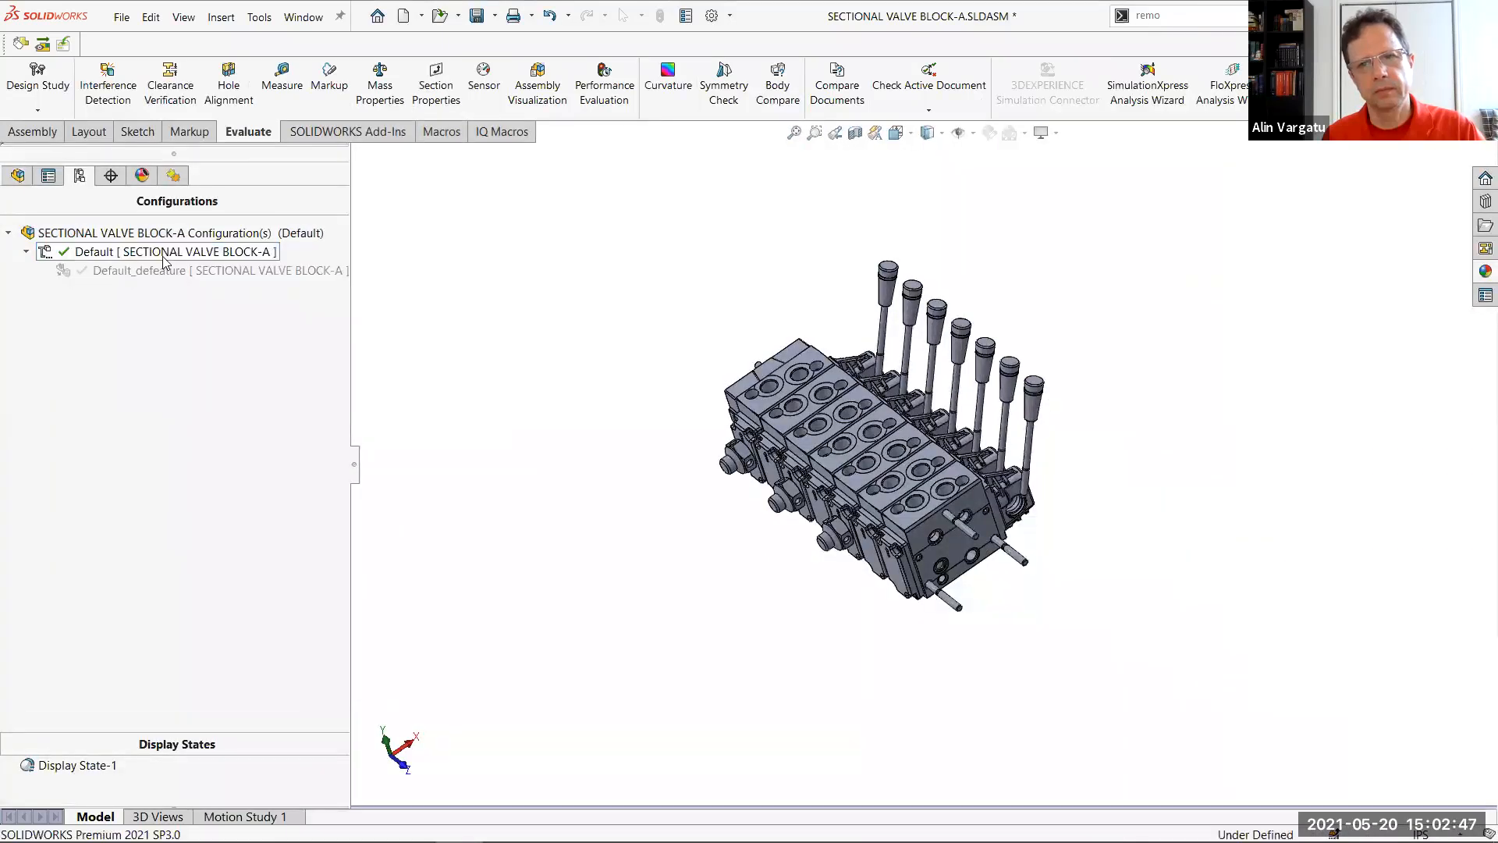
double_click(164, 271)
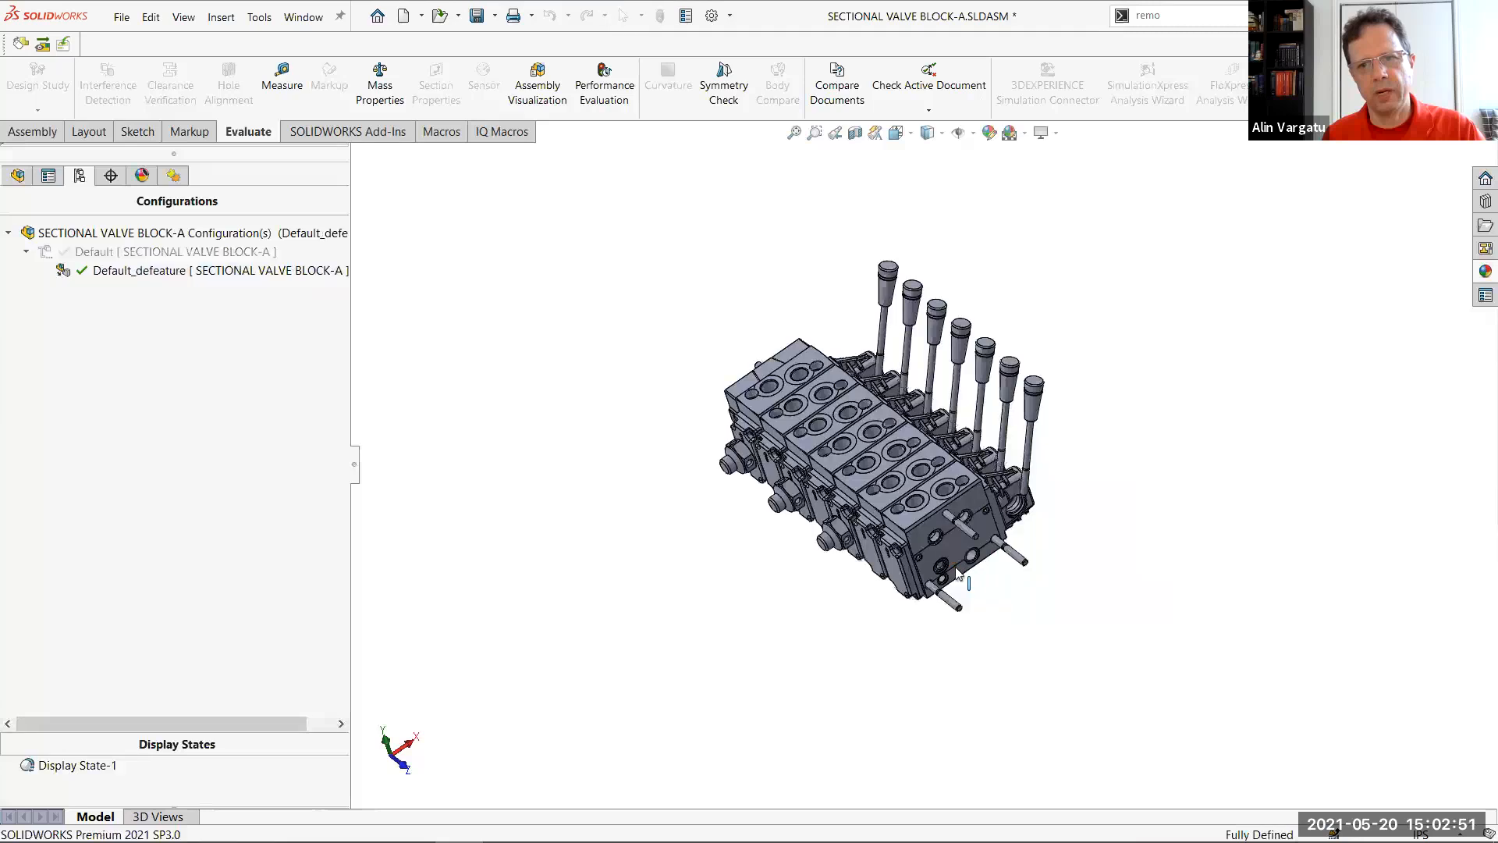
Reopen the Defeature definition of the Default_defeature configuration for editing
scroll(944, 600, down, 4)
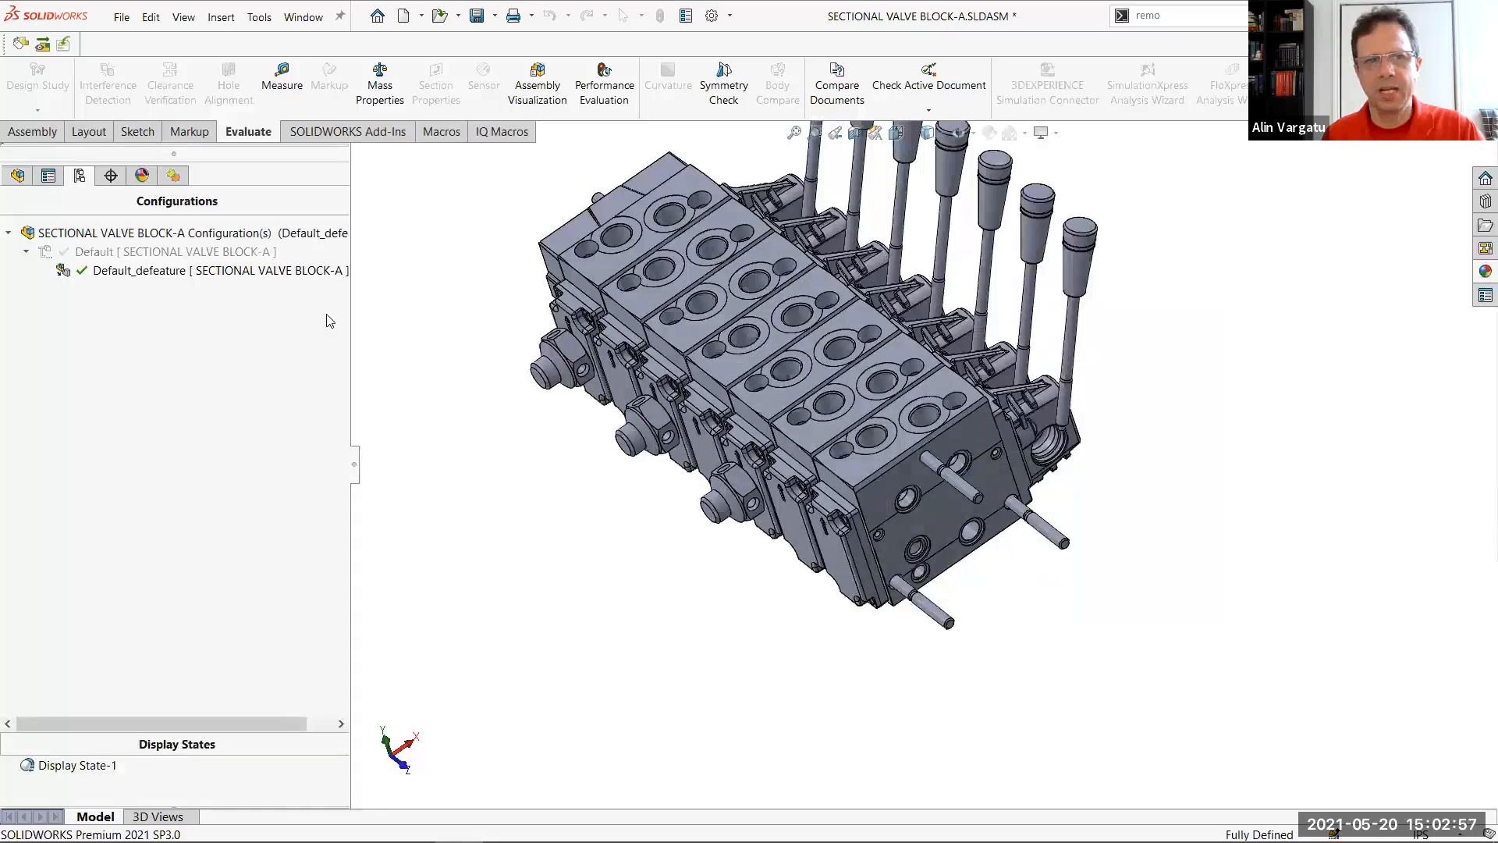
right_click(167, 272)
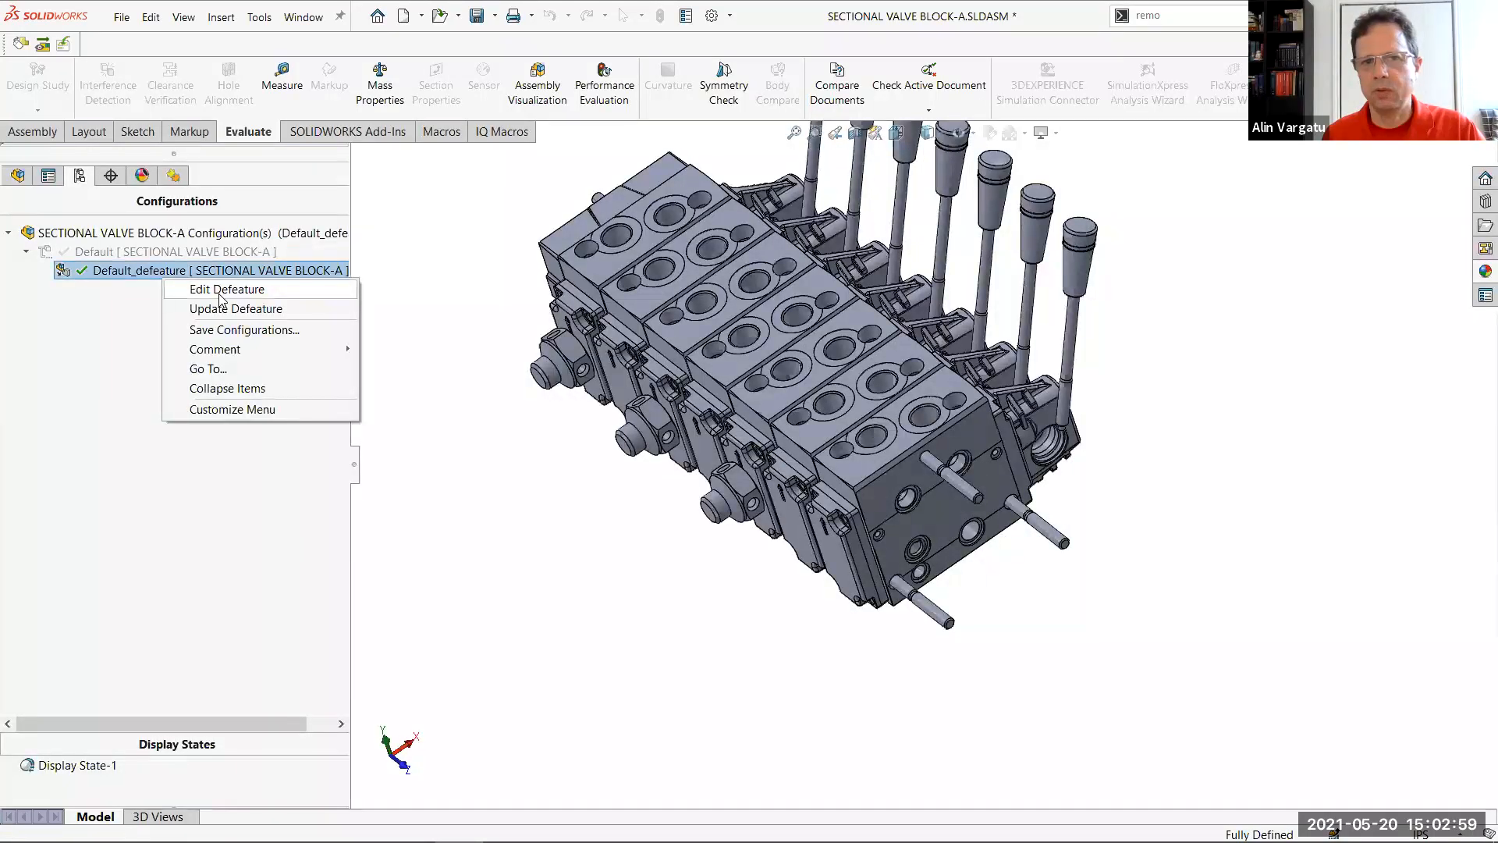
click(226, 289)
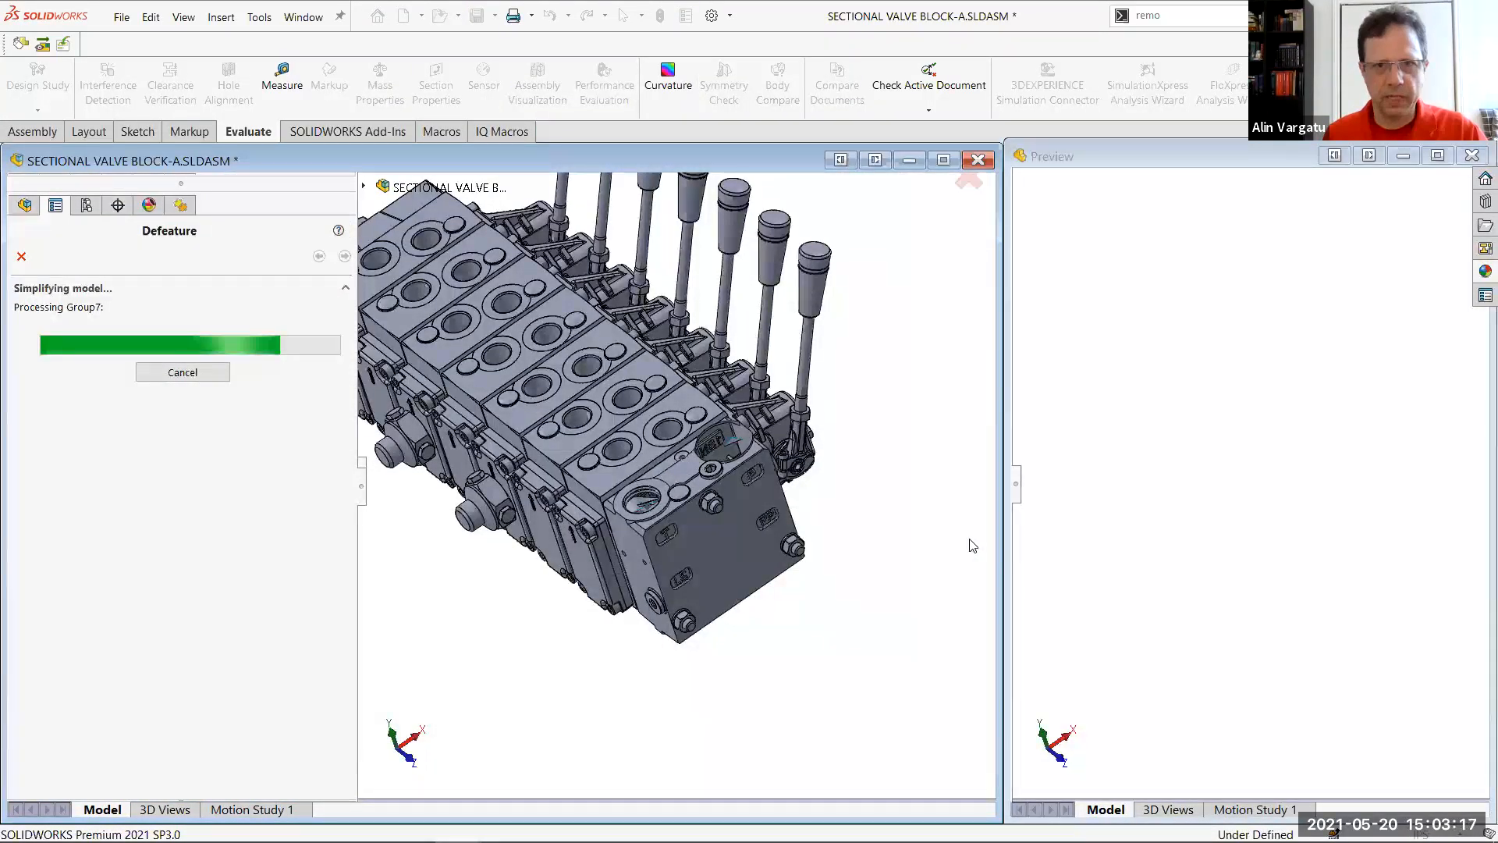
key(alt+Tab)
key(alt+Tab)
key(Right)
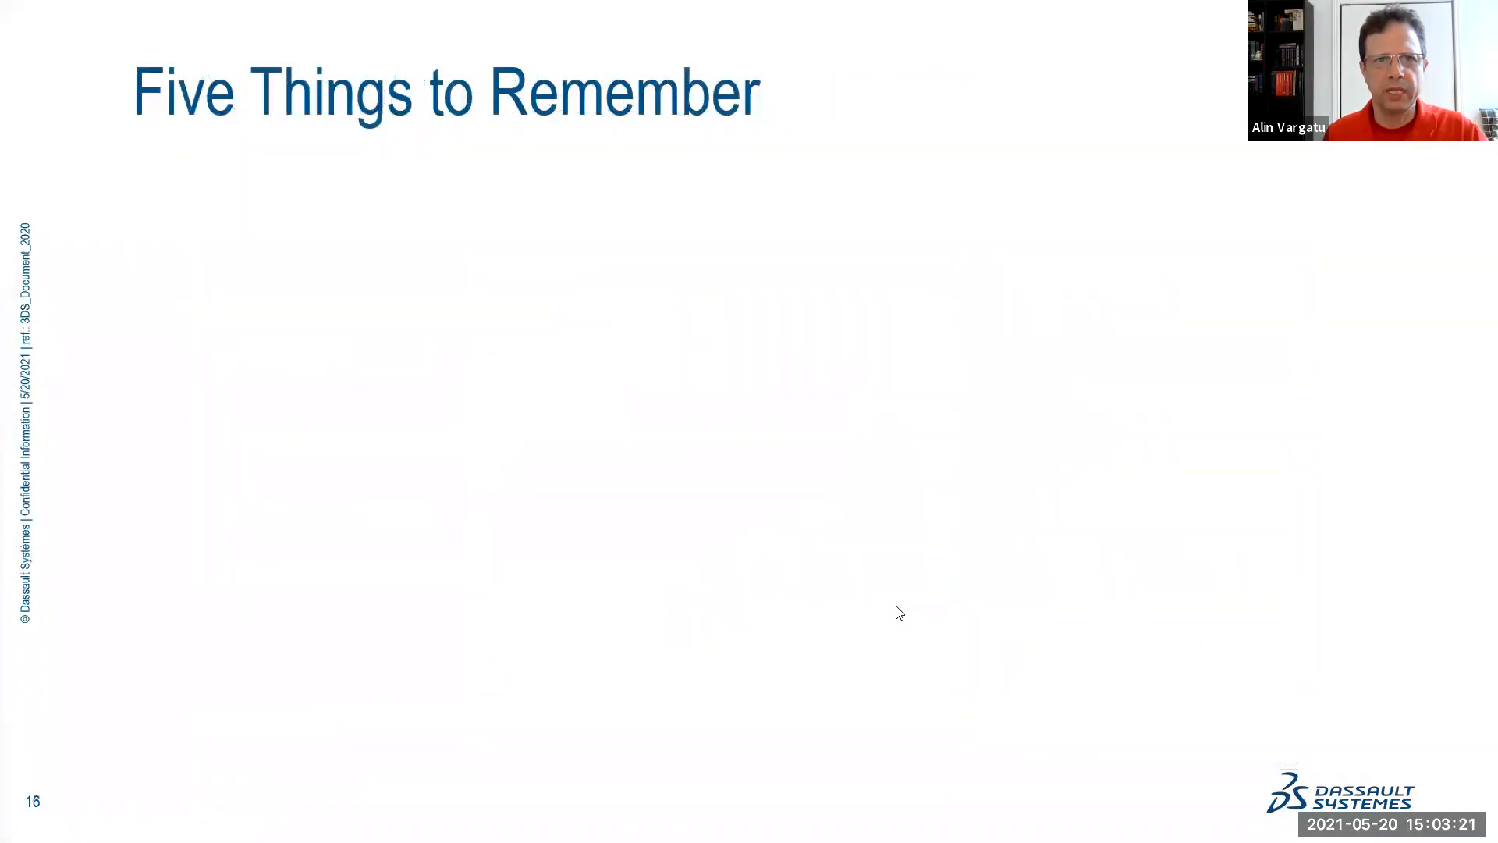
key(Left)
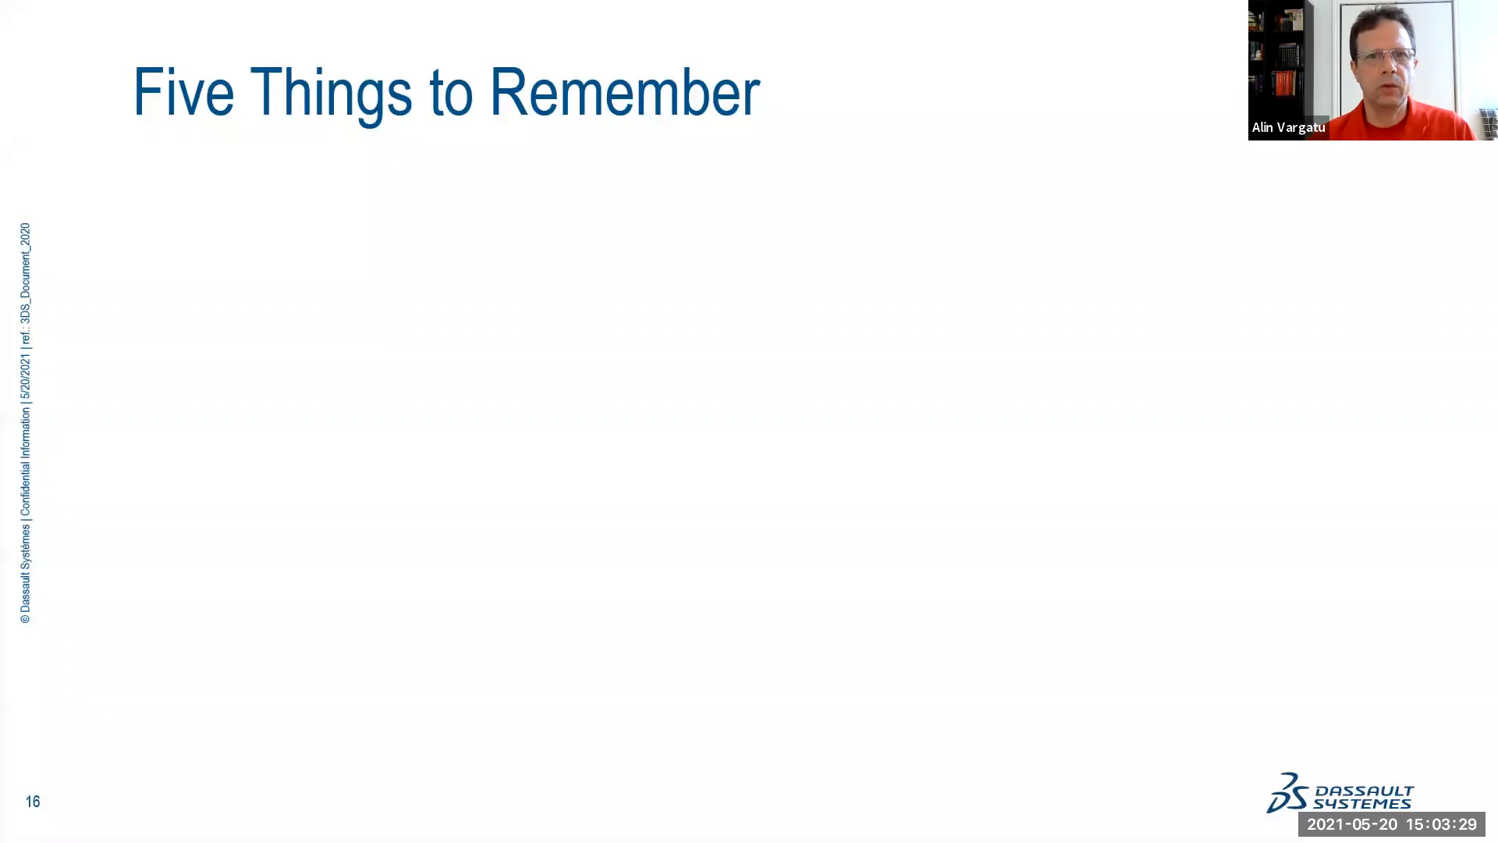
click(1002, 521)
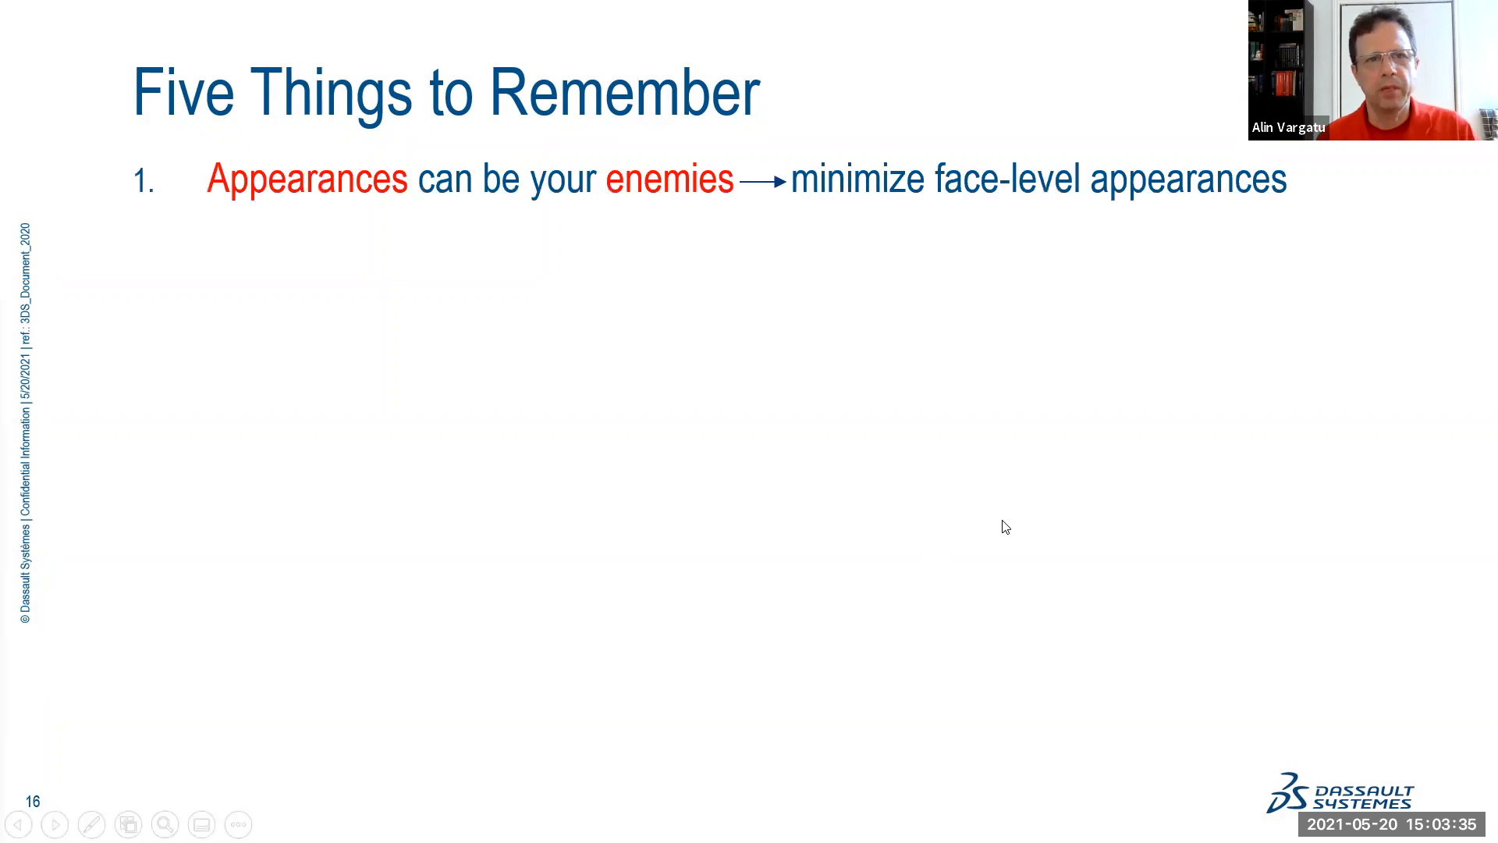
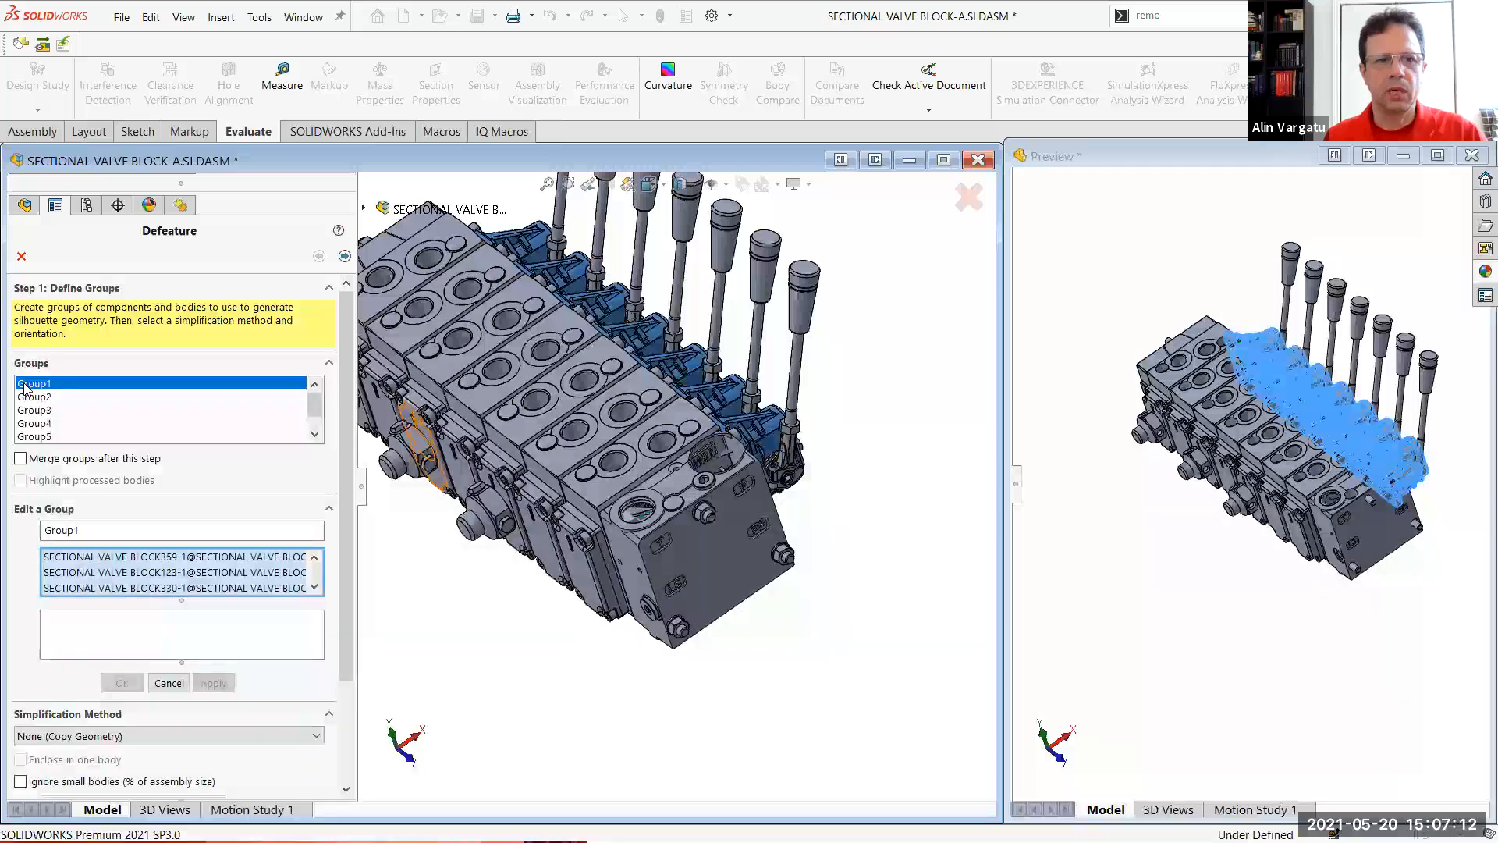
Delete Group1 and Group6 from the Defeature groups
right_click(26, 386)
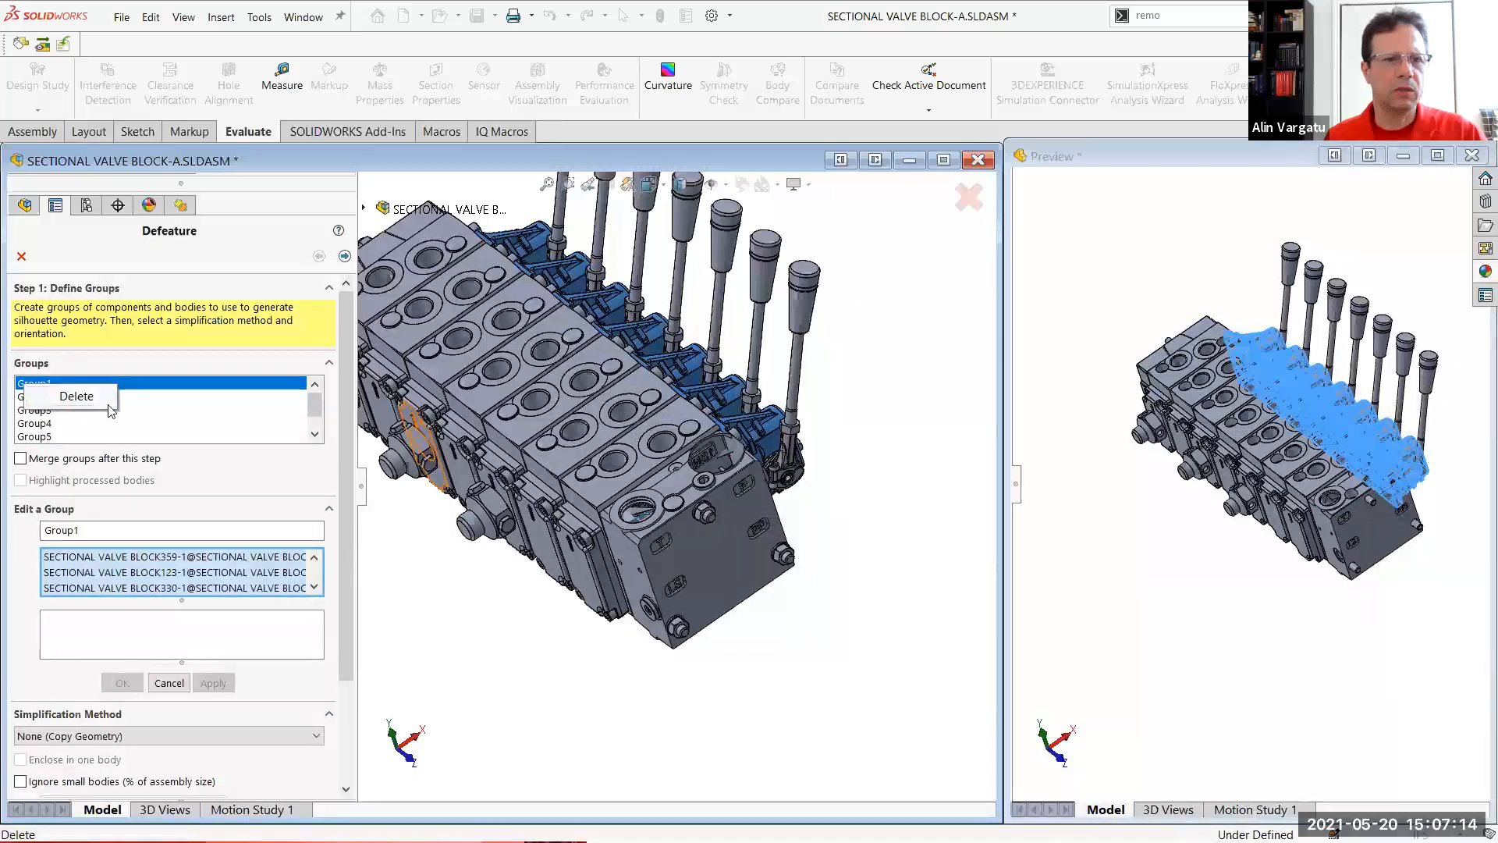
click(48, 399)
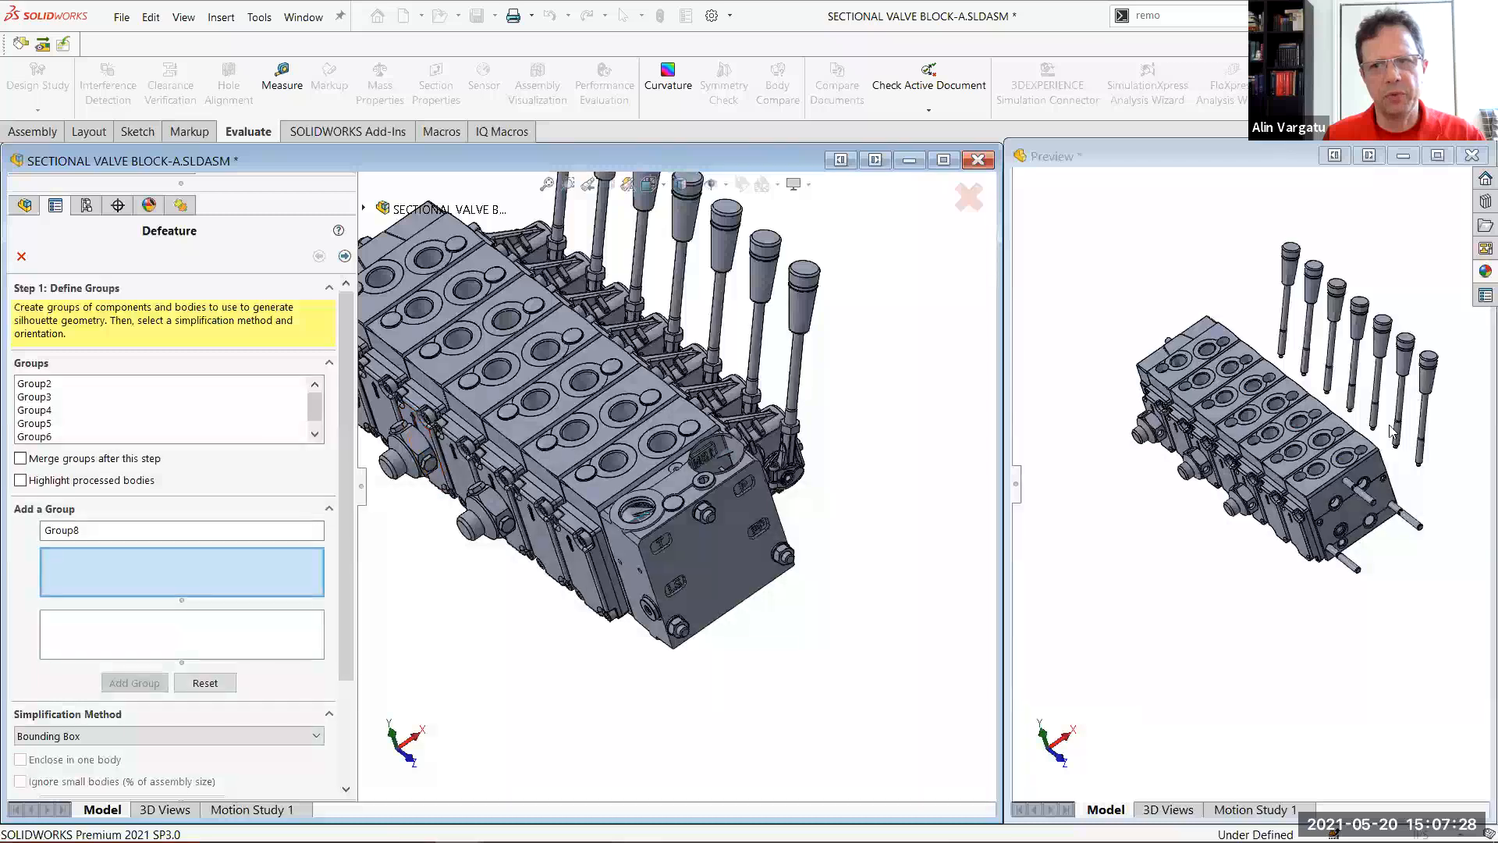
click(34, 383)
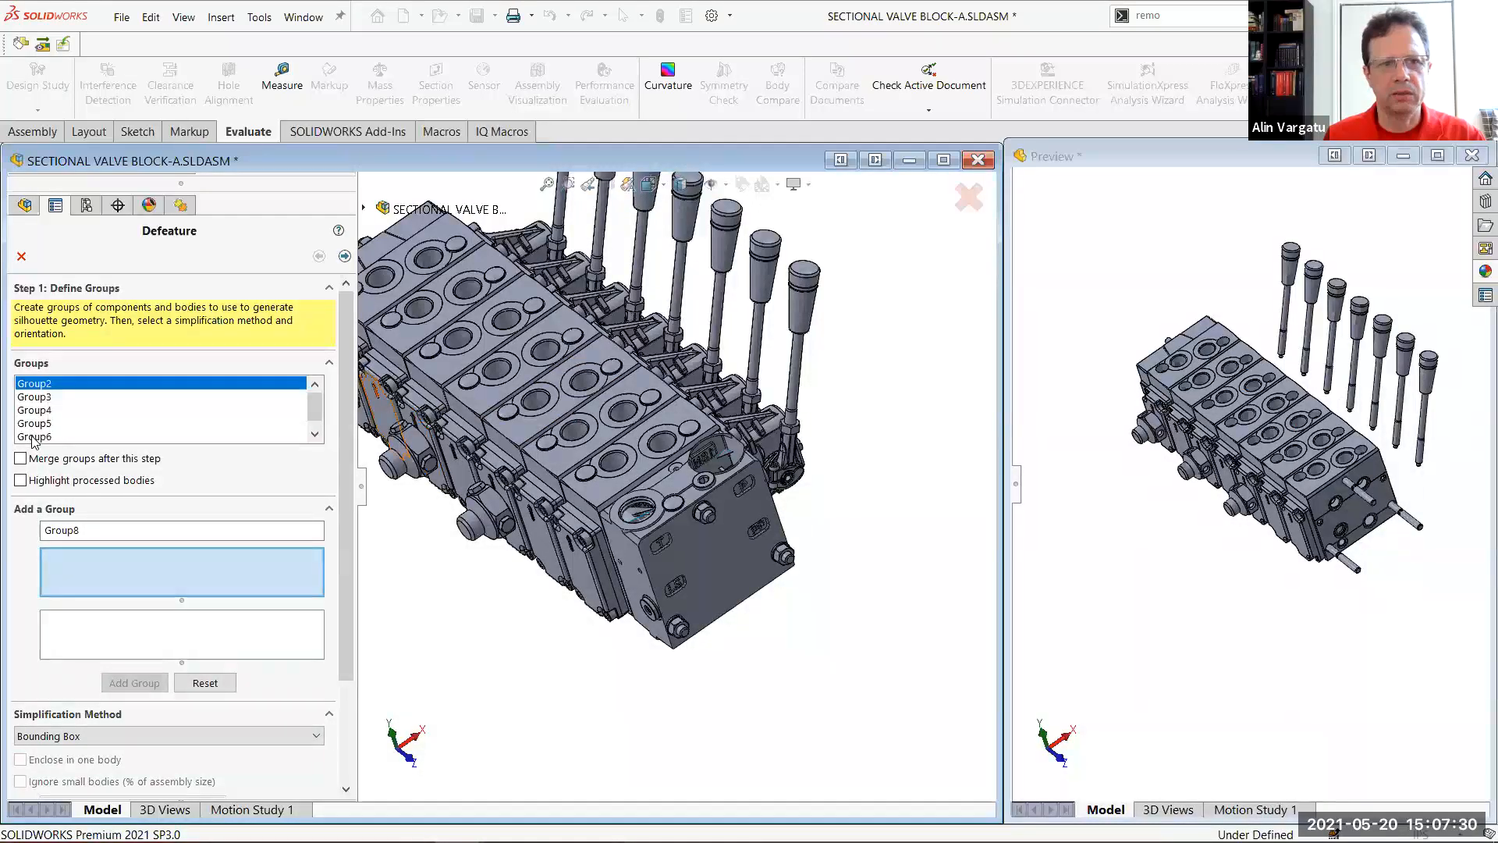
click(35, 436)
right_click(36, 437)
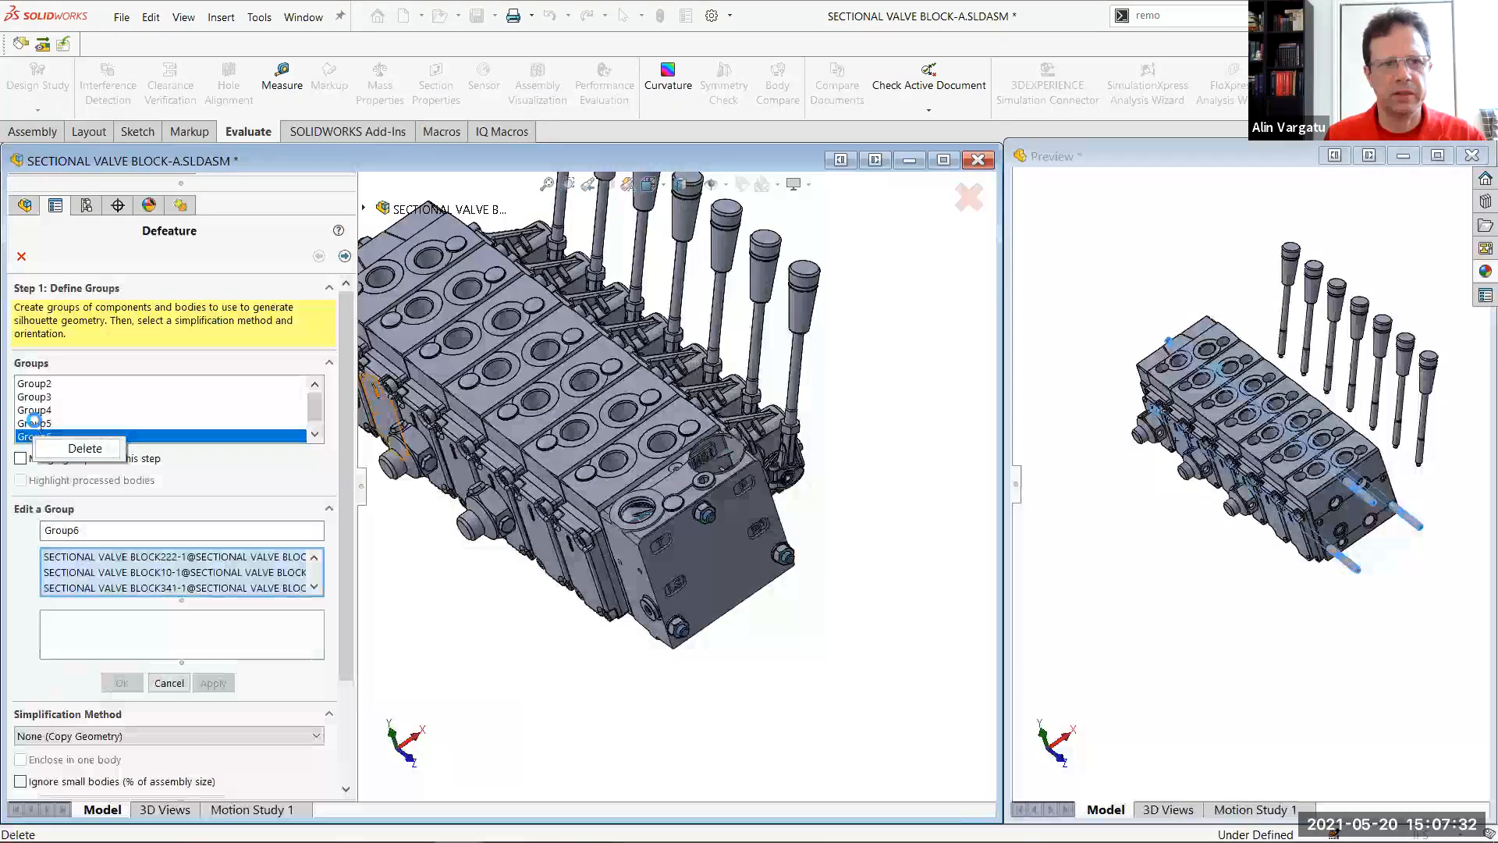
click(66, 449)
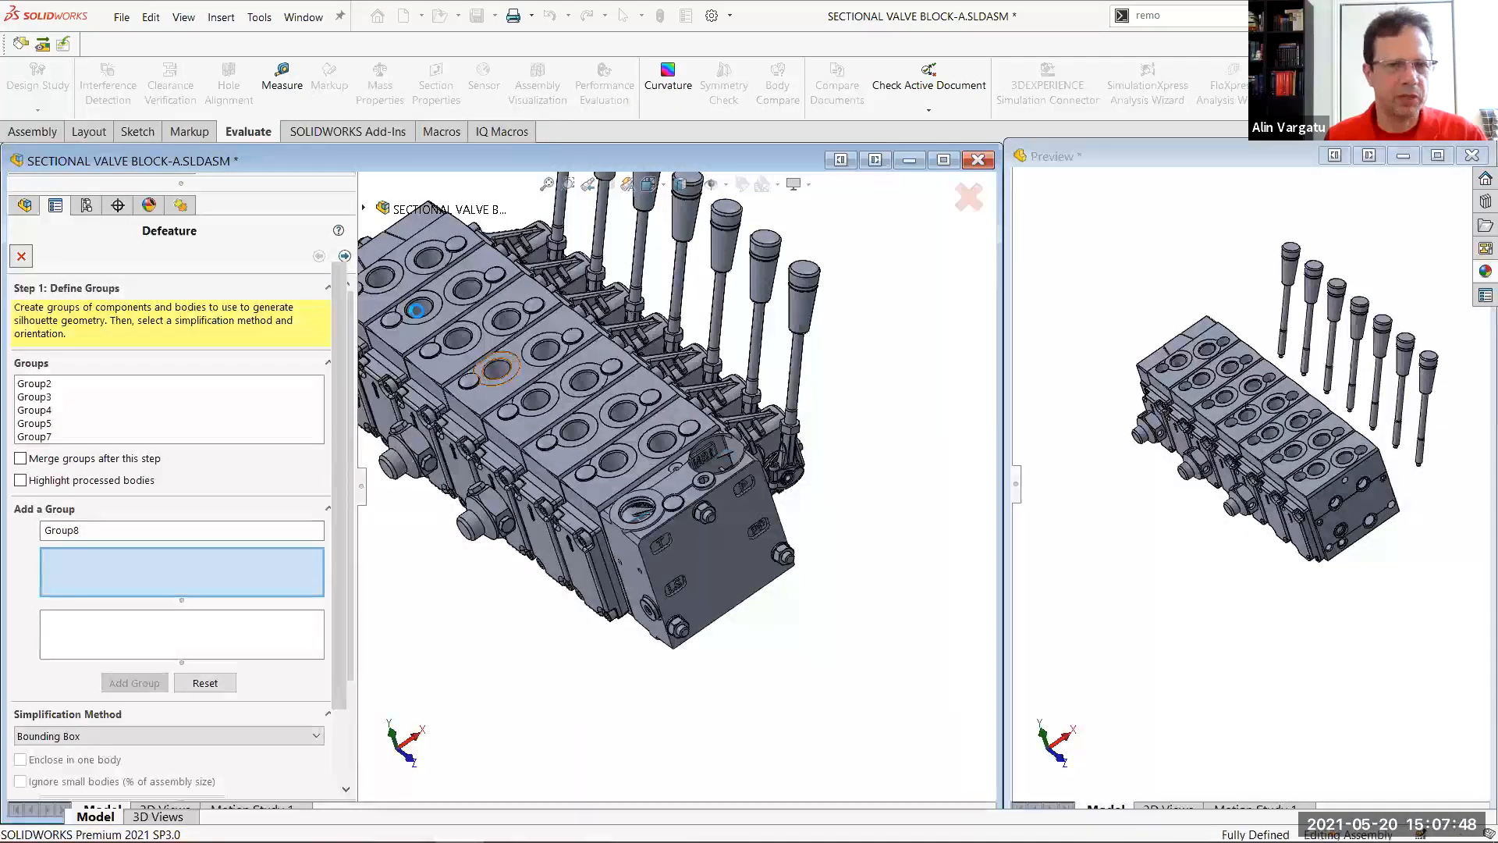
Activate the Default configuration, delete the Default_defeature configuration, and show the assembly's component tree
double_click(104, 250)
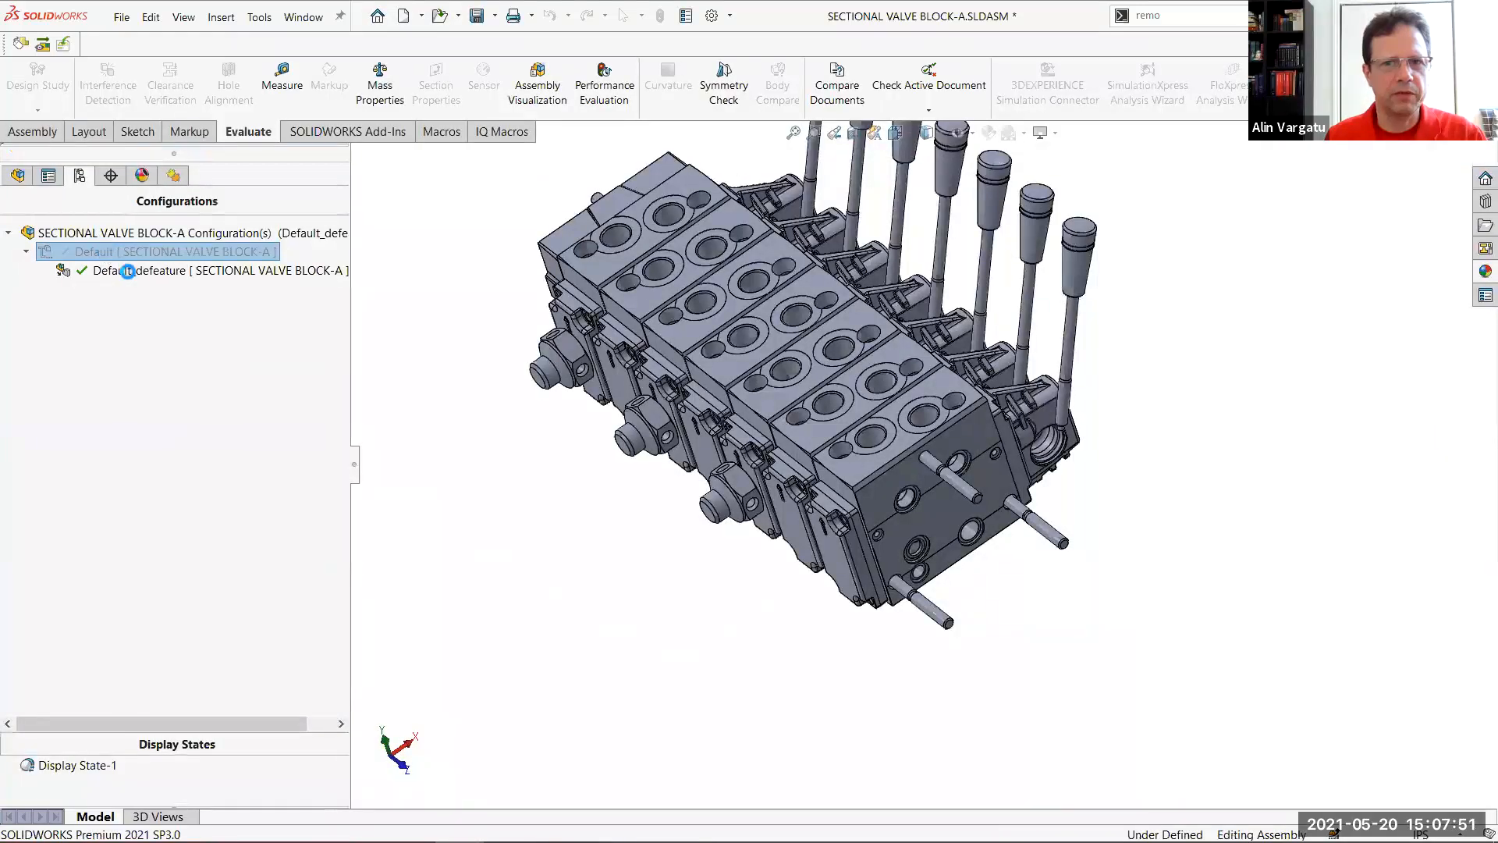
right_click(129, 272)
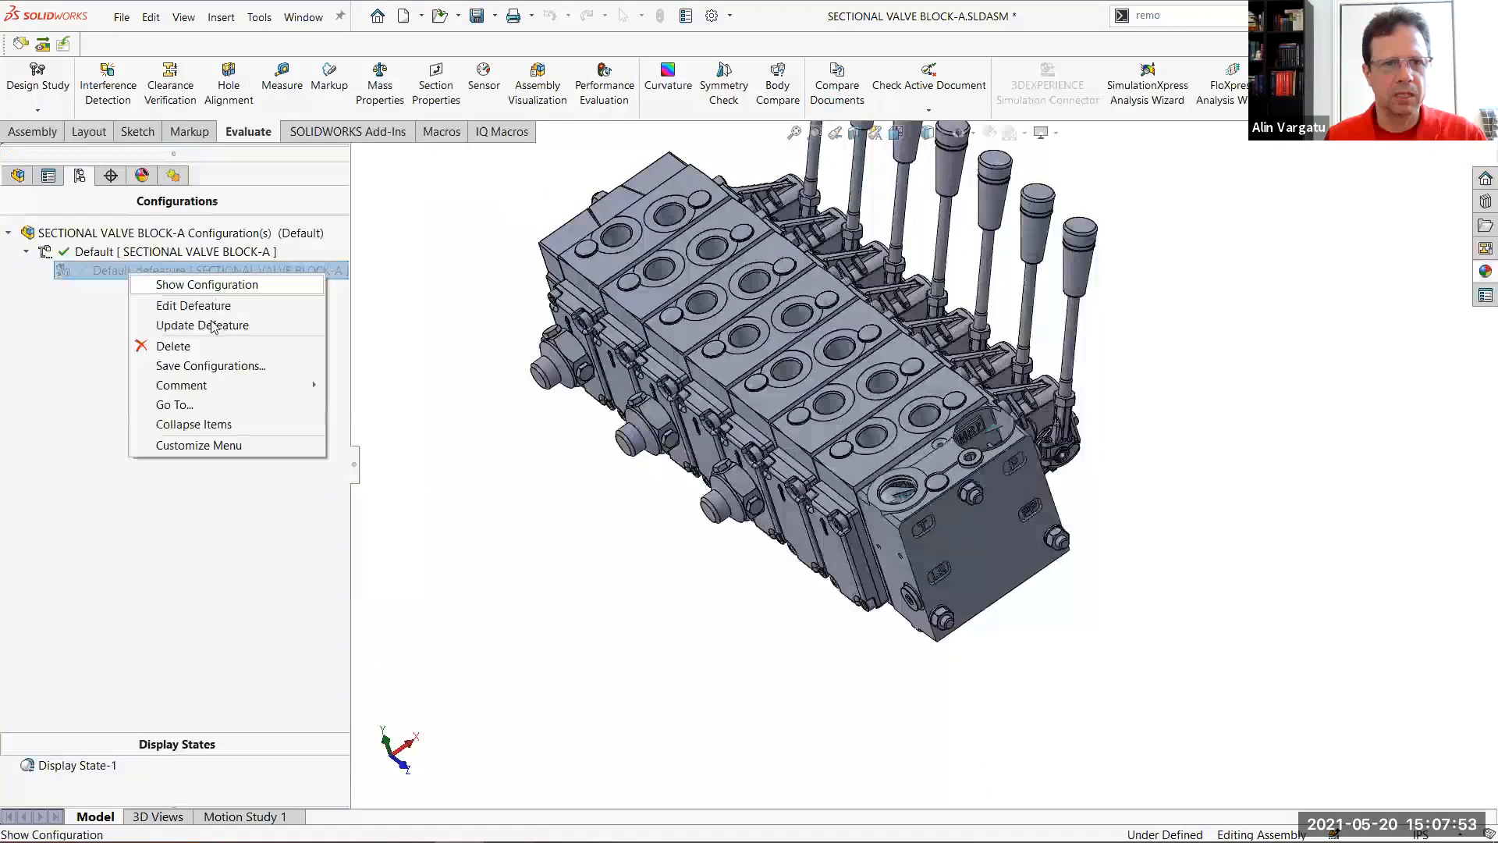
click(208, 348)
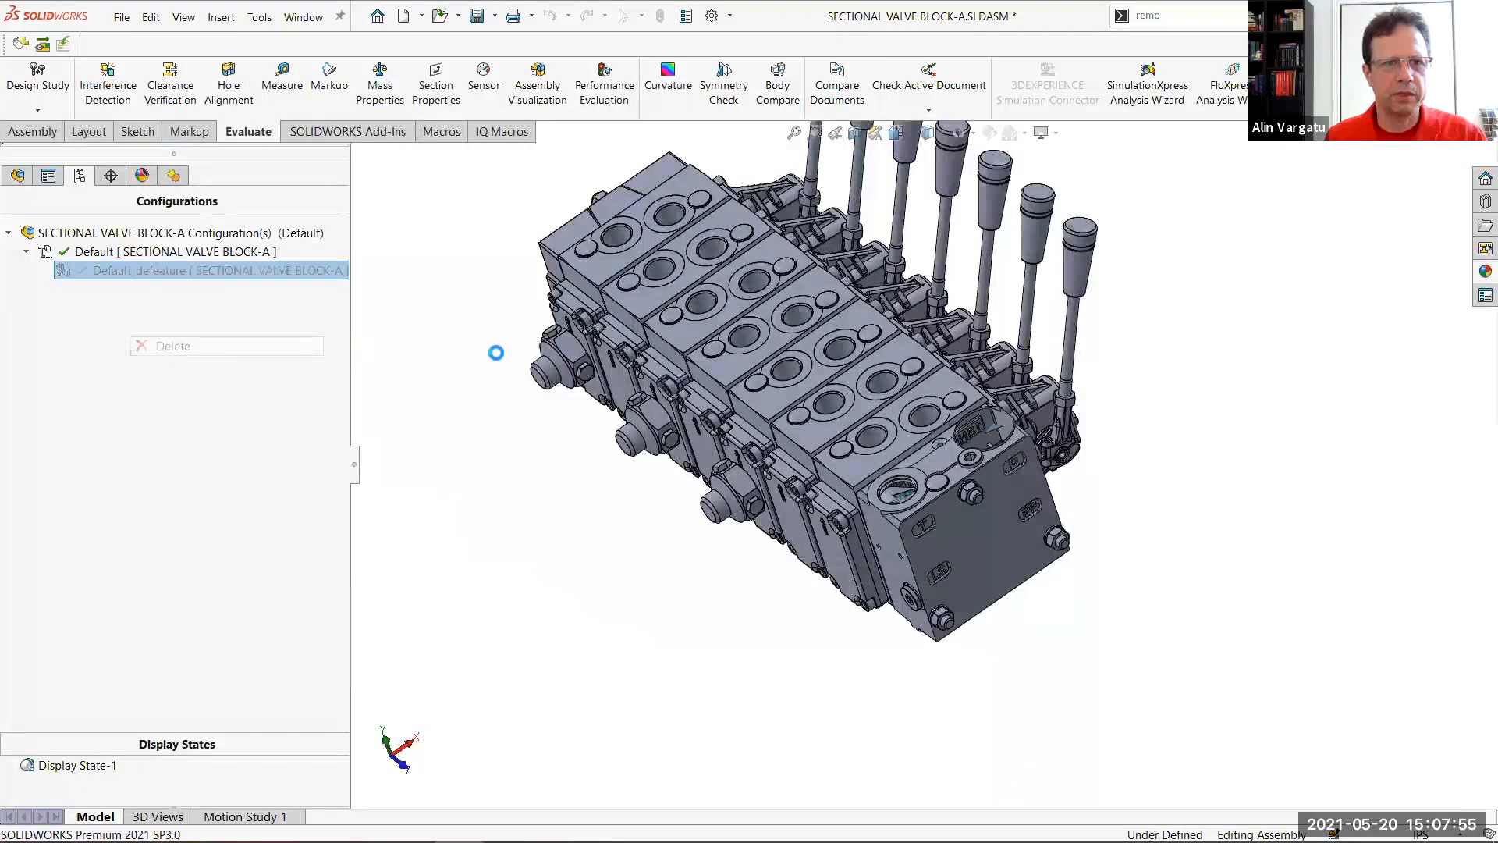
click(14, 178)
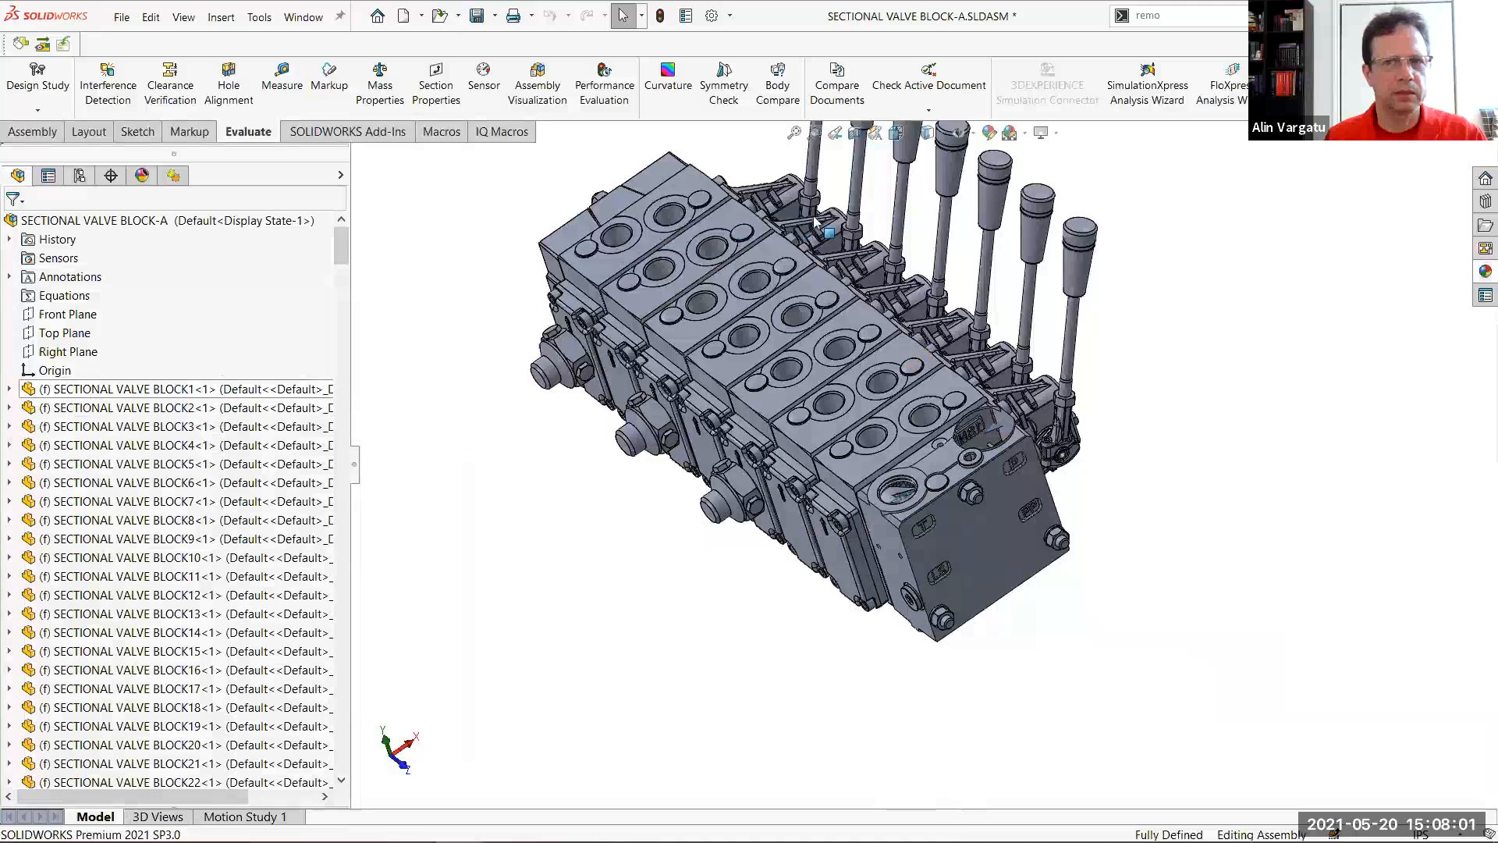
scroll(619, 250, up, 1)
scroll(1236, 356, down, 2)
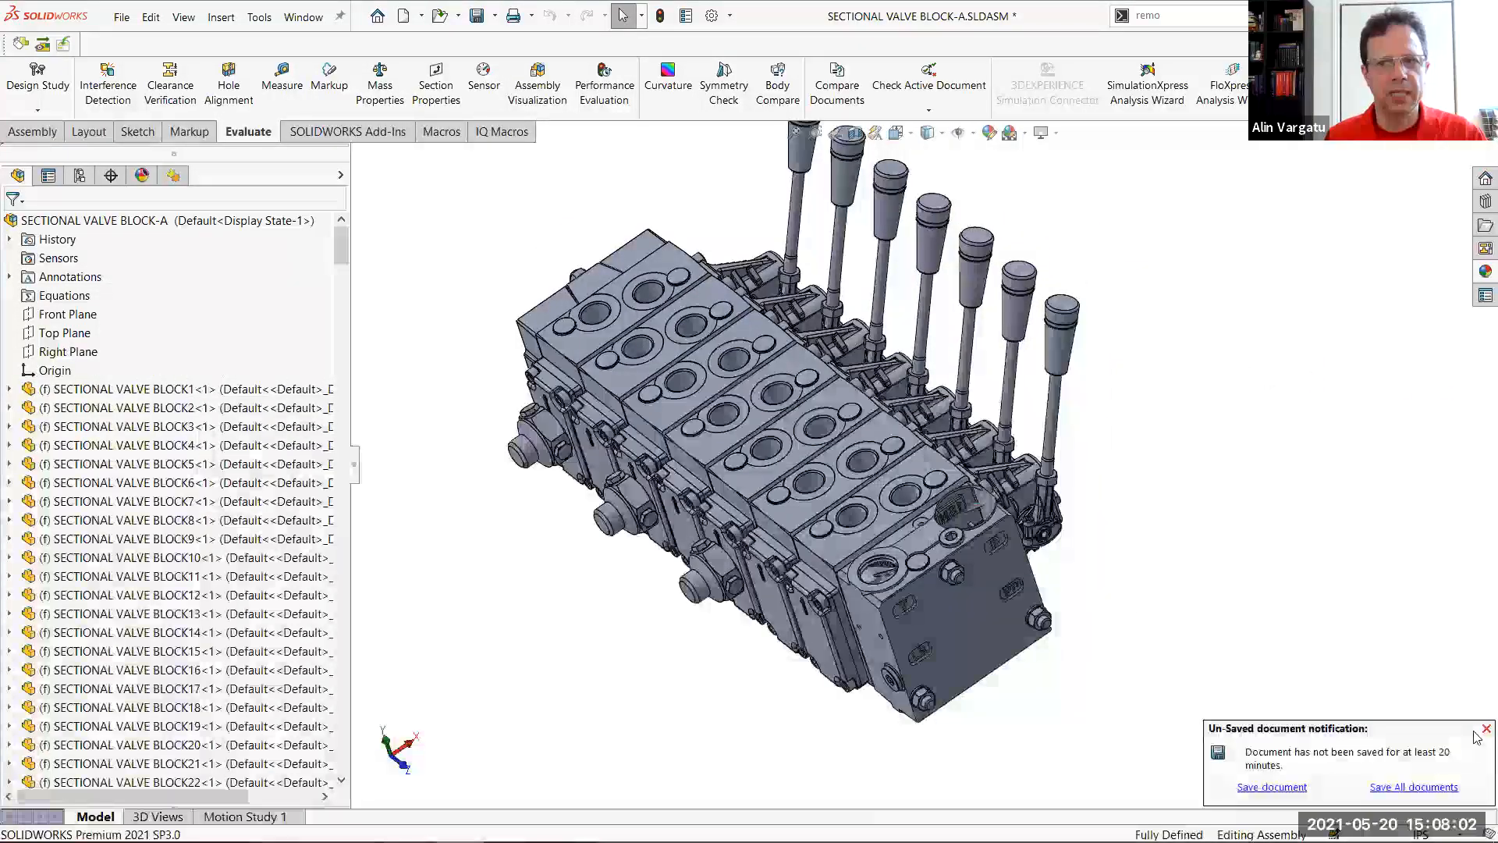
click(259, 16)
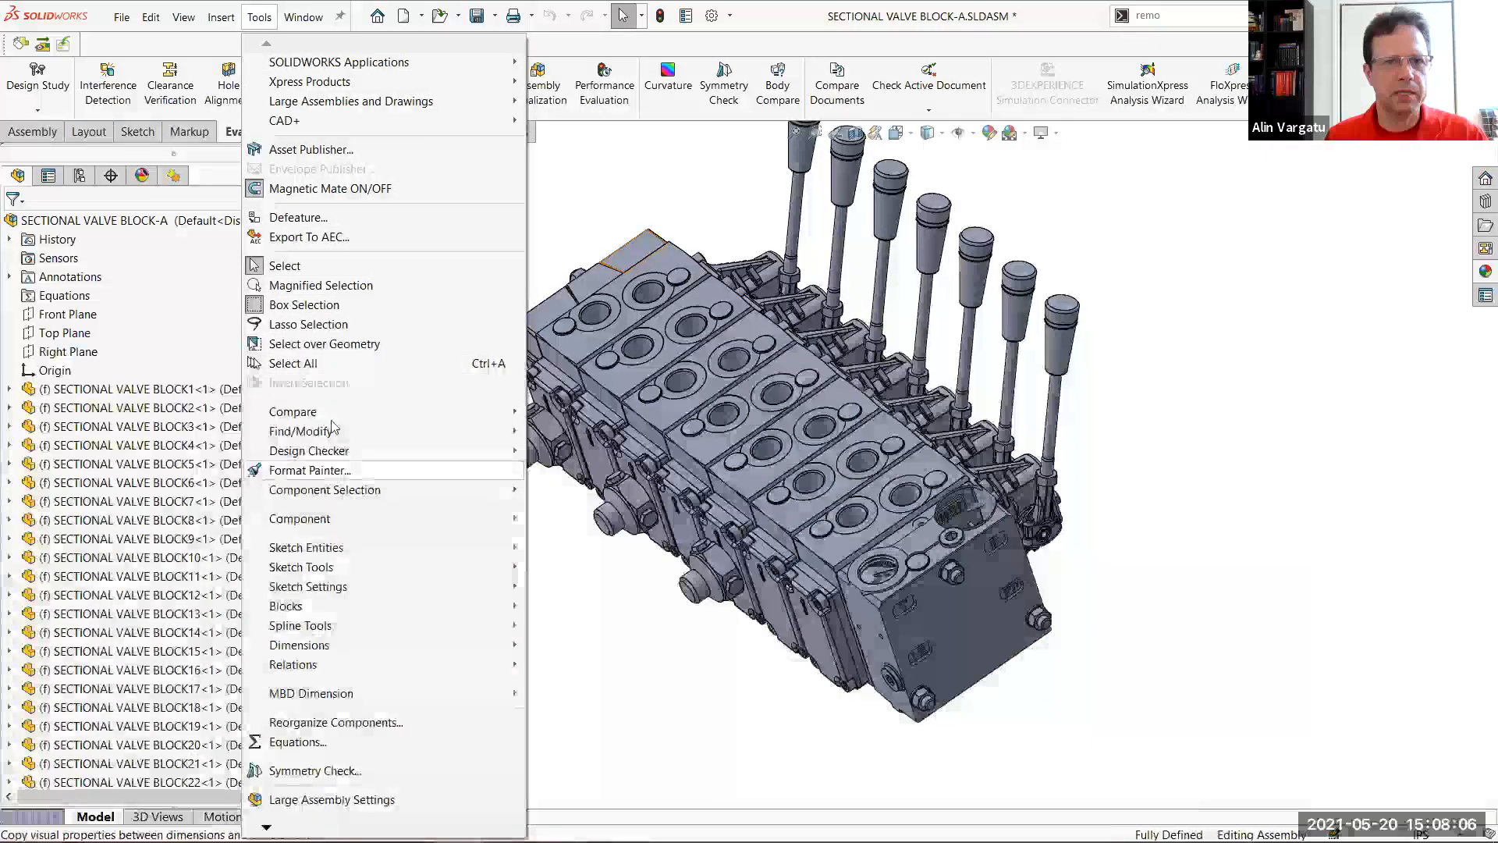
click(337, 217)
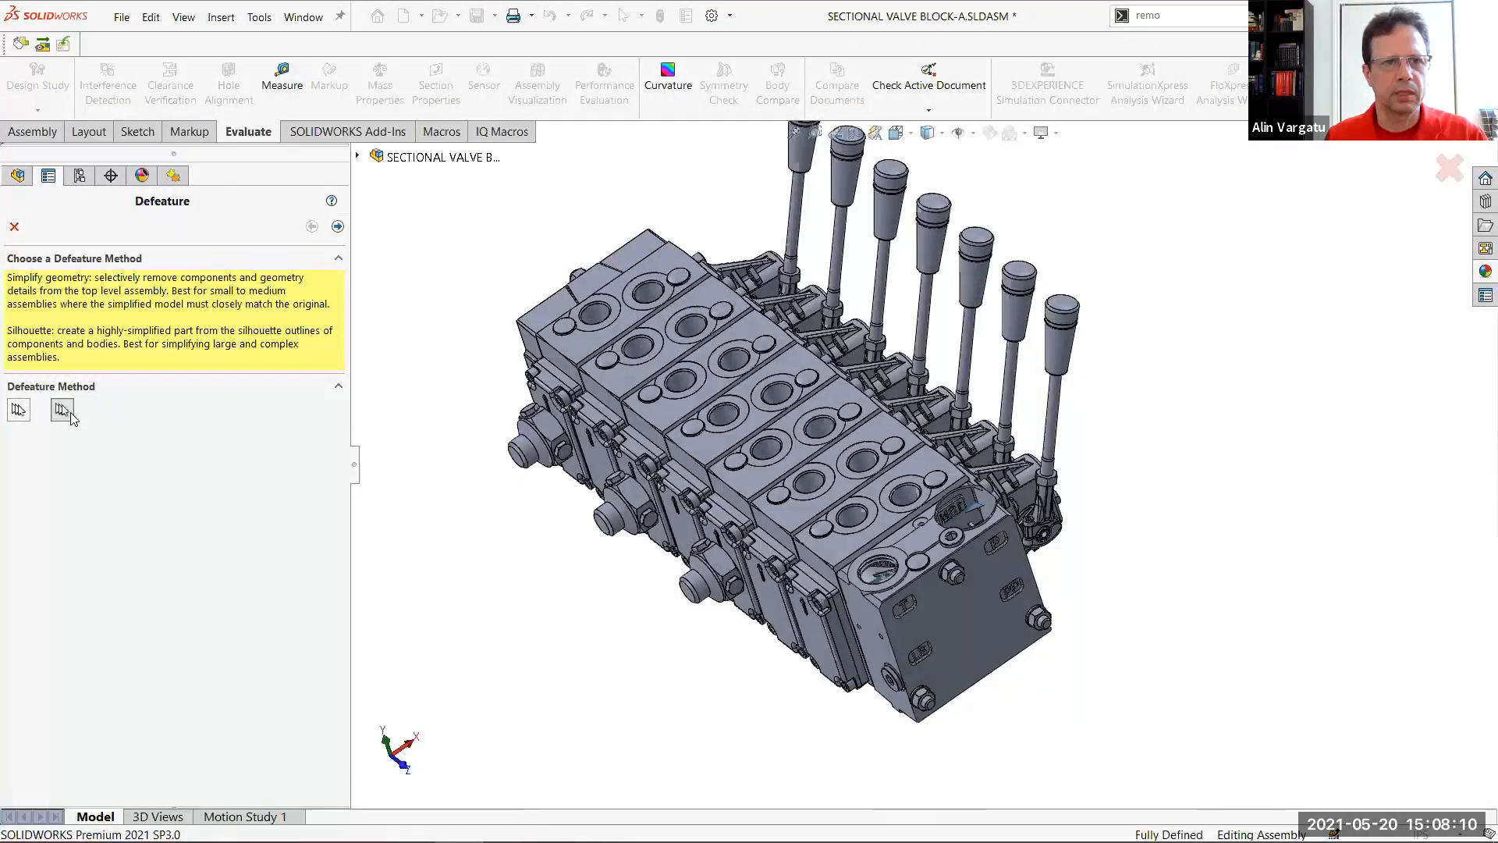
click(15, 226)
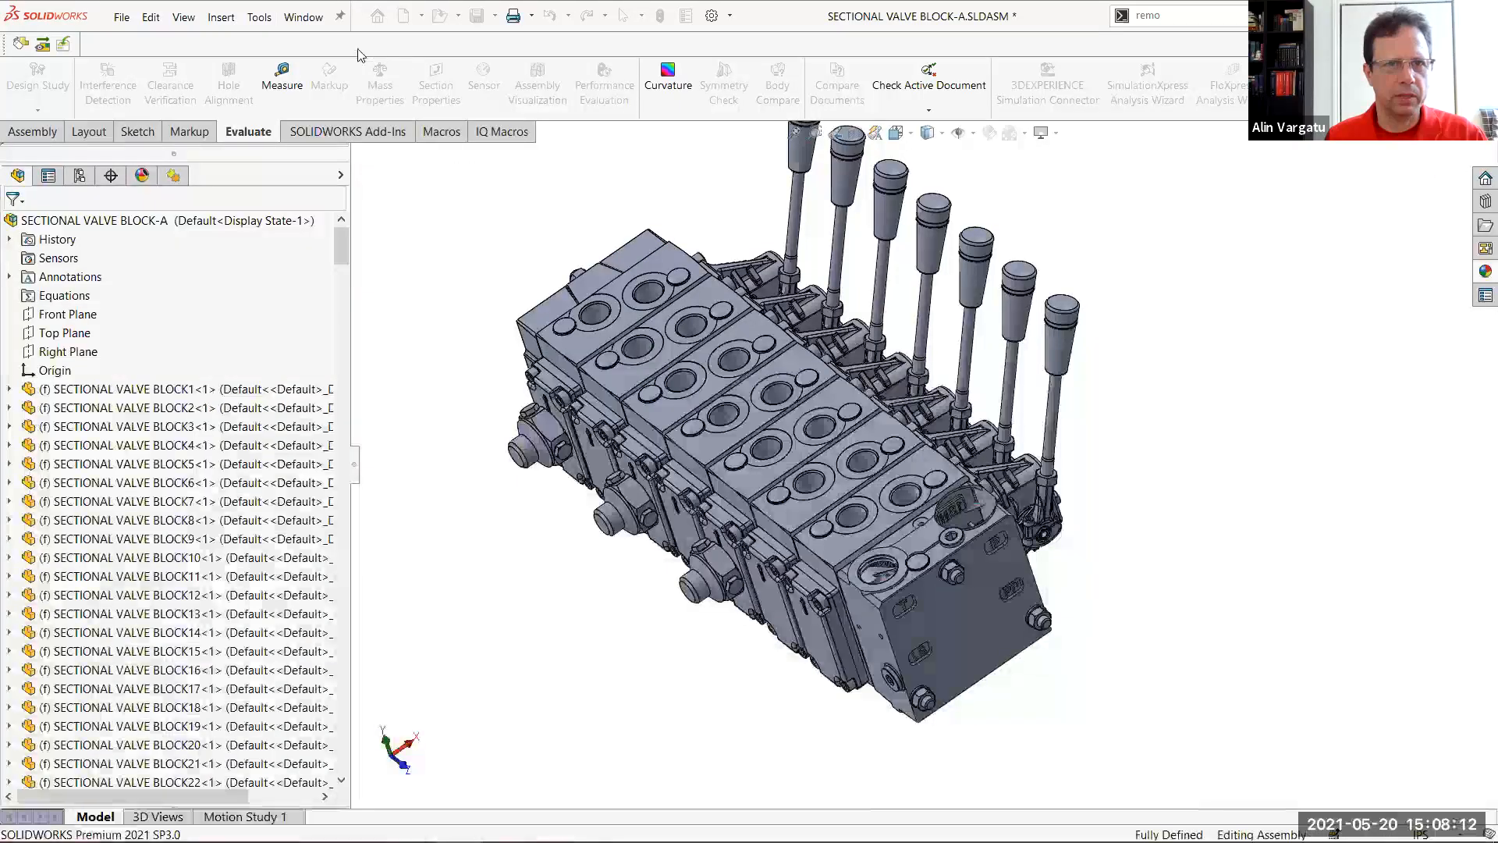
click(259, 17)
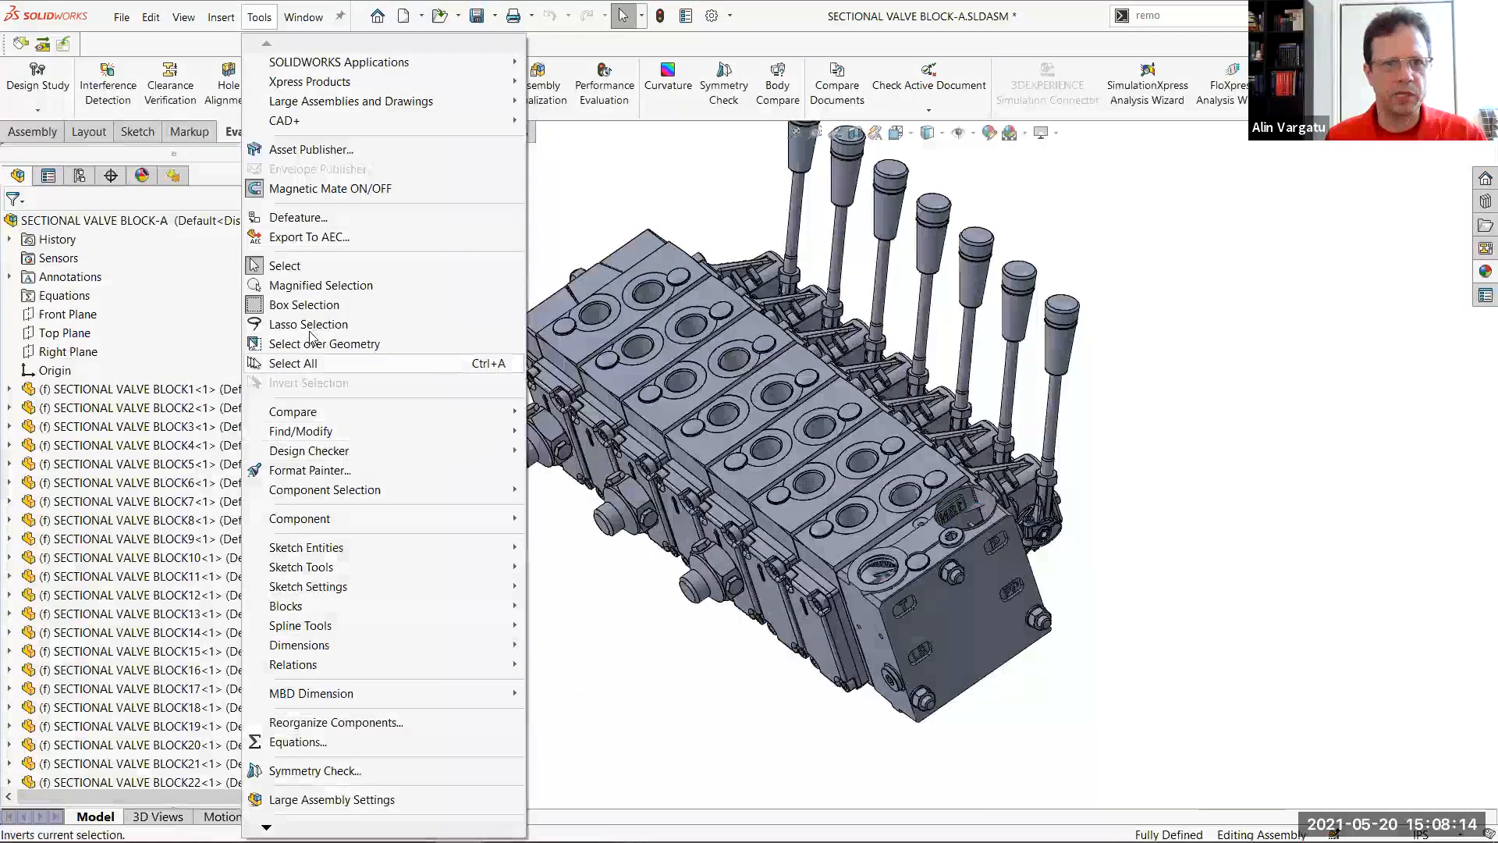
click(298, 217)
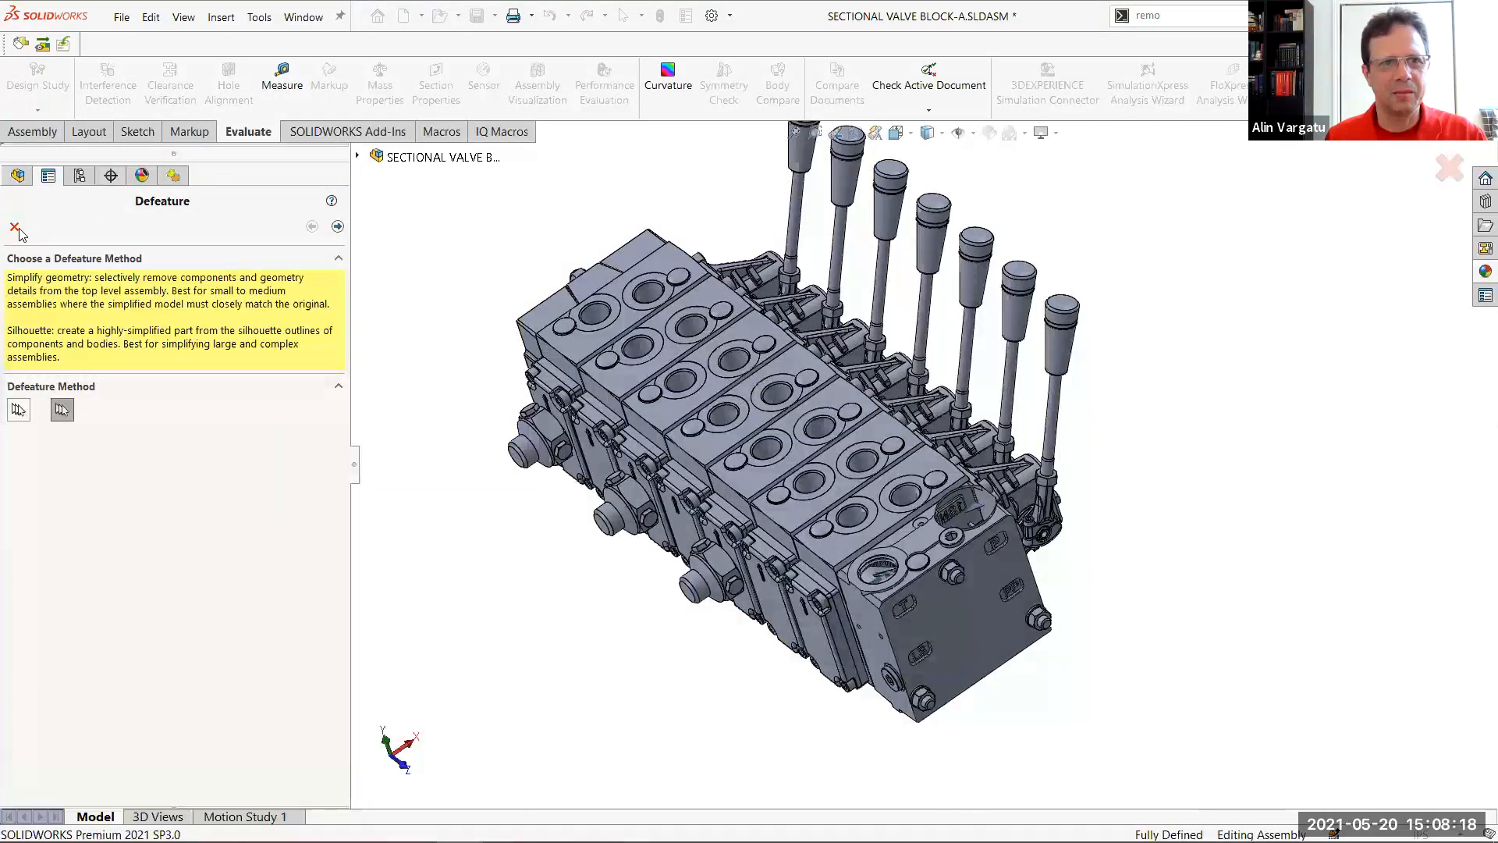
click(1448, 168)
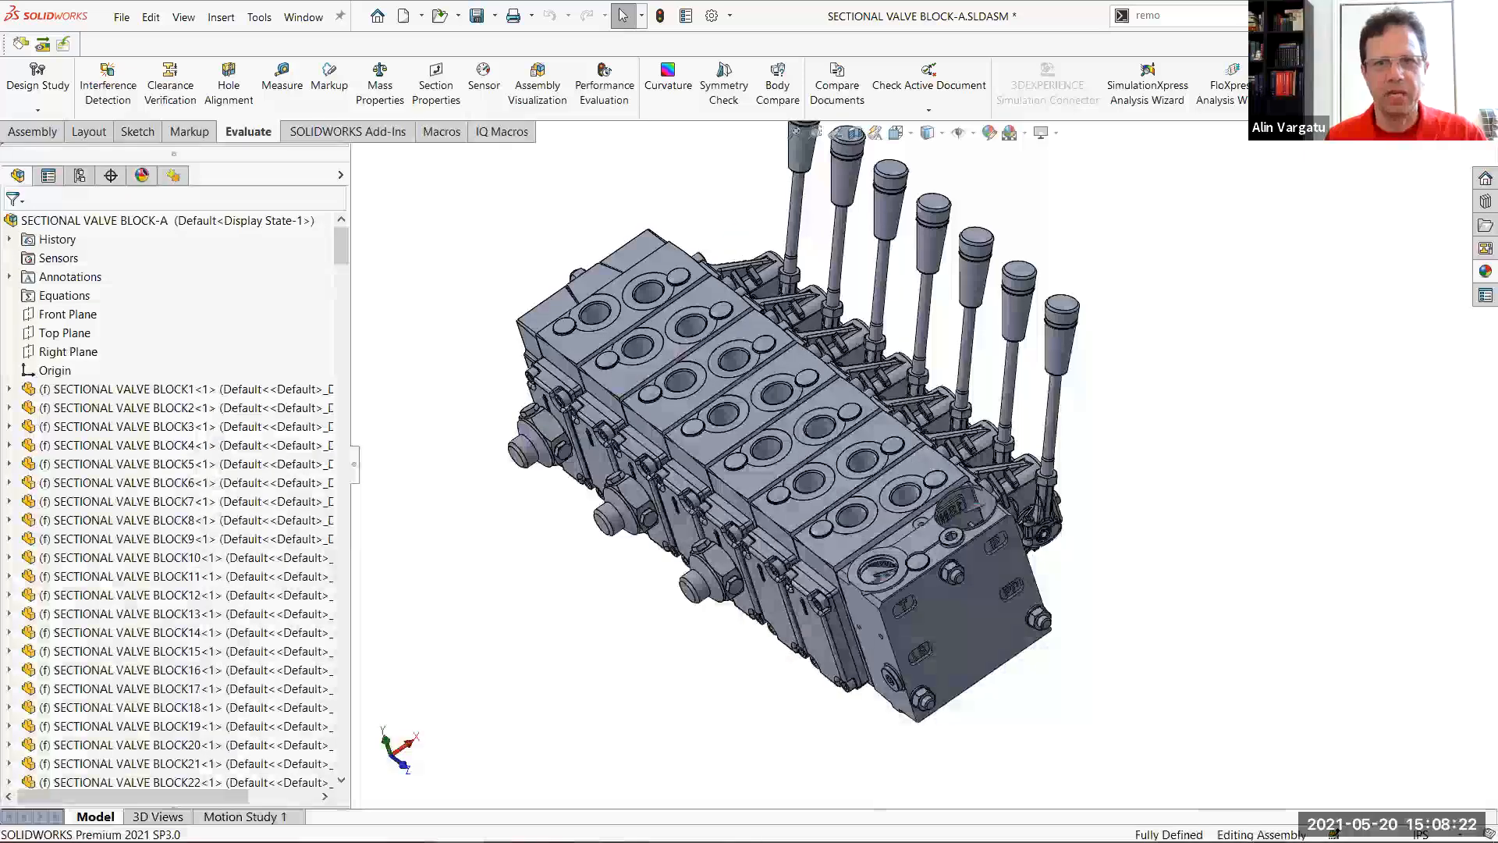
key(alt+Tab)
key(super)
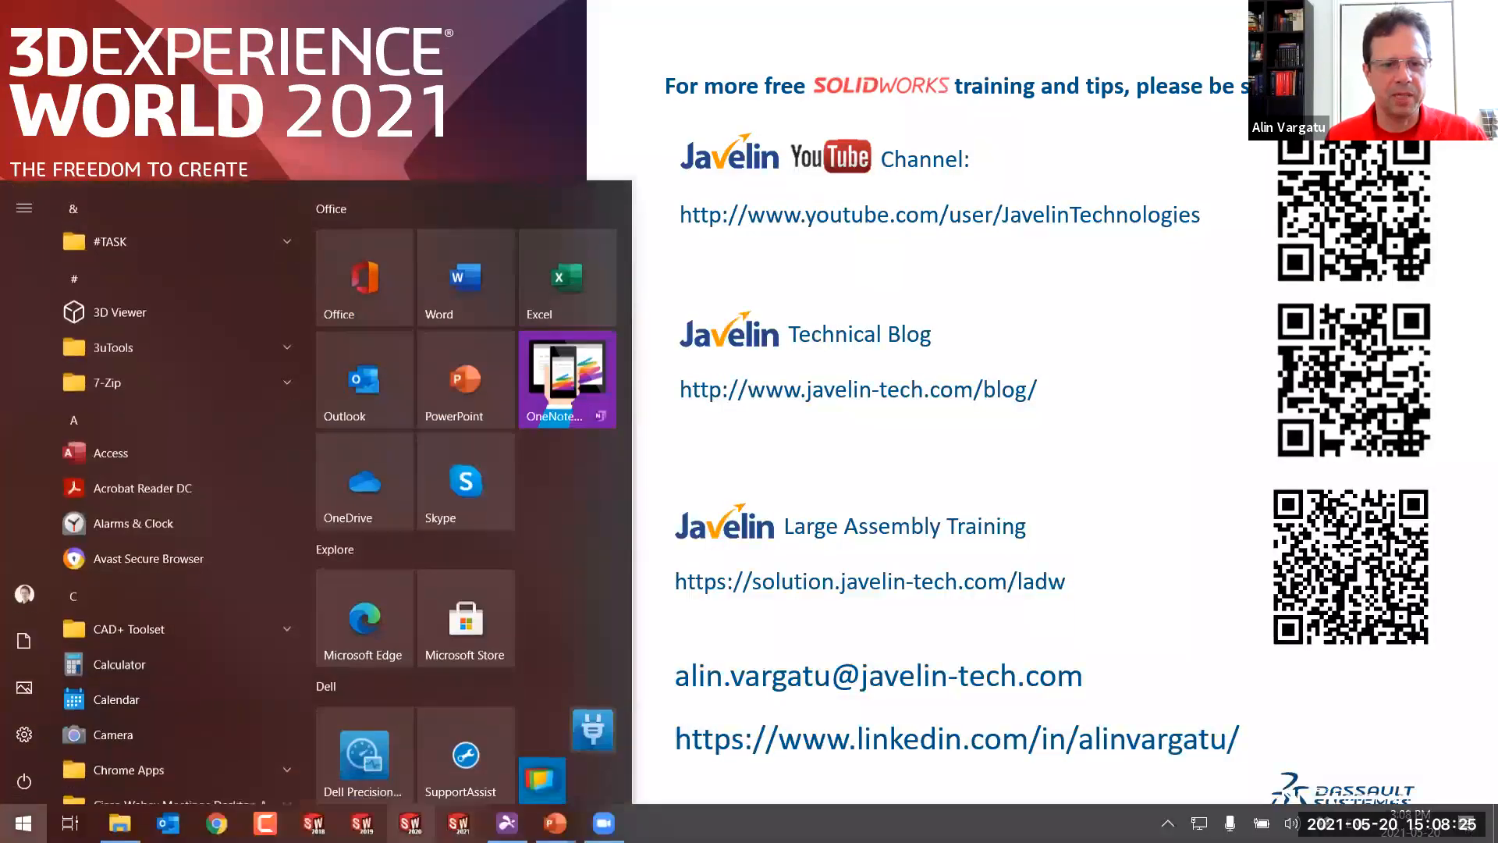
click(1058, 492)
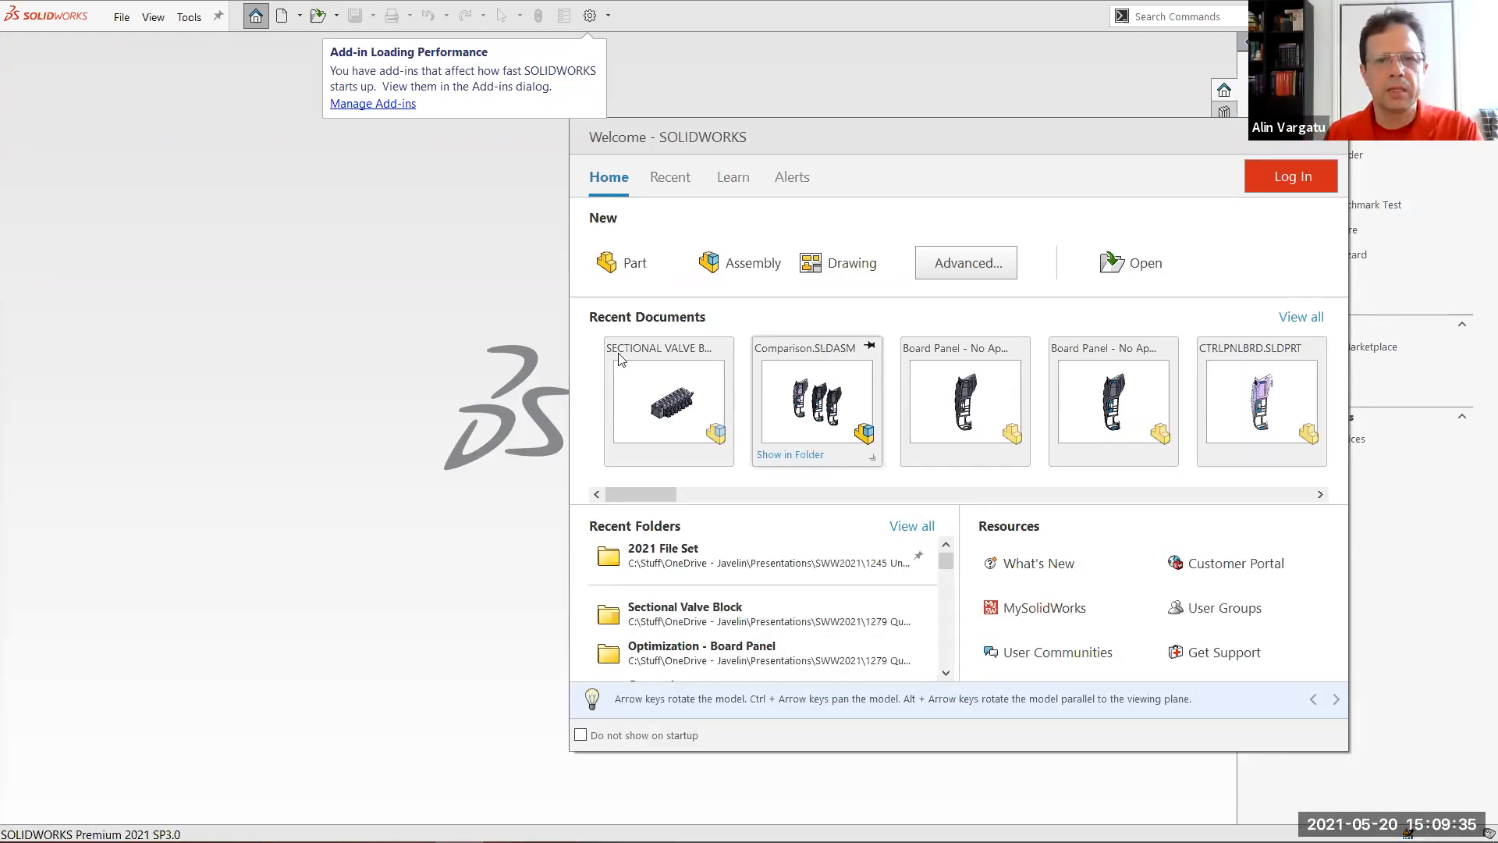
Open the recent SECTIONAL VALVE BLOCK-A assembly and start a Defeature with the Silhouette method
click(646, 401)
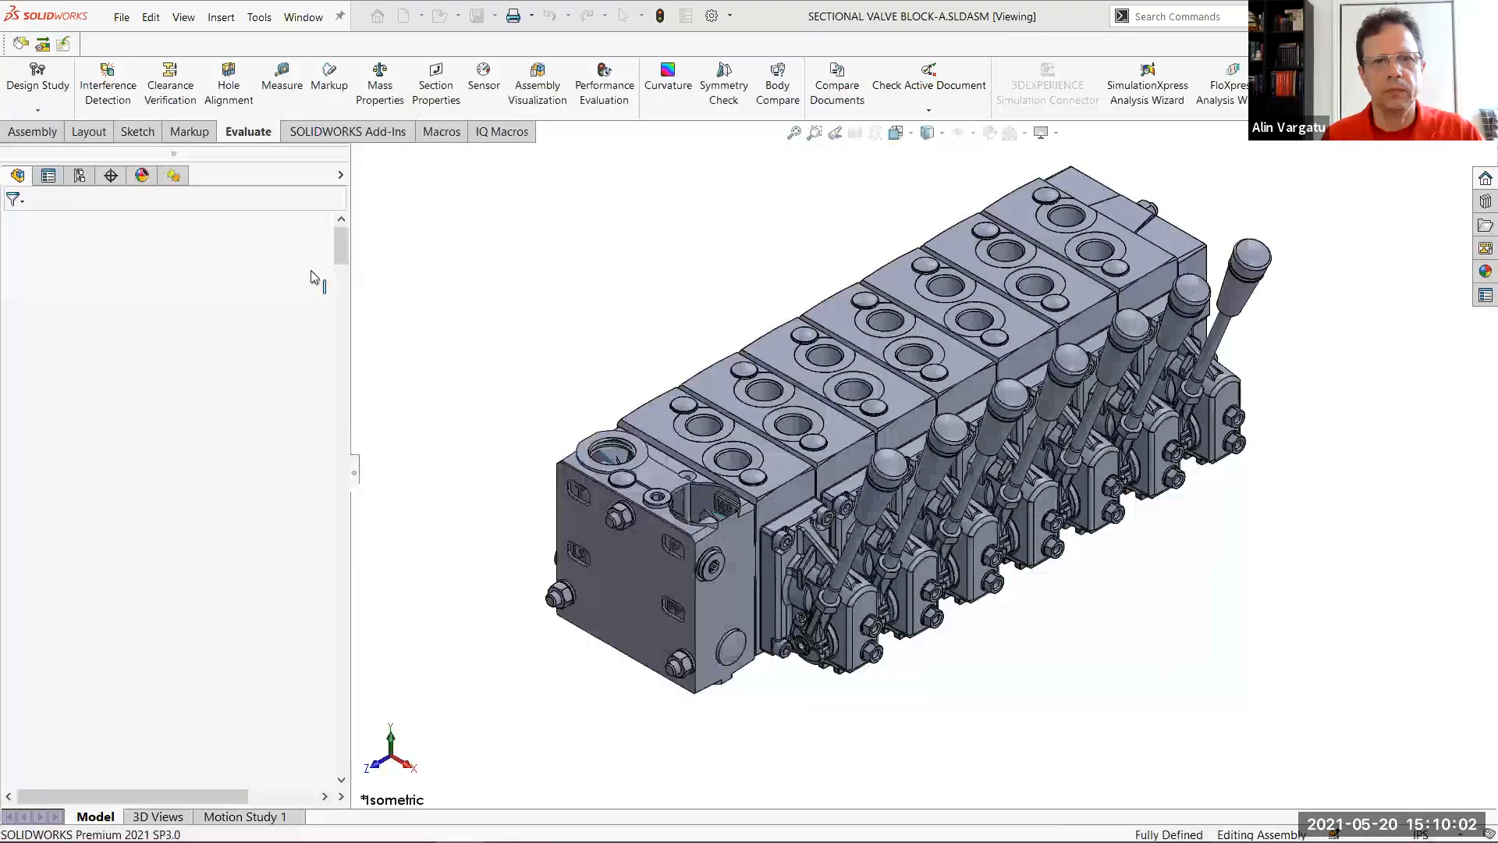
click(259, 17)
click(304, 218)
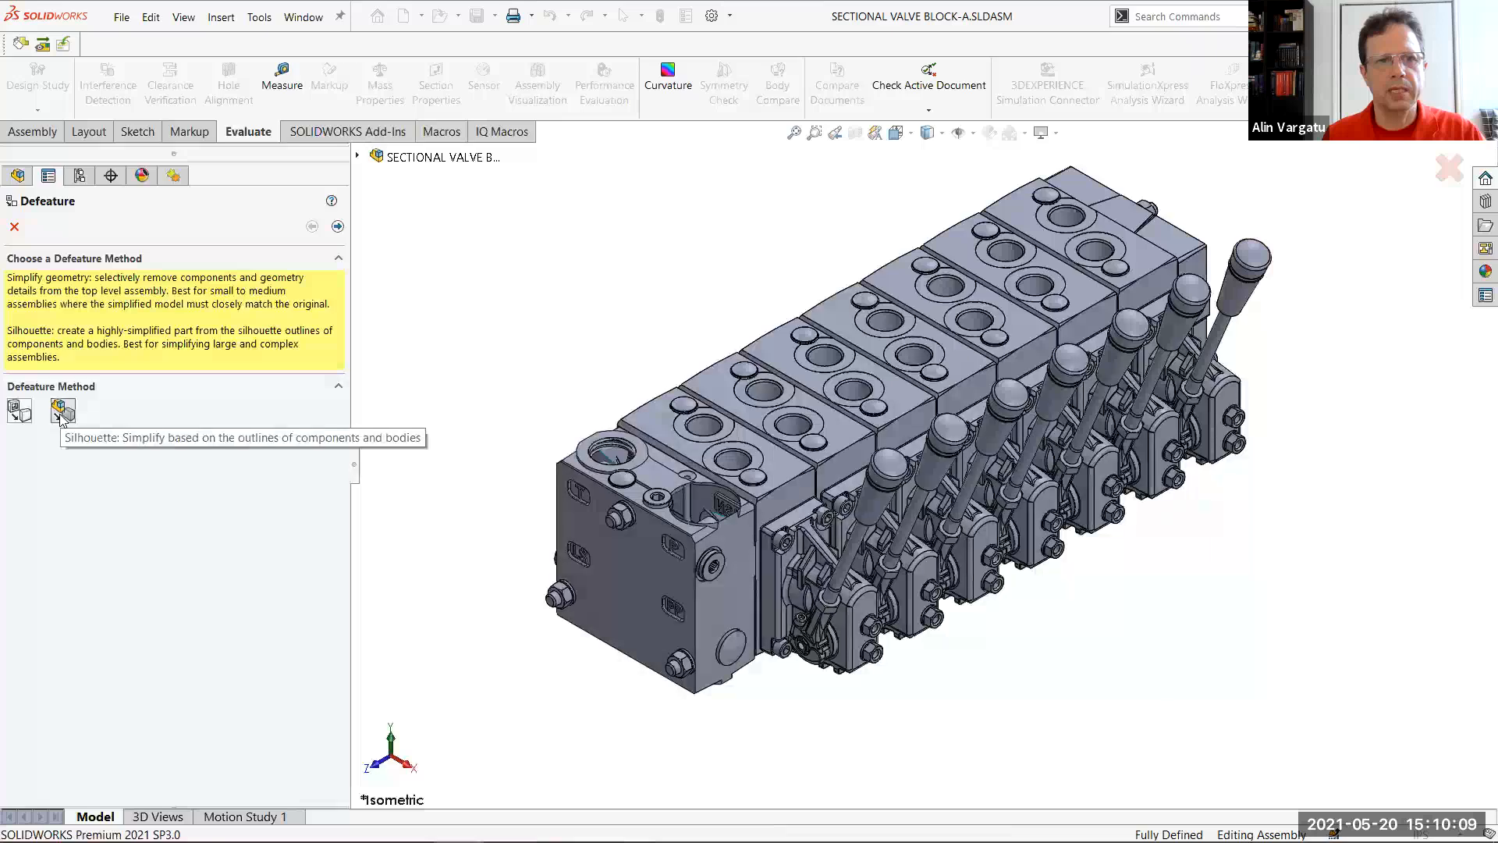
click(62, 413)
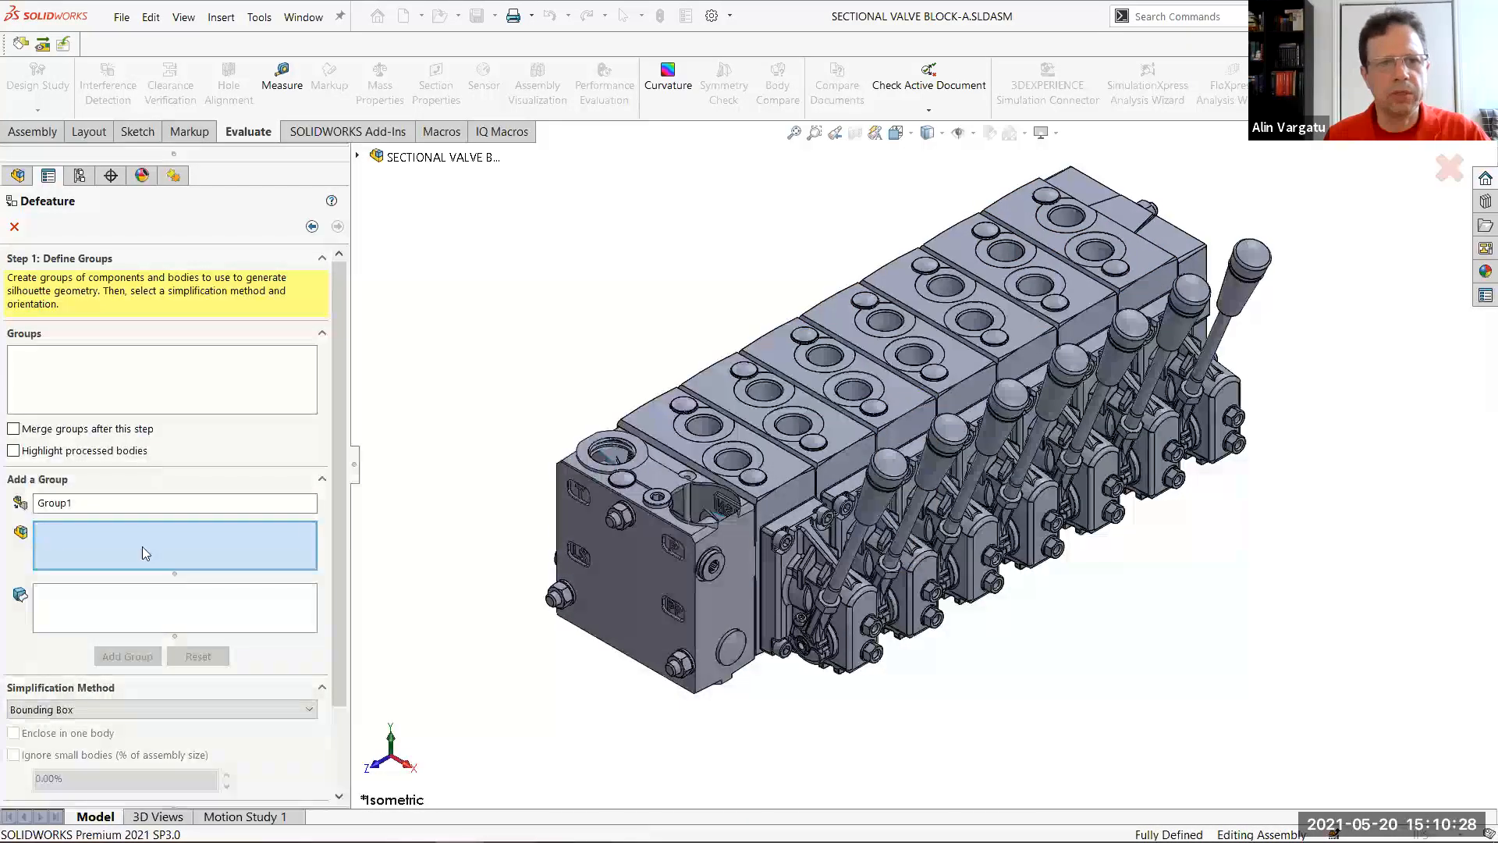
Add a Bounding Box group containing the end blocks and the valve body blocks between them
click(747, 578)
click(854, 460)
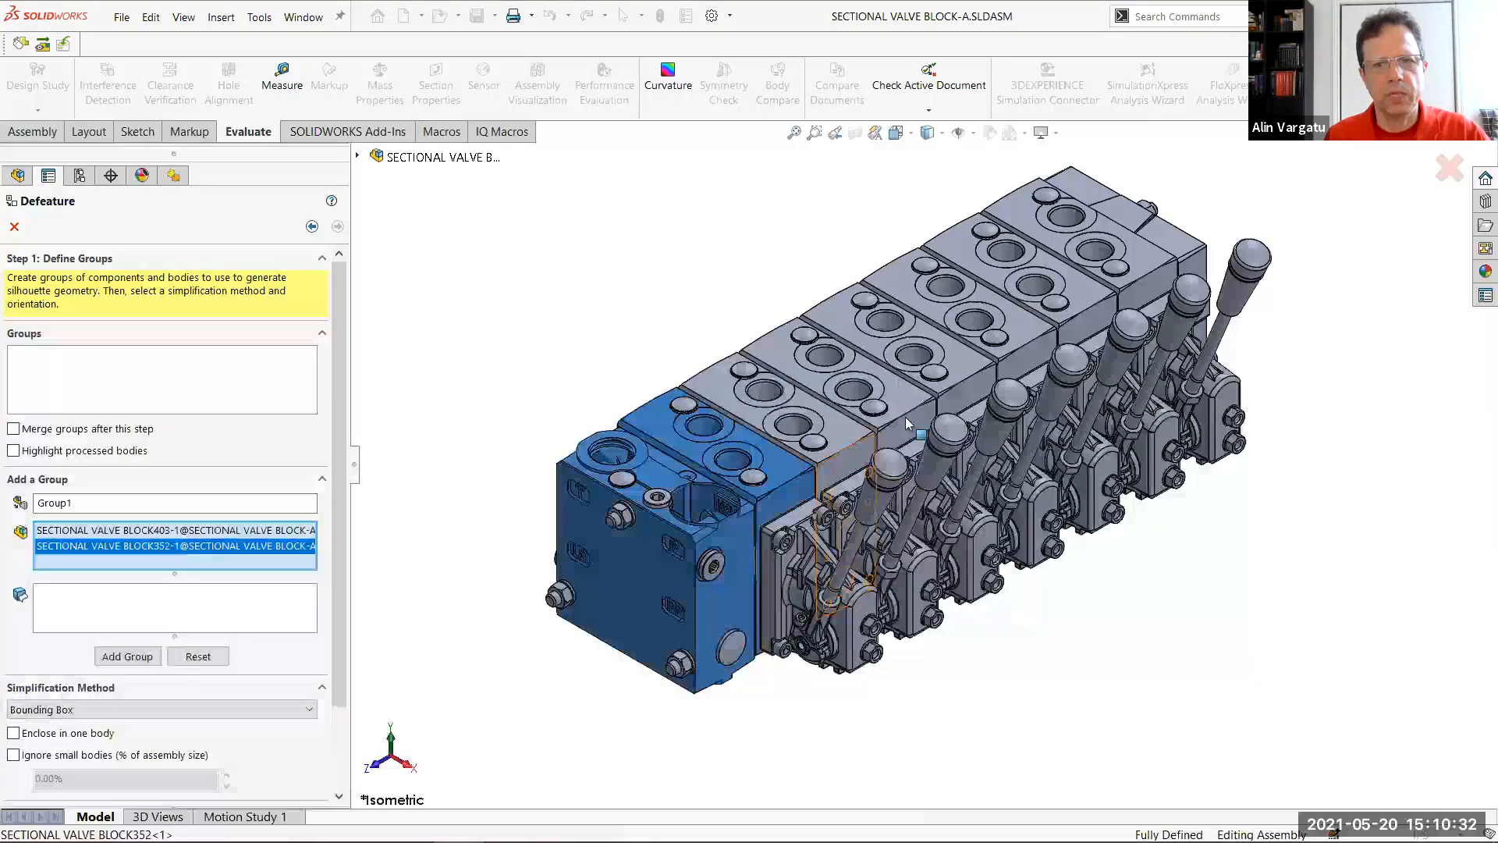
click(905, 417)
click(953, 387)
click(1030, 351)
click(1097, 310)
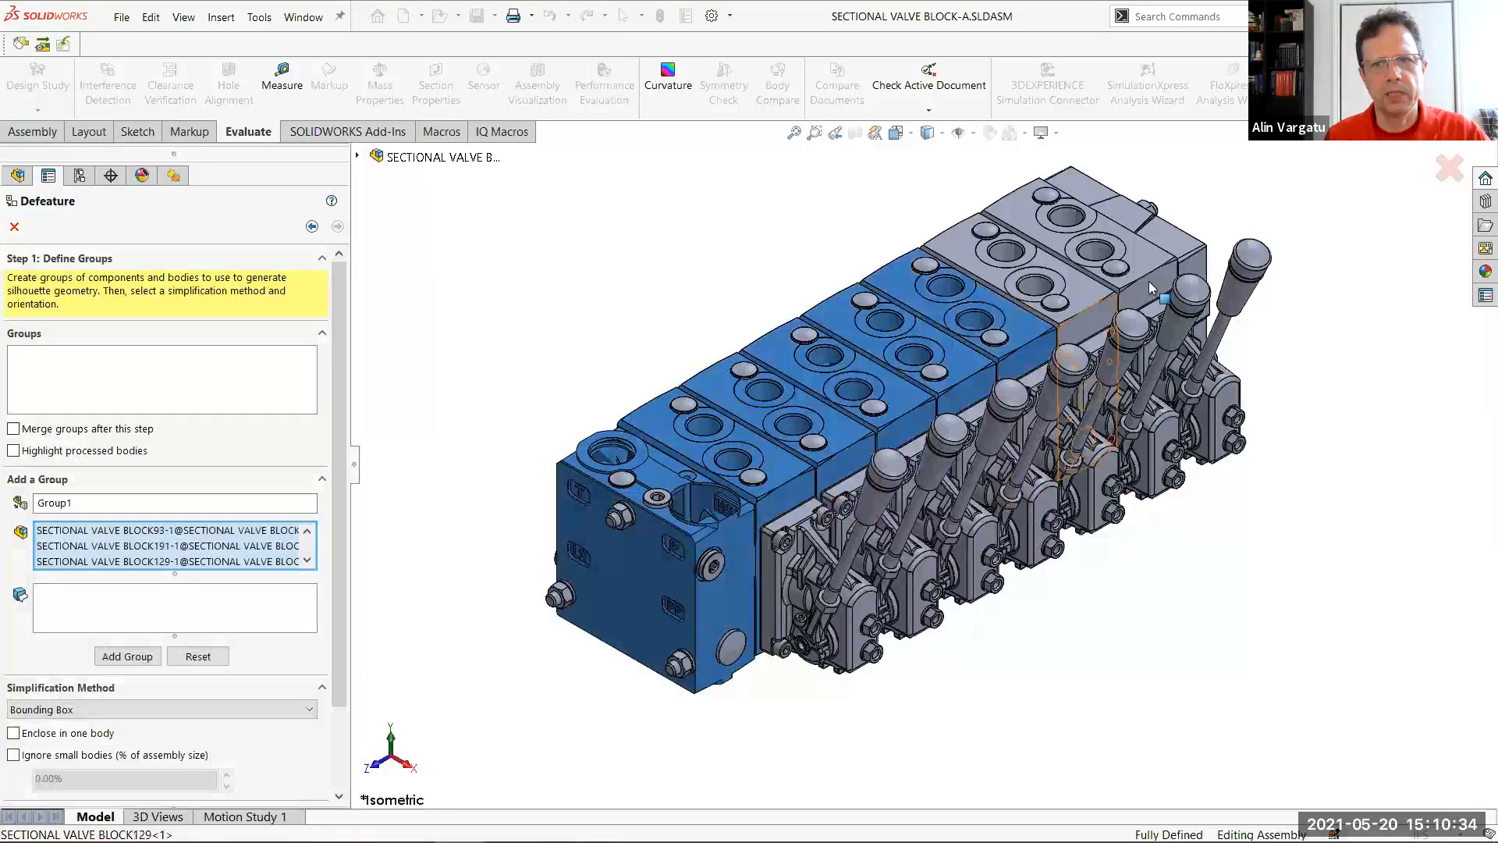
click(1148, 280)
click(1190, 262)
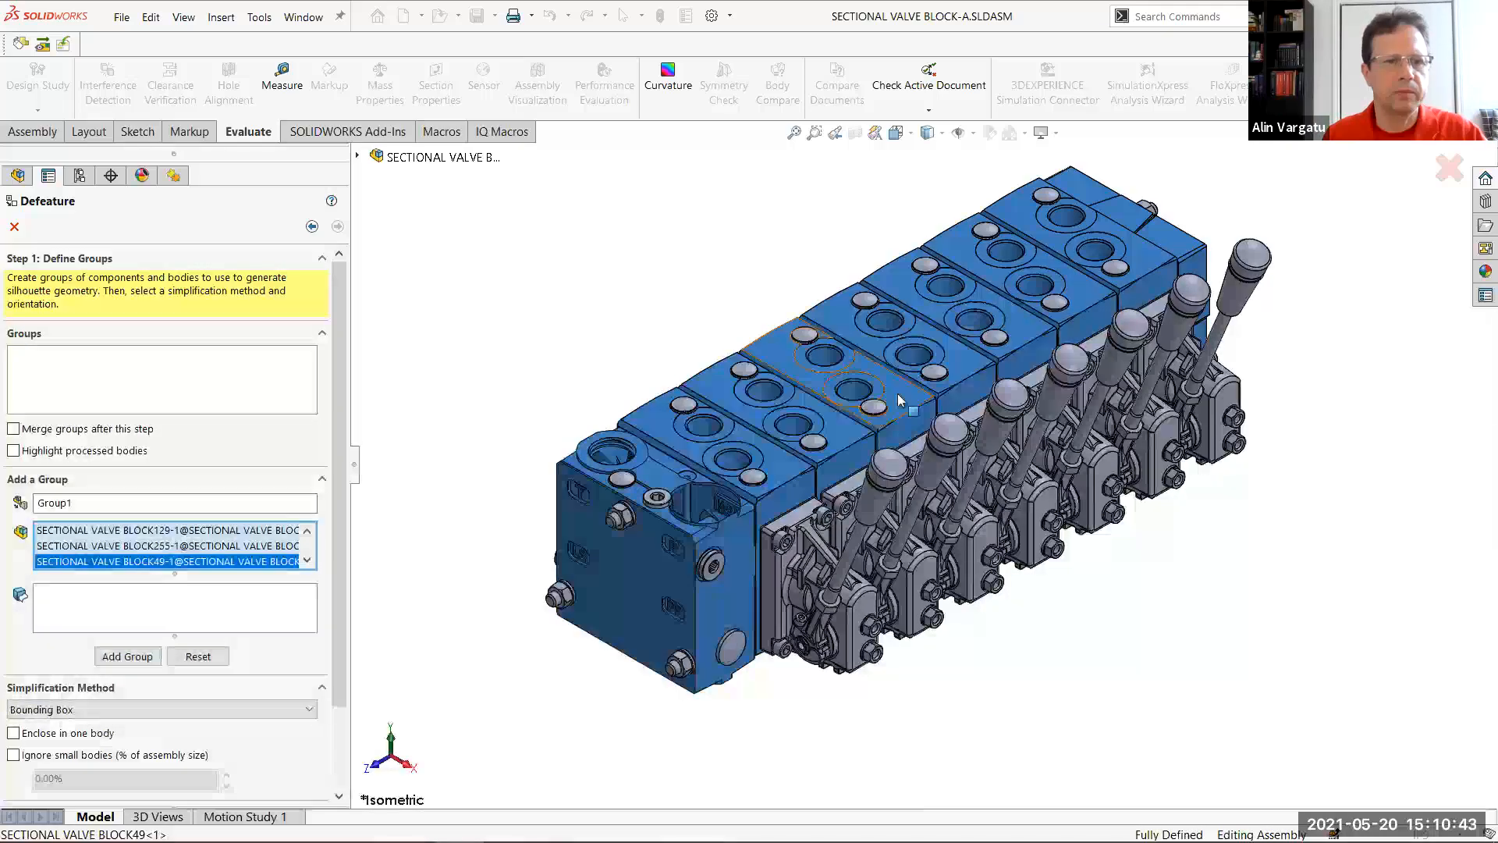
click(141, 662)
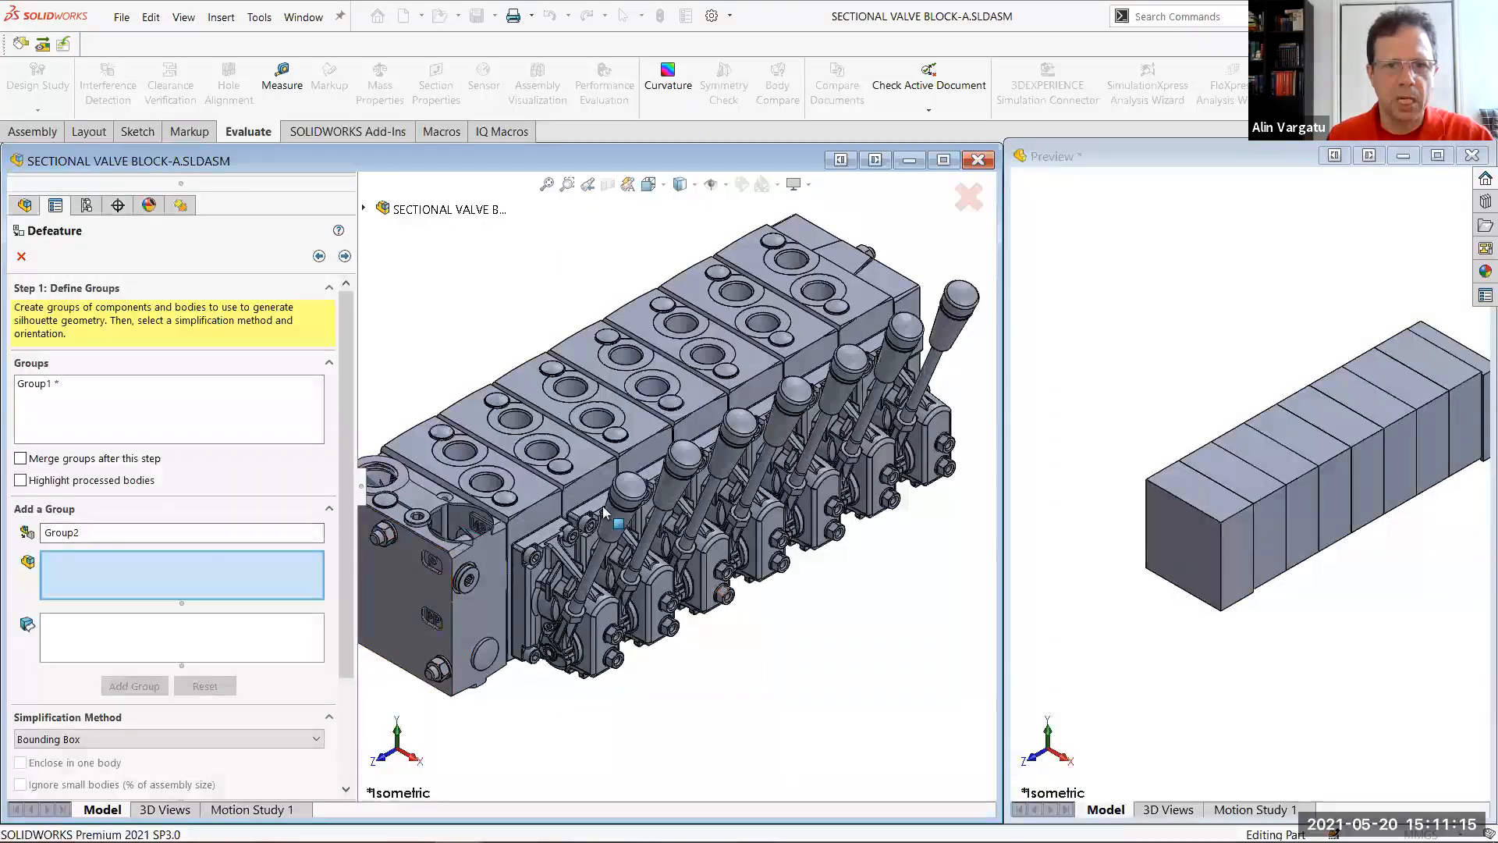
Add two groups simplified with the Cylinder method, one for the lever grips and one for the lever rods
middle_drag(849, 476, 878, 460)
drag(990, 420, 968, 410)
click(181, 739)
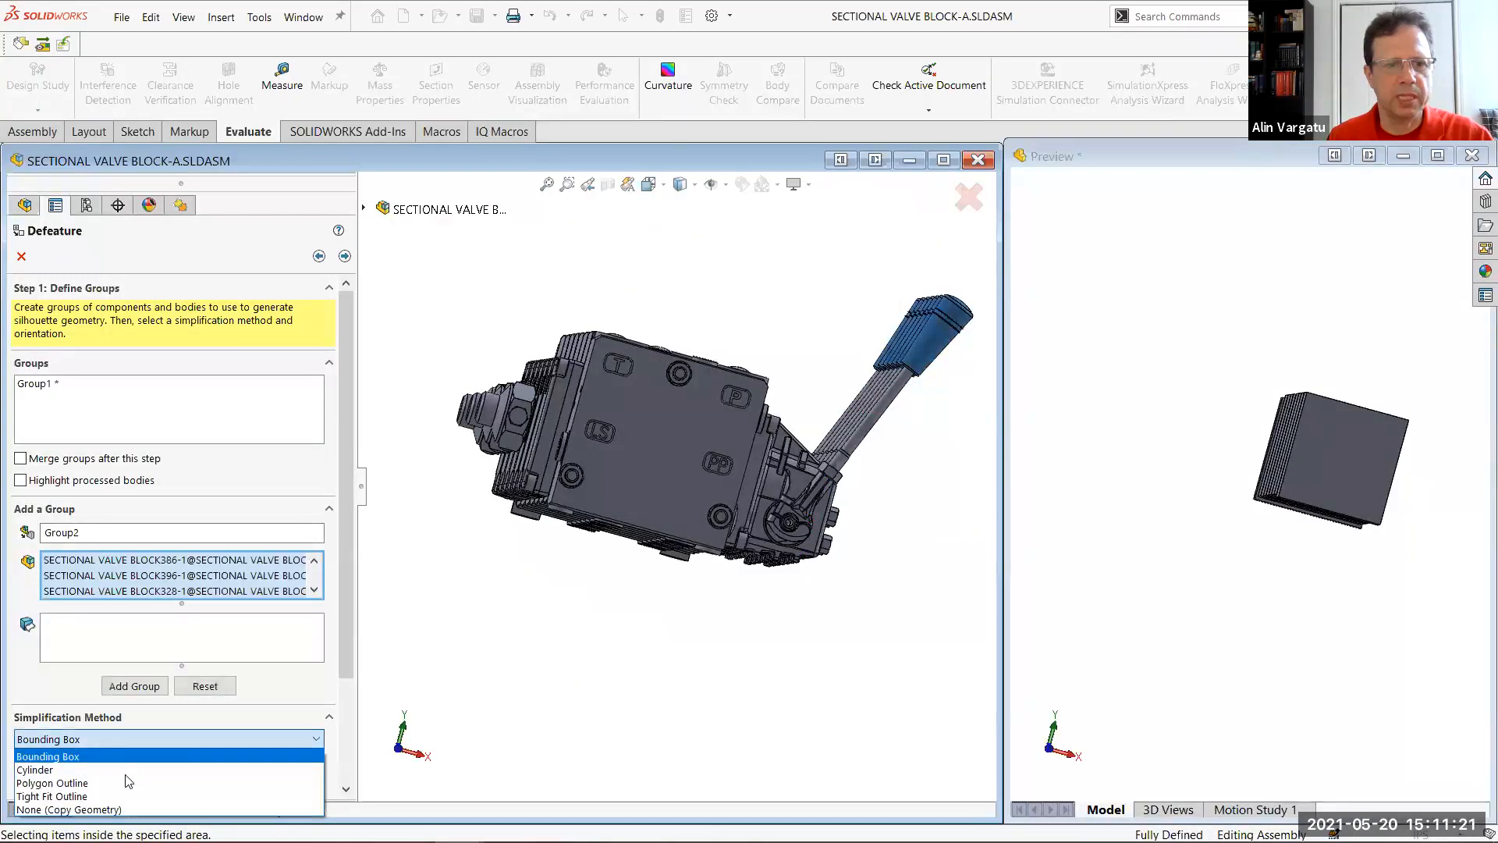
click(129, 769)
click(157, 686)
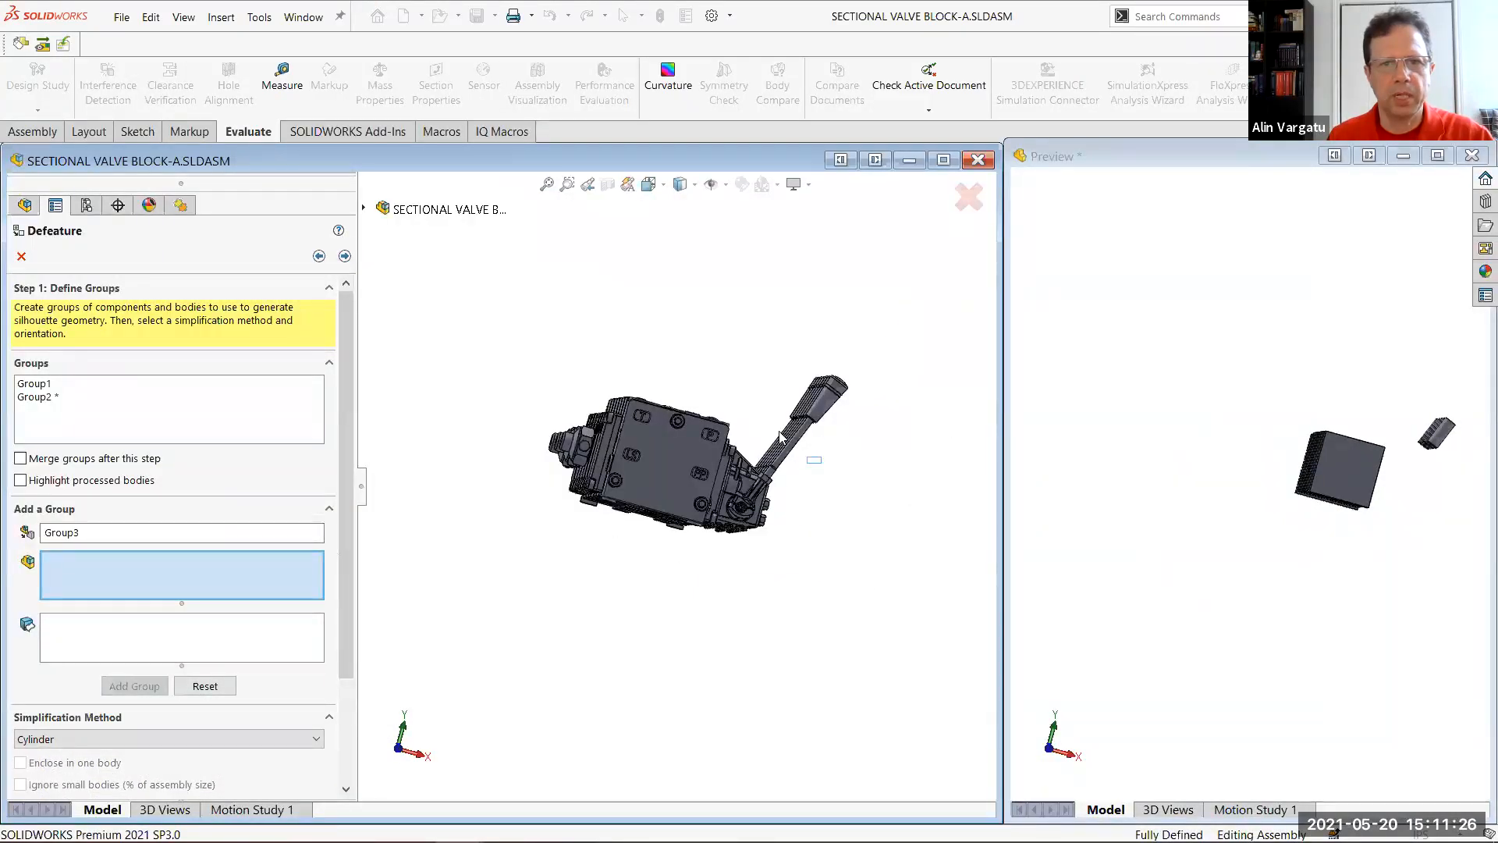
drag(773, 440, 771, 437)
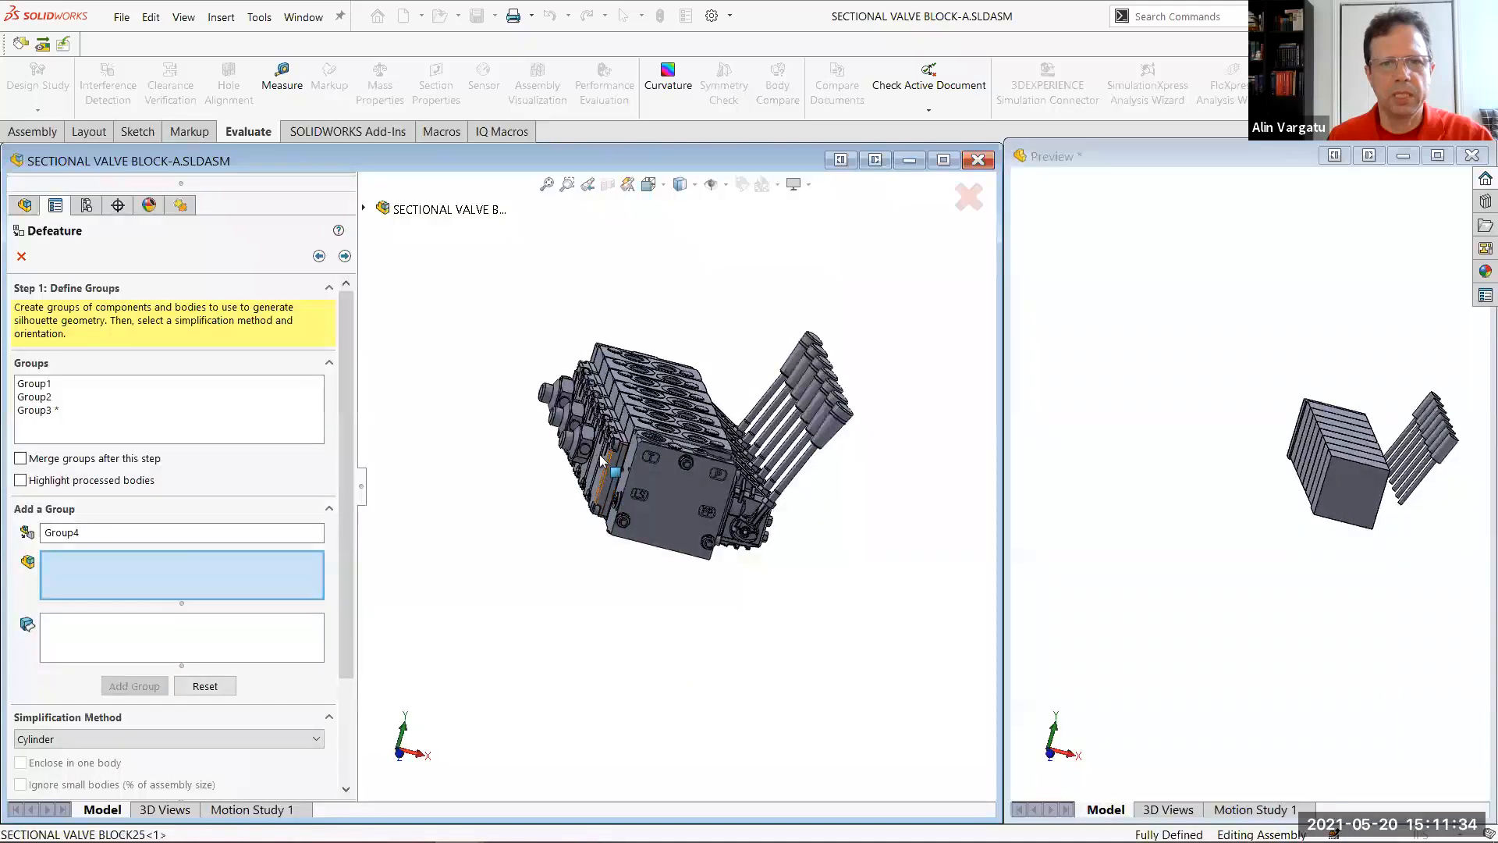
Select the seven cover plates on the side opposite the levers as the components of Group4
click(609, 474)
click(600, 463)
middle_drag(669, 528, 792, 708)
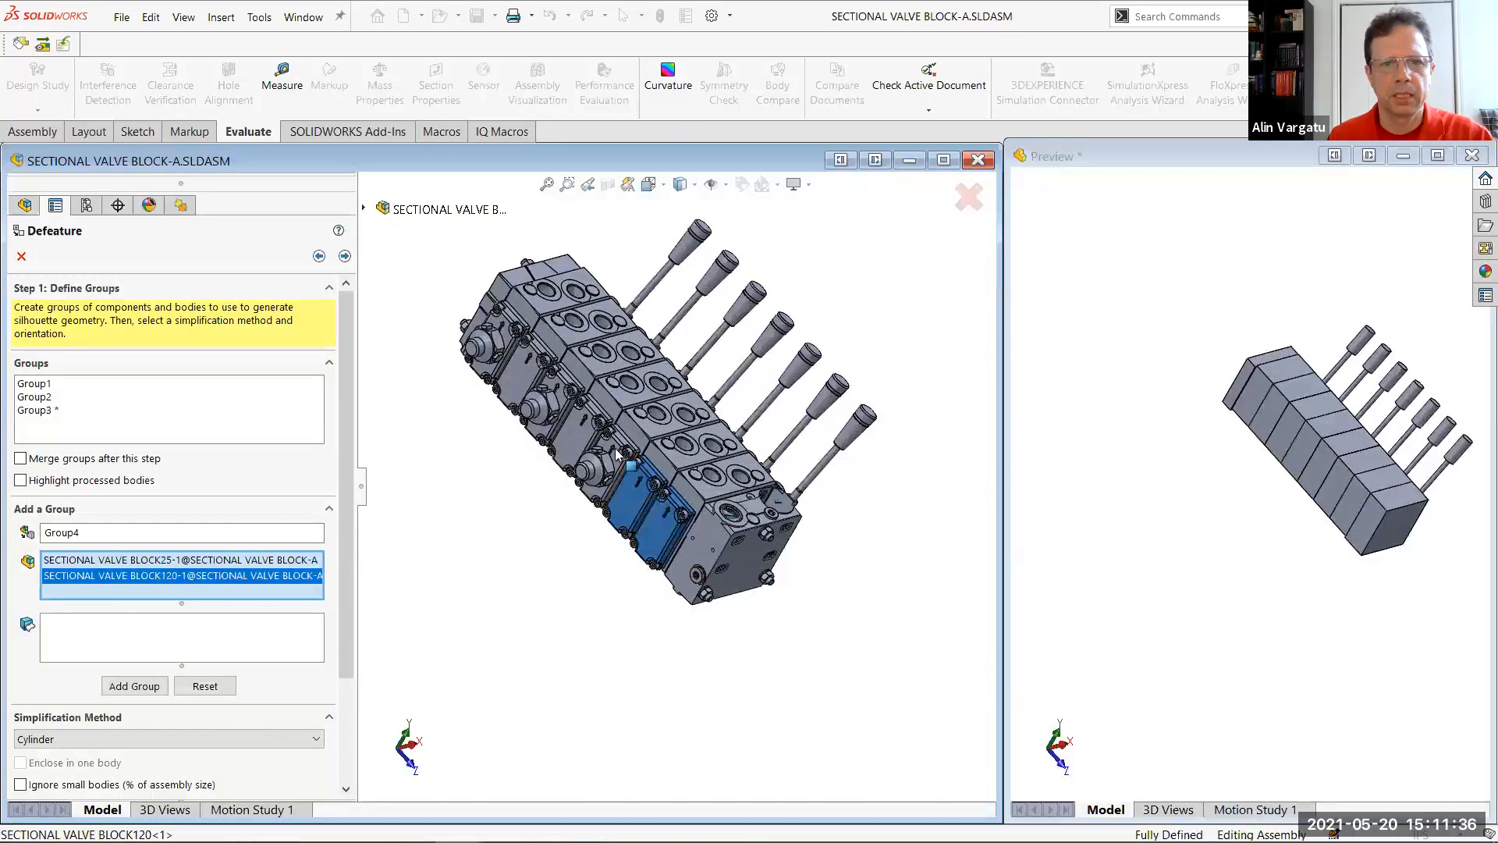
click(597, 446)
click(560, 402)
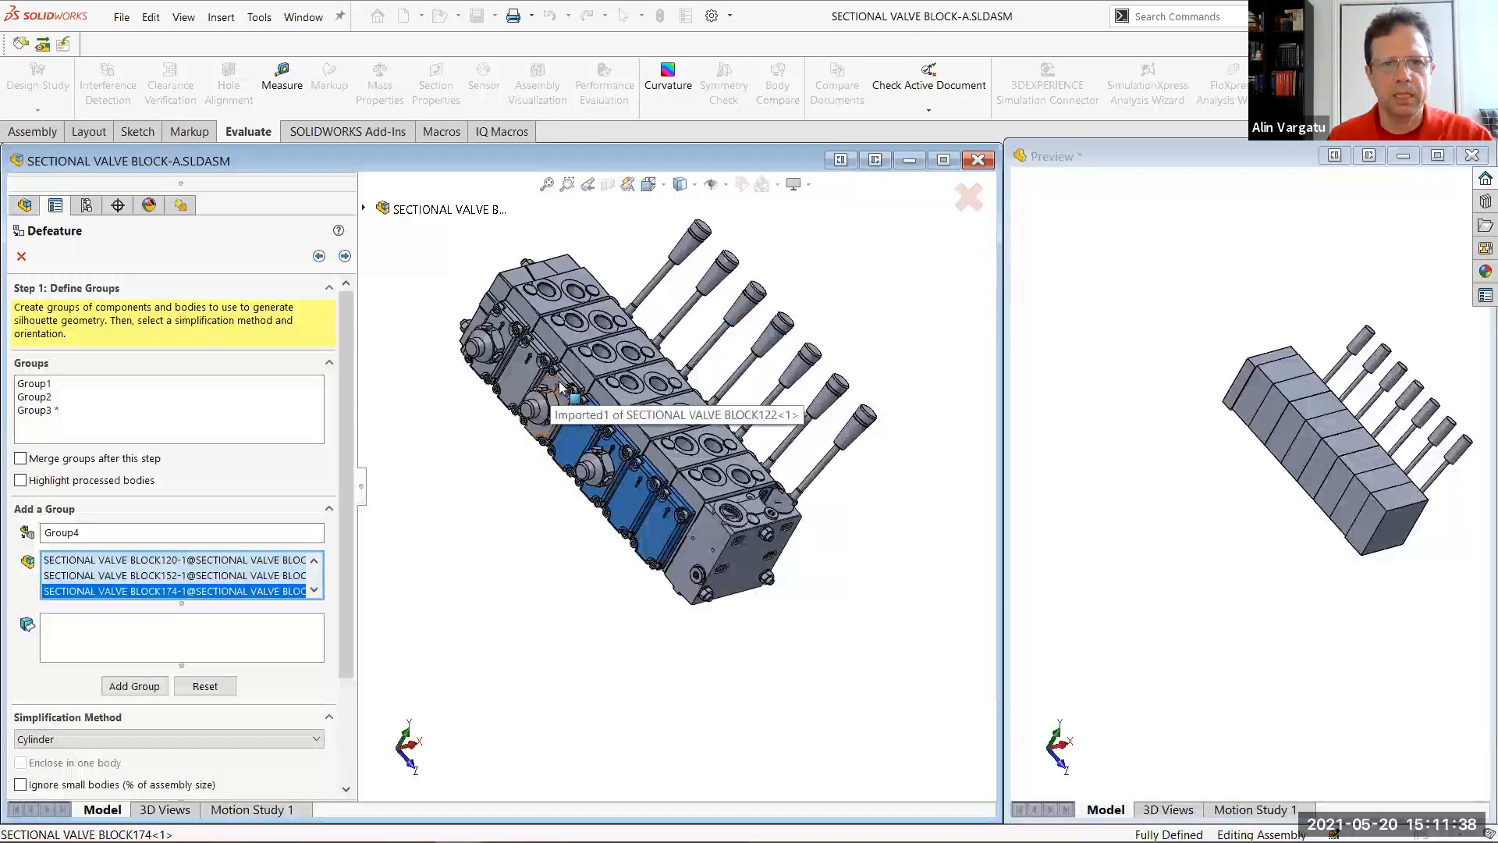
click(548, 389)
click(525, 366)
click(507, 325)
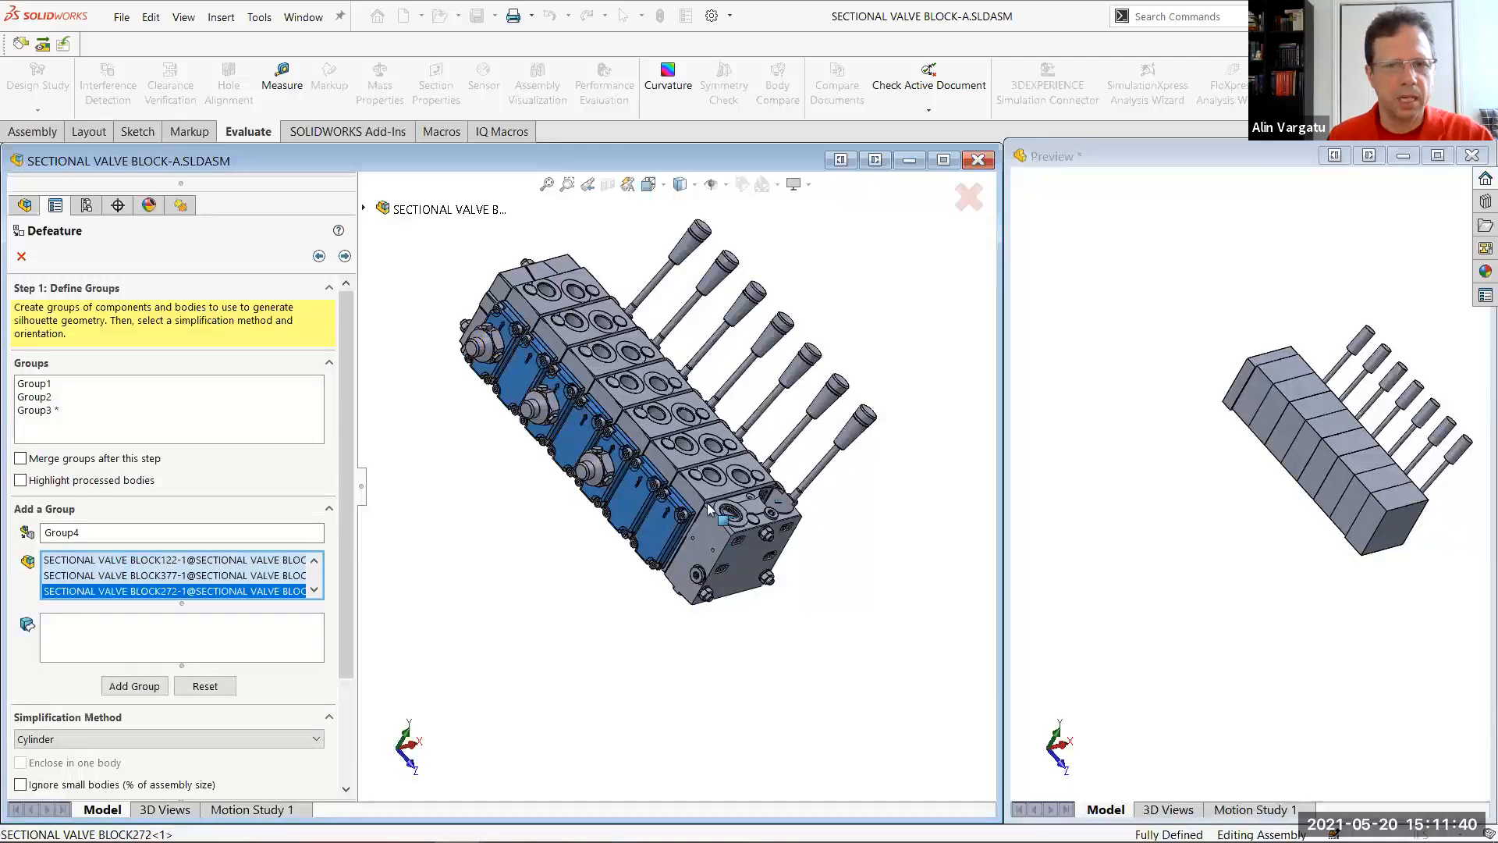
Set Group4's simplification method for the cover plates to Tight Fit Outline and keep internal loops
scroll(708, 506, down, 1)
scroll(655, 513, down, 8)
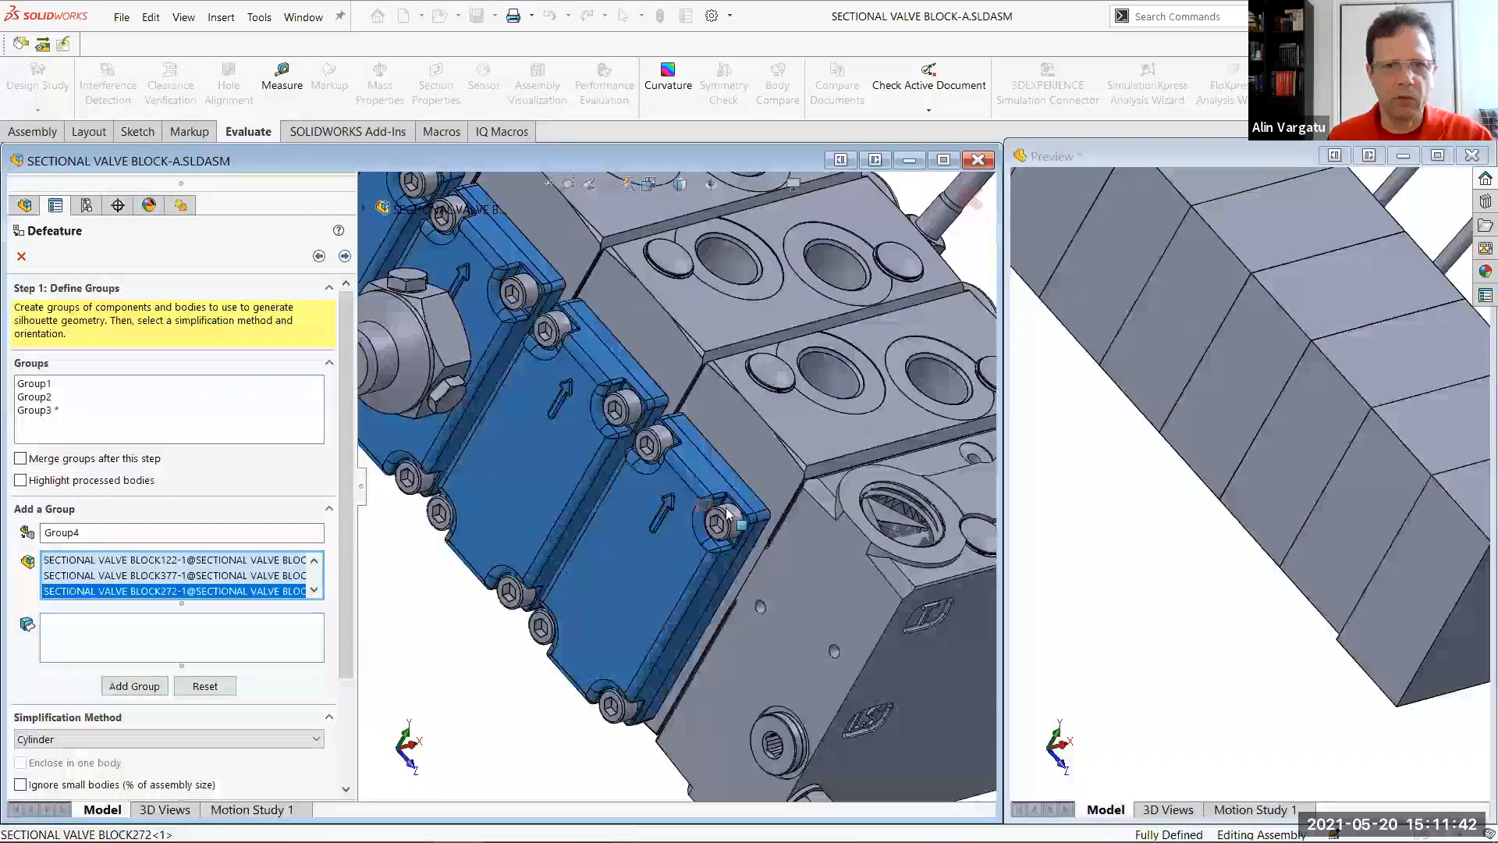
scroll(756, 538, down, 3)
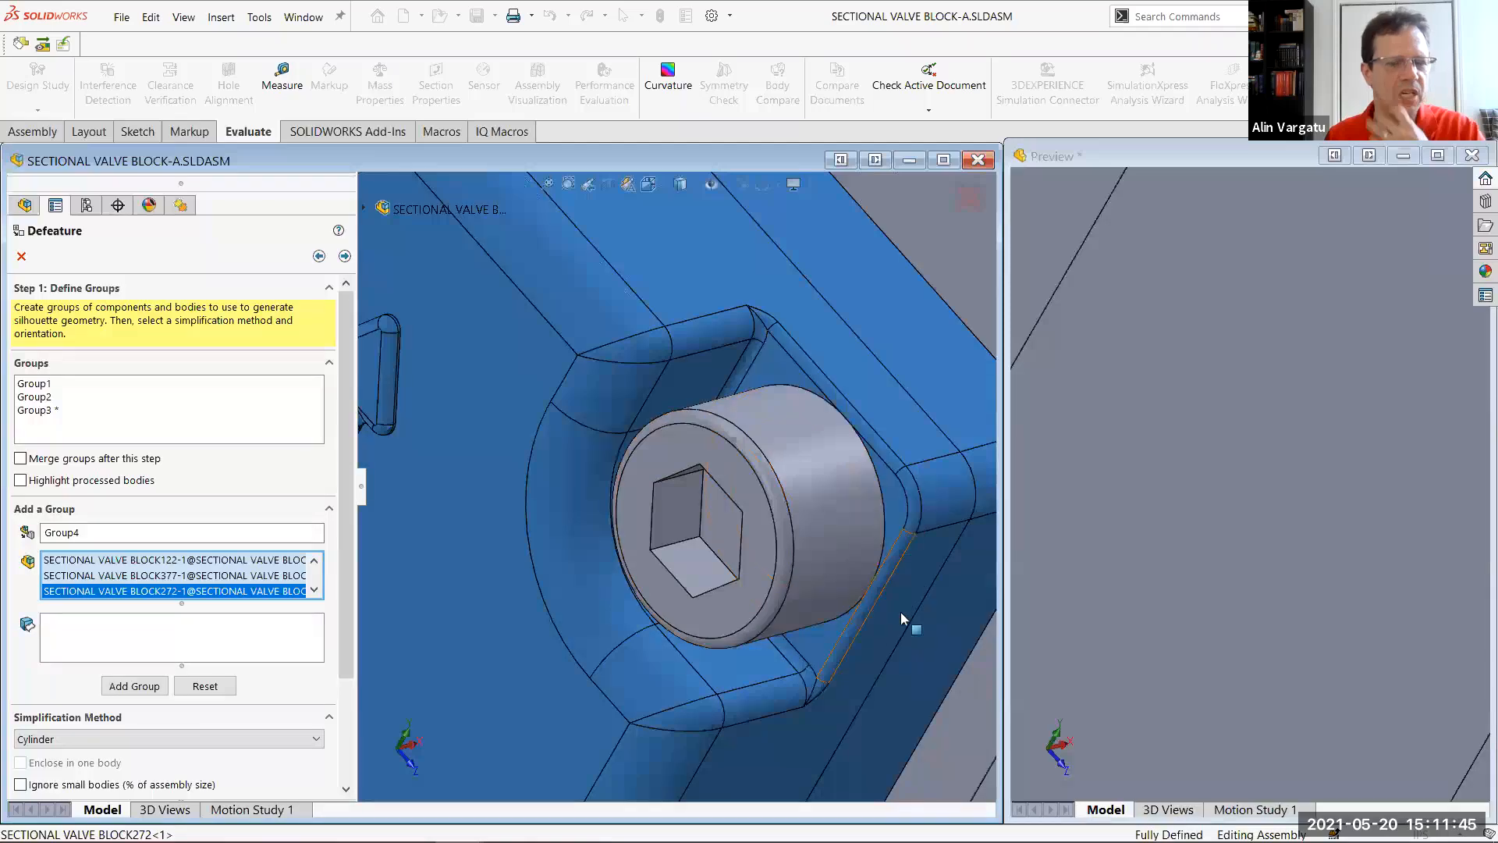
scroll(824, 585, up, 8)
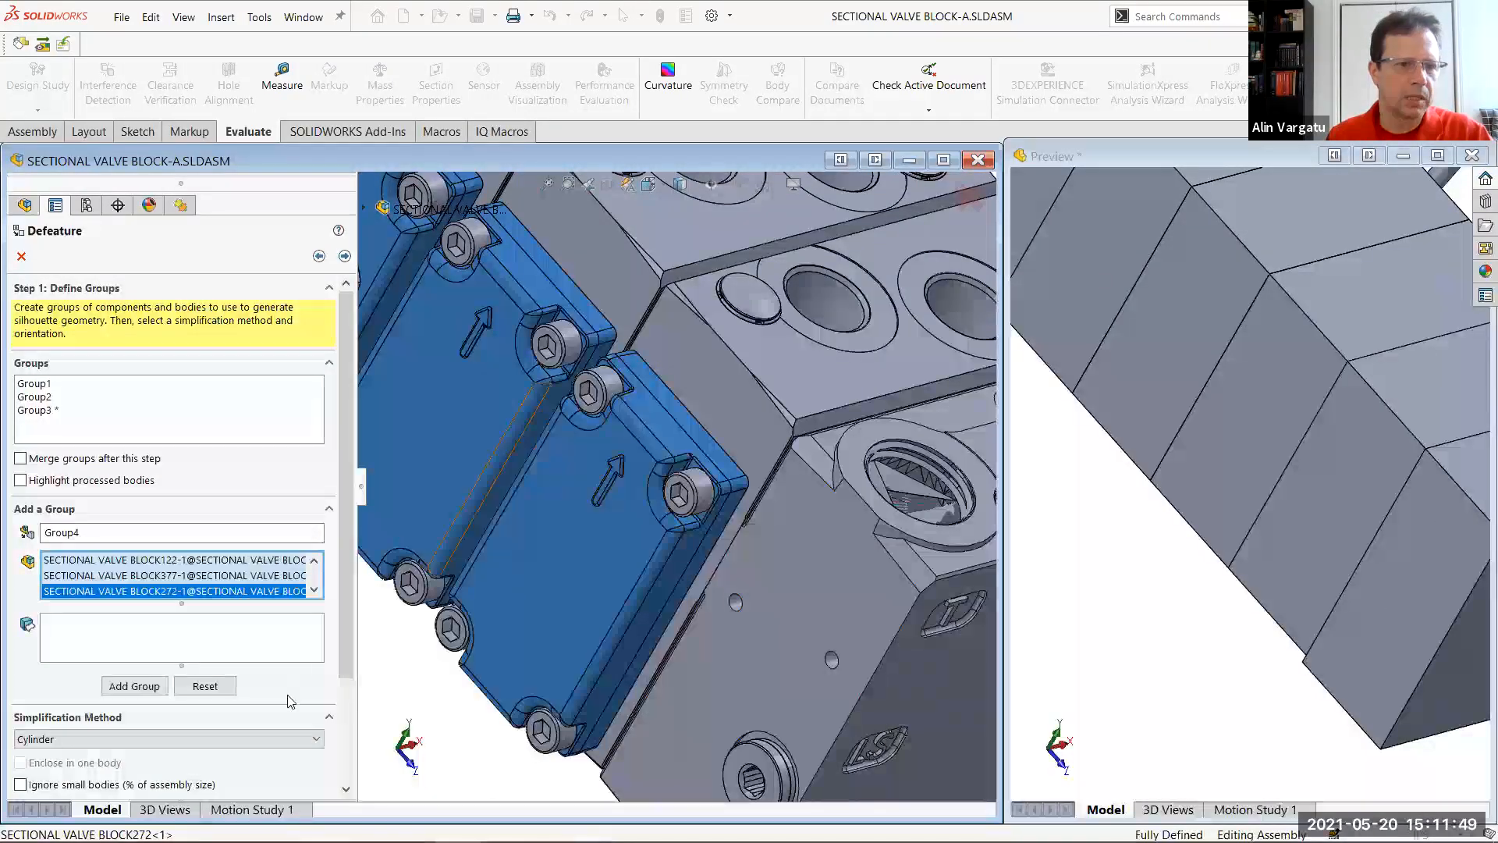
click(313, 738)
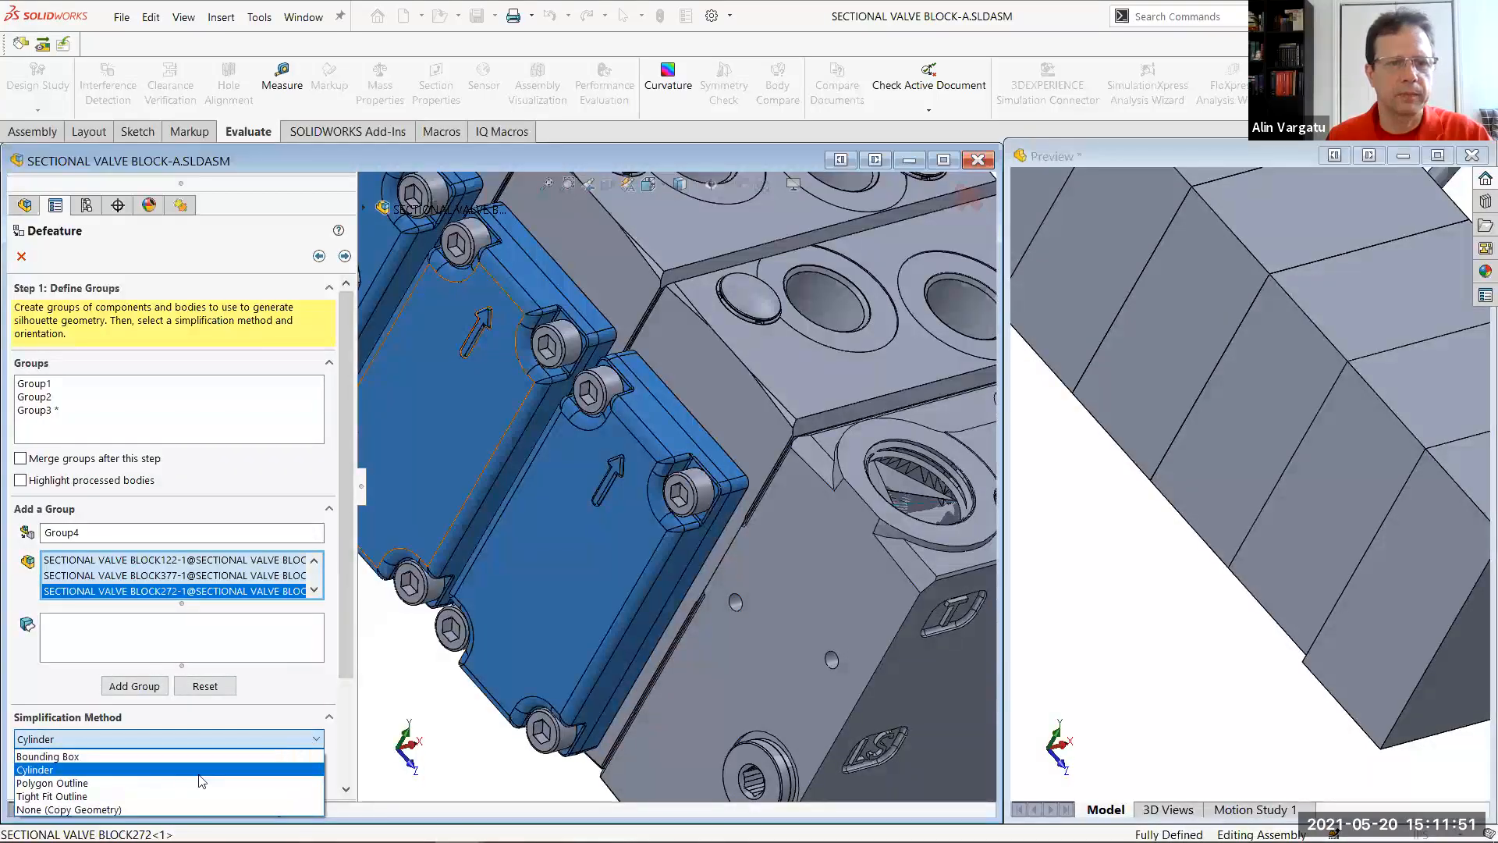
click(129, 783)
drag(346, 594, 344, 719)
click(116, 600)
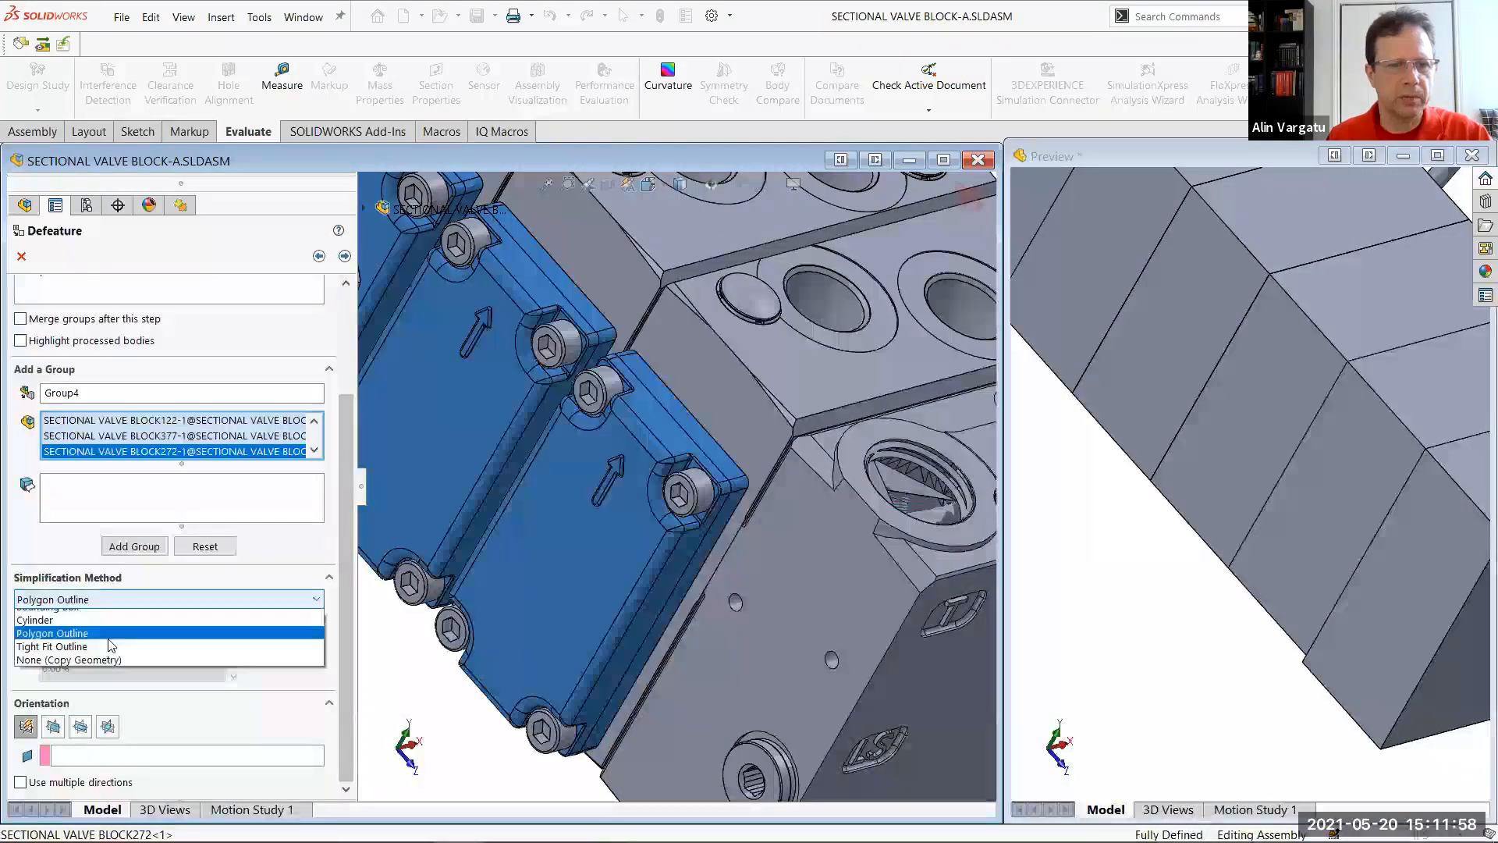
click(98, 658)
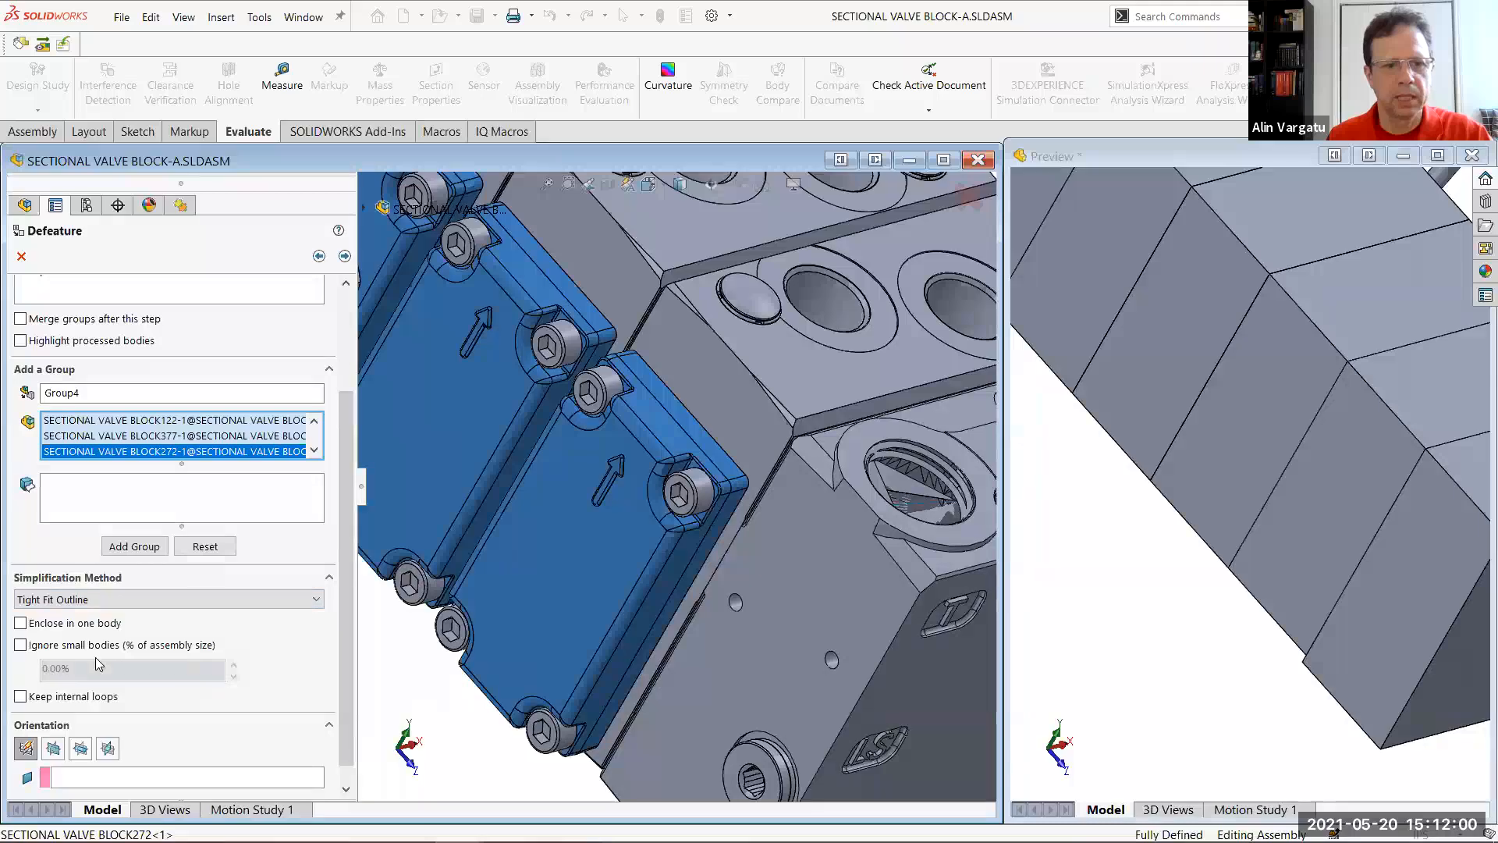
click(31, 697)
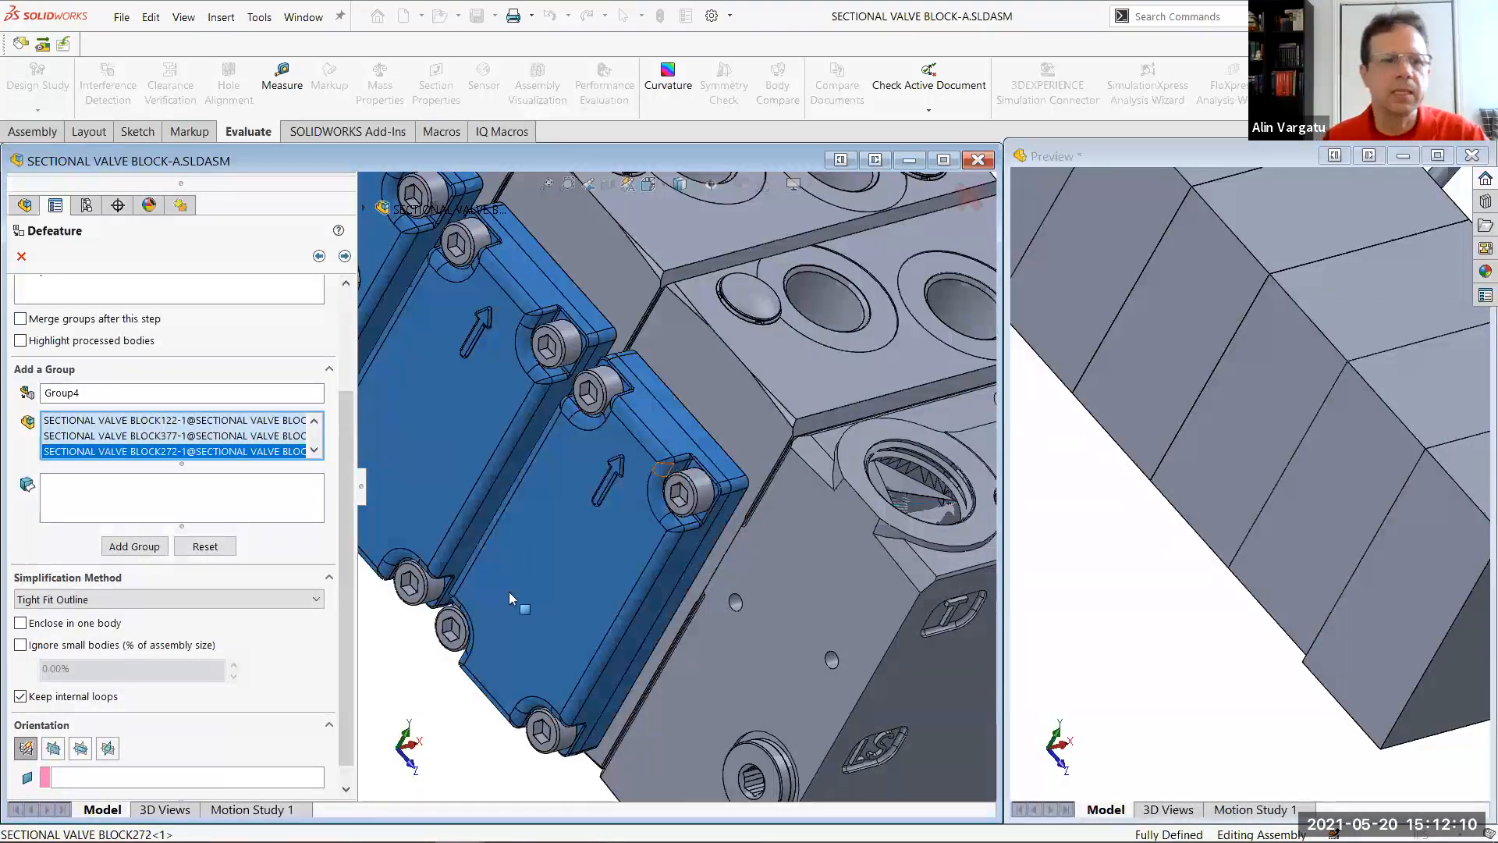
Orient the cover plate group by the valve body face behind the plates and add the group
click(141, 777)
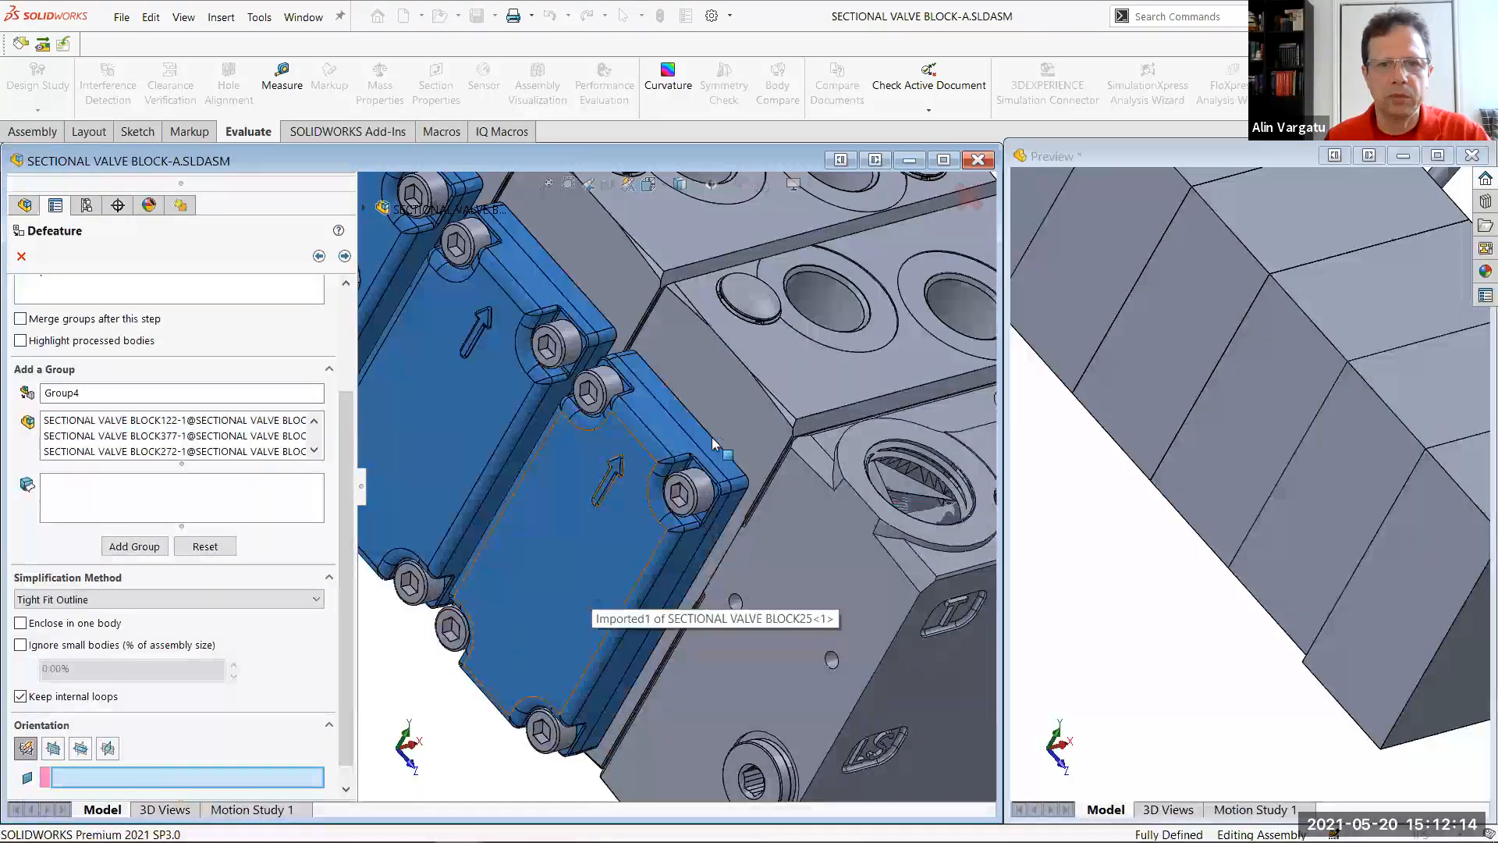
click(738, 406)
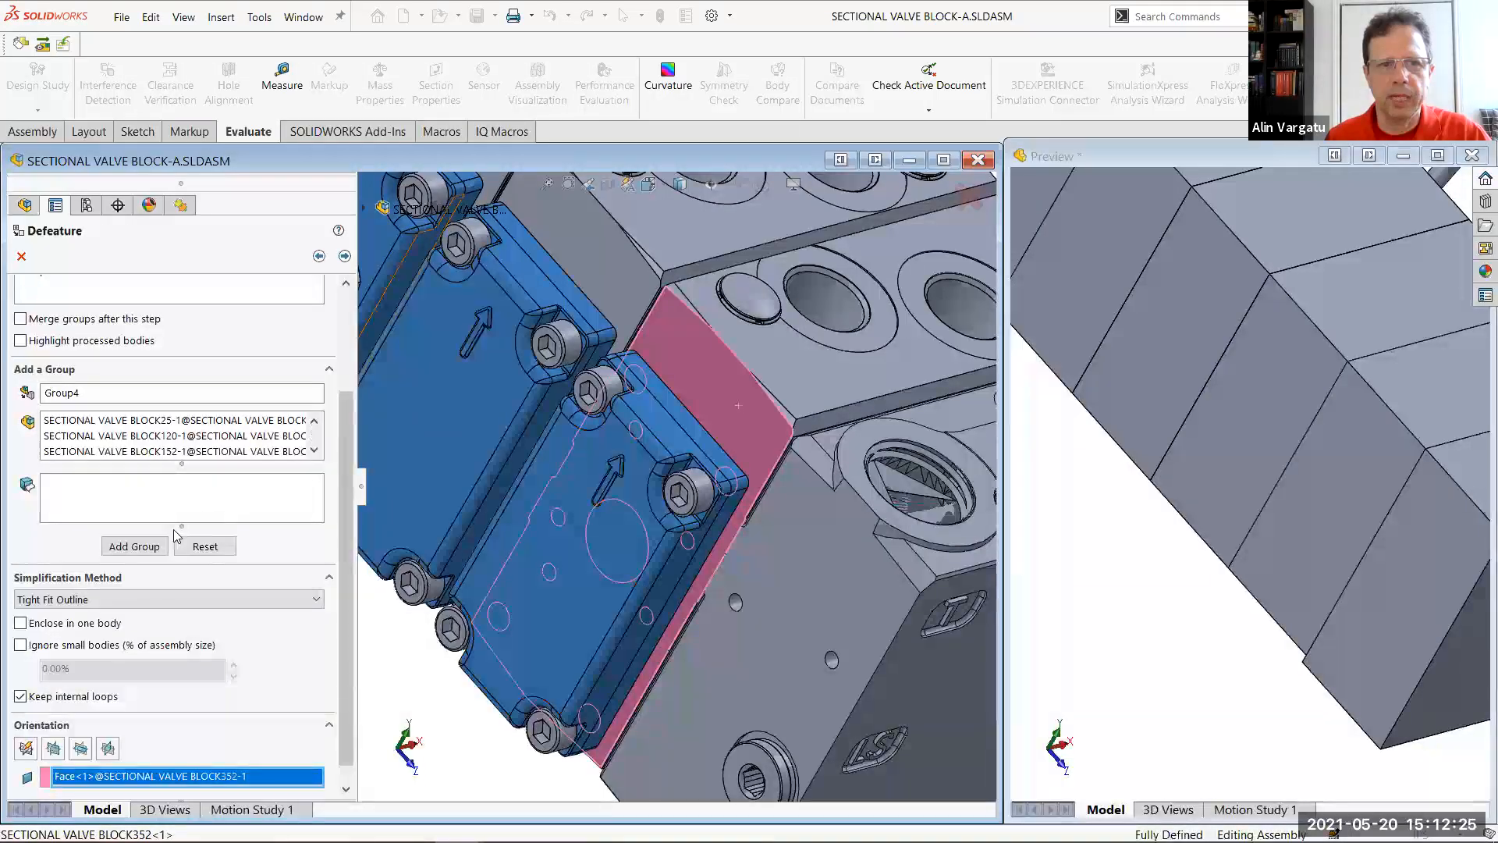
click(134, 546)
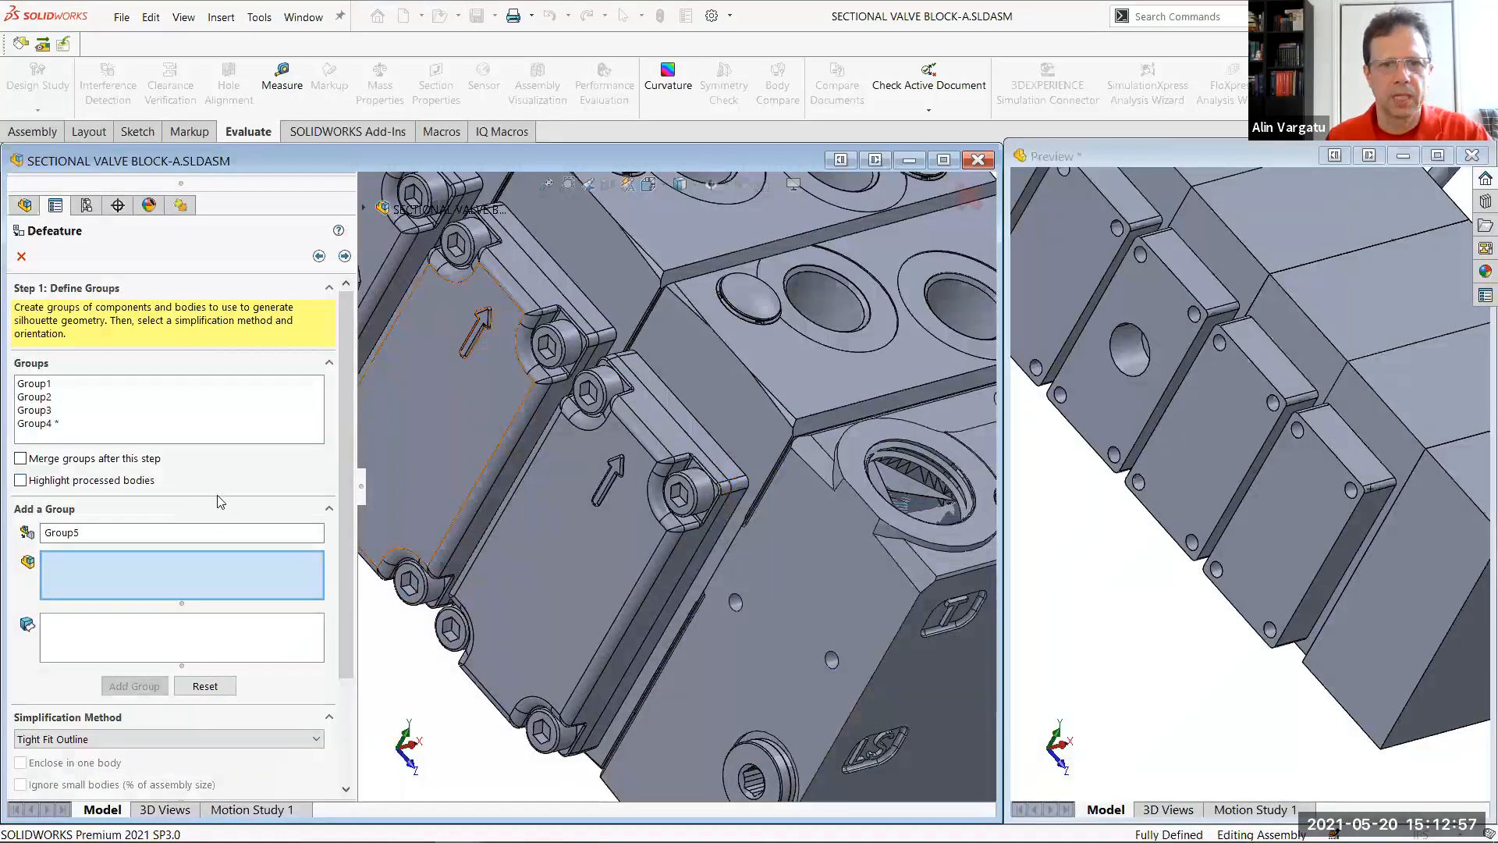
Add a group simplified with the Cylinder method containing the three large hex plugs protruding from the cover plates
scroll(529, 472, up, 5)
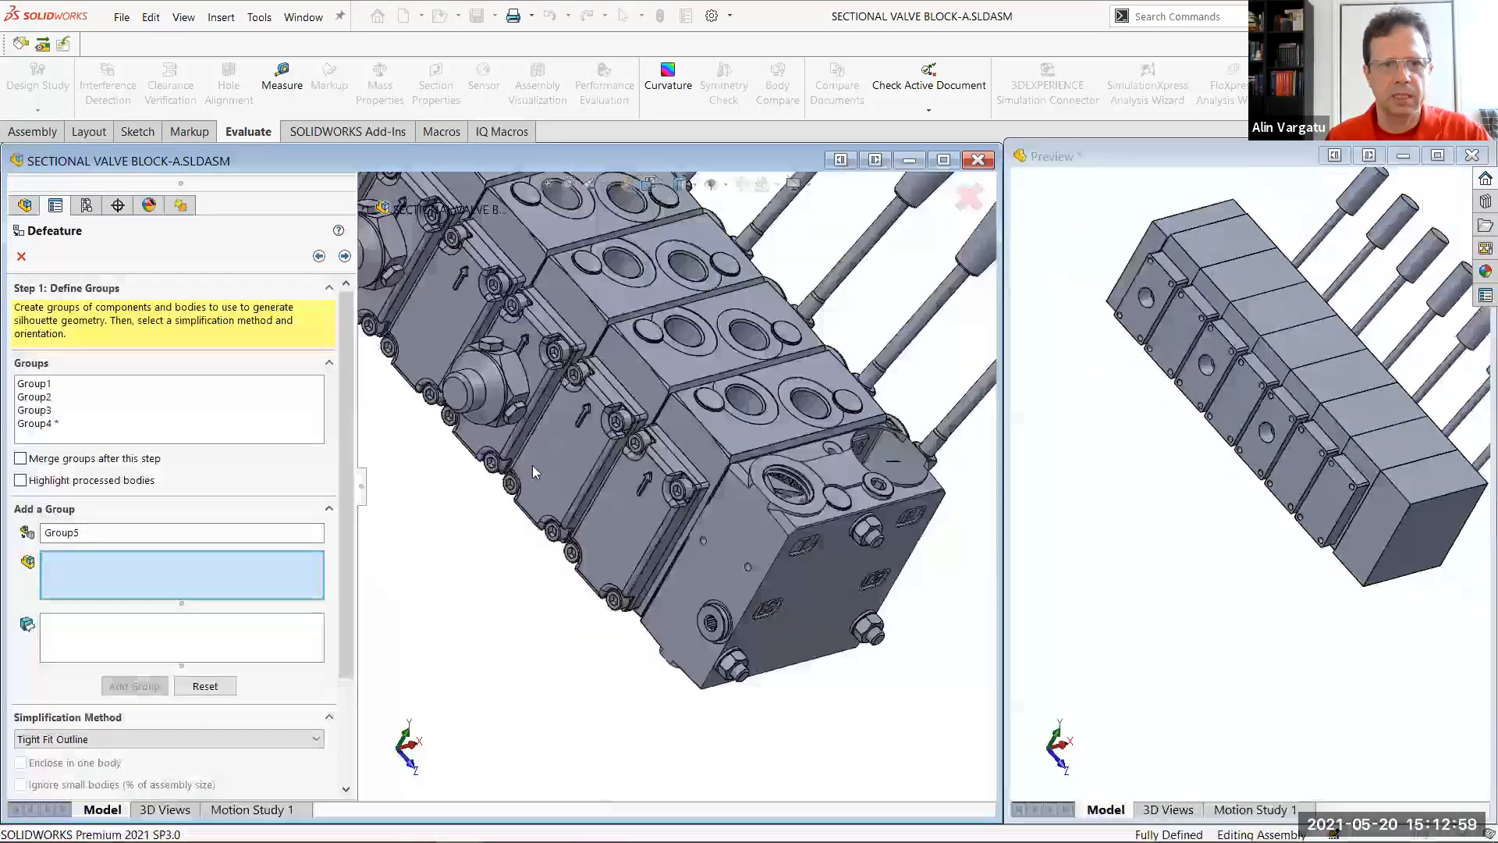
click(511, 404)
click(412, 304)
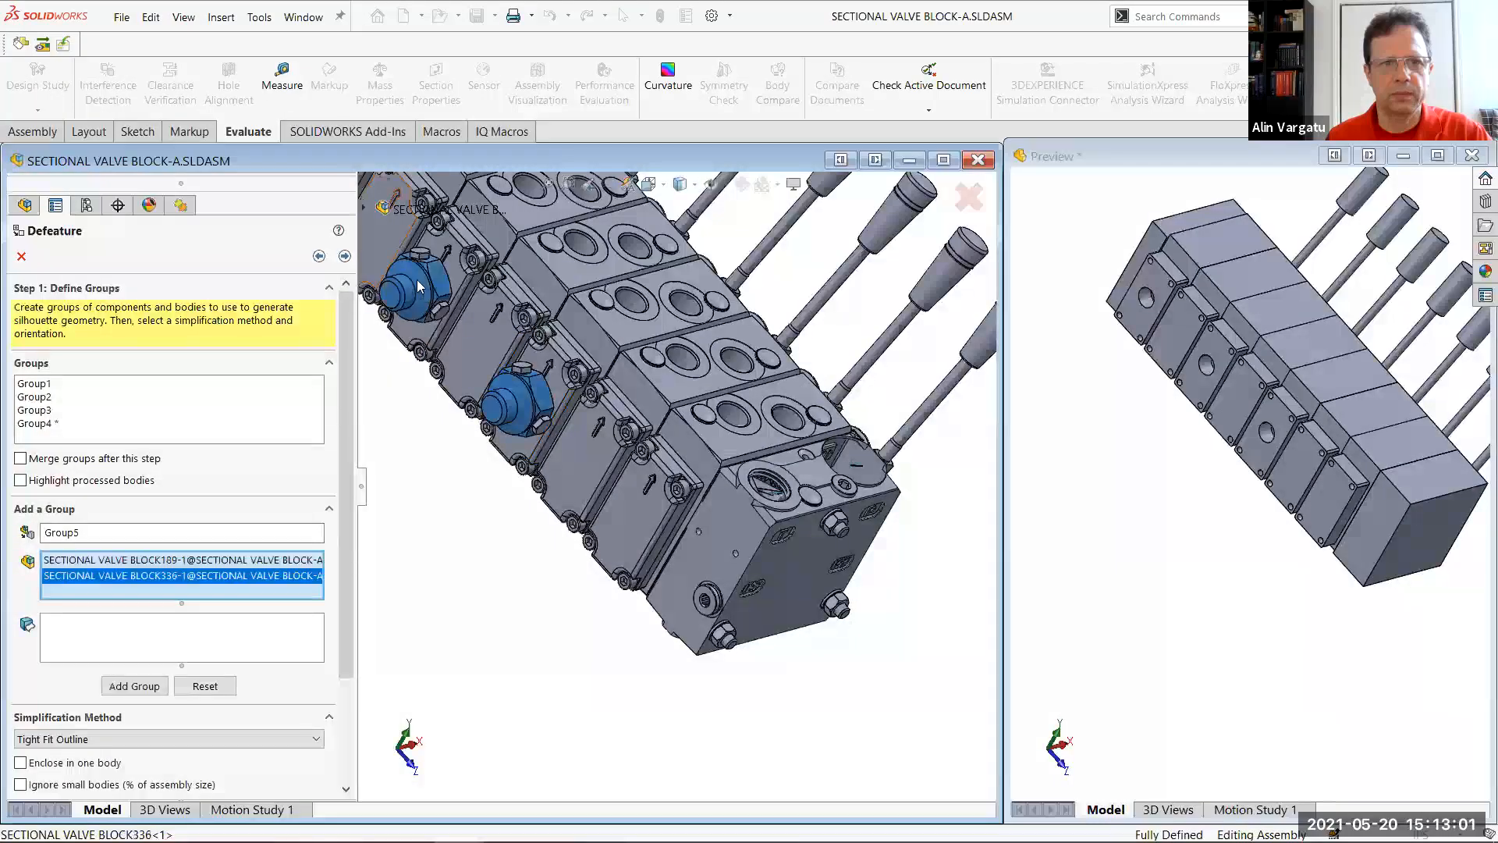
scroll(417, 280, up, 4)
scroll(512, 341, down, 3)
click(513, 341)
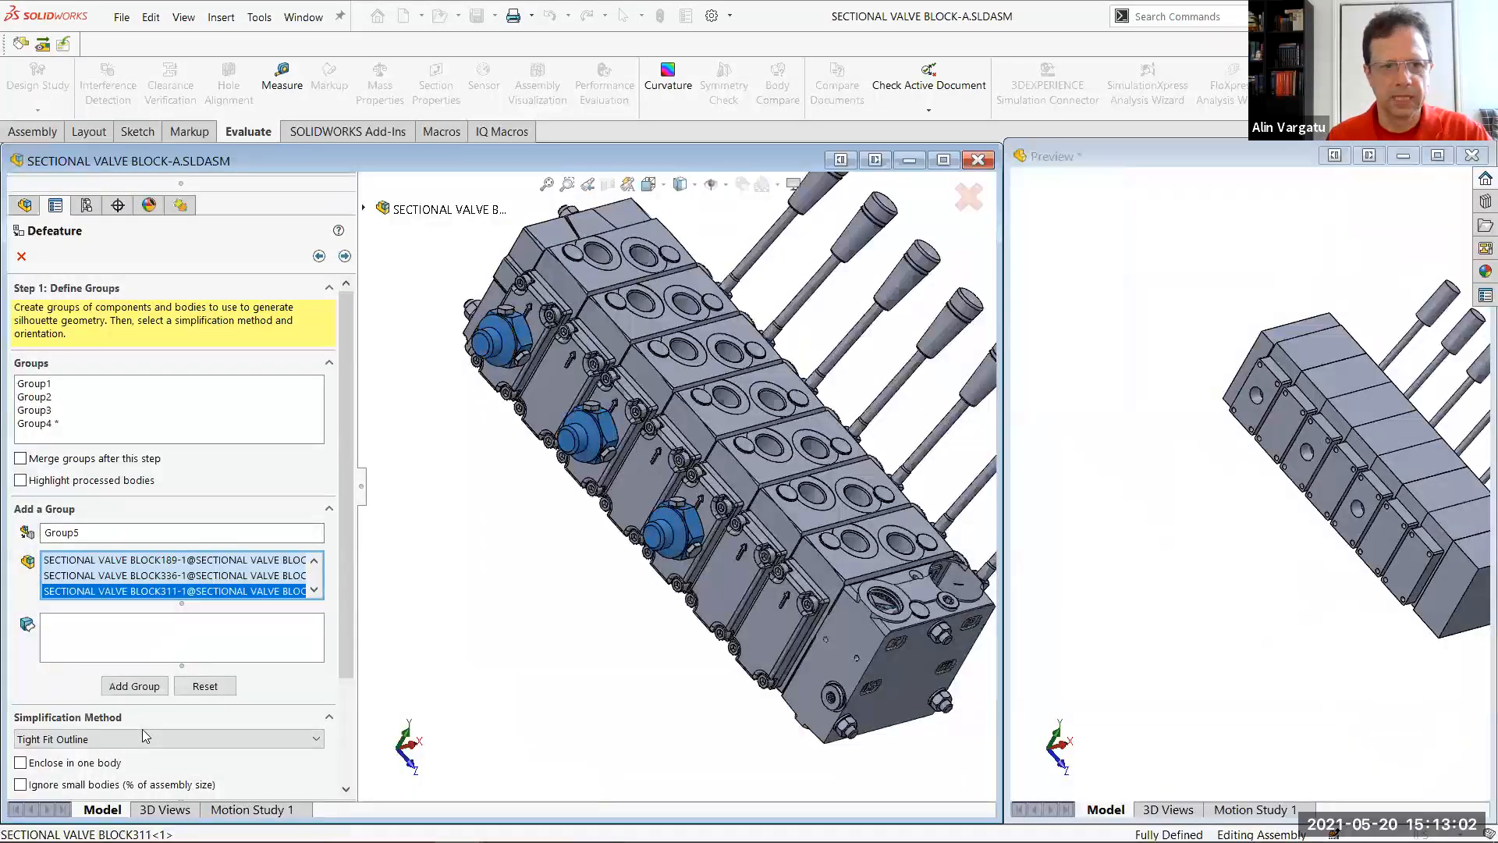
click(142, 733)
click(117, 772)
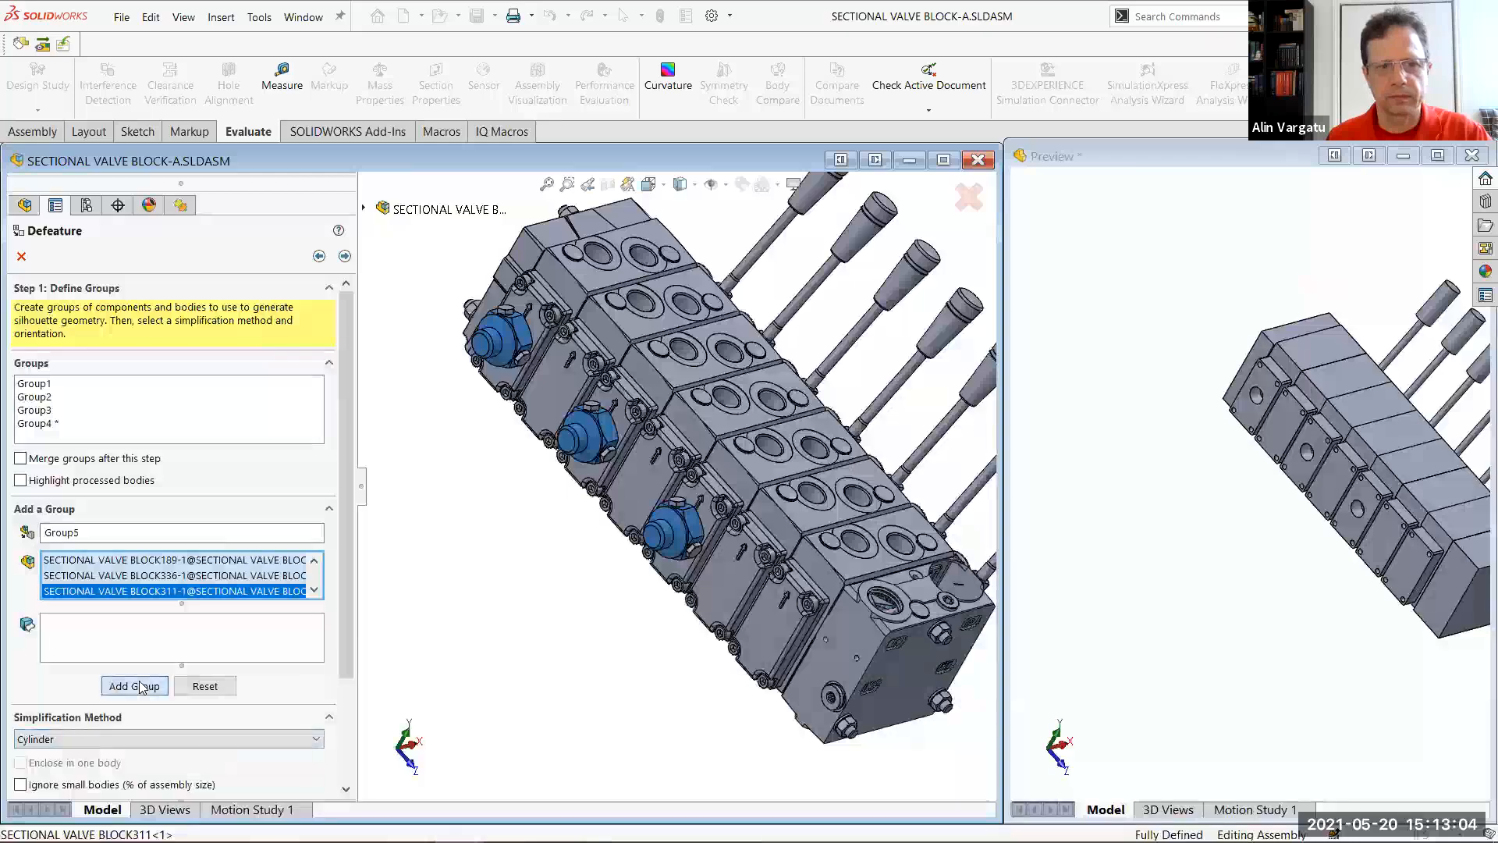
click(138, 686)
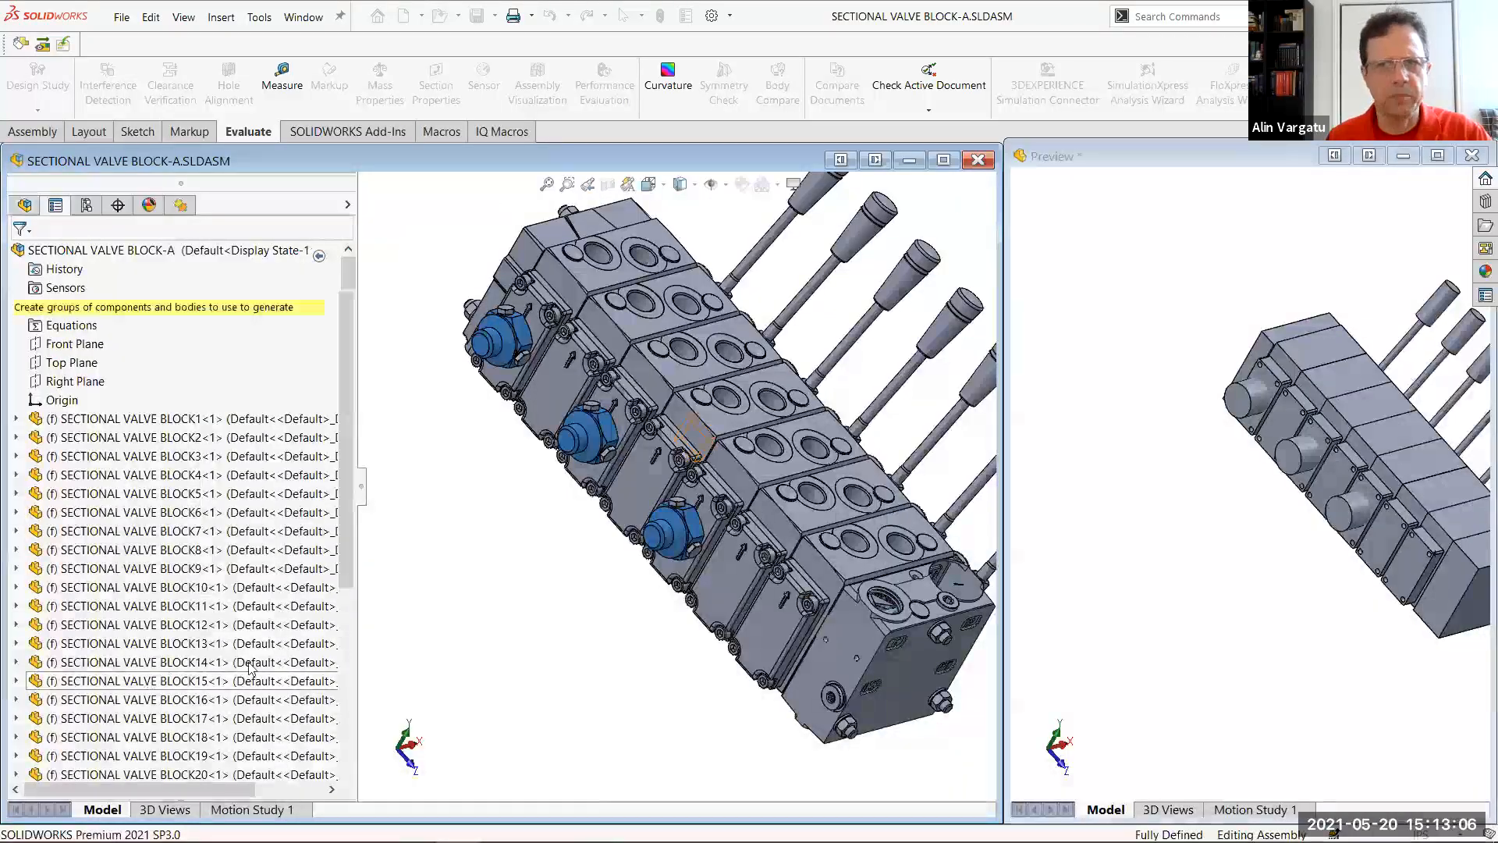
Select the two clamp components at the base of the nearest lever for Group6 with the Tight Fit Outline method
middle_drag(821, 584, 803, 632)
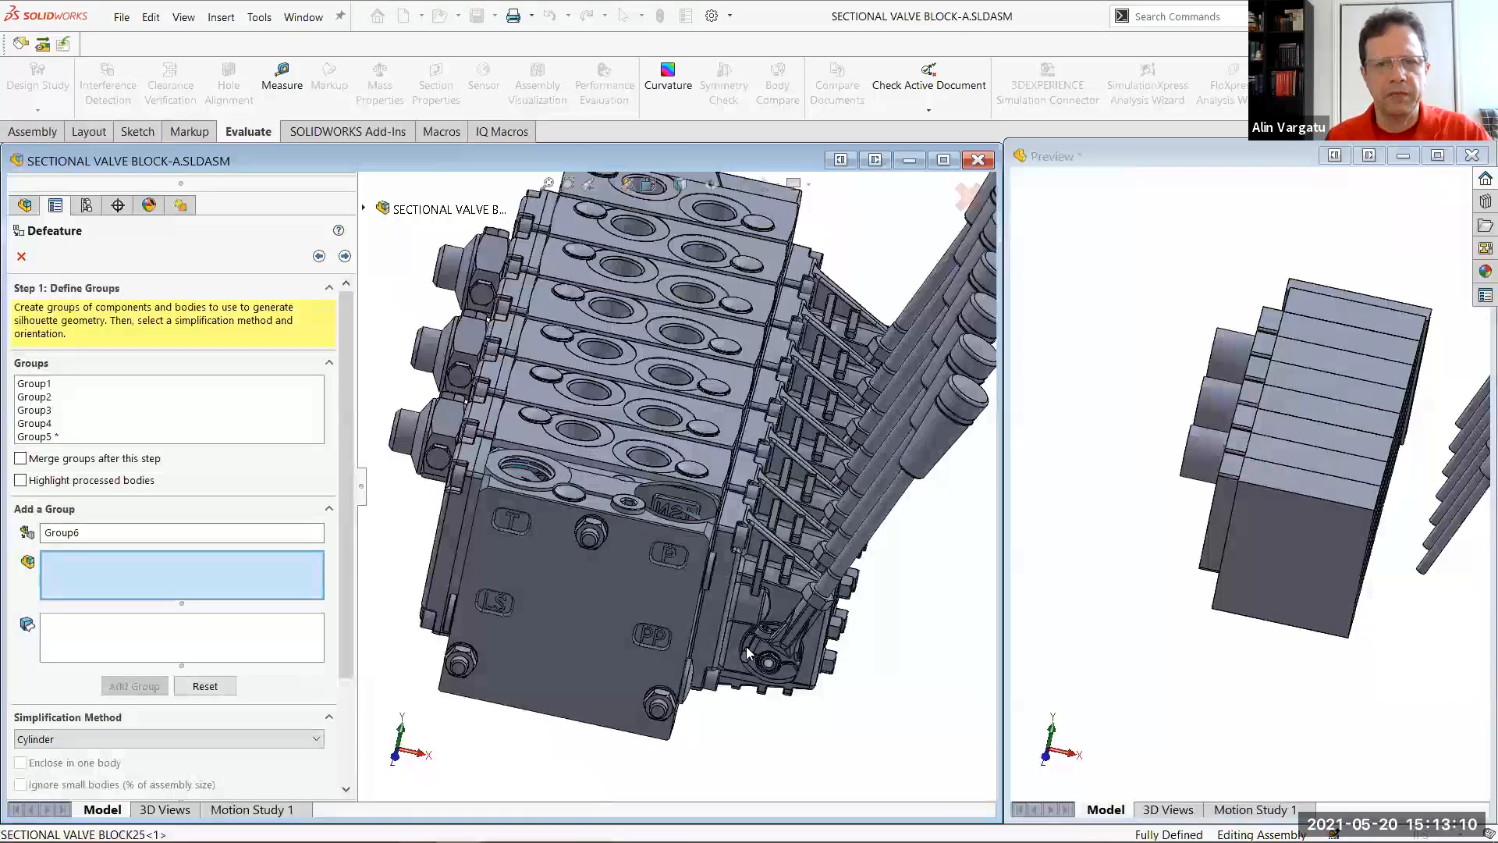
scroll(535, 571, down, 5)
scroll(535, 571, up, 3)
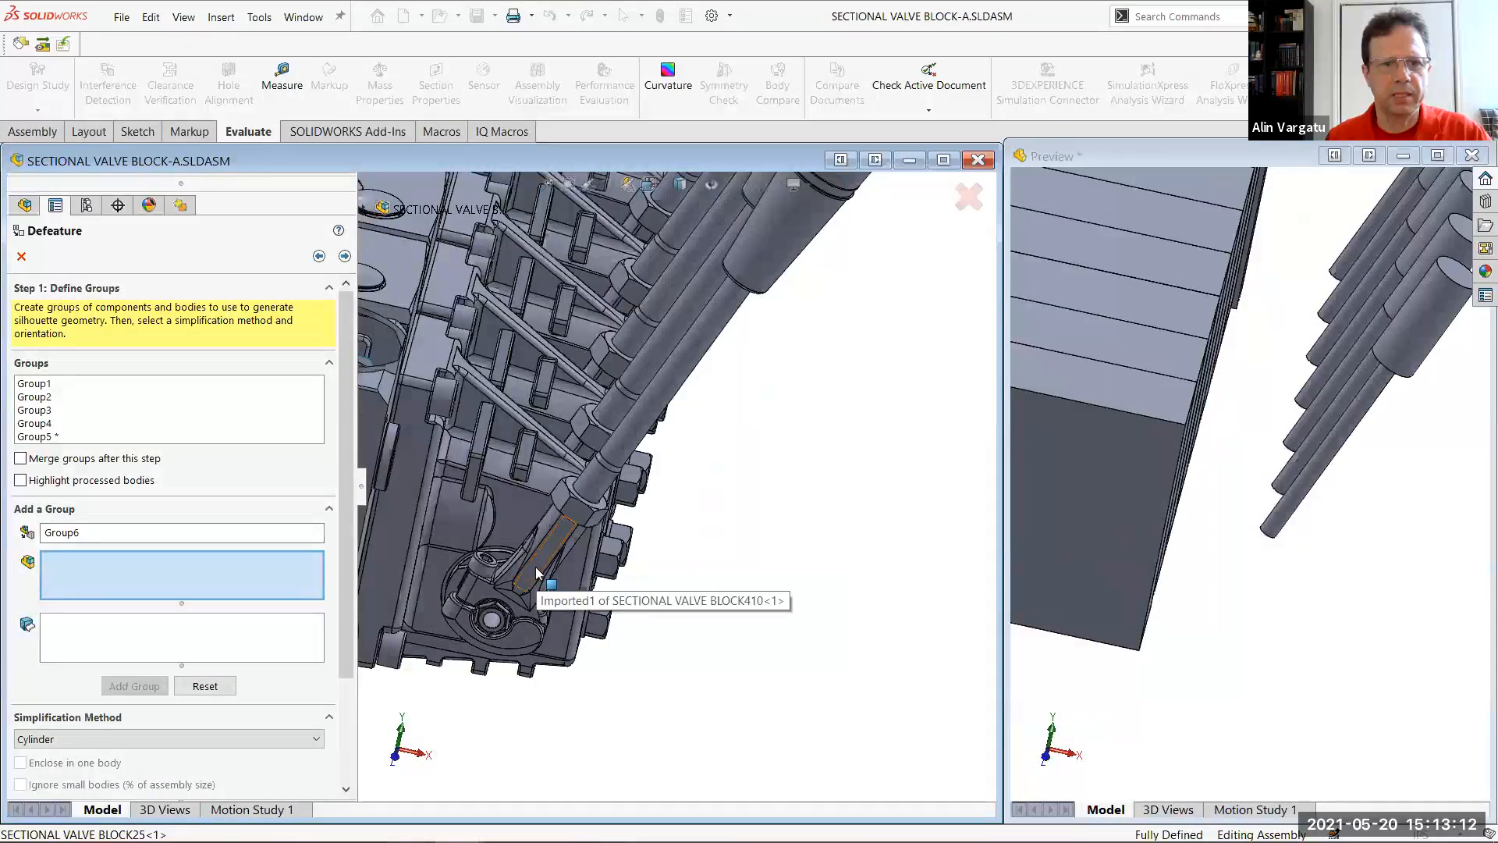
click(517, 635)
click(516, 634)
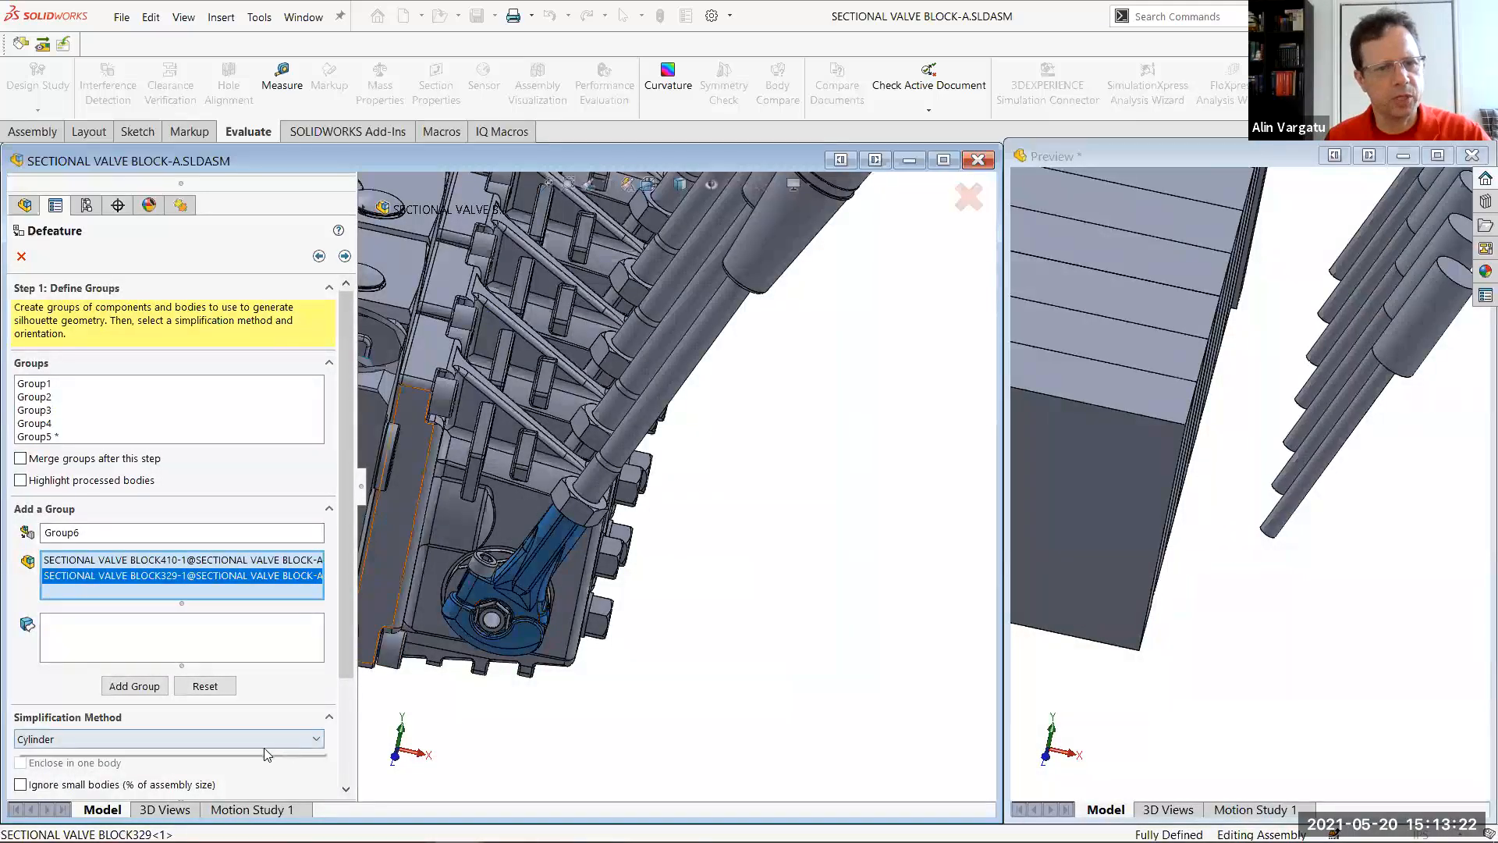
click(305, 744)
click(296, 803)
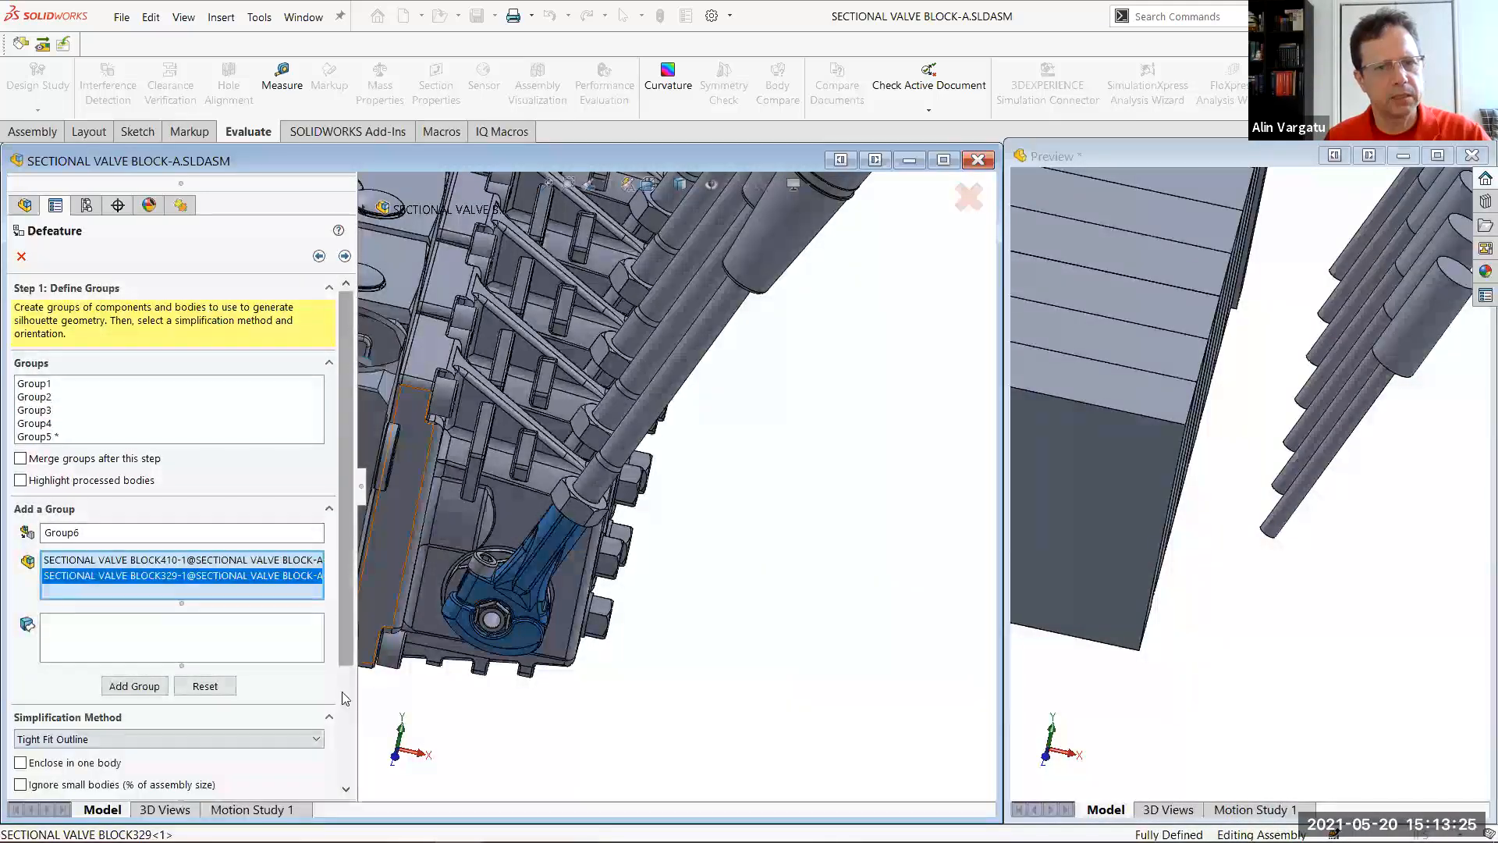
Orient the lever clamp group by the outer face of the end block marked P and PP, and add the group
scroll(332, 646, down, 3)
click(271, 759)
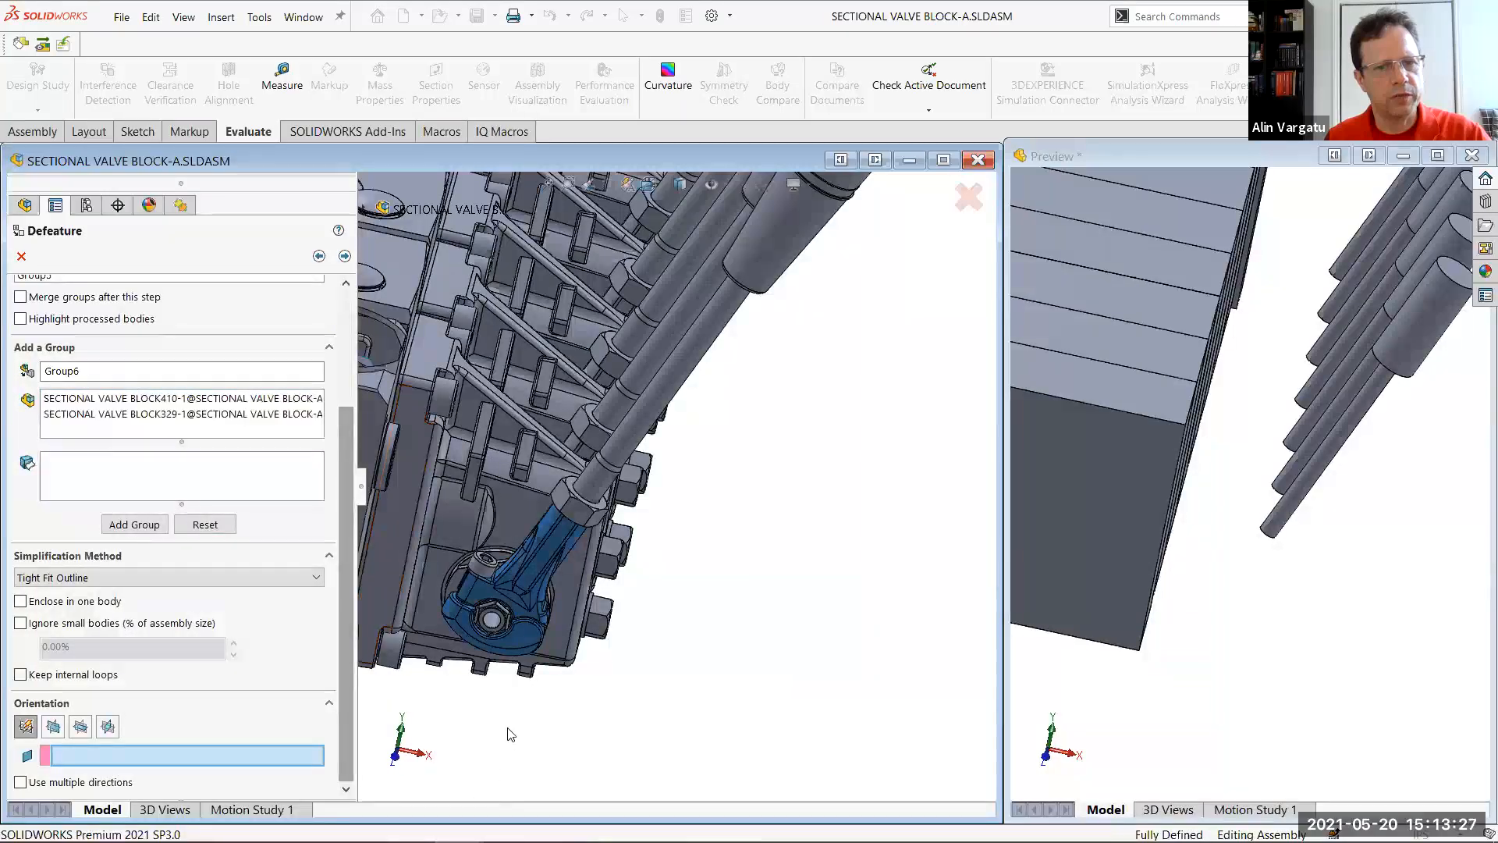
scroll(461, 573, up, 3)
click(435, 495)
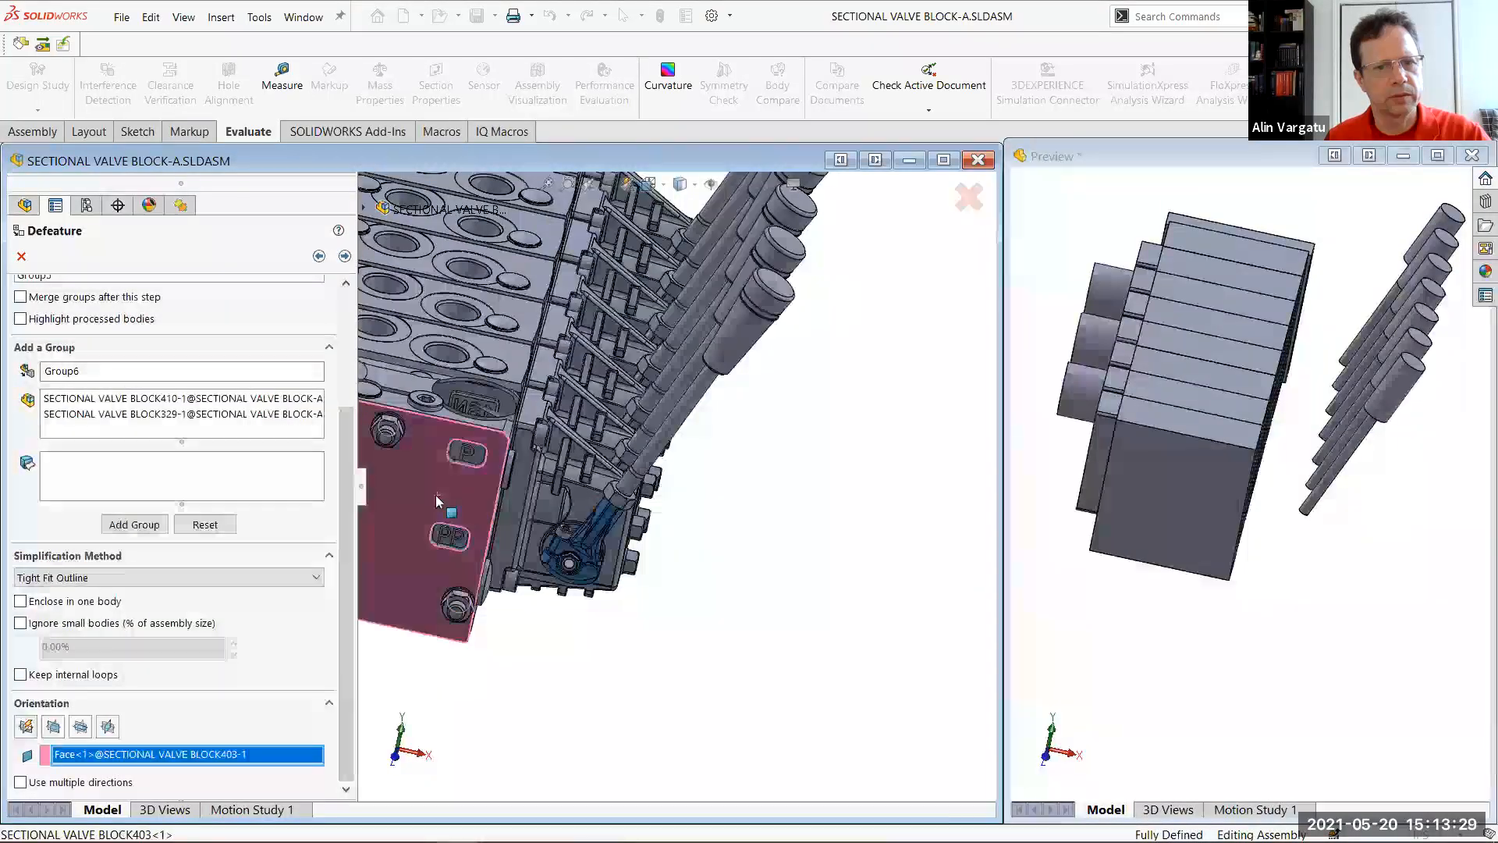
click(135, 524)
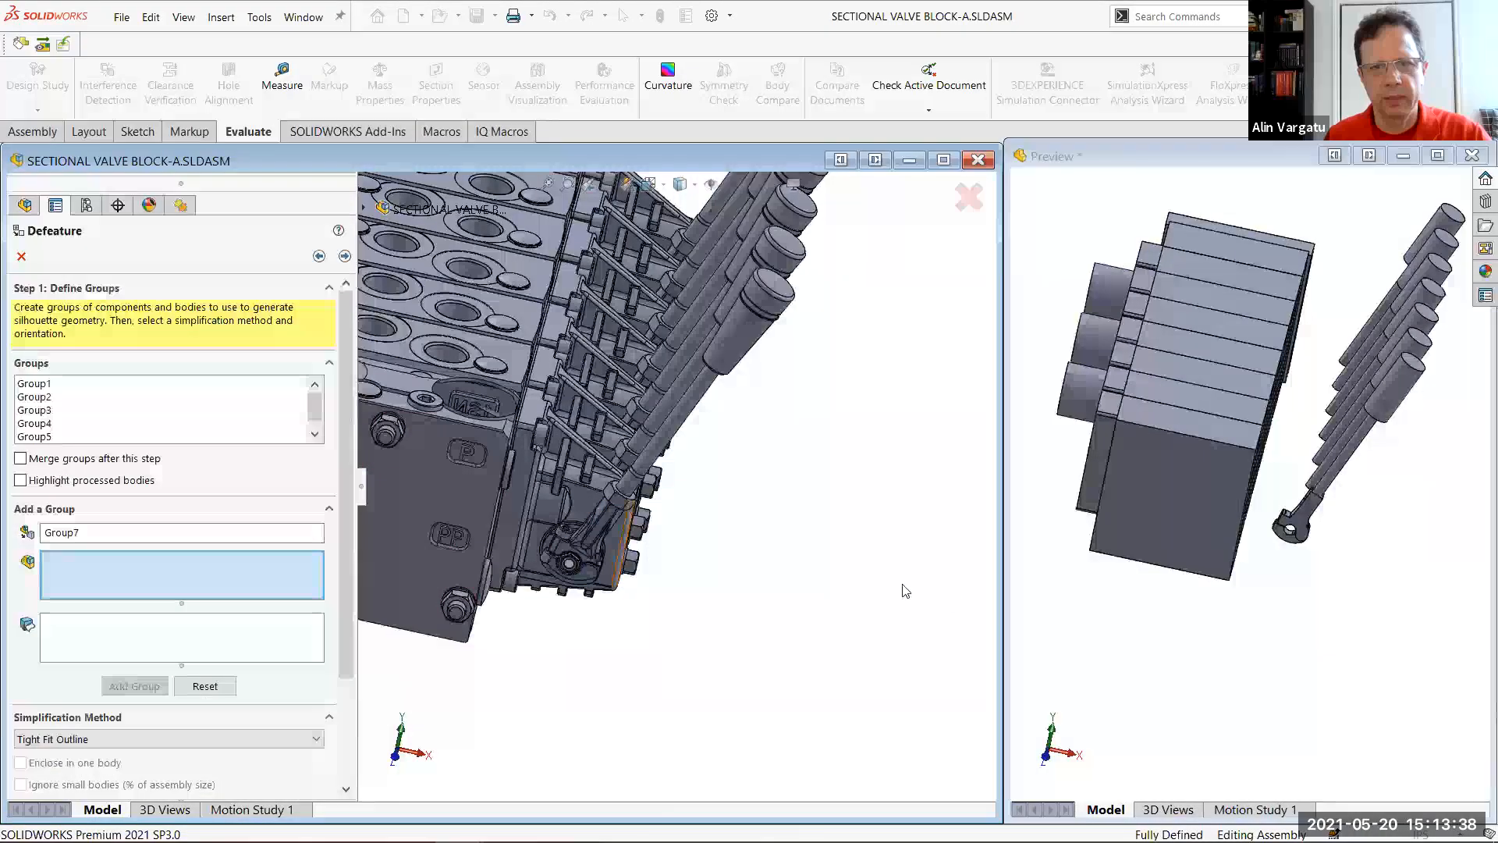
Add a Tight Fit Outline group for the ribbed housing behind the nearest lever, using multiple directions oriented by the end block's outer face
scroll(558, 558, down, 10)
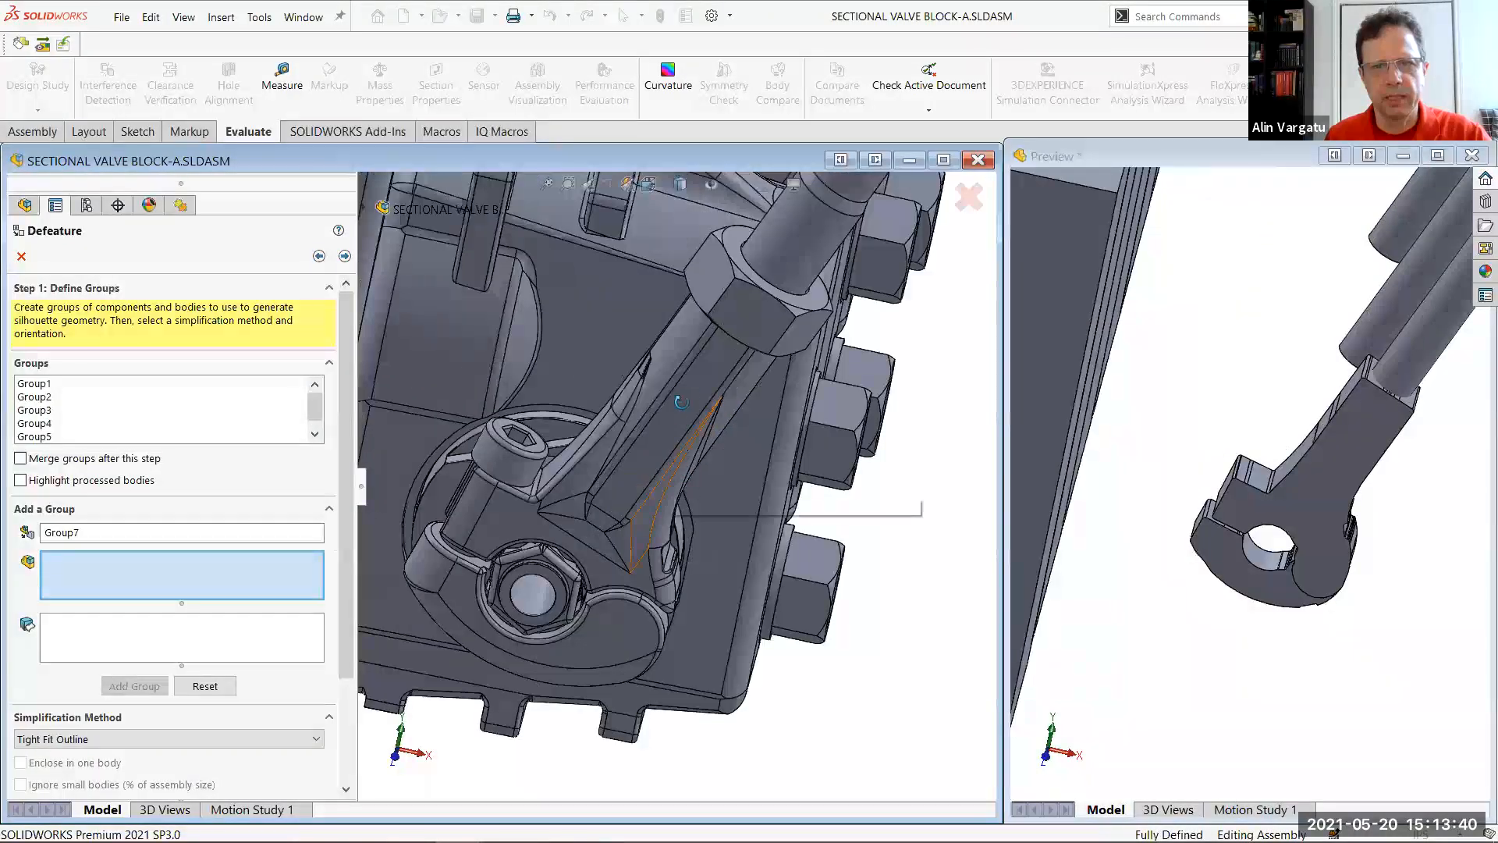
middle_drag(699, 400, 780, 468)
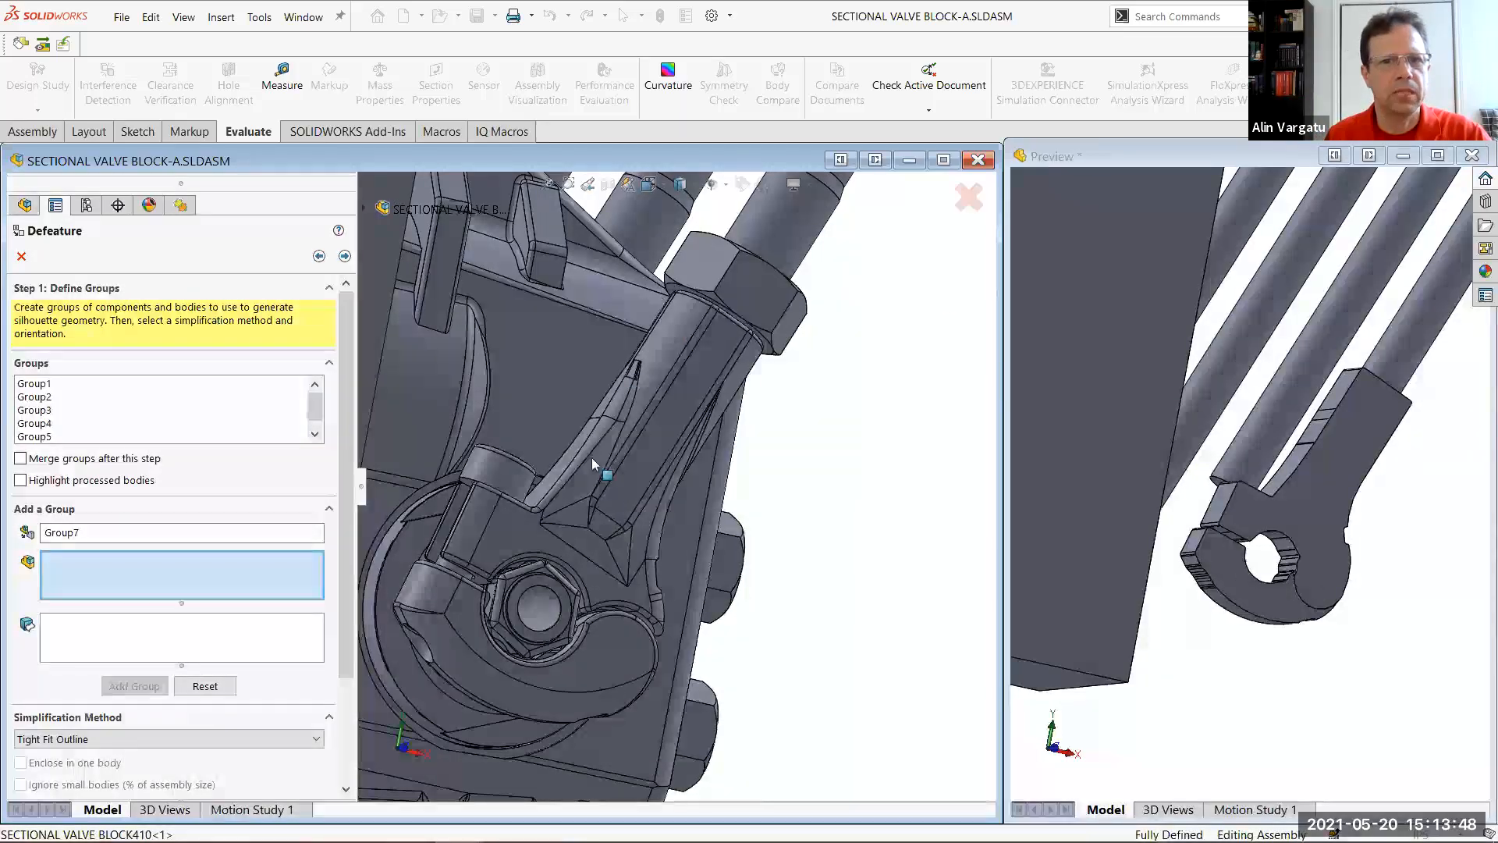
key(f)
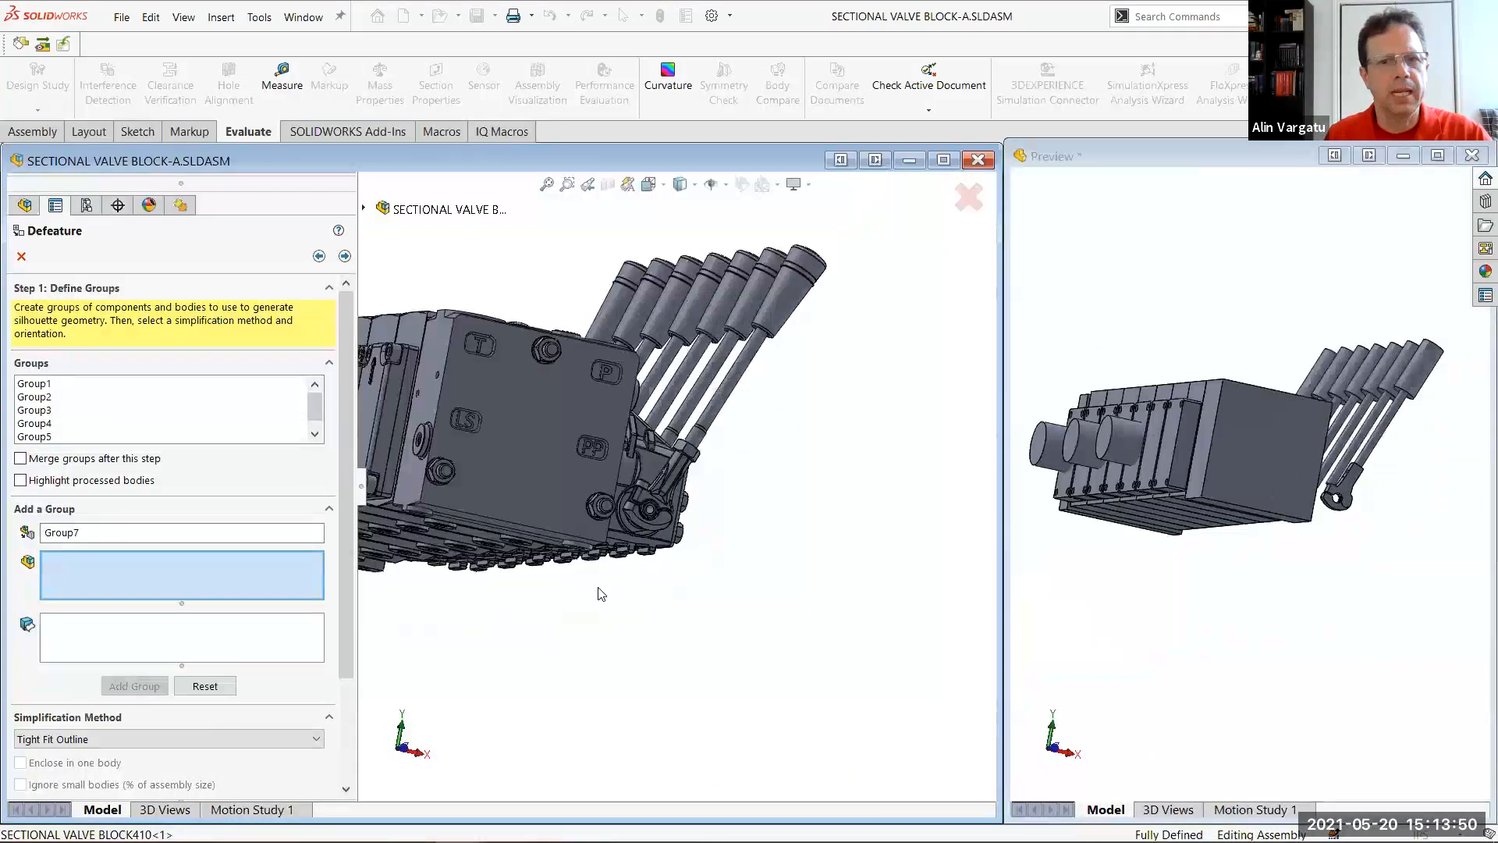
middle_drag(656, 560, 668, 525)
scroll(659, 499, down, 5)
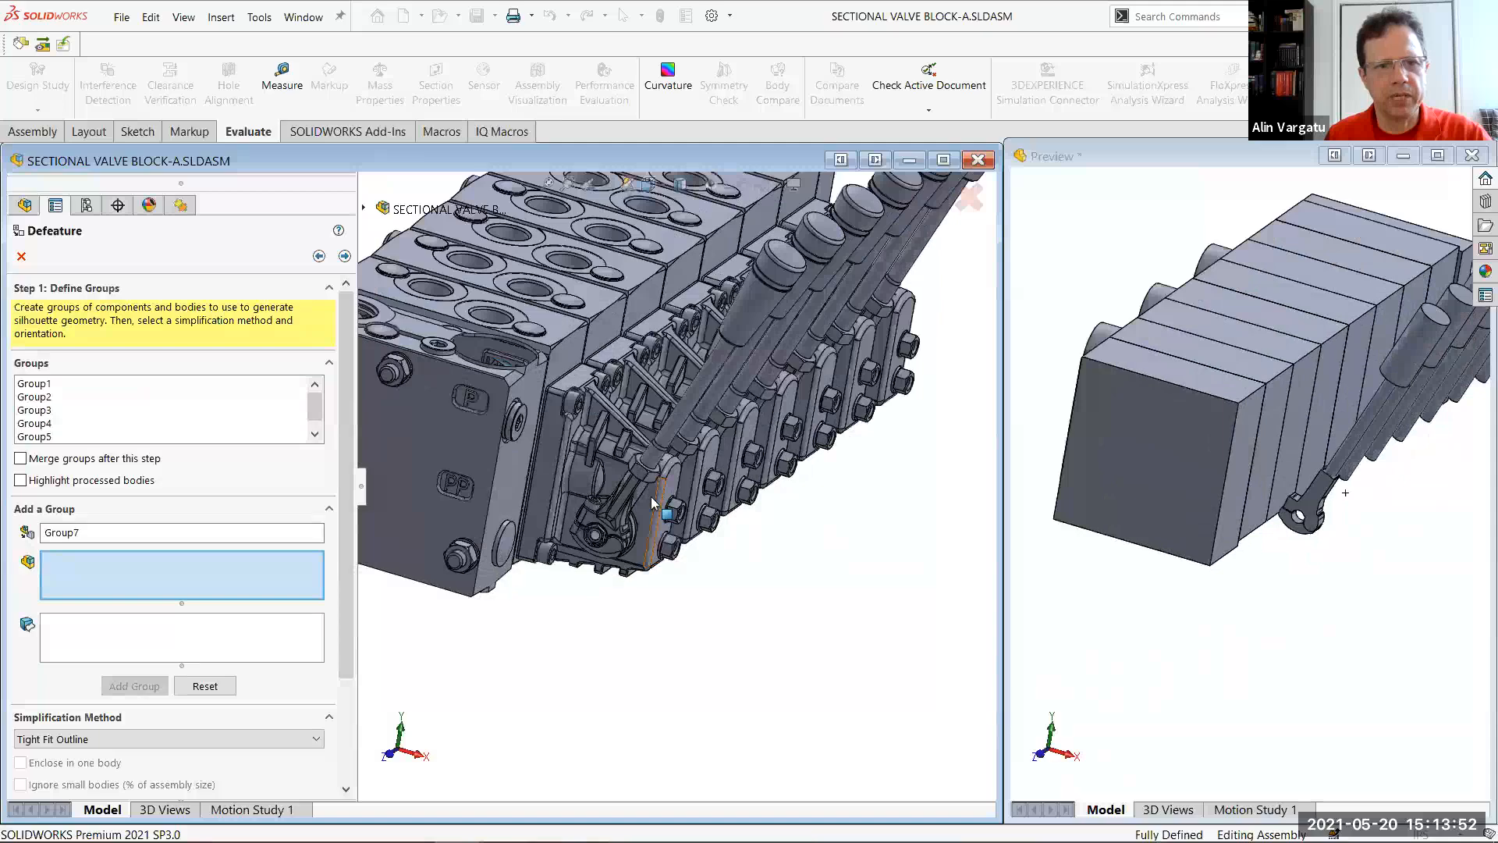
click(652, 495)
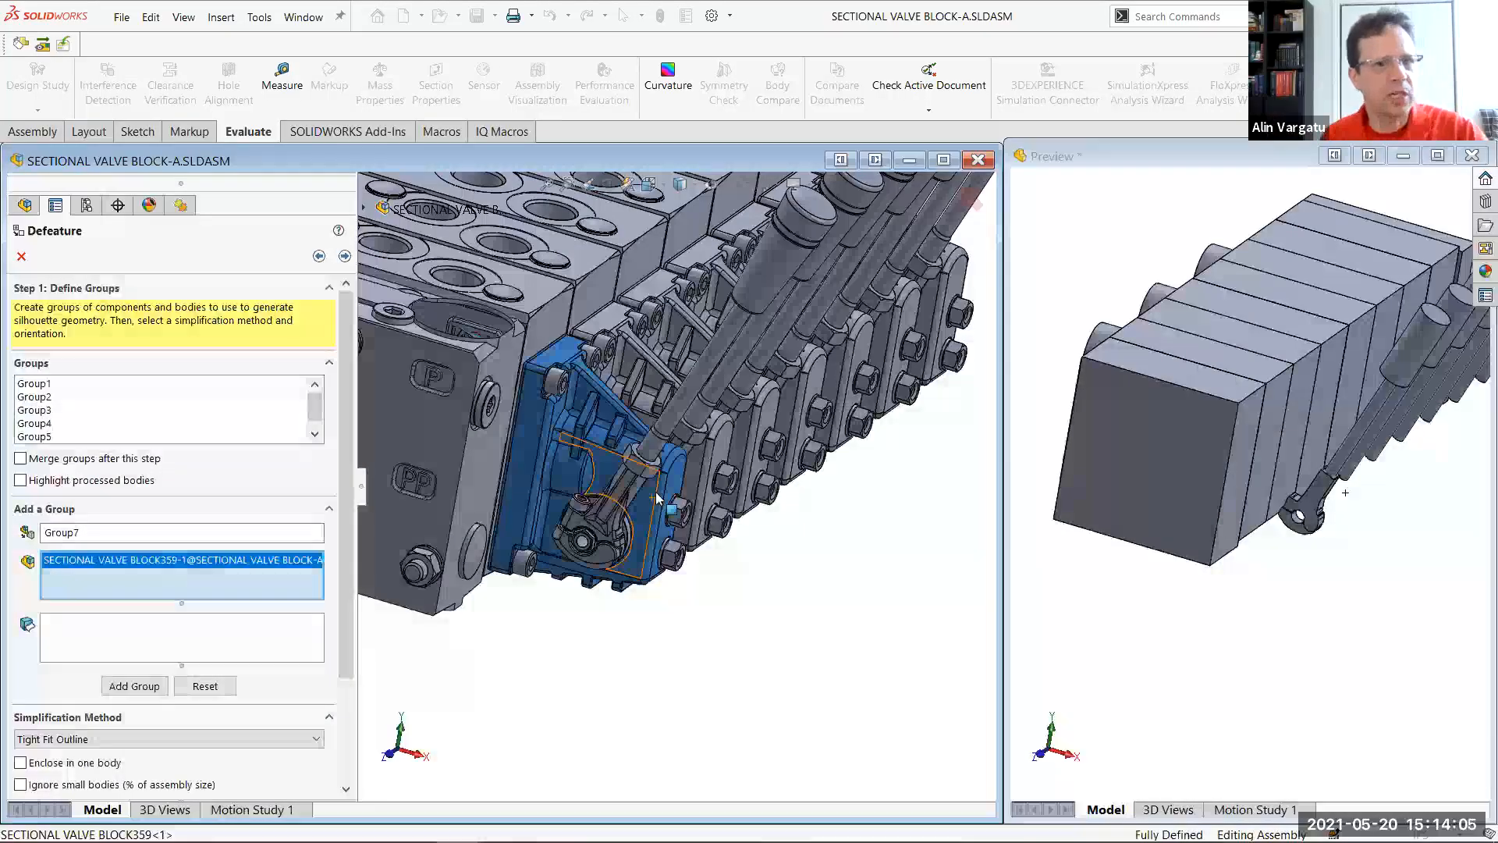
scroll(200, 666, down, 3)
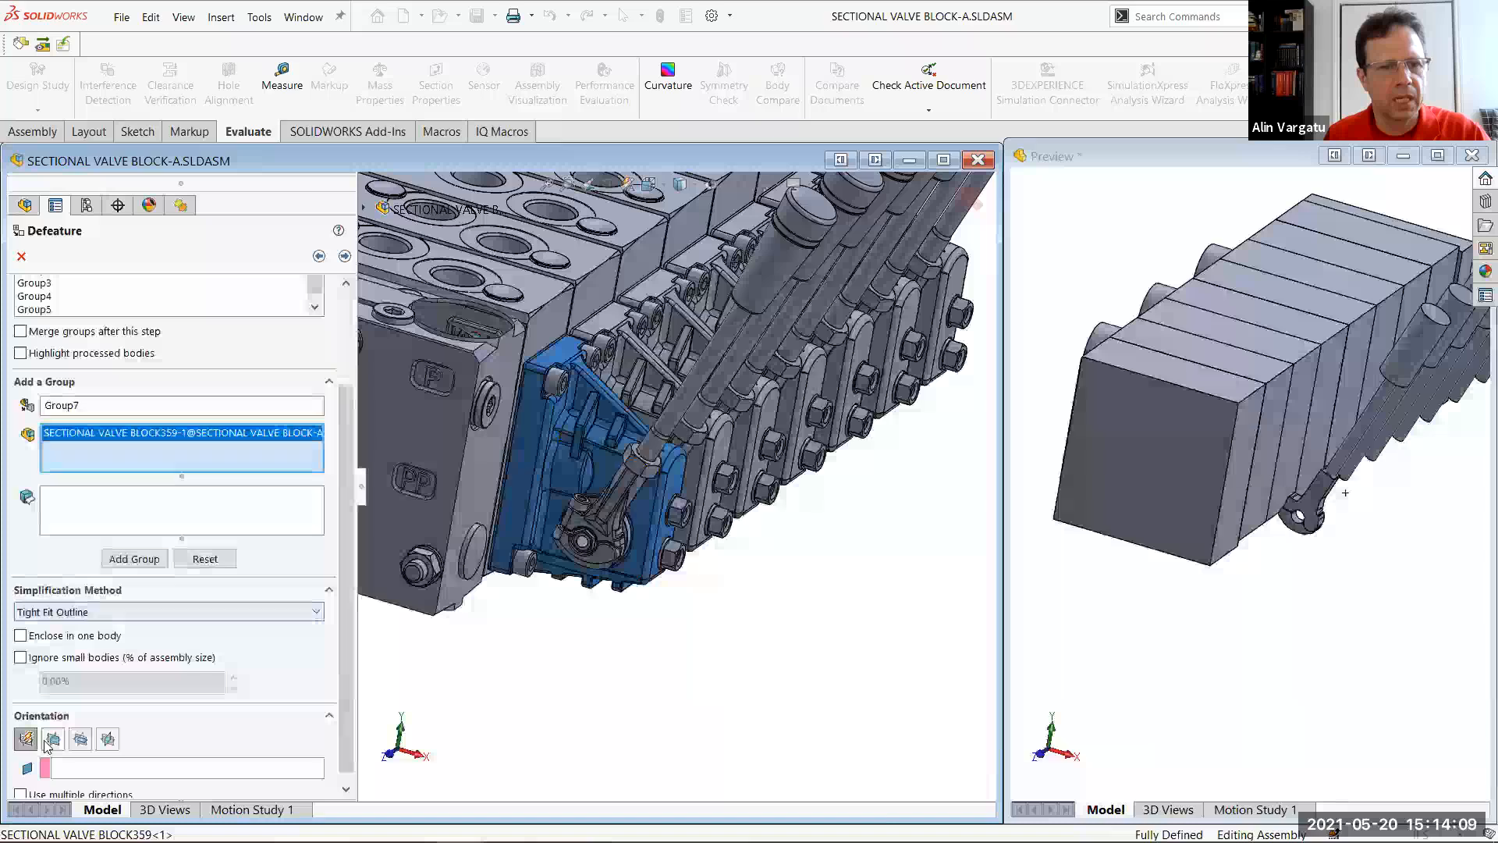
scroll(53, 796, down, 1)
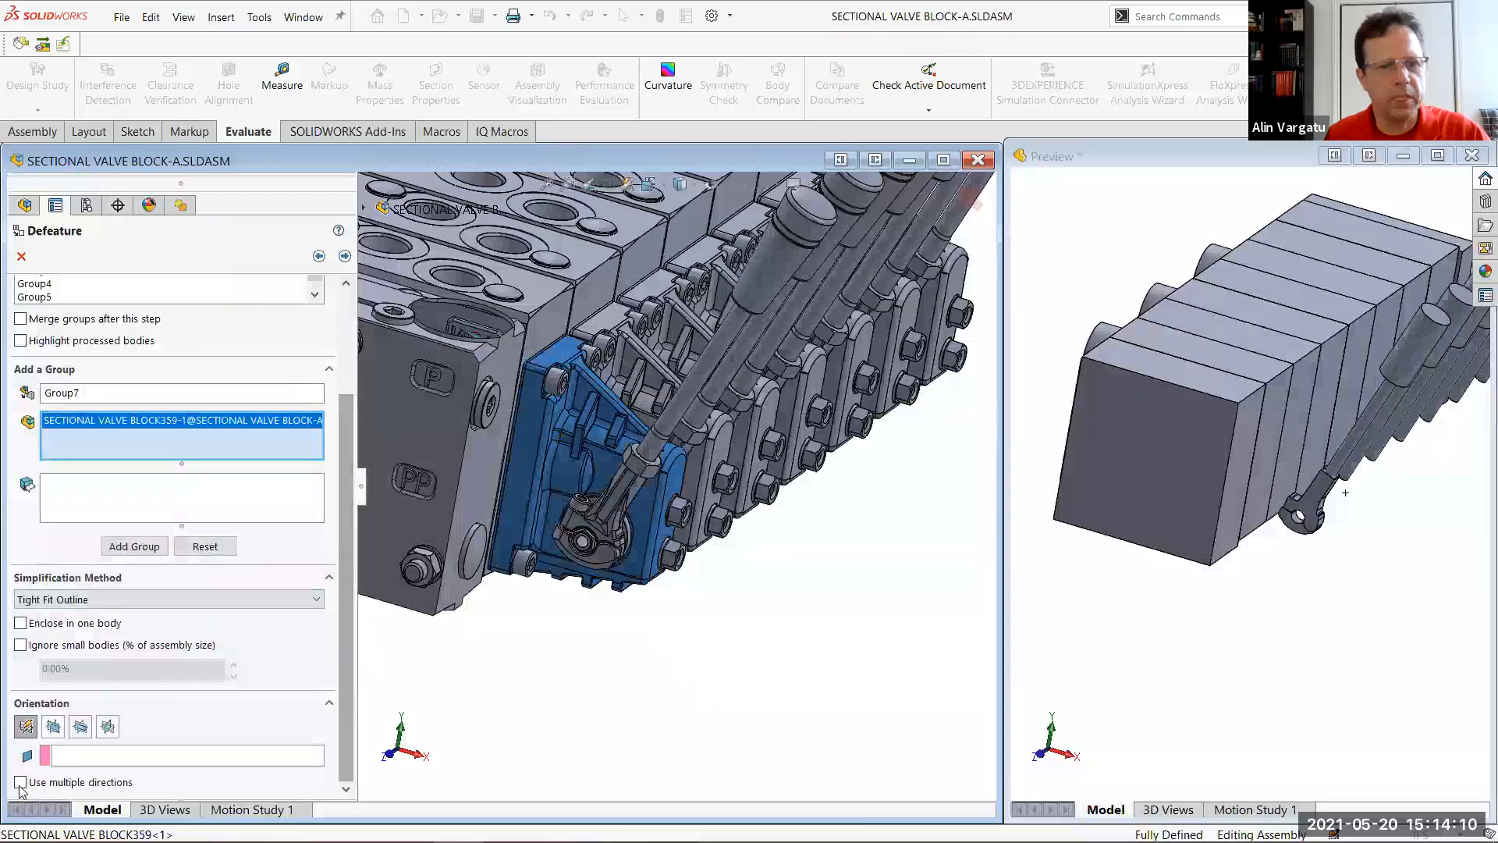
click(20, 782)
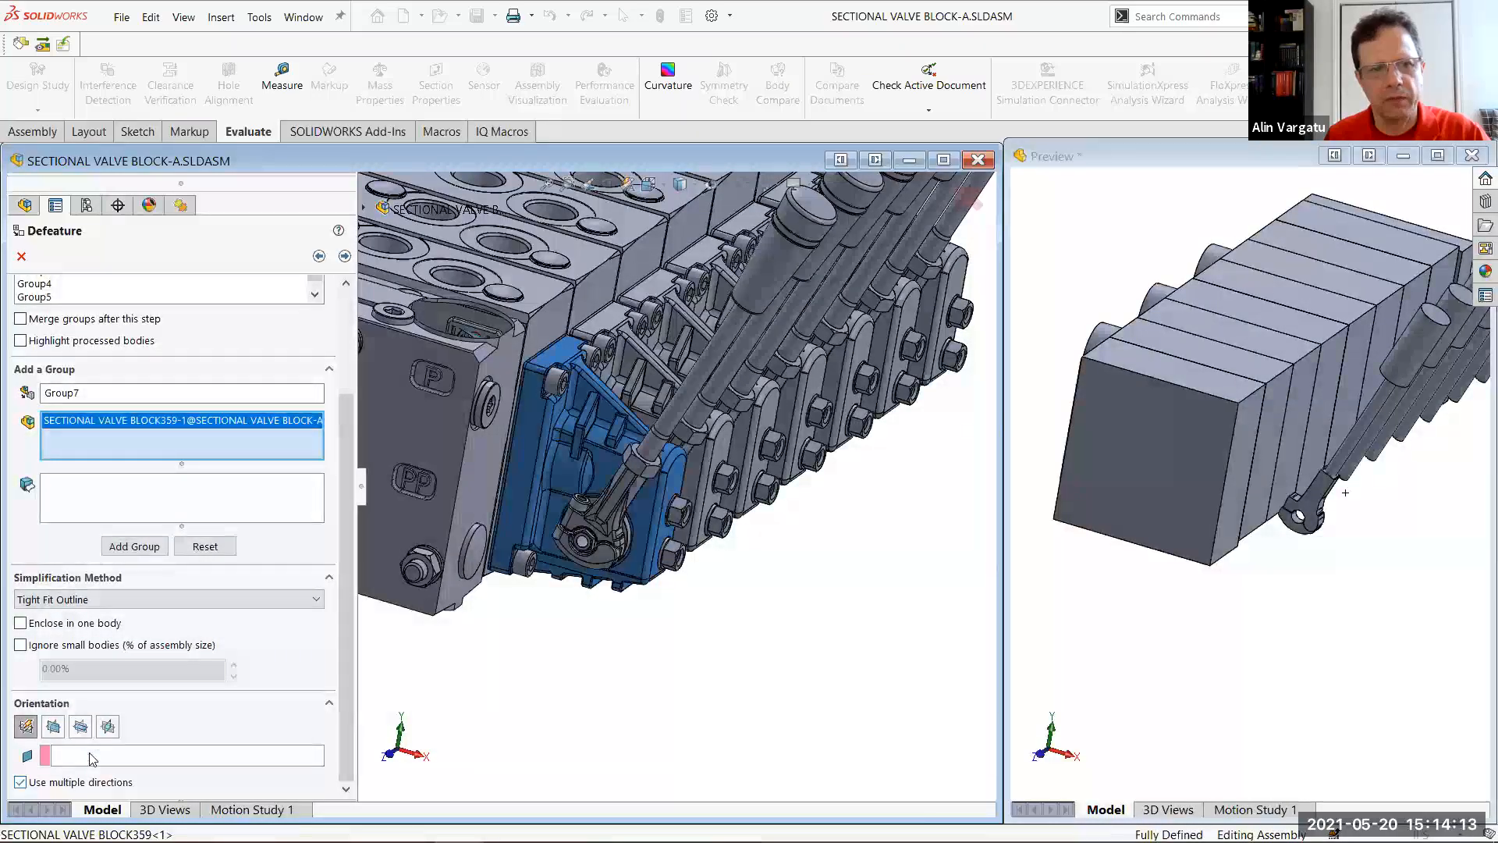
click(421, 430)
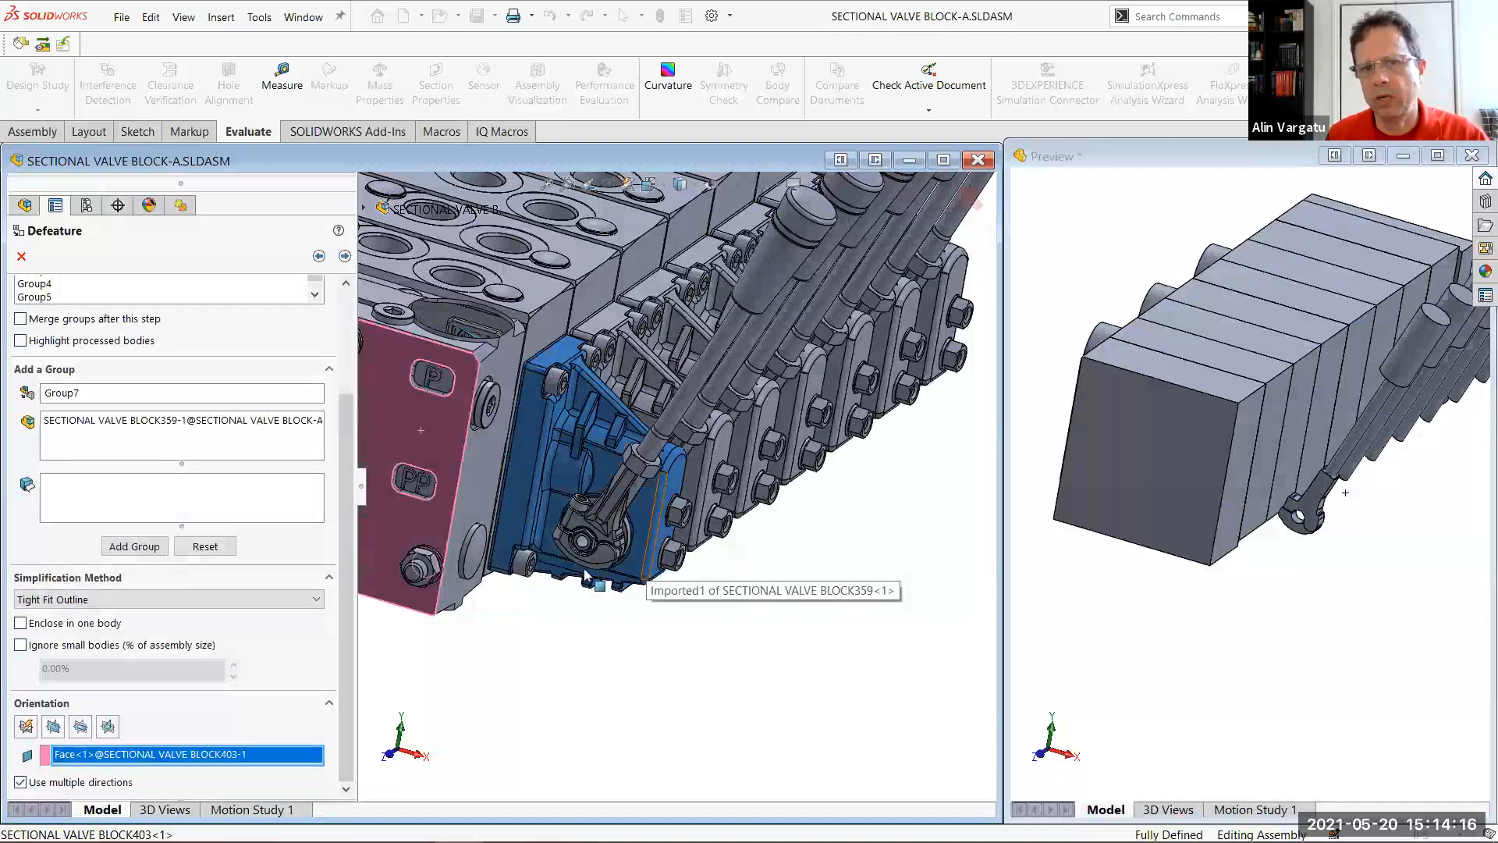
click(134, 546)
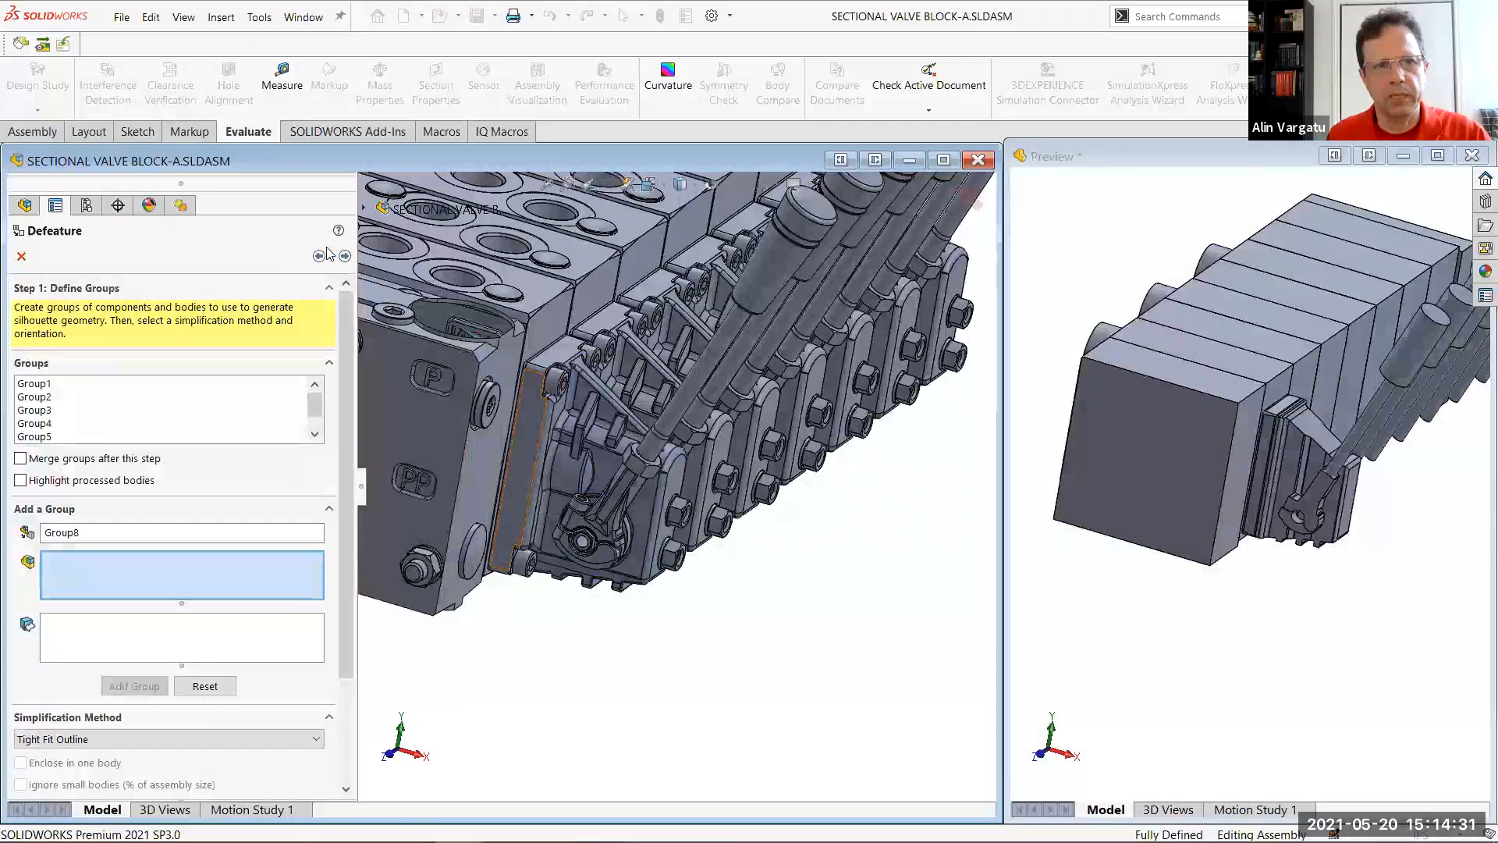
Finish the Defeature by creating a new configuration that includes the top level reference geometry
click(344, 256)
click(81, 419)
click(176, 437)
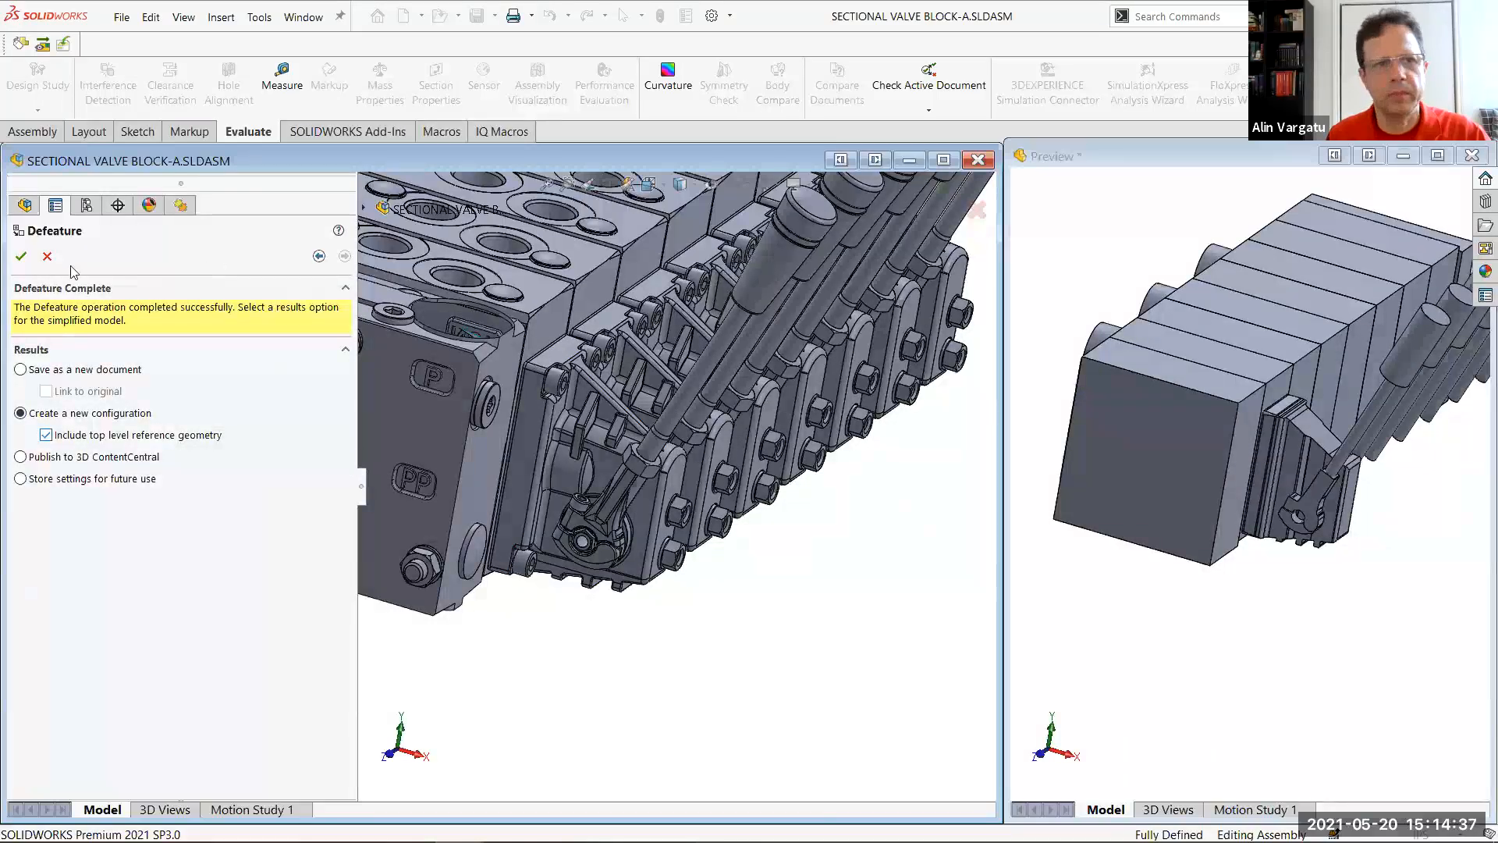
click(22, 258)
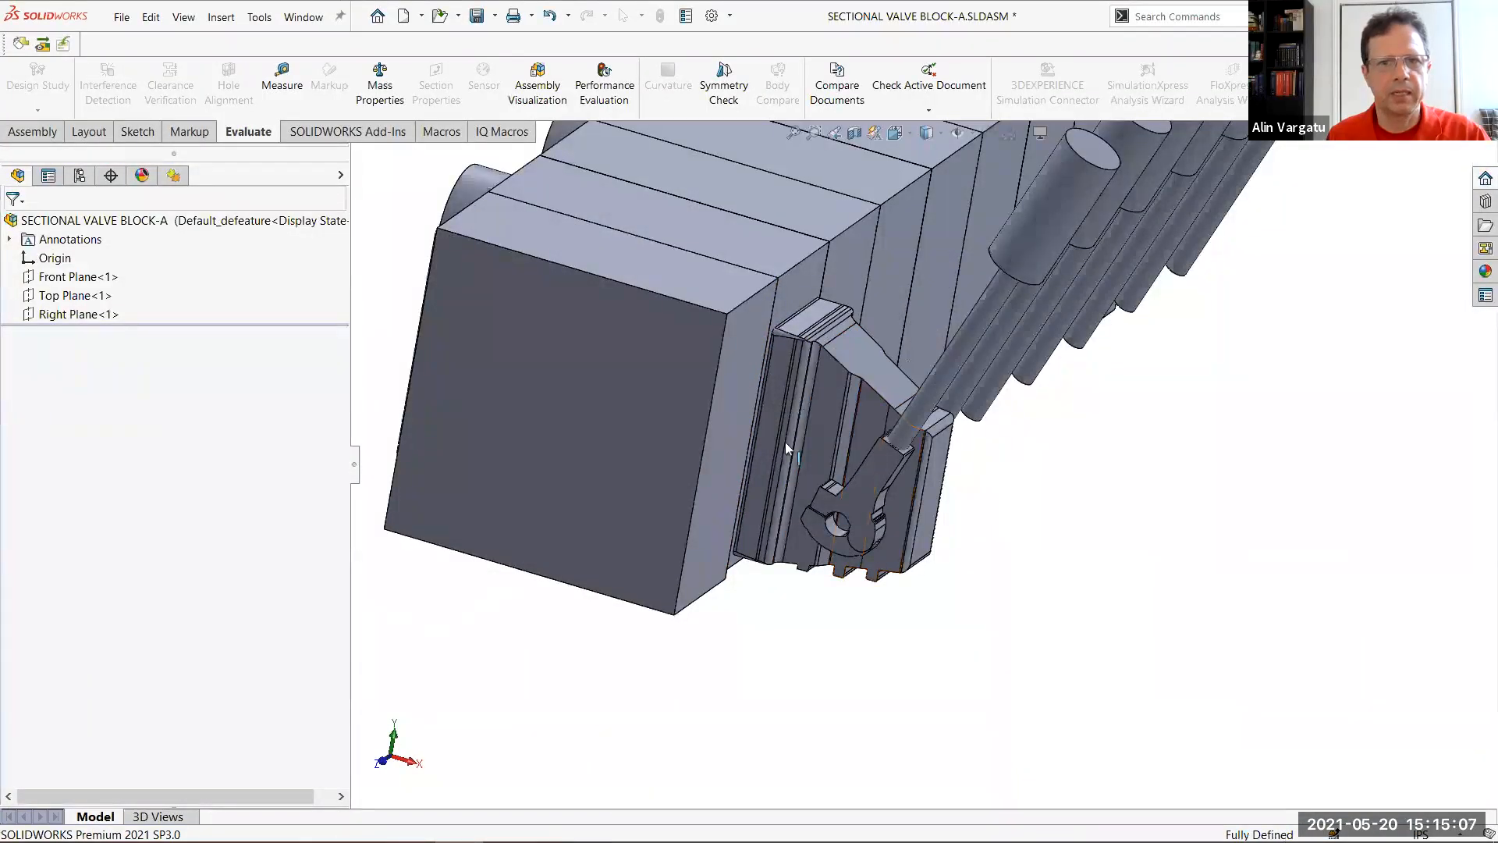
middle_drag(936, 454, 850, 467)
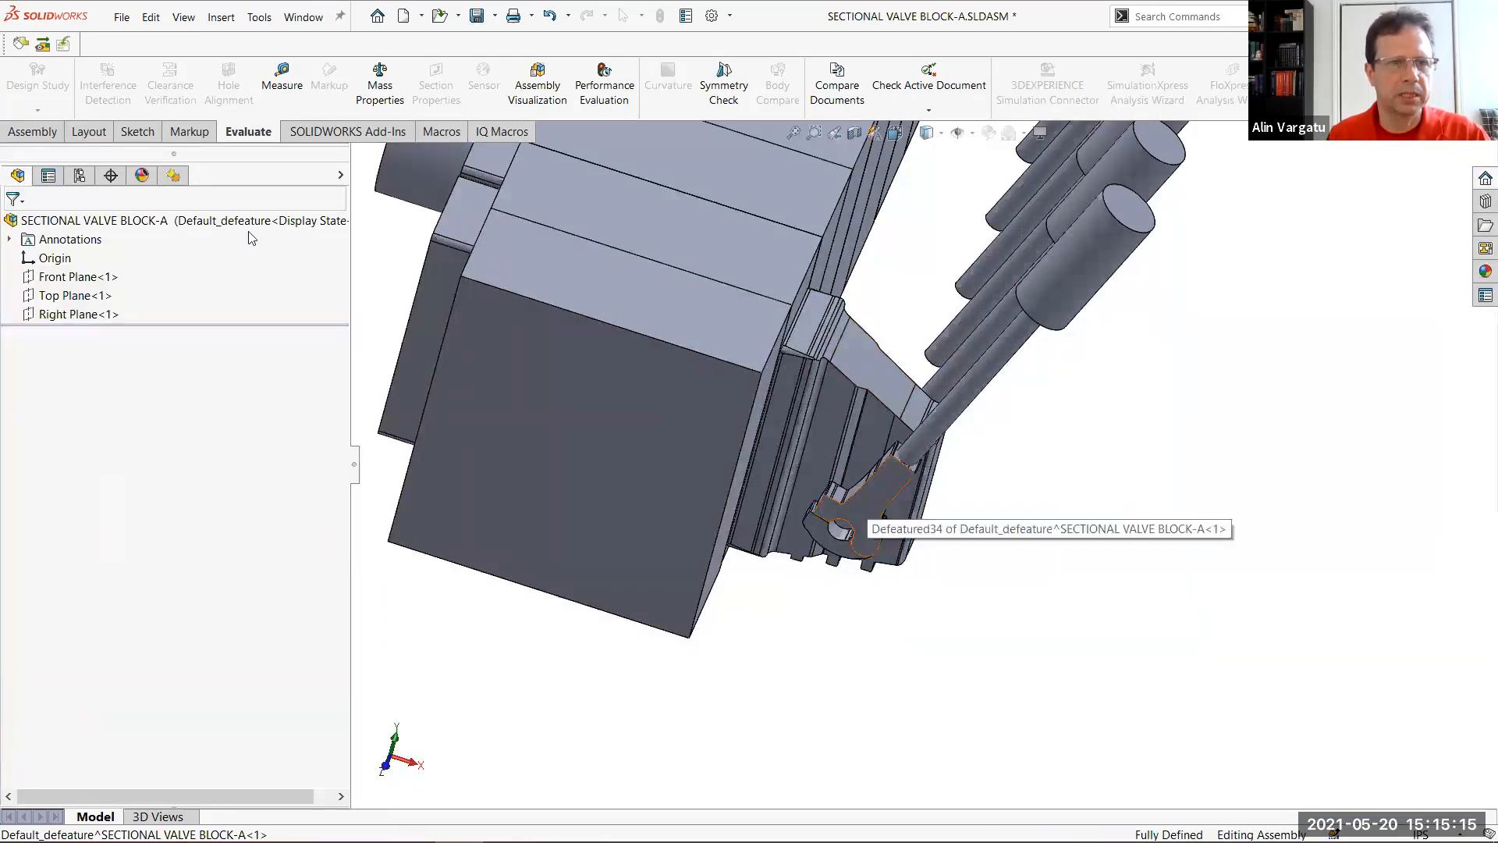
Compare the Default configuration with Default_defeature, and inspect the simplified valve block from several sides
click(79, 175)
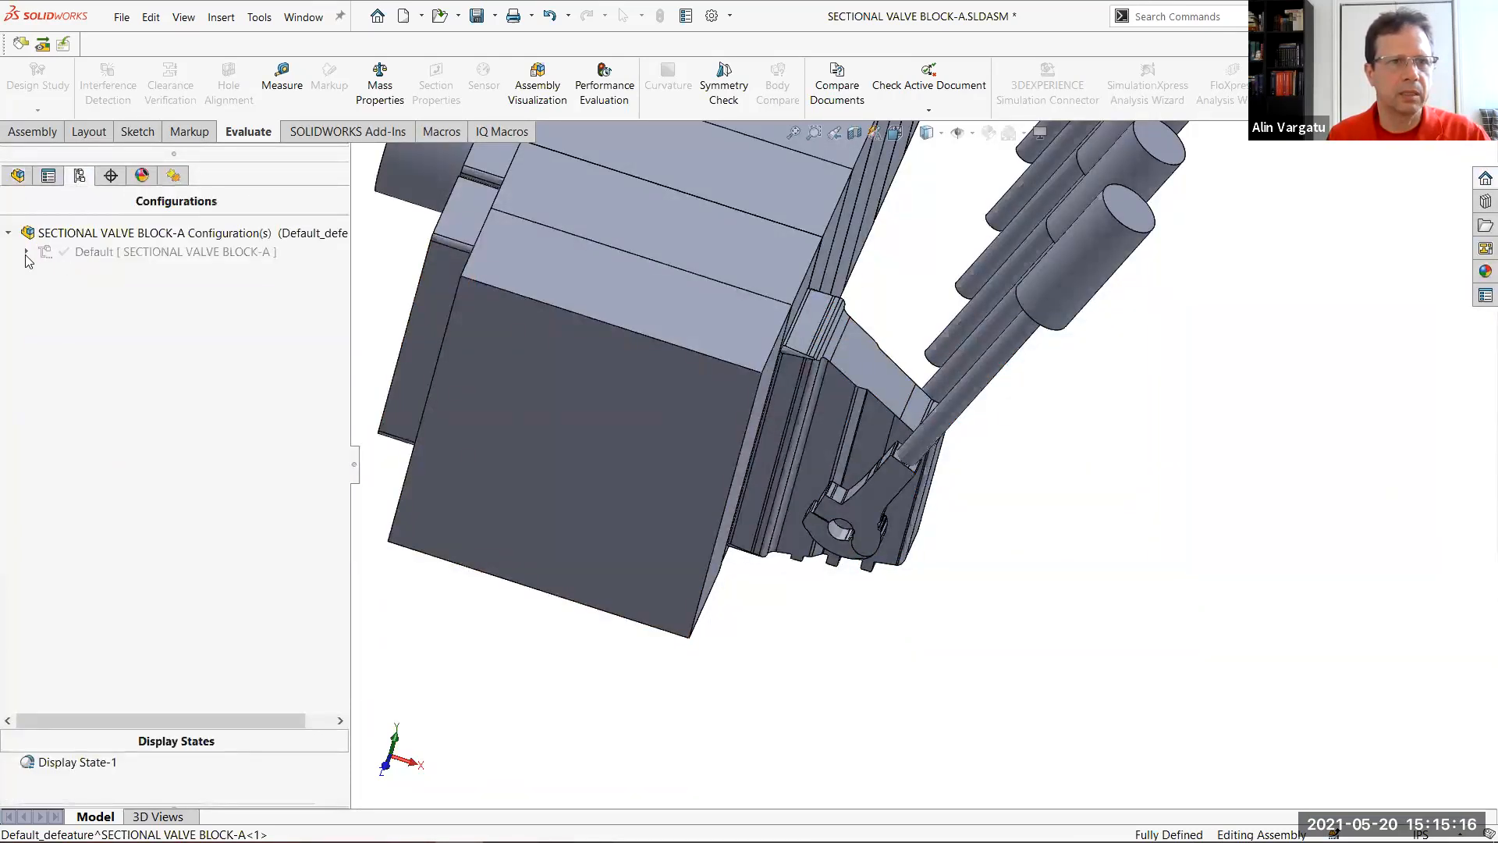
click(109, 254)
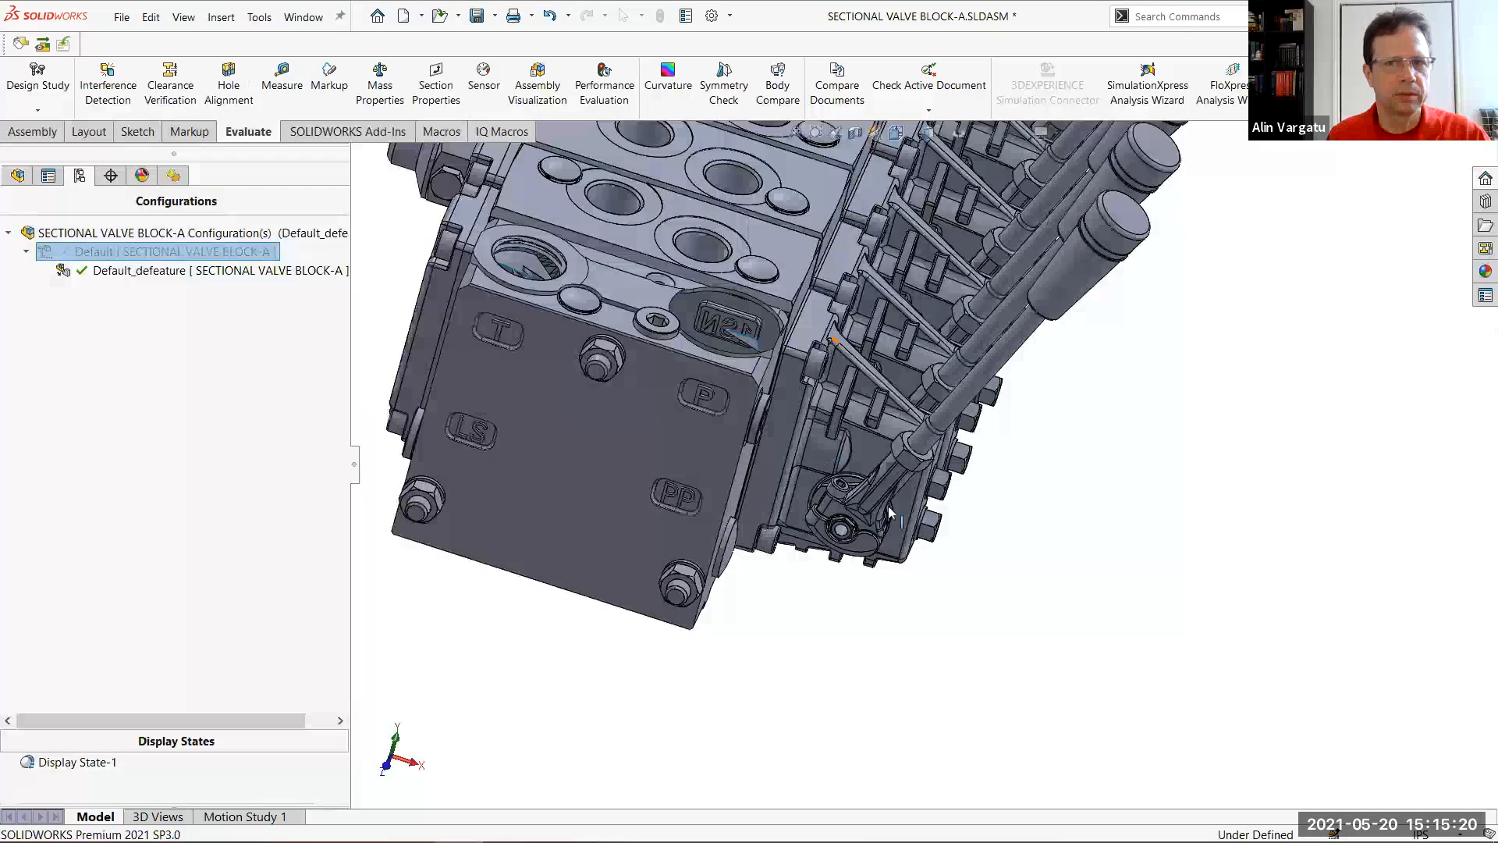
double_click(262, 271)
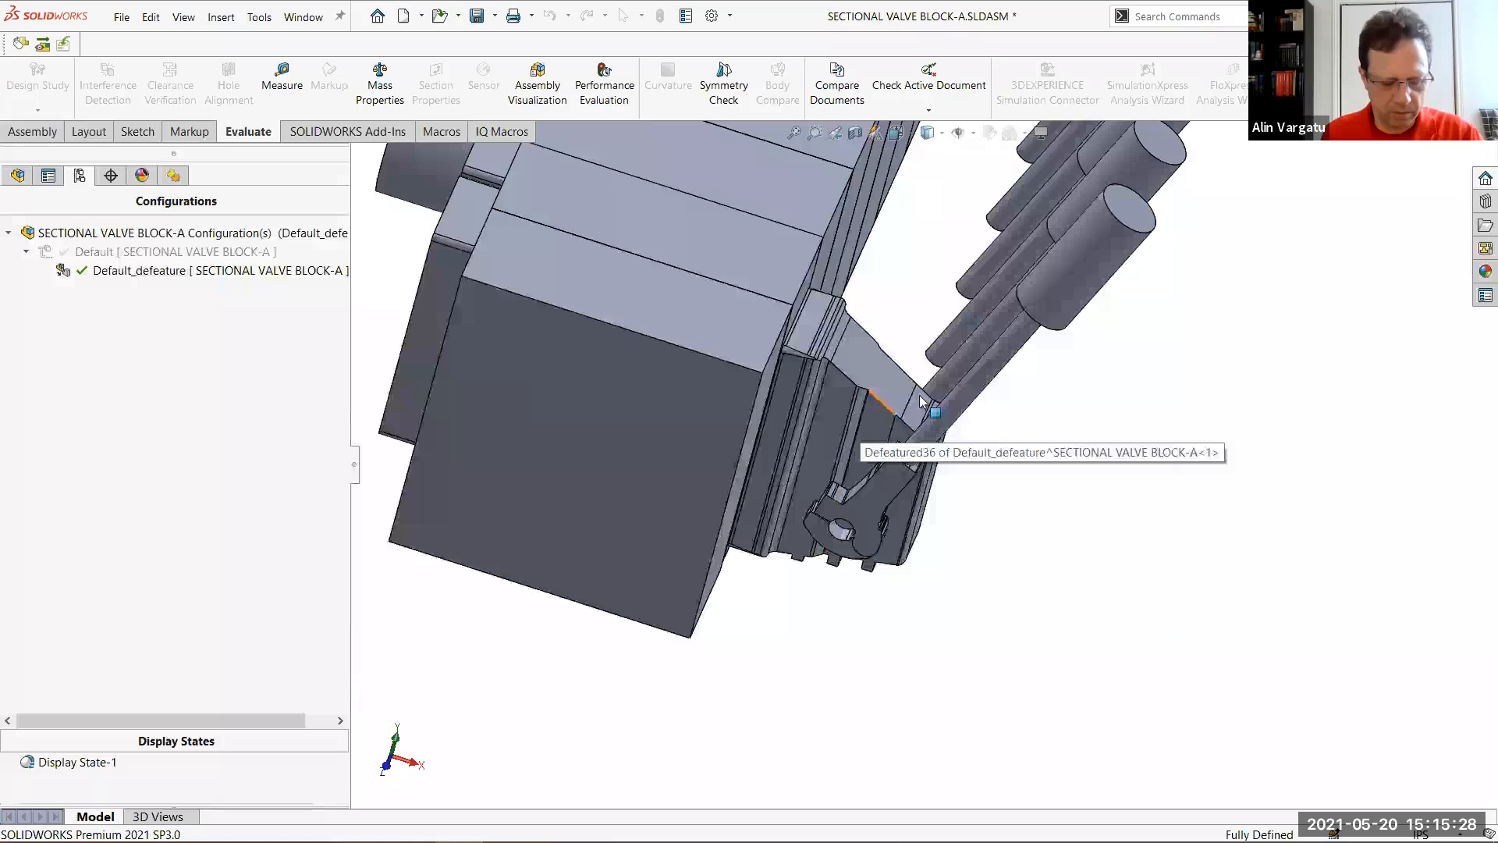
scroll(1014, 345, up, 5)
middle_drag(1043, 258, 1093, 332)
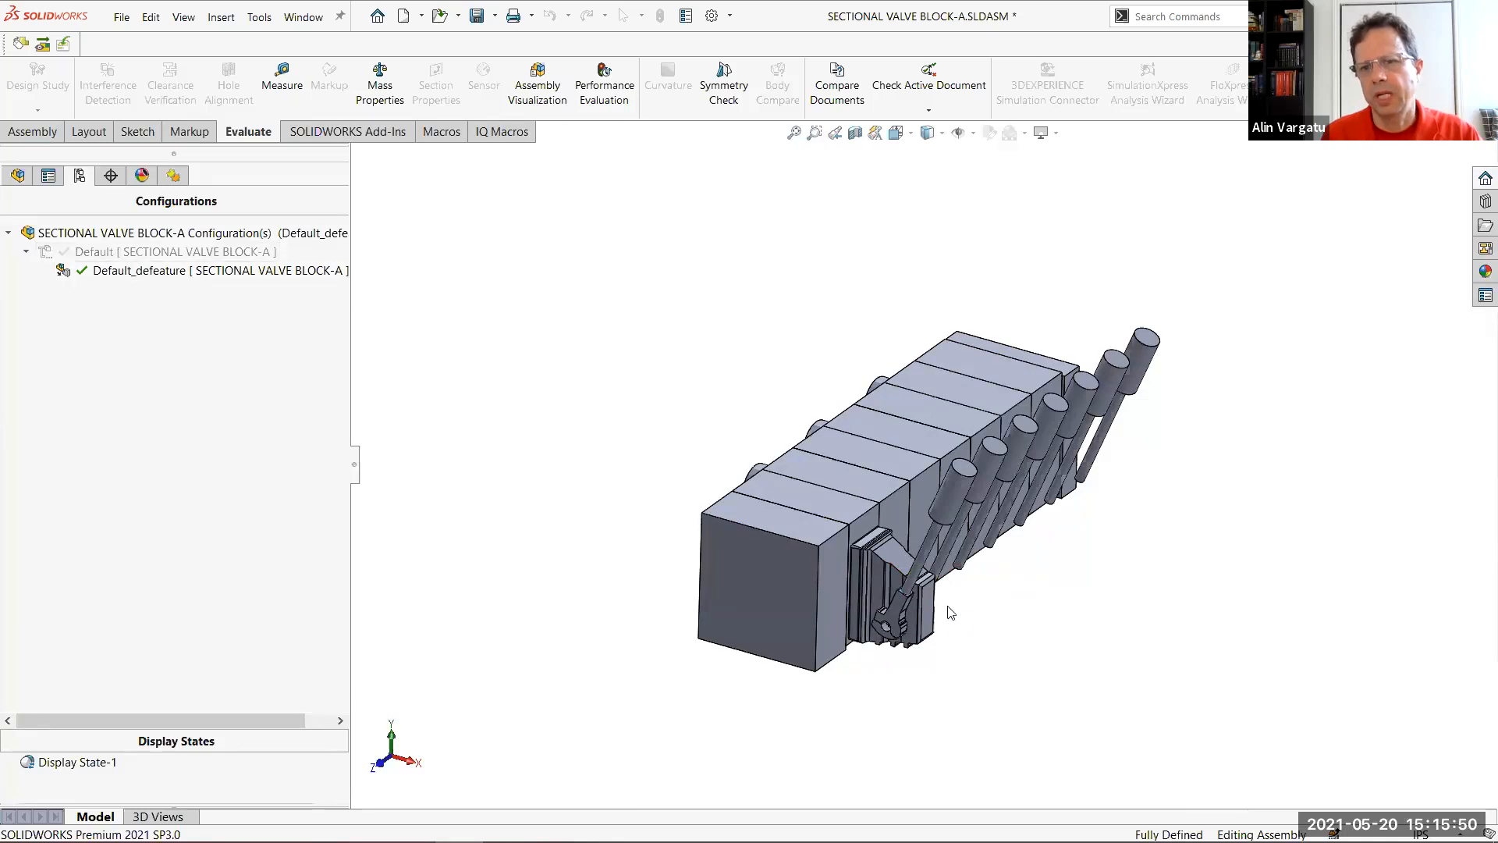
middle_drag(961, 376, 1042, 563)
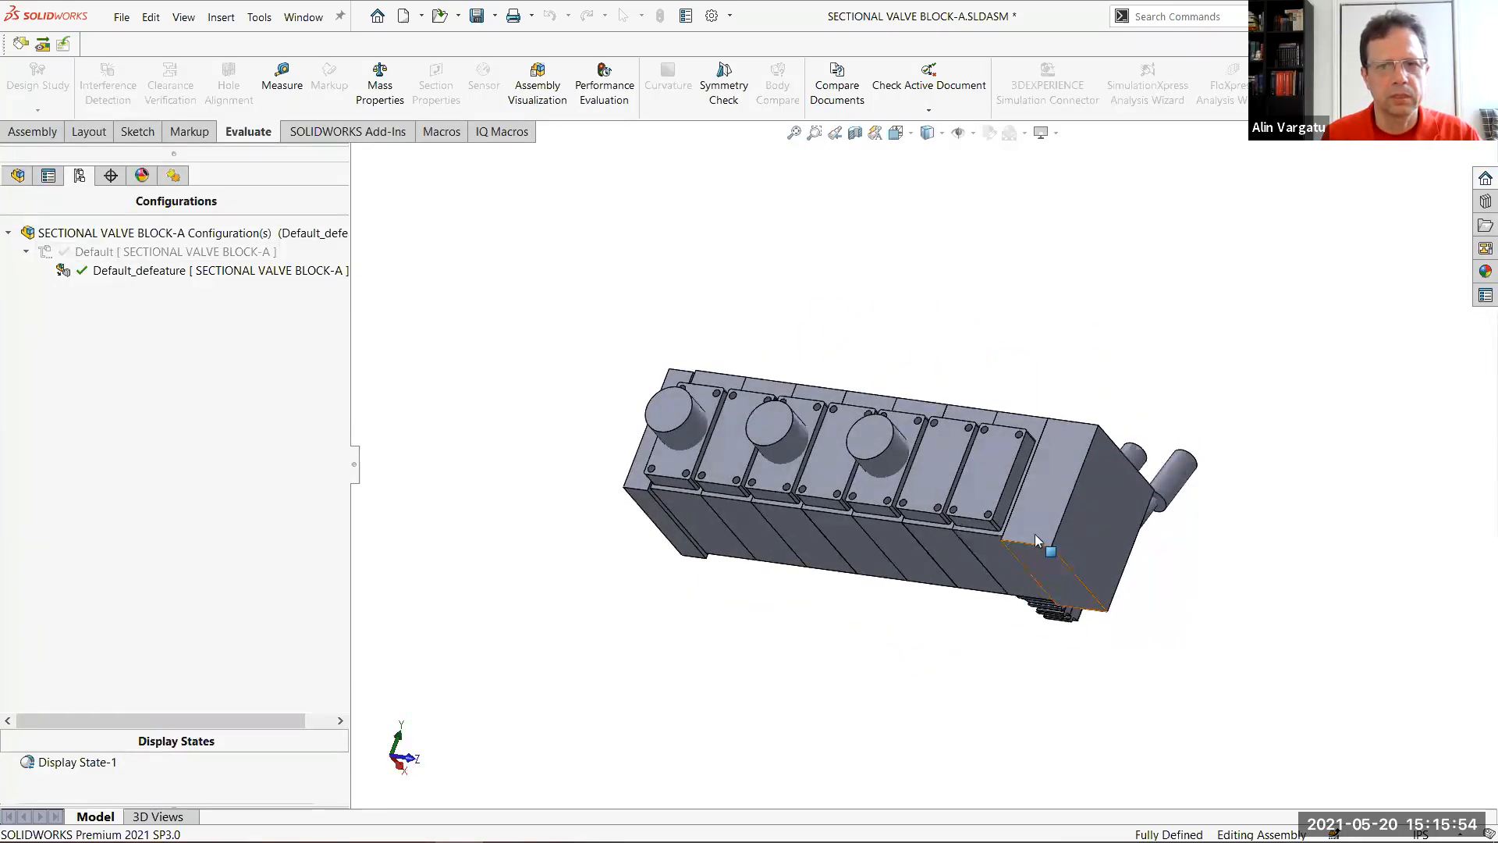
middle_drag(949, 611, 956, 523)
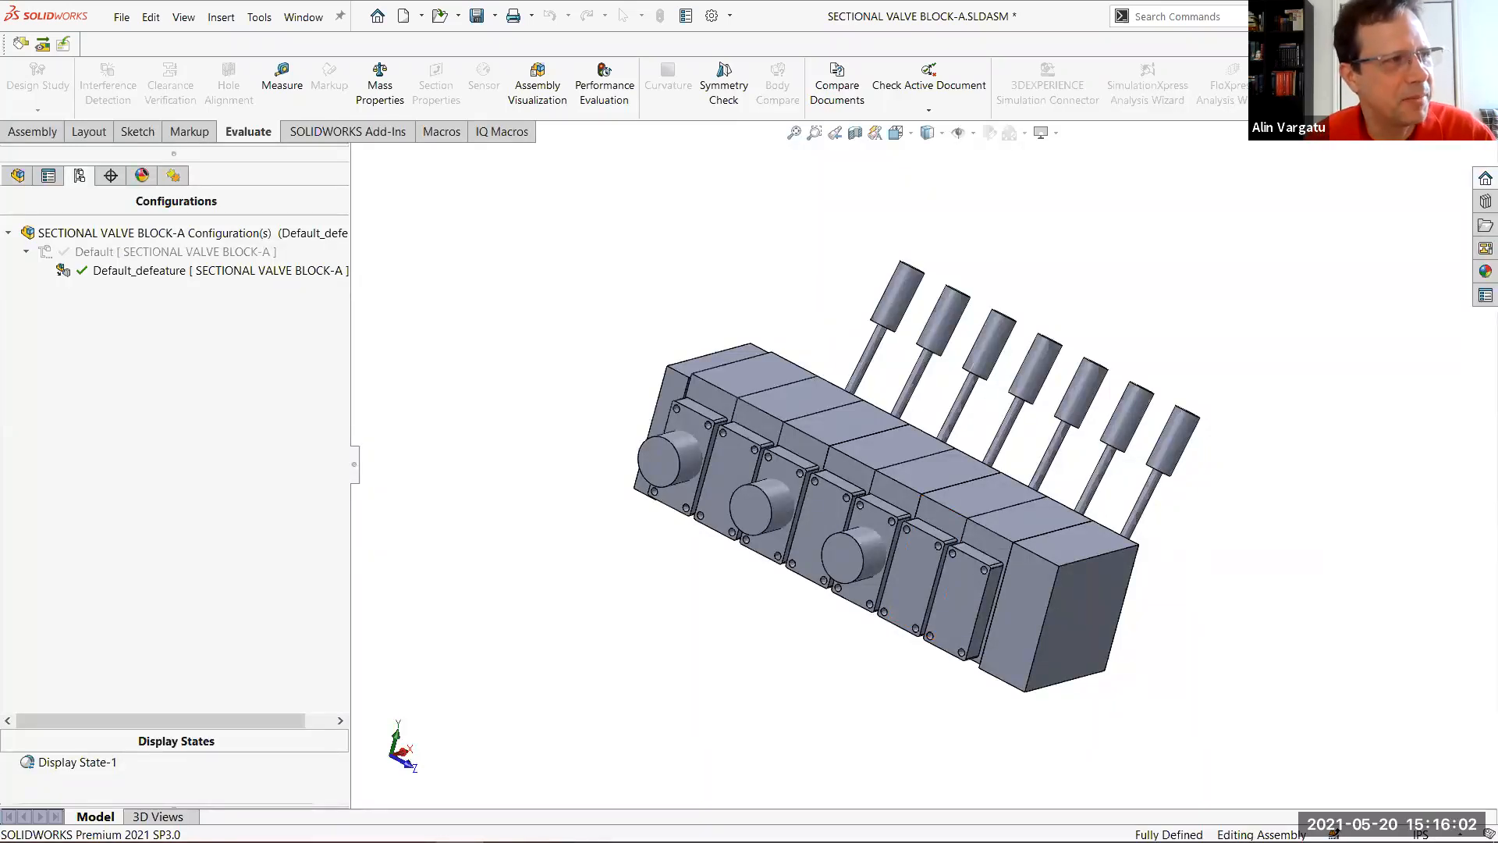
mouse_move(1466, 840)
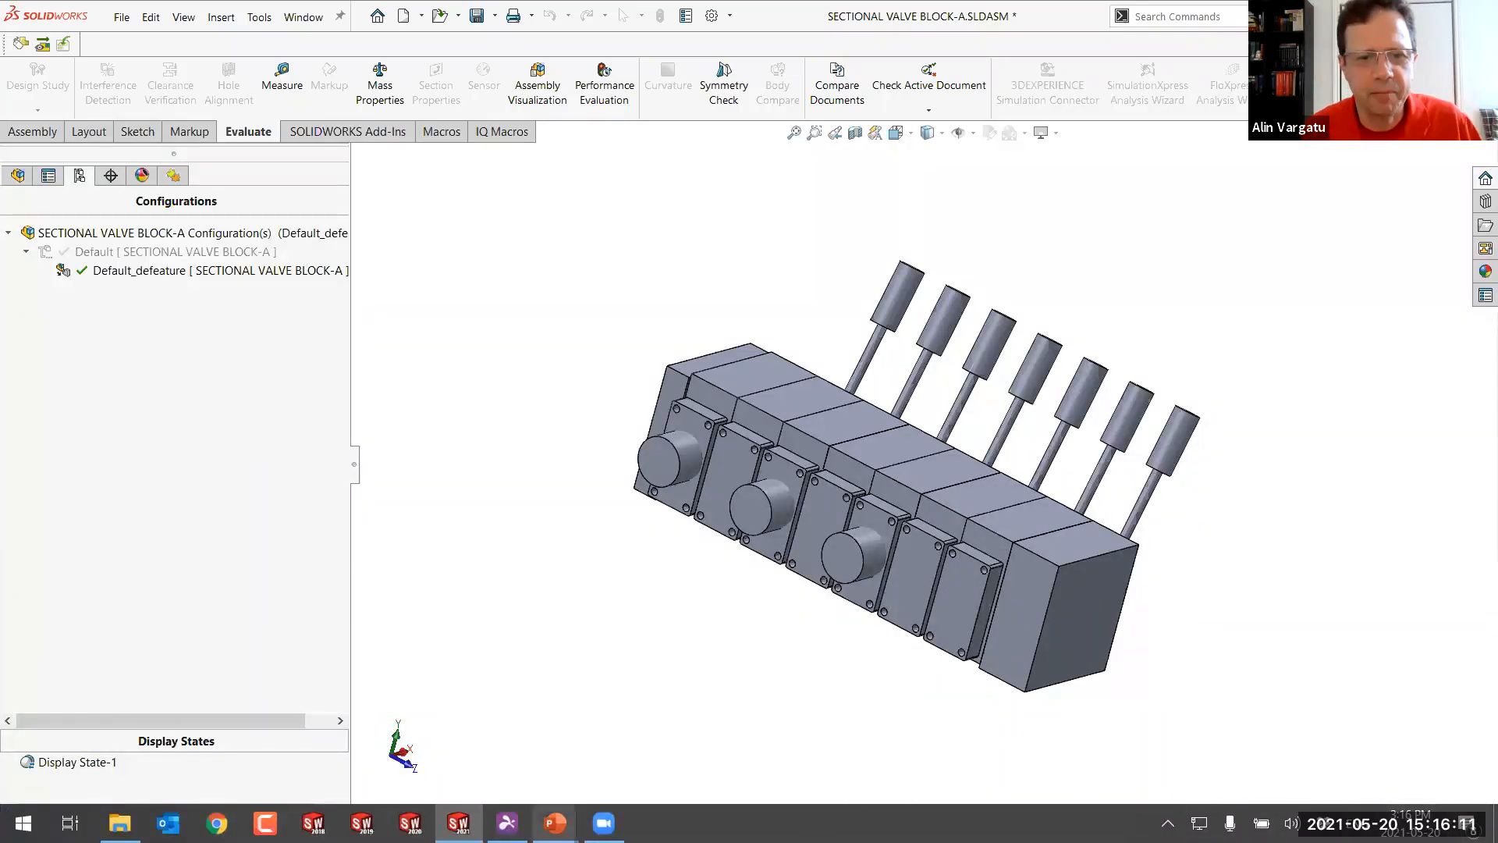
mouse_move(554, 823)
click(663, 767)
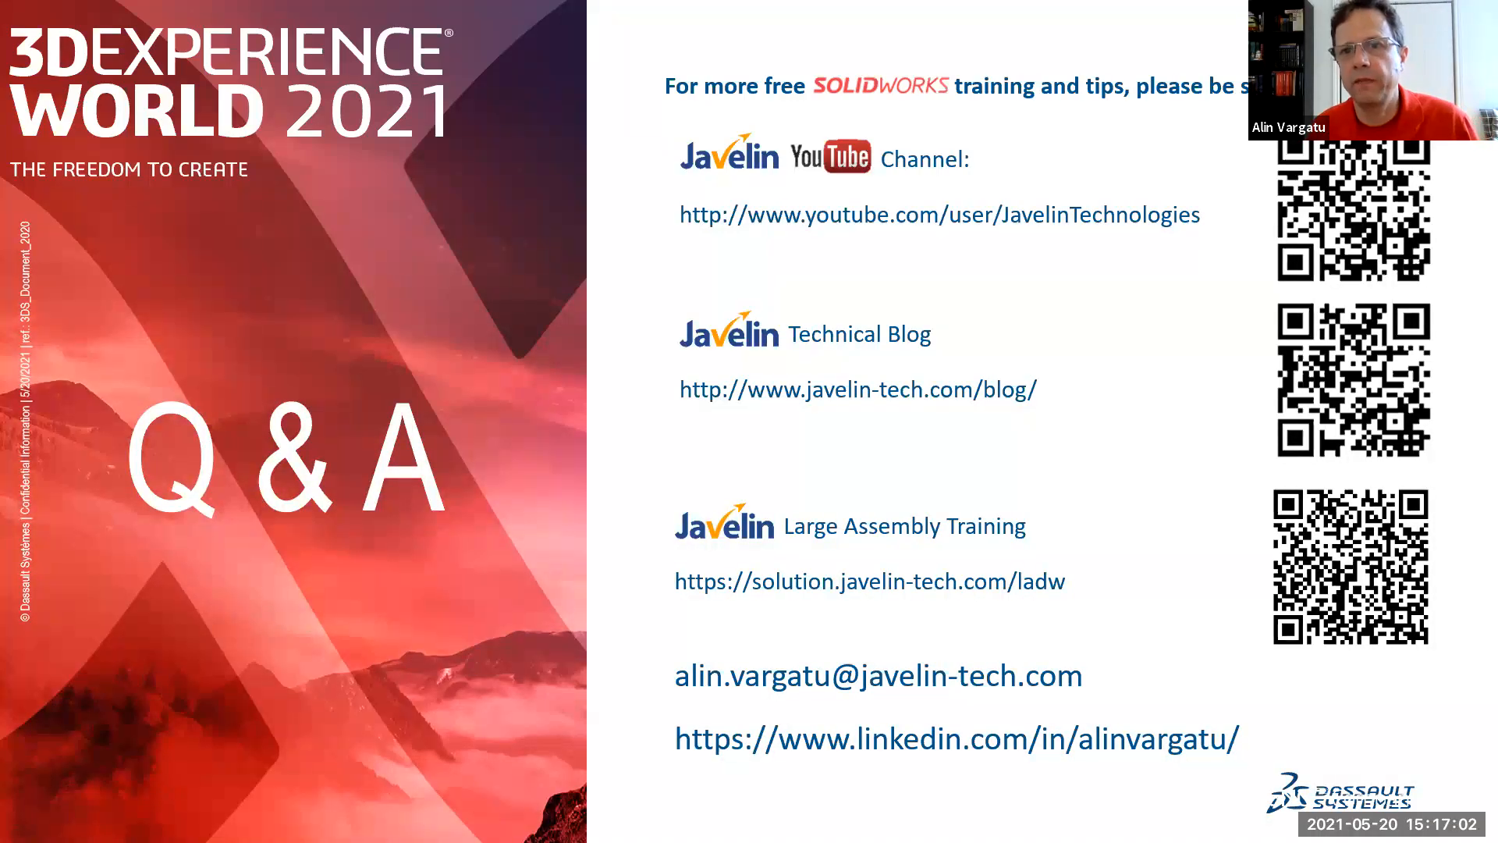
key(alt+Tab)
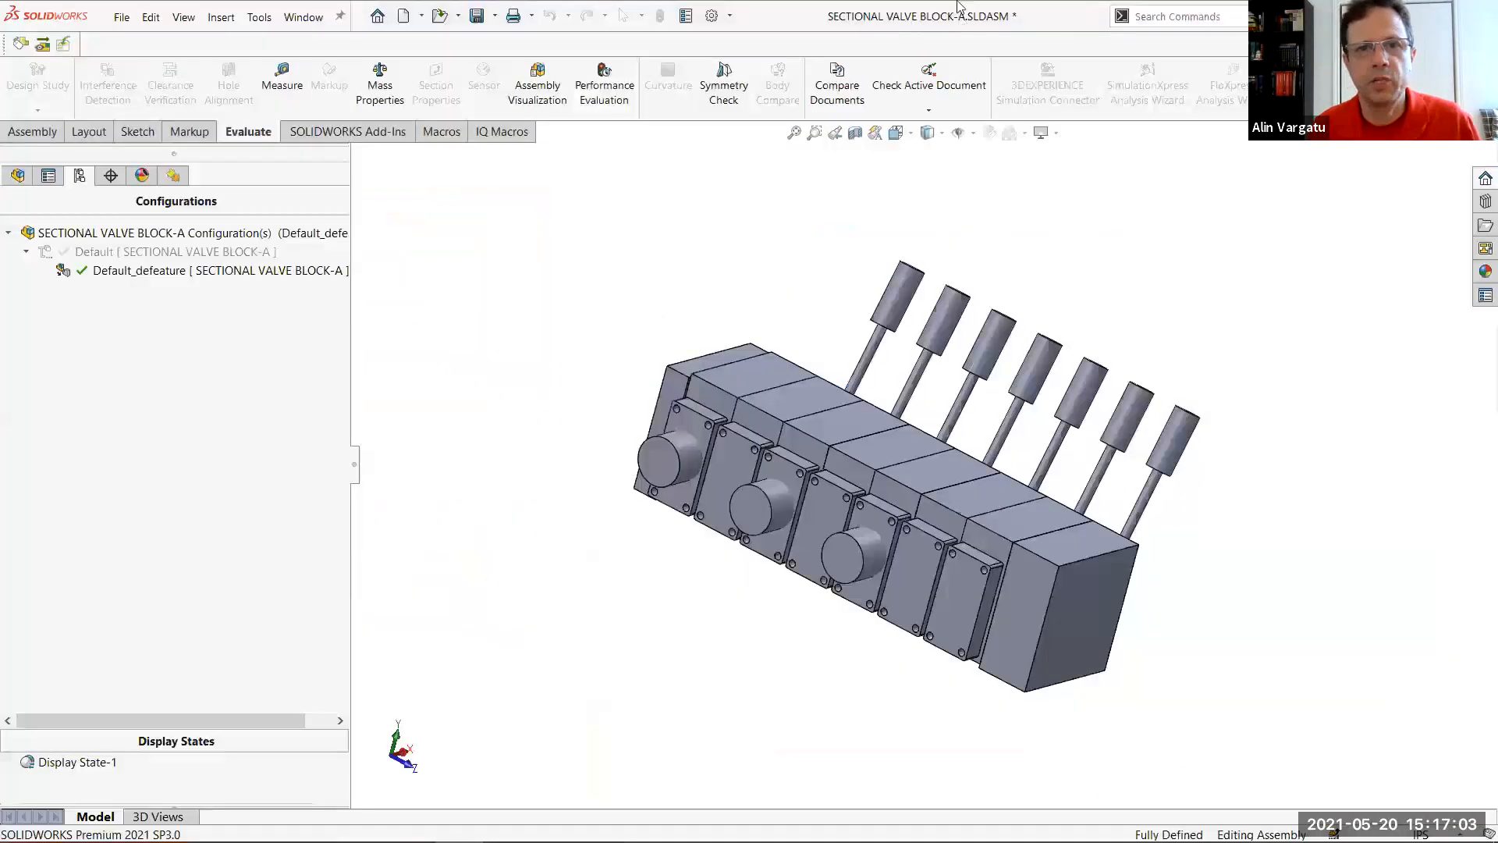
Make a new assembly from the valve block and insert it in its Default_defeature configuration
click(421, 16)
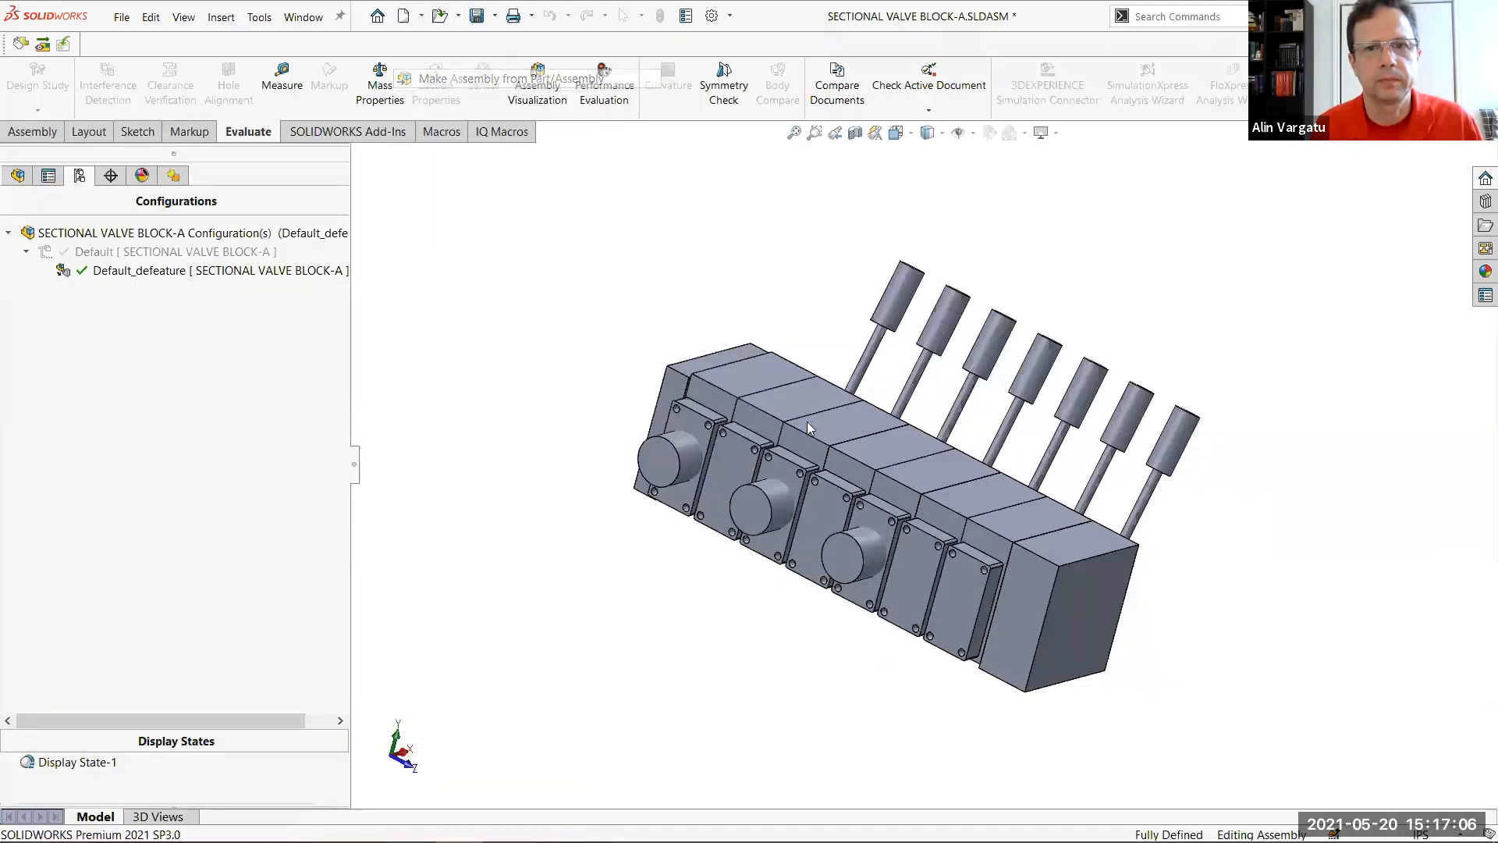
double_click(710, 307)
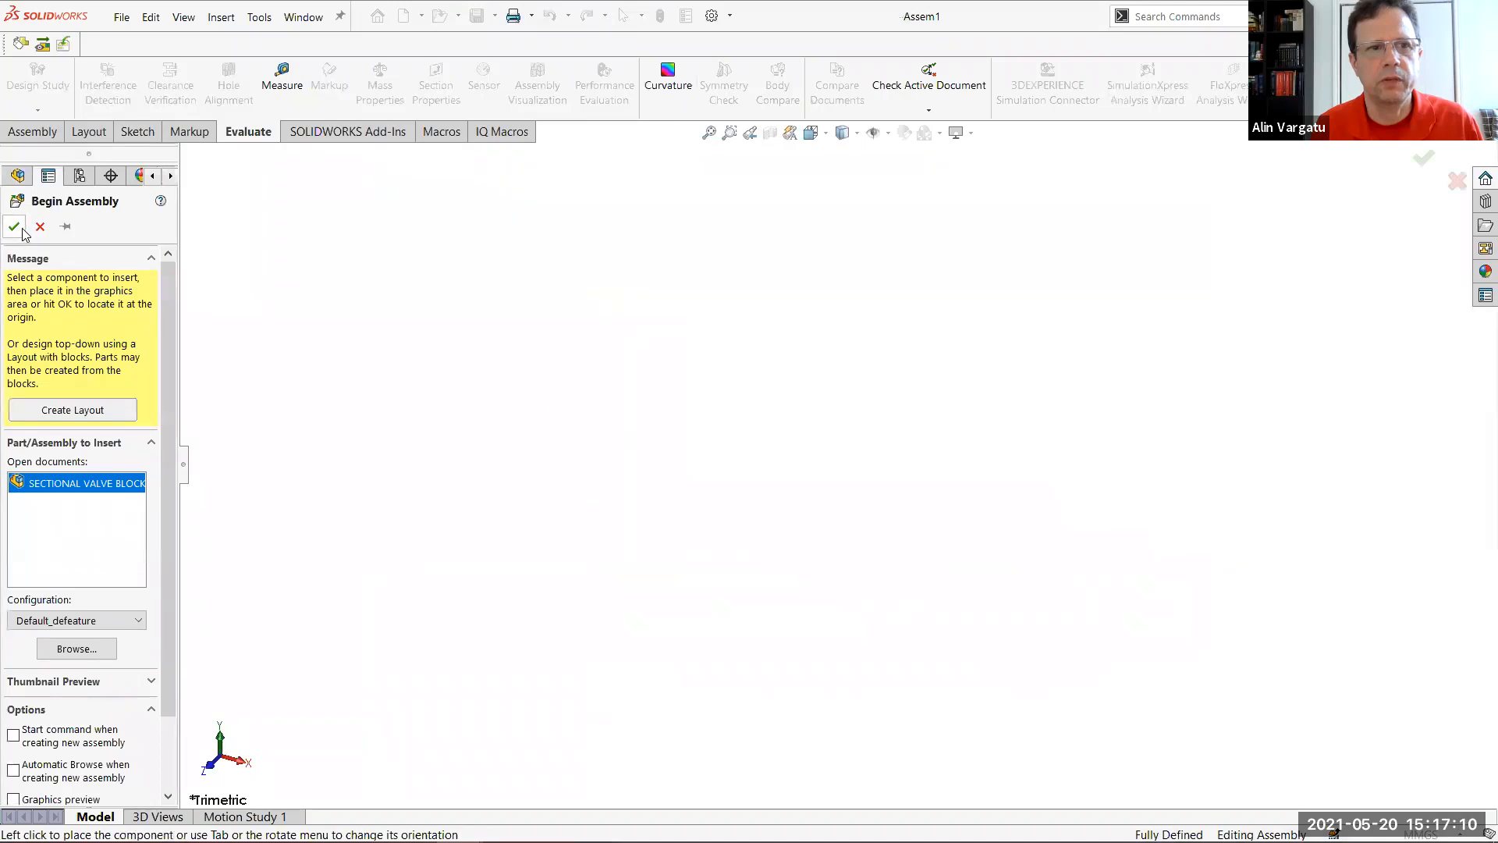
click(879, 529)
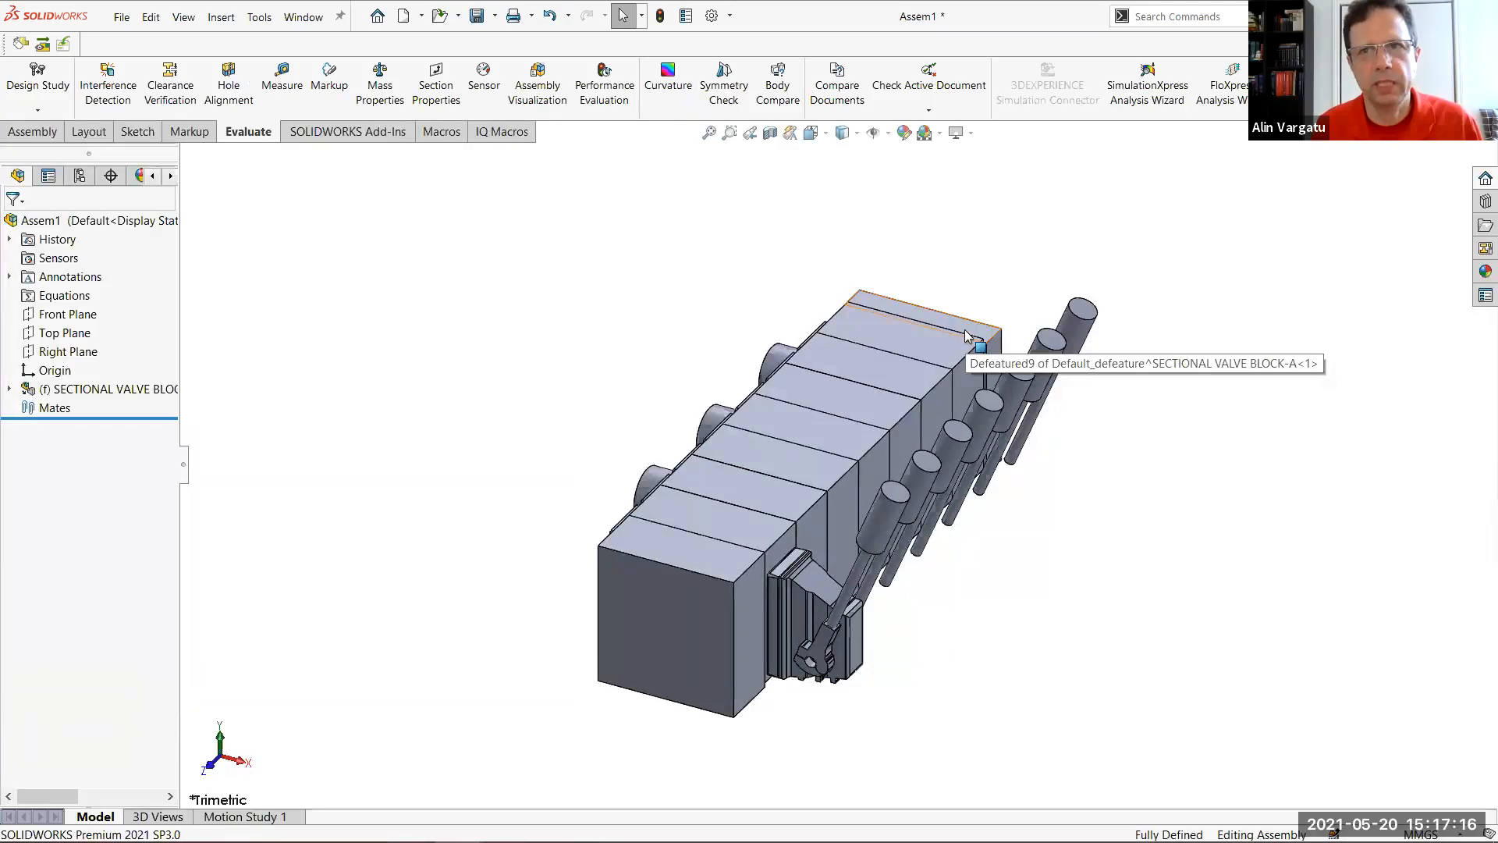
Return to SECTIONAL VALVE BLOCK-A, activate its Default configuration, and save the file
key(ctrl+Tab)
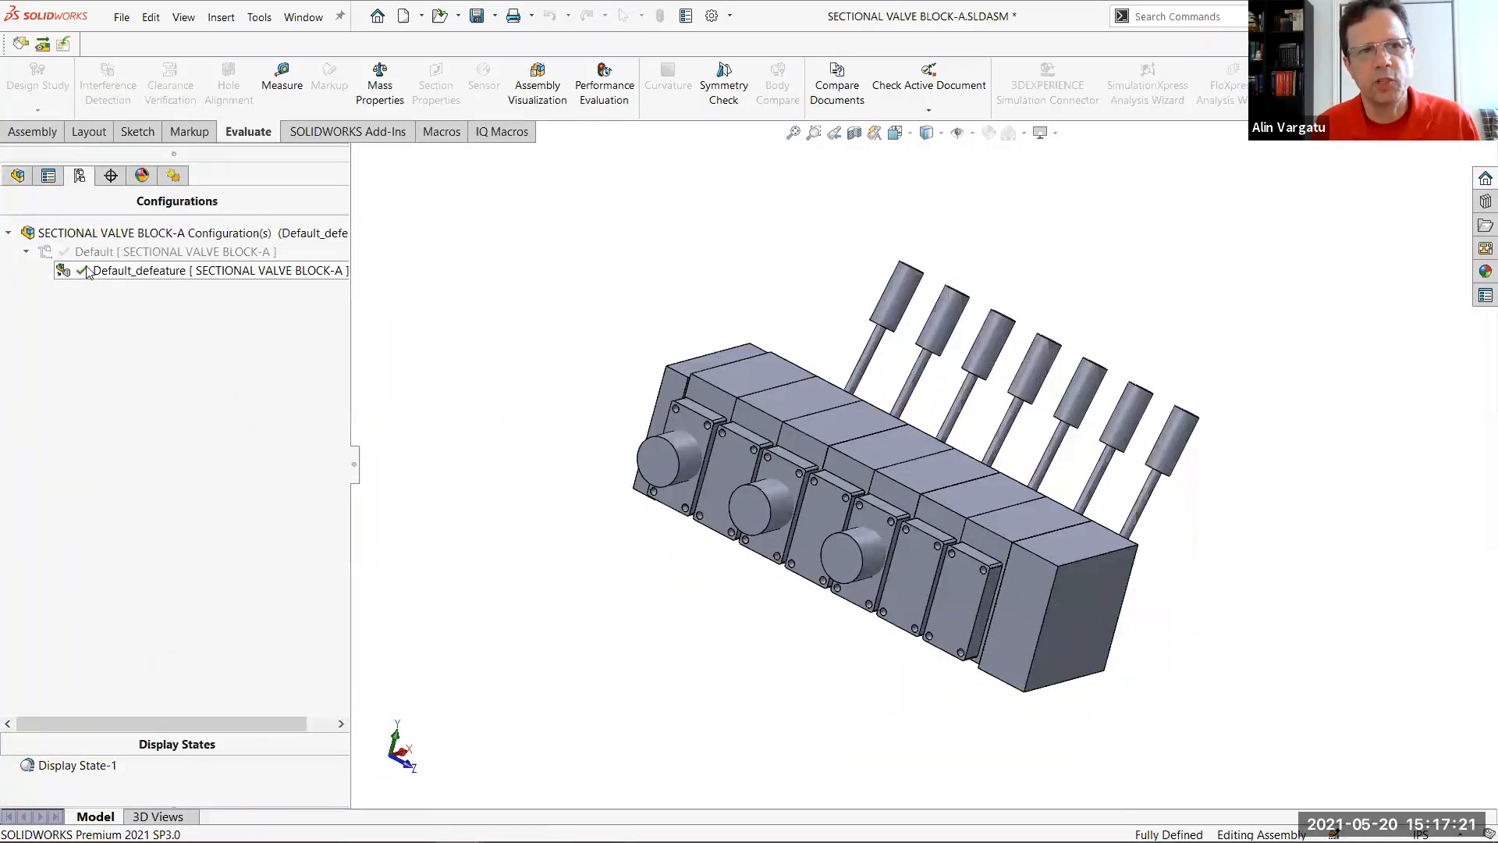
double_click(85, 252)
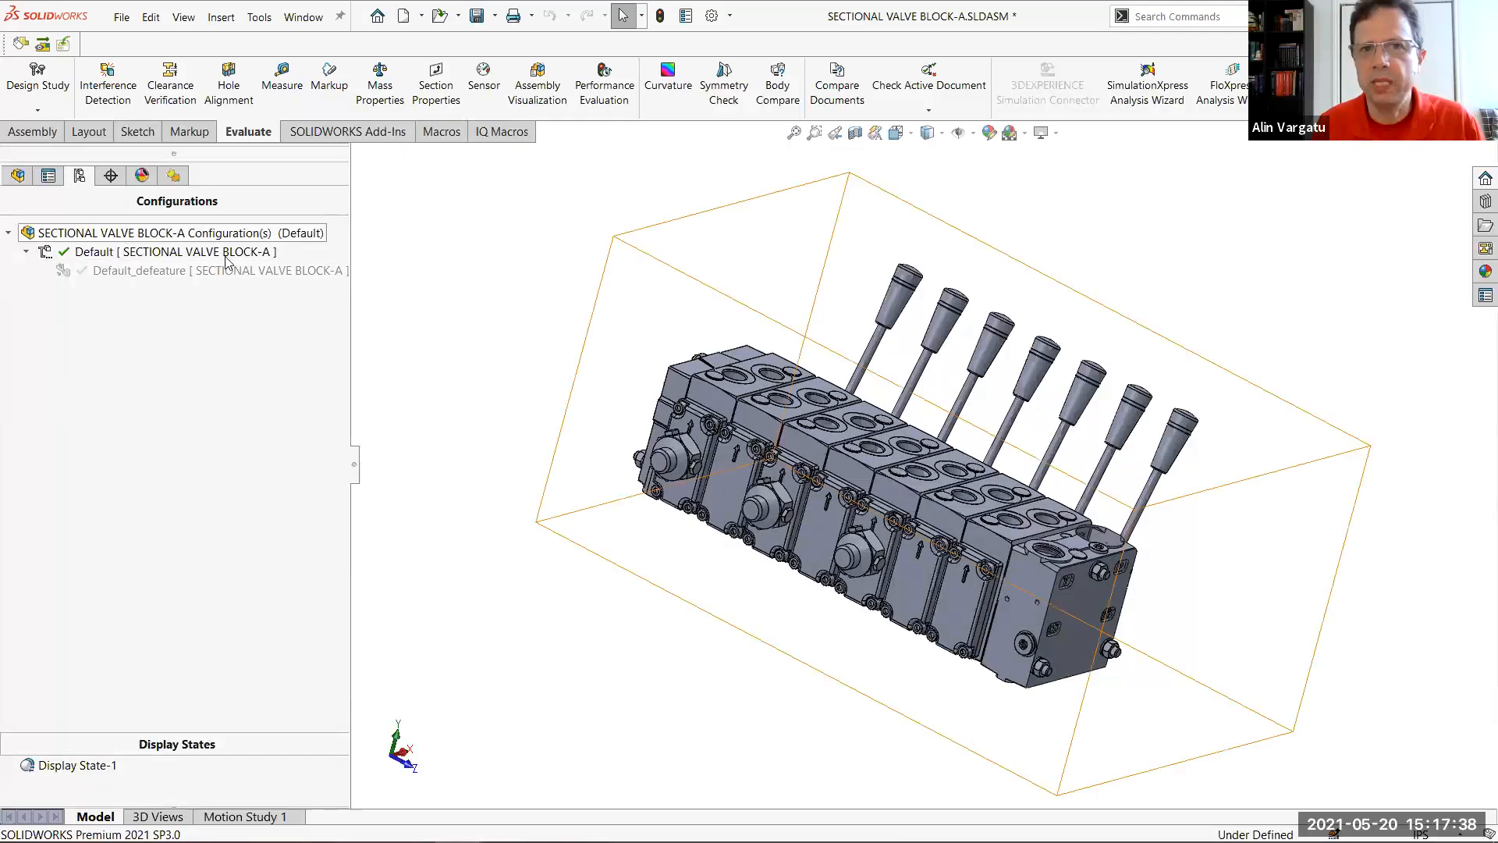
click(476, 15)
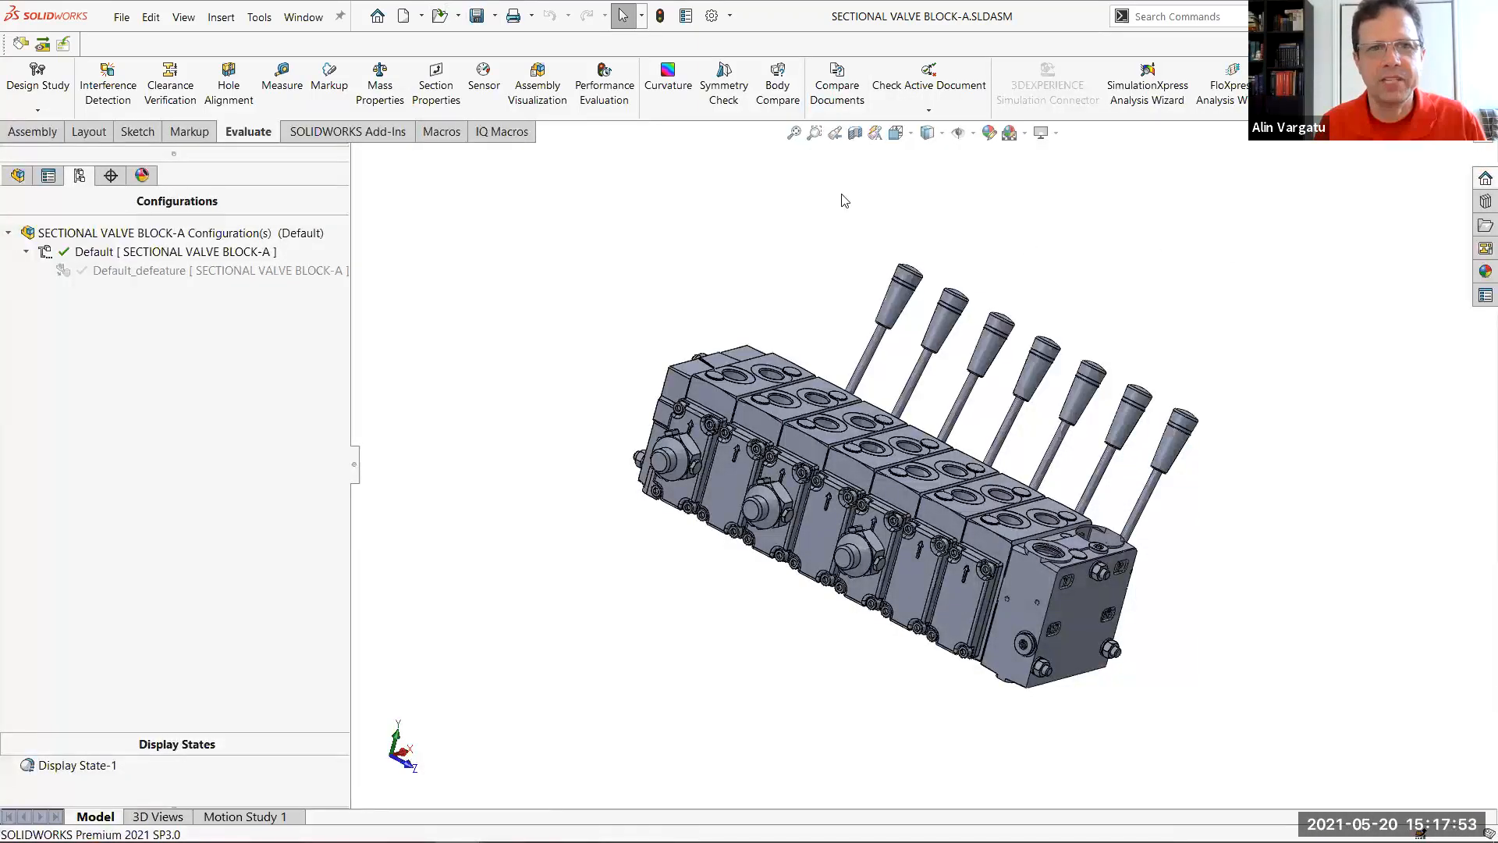
Save the new top-level assembly as Assem1.SLDASM in the Sectional Valve Block folder
click(477, 15)
click(777, 379)
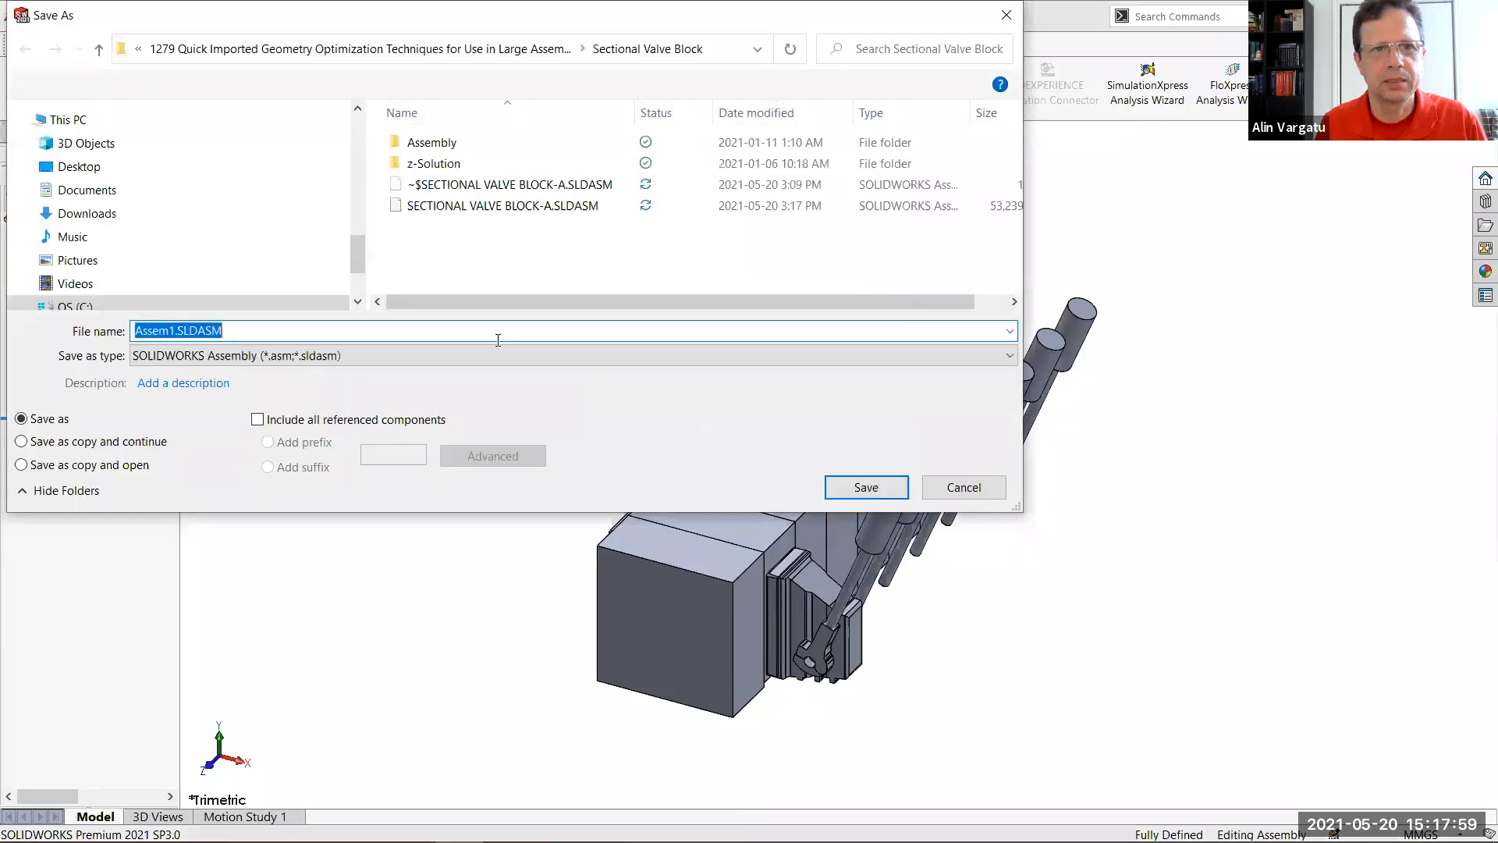
click(891, 490)
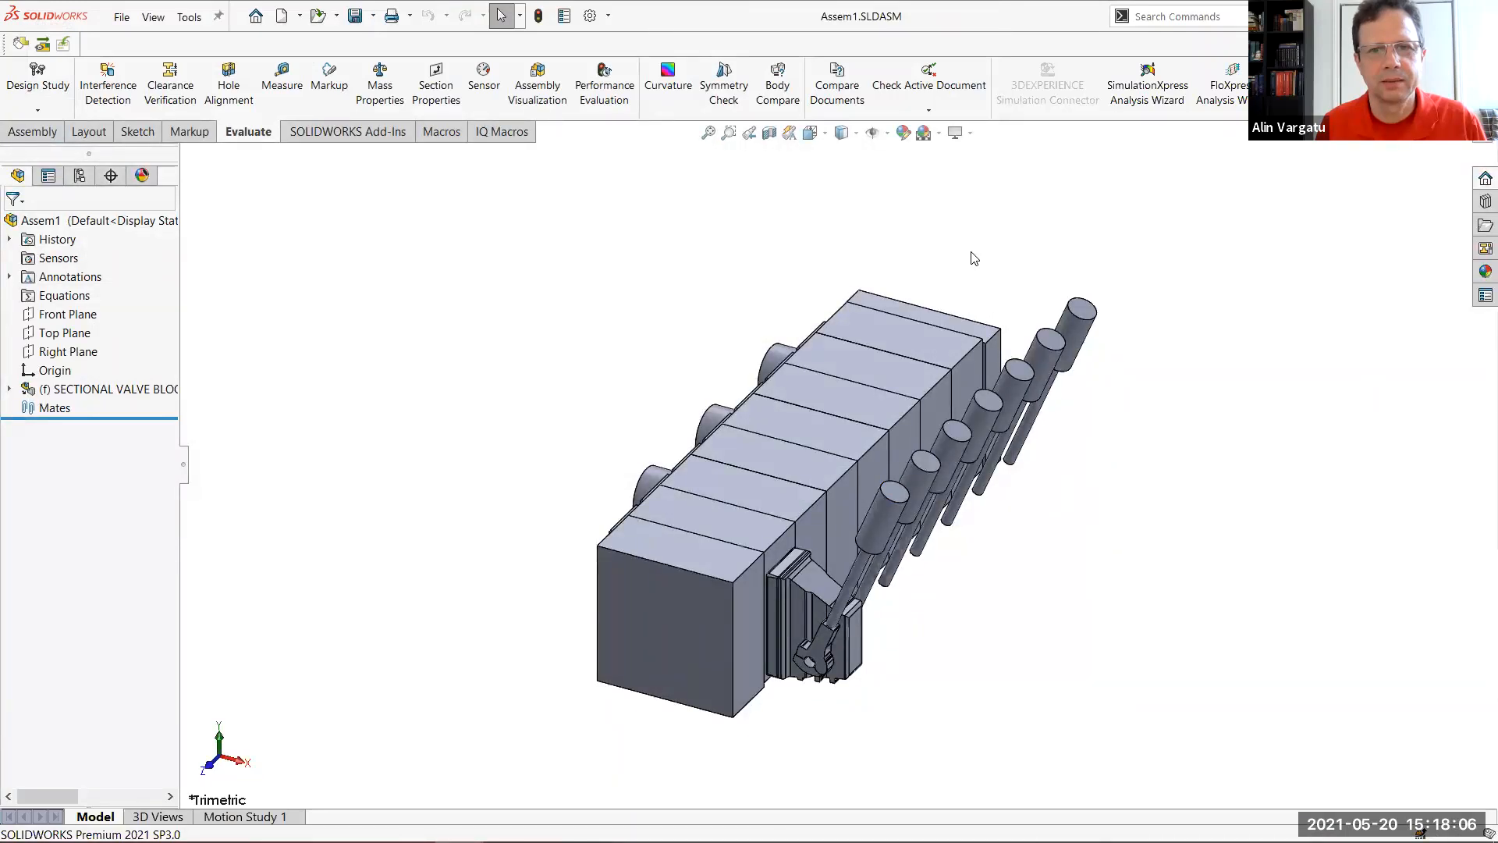
Close Assem1.SLDASM and reopen it from the recent documents
key(ctrl+w)
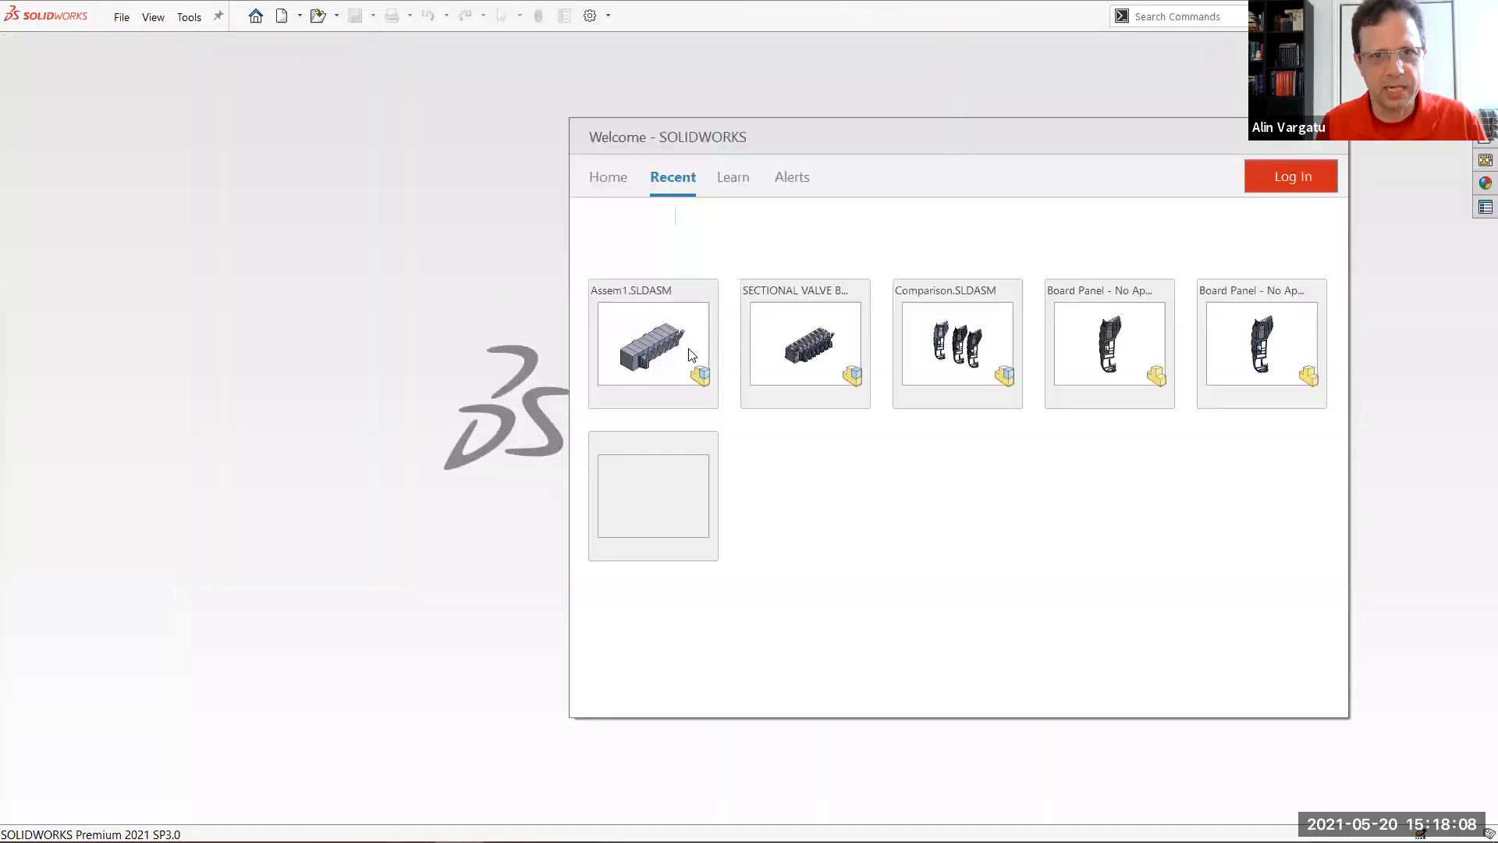
click(687, 348)
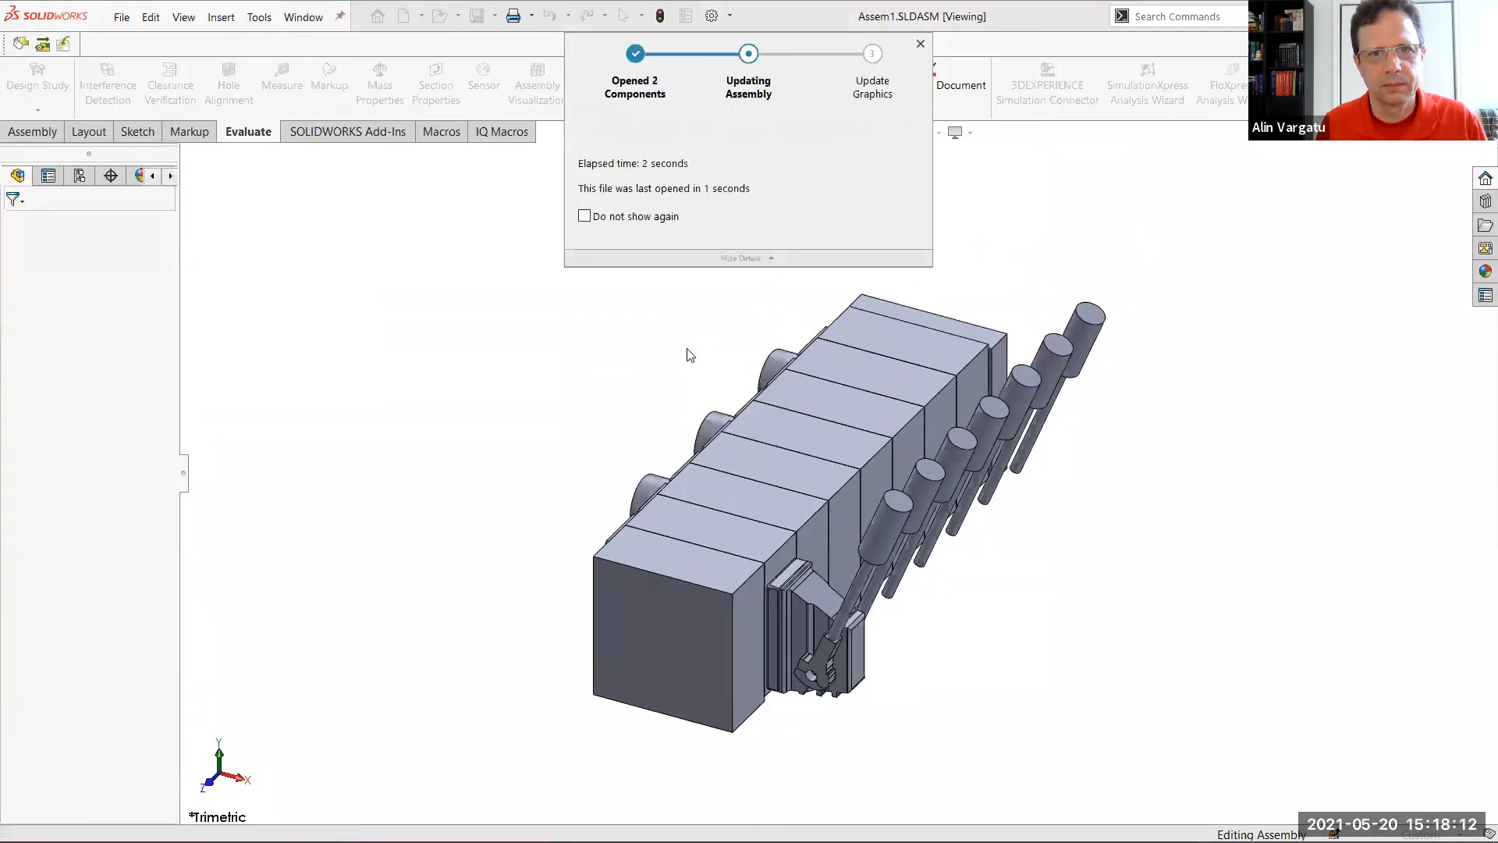
click(769, 447)
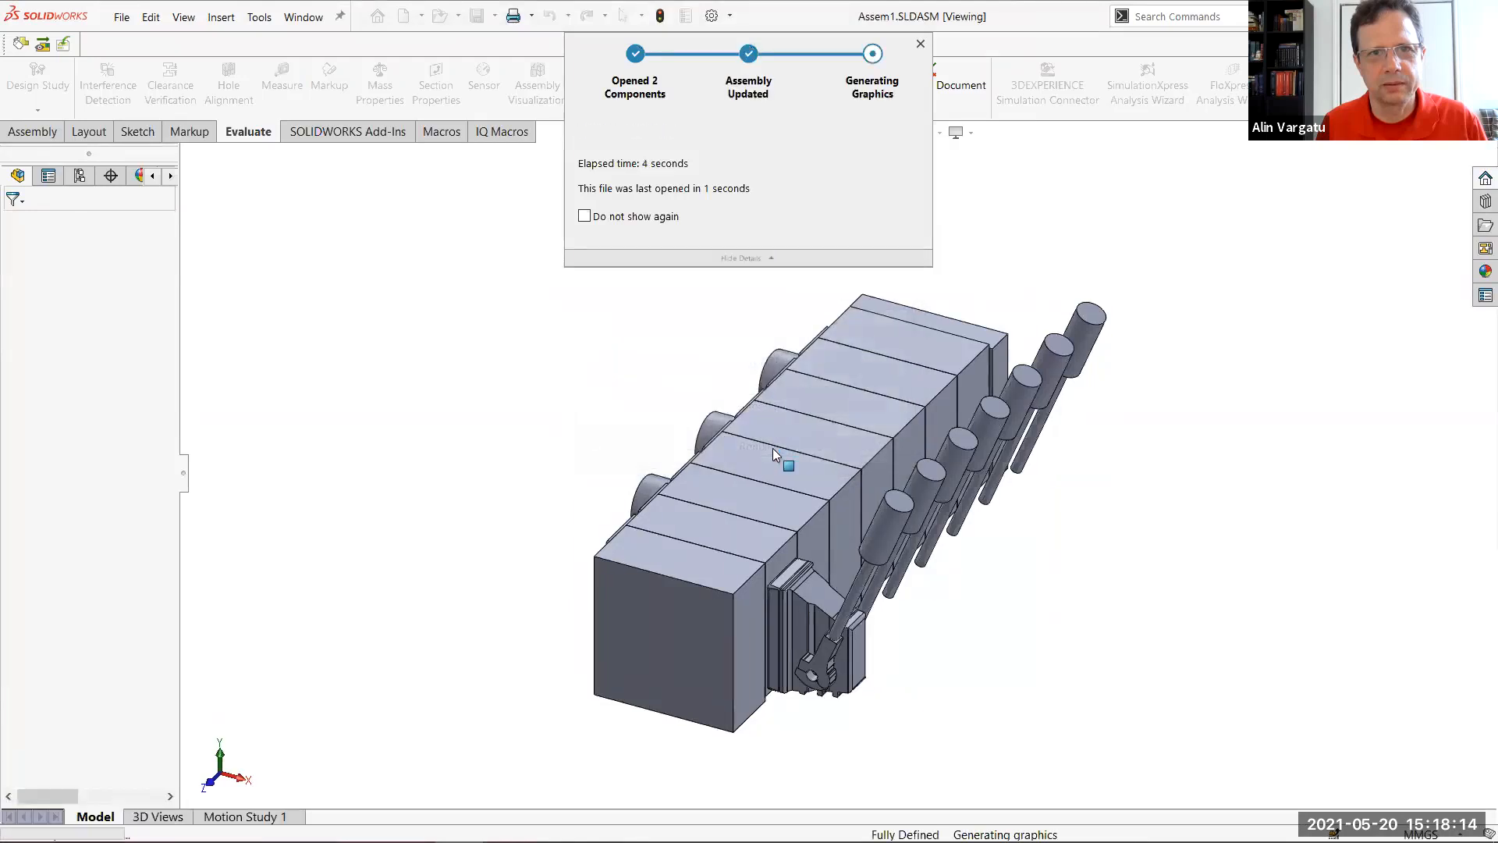